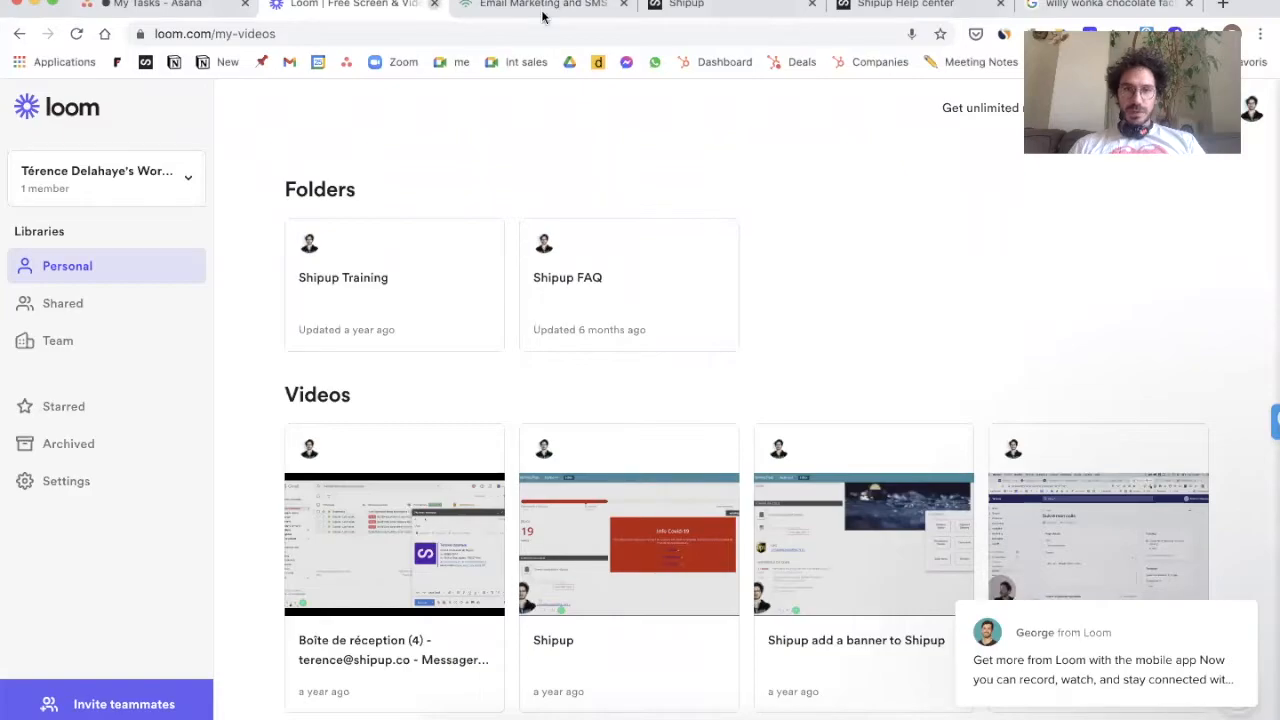
Step: Switch to Shipup and look over its notification editor
left_click(543, 8)
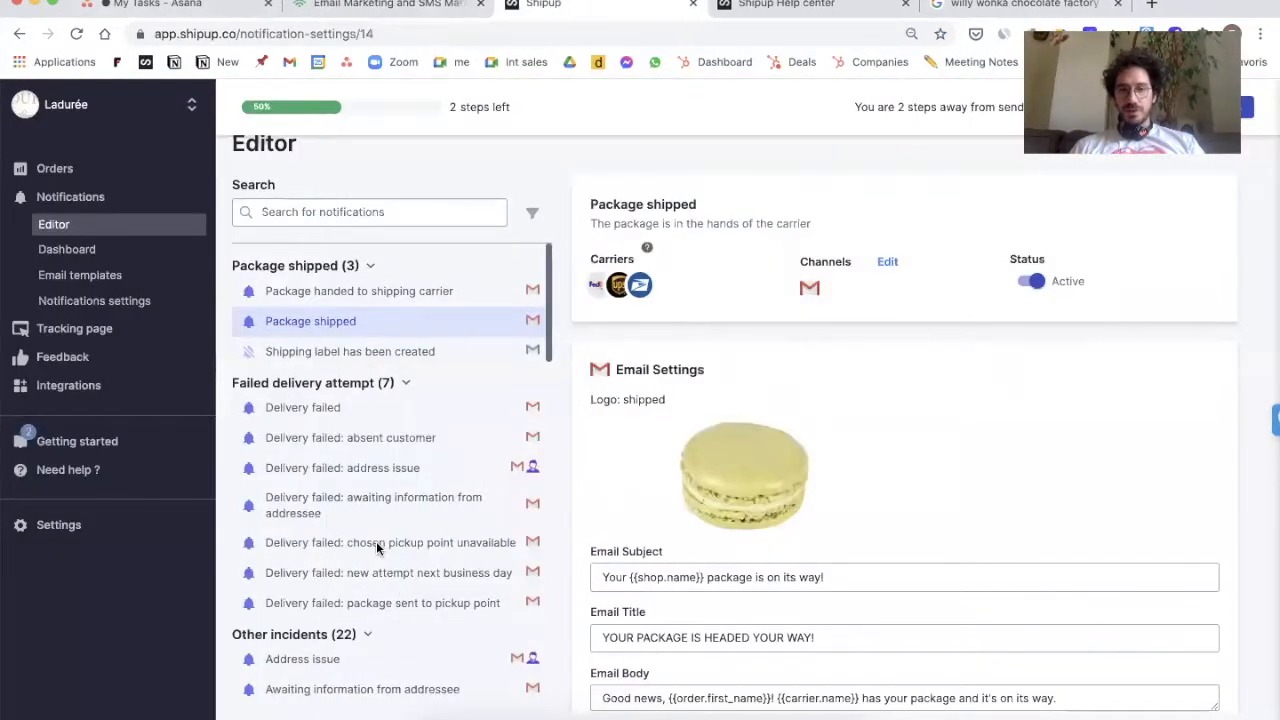
scroll(403, 457, "up", 1)
scroll(397, 297, "down", 1)
scroll(397, 297, "up", 1)
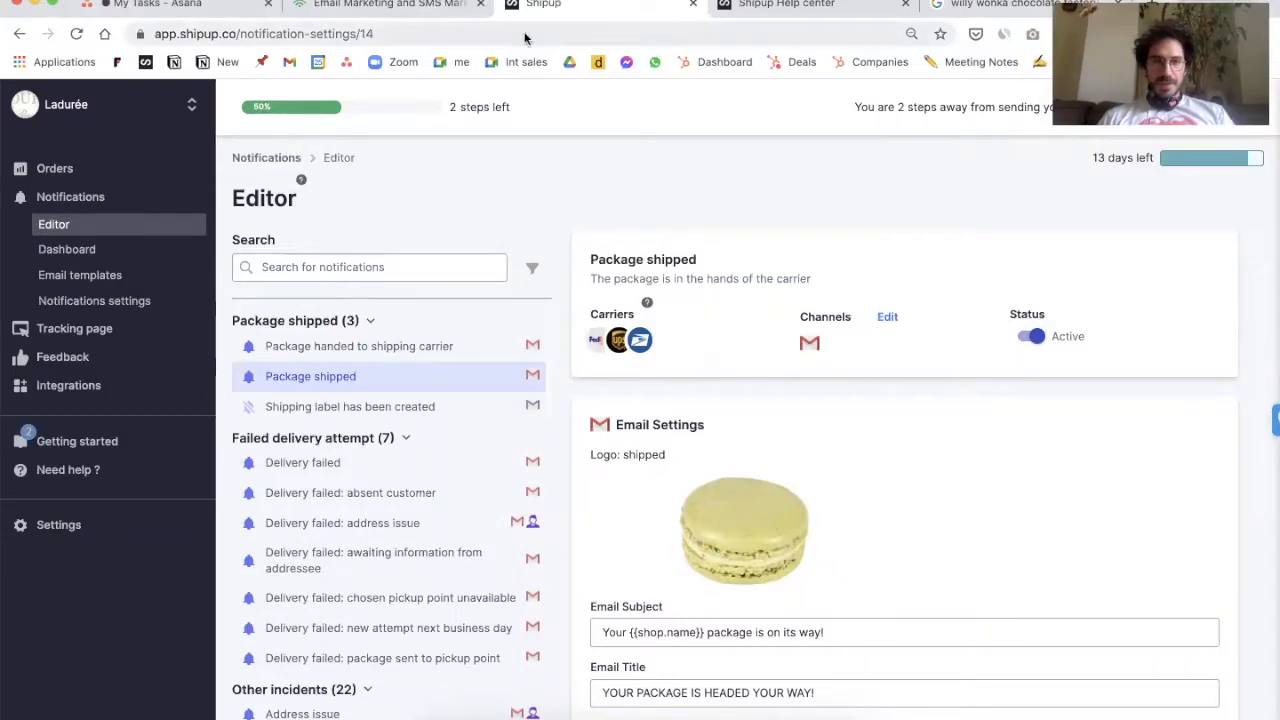
Step: Switch to Klaviyo and log in with the saved account e-mail and password
left_click(397, 8)
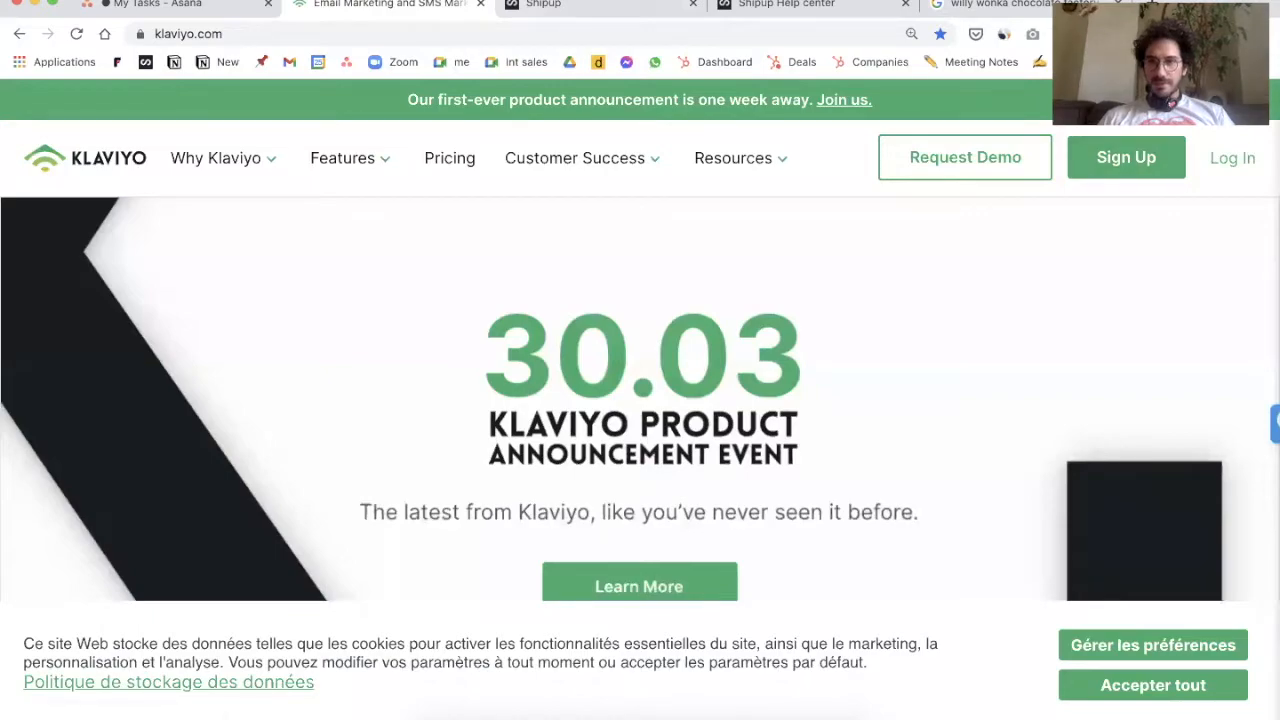
left_click(1237, 165)
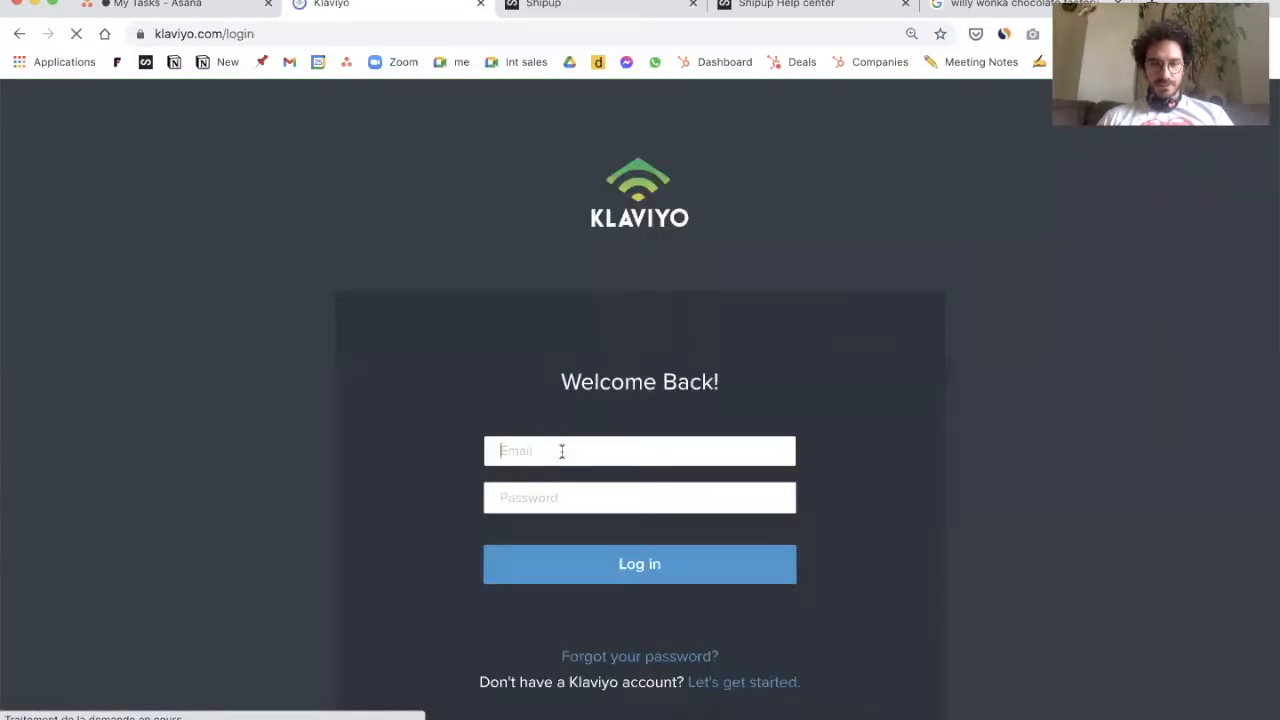
left_click(561, 451)
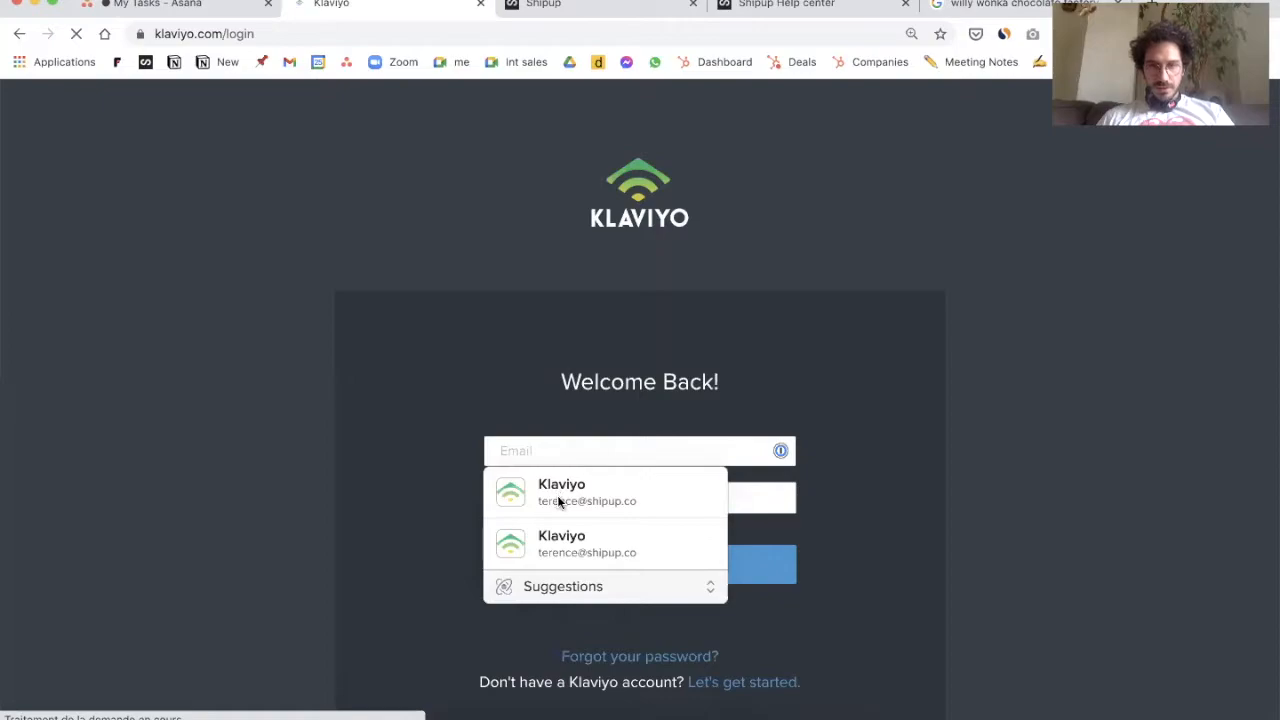
left_click(569, 495)
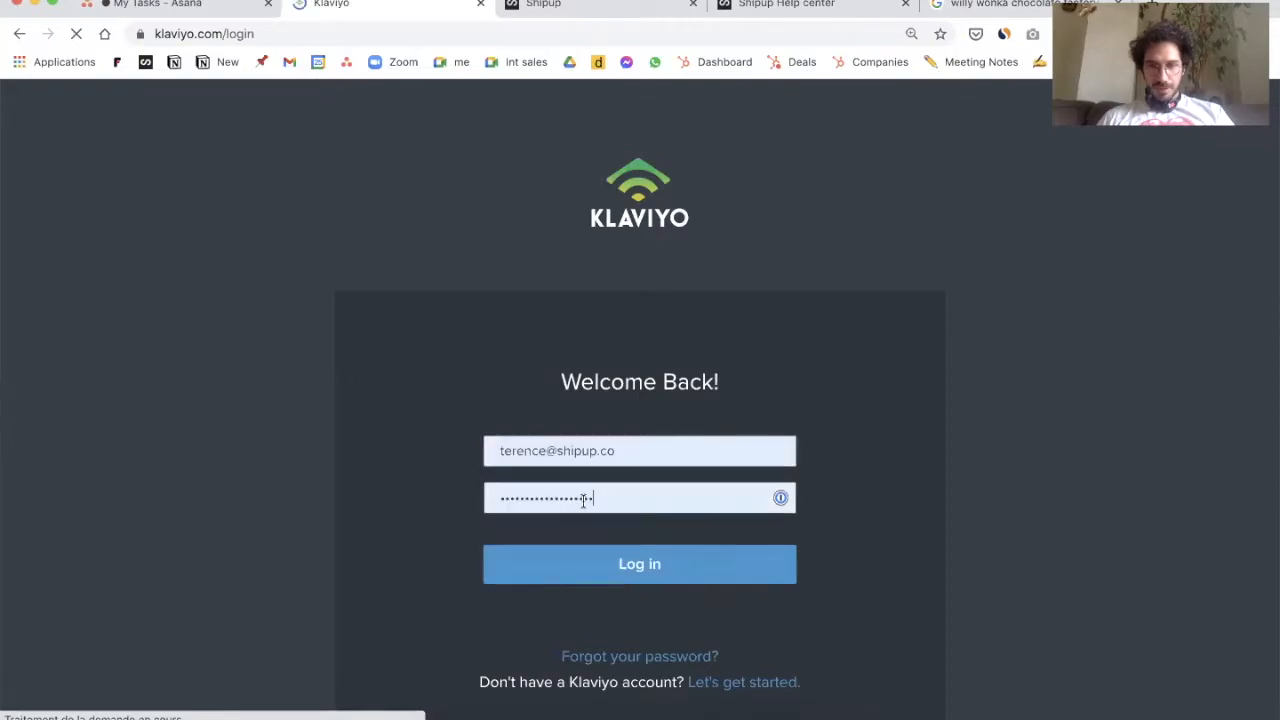
left_click(580, 563)
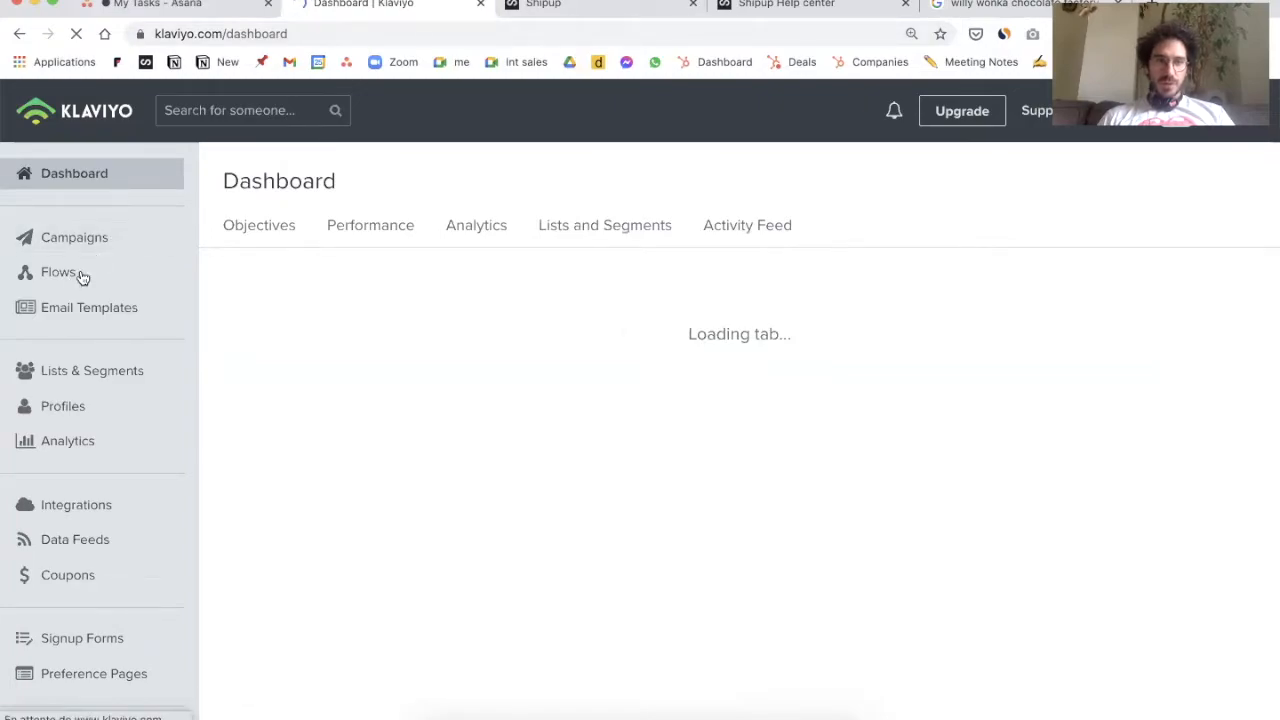
Step: Switch to Shipup and start a new Klaviyo integration from the customer support and CRM tools
left_click(563, 10)
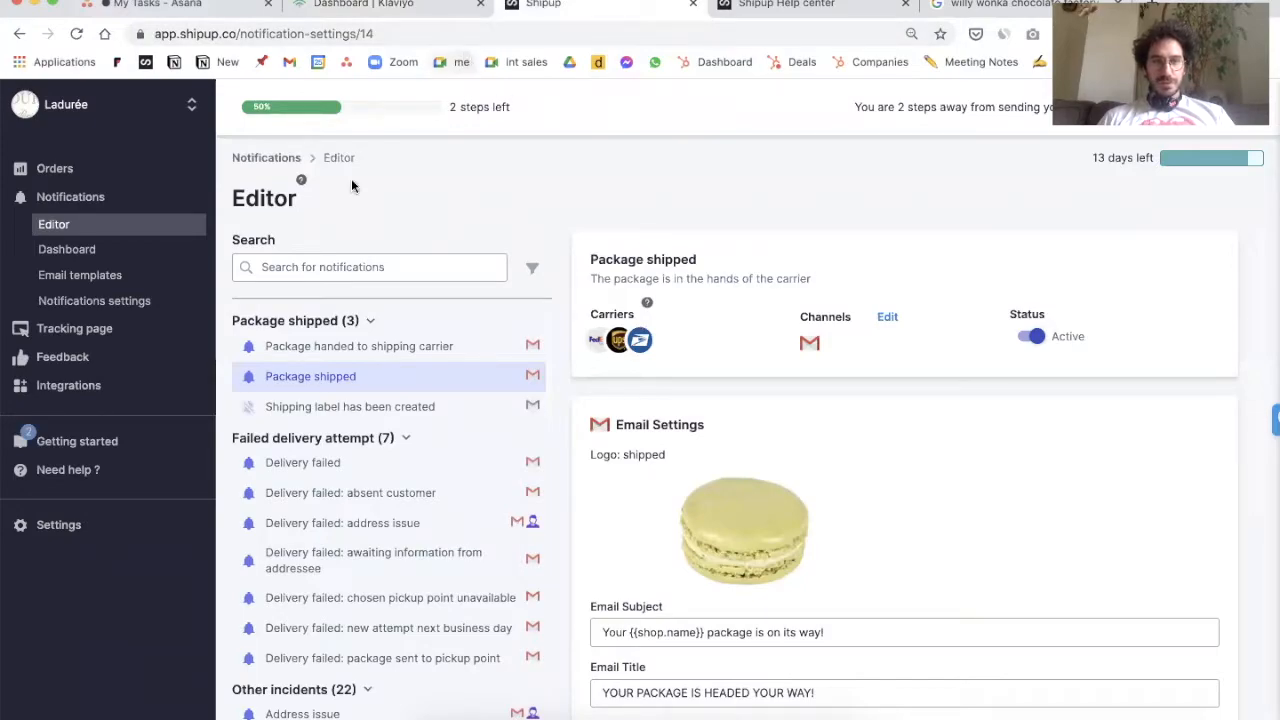
left_click(95, 395)
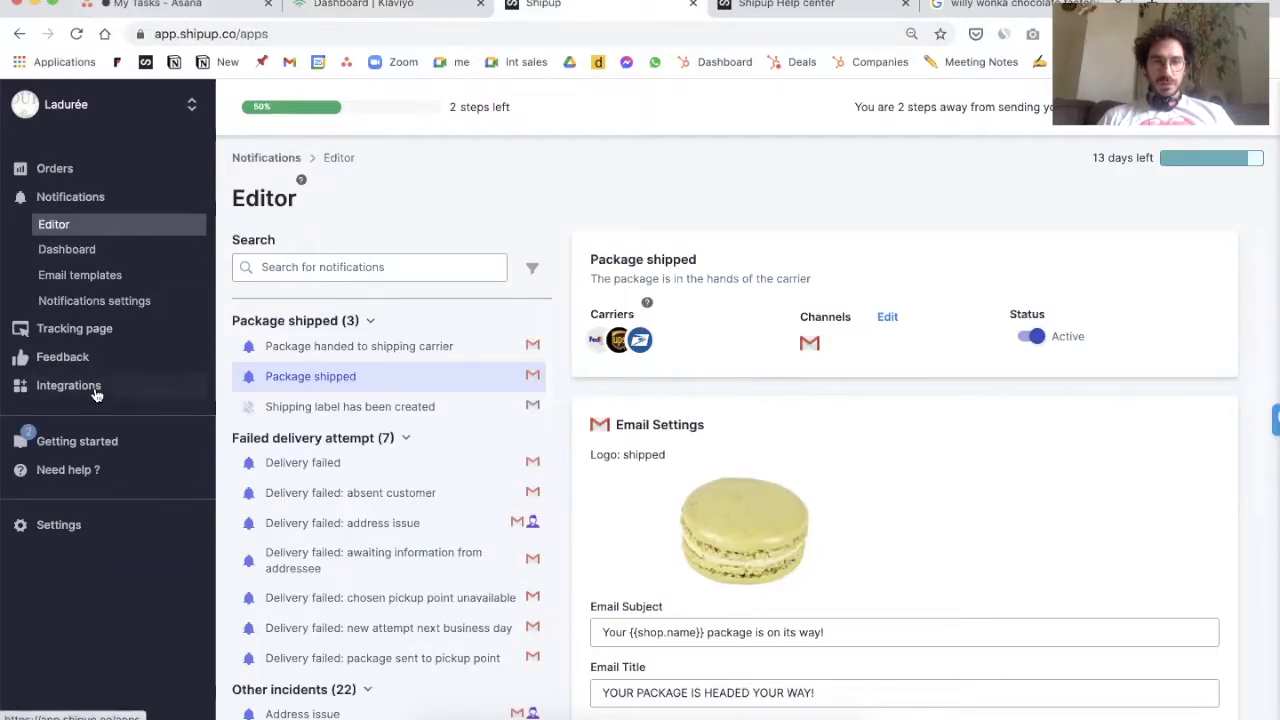
mouse_move(1238, 158)
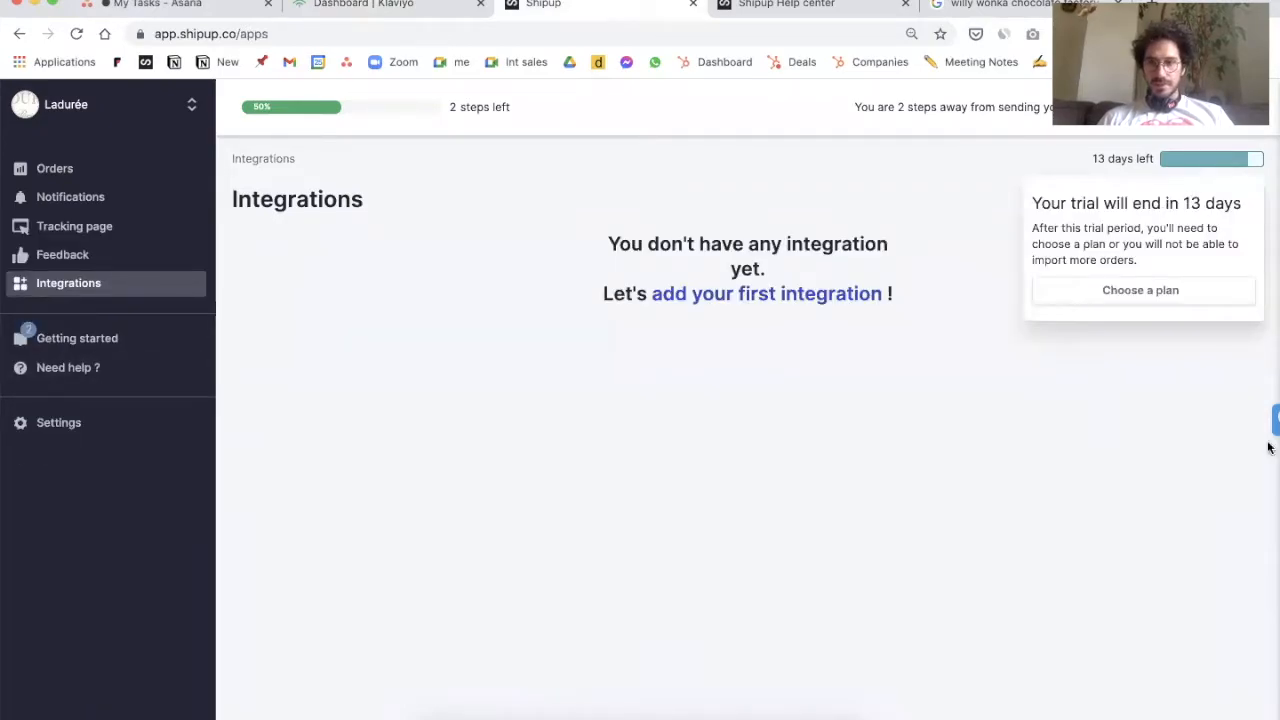
left_click(1165, 205)
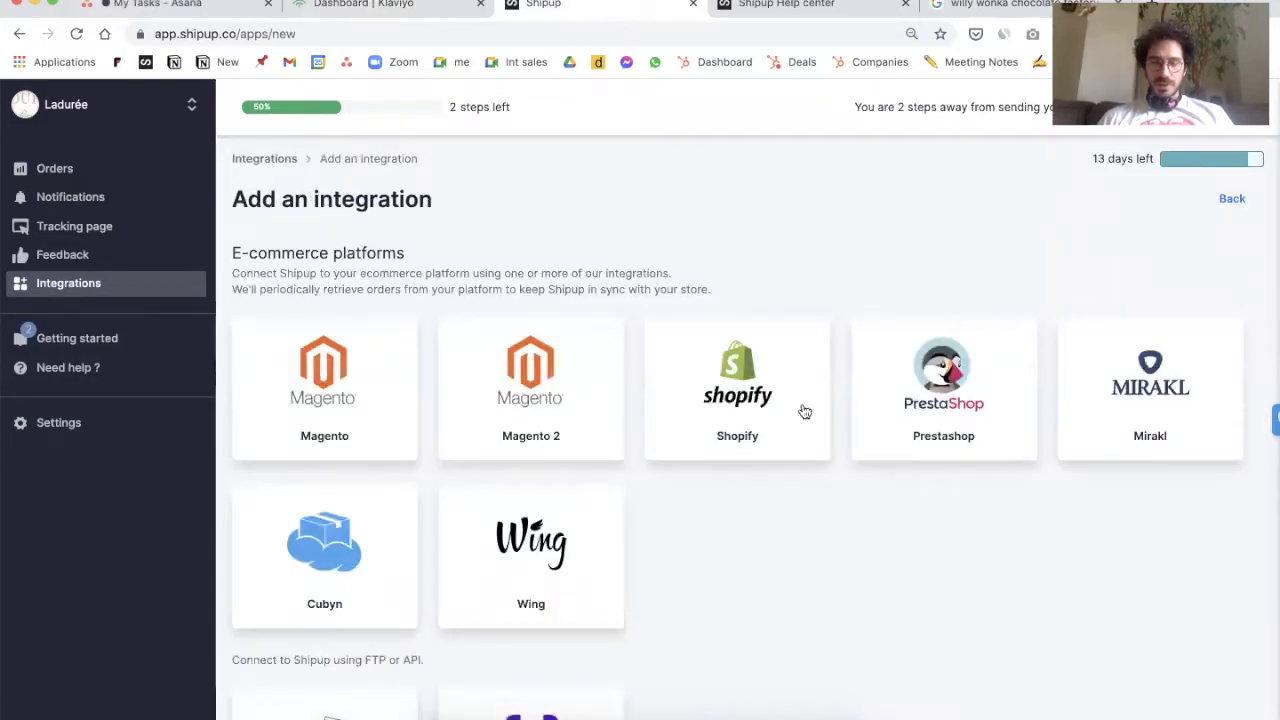
scroll(804, 411, "down", 4)
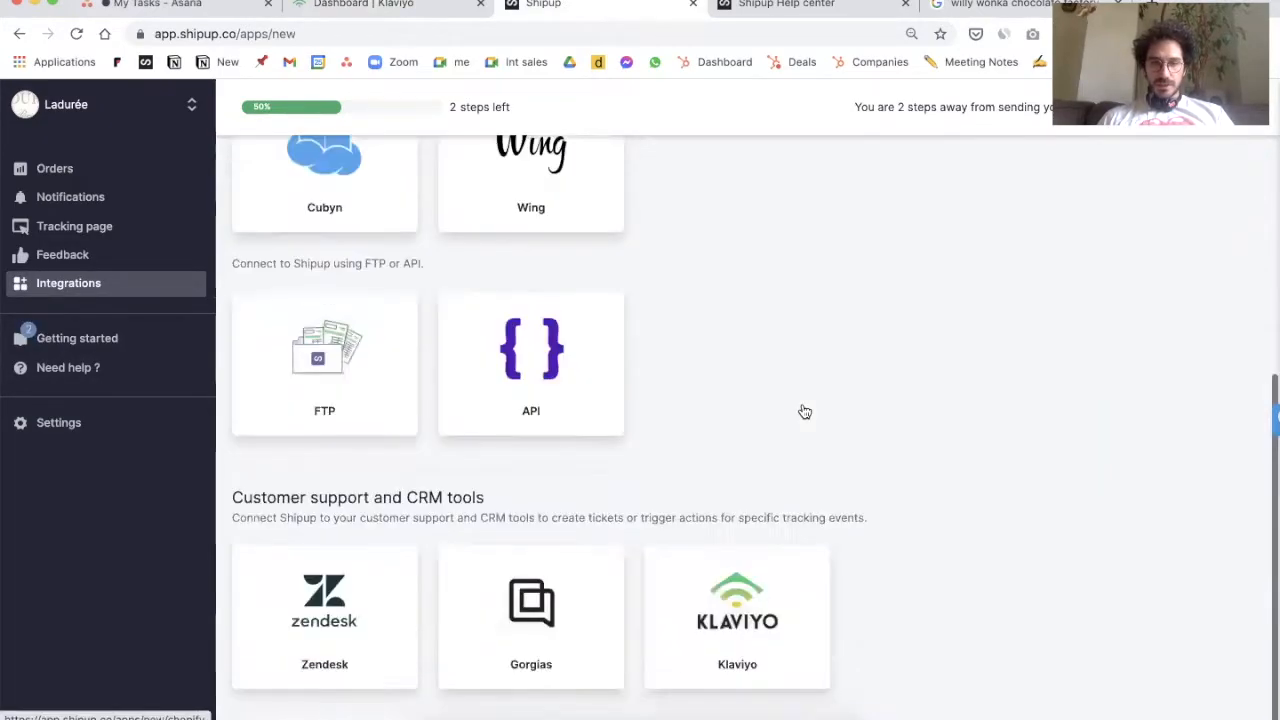
left_click(742, 642)
Step: Name the new integration's app "Klaviyo EN"
left_click(656, 490)
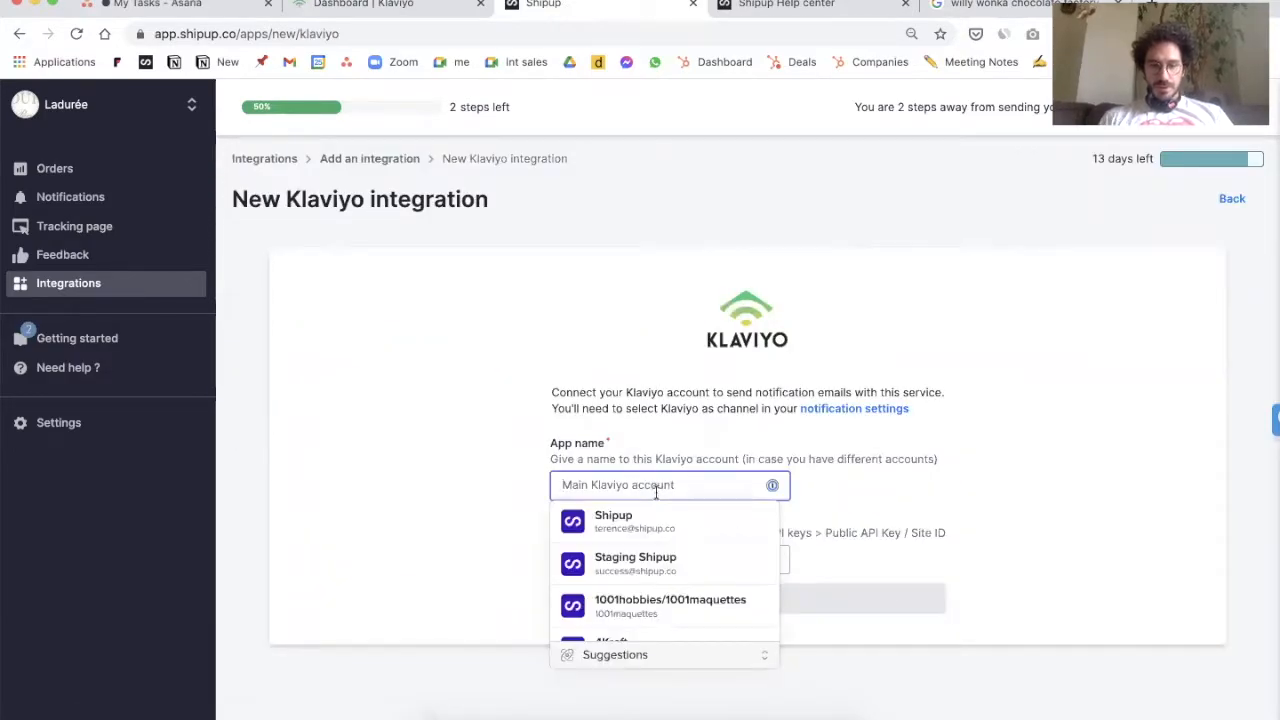
type("Klaviyo")
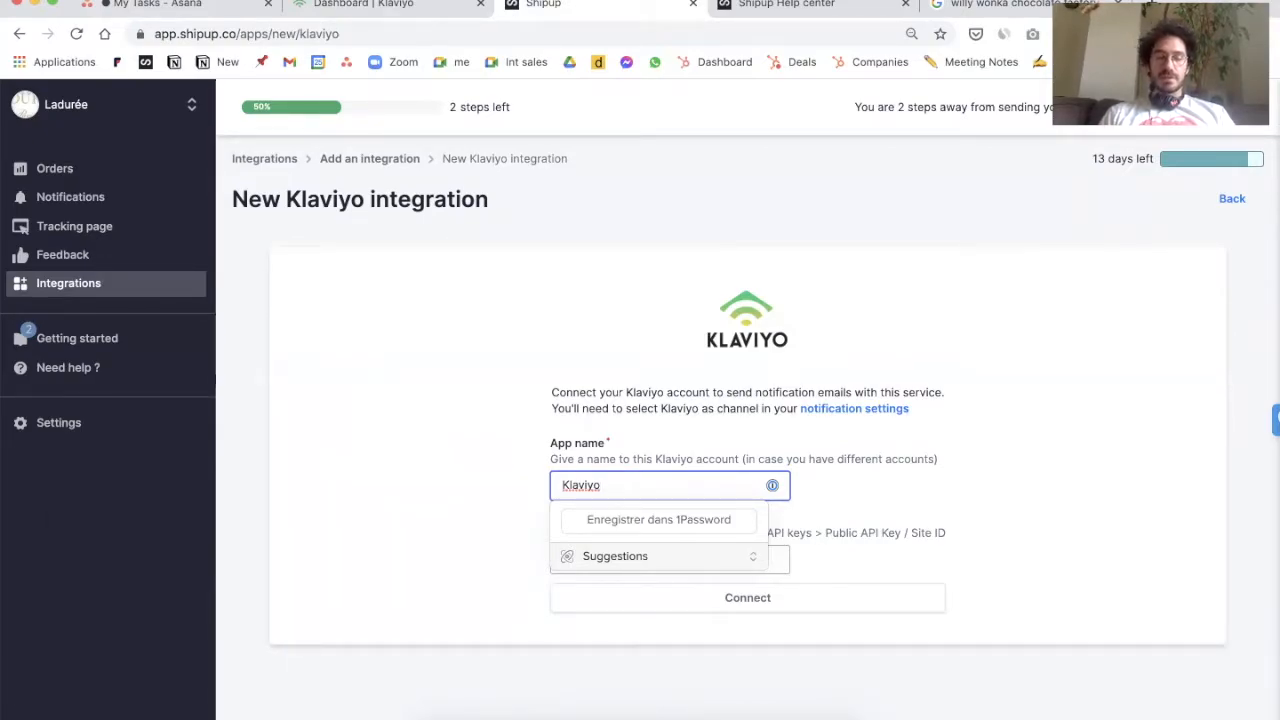
type("N")
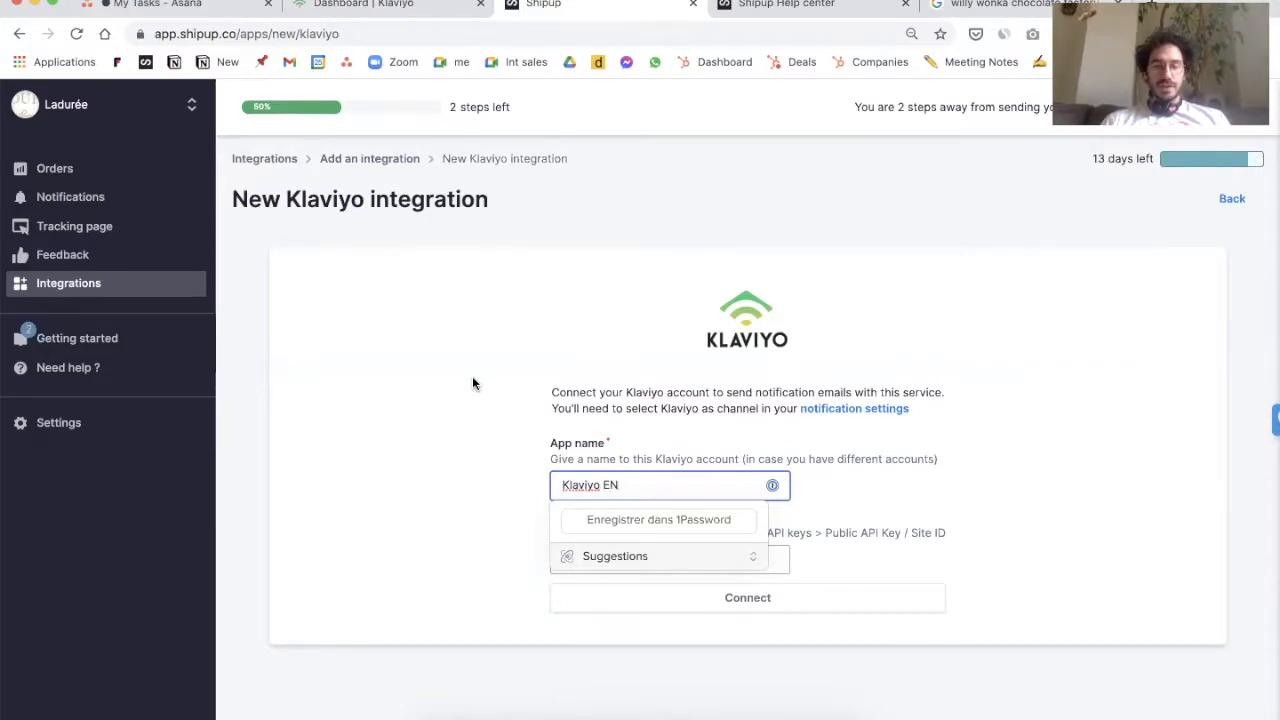
left_click(590, 557)
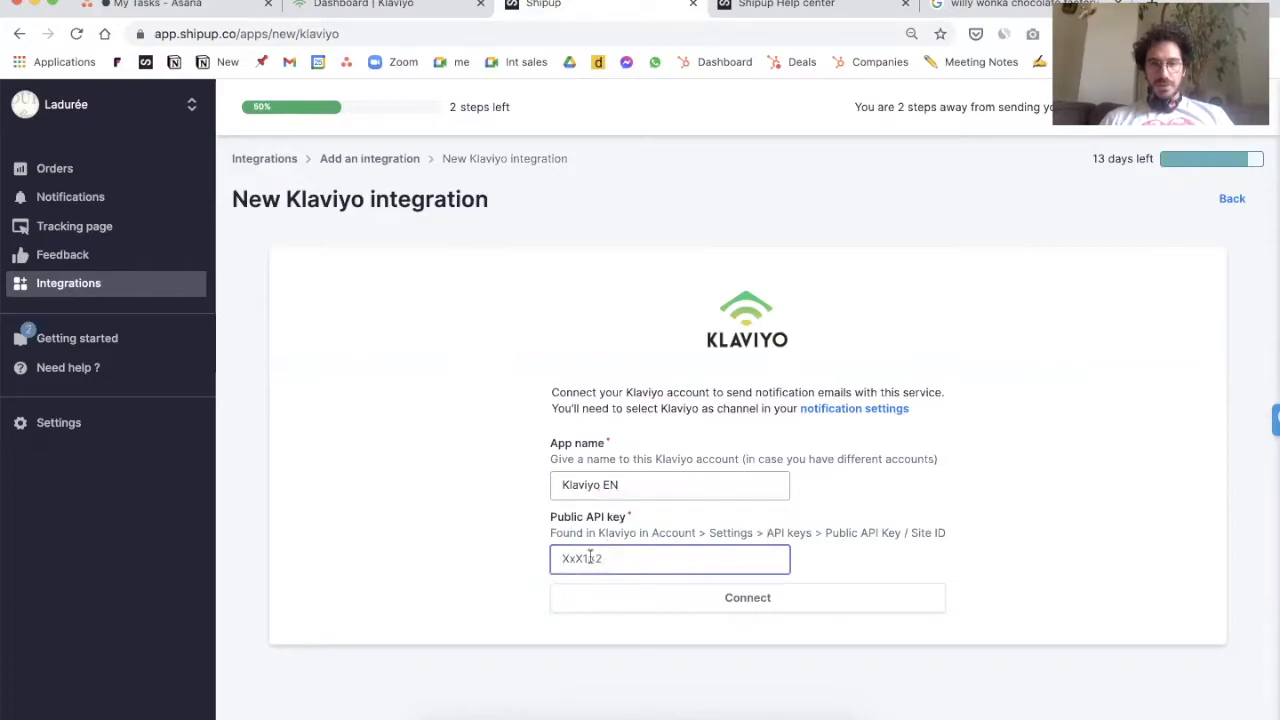
Step: Switch to Klaviyo, open the account's API key settings and copy the public API key
left_click(393, 5)
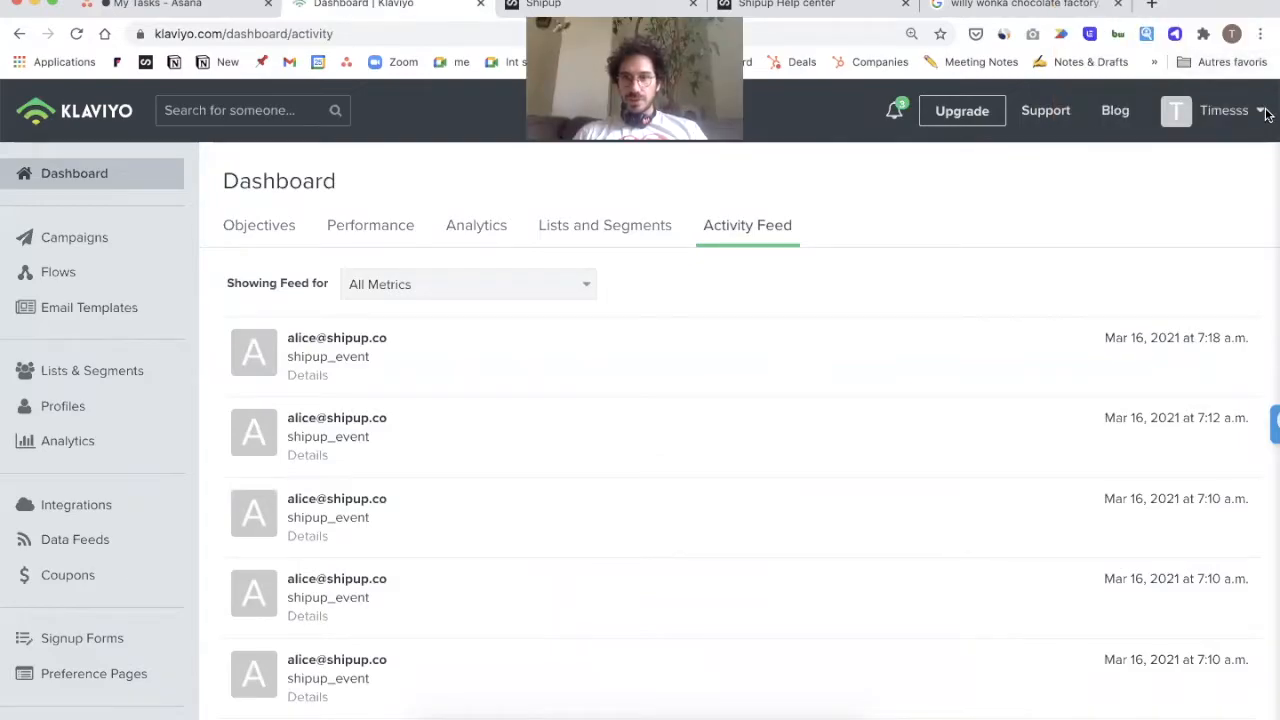
left_click(1262, 112)
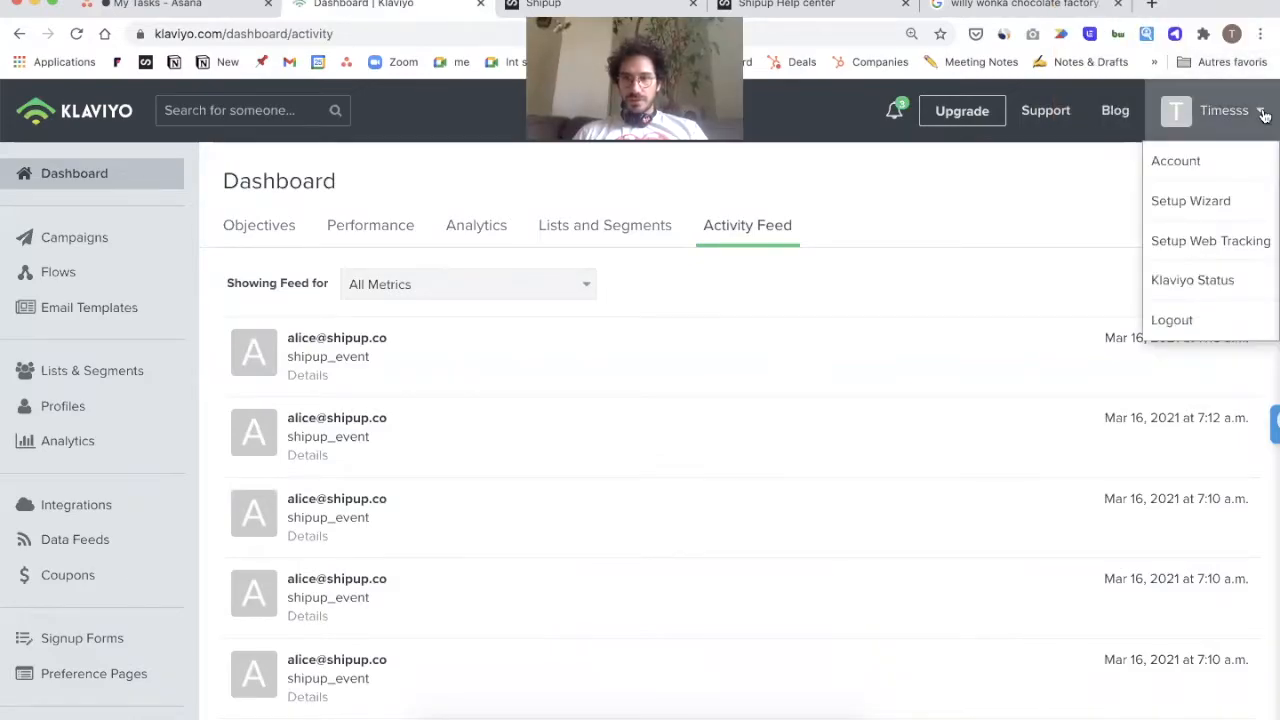
left_click(1175, 161)
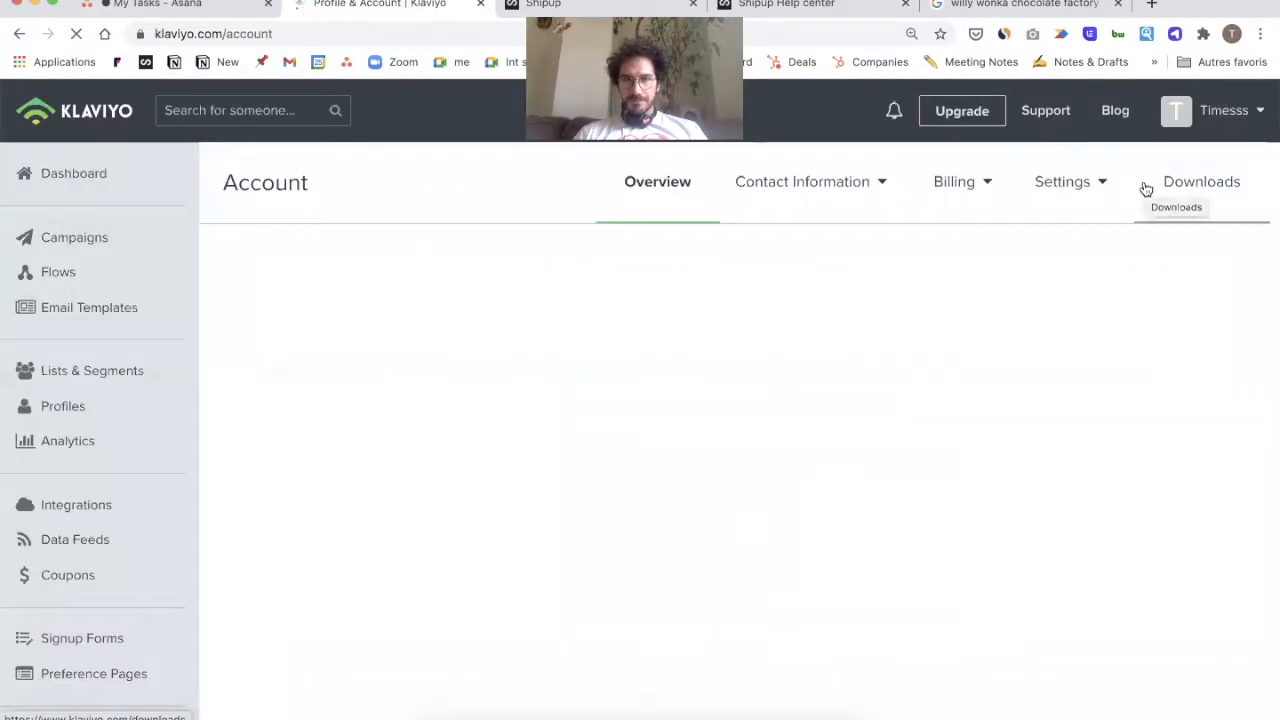
left_click(1078, 186)
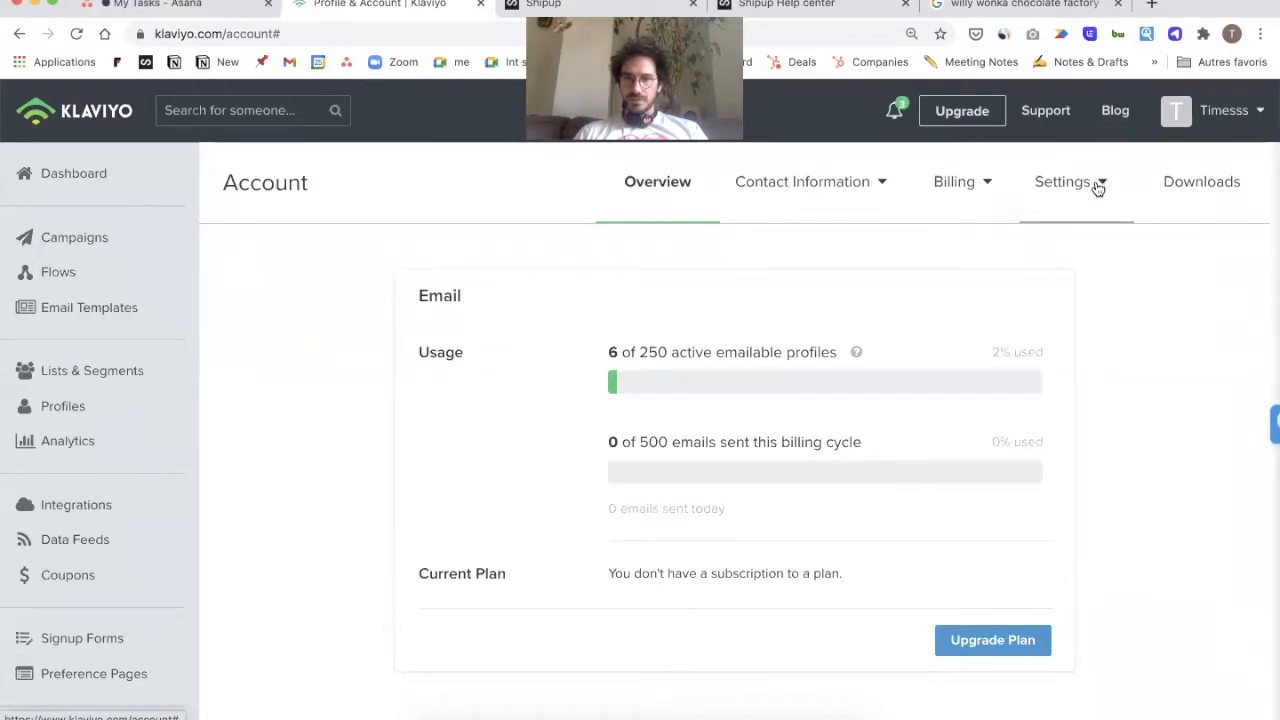
left_click(1098, 187)
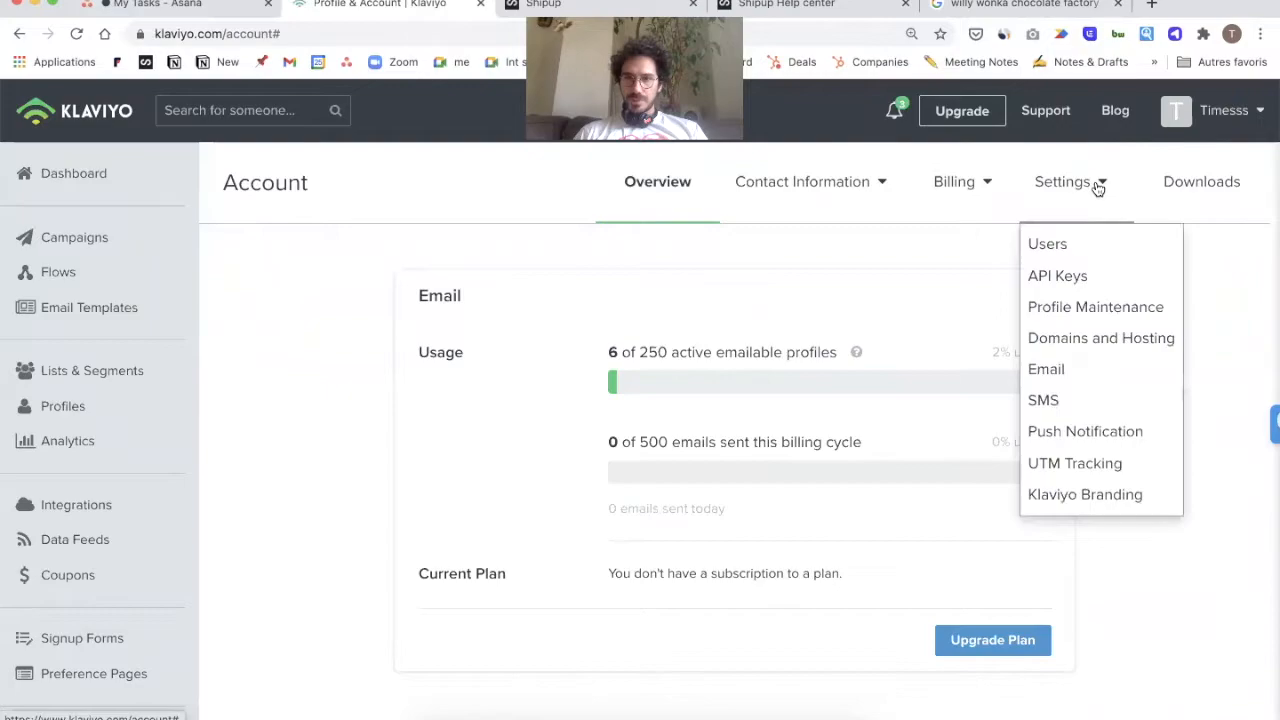
left_click(1055, 280)
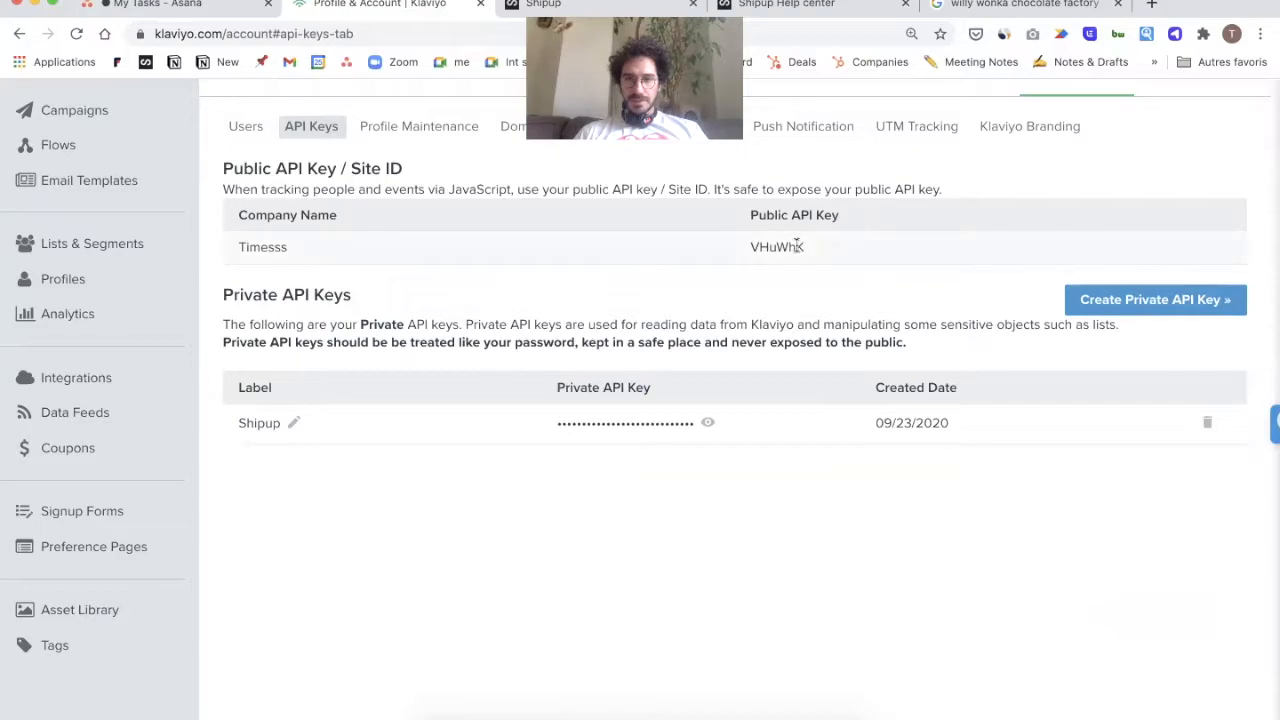
left_click_drag(764, 250, 742, 246)
key("super+c")
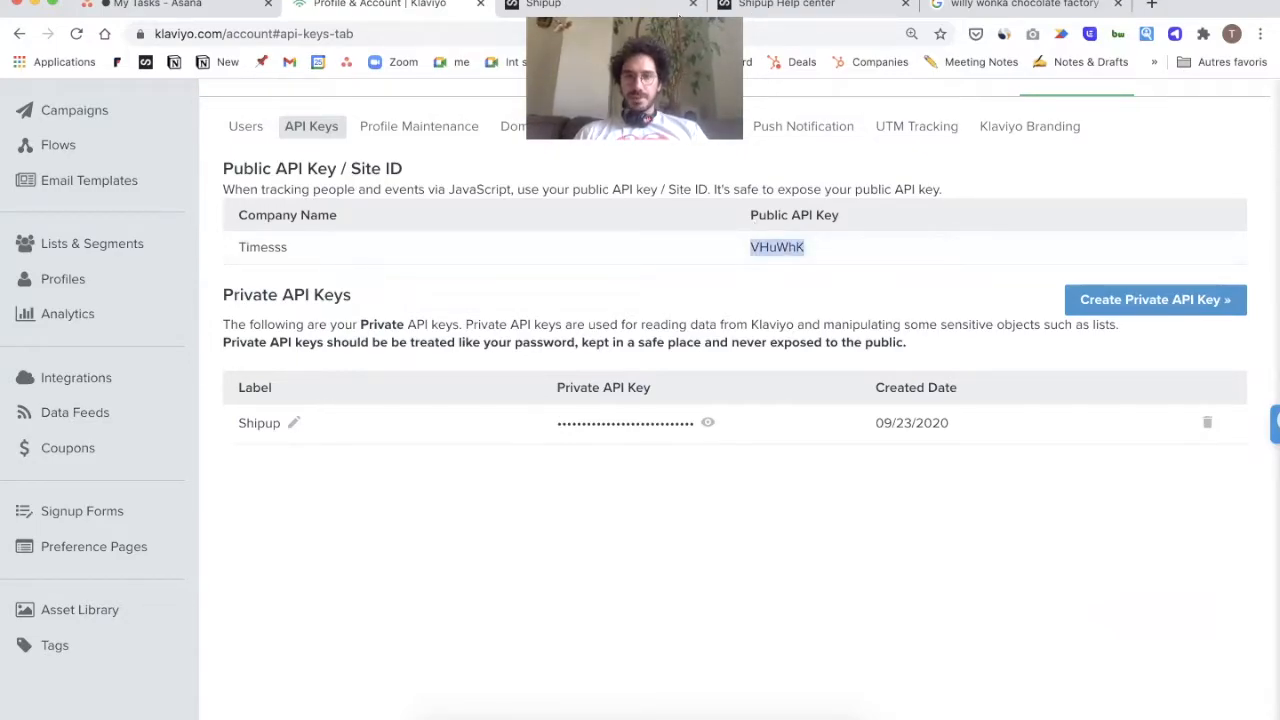
Step: Switch to Shipup, paste the public API key into the Klaviyo integration form and connect the account
left_click(570, 6)
left_click(552, 556)
key("super+v")
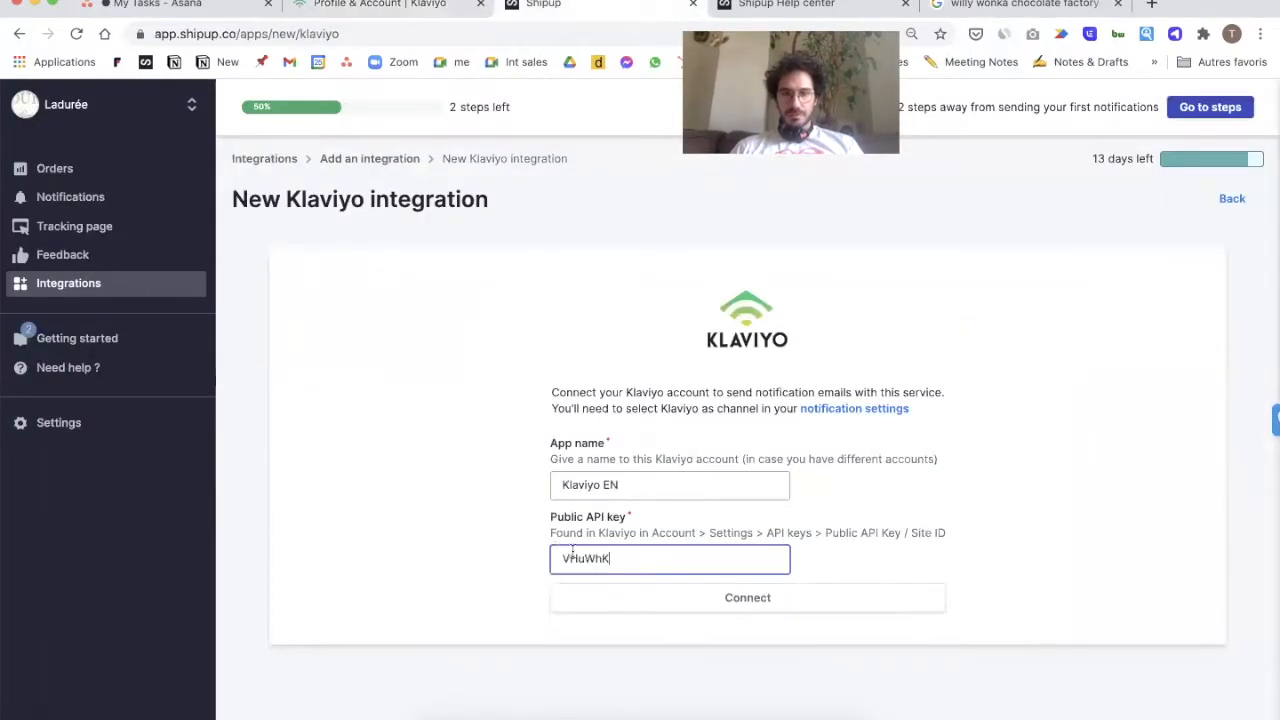
left_click(721, 600)
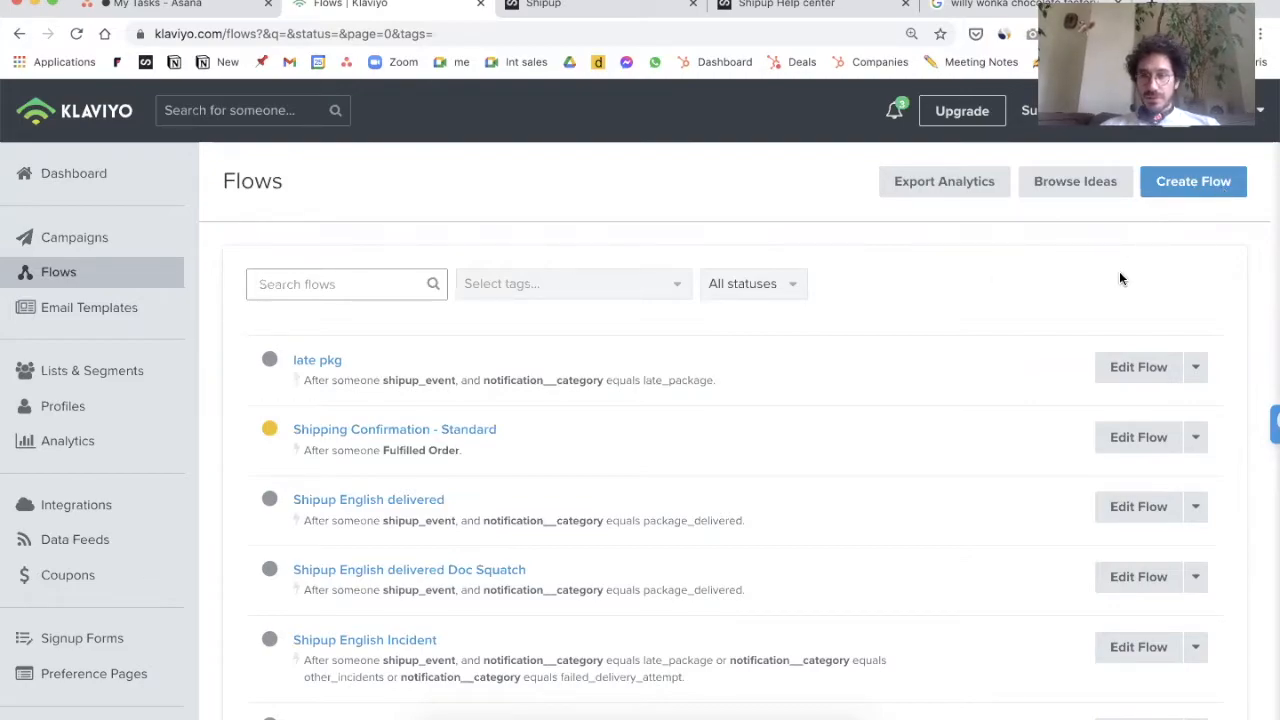
Step: Create a Klaviyo flow from scratch named "Shipup in transit EN - Willy Wonka"
left_click(1212, 191)
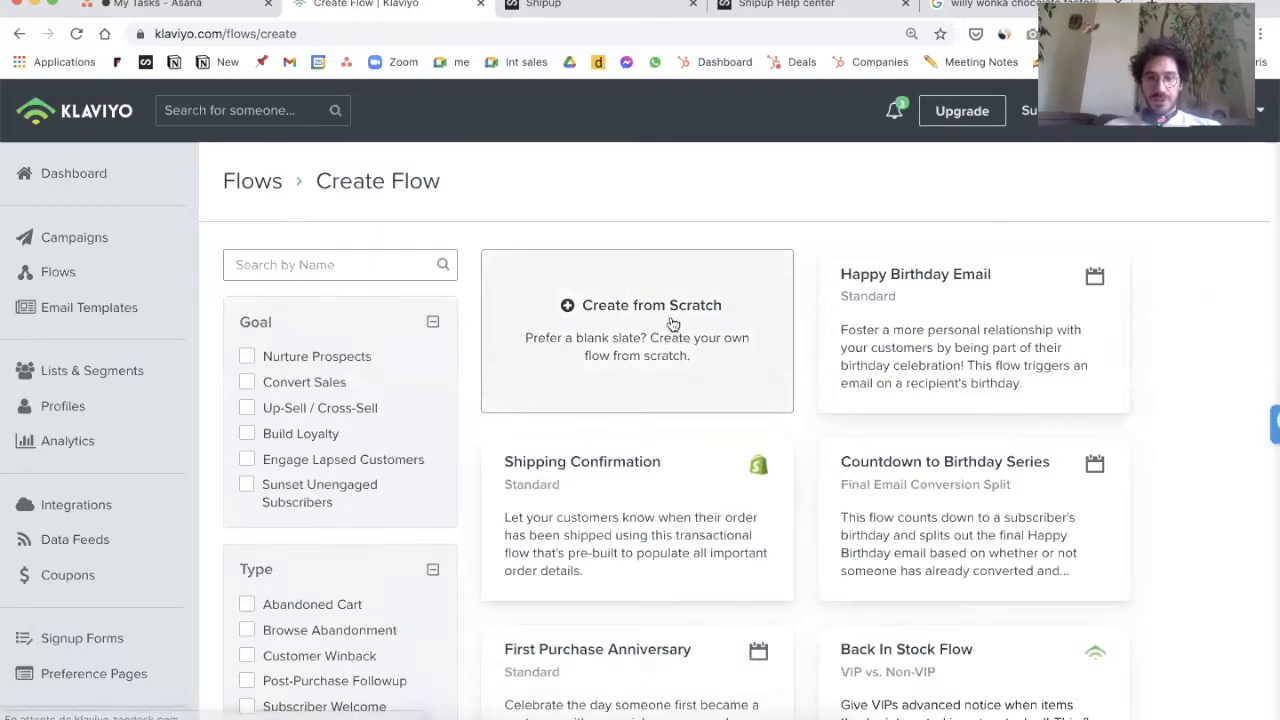
left_click(699, 355)
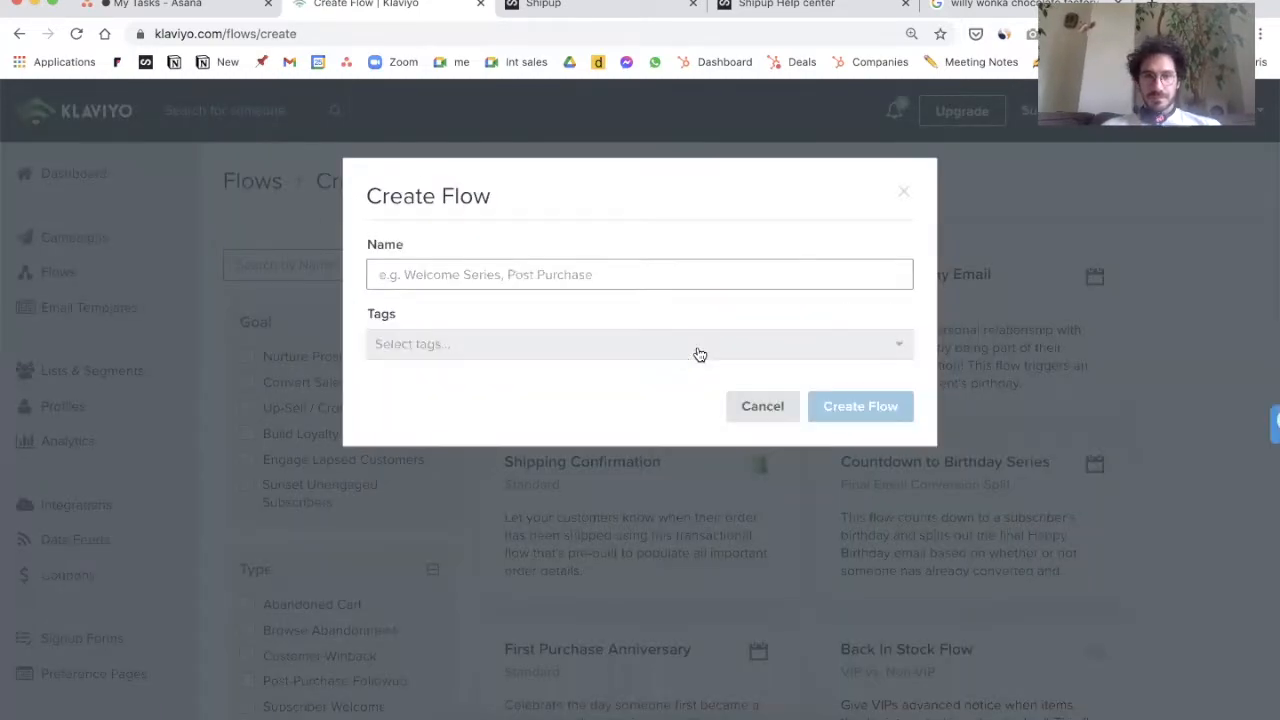
left_click(549, 278)
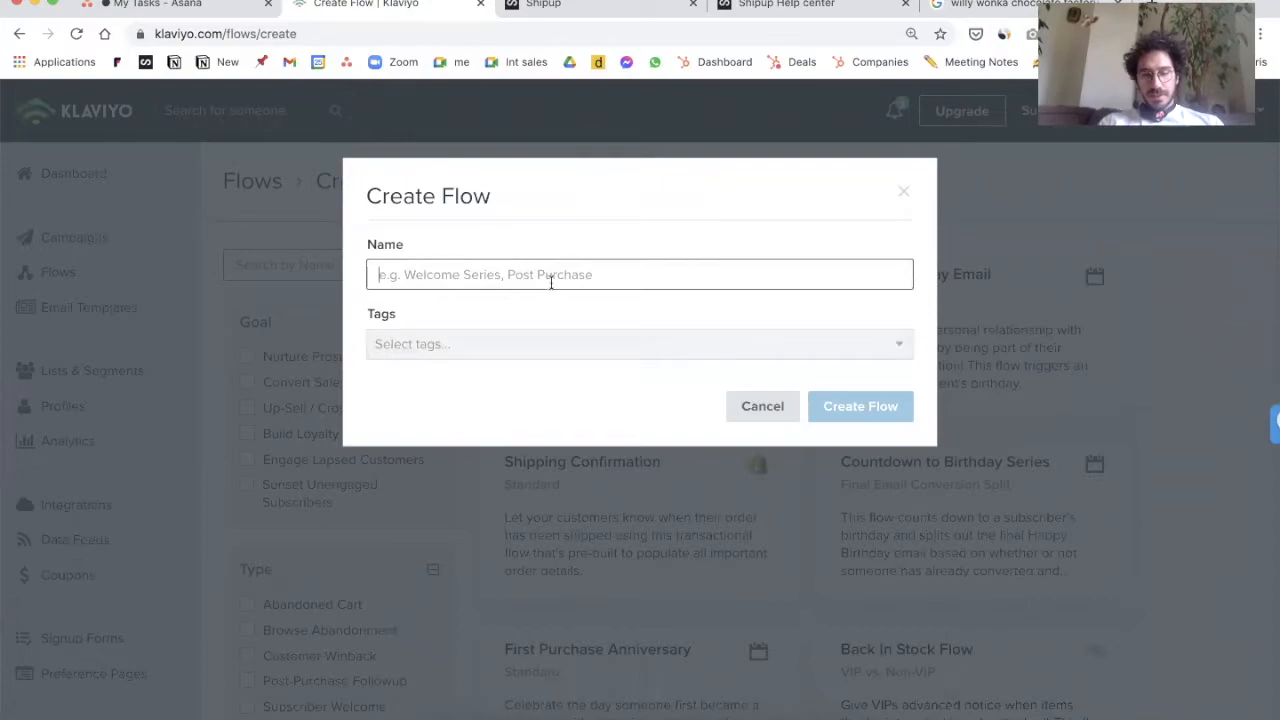
type("Shipup in transit EN - Wil")
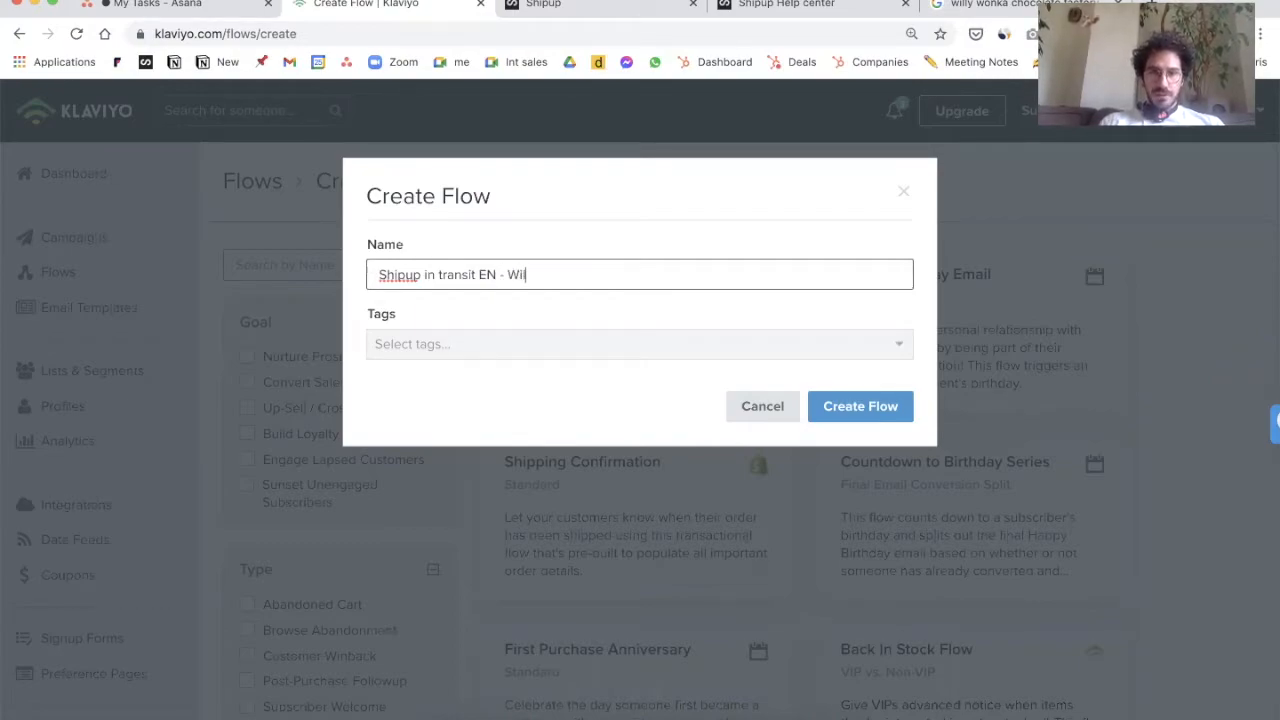
type("ly Wonka")
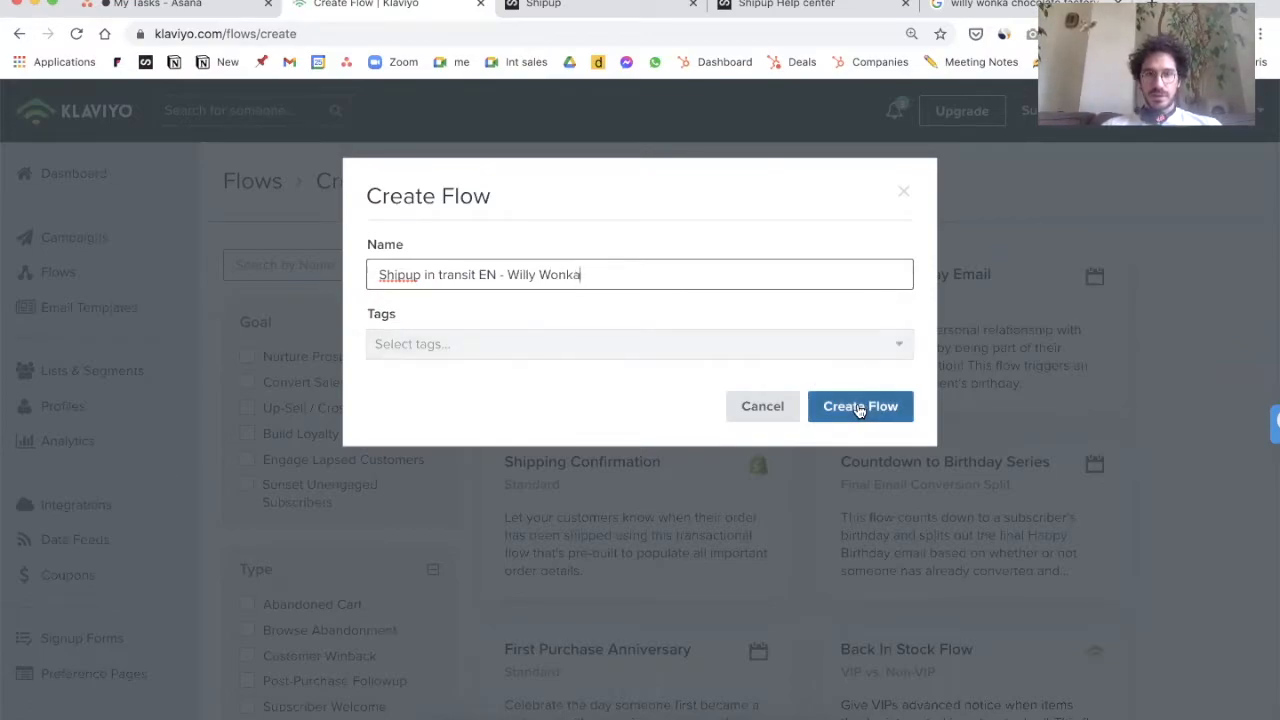
left_click(858, 411)
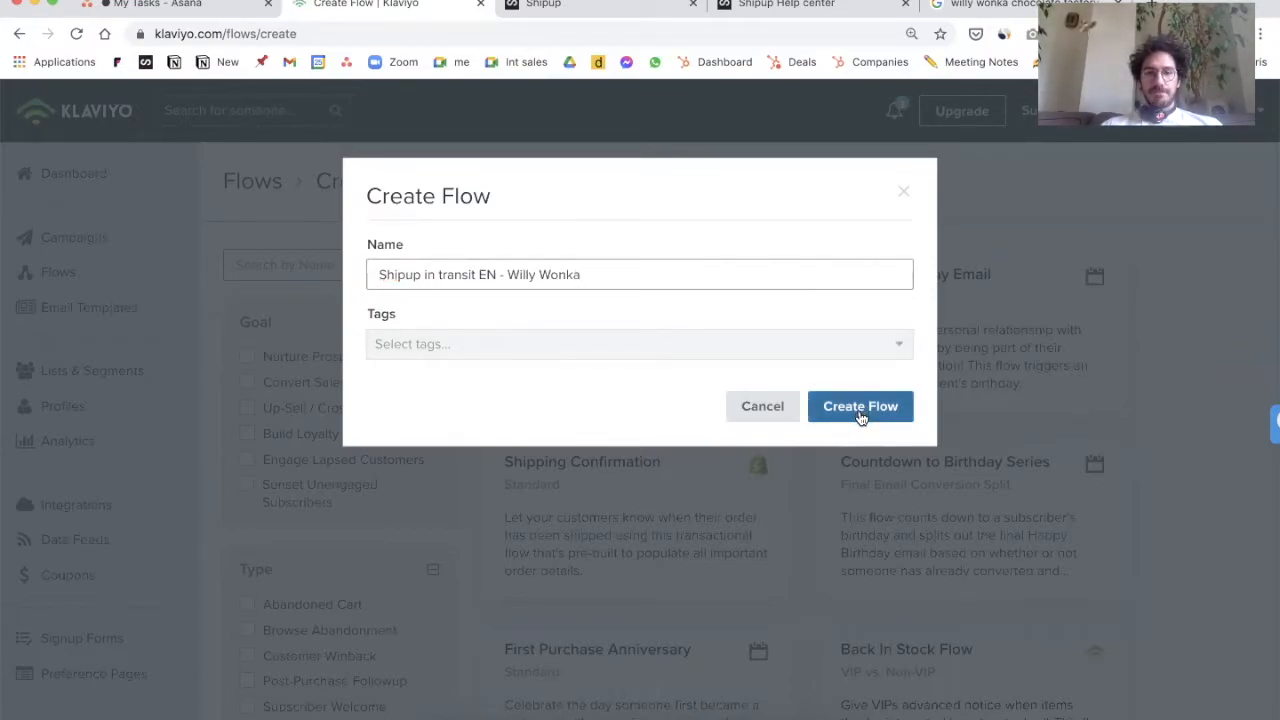
left_click(860, 414)
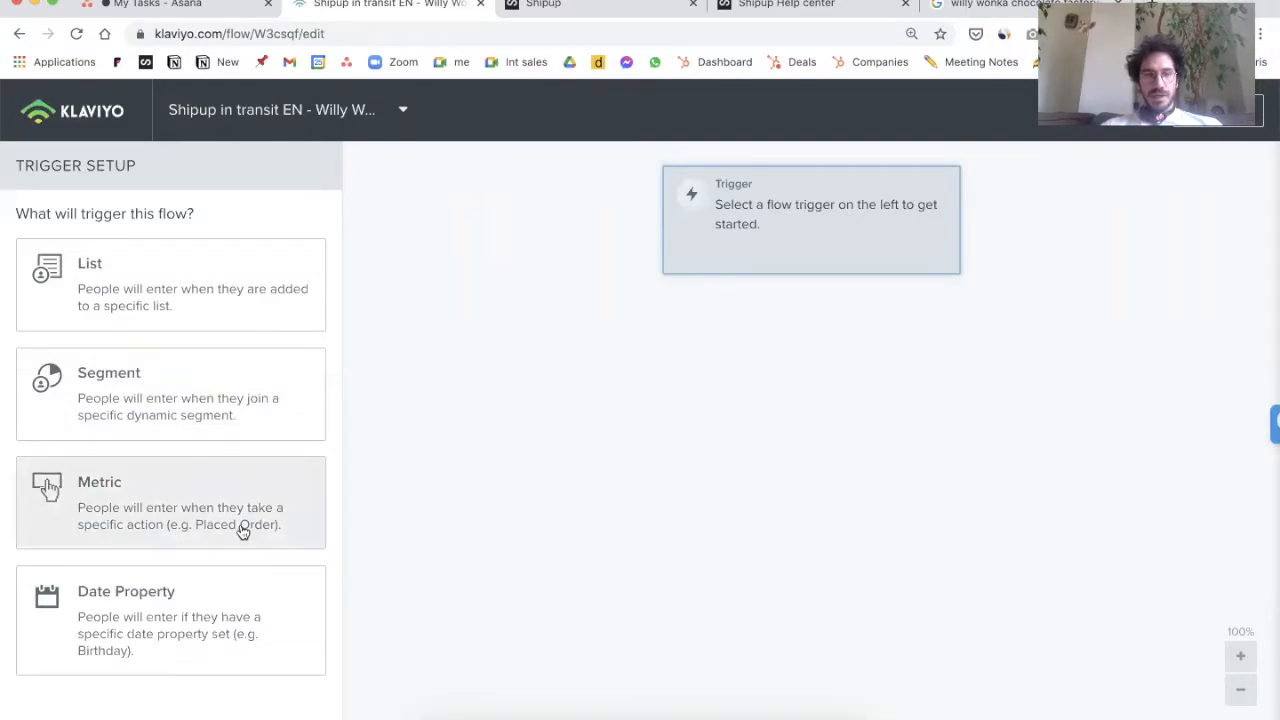
Step: Set the flow's trigger to the metric shipup_event
left_click(215, 509)
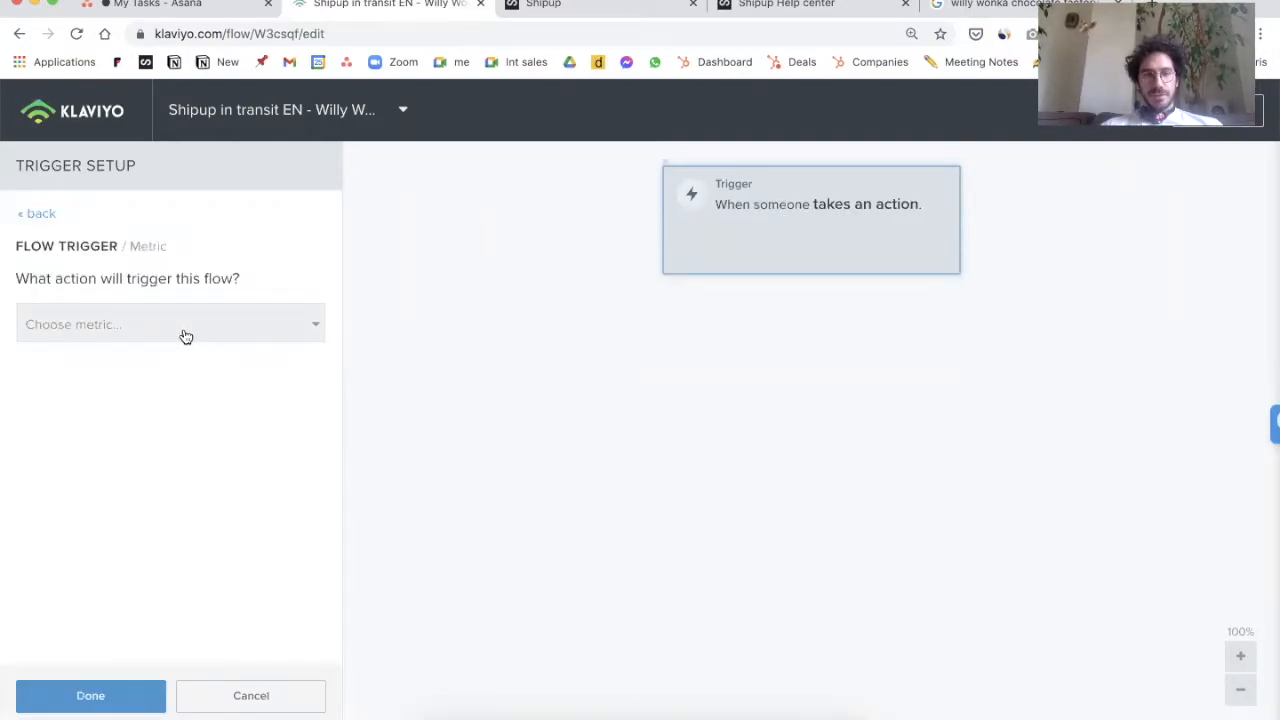
left_click(185, 336)
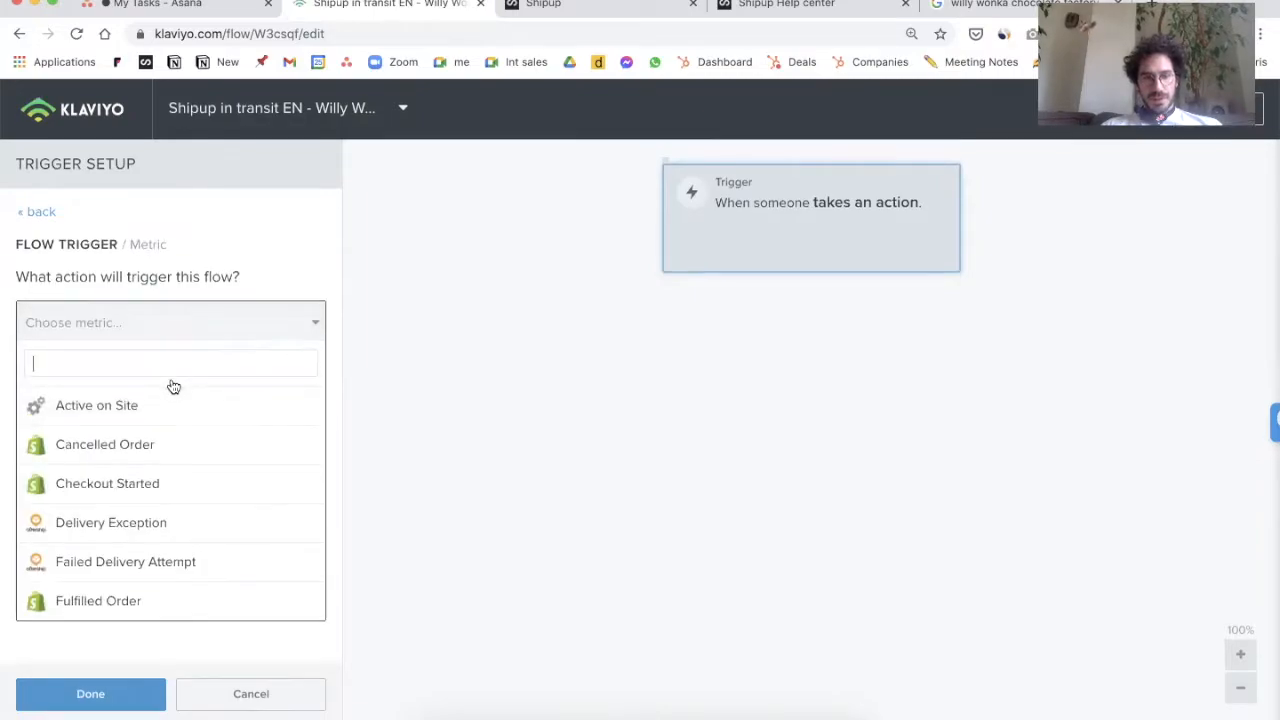
type("ship")
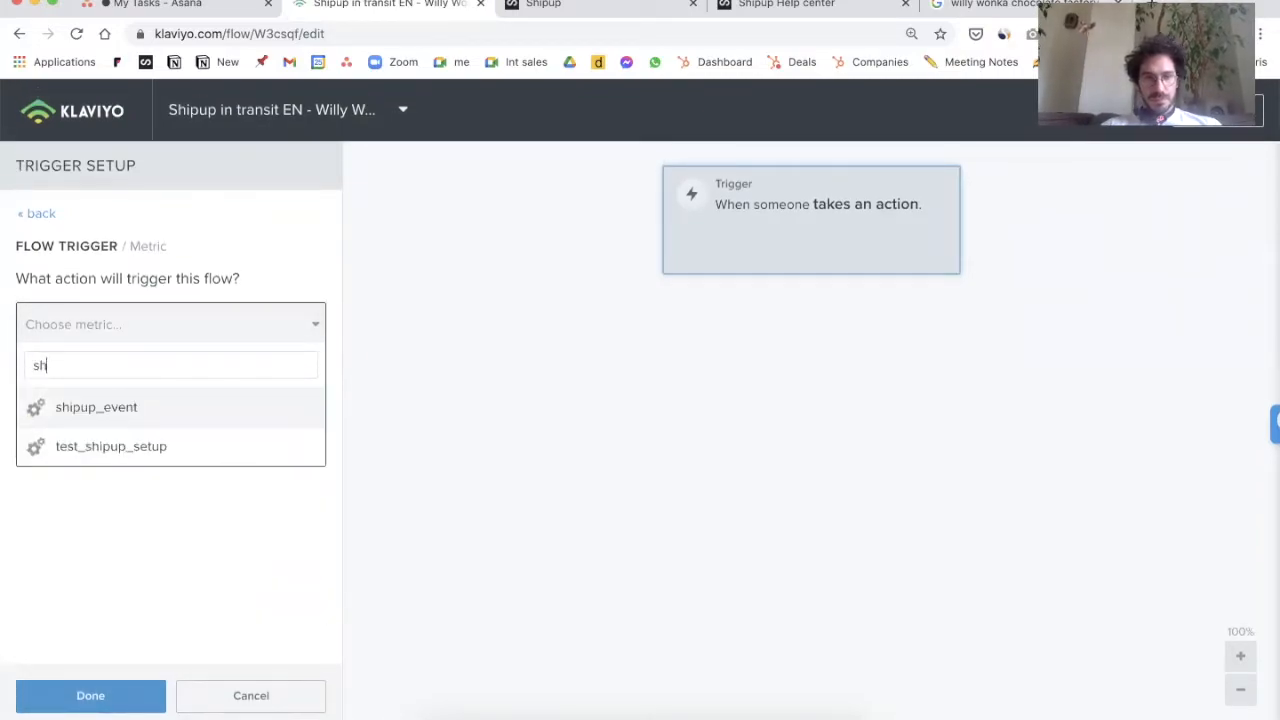
left_click(109, 418)
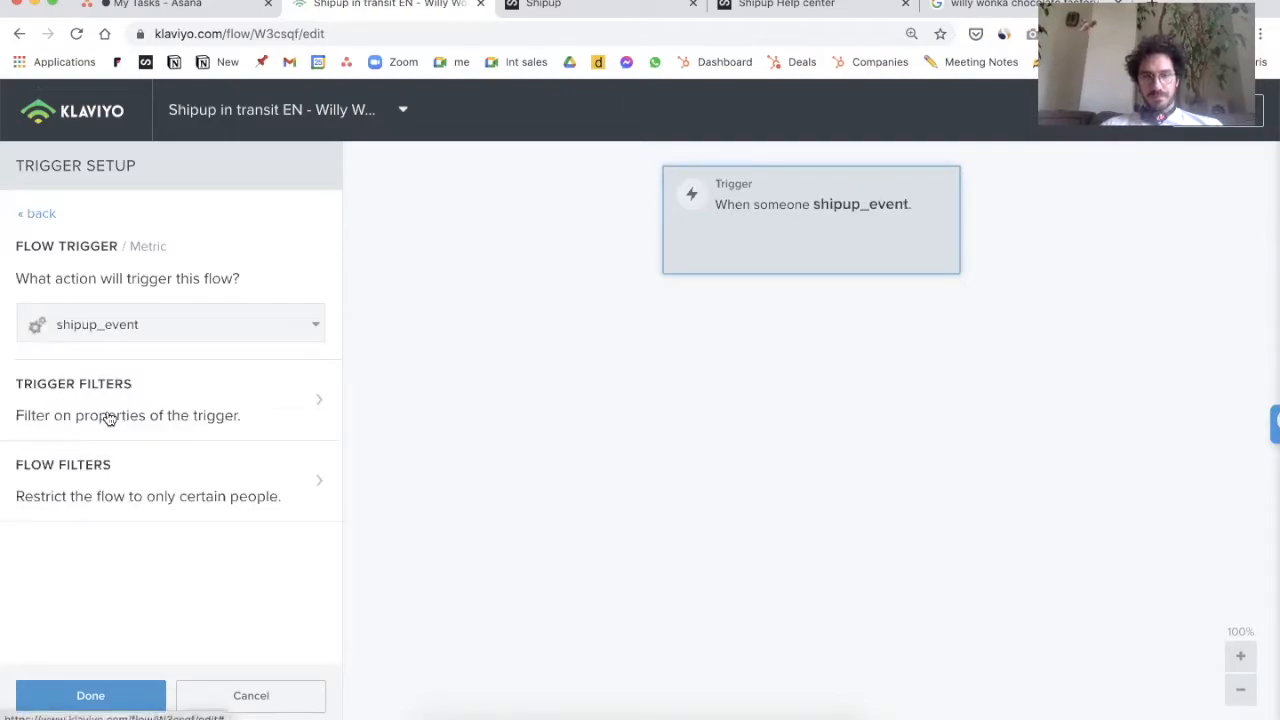
left_click(91, 695)
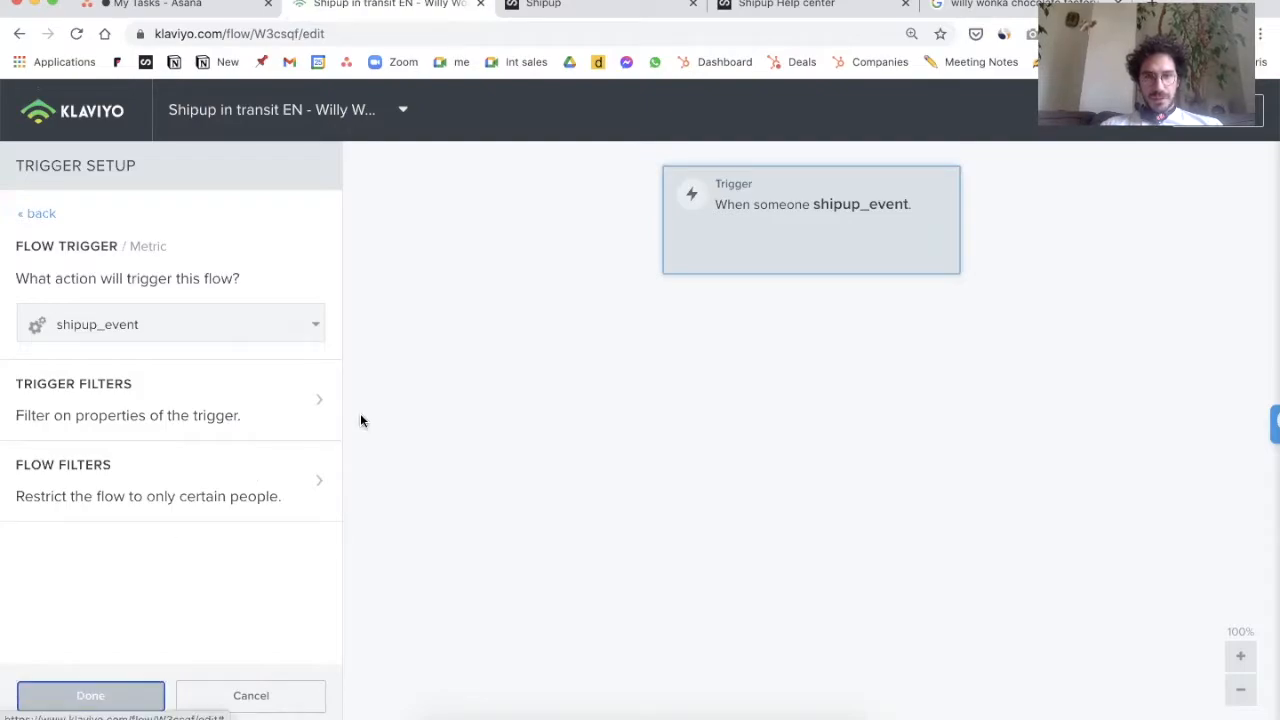
Step: Add a trigger filter requiring notification__category to equal package_shipped
left_click(200, 408)
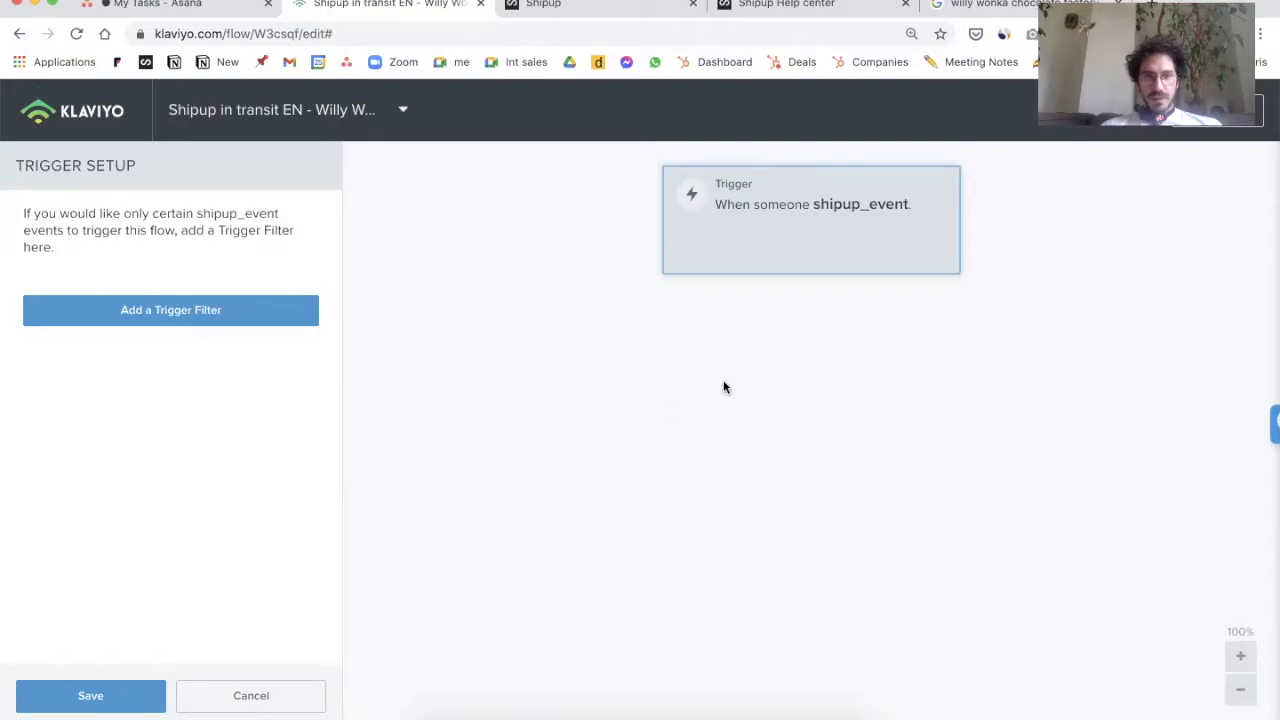
left_click(95, 700)
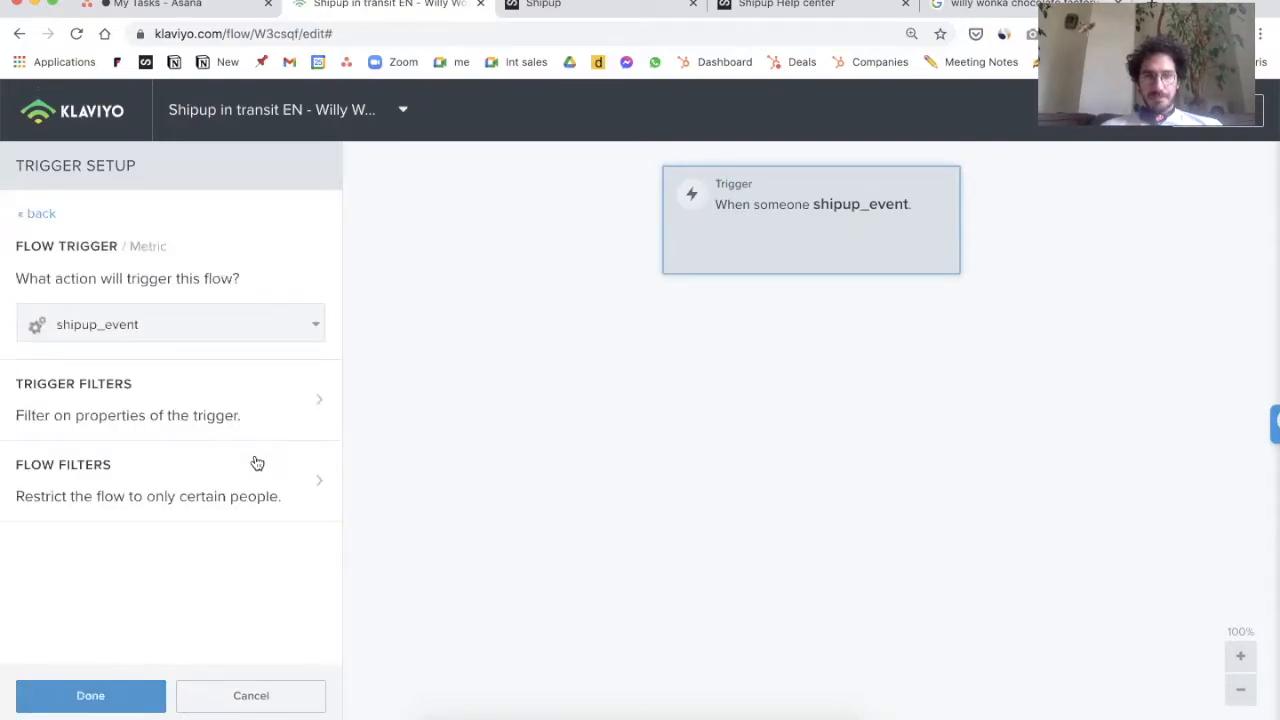
left_click(191, 414)
left_click(198, 318)
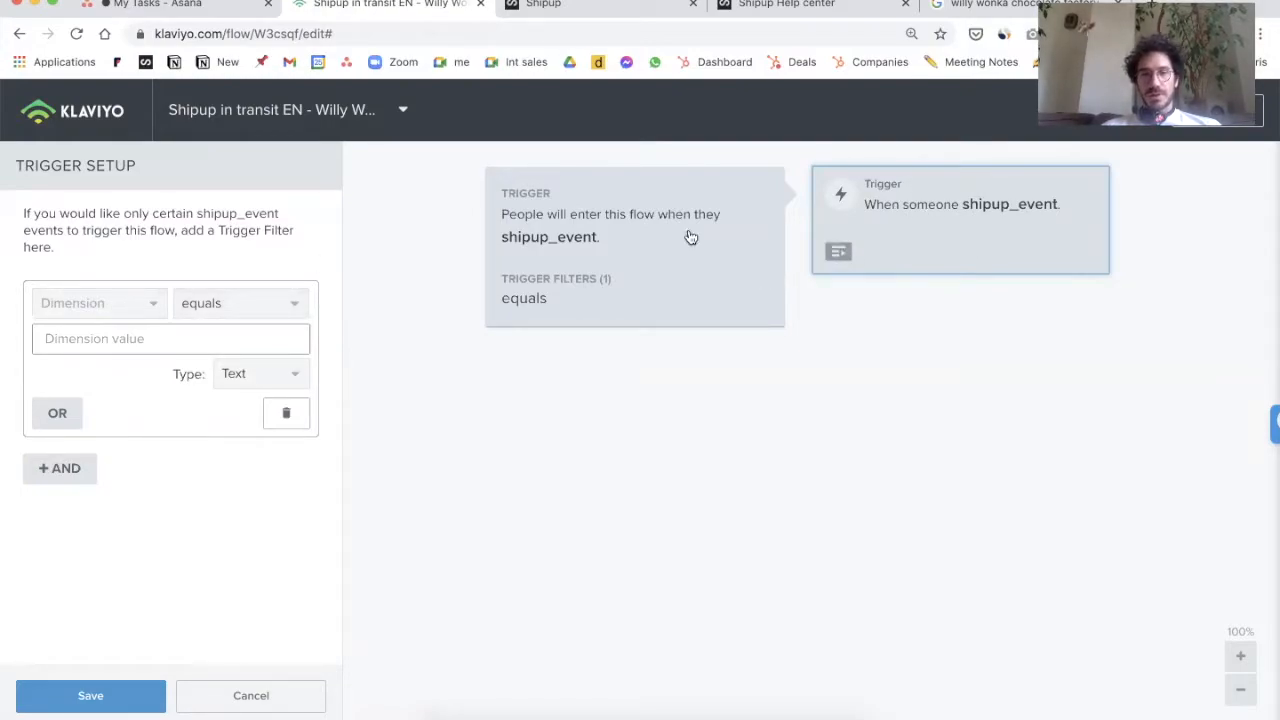
left_click(134, 314)
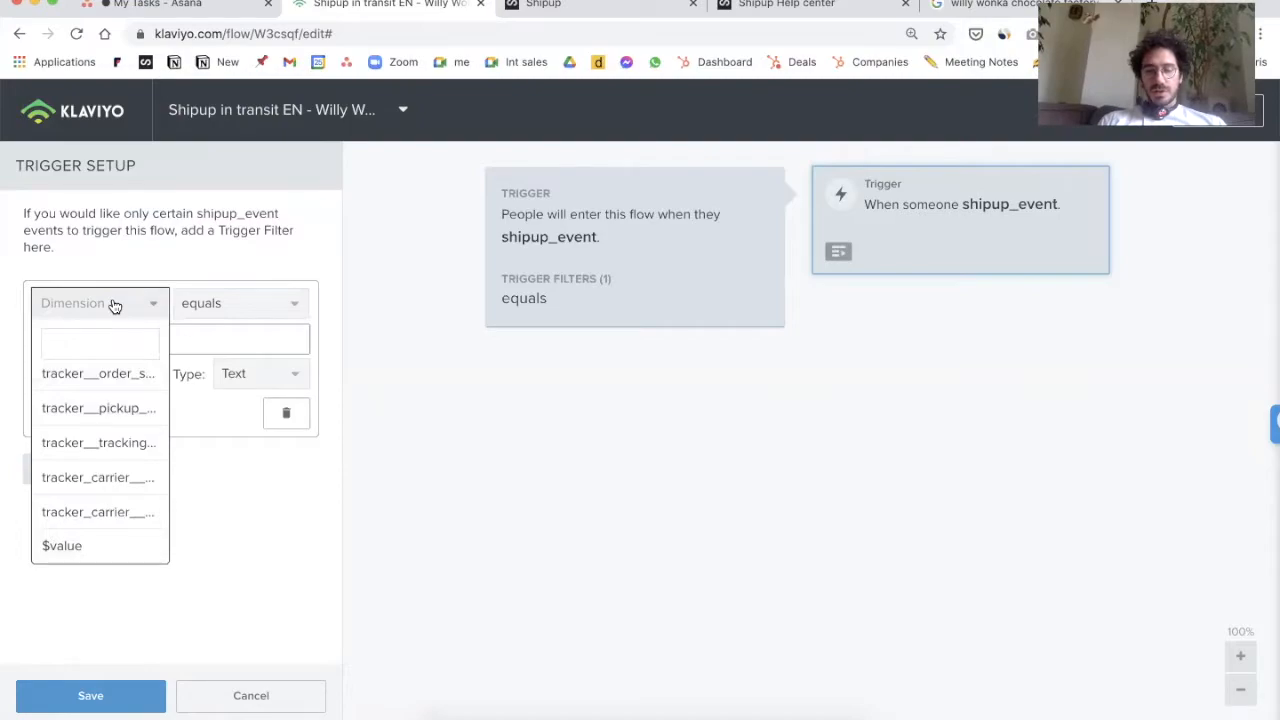
type("cate")
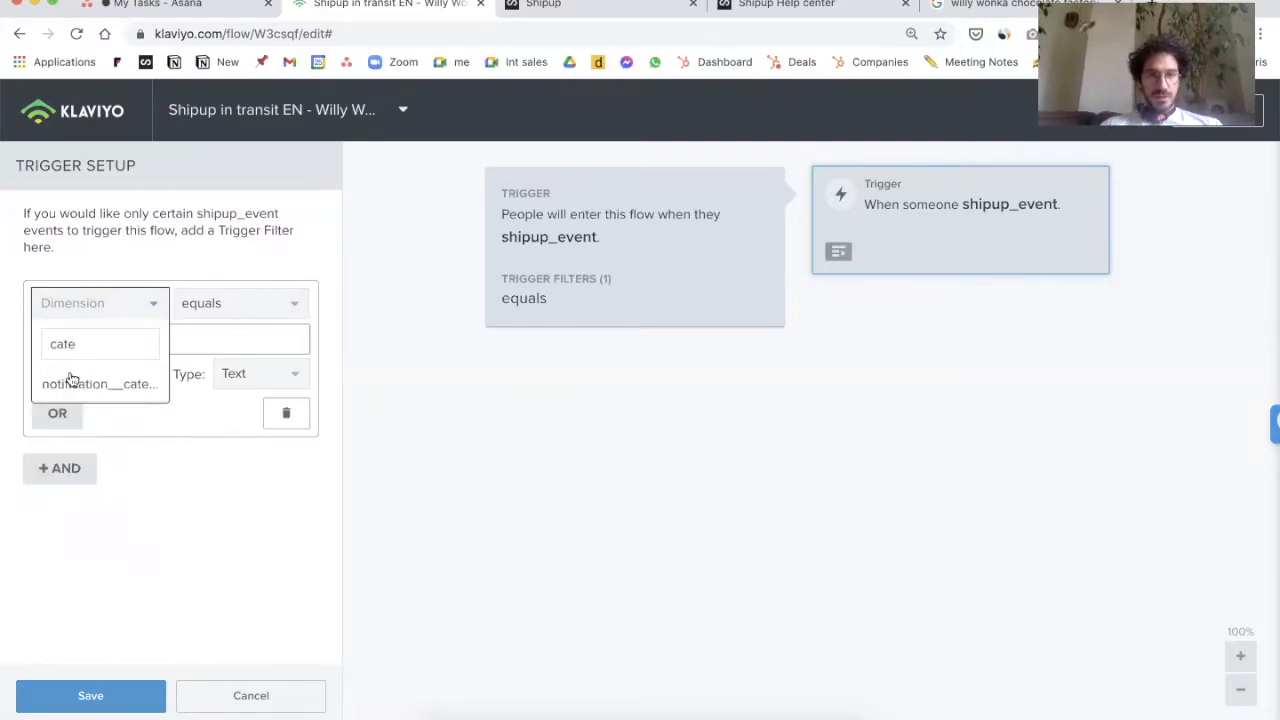
left_click(67, 385)
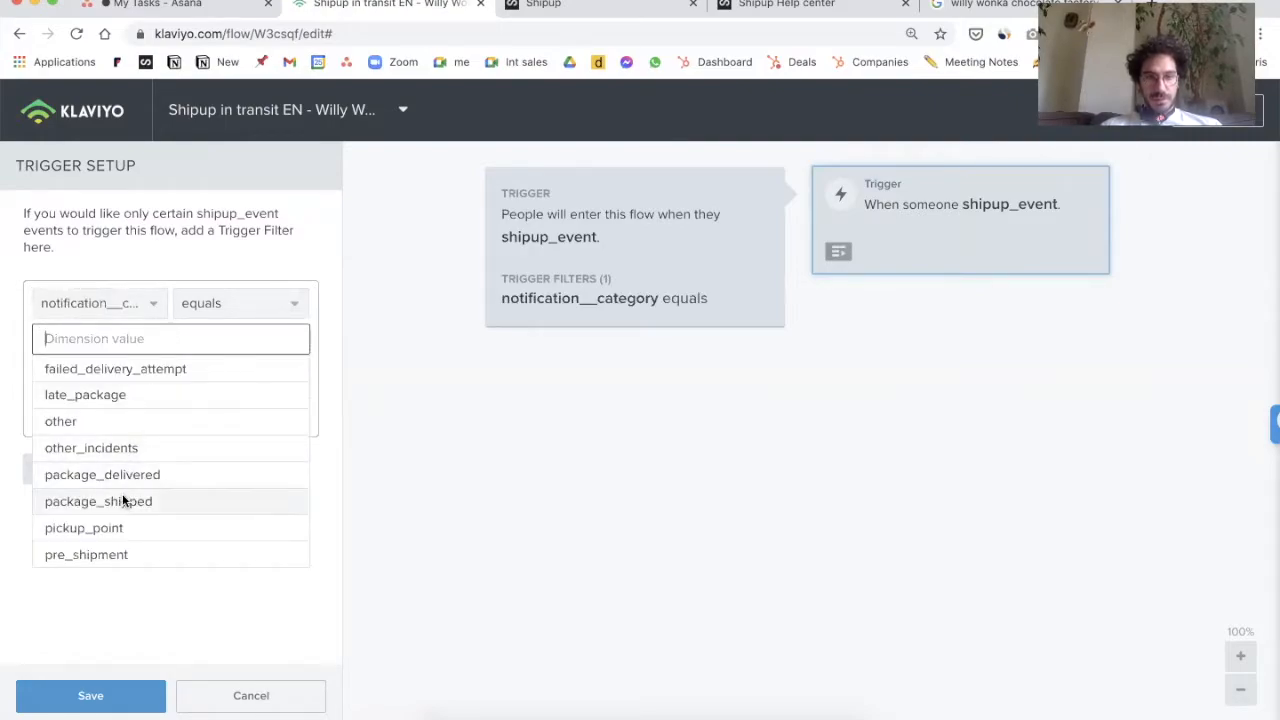
left_click(124, 501)
Step: Add an OR condition to the trigger filter where notification__category equals other
left_click(58, 418)
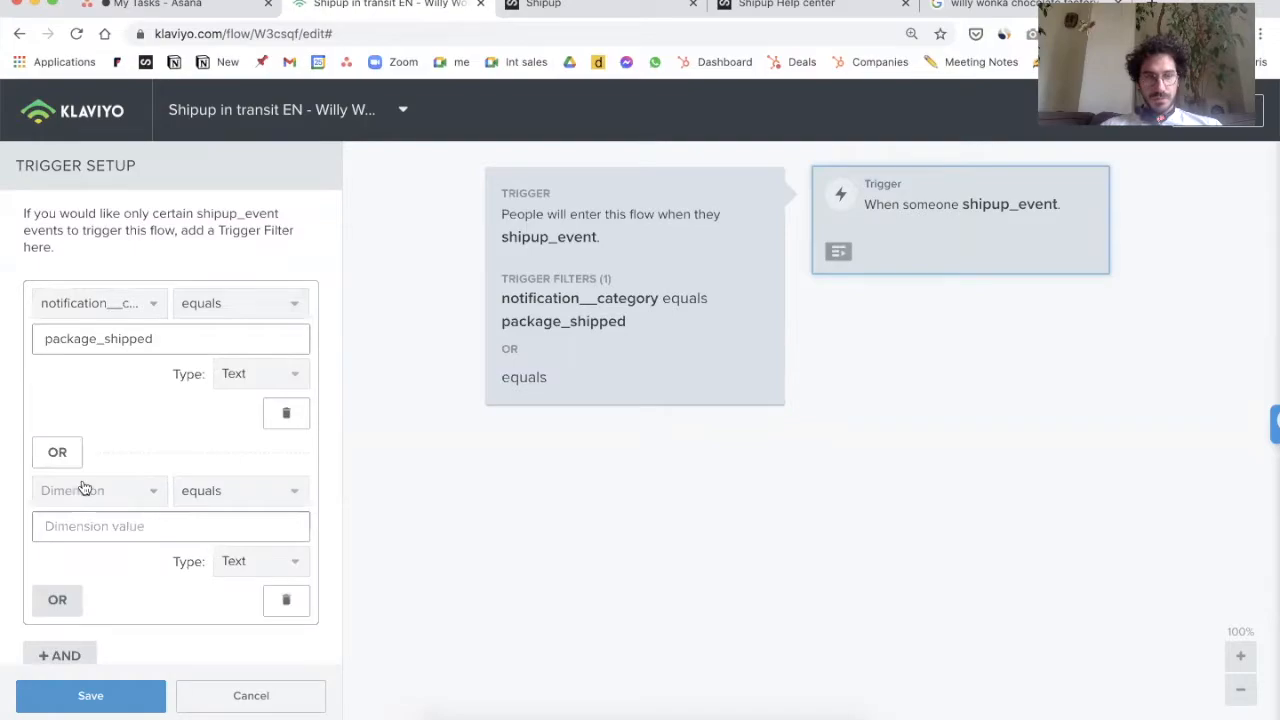
left_click(93, 500)
type("cate")
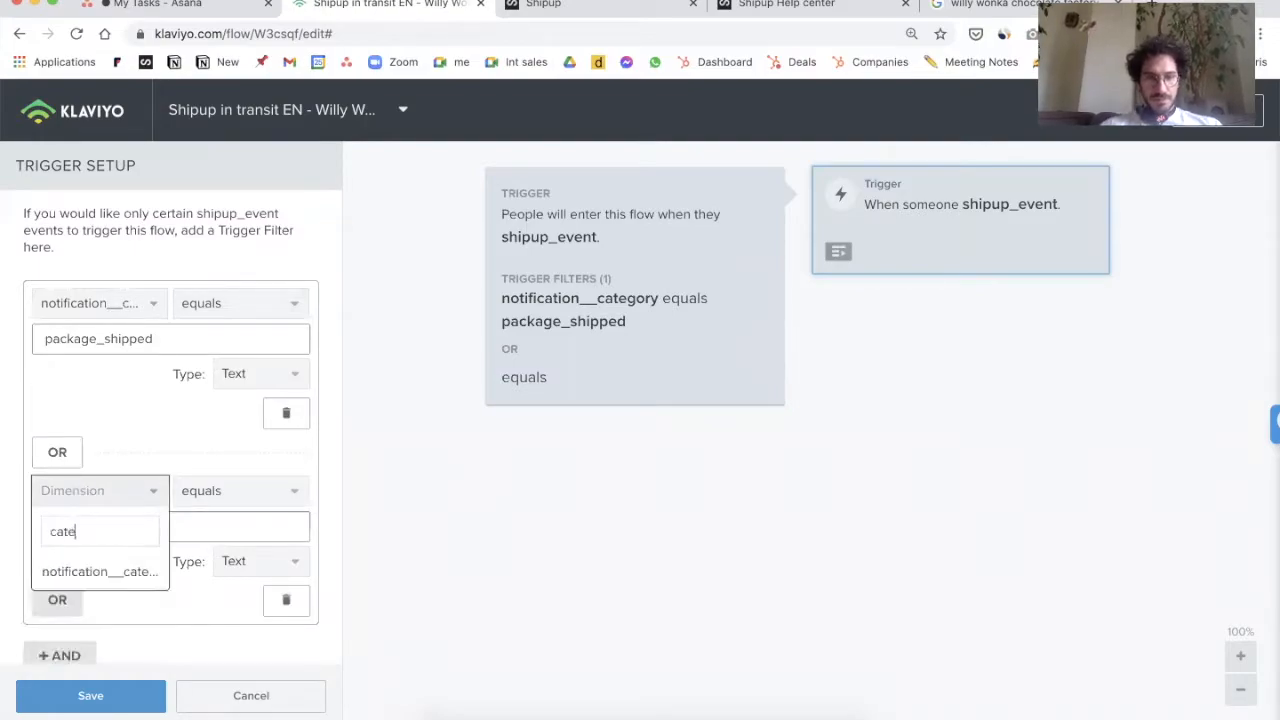
left_click(79, 574)
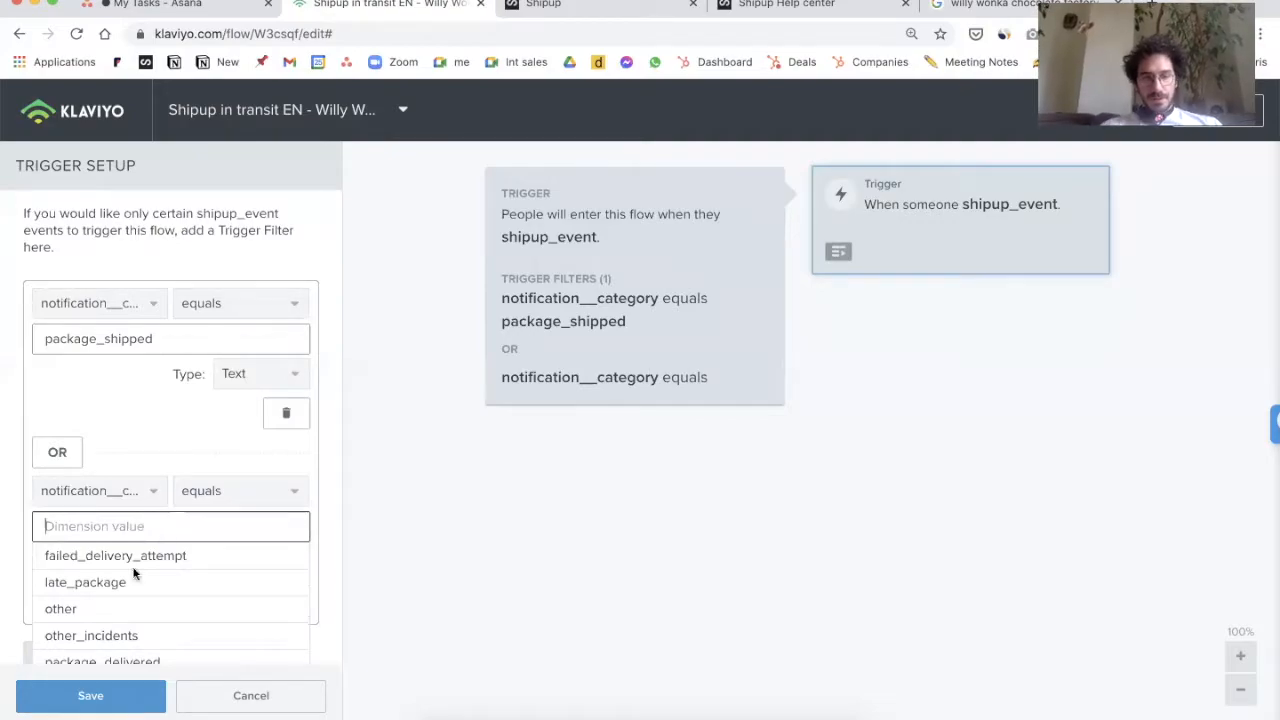
left_click(86, 610)
scroll(191, 586, "down", 2)
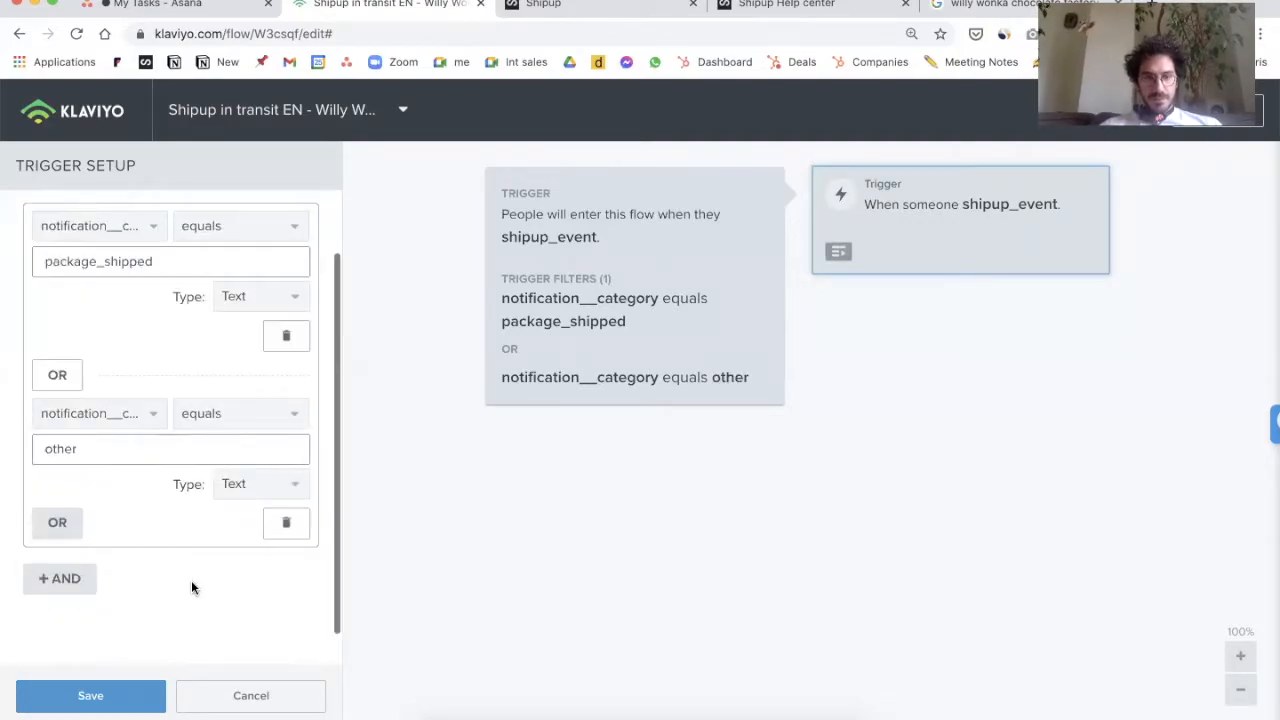
left_click(66, 500)
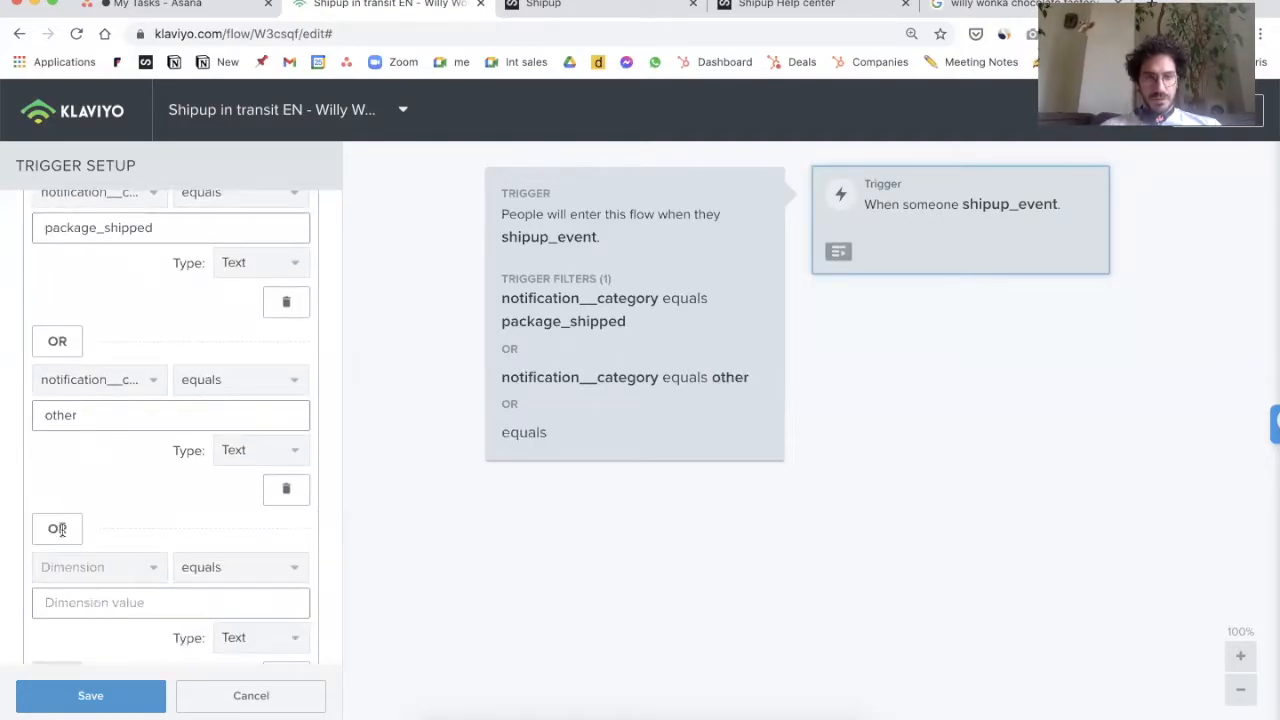
left_click(72, 567)
type("cate")
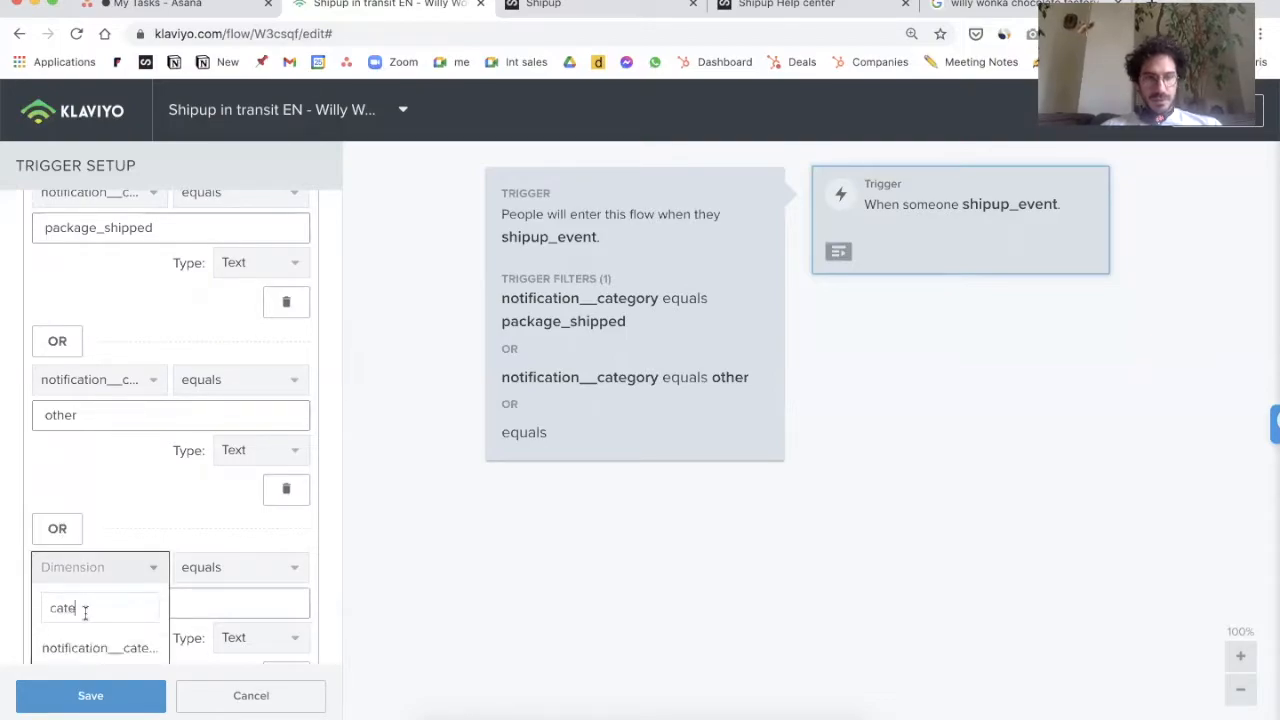
left_click(94, 647)
scroll(117, 537, "down", 1)
left_click(120, 537)
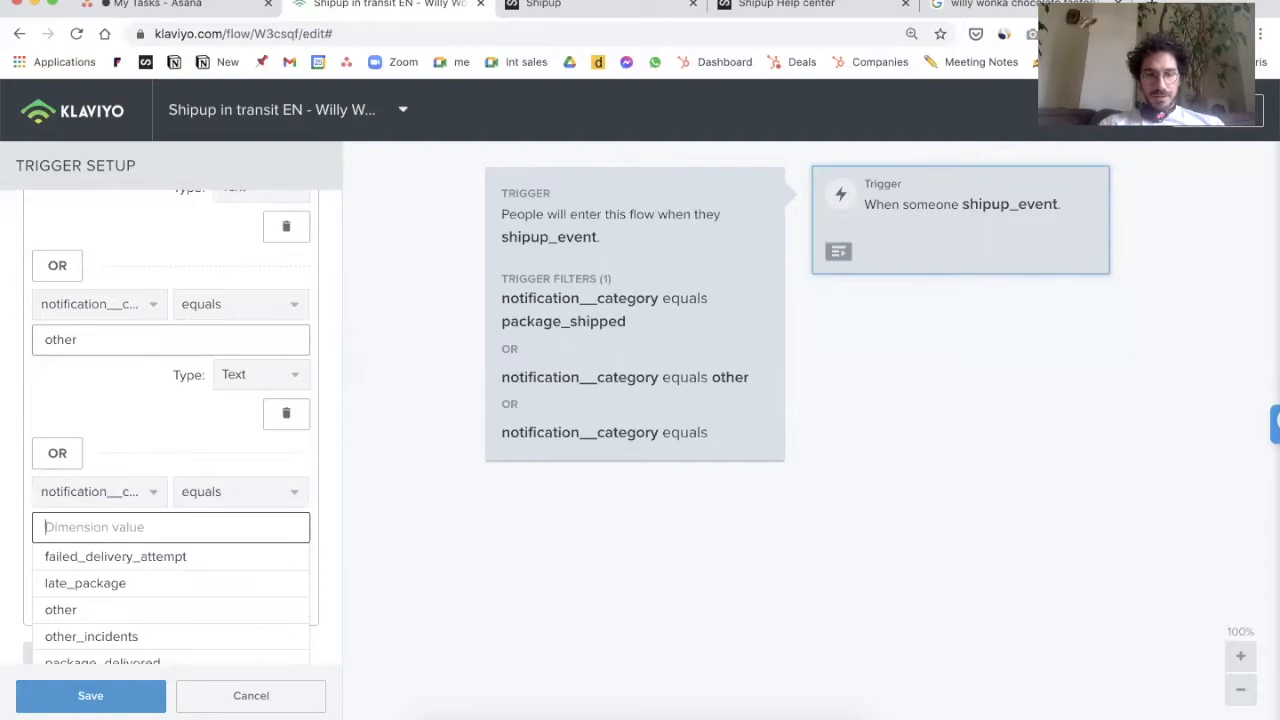
type("in")
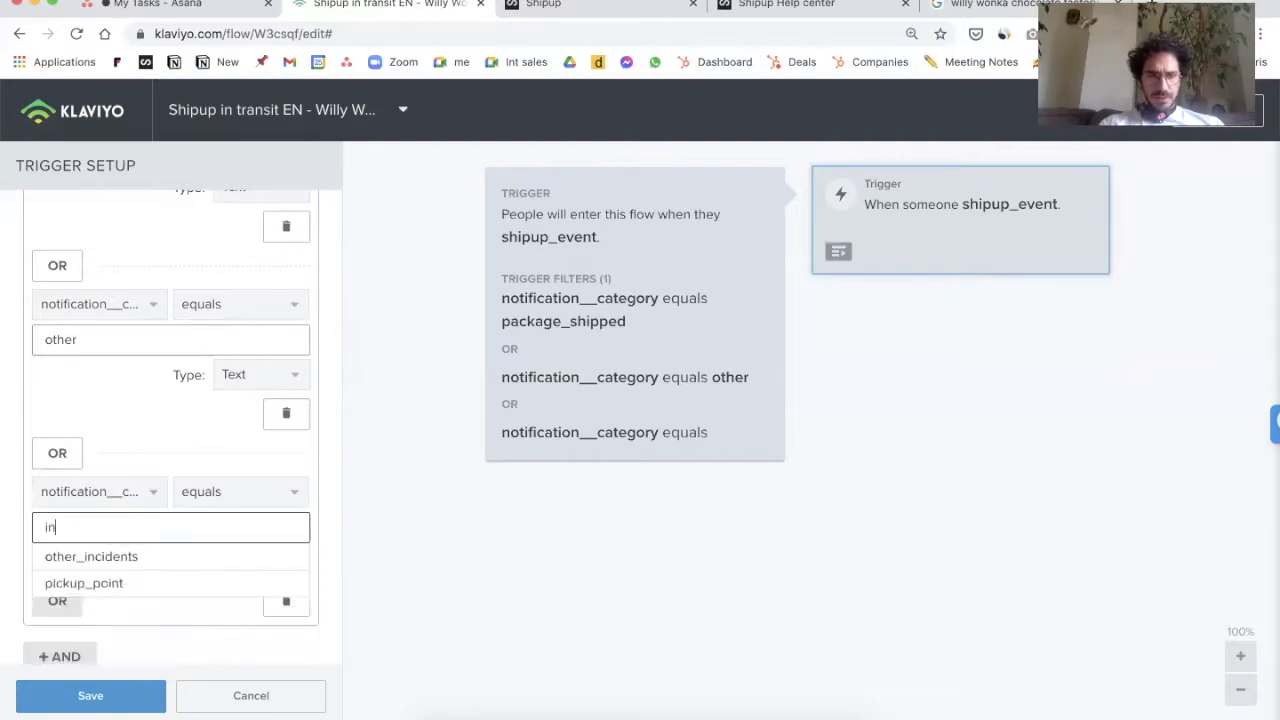
key("BackSpace")
key("BackSpace")
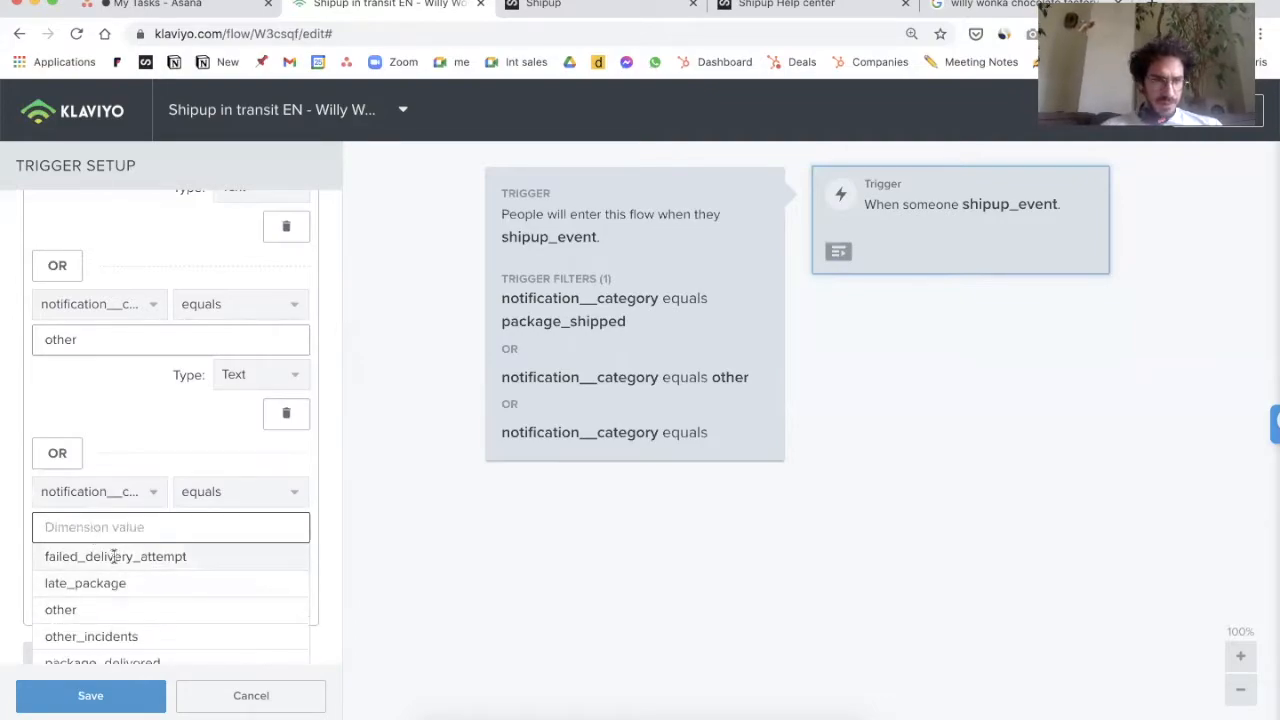
scroll(106, 557, "down", 1)
scroll(113, 557, "down", 2)
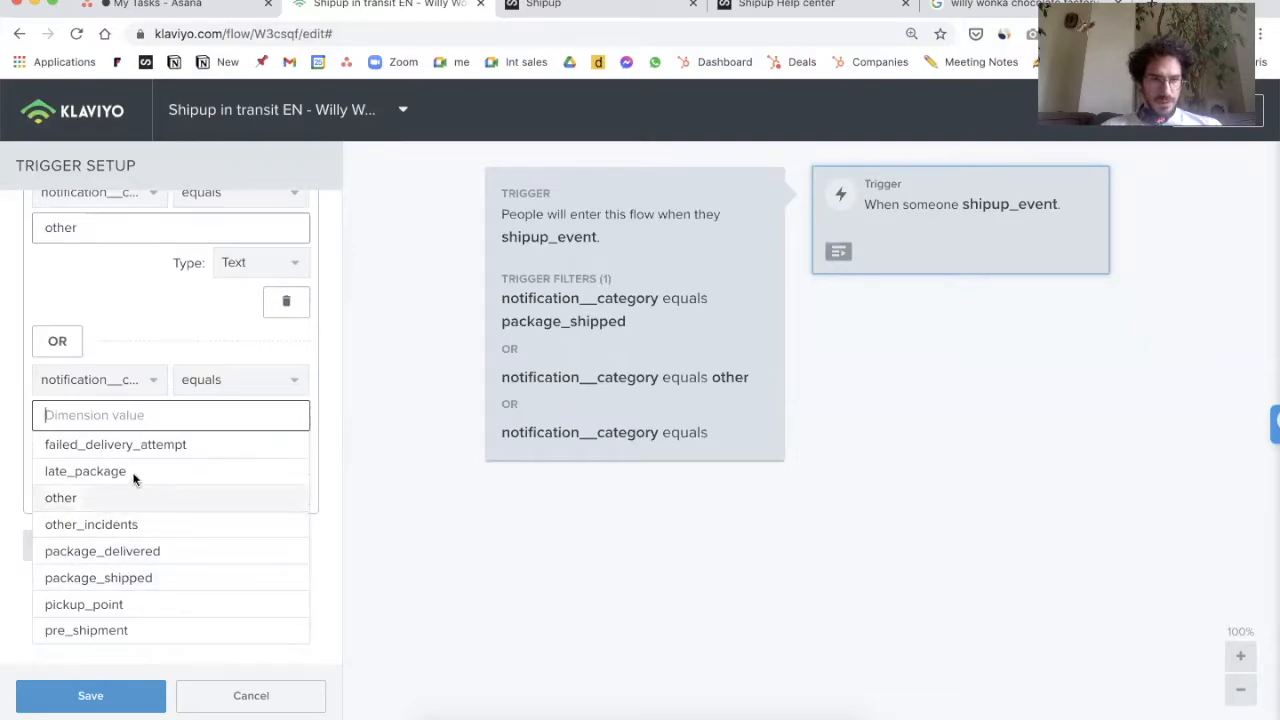
scroll(143, 598, "up", 2)
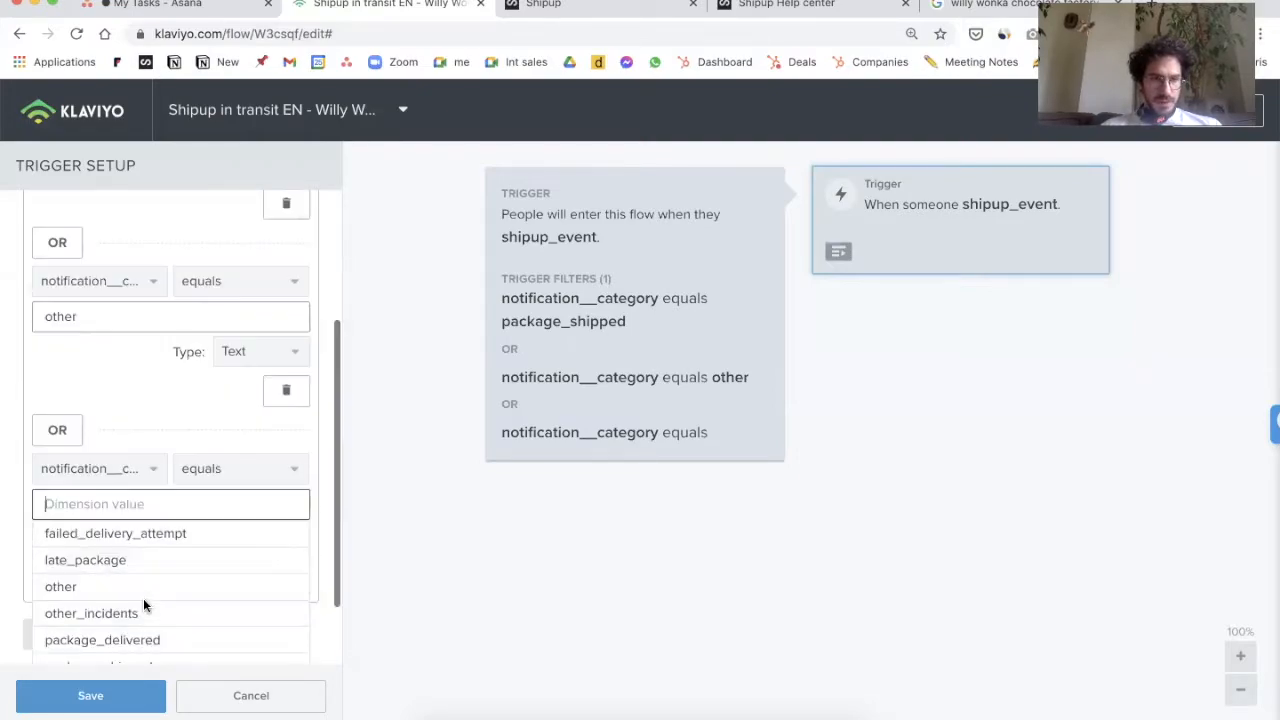
scroll(143, 598, "down", 2)
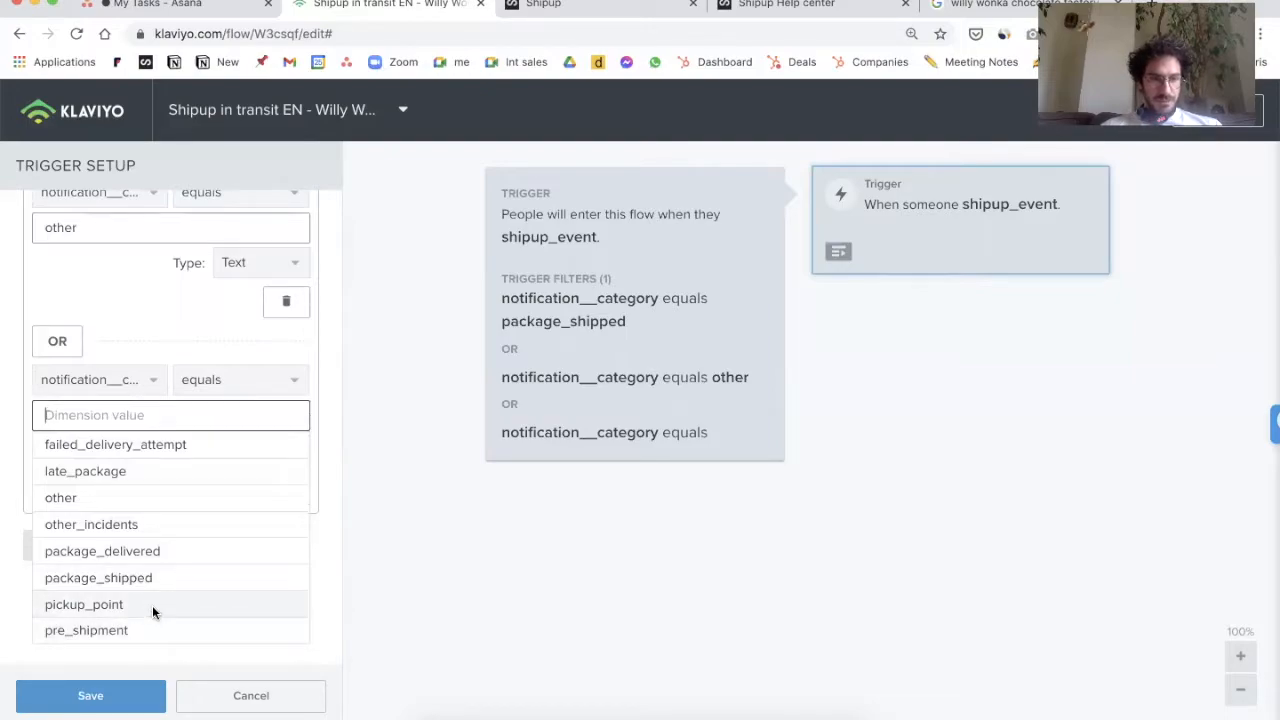
left_click(374, 543)
scroll(189, 545, "up", 3)
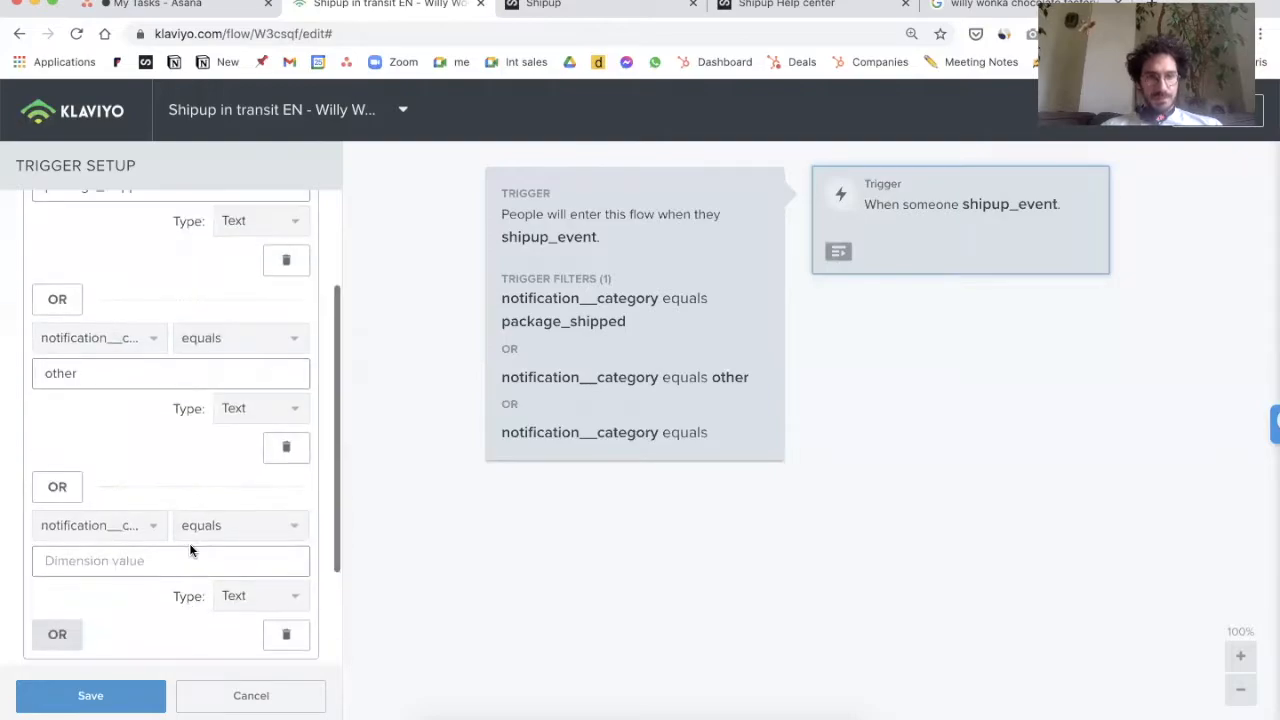
left_click(287, 638)
scroll(680, 520, "up", 1)
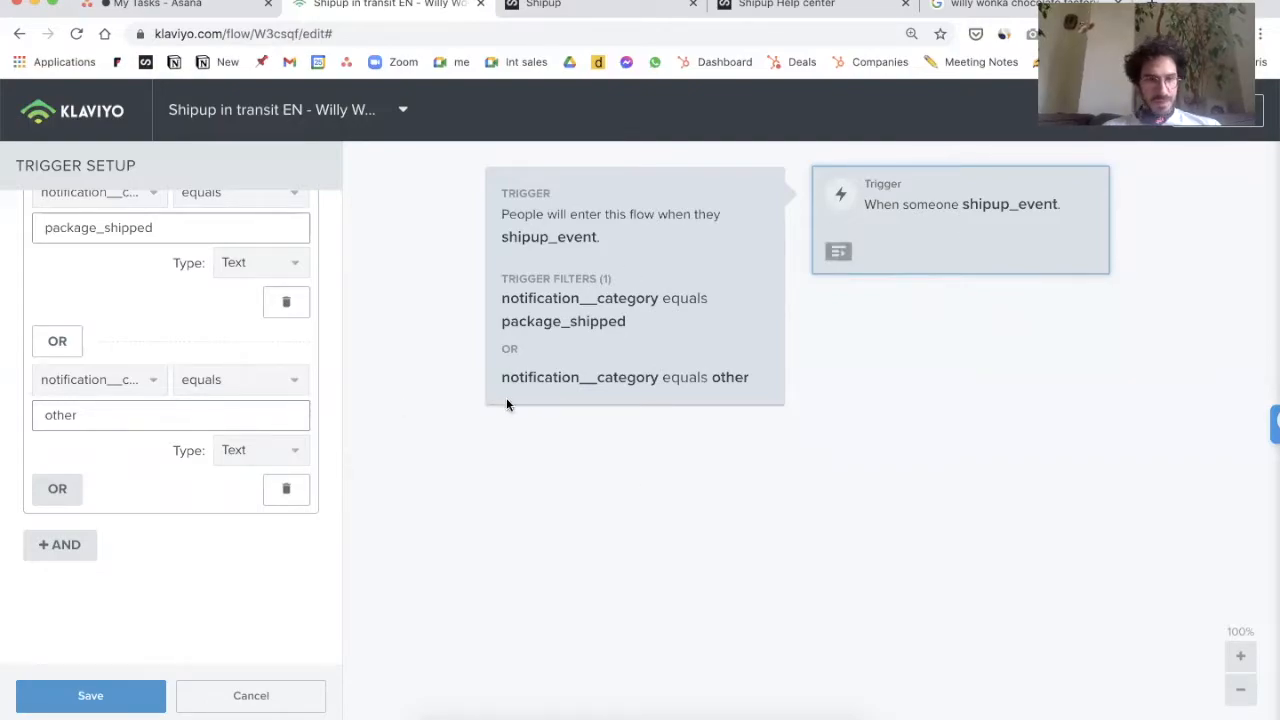
Step: Save the trigger filters and finish the trigger setup
scroll(615, 524, "down", 1)
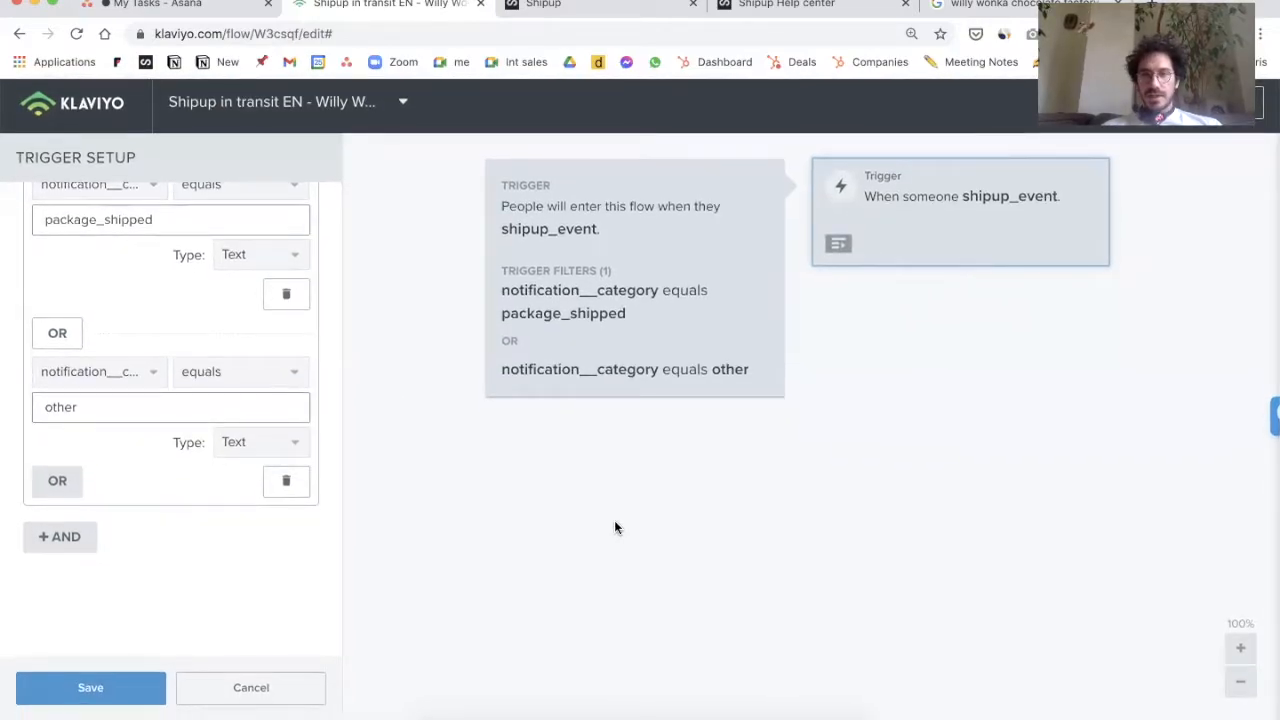
left_click(76, 702)
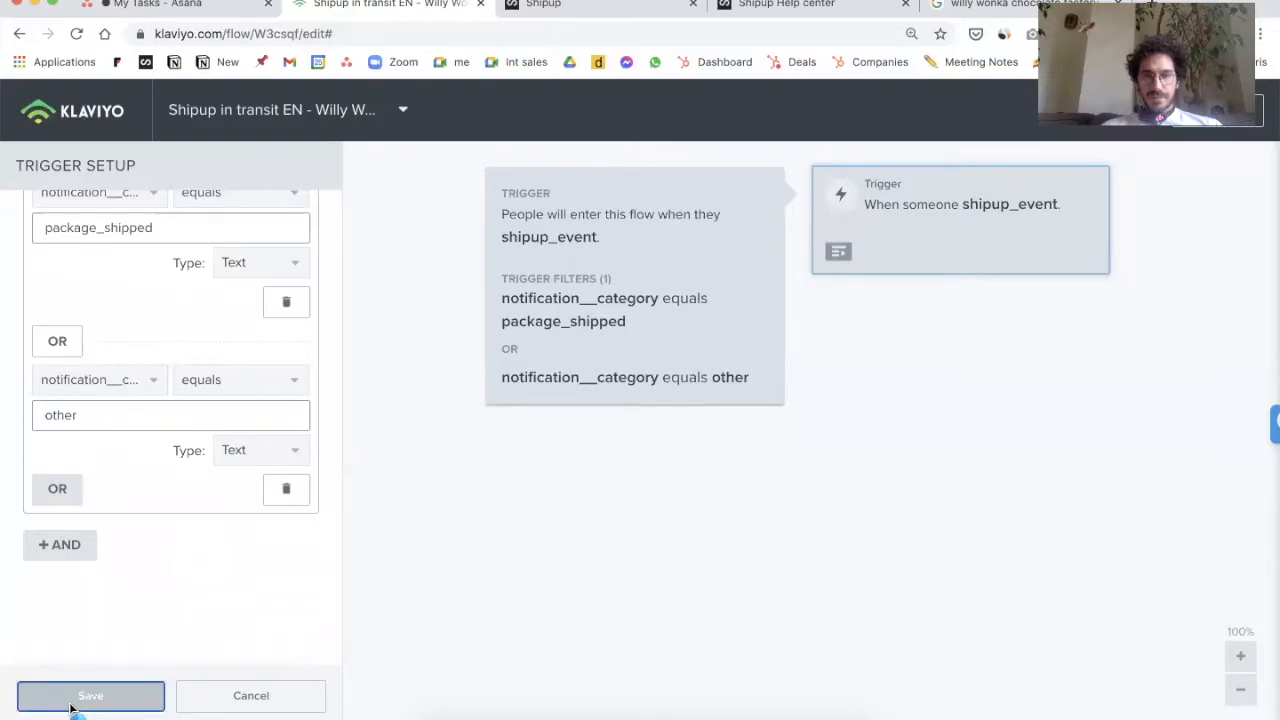
left_click(92, 694)
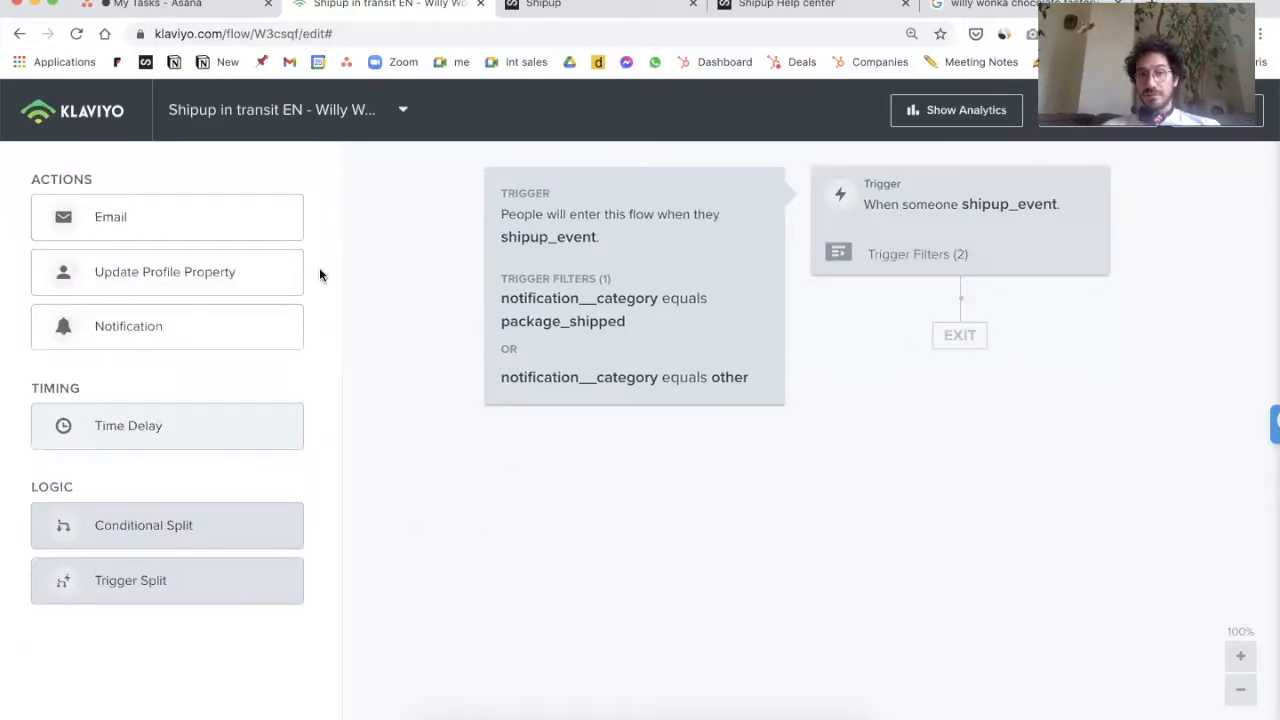
Step: Add an email action directly below the trigger and open its content configuration
left_click_drag(771, 335, 967, 311)
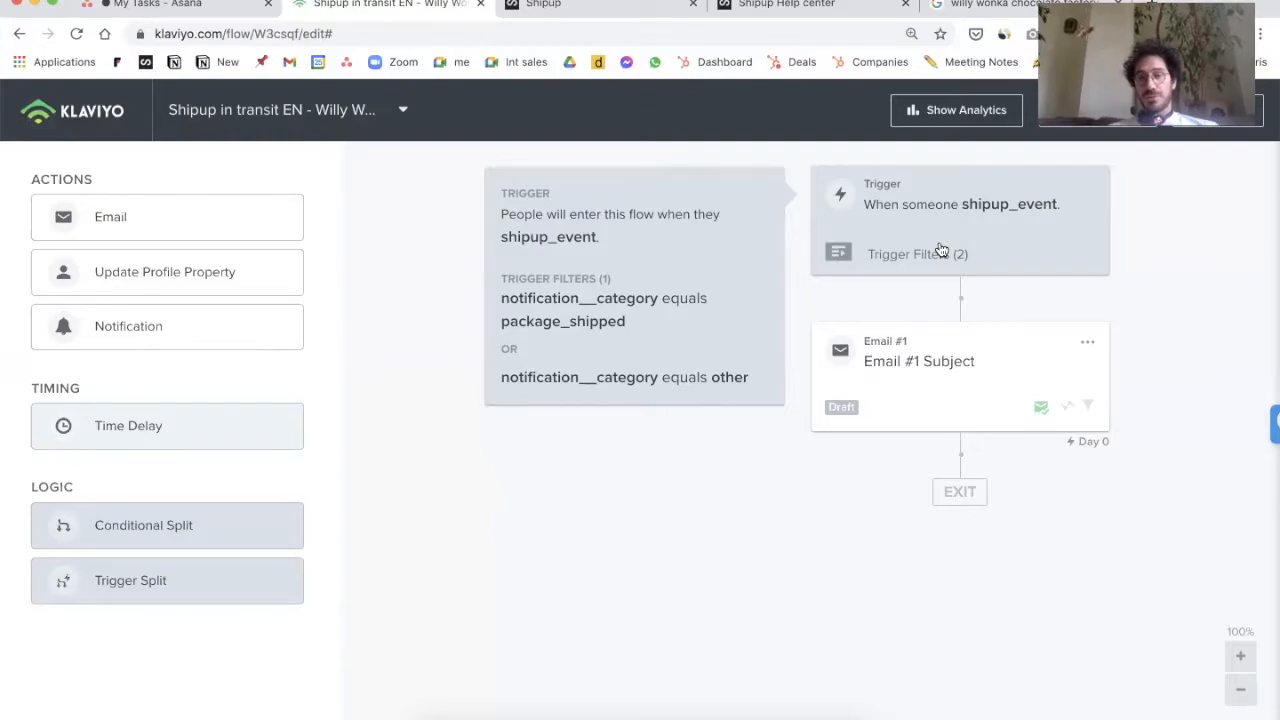
left_click(955, 373)
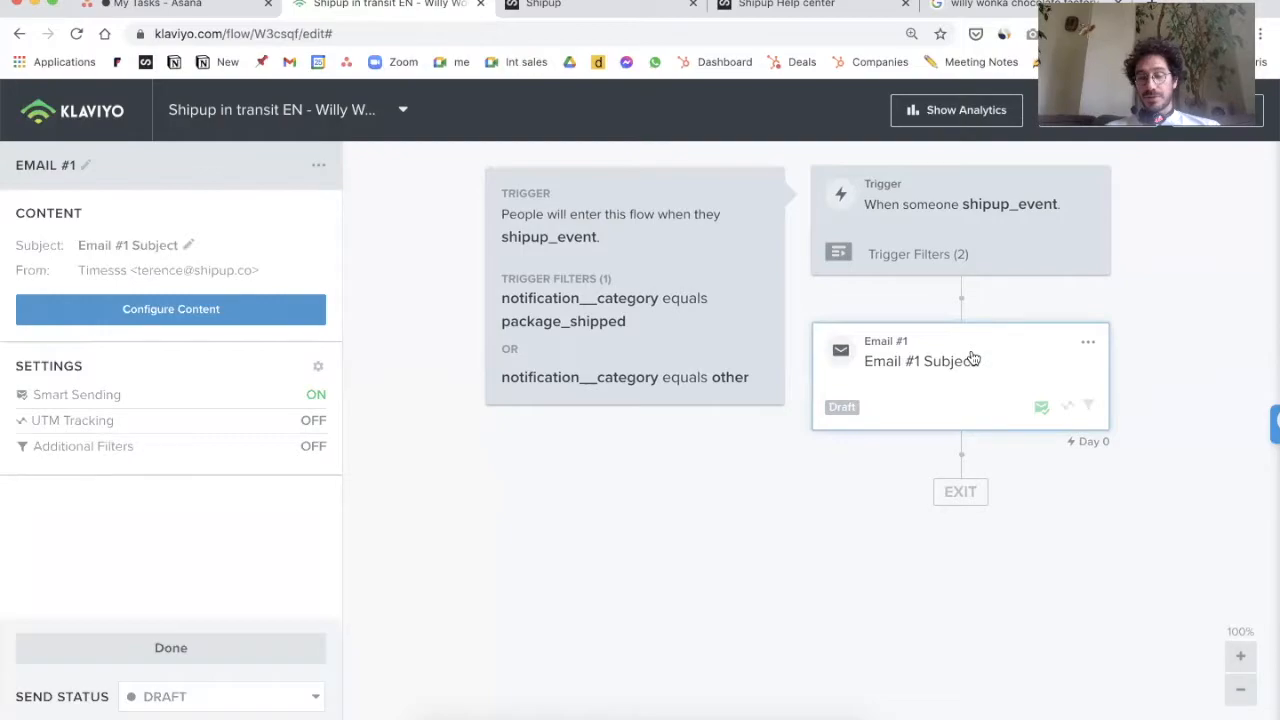
left_click(200, 328)
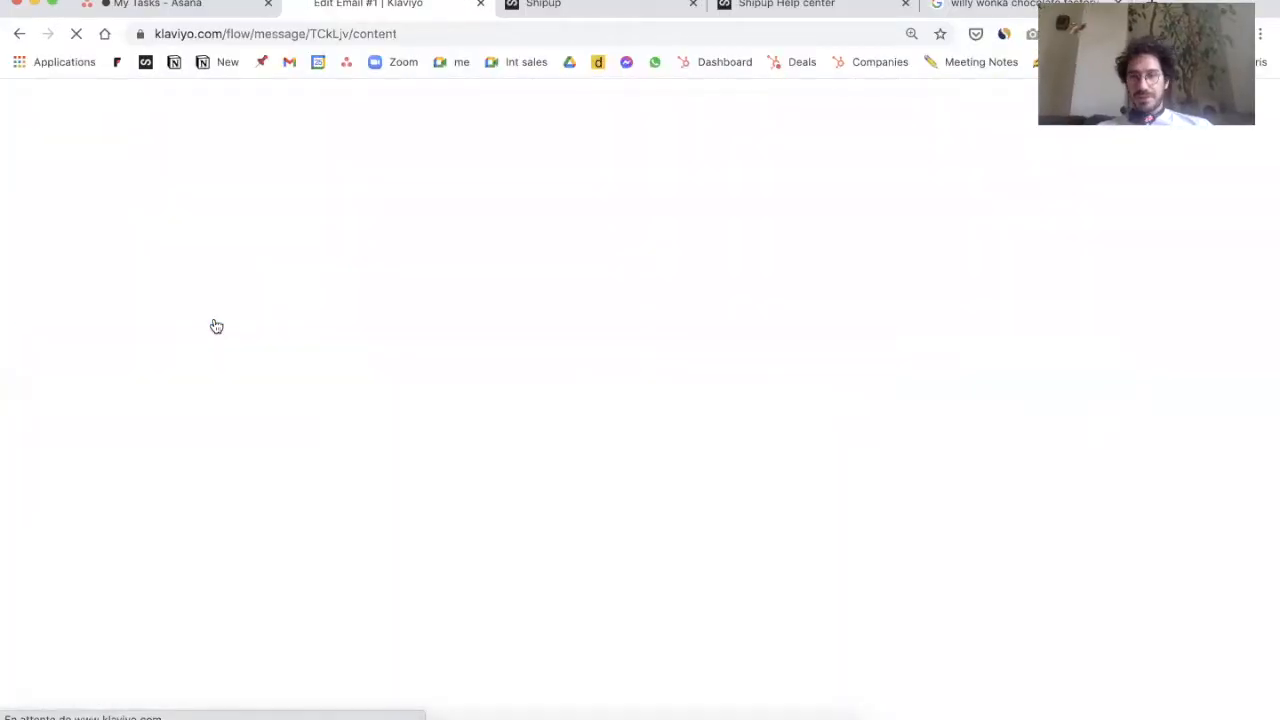
Step: Choose the drag-and-drop design for the email and browse the themed template library
scroll(580, 290, "down", 1)
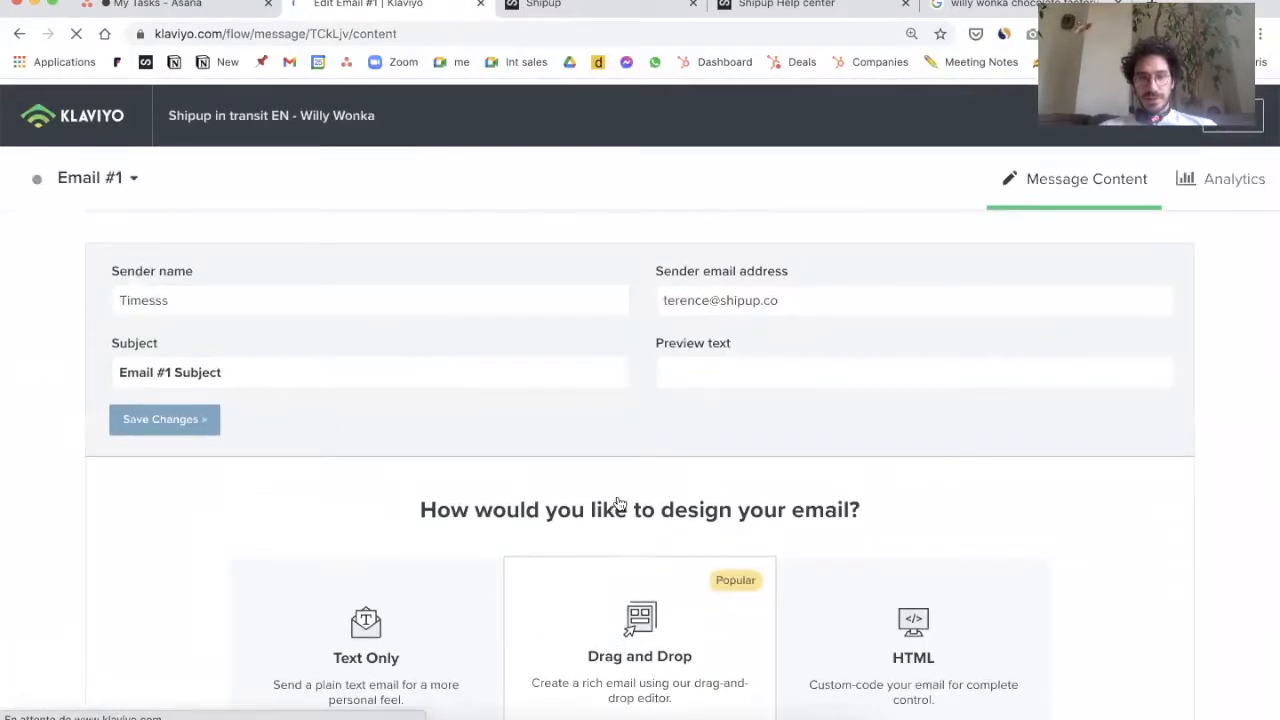
scroll(618, 504, "down", 2)
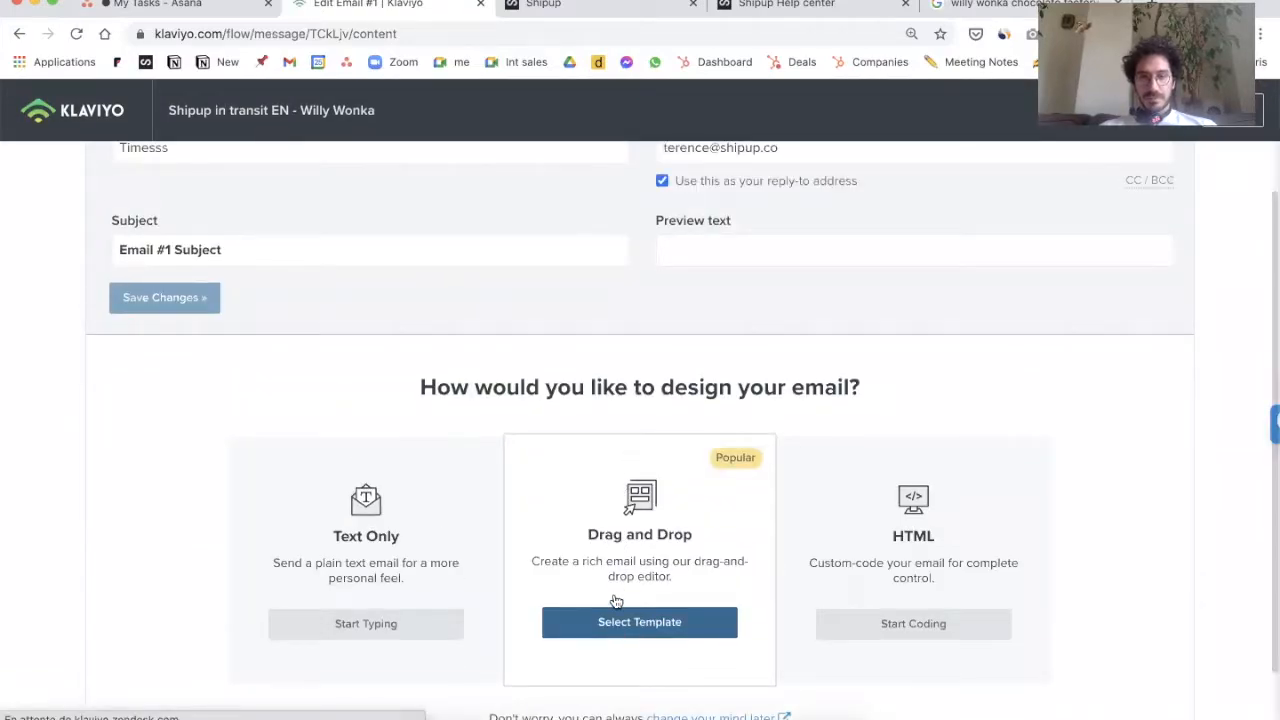
left_click(620, 621)
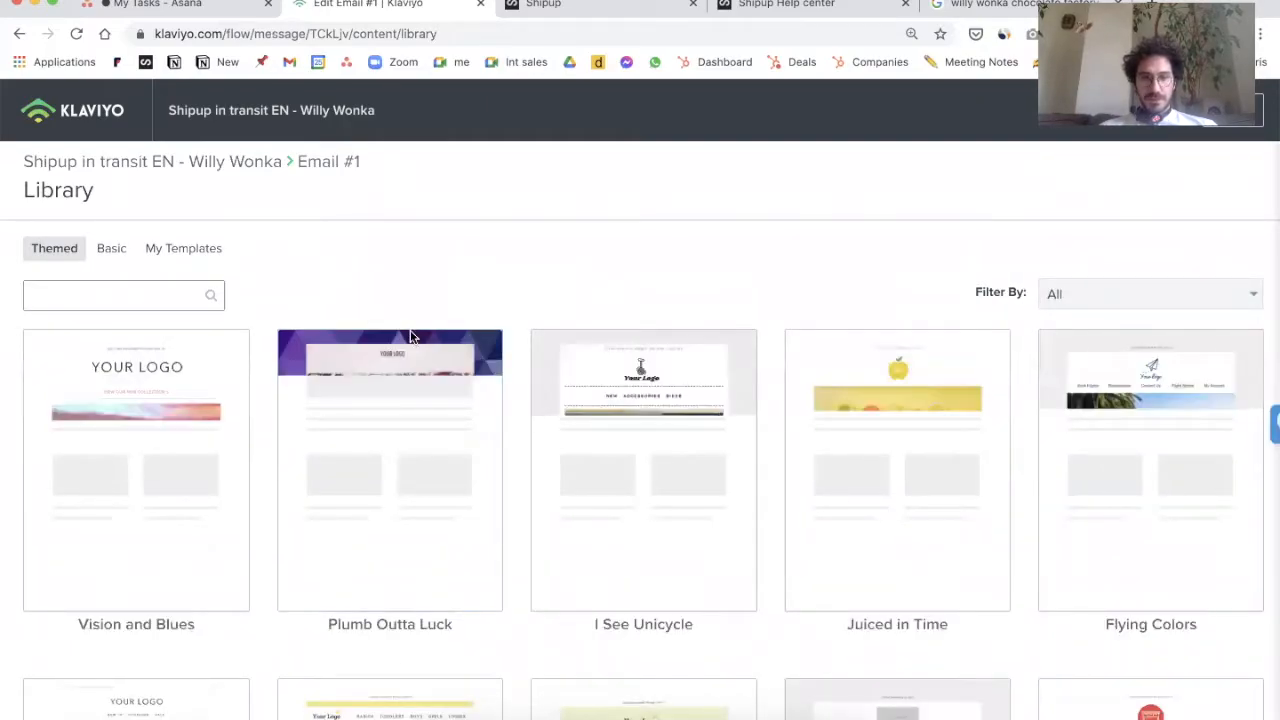
scroll(410, 338, "down", 1)
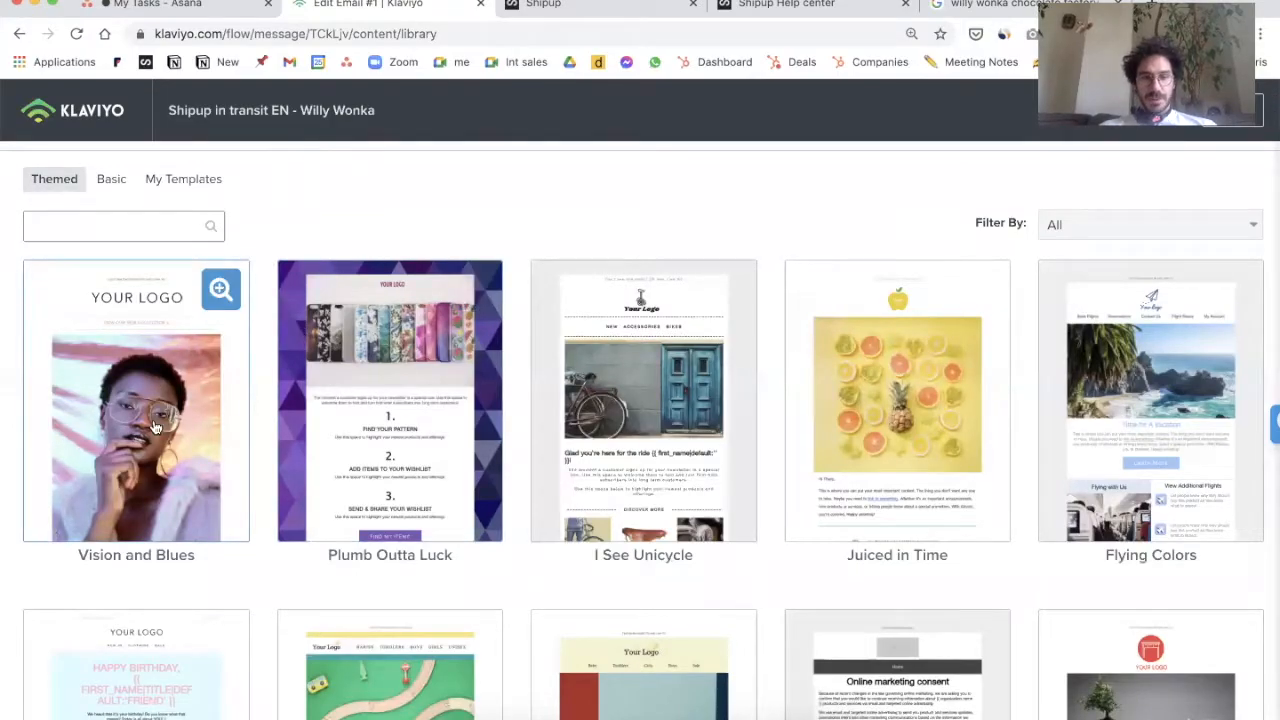
Step: Choose the Vision and Blues template from the themed library for the email
scroll(155, 428, "down", 5)
scroll(155, 428, "down", 5)
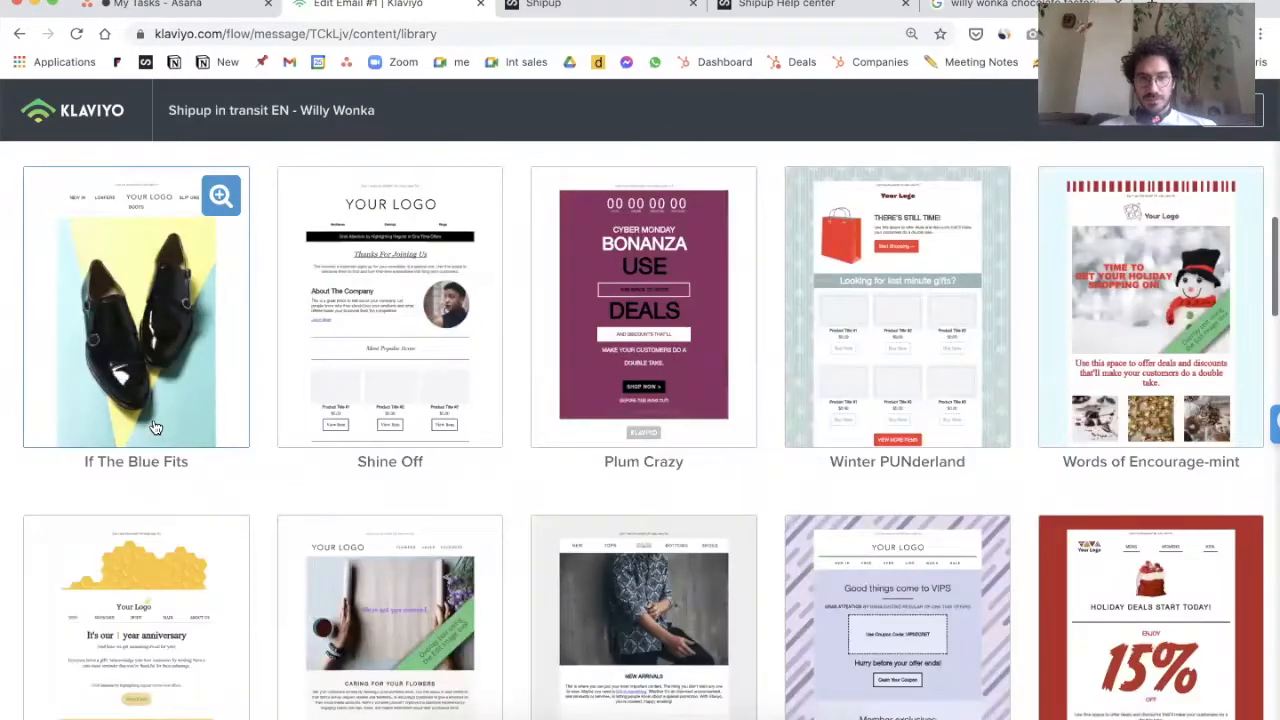
scroll(150, 410, "up", 10)
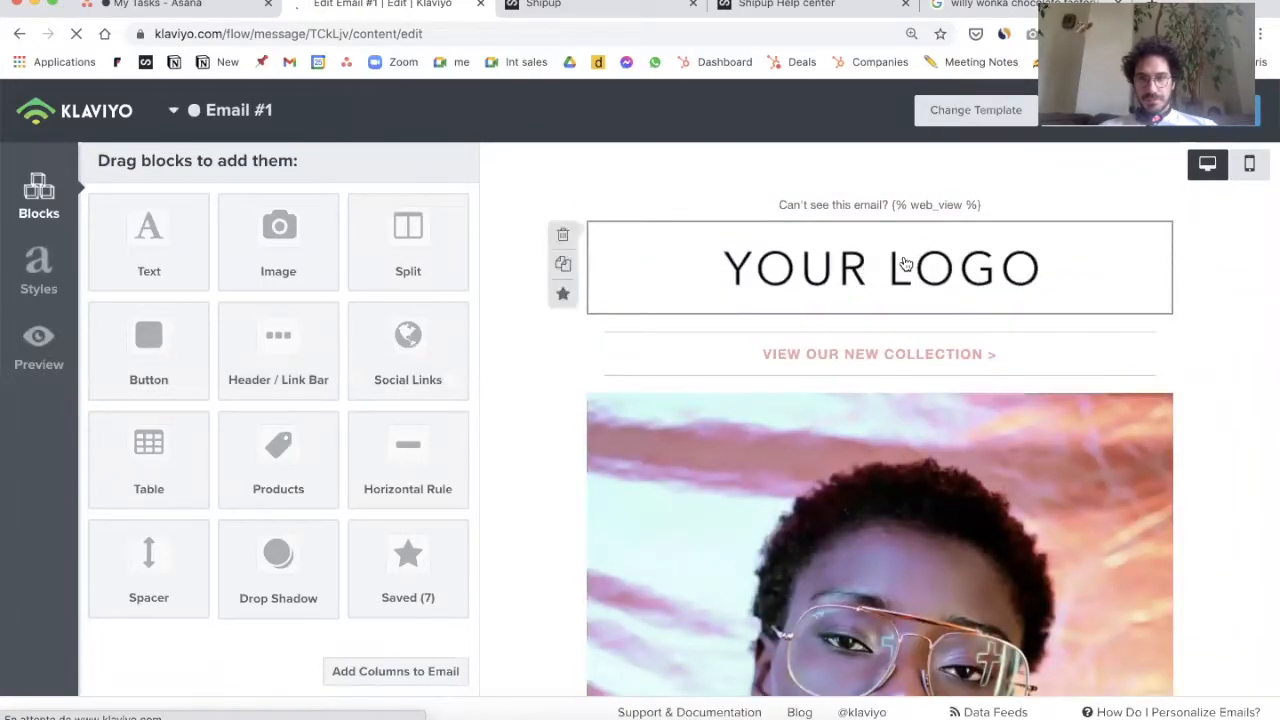
Step: Replace the YOUR LOGO placeholder image by uploading Logo Willy.png from the Willy Wonka folder
left_click(752, 268)
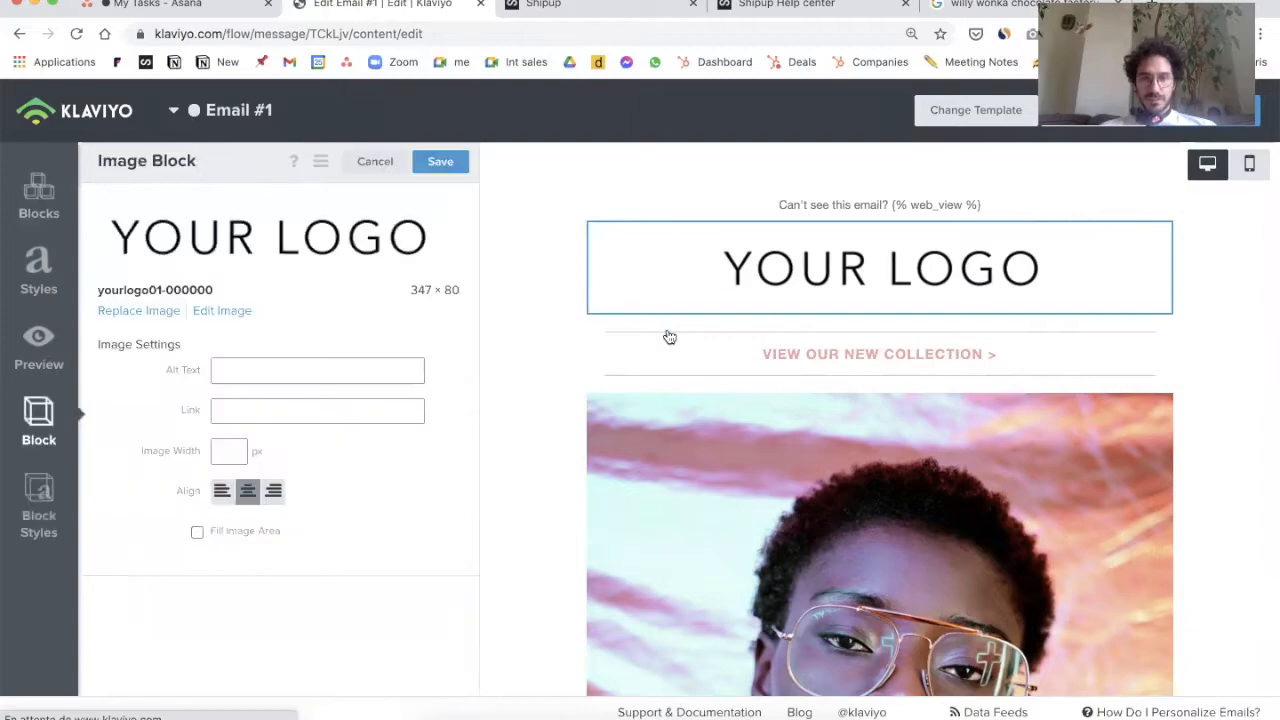
left_click(161, 310)
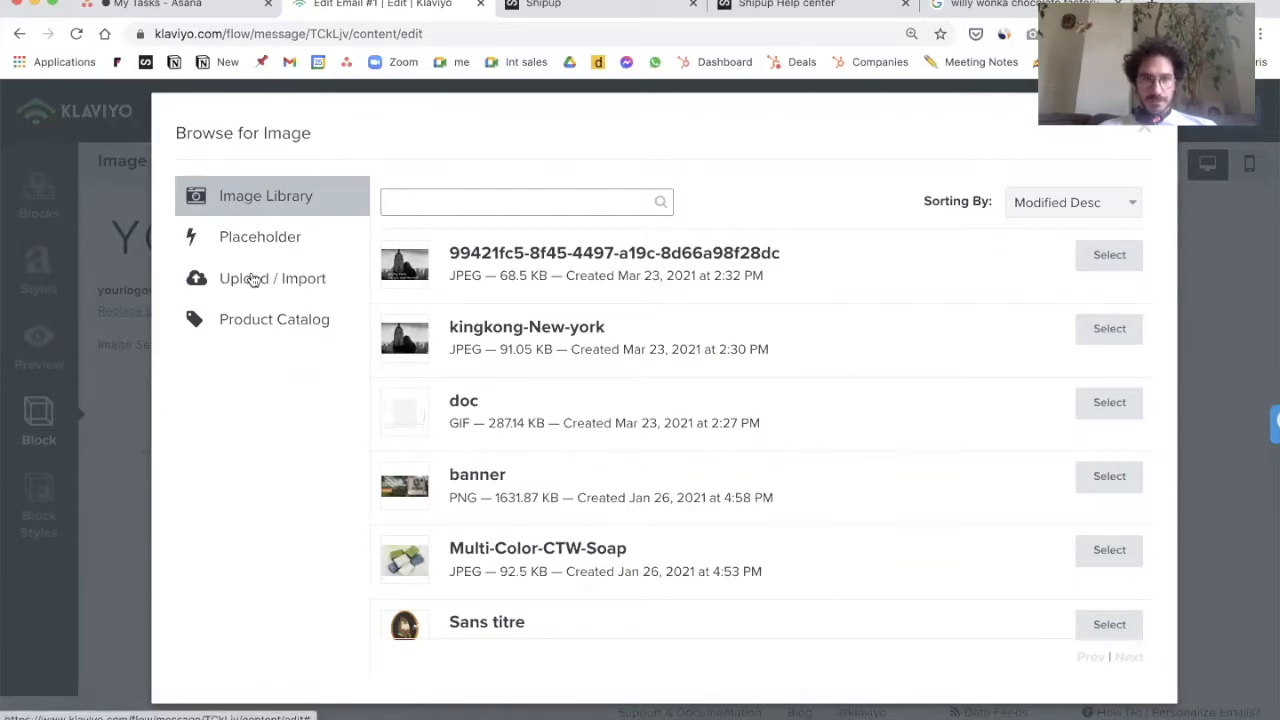
left_click(251, 285)
left_click(744, 312)
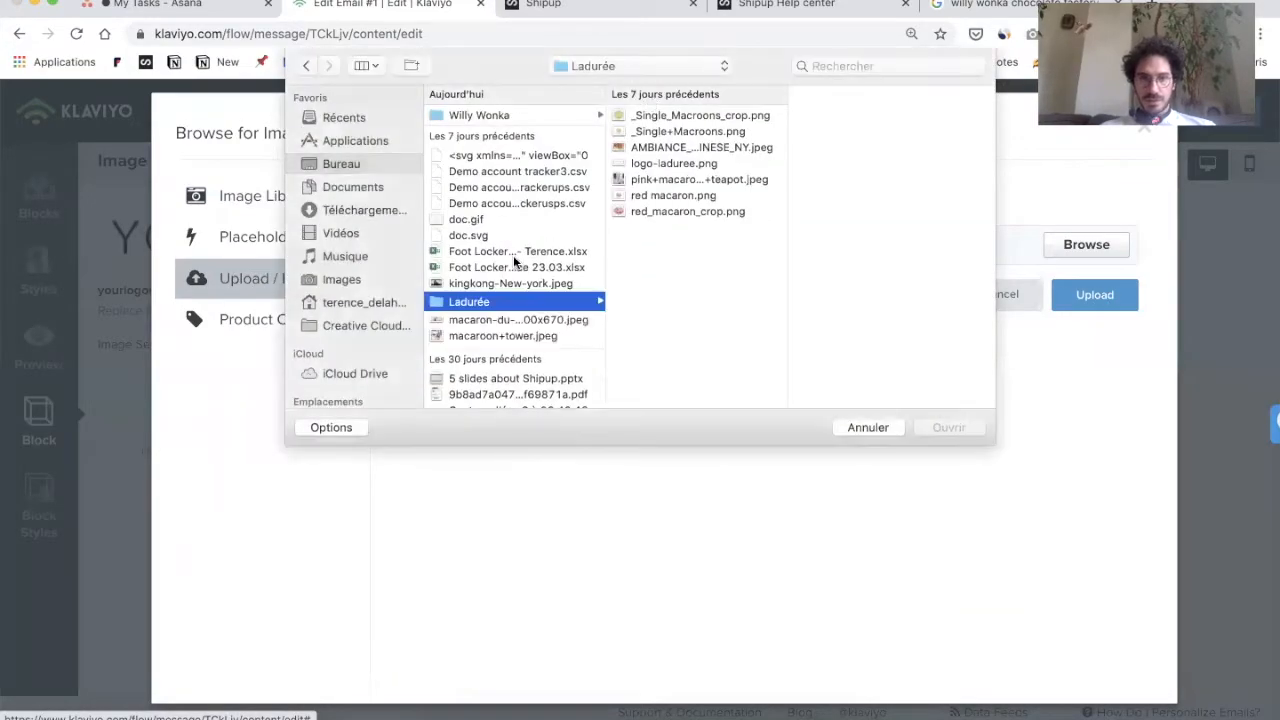
left_click(507, 117)
left_click(657, 117)
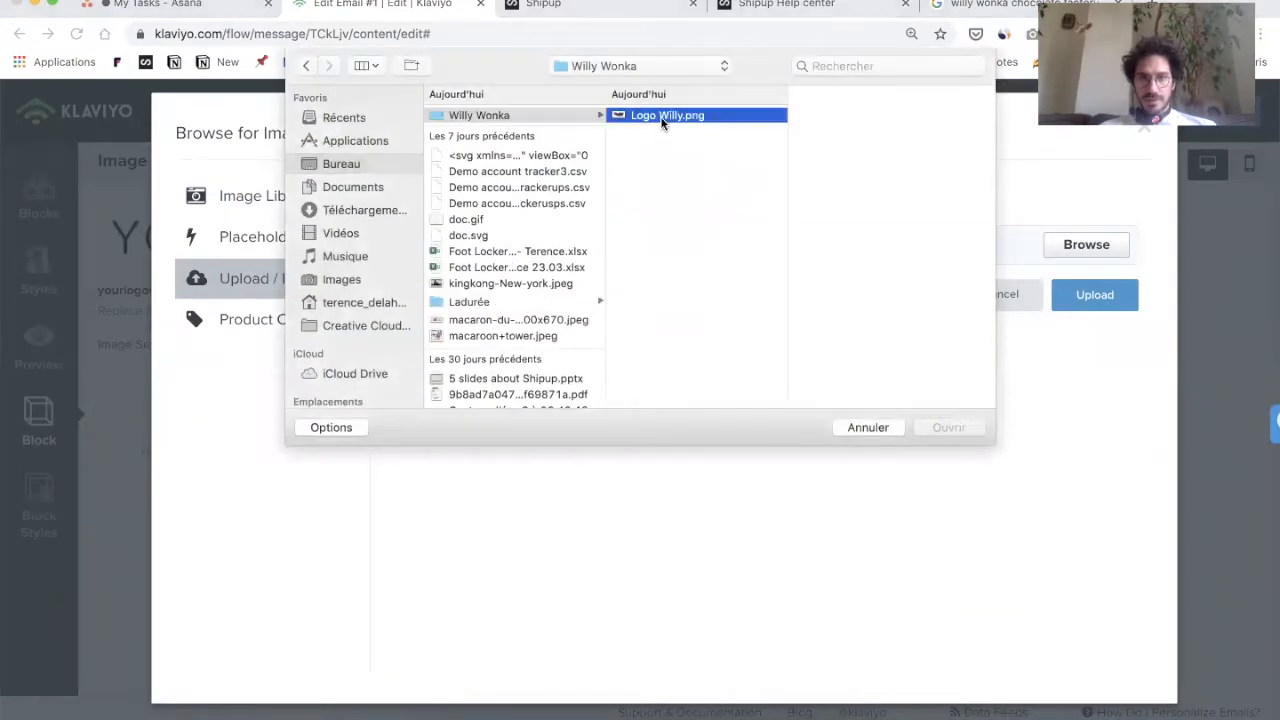
left_click(948, 427)
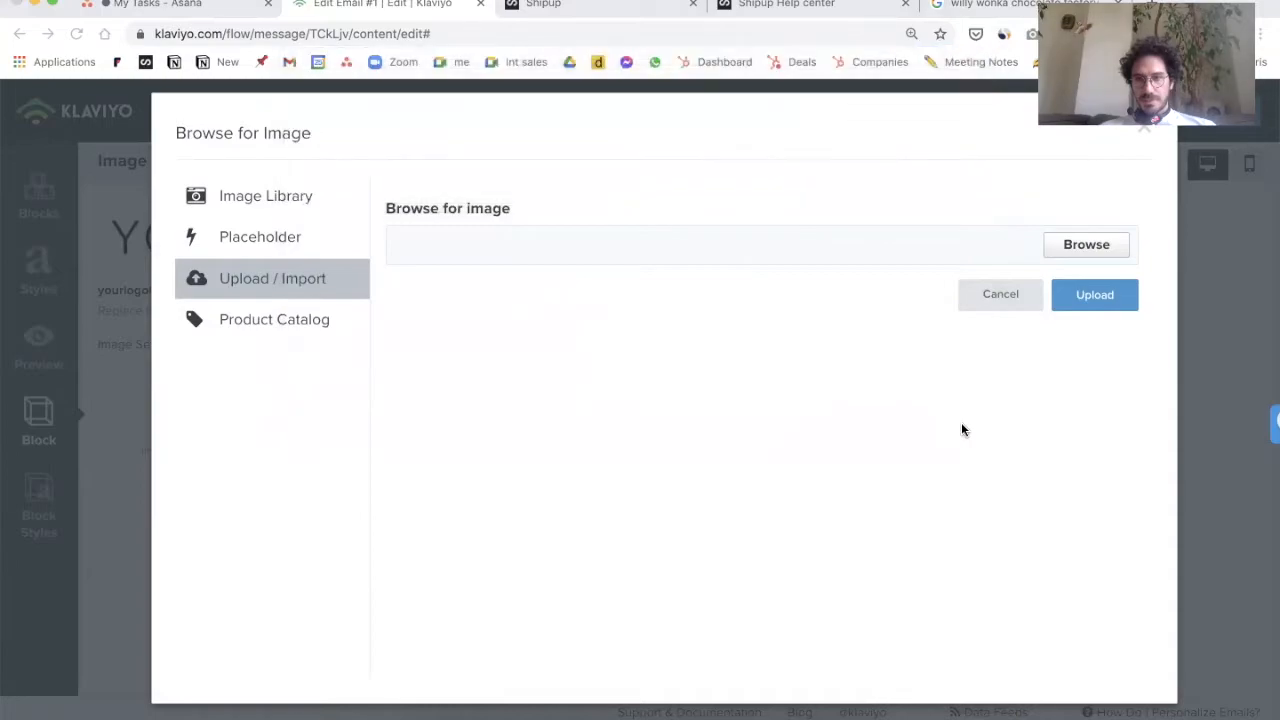
left_click(1094, 306)
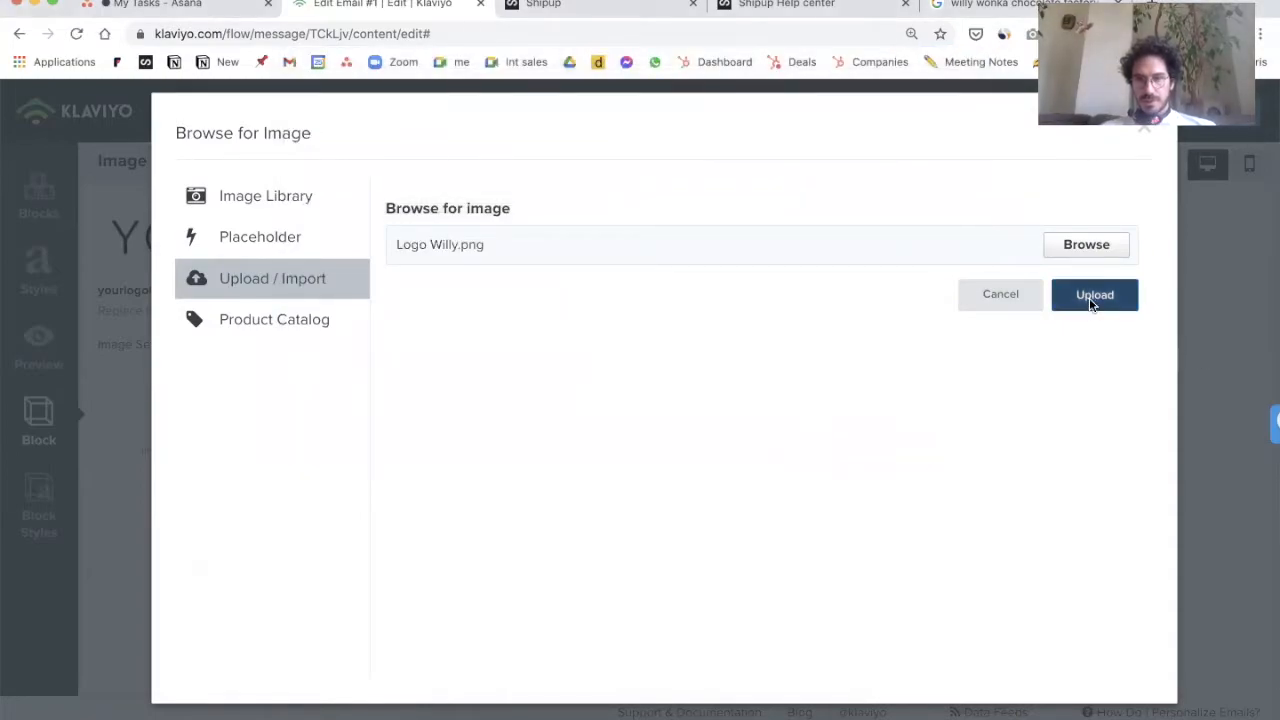
left_click(1142, 635)
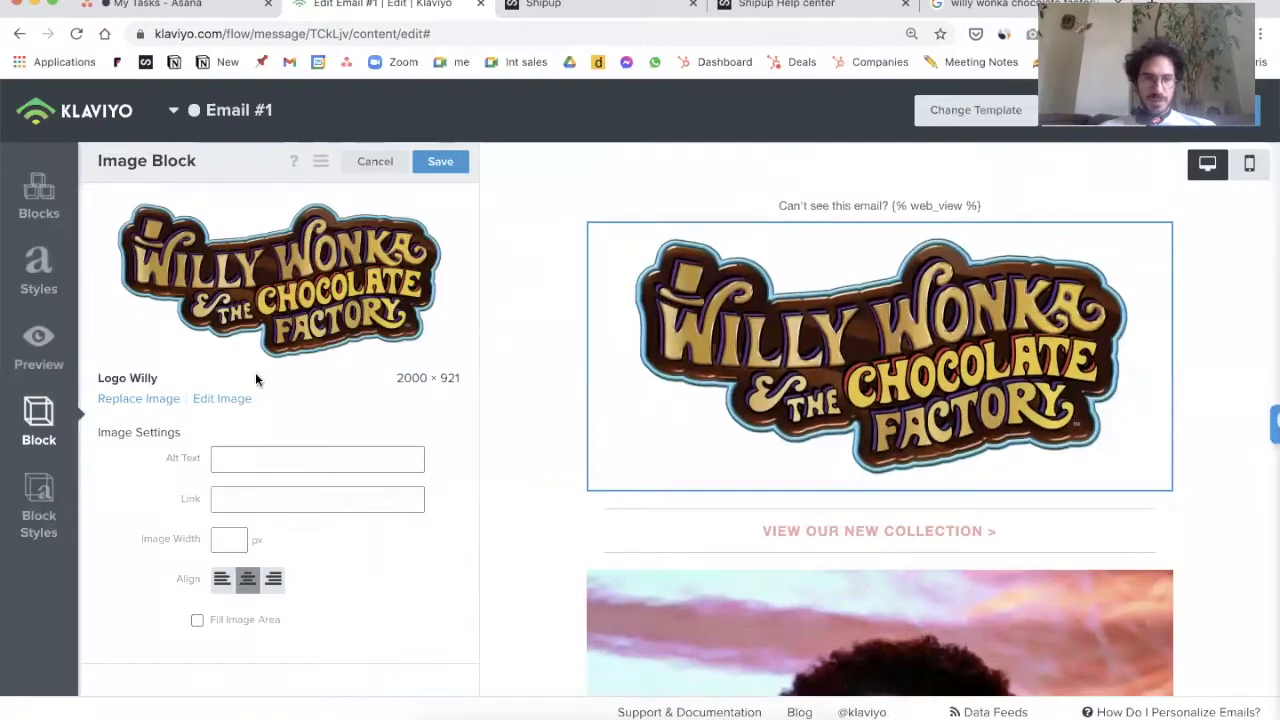
Step: Set the header logo's image width to 200 px
left_click(208, 400)
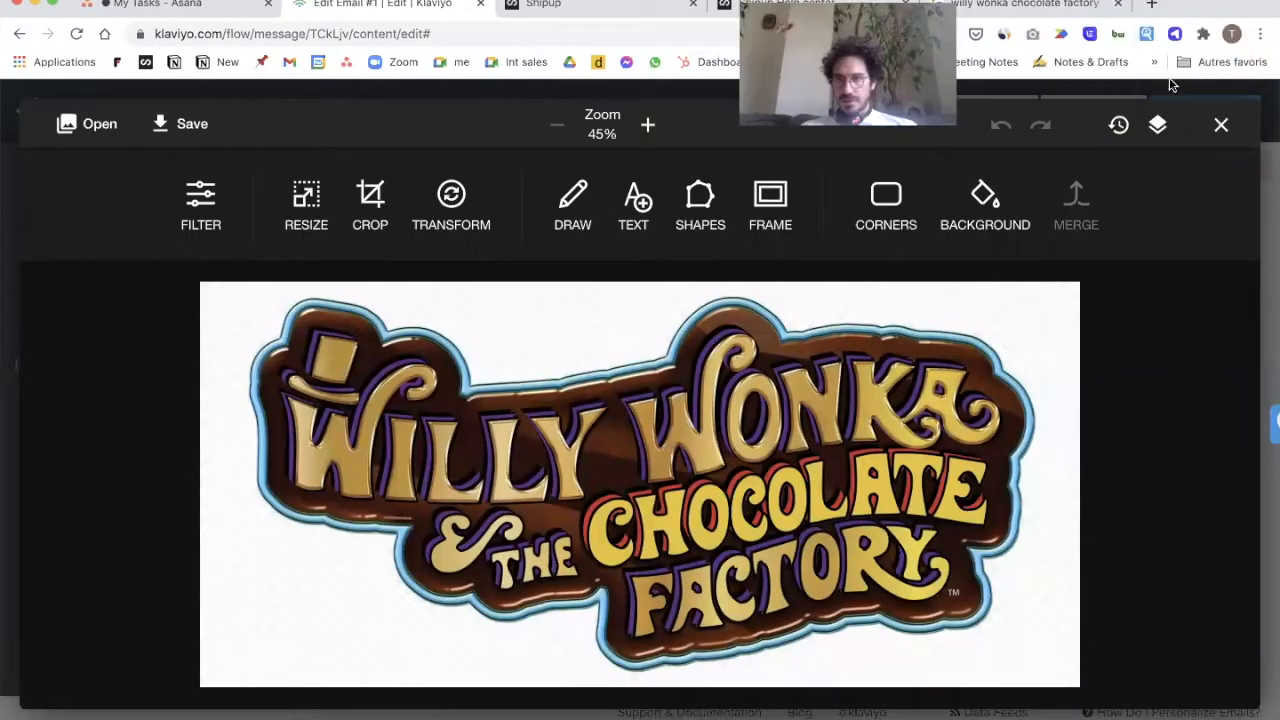
left_click(1222, 126)
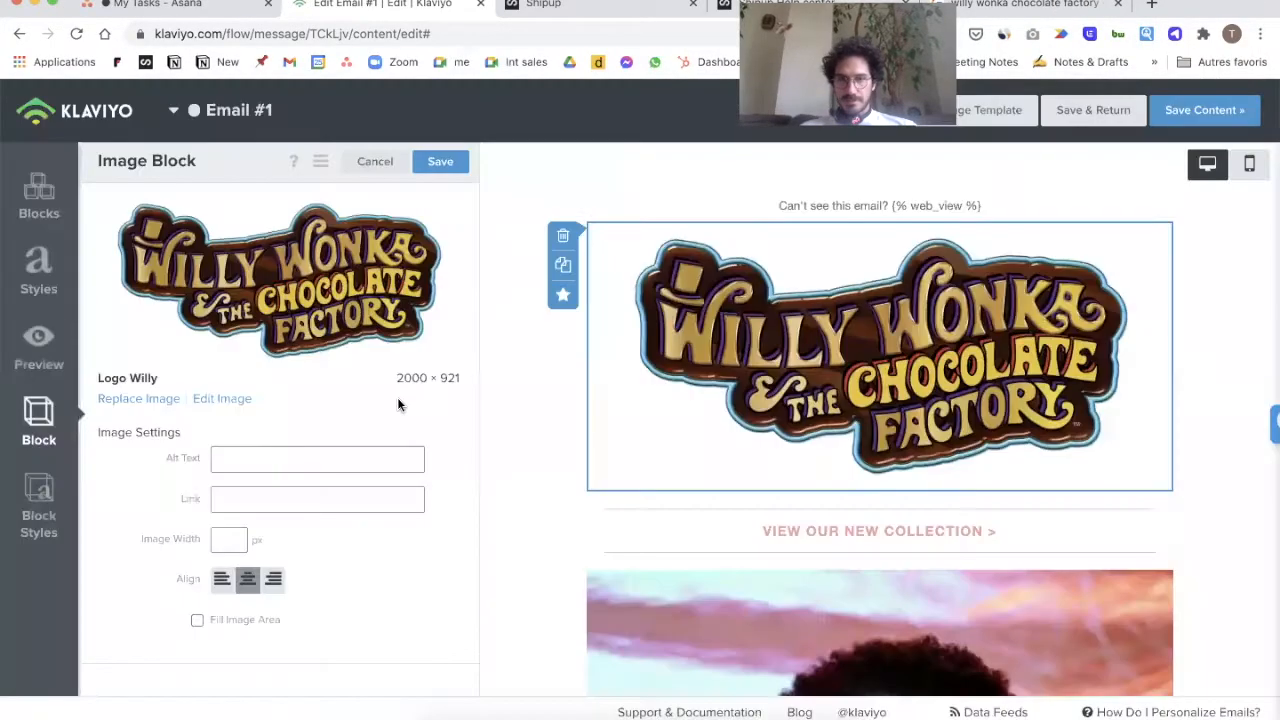
left_click(236, 538)
type("200")
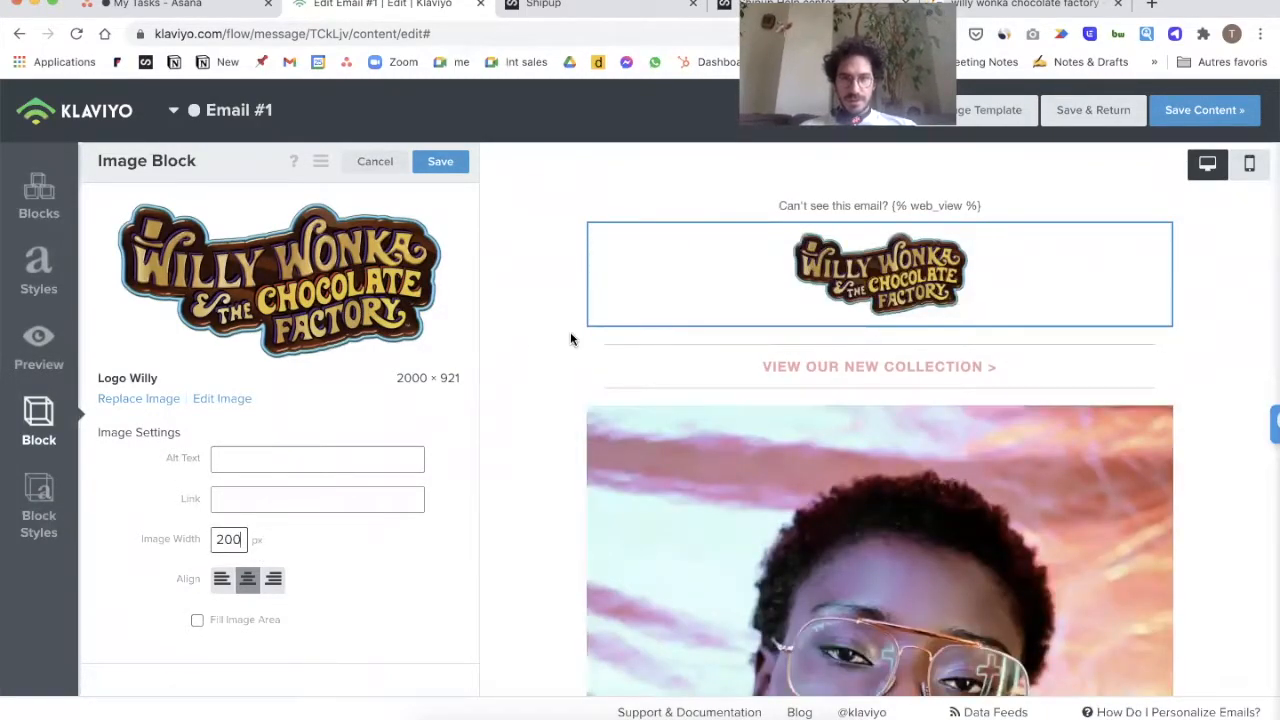
Step: Delete the "VIEW OUR NEW COLLECTION" link block below the logo
scroll(571, 337, "down", 2)
scroll(1143, 286, "up", 1)
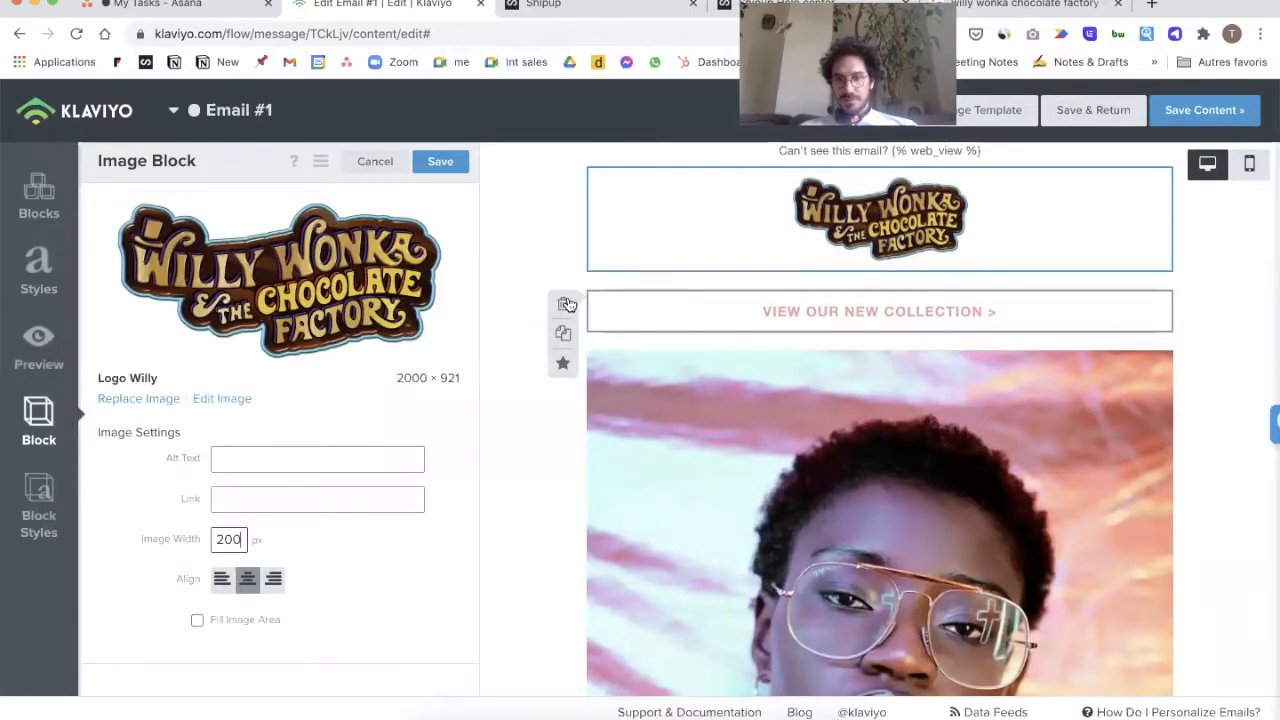
left_click(567, 305)
left_click(900, 287)
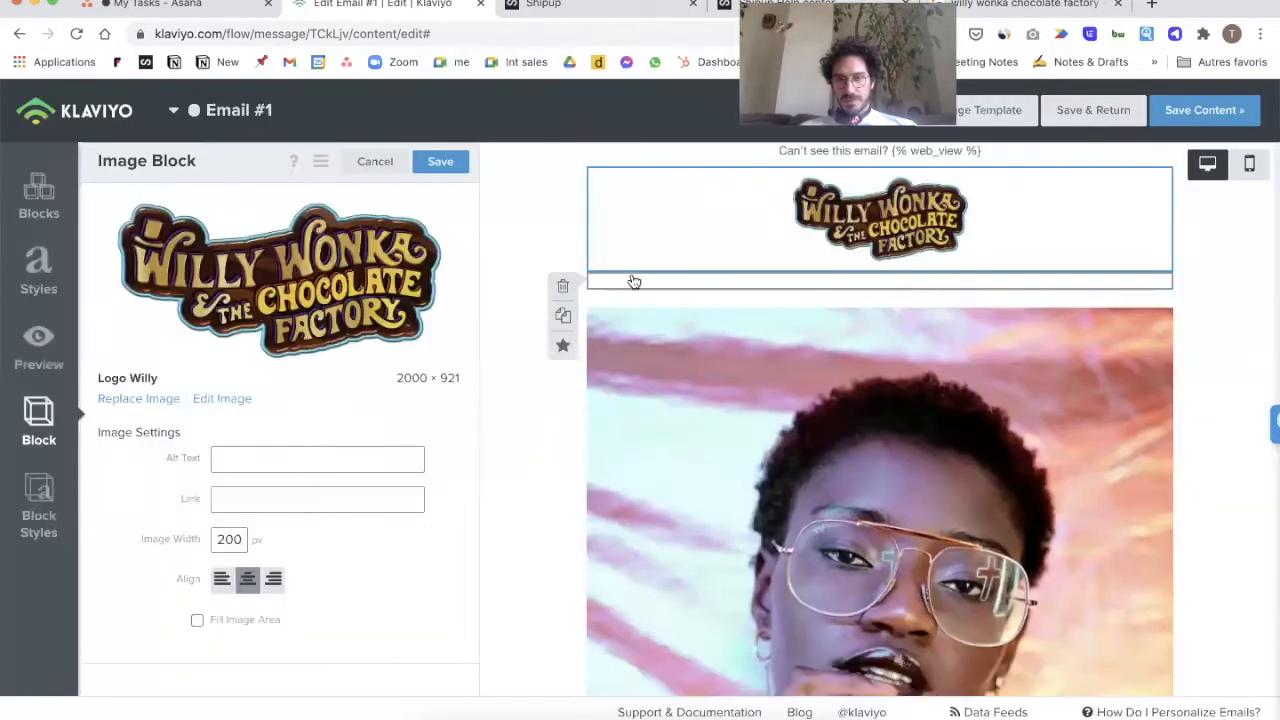
Step: Delete the large portrait image below the logo and the empty spacer block above the introduction text
scroll(785, 453, "down", 8)
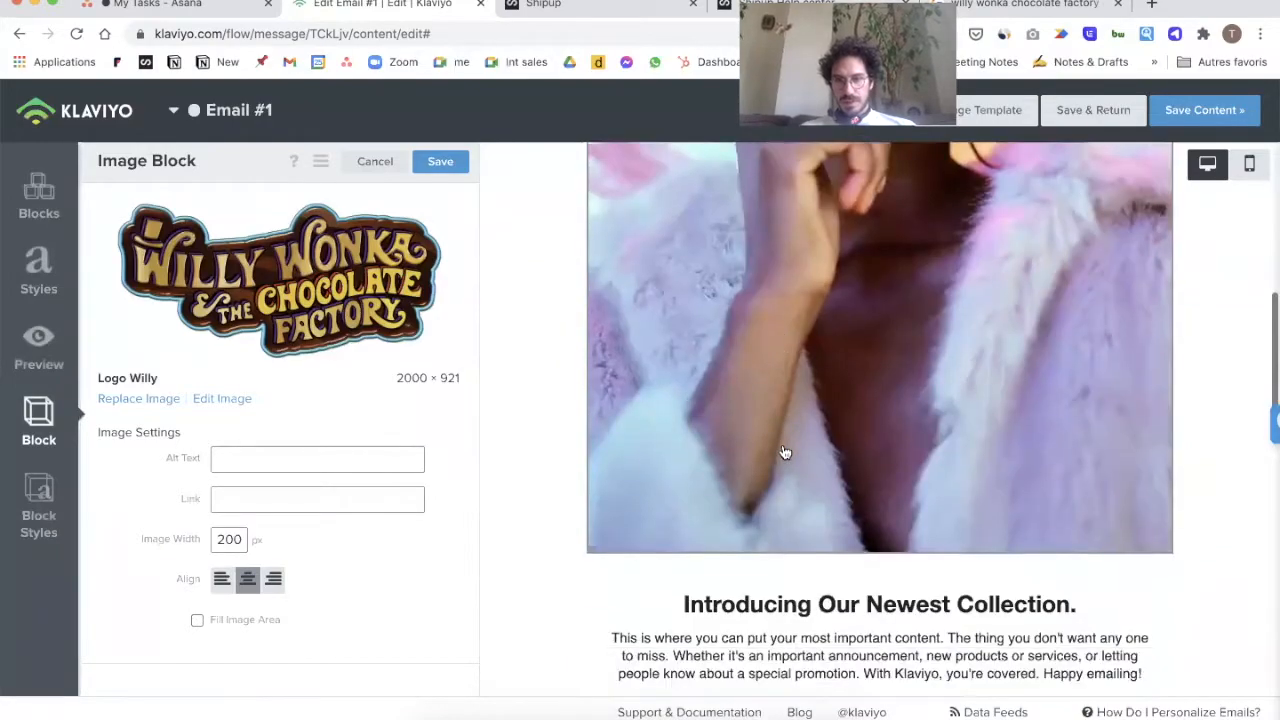
scroll(785, 453, "up", 6)
scroll(785, 453, "up", 5)
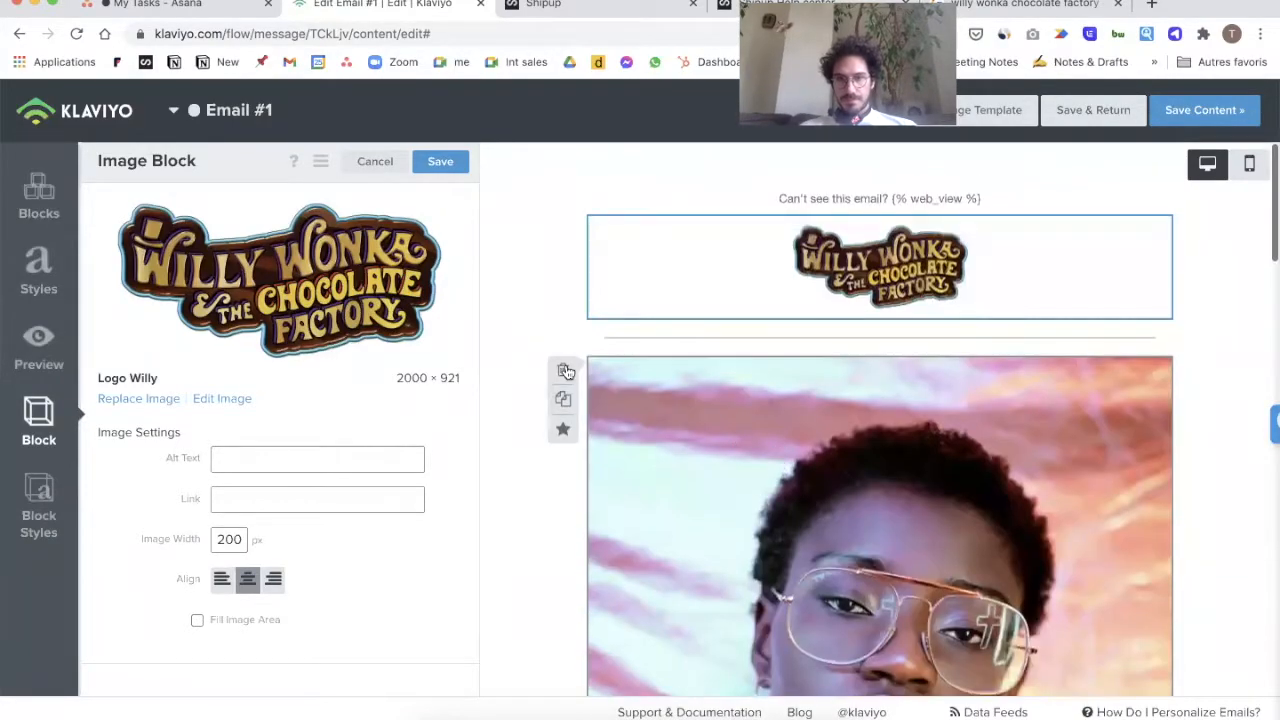
left_click(567, 371)
left_click(866, 285)
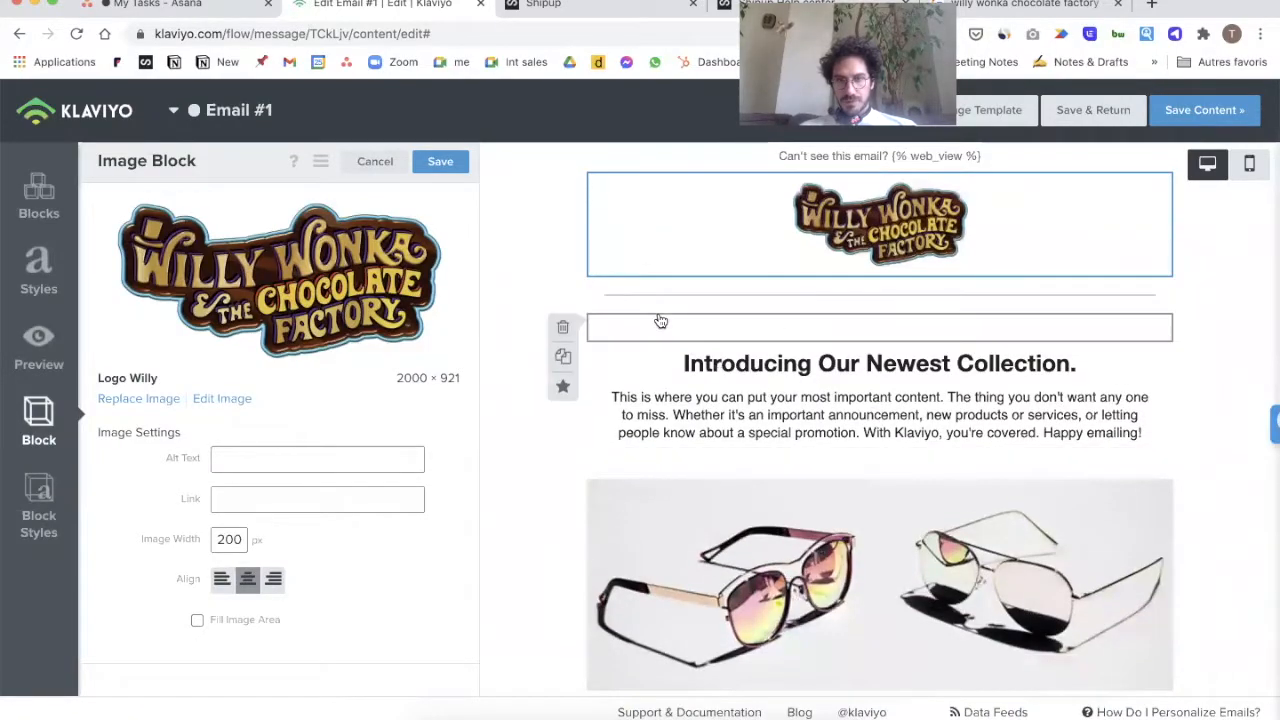
left_click(563, 327)
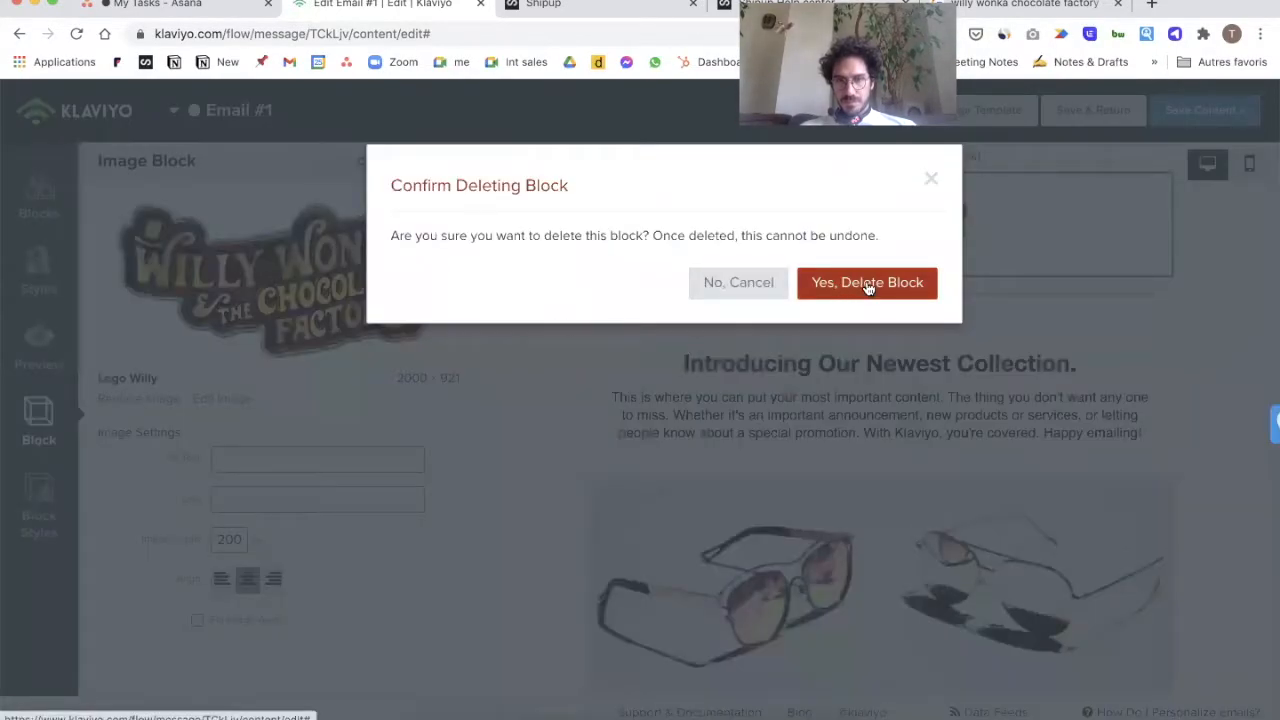
left_click(824, 288)
Step: Delete the "Use this space to highlight" text, the "View our new sunnies" button and the empty spacer block beneath them
scroll(822, 338, "down", 3)
scroll(818, 342, "up", 4)
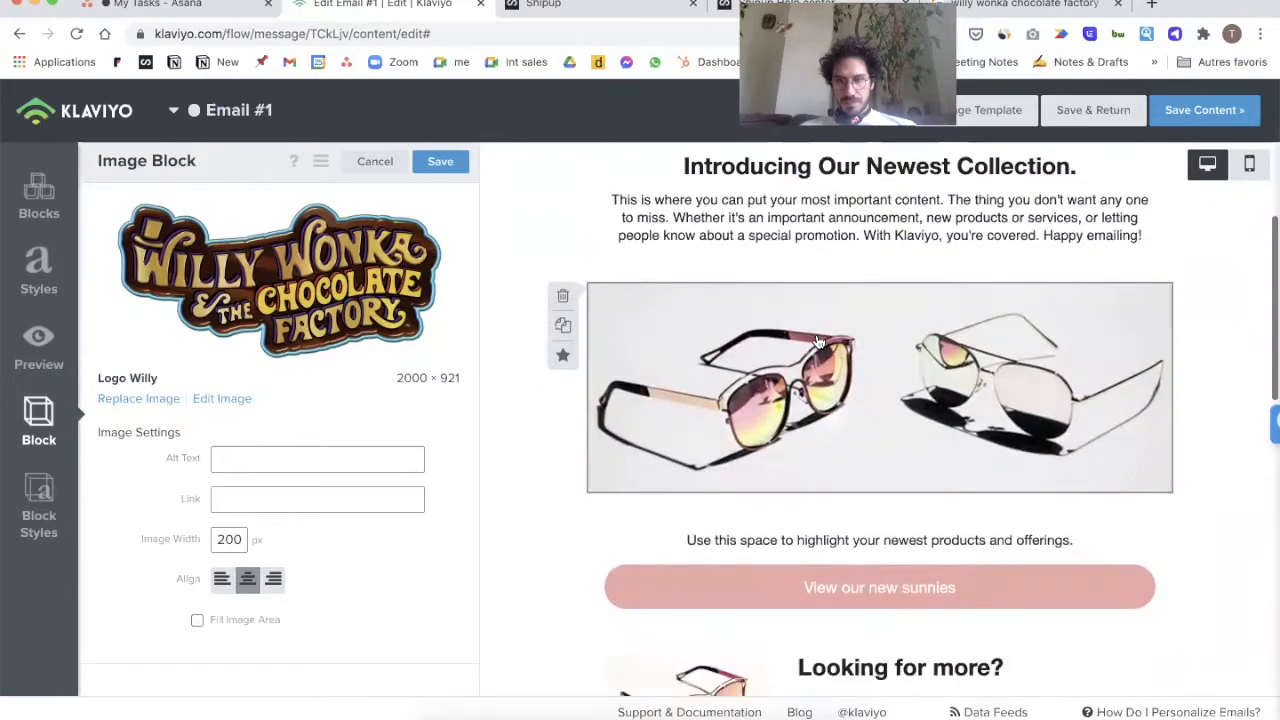
scroll(818, 342, "down", 5)
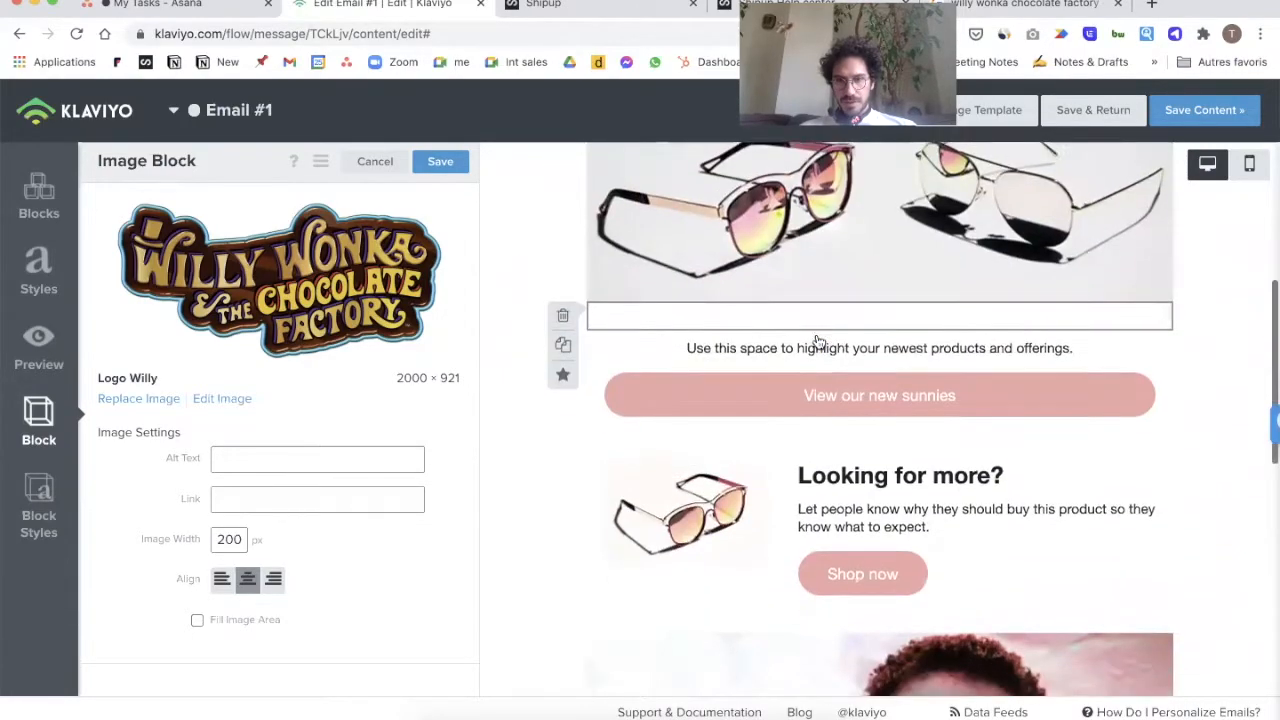
scroll(818, 345, "up", 1)
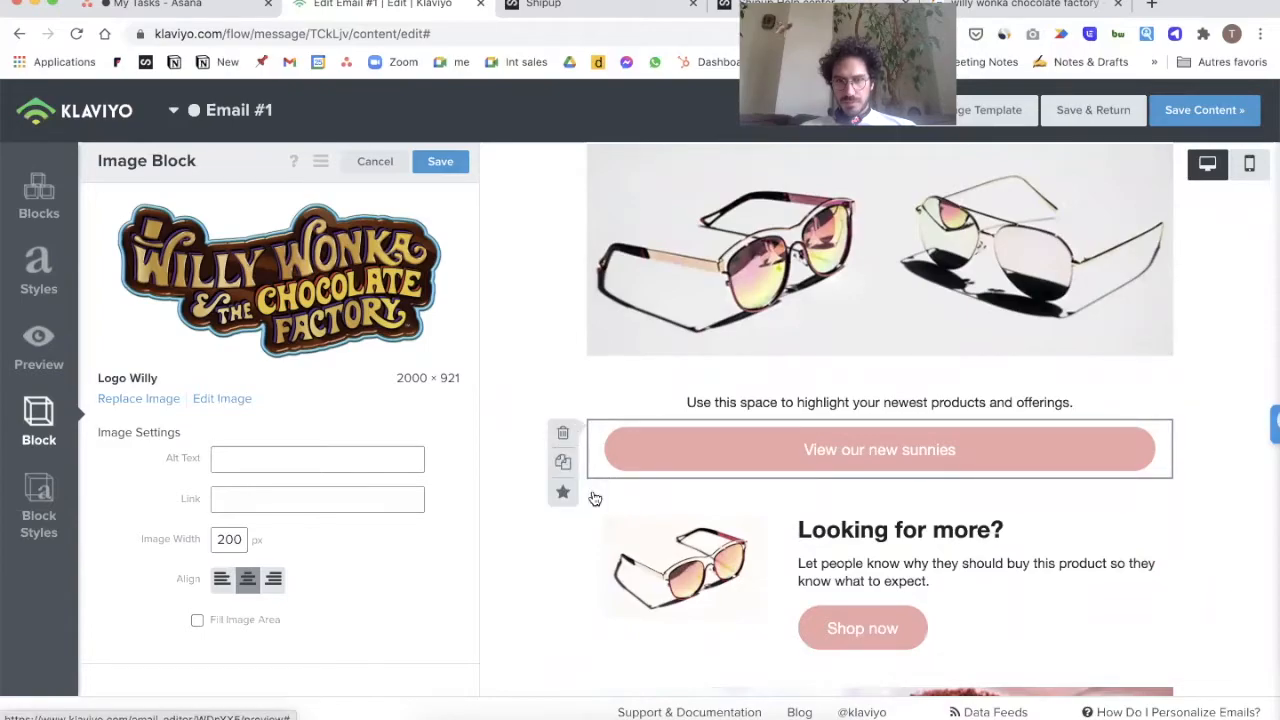
left_click(564, 401)
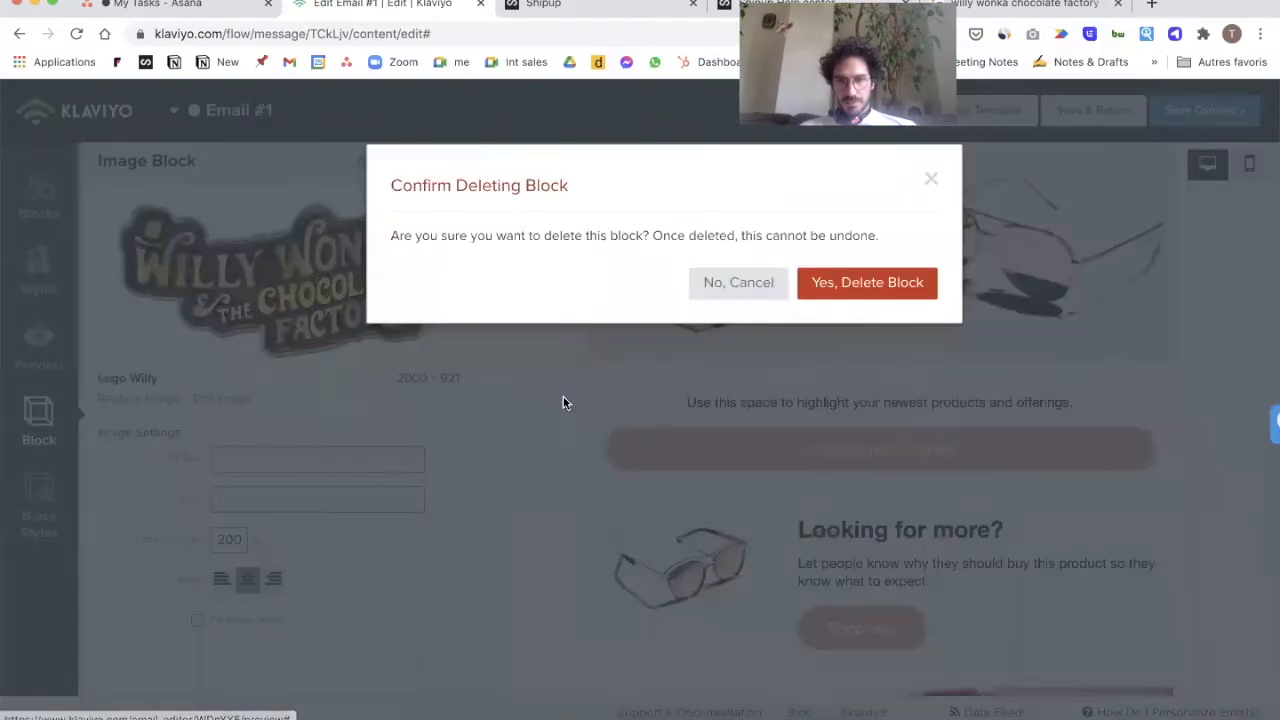
left_click(862, 283)
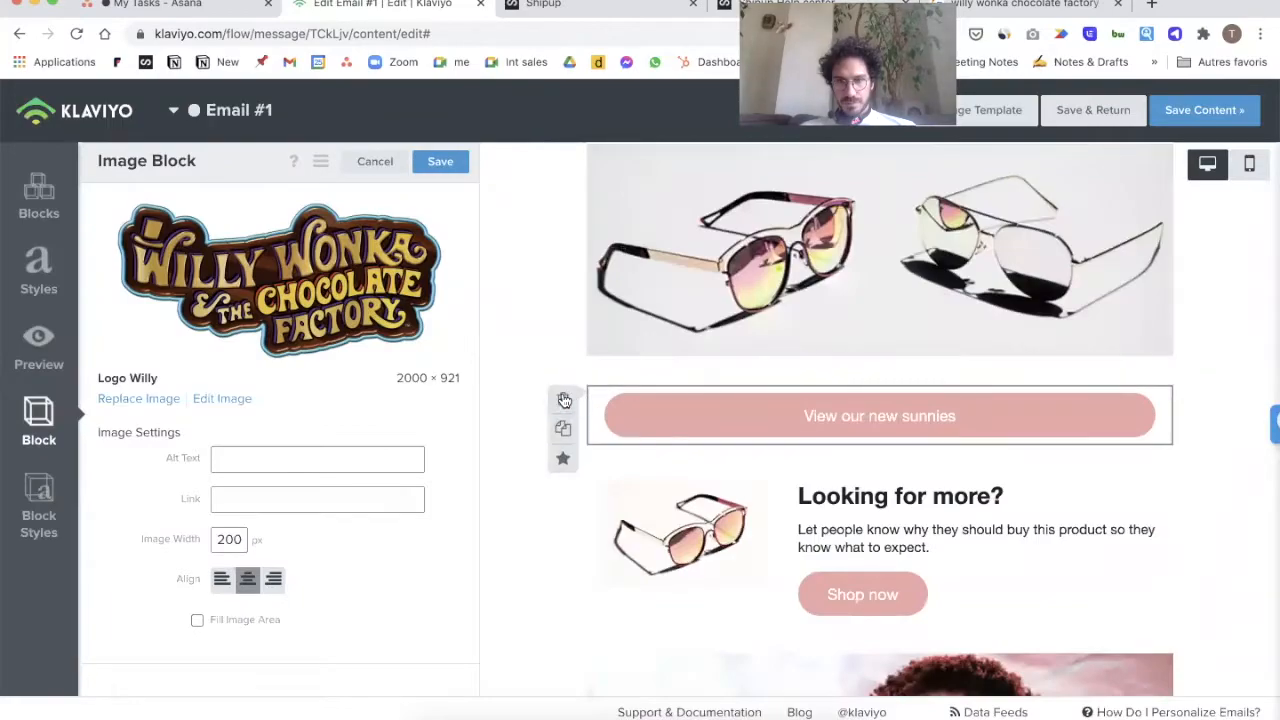
left_click(563, 400)
left_click(834, 286)
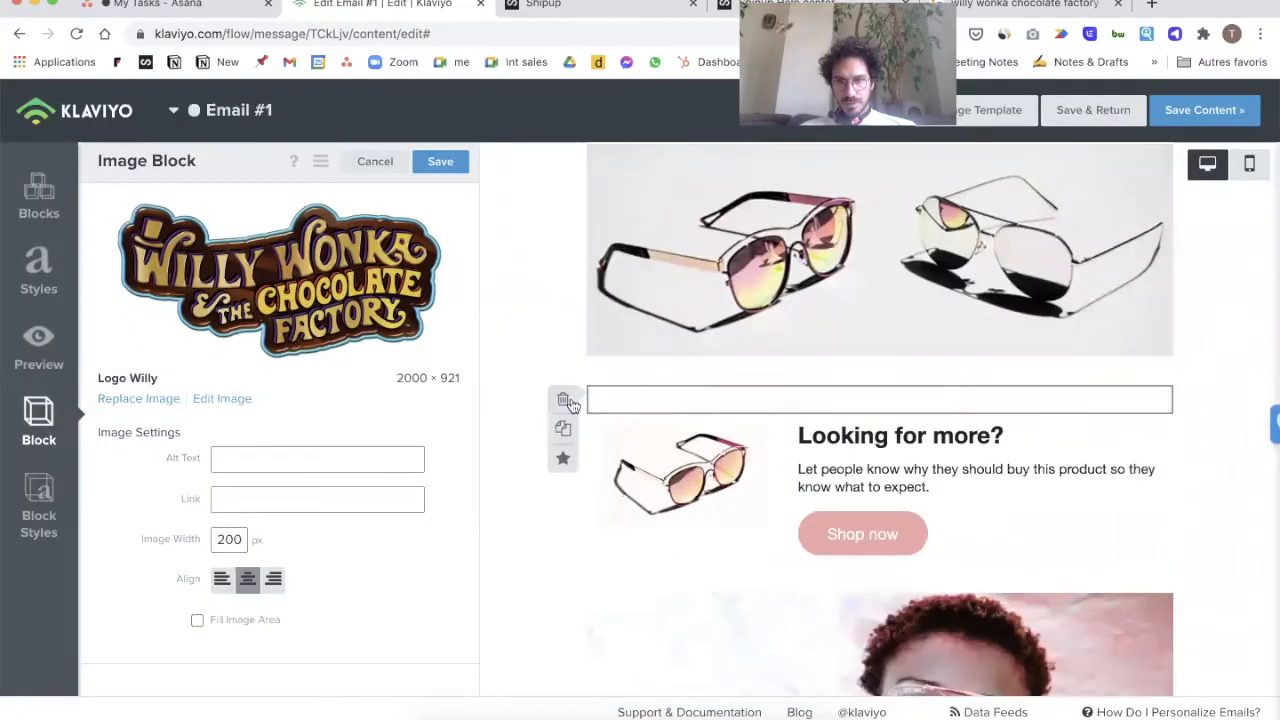
left_click(564, 399)
left_click(878, 285)
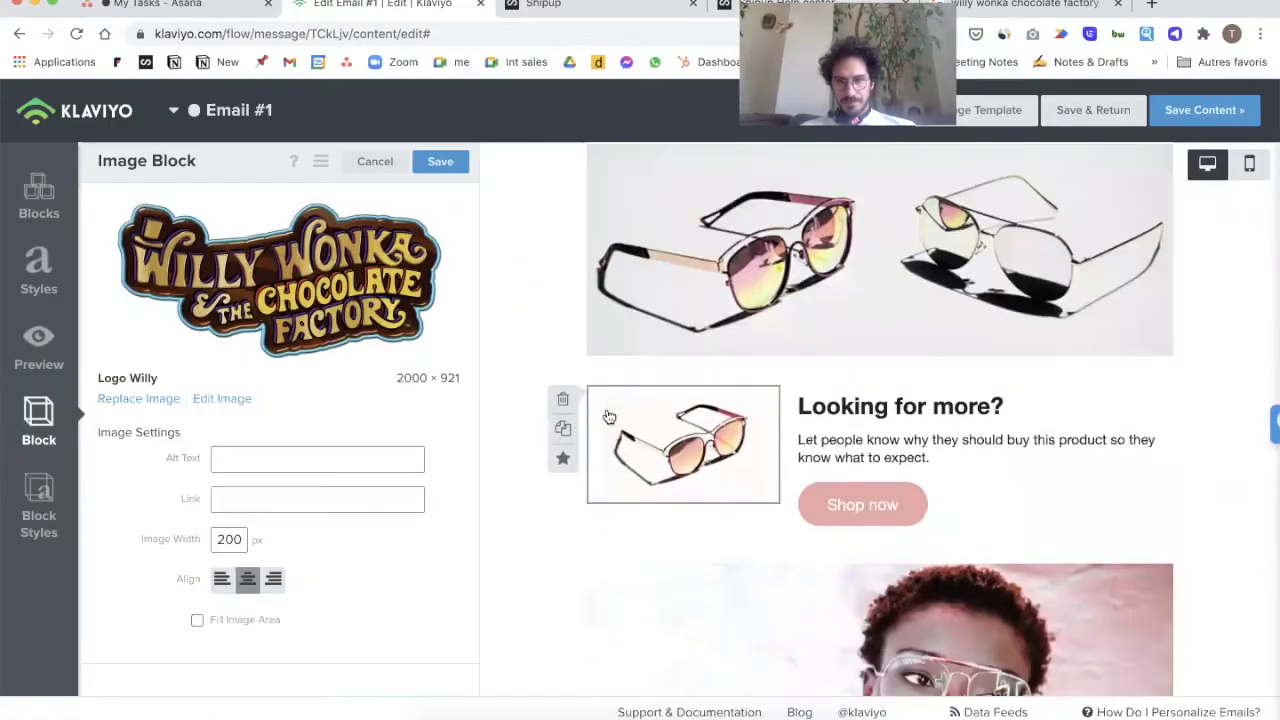
Step: Delete the small sunglasses image and the "Looking for more?" text block beside it
left_click(564, 399)
left_click(897, 282)
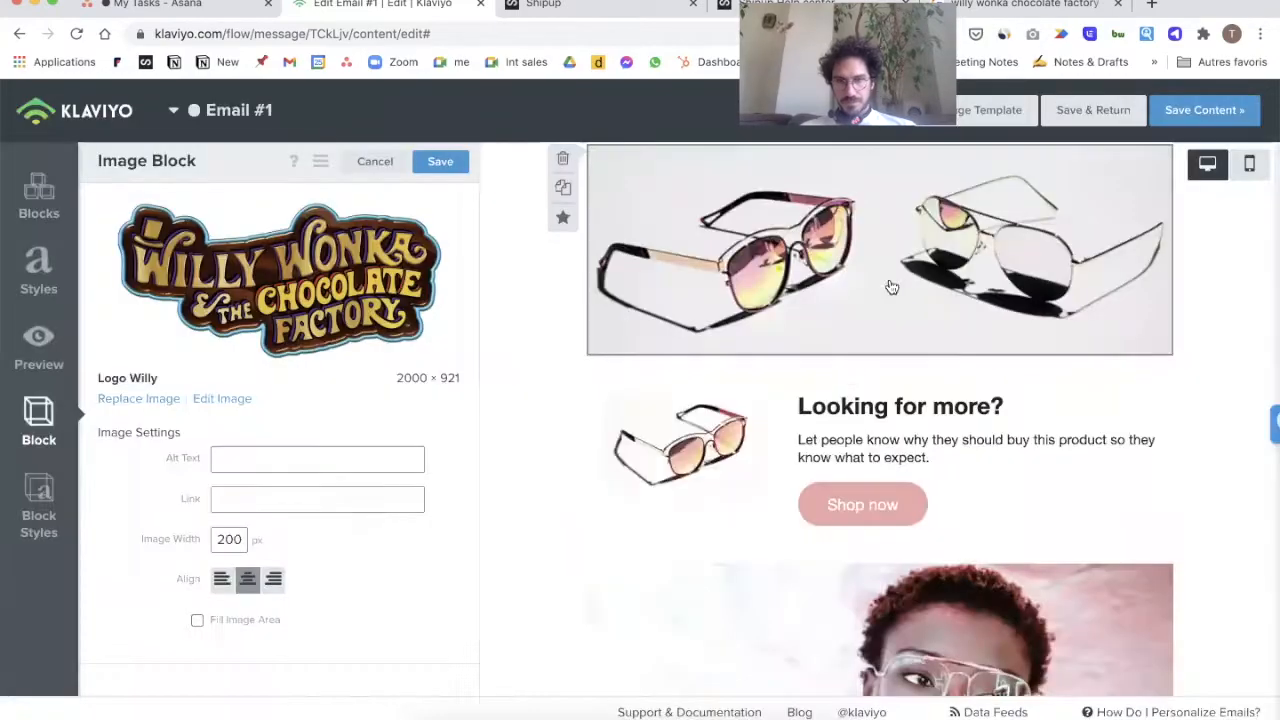
left_click(760, 397)
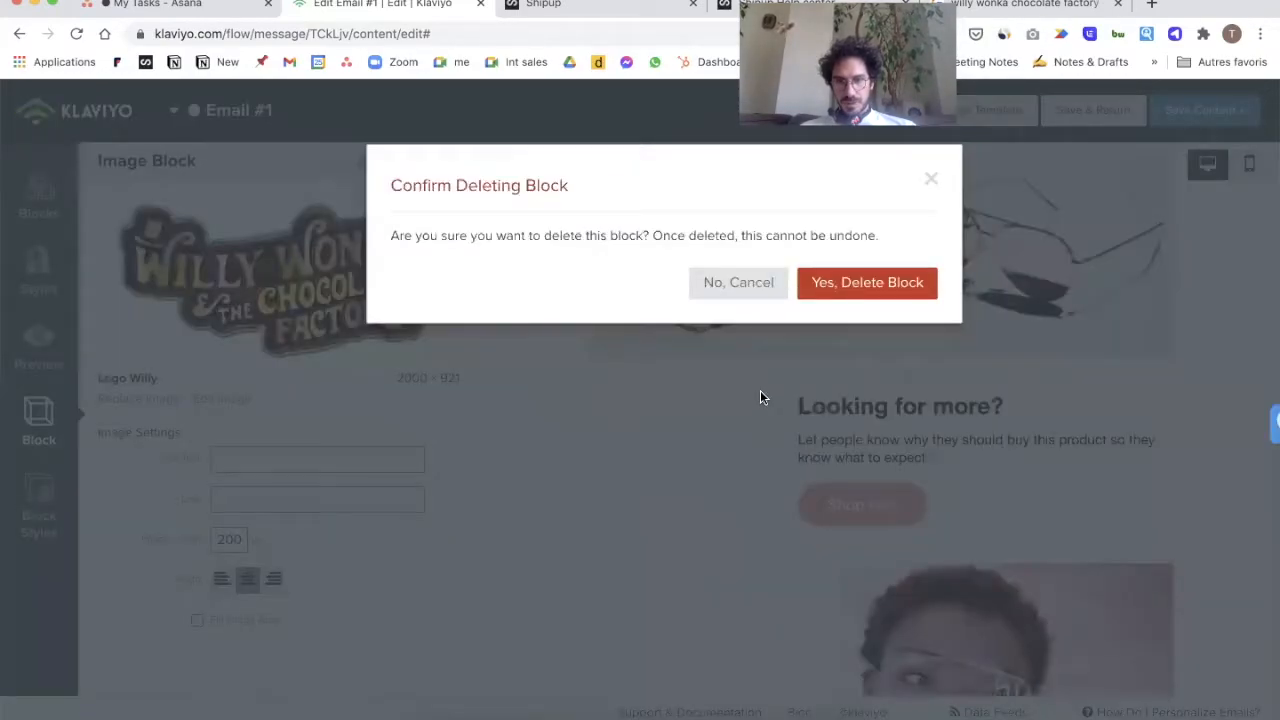
left_click(871, 285)
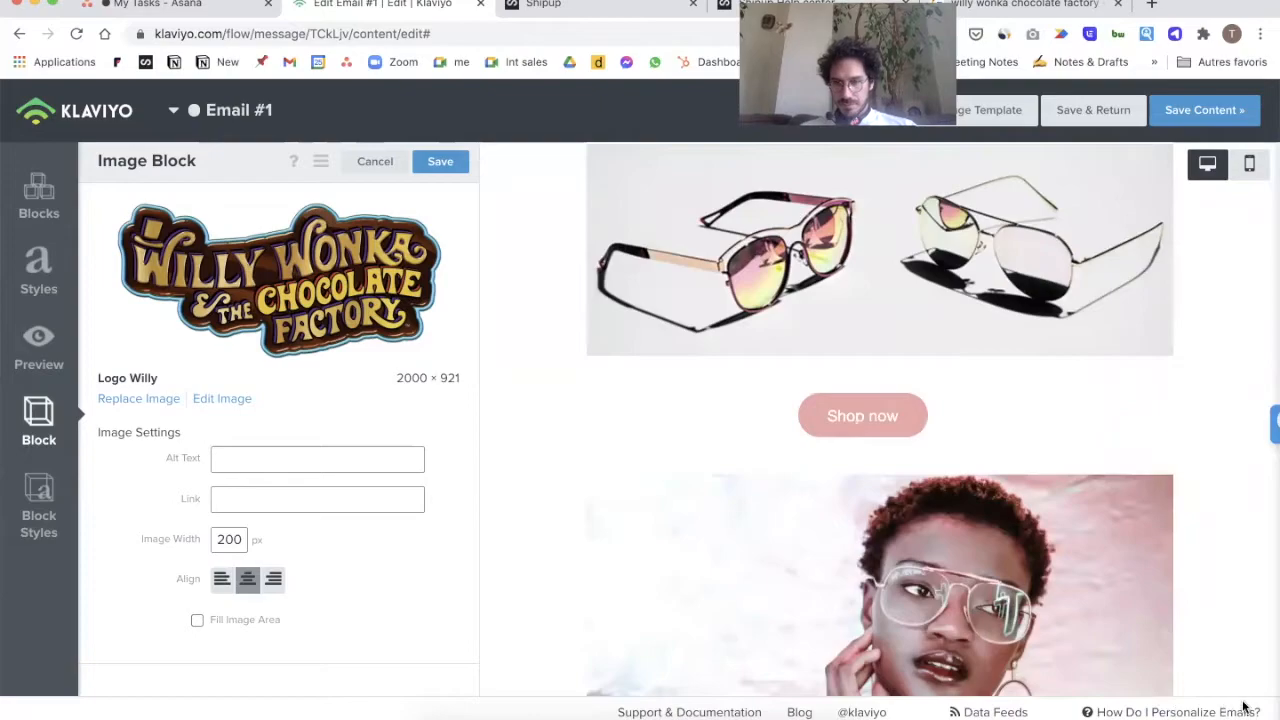
Step: Replace the wide sunglasses image under the introduction text with the macaron-du-mois_1800x670 image and review the email layout
scroll(1053, 509, "up", 10)
left_click(1053, 509)
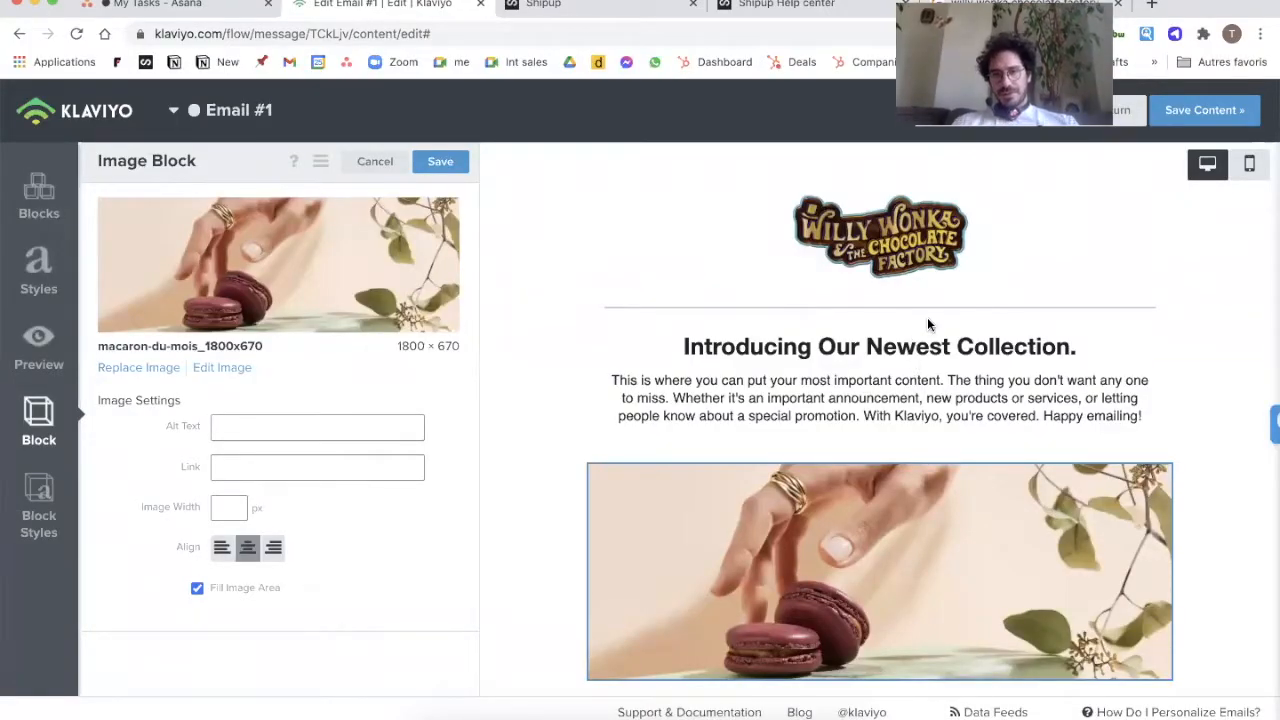
scroll(927, 317, "down", 3)
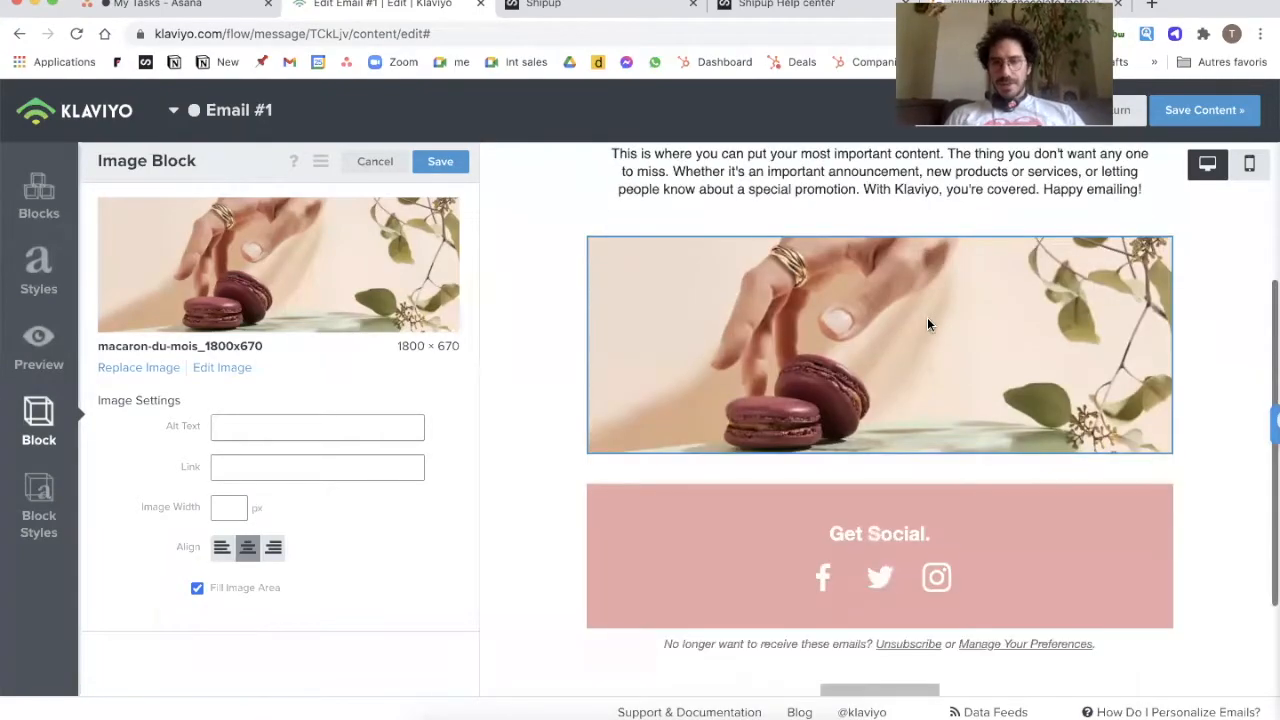
scroll(927, 317, "up", 3)
scroll(835, 314, "down", 5)
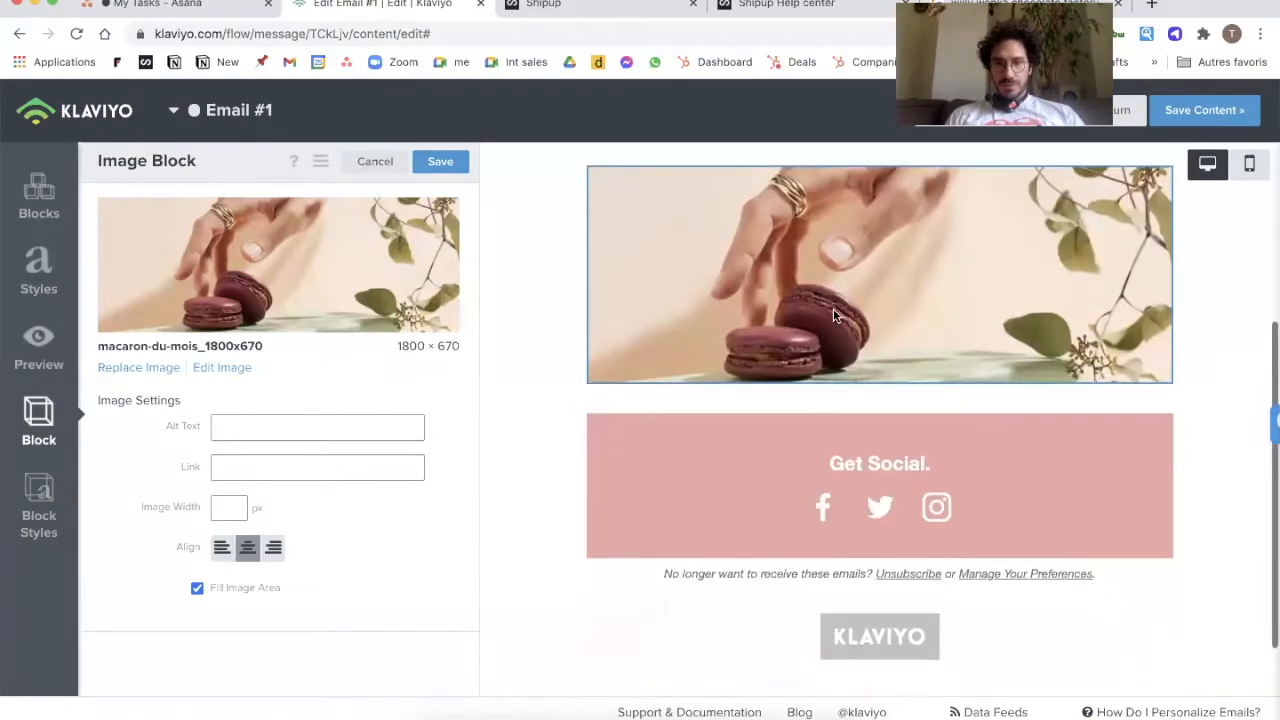
scroll(835, 314, "up", 5)
scroll(835, 315, "down", 1)
scroll(845, 392, "up", 1)
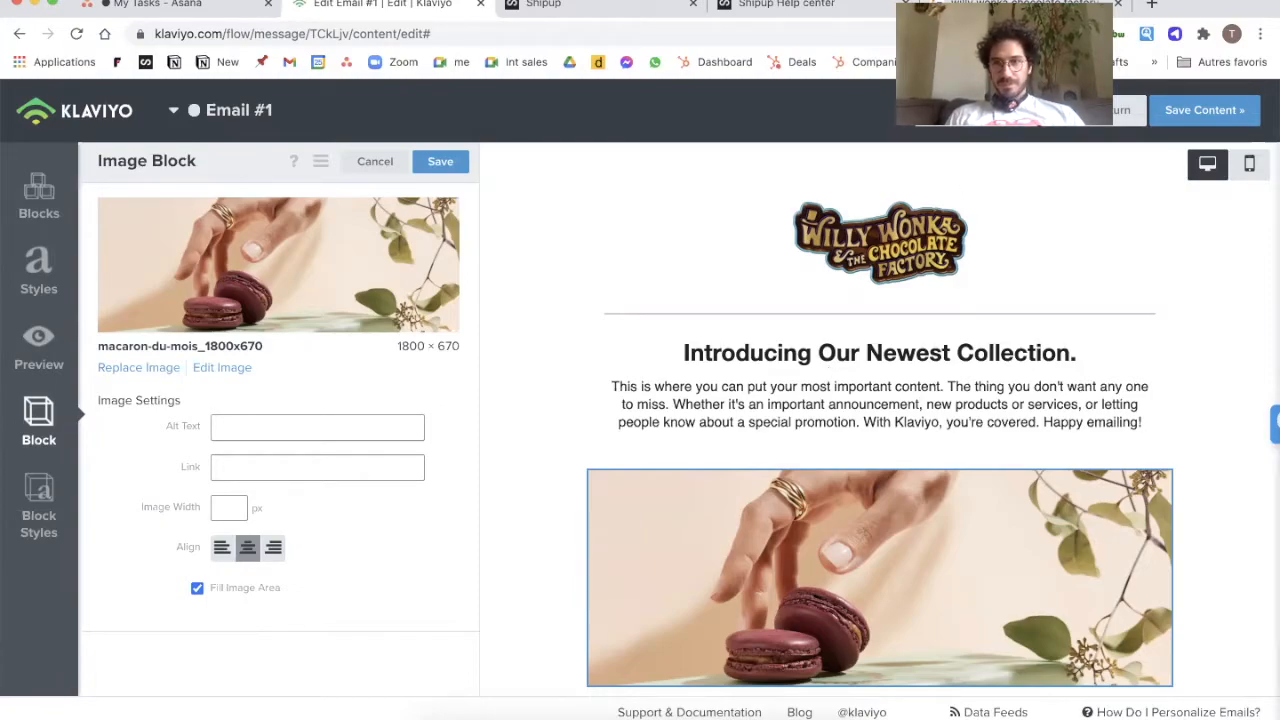
Step: Open the introduction text block for editing and choose the shipup_event from Mar 16, 2021 at 7:12 a.m. as the email preview event
left_click(752, 368)
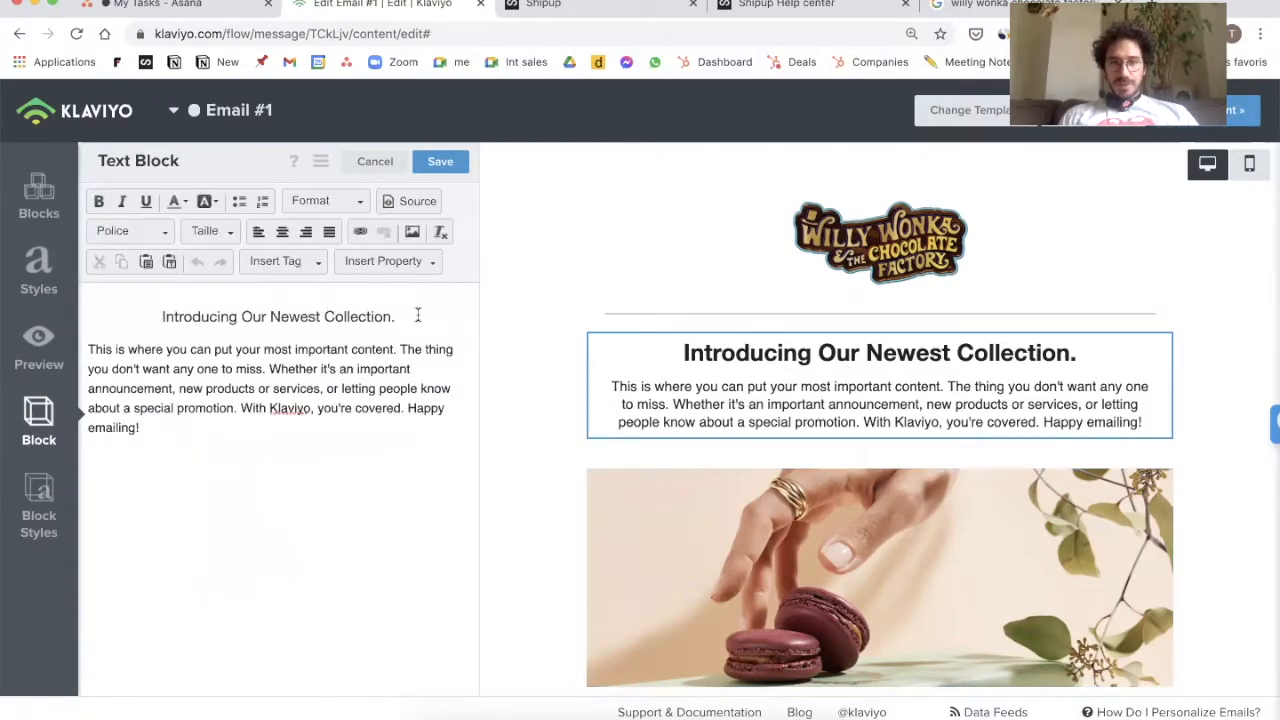
left_click(38, 362)
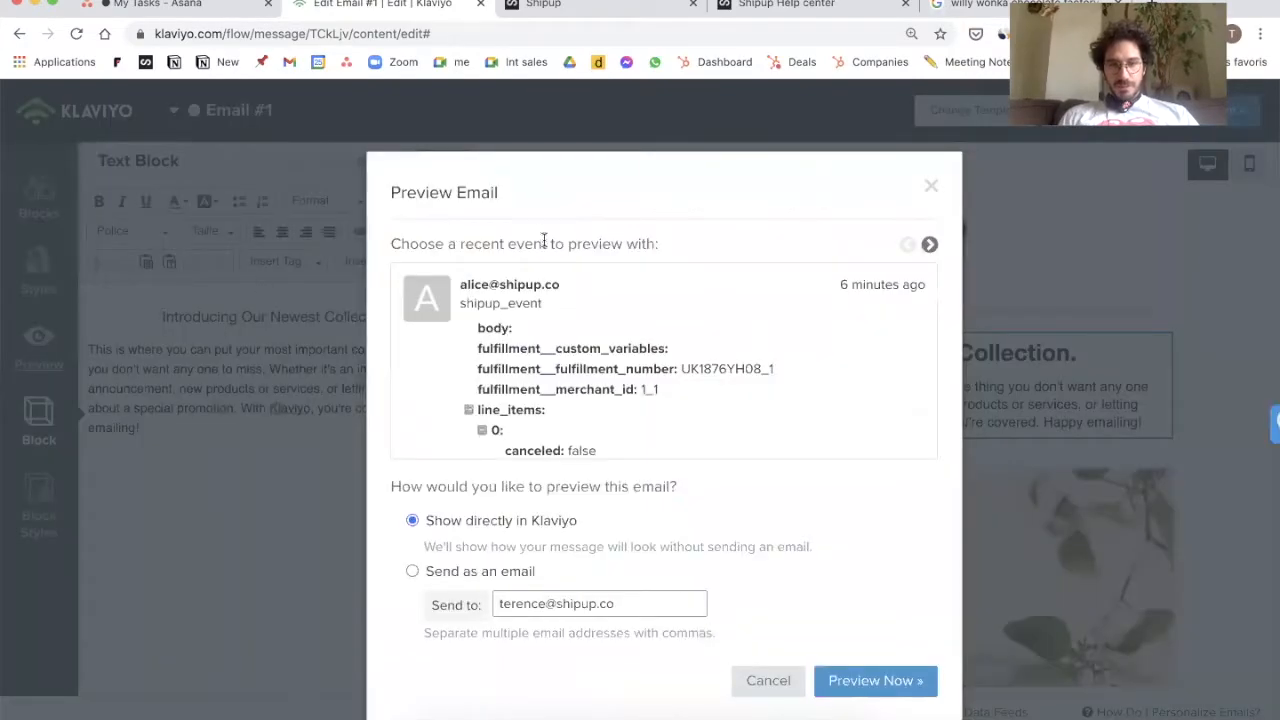
left_click(502, 334)
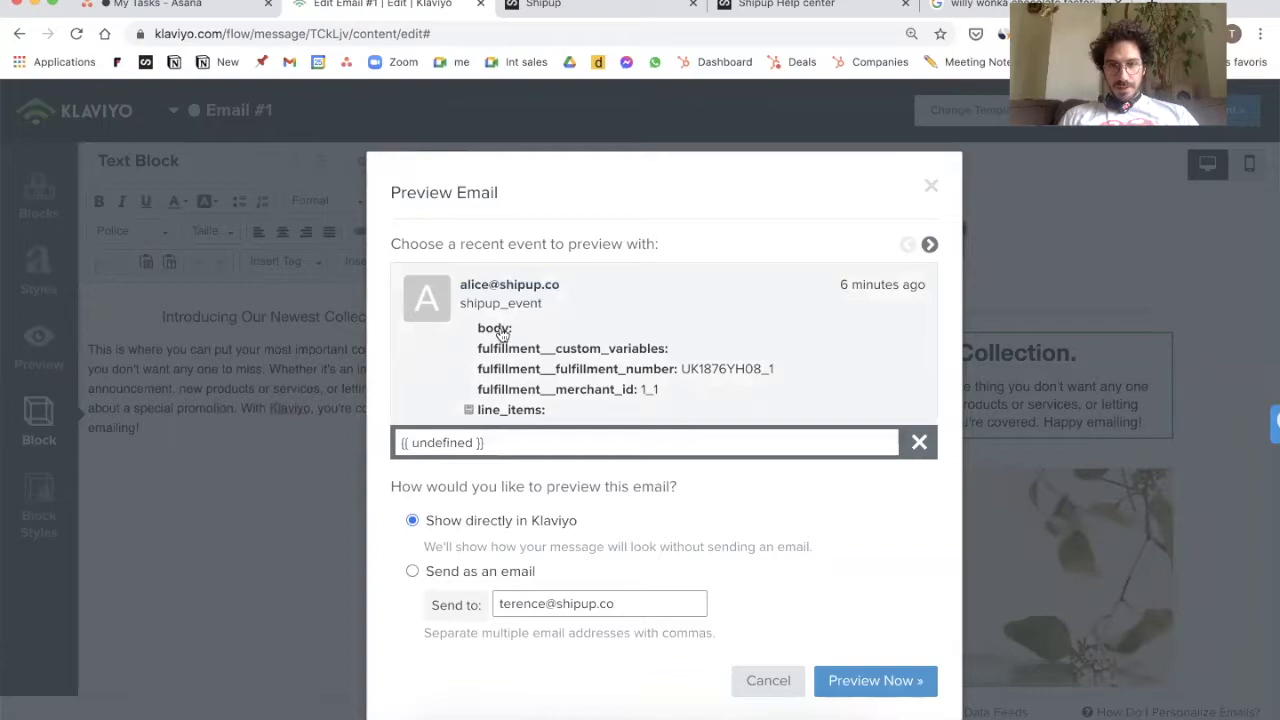
scroll(541, 362, "down", 3)
scroll(720, 320, "up", 3)
left_click(931, 245)
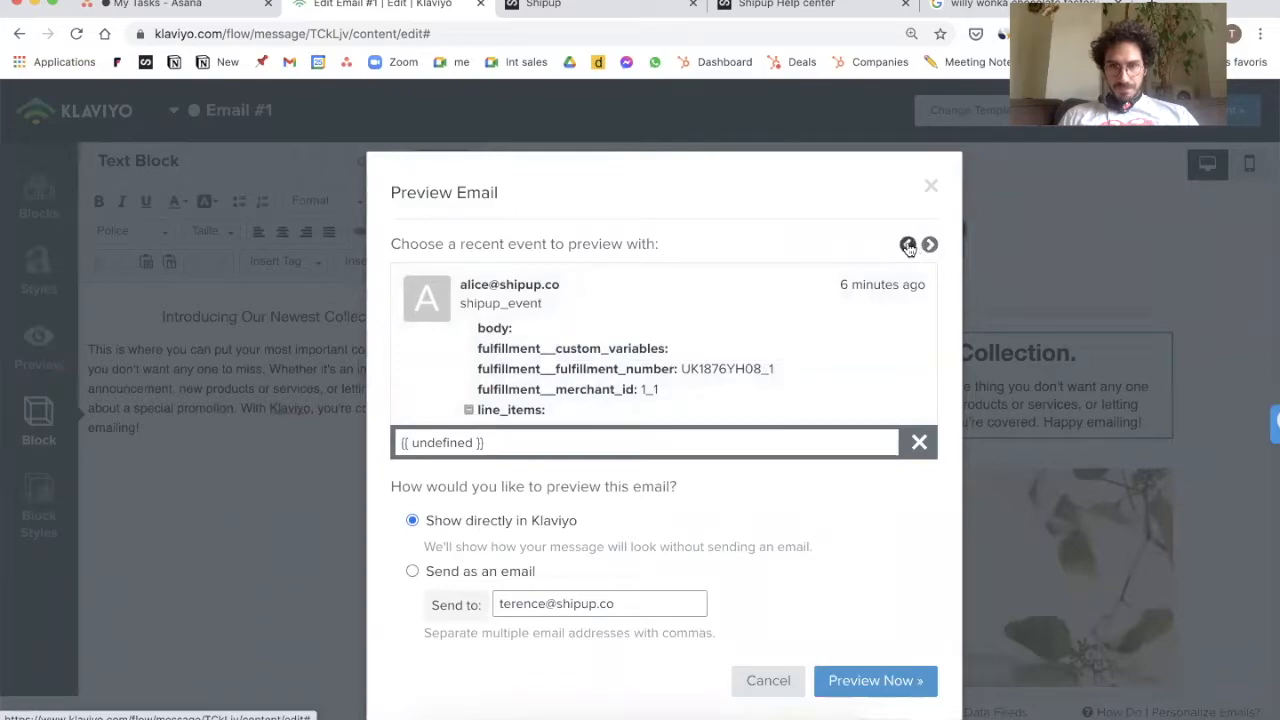
left_click(929, 246)
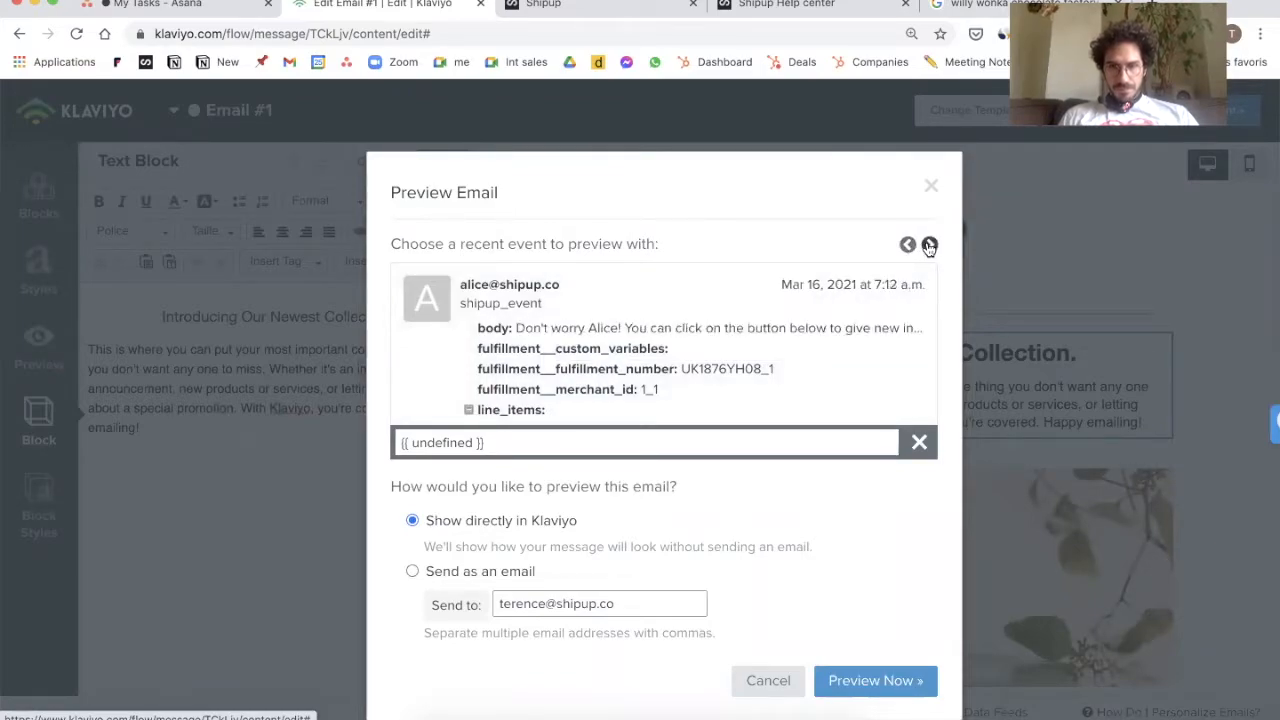
left_click(907, 246)
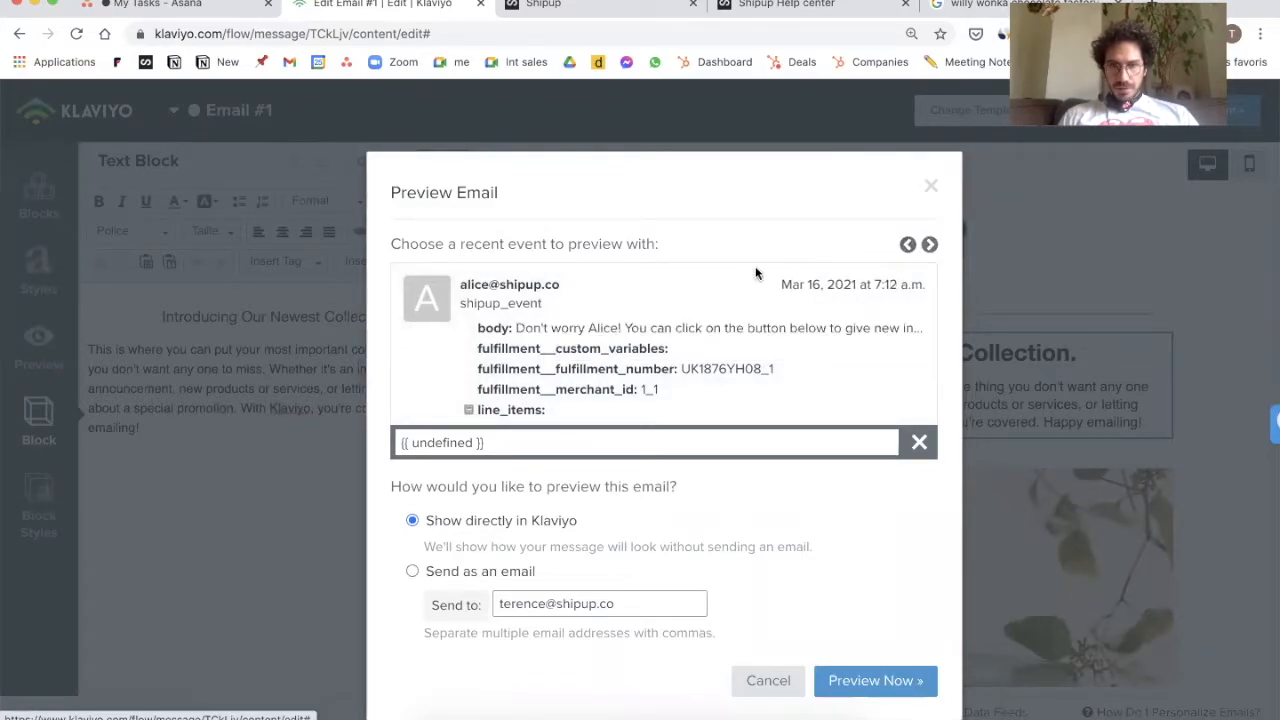
Step: Copy the event's body tag from the preview data and replace the introduction paragraph with {{ event.body }}
left_click(686, 330)
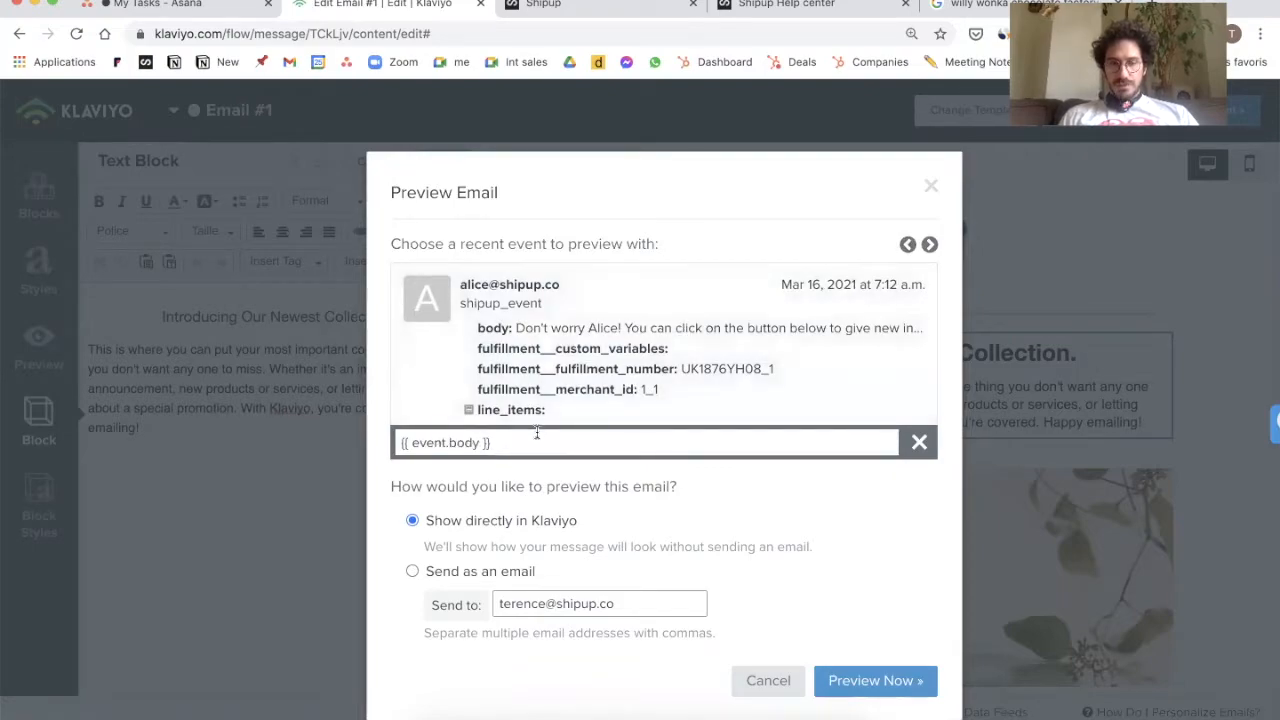
key("super+a")
key("ctrl+c")
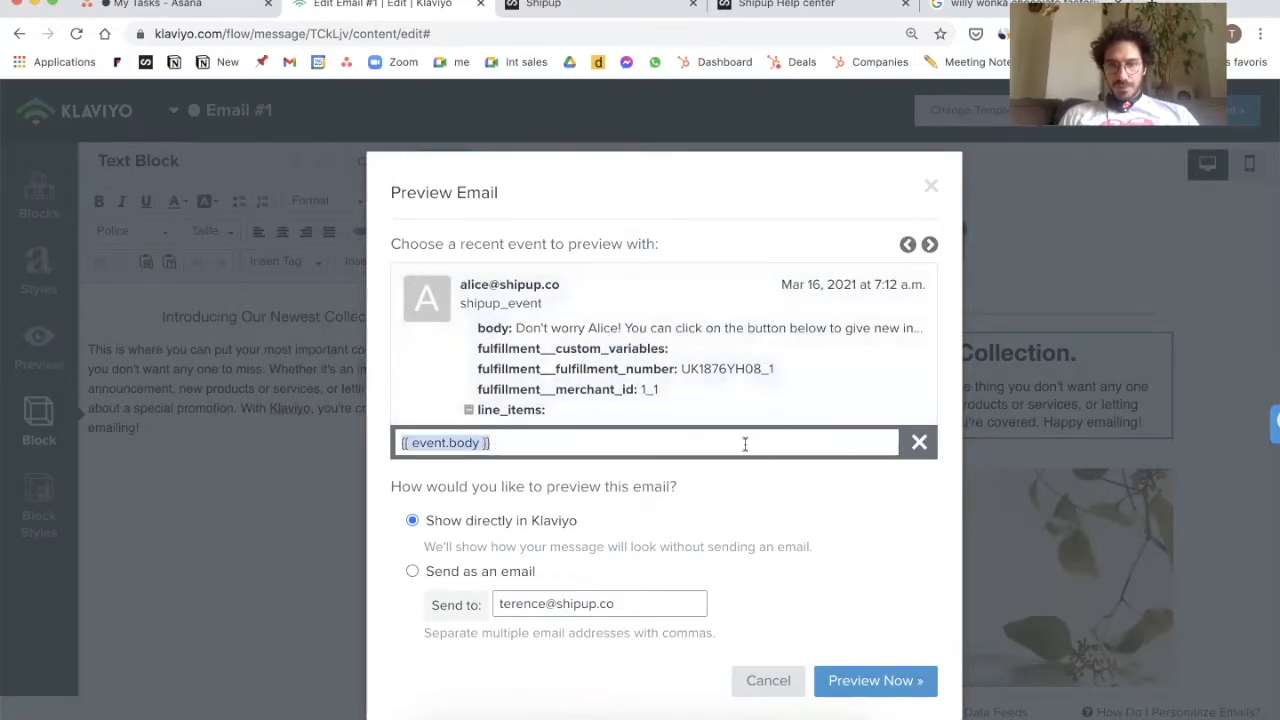
scroll(694, 344, "down", 3)
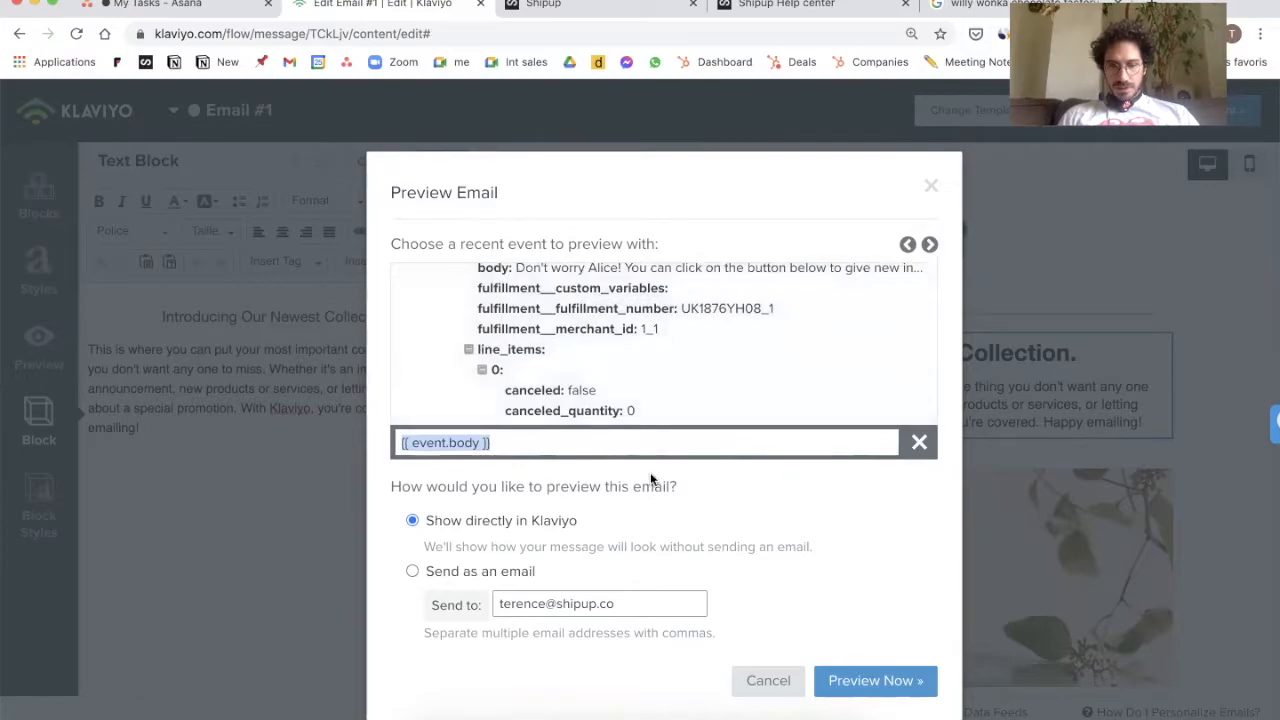
left_click(184, 496)
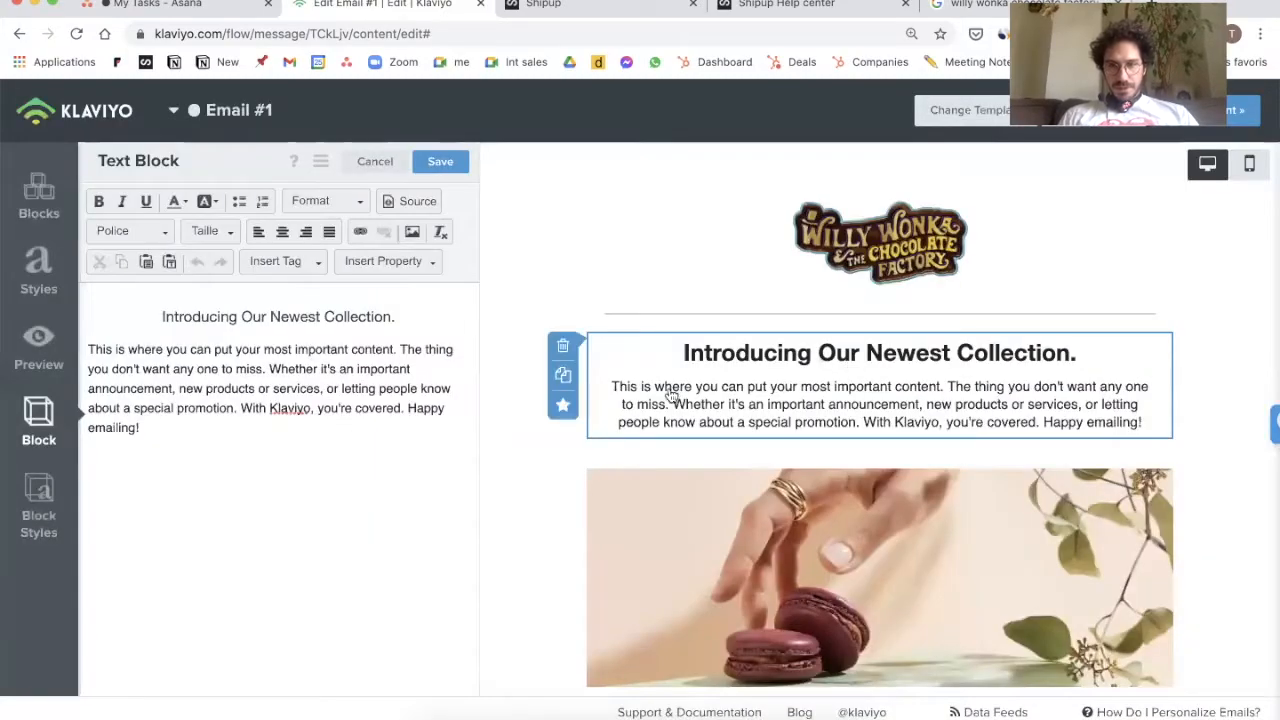
left_click_drag(141, 428, 88, 347)
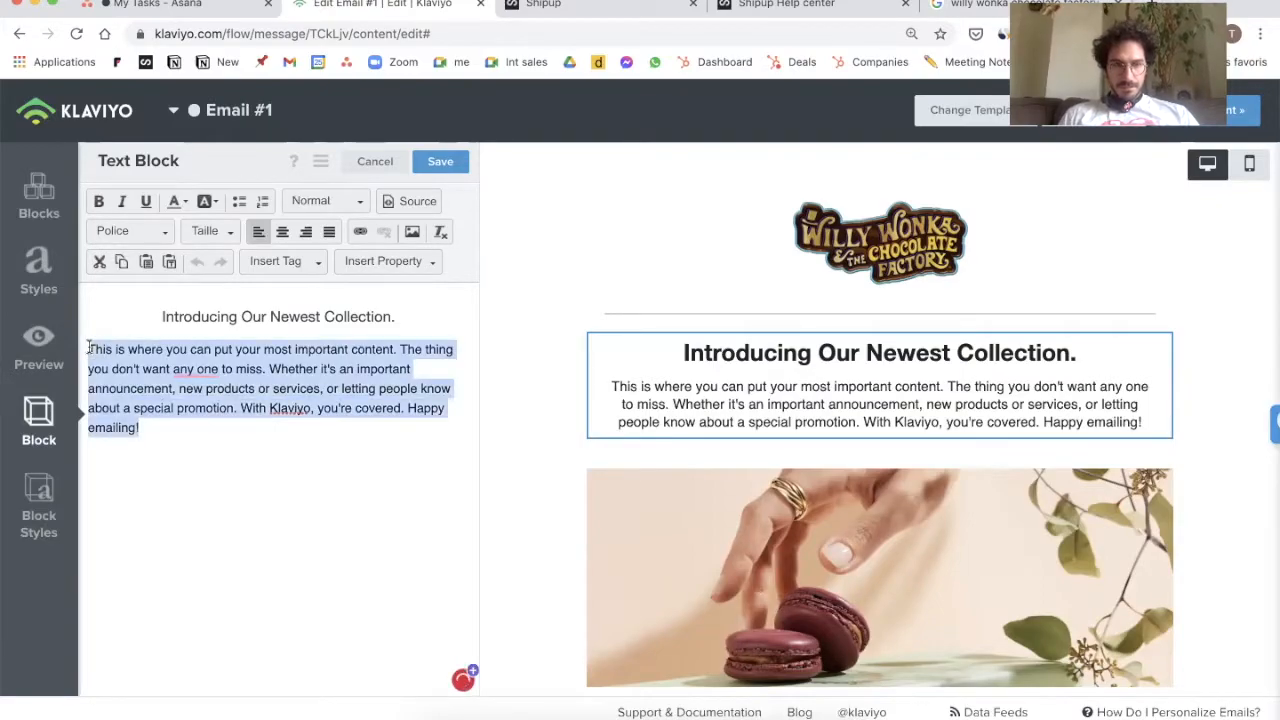
key("ctrl+v")
left_click(340, 316)
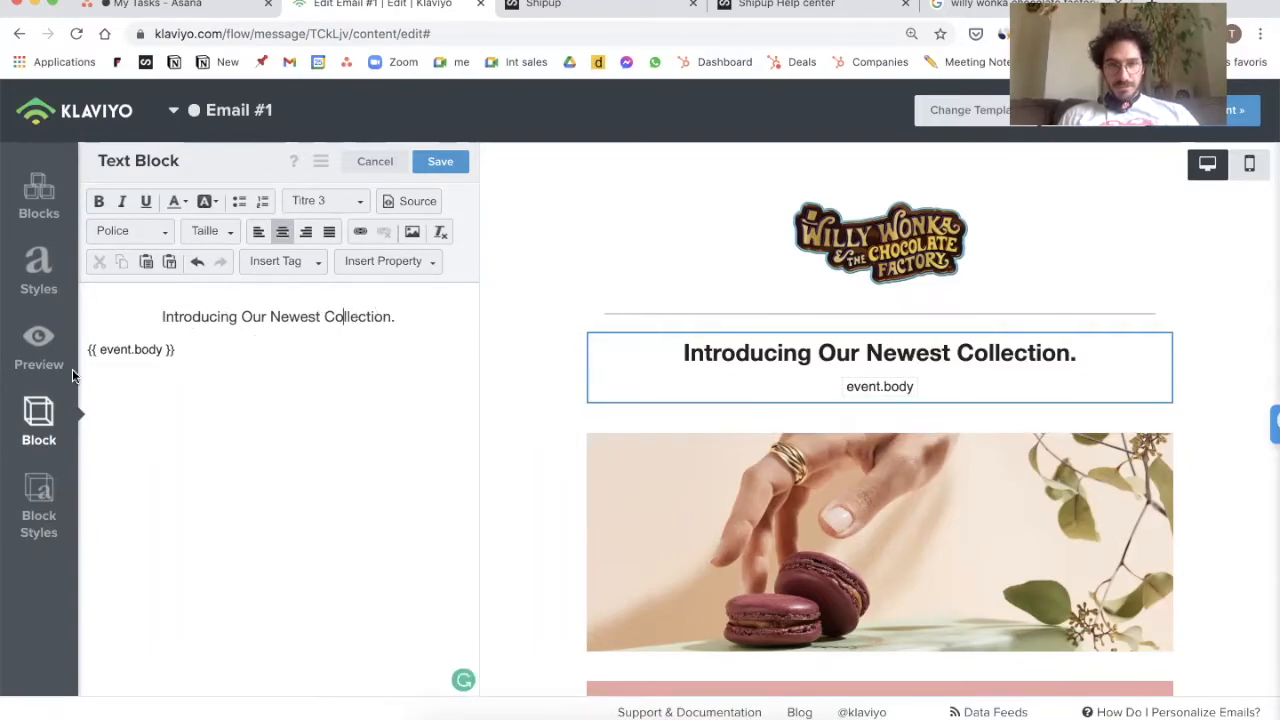
Step: Search the preview event data for "title" and copy the event-level title tag {{ event.title }}
left_click(45, 350)
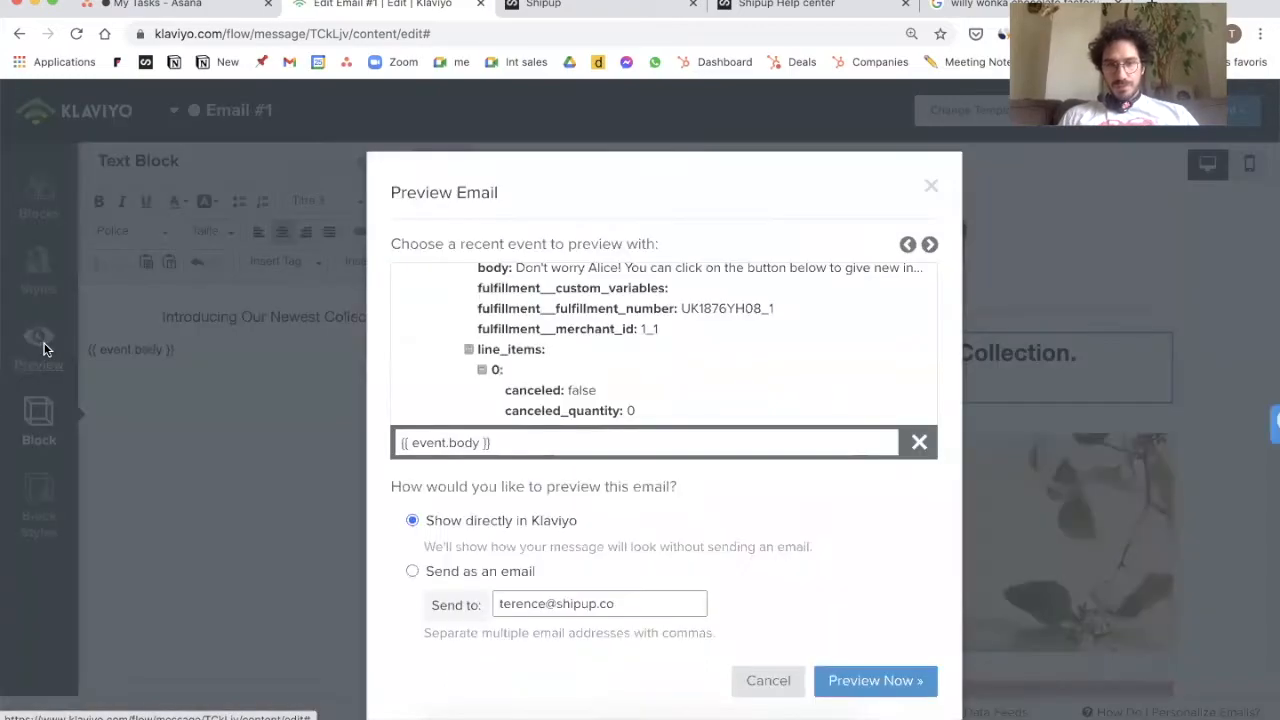
scroll(590, 400, "down", 2)
scroll(598, 360, "down", 1)
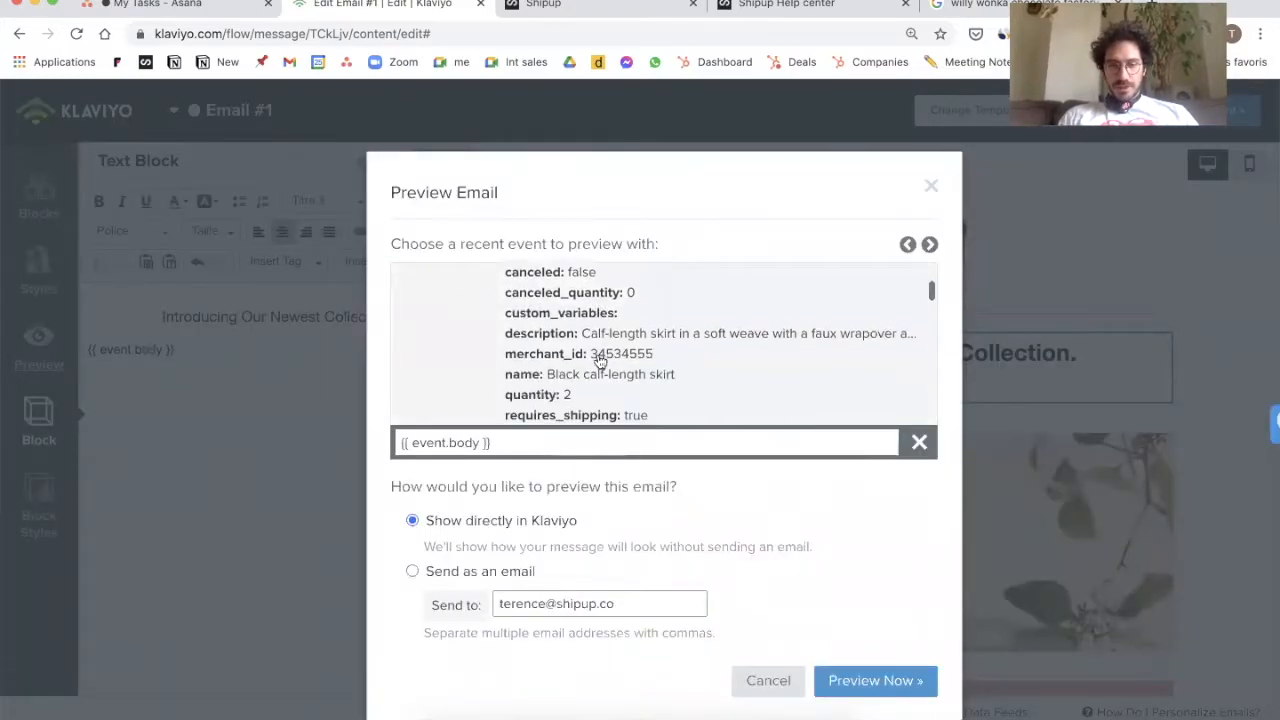
key("super+f")
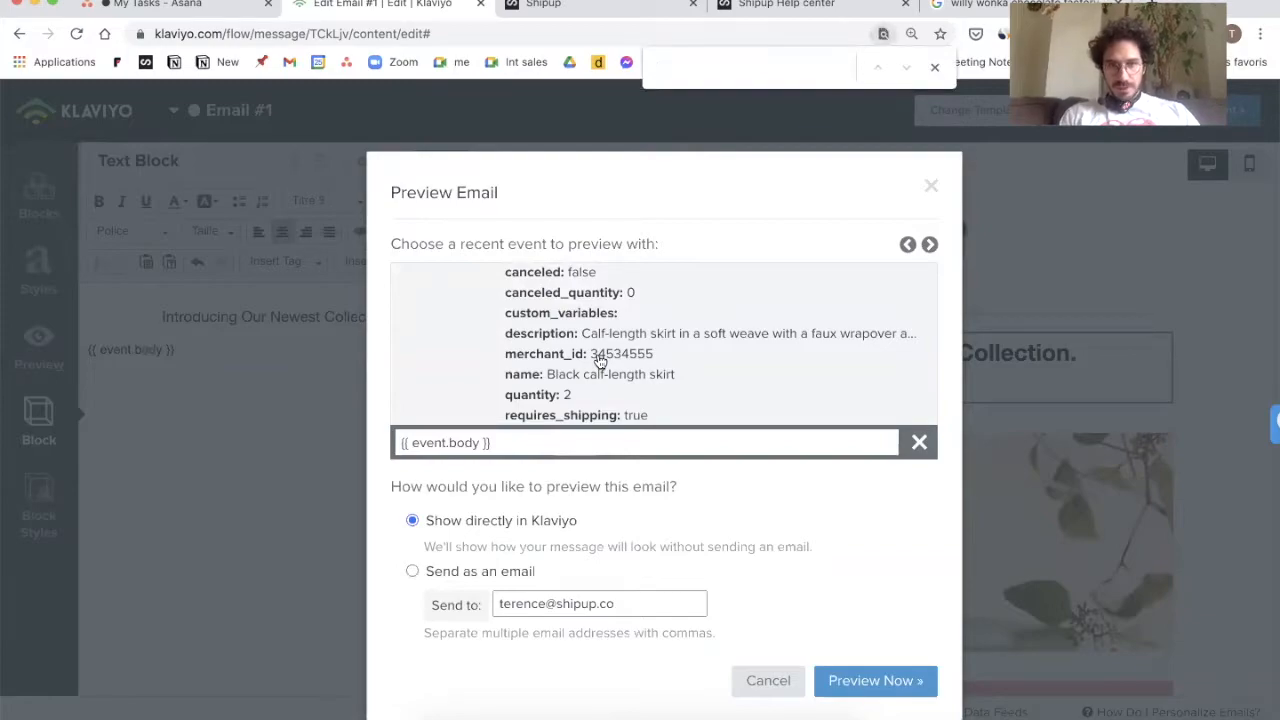
type("title")
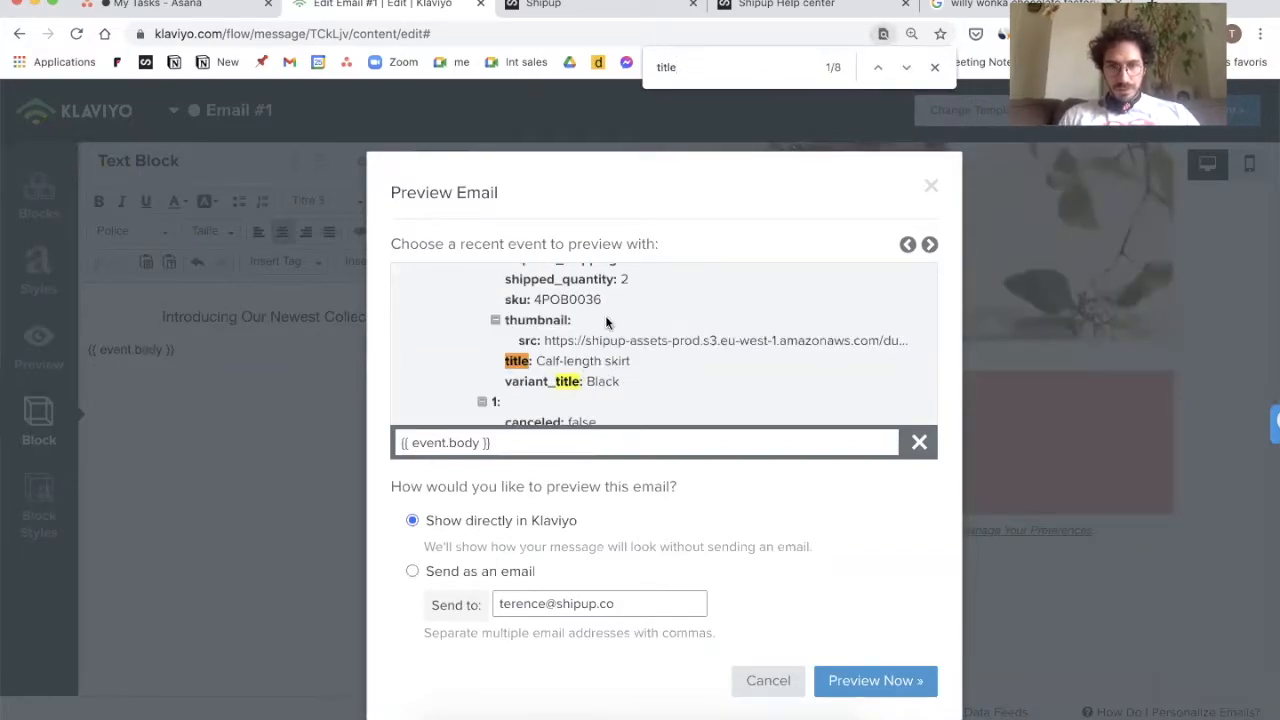
scroll(603, 318, "down", 8)
scroll(603, 317, "down", 8)
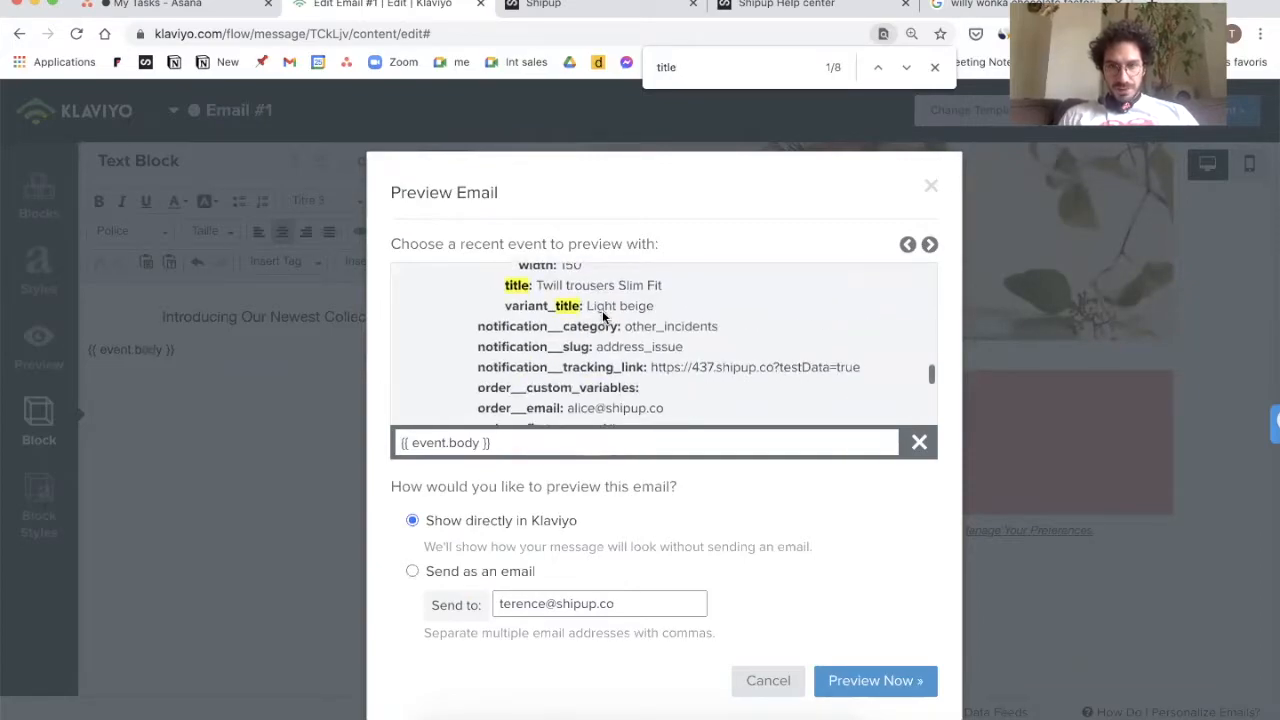
scroll(602, 317, "down", 10)
scroll(603, 318, "down", 5)
left_click(549, 326)
triple_click(515, 447)
key("super+c")
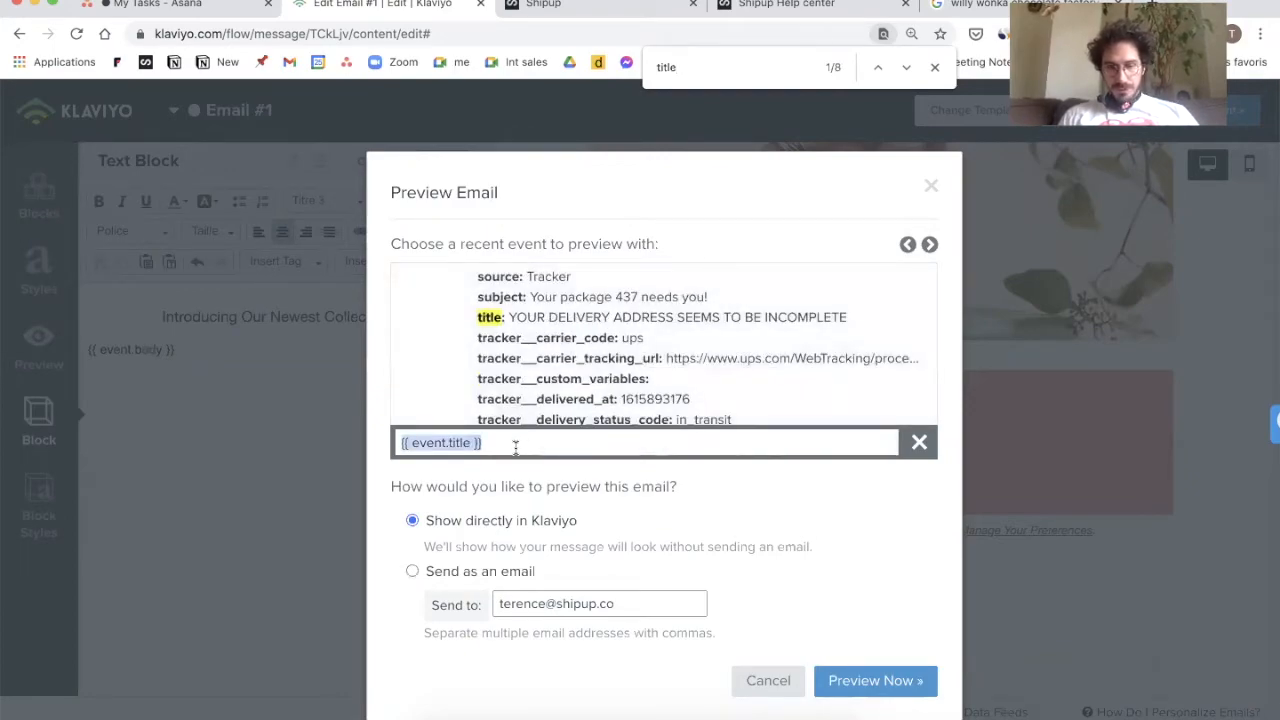
Step: Replace the "Introducing Our Newest Collection." heading in the text block with {{ event.title }}
left_click(259, 470)
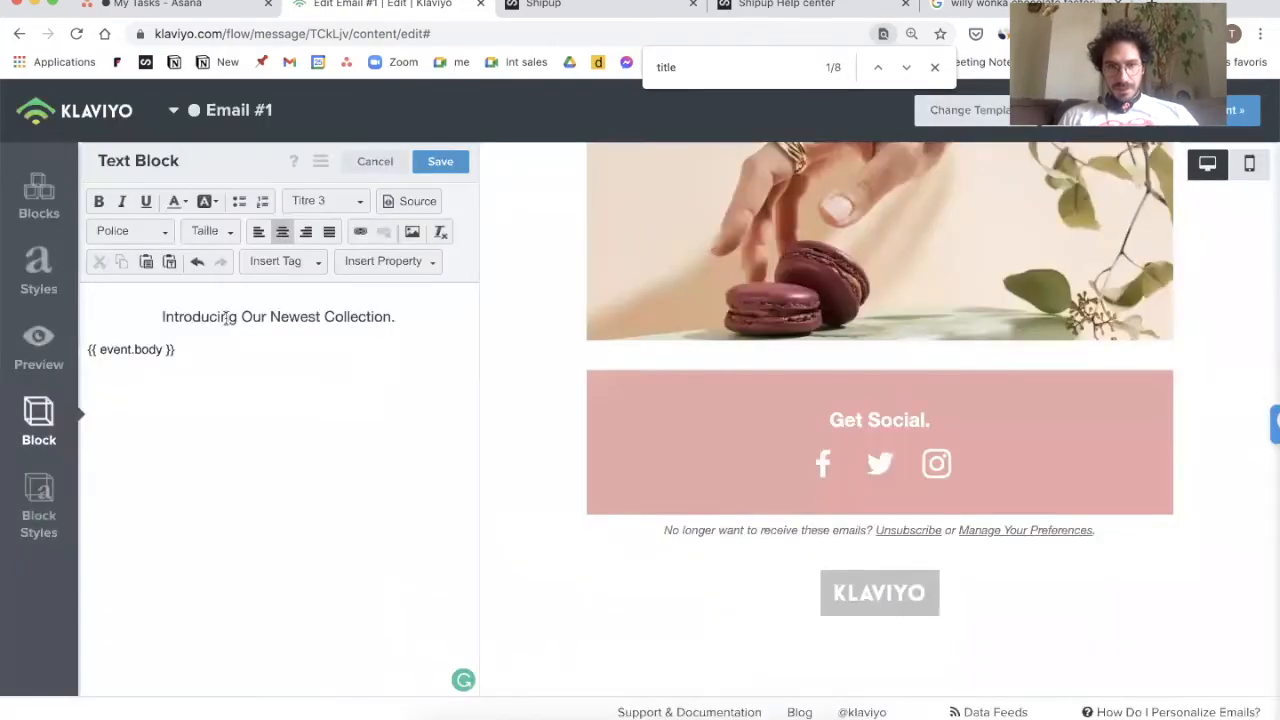
left_click_drag(162, 317, 395, 317)
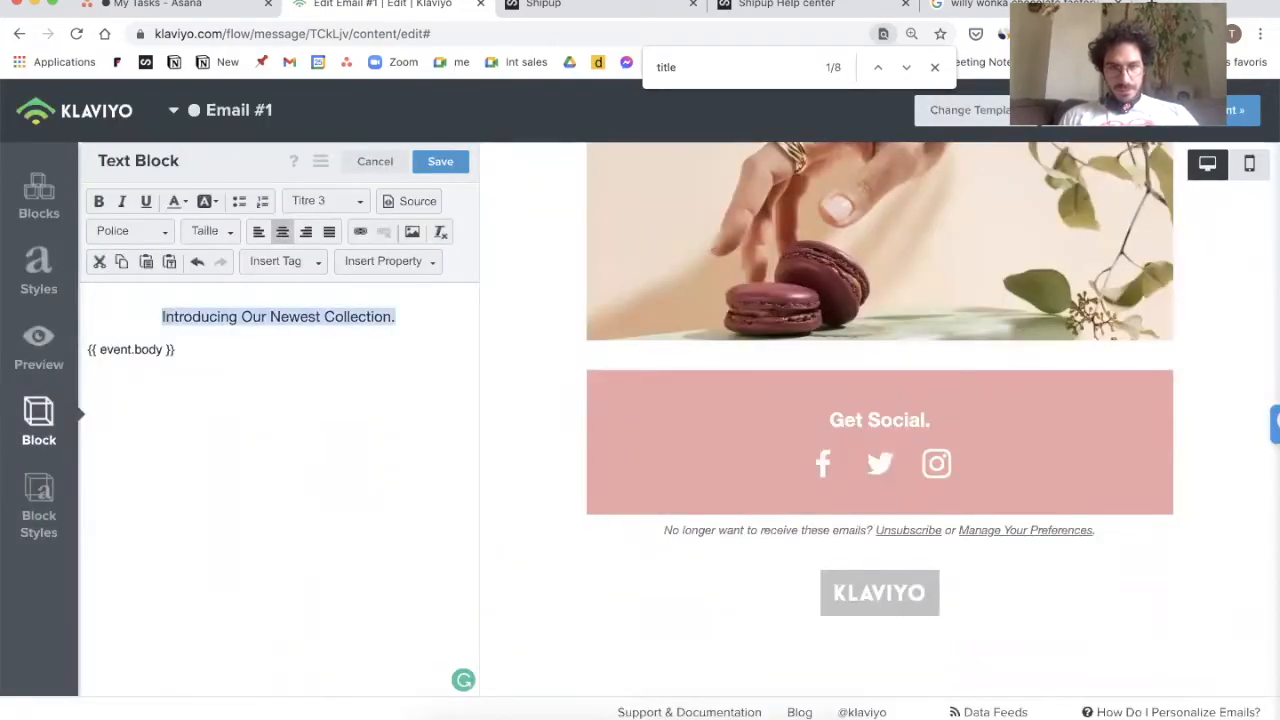
key("super+v")
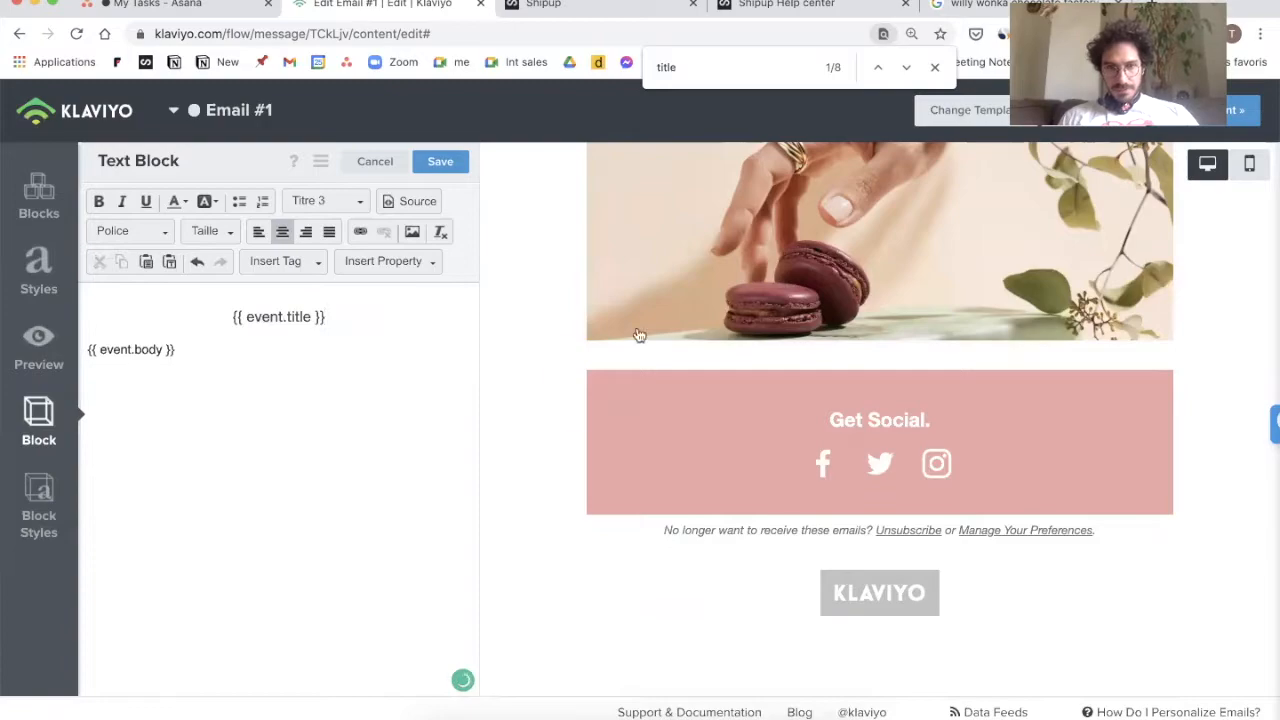
scroll(780, 399, "up", 3)
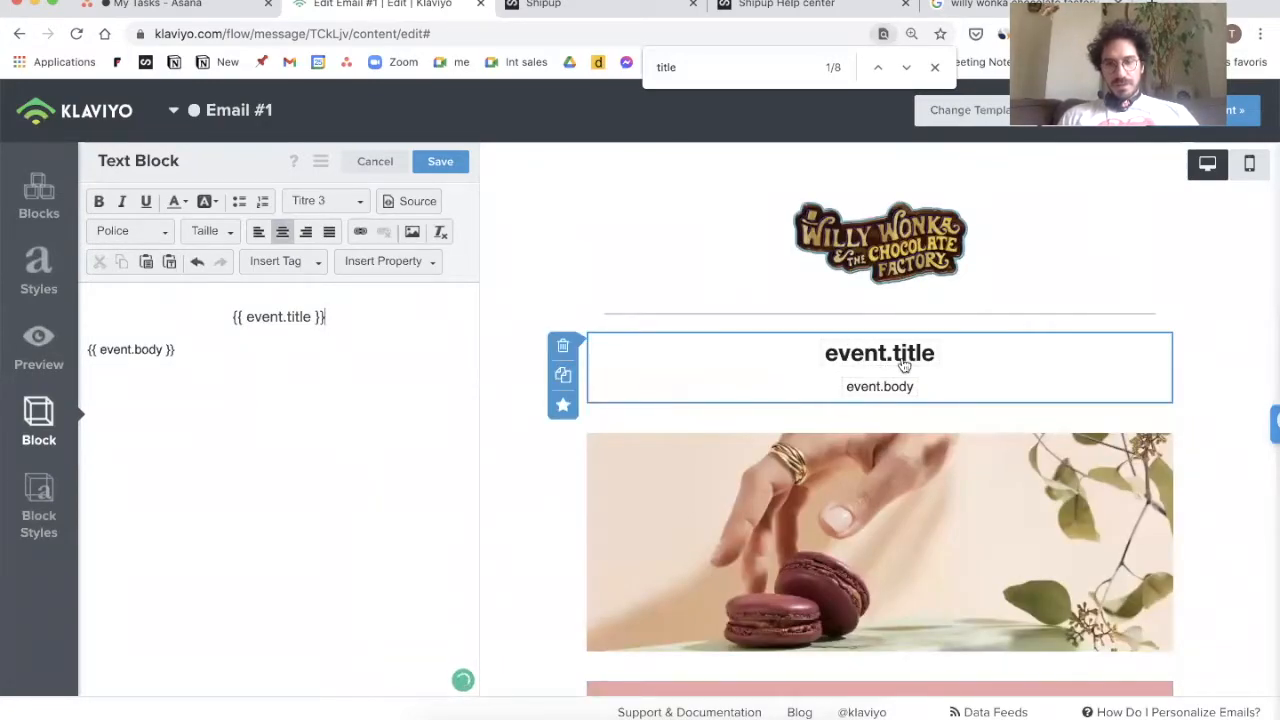
Step: Switch to Shipup and examine the Package shipped notification's email subject, title and body, plus the other notification types in the editor
left_click(584, 8)
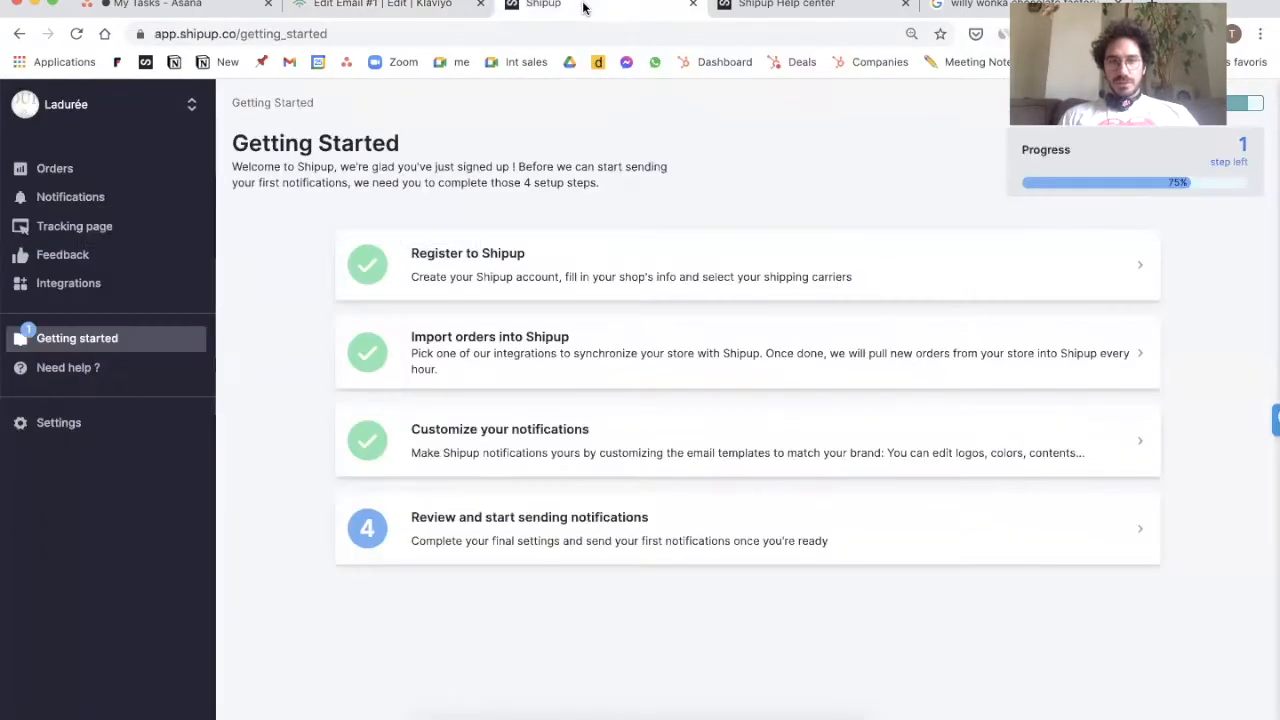
left_click(71, 200)
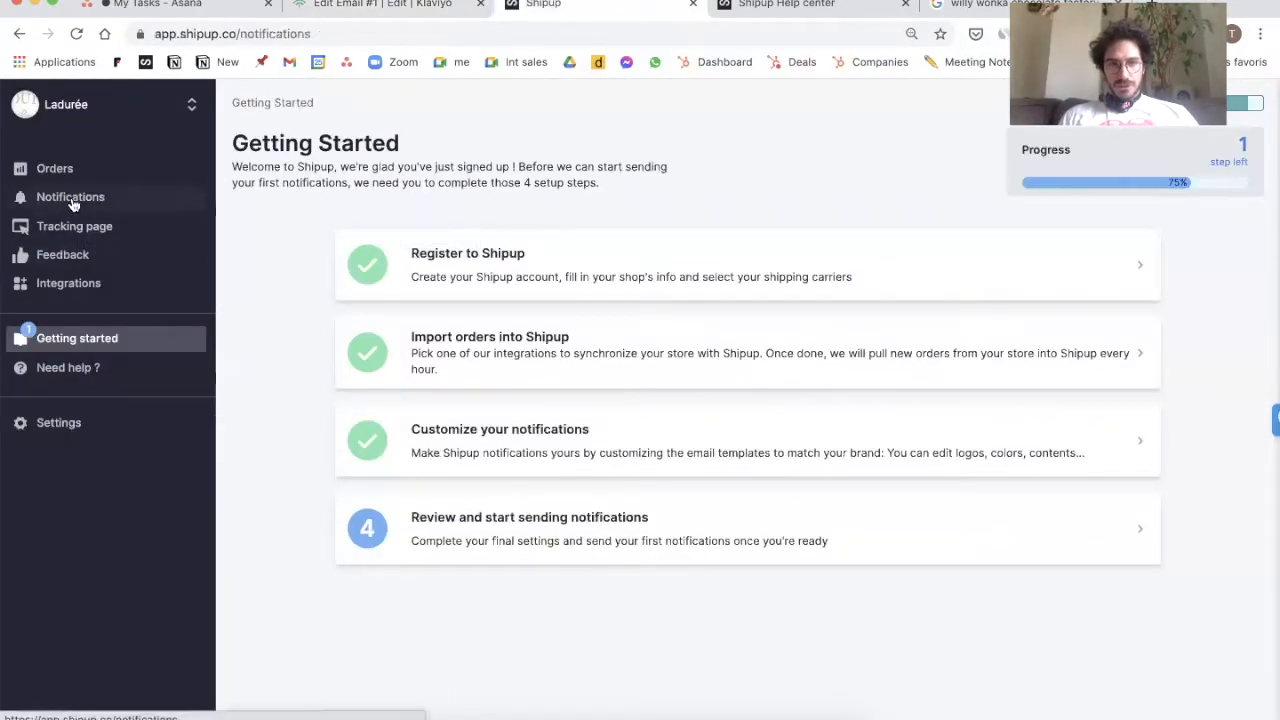
left_click(62, 232)
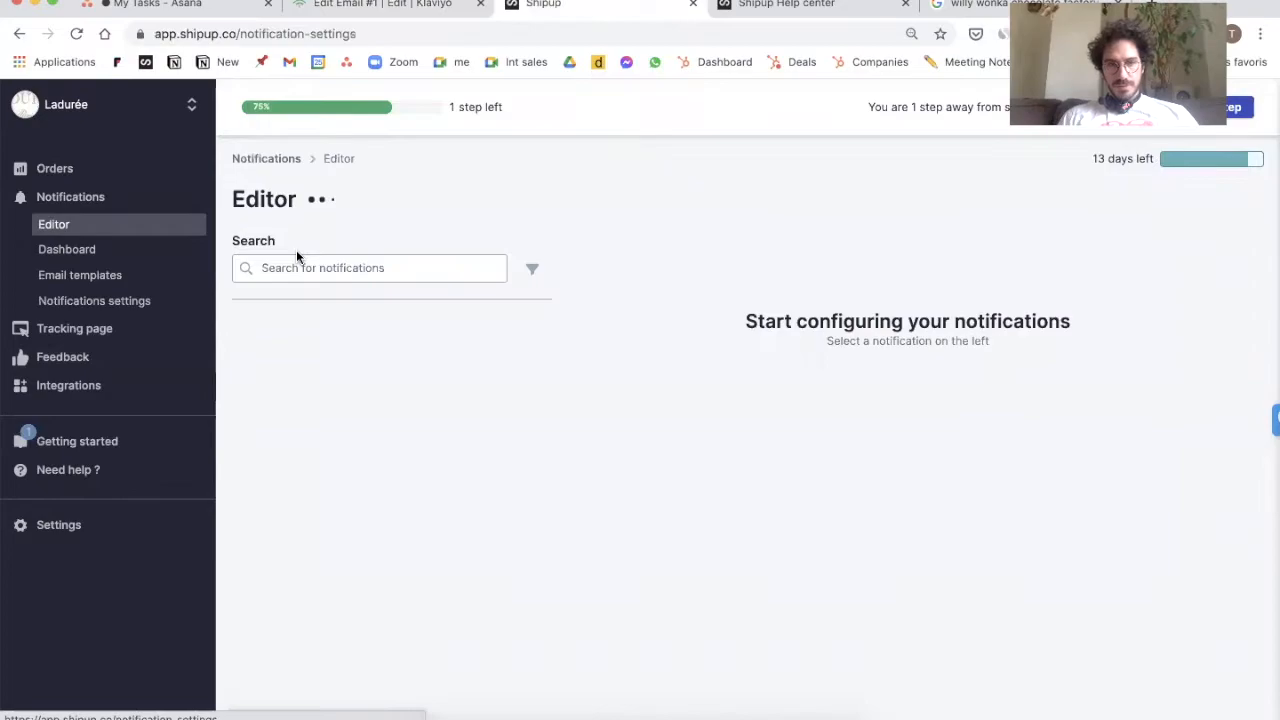
scroll(383, 355, "down", 3)
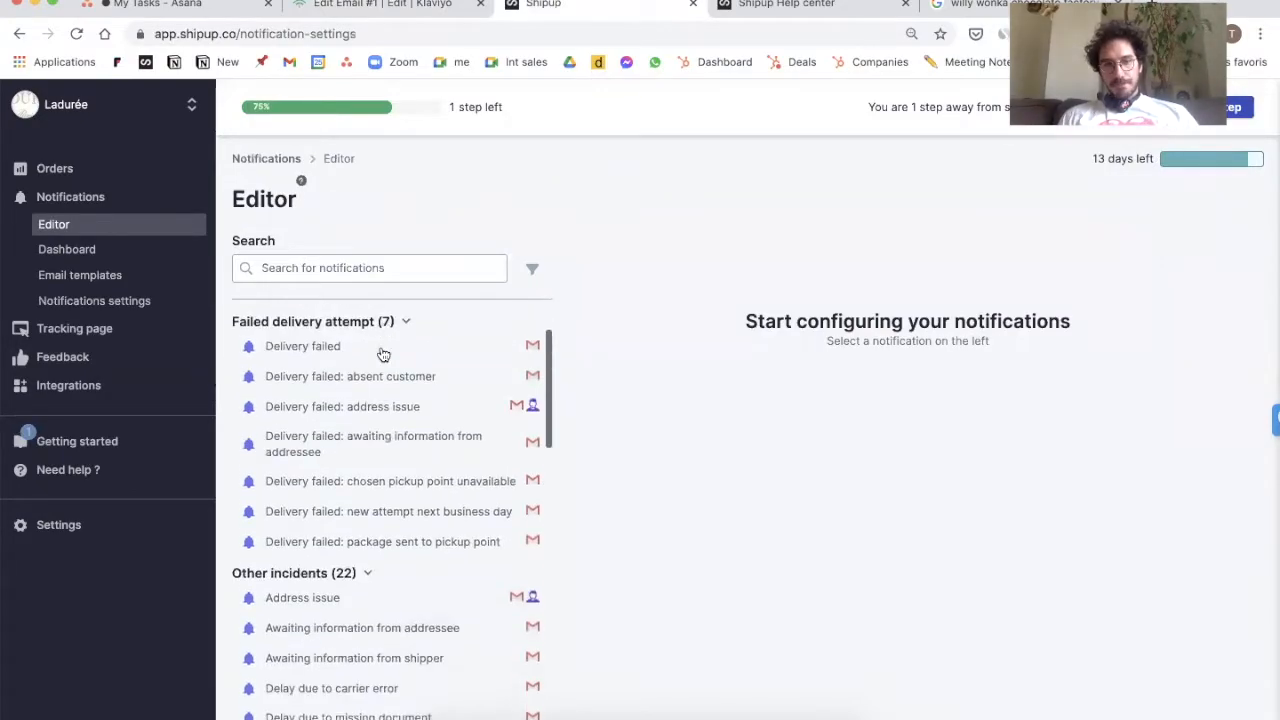
scroll(383, 354, "up", 2)
left_click(345, 338)
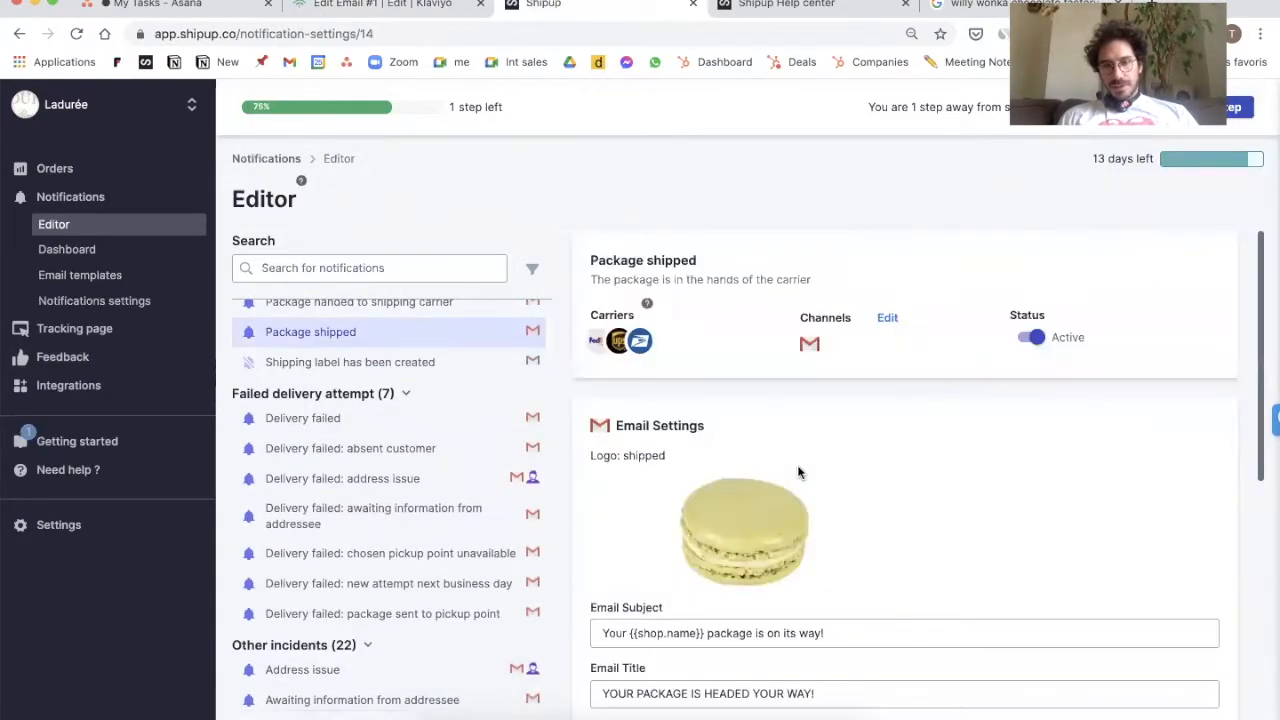
scroll(700, 430, "down", 3)
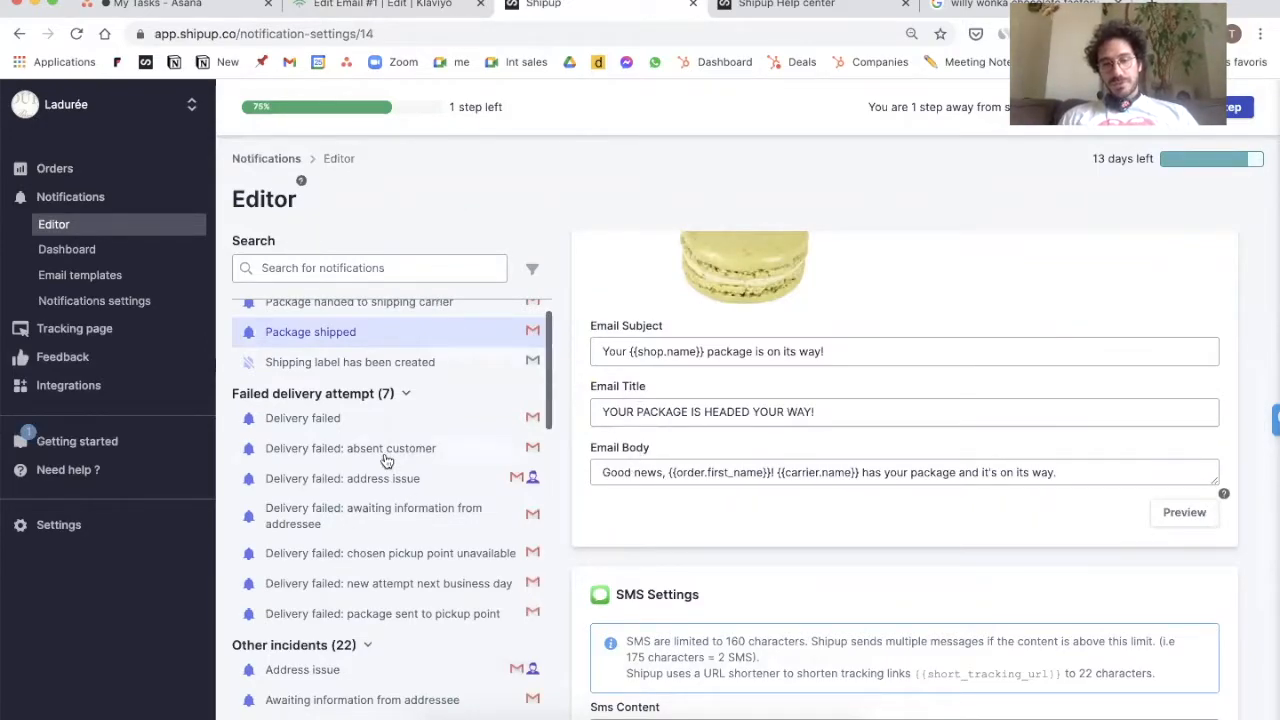
scroll(386, 457, "down", 5)
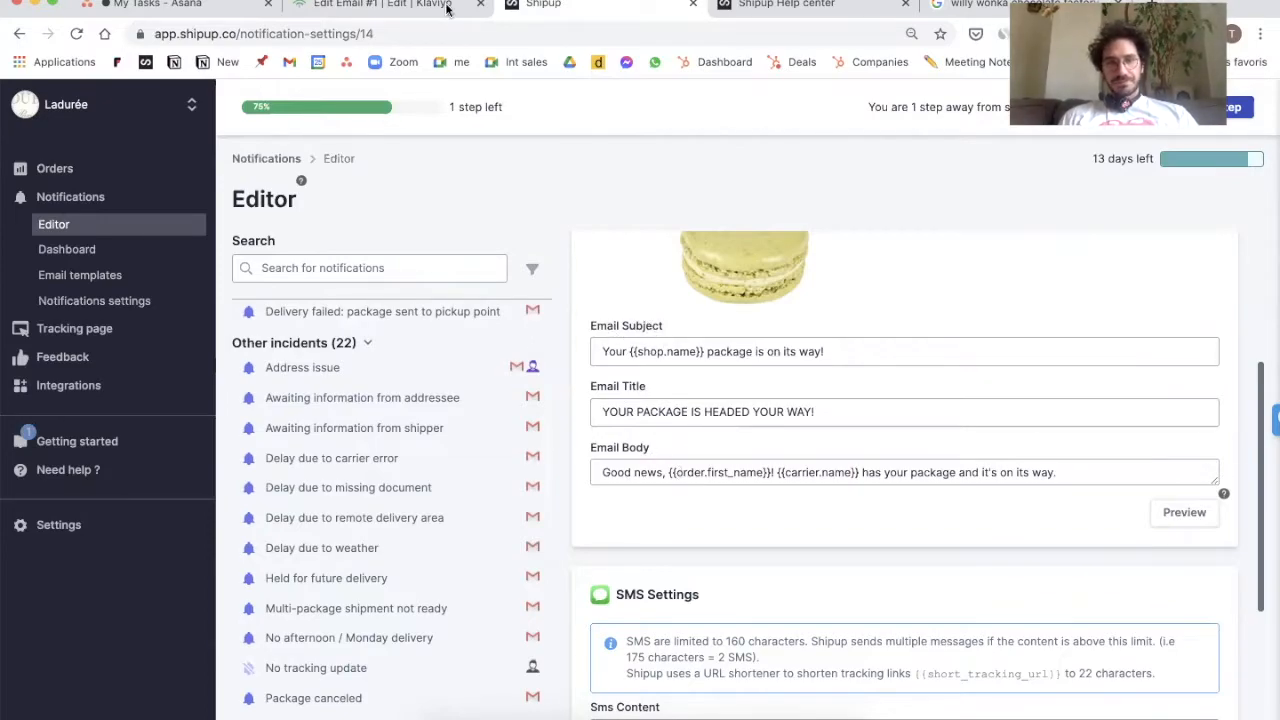
Step: Switch back to Klaviyo and preview the email directly in Klaviyo with the selected event
left_click(408, 6)
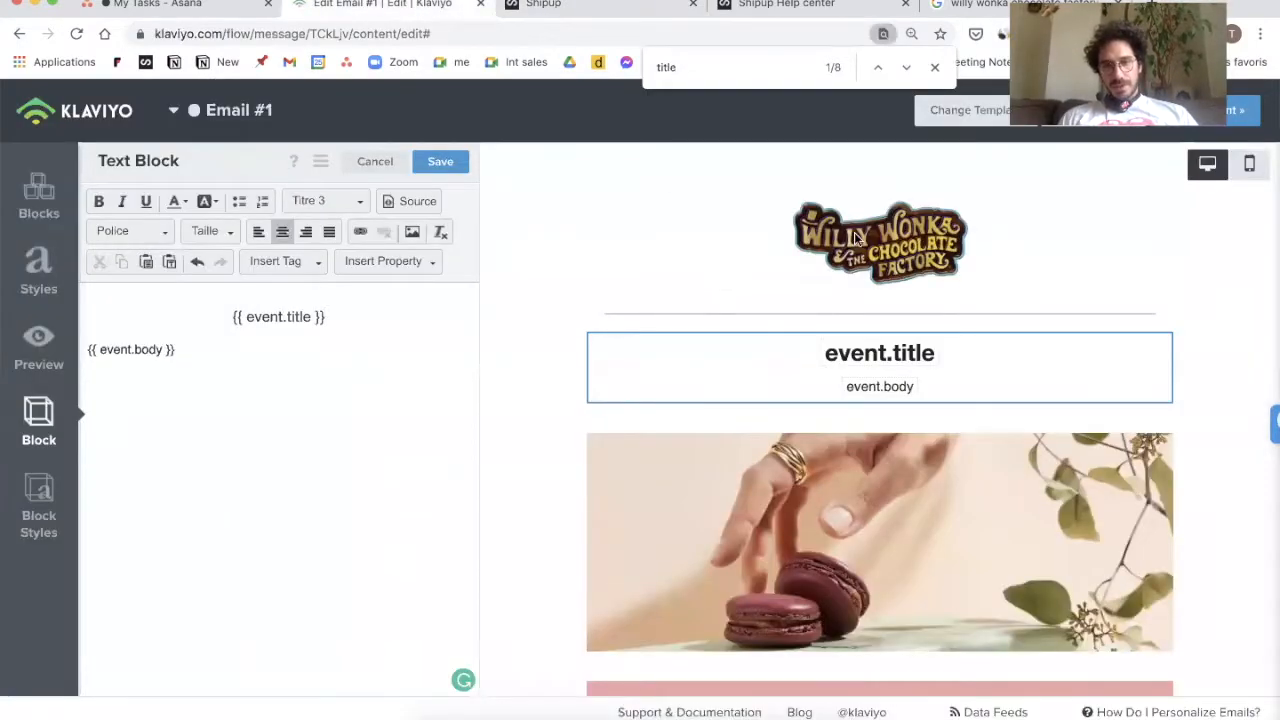
left_click(45, 352)
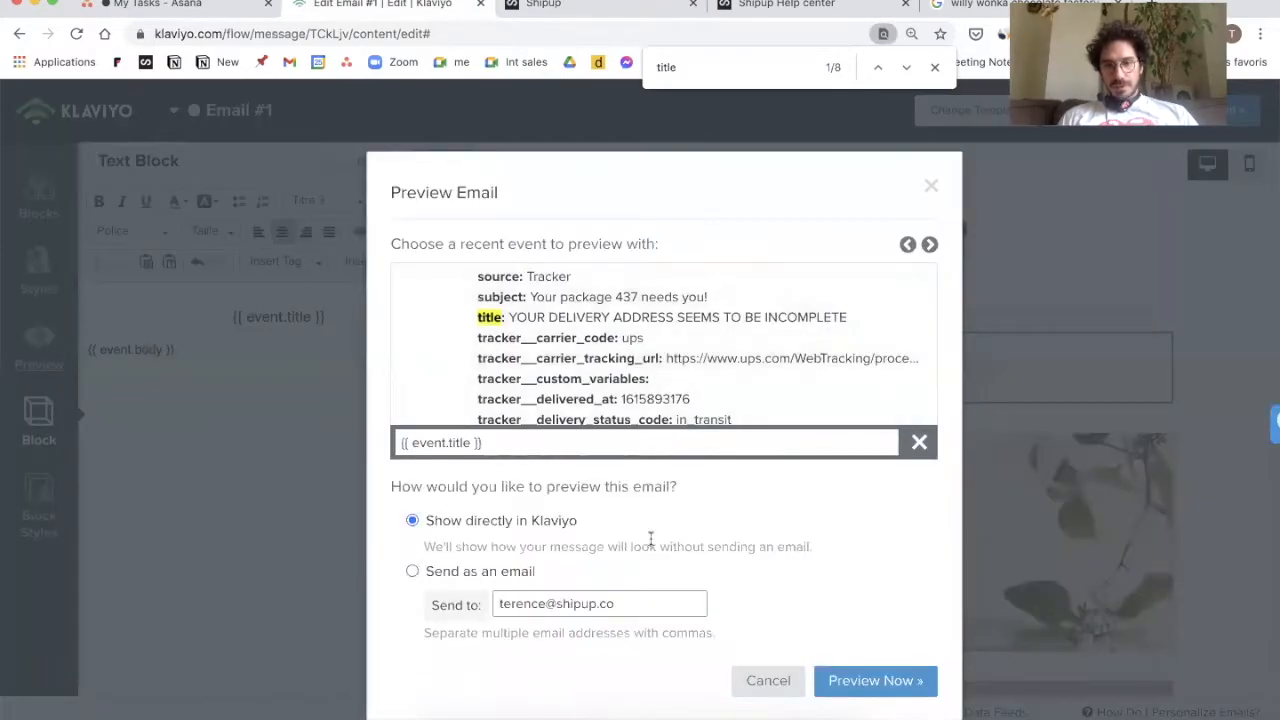
left_click(877, 665)
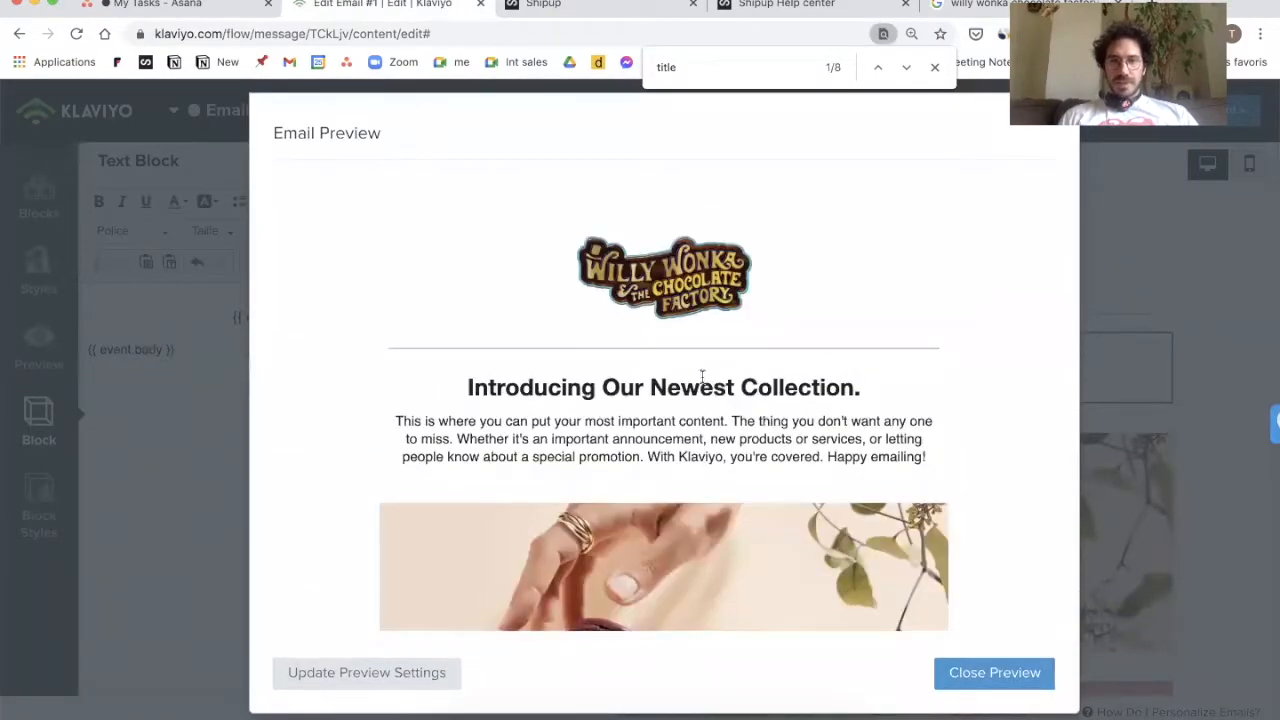
scroll(702, 378, "down", 1)
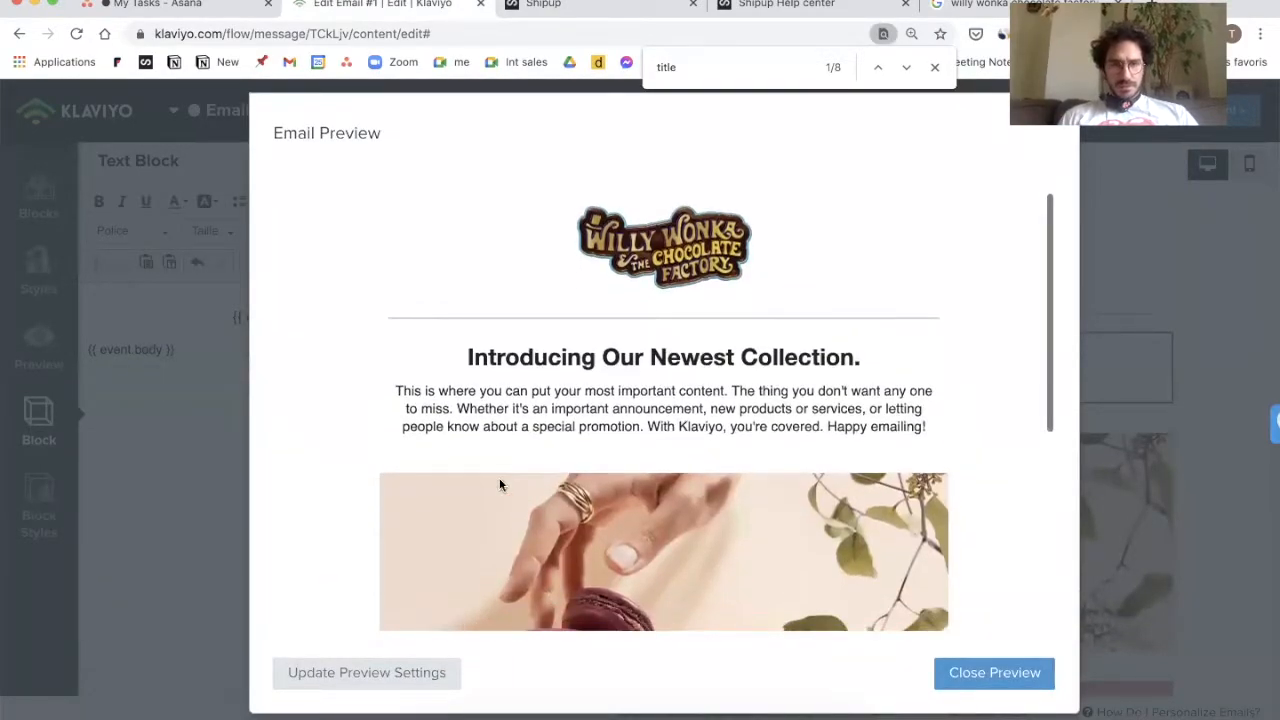
Step: Close the preview, save the text block and generate a new email preview with the same event
left_click(118, 445)
left_click(445, 162)
left_click(38, 345)
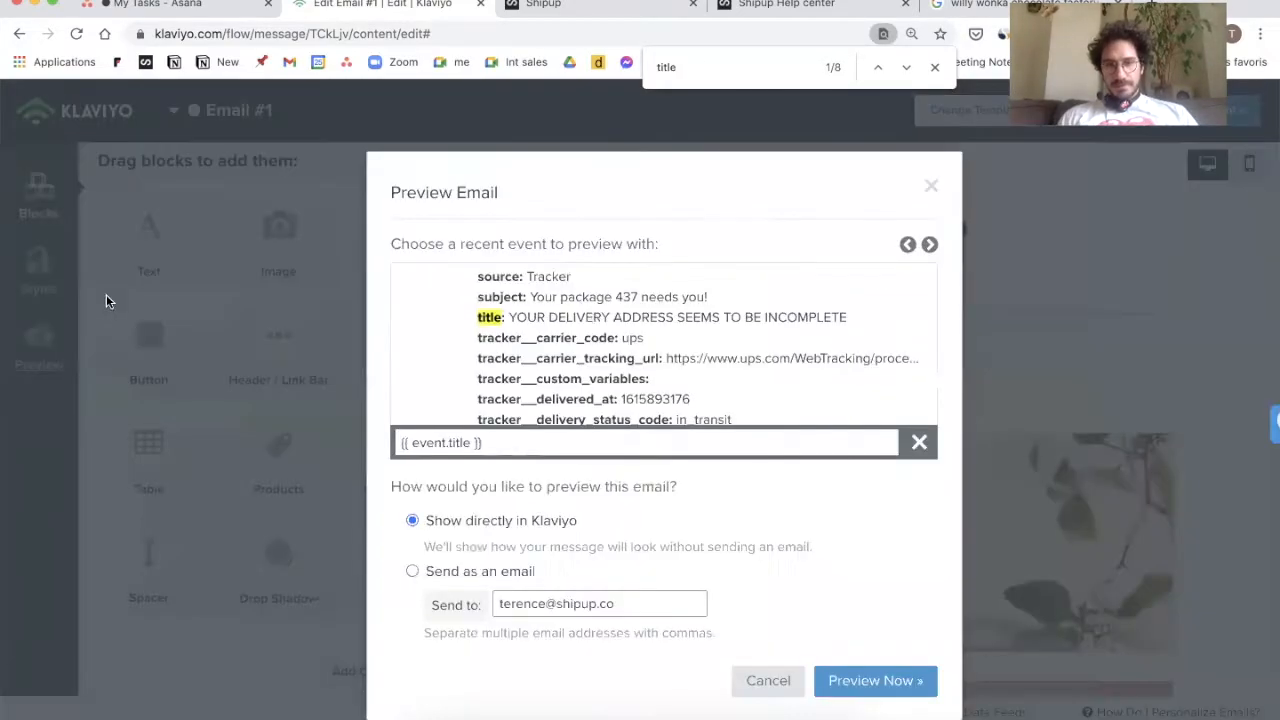
left_click(860, 680)
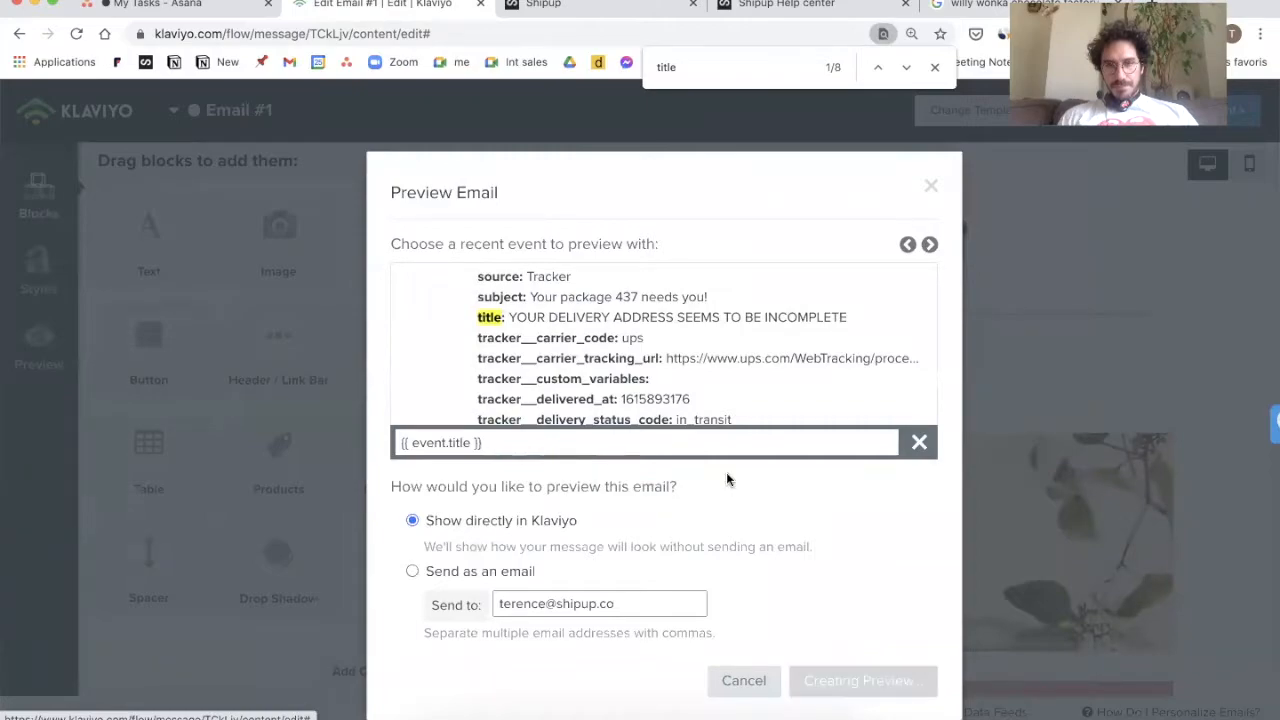
Step: Close the email preview and add a "Hello" line above {{ event.body }} in the text block
scroll(490, 425, "down", 2)
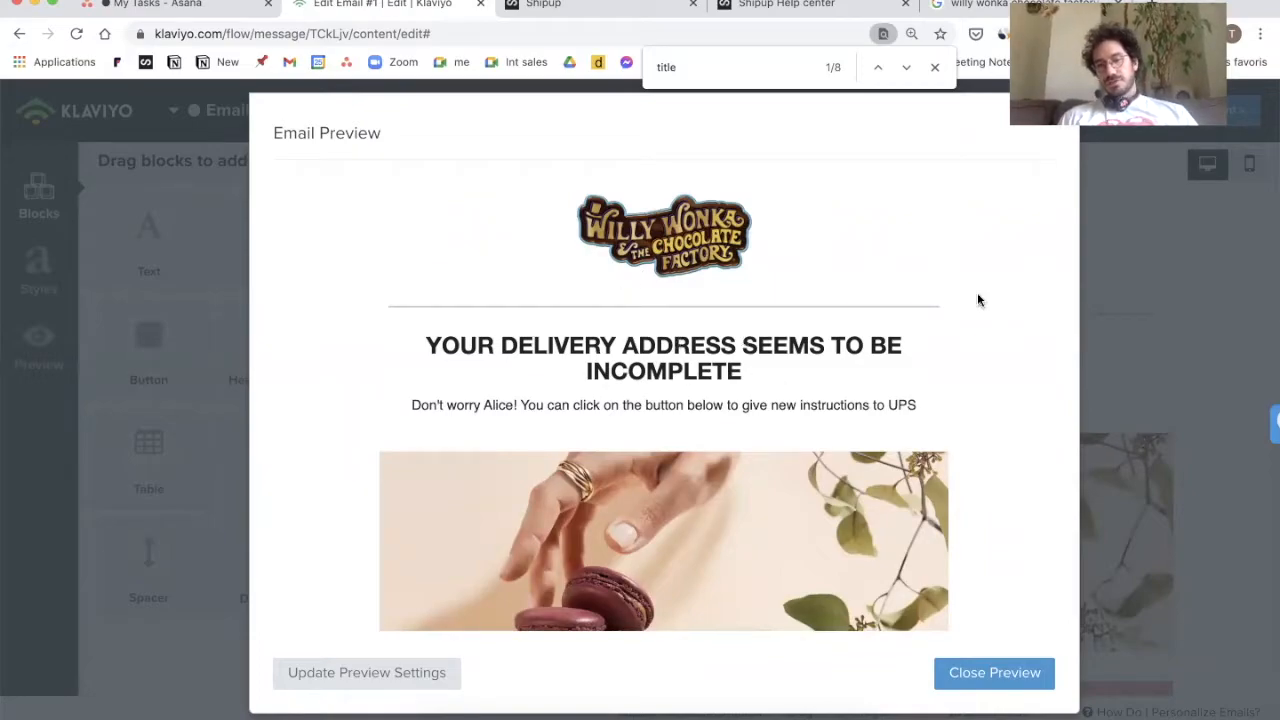
left_click(1112, 299)
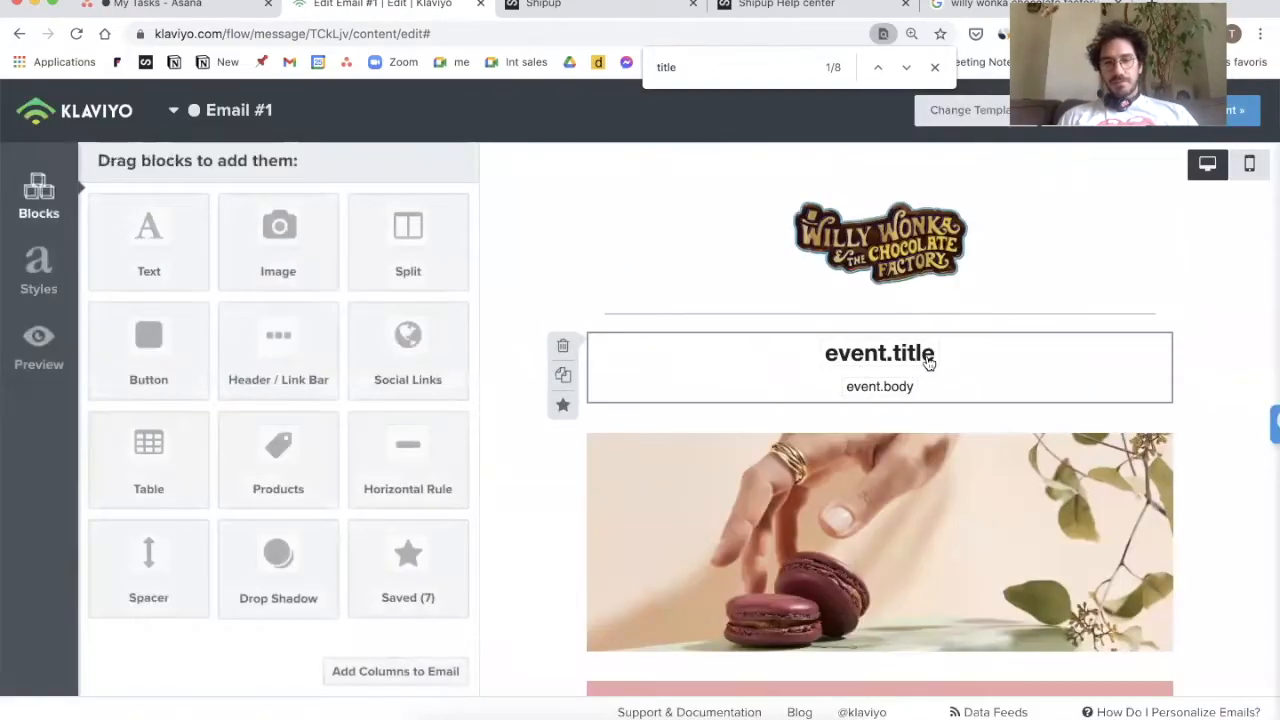
left_click(965, 370)
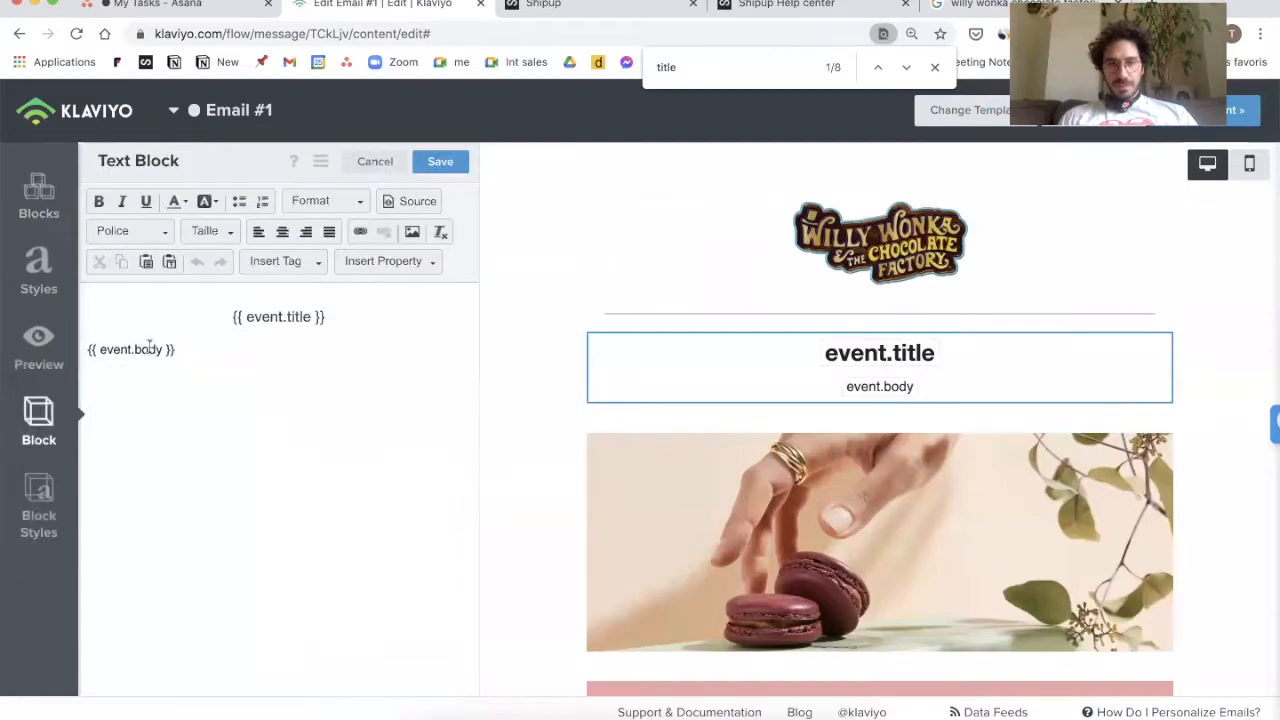
left_click(227, 343)
key("Return")
key("Return")
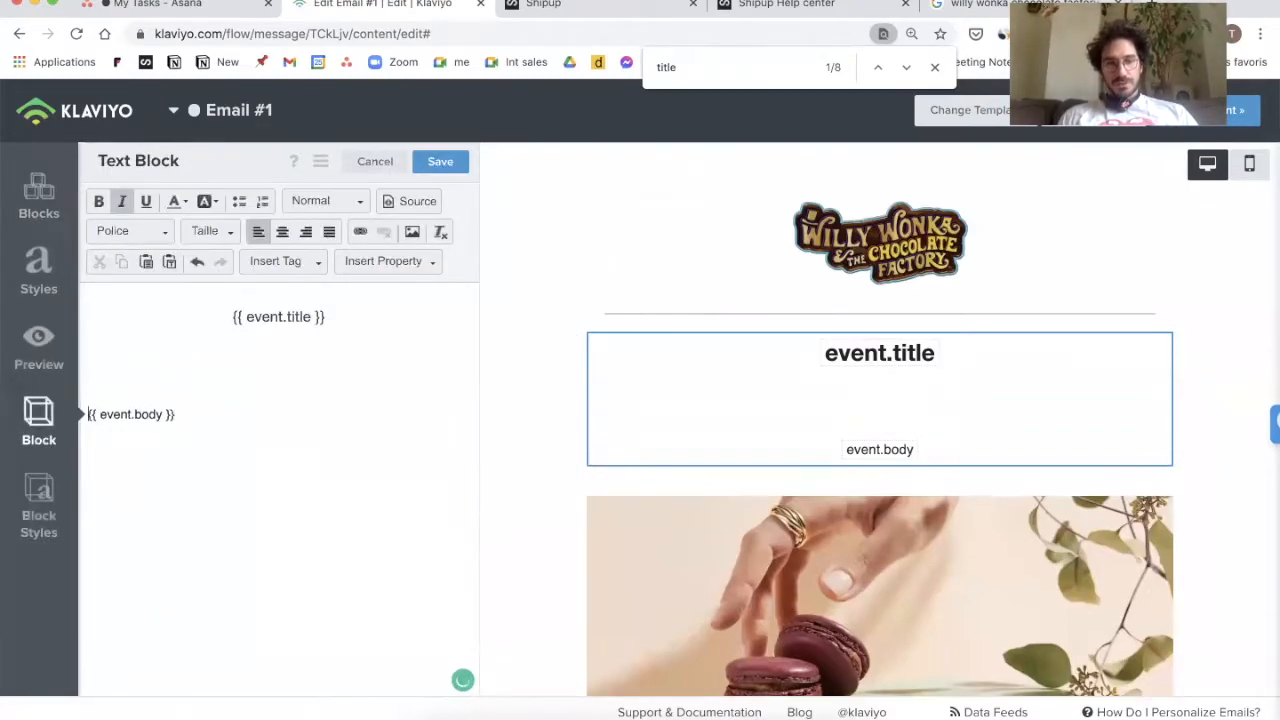
type("Hello")
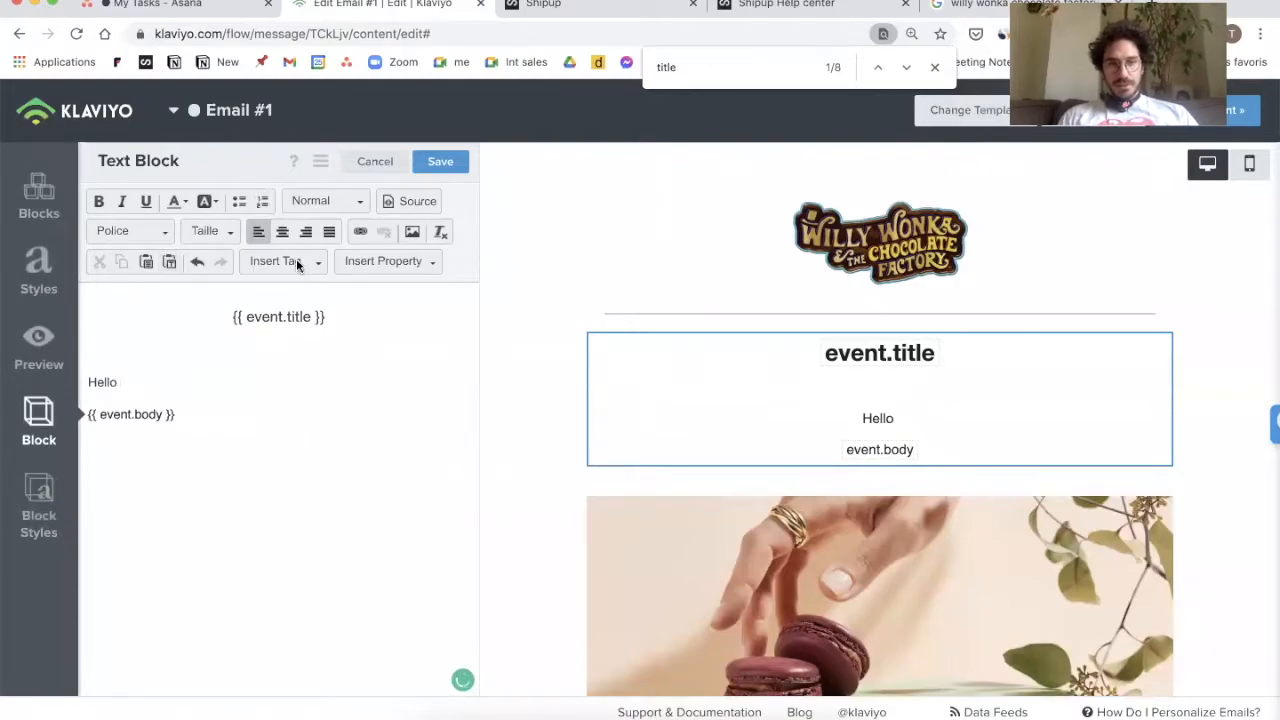
Step: Find order__first_name in the preview event's data and insert {{ event.order__first_name }}, followed by a comma, after "Hello"
left_click(45, 356)
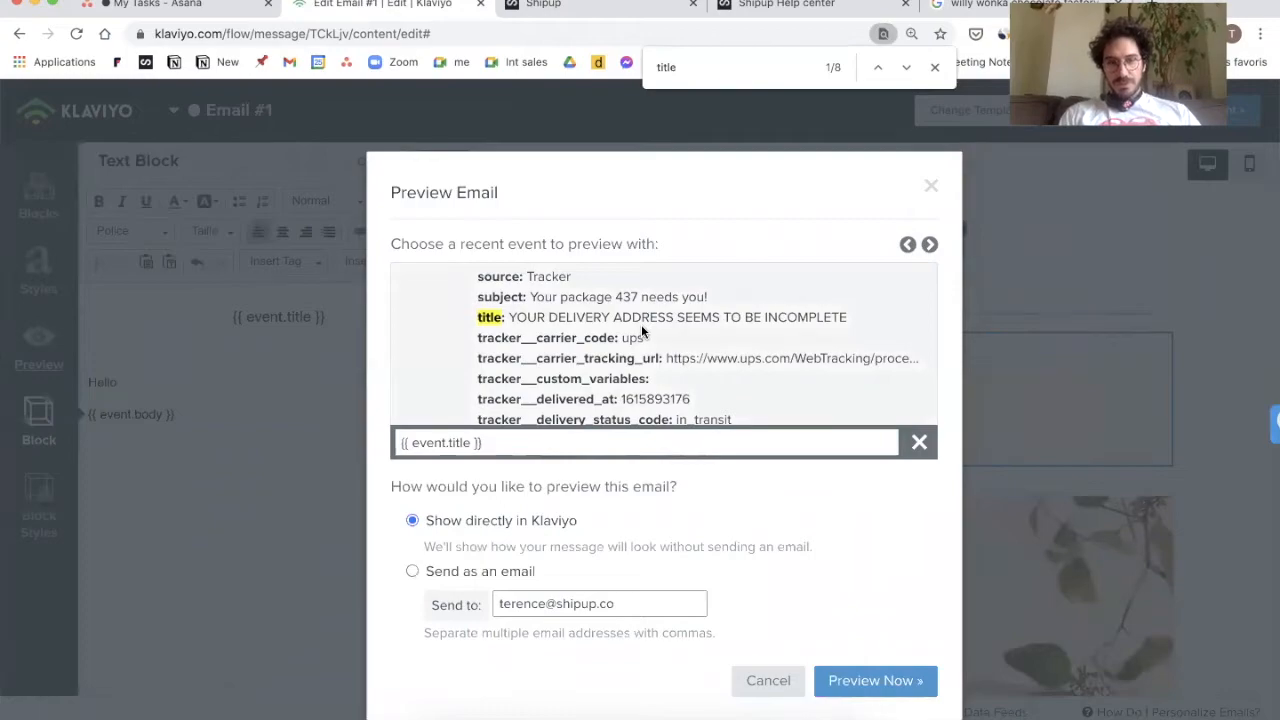
key("ctrl+f")
type("first")
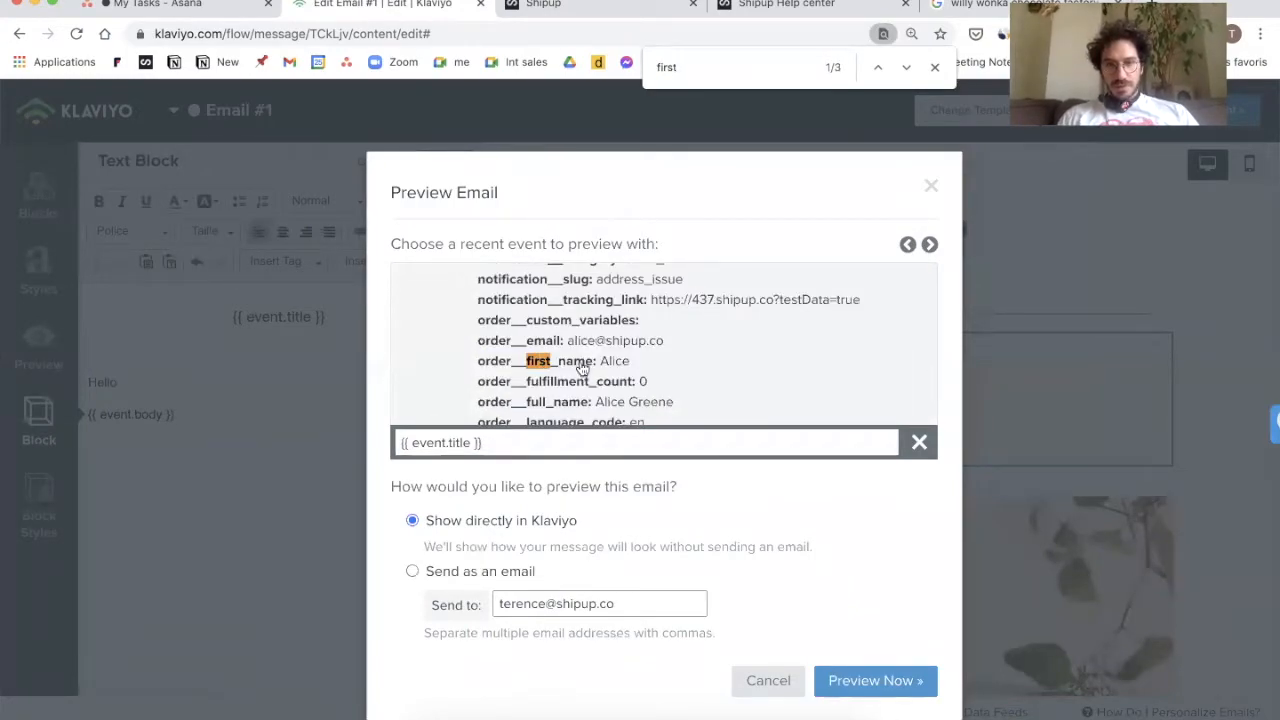
left_click(582, 369)
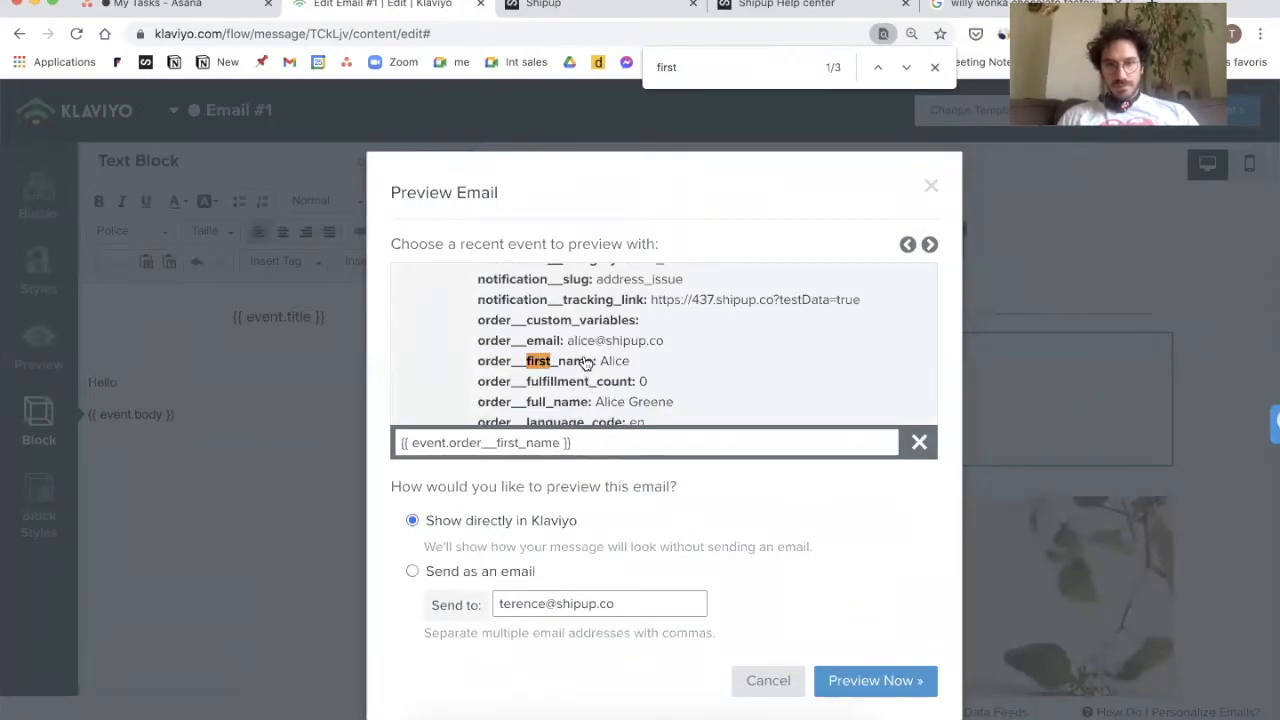
triple_click(577, 443)
key("super+c")
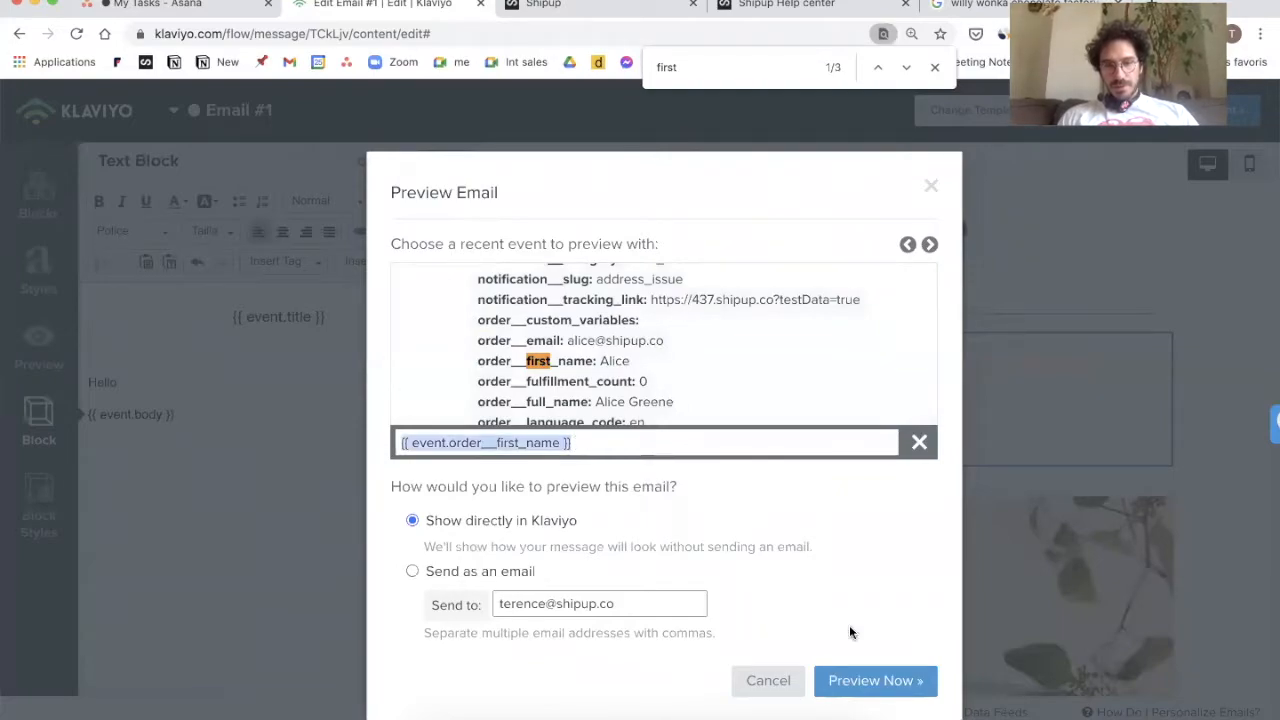
left_click(179, 515)
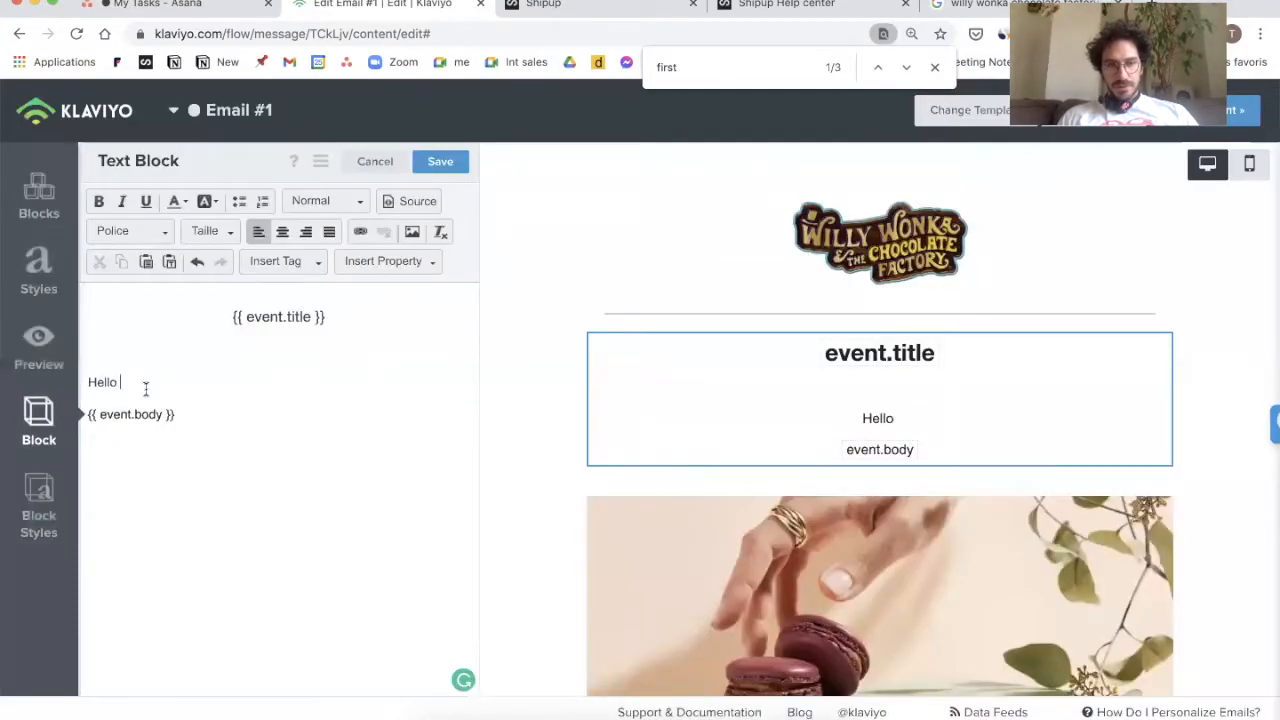
key("super+v")
type(",")
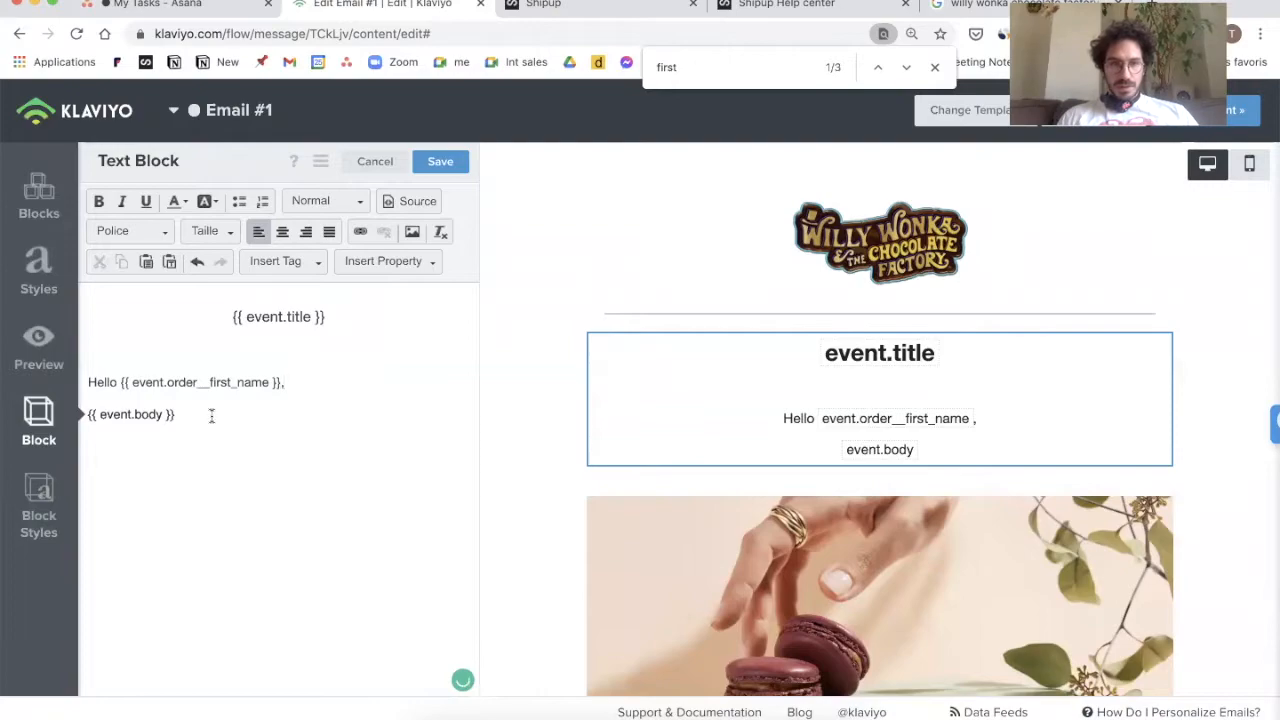
Step: Add the line "If you have any question, please have a look on our FAQ" below {{ event.body }}
left_click(228, 452)
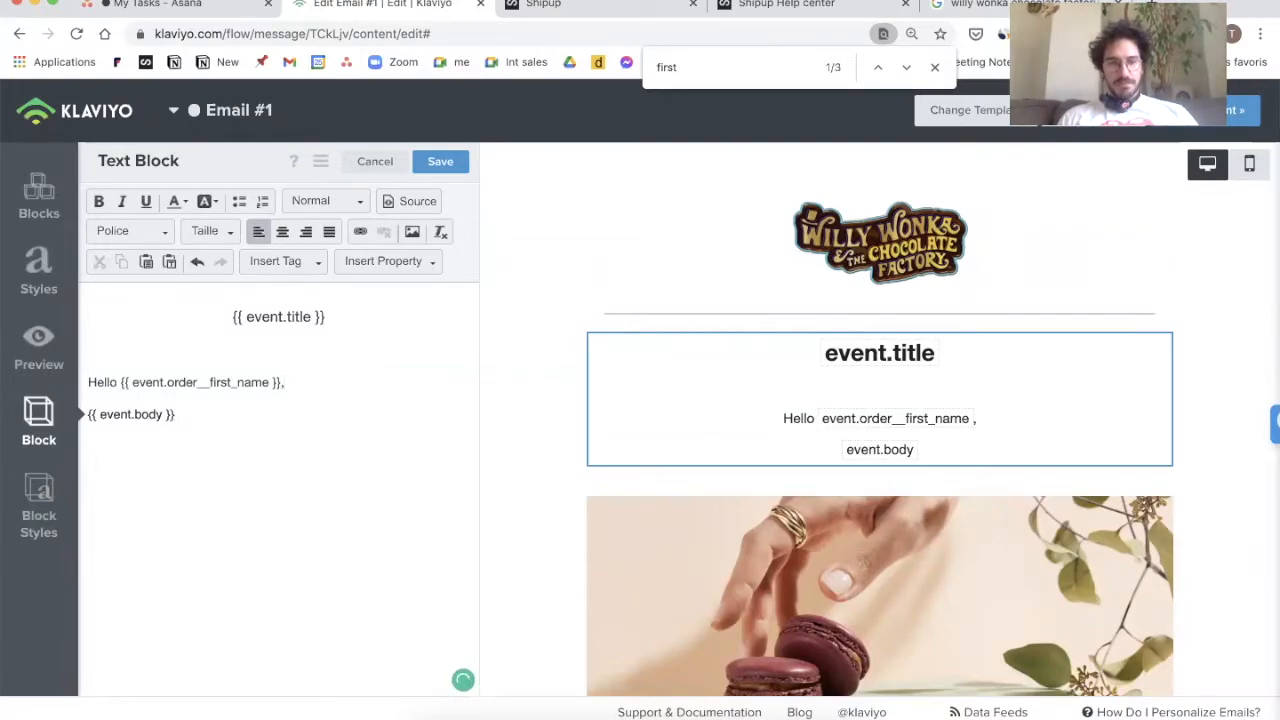
key("Return")
key("Return")
key("BackSpace")
type("If you")
key("BackSpace")
key("BackSpace")
key("BackSpace")
type("you have any ")
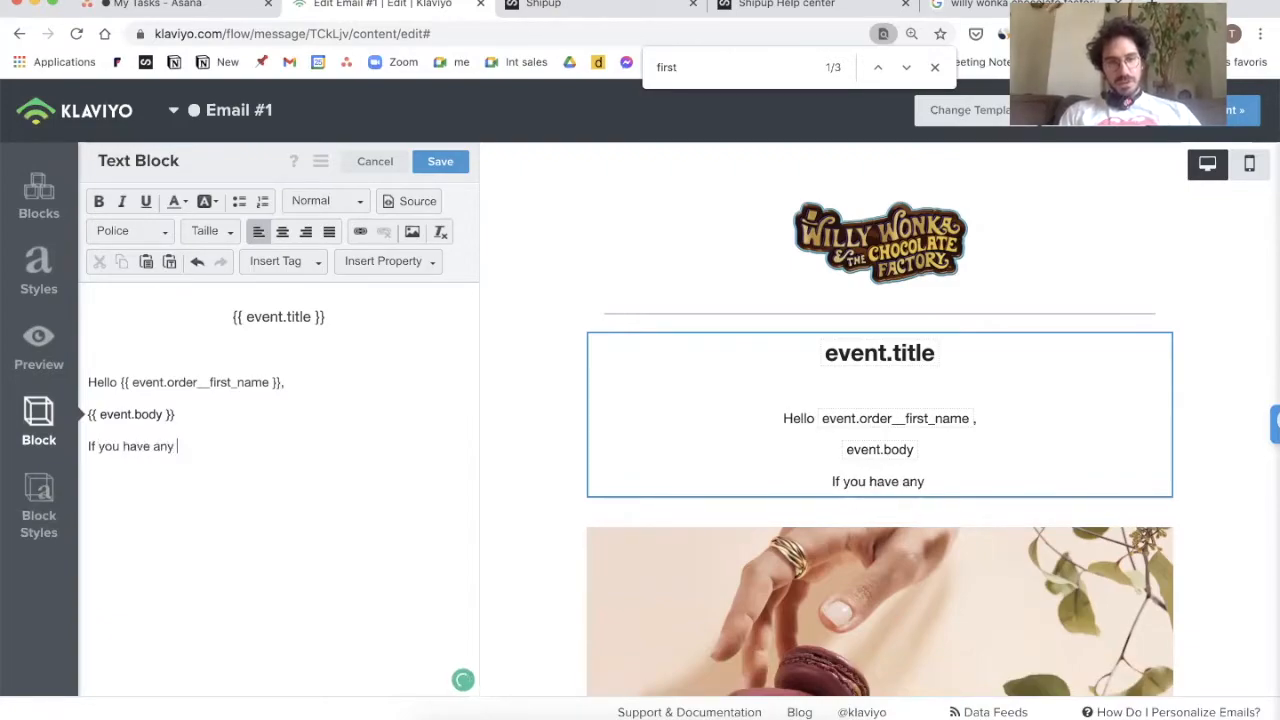
type("question, plea")
key("BackSpace")
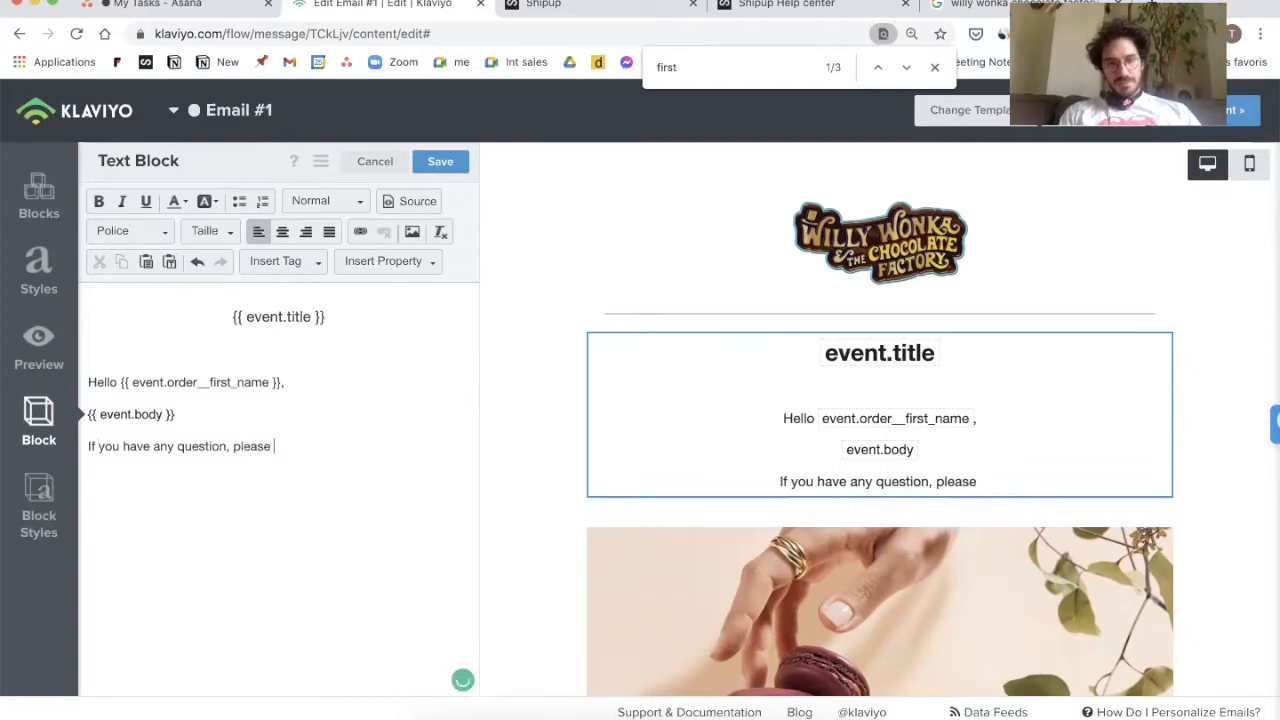
type("have a loo")
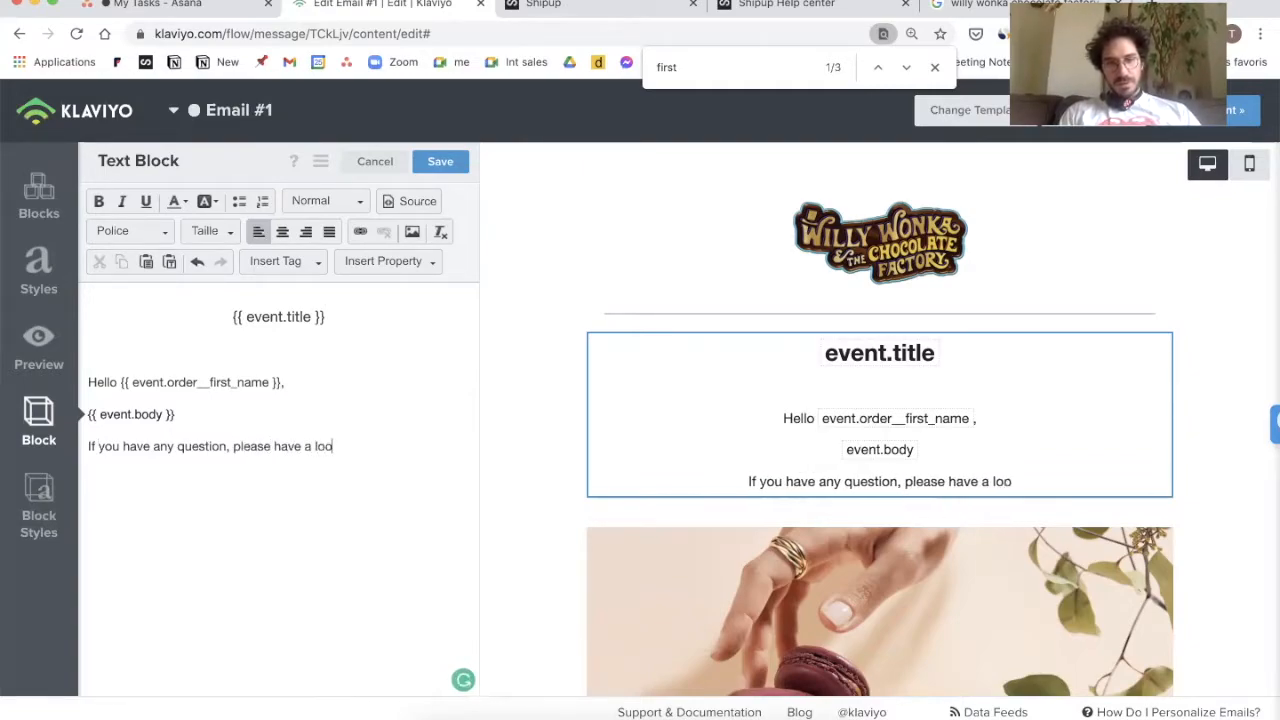
type("k on our FAQ")
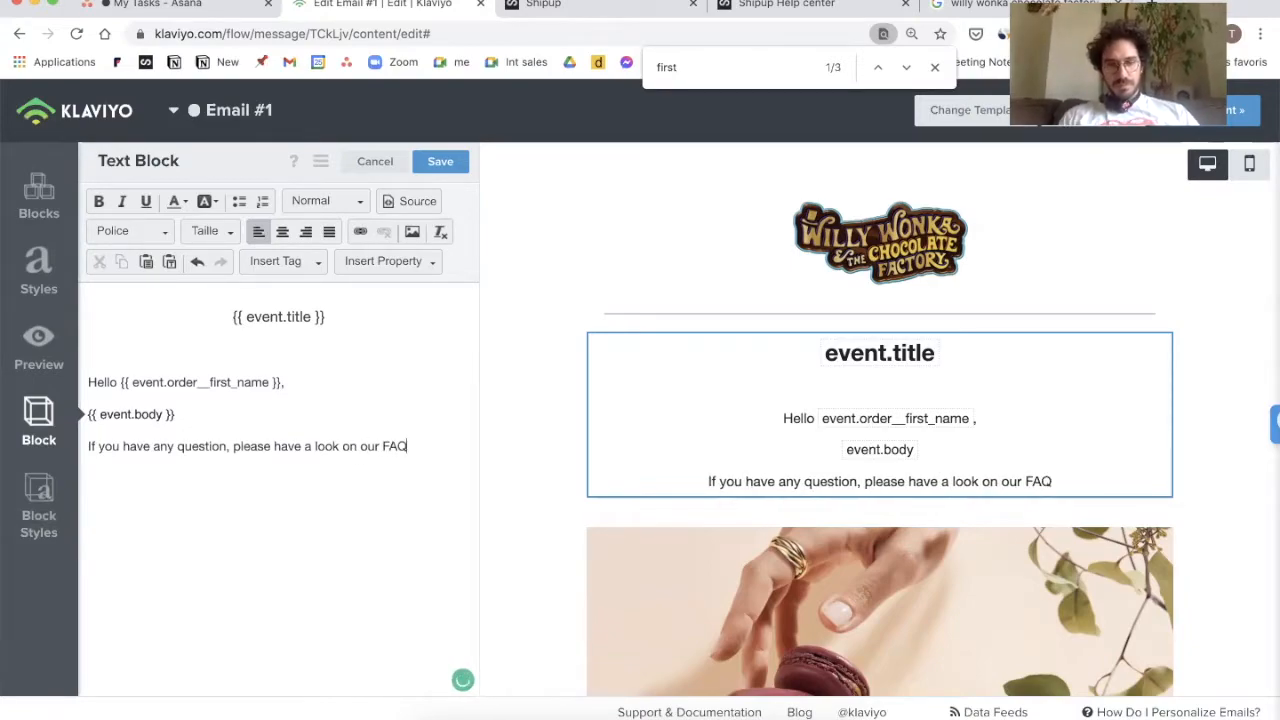
Step: Start a hyperlink on the word FAQ and enter faq.com as its URL
key("alt+shift+Left")
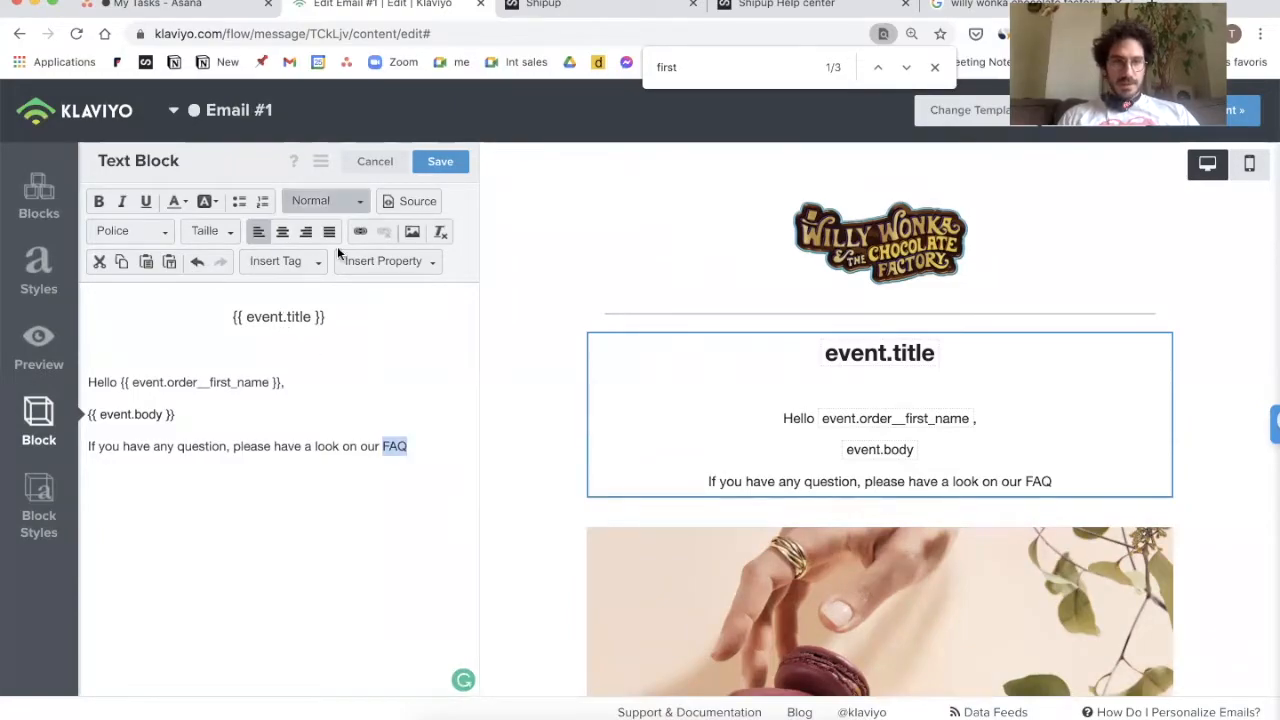
left_click(361, 232)
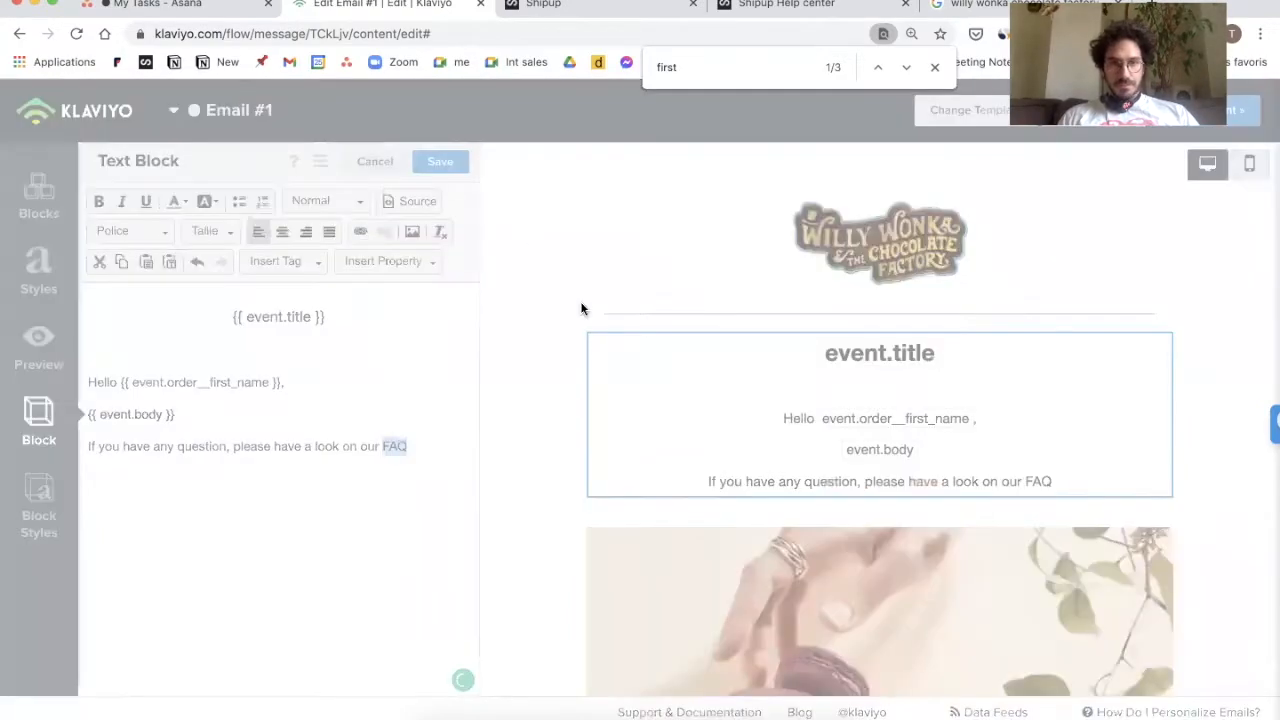
type("faq.xo")
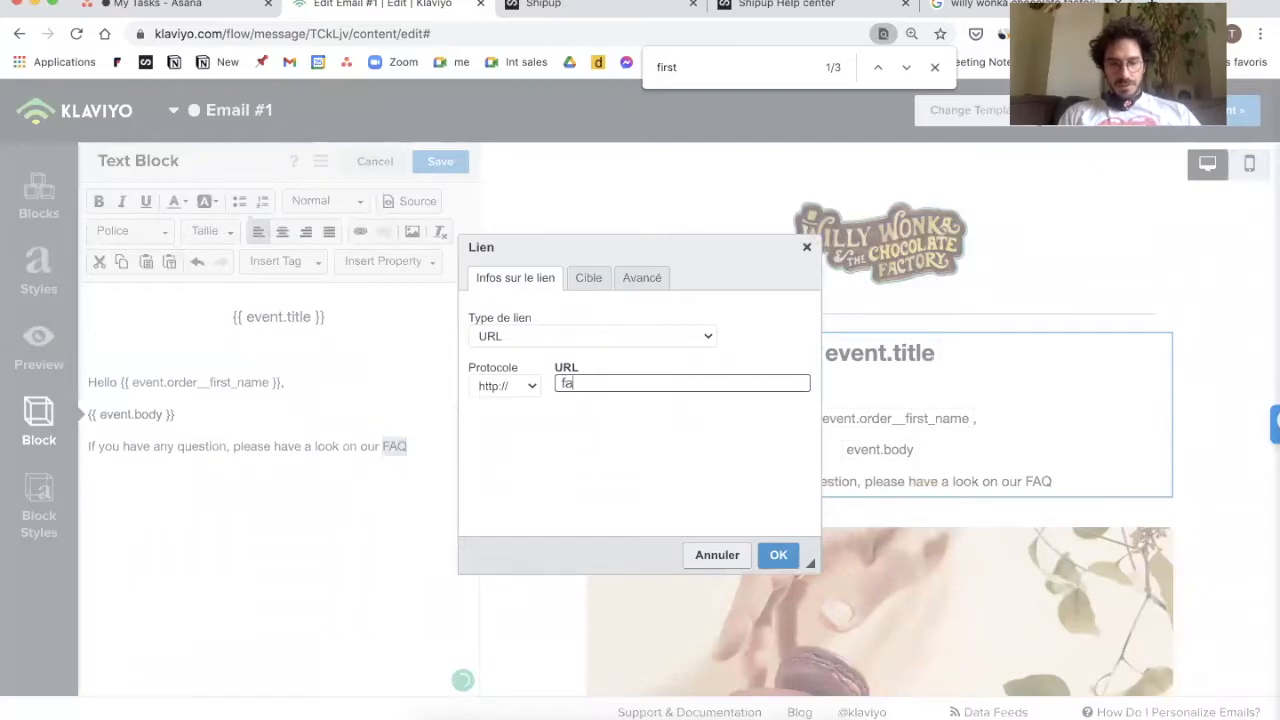
key("BackSpace")
key("BackSpace")
type("com")
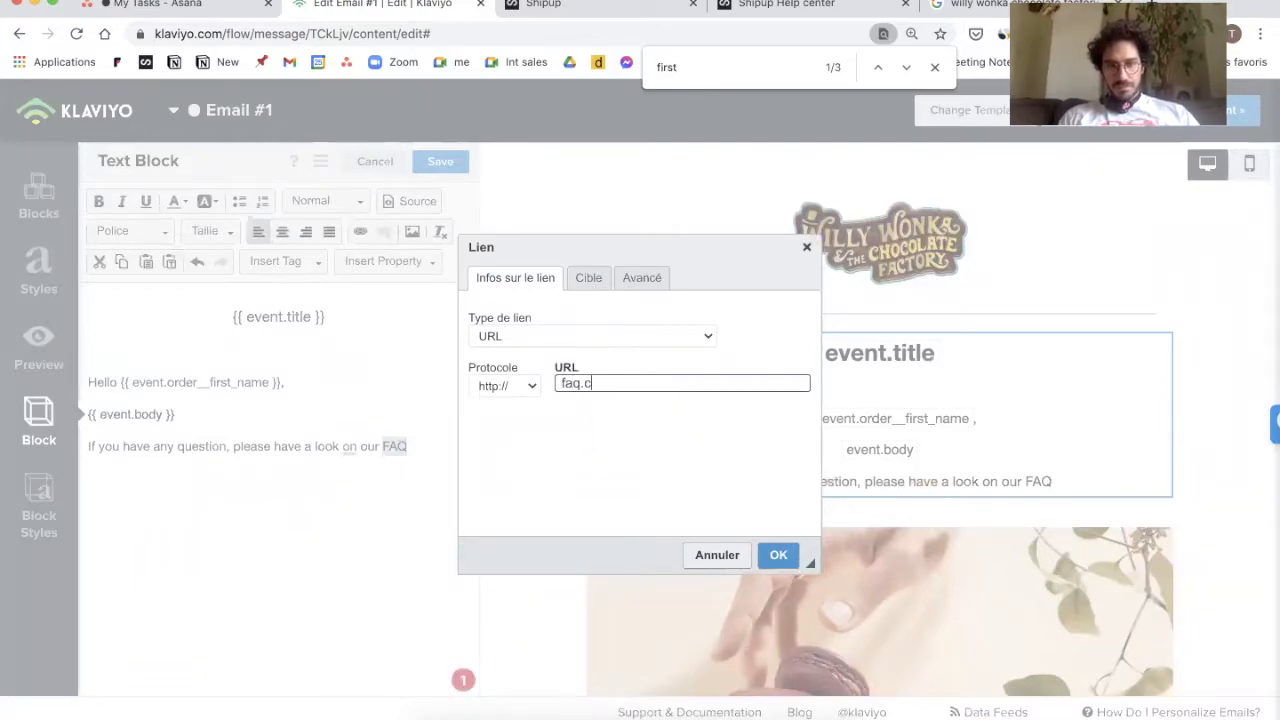
left_click(805, 6)
left_click(508, 12)
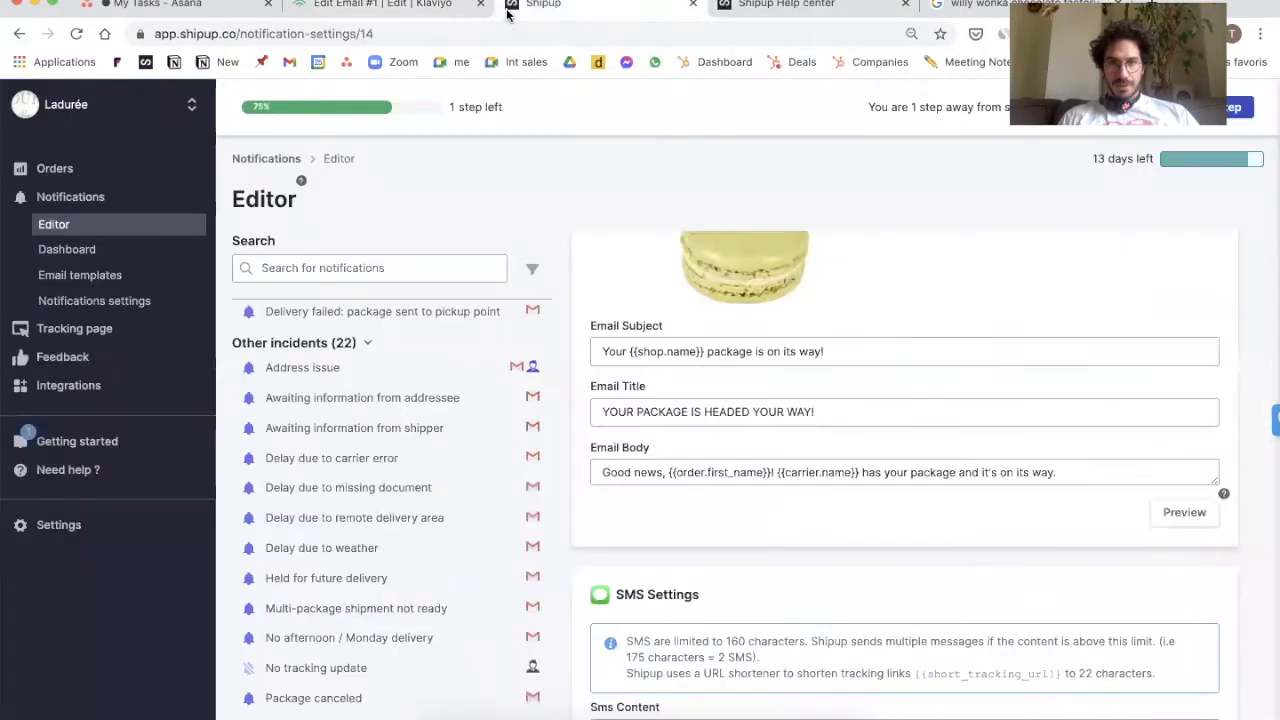
left_click(755, 5)
left_click(495, 36)
key("ctrl+c")
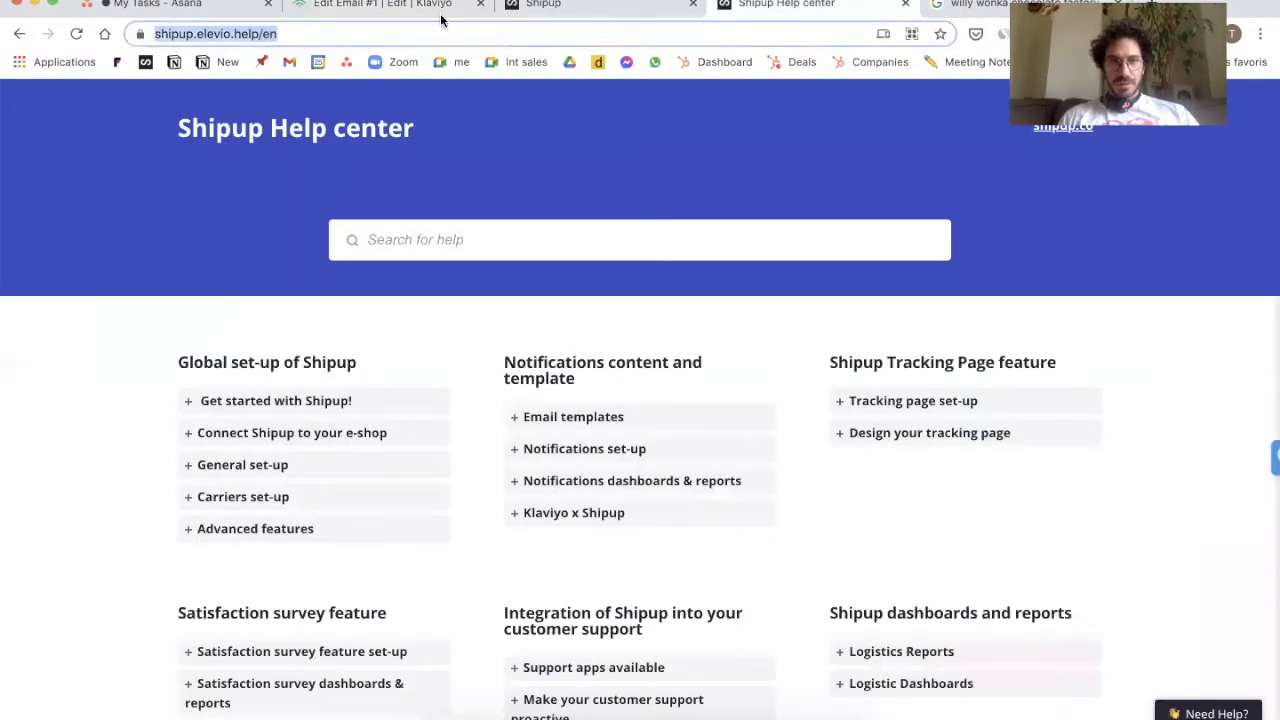
left_click(395, 6)
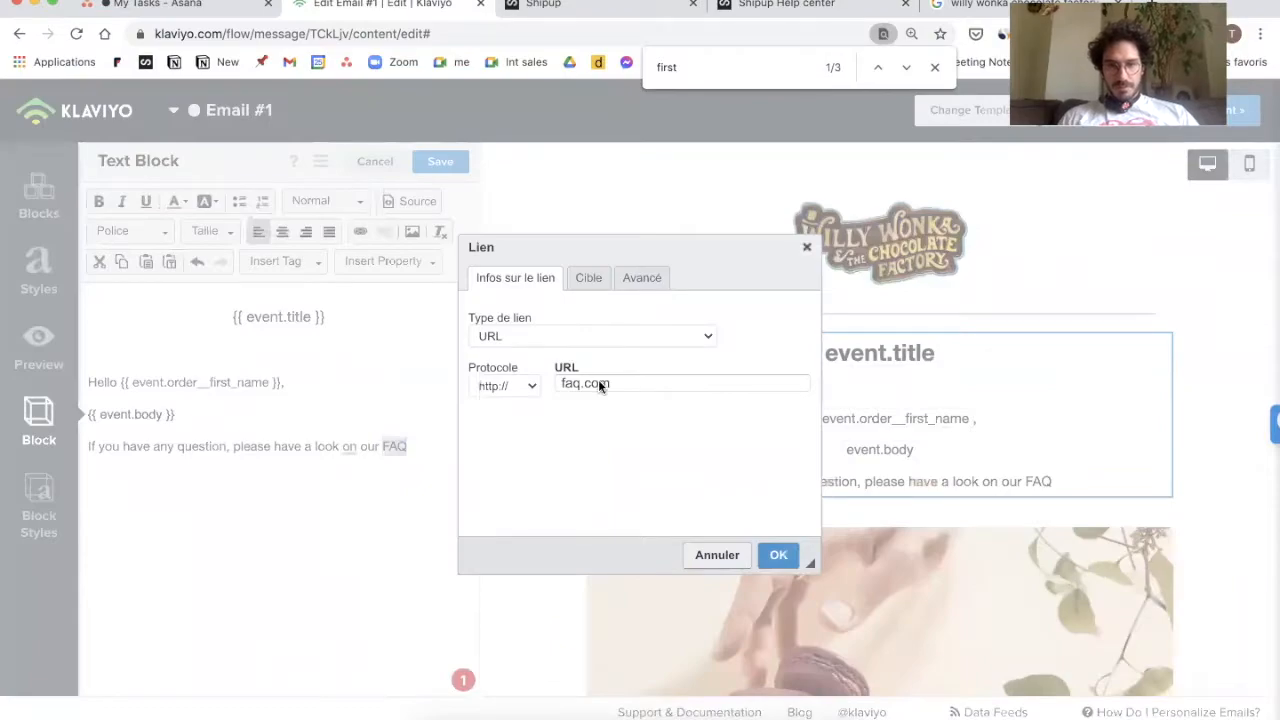
triple_click(598, 379)
key("ctrl+v")
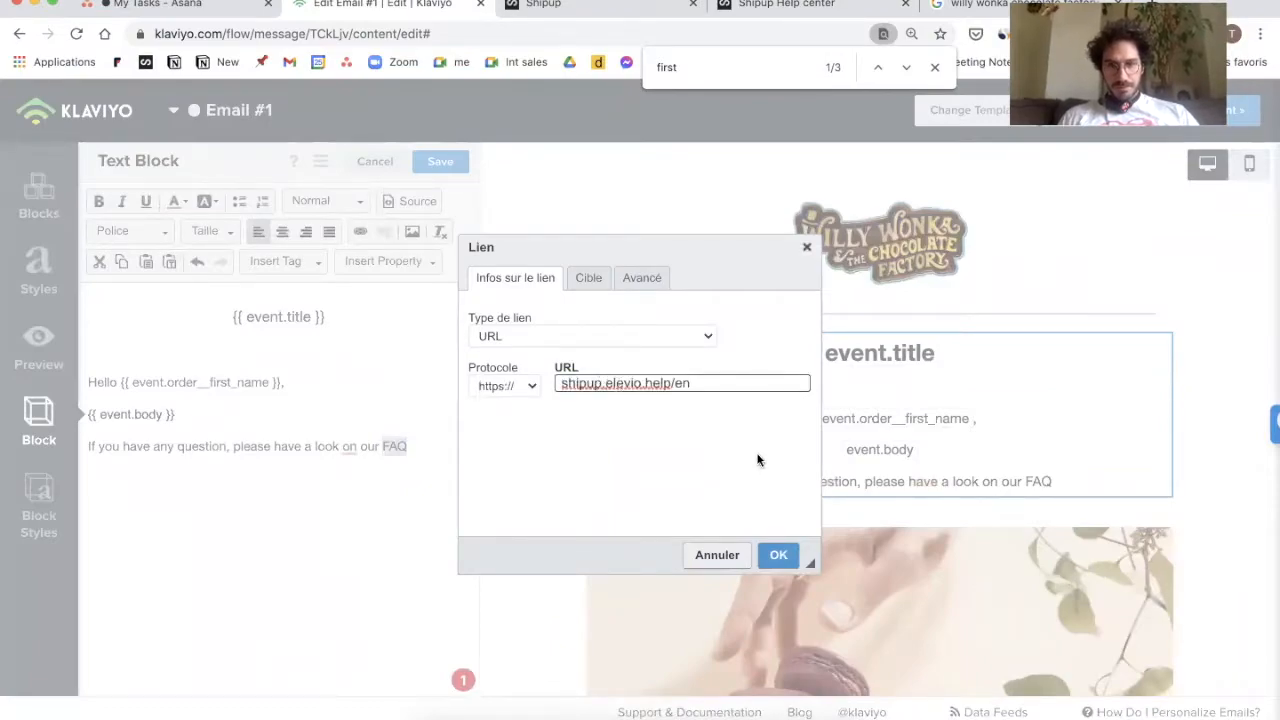
left_click(779, 556)
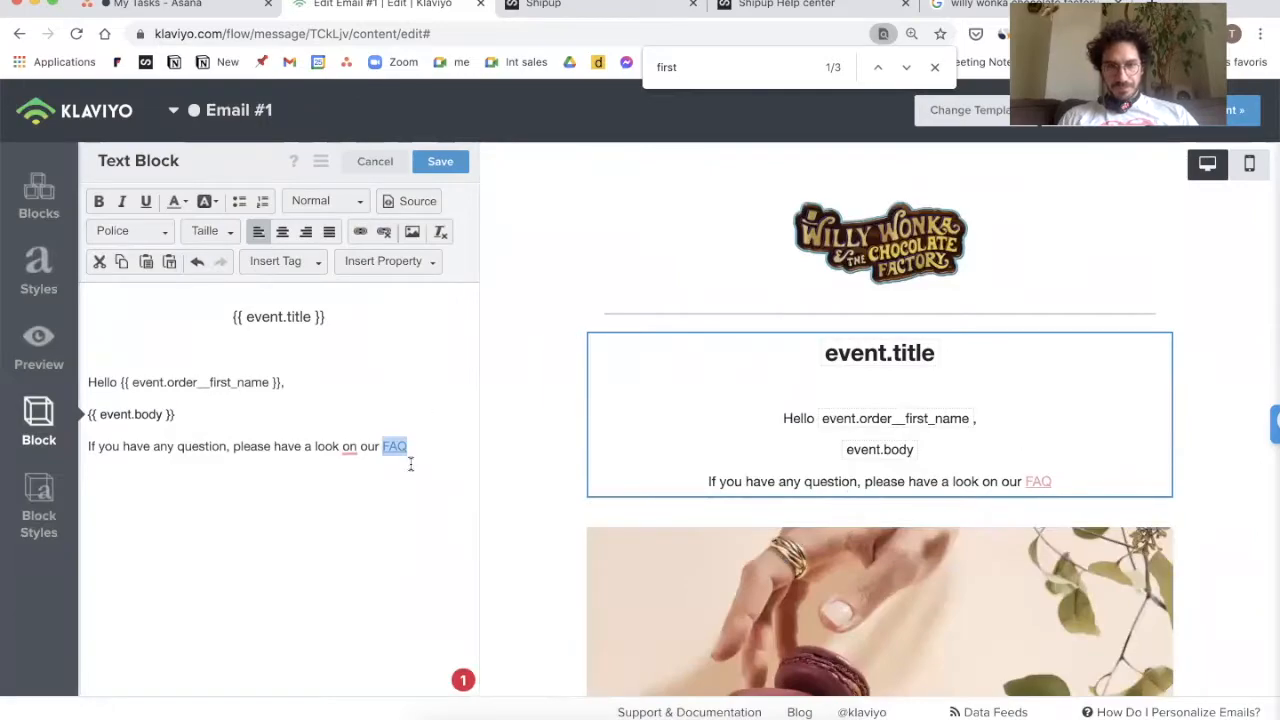
Step: Add a sign-off below the FAQ sentence with "Best regards," and "Willy" on separate lines
left_click(426, 450)
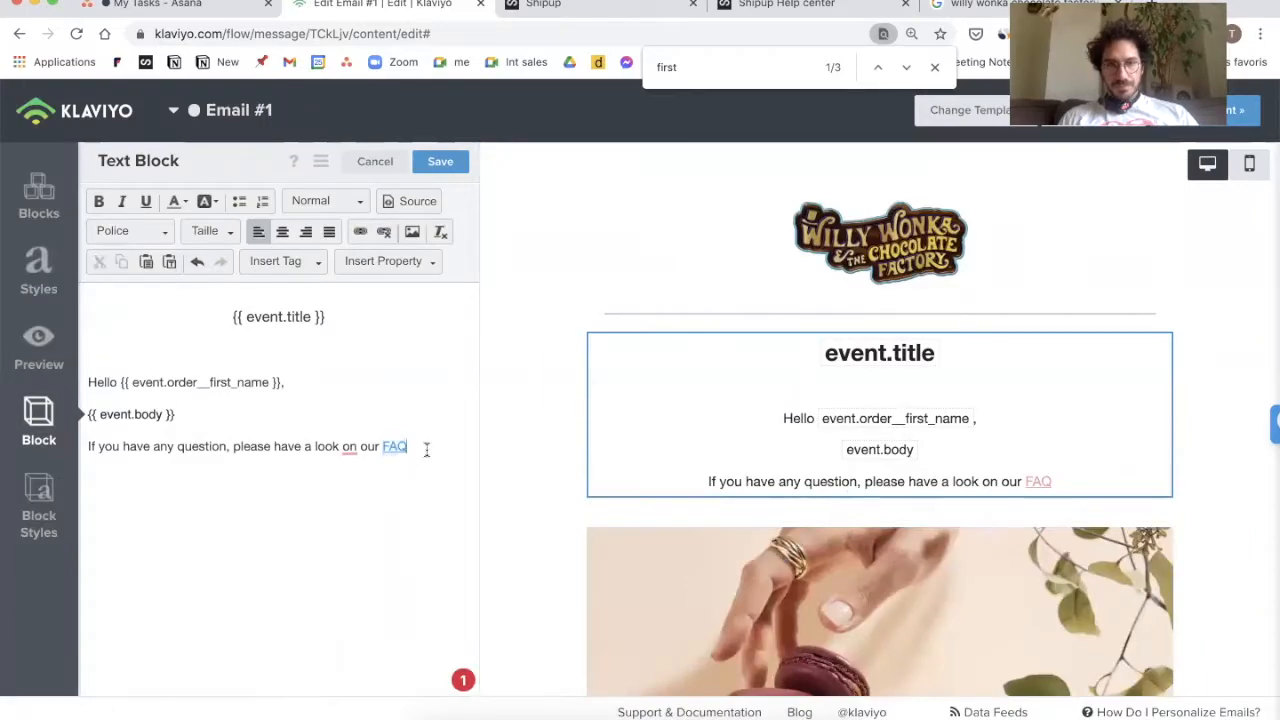
key("Return")
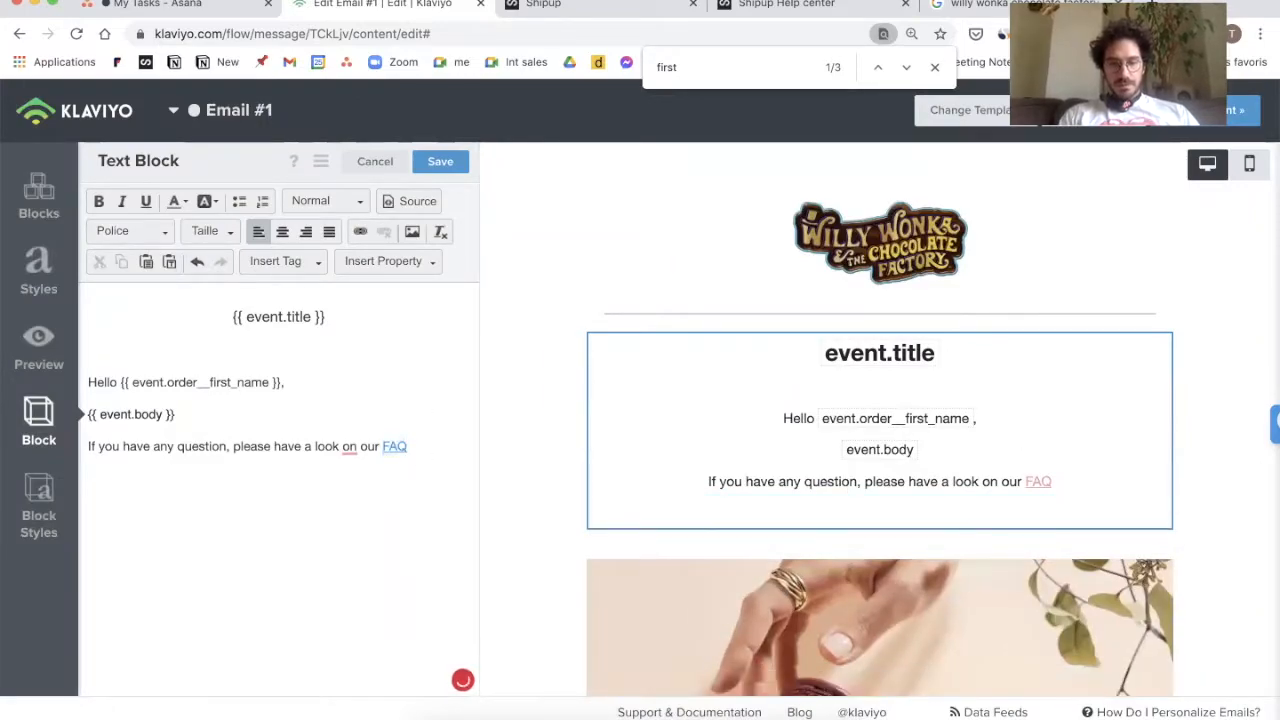
type("Best regards,")
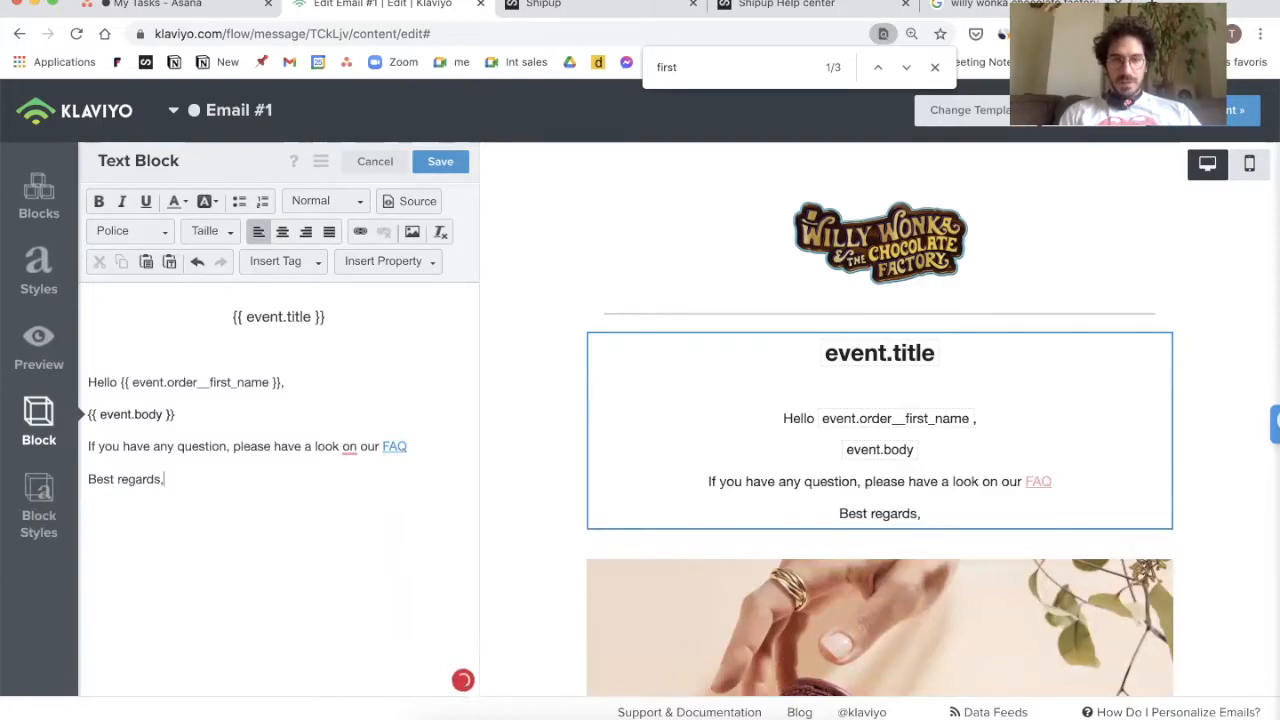
key("Return")
key("Return")
type("Wi")
key("BackSpace")
key("BackSpace")
key("BackSpace")
type("Willy")
key("BackSpace")
key("BackSpace")
type("ly")
key("BackSpace")
key("BackSpace")
type("ly")
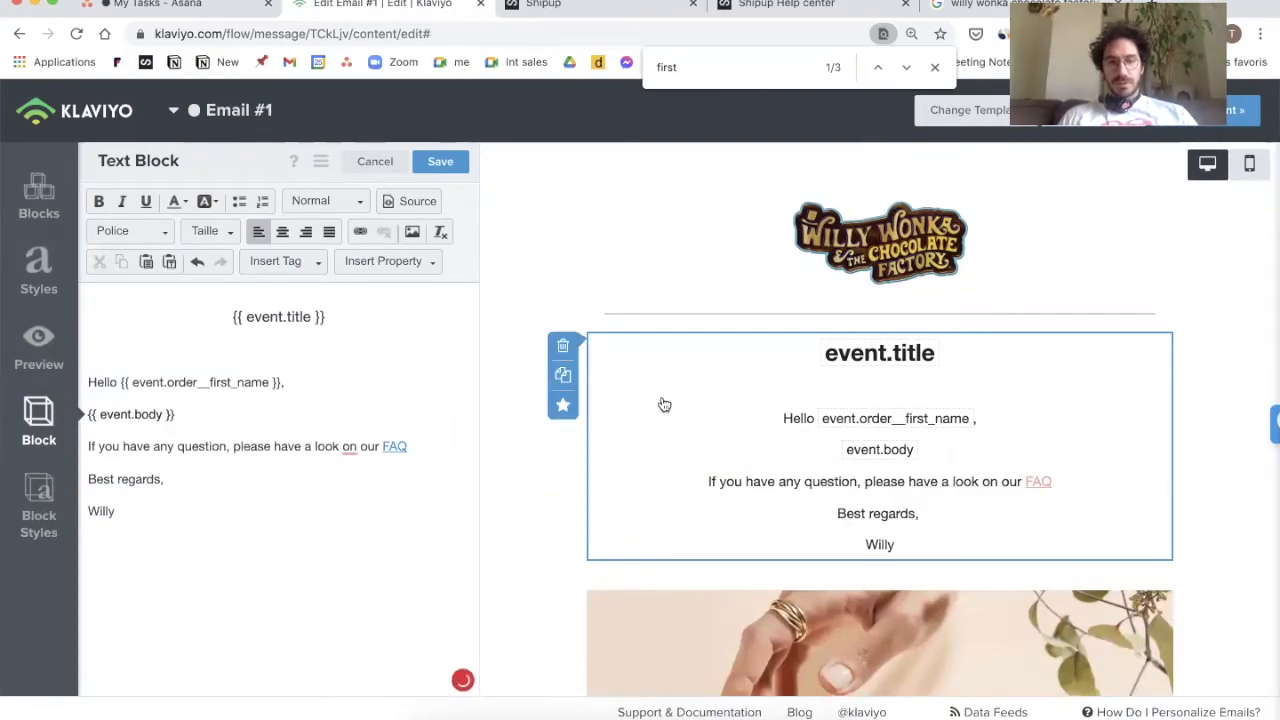
Step: Remove the blank space between the {{ event.title }} heading and the greeting line
scroll(660, 403, "down", 1)
left_click(325, 346)
key("BackSpace")
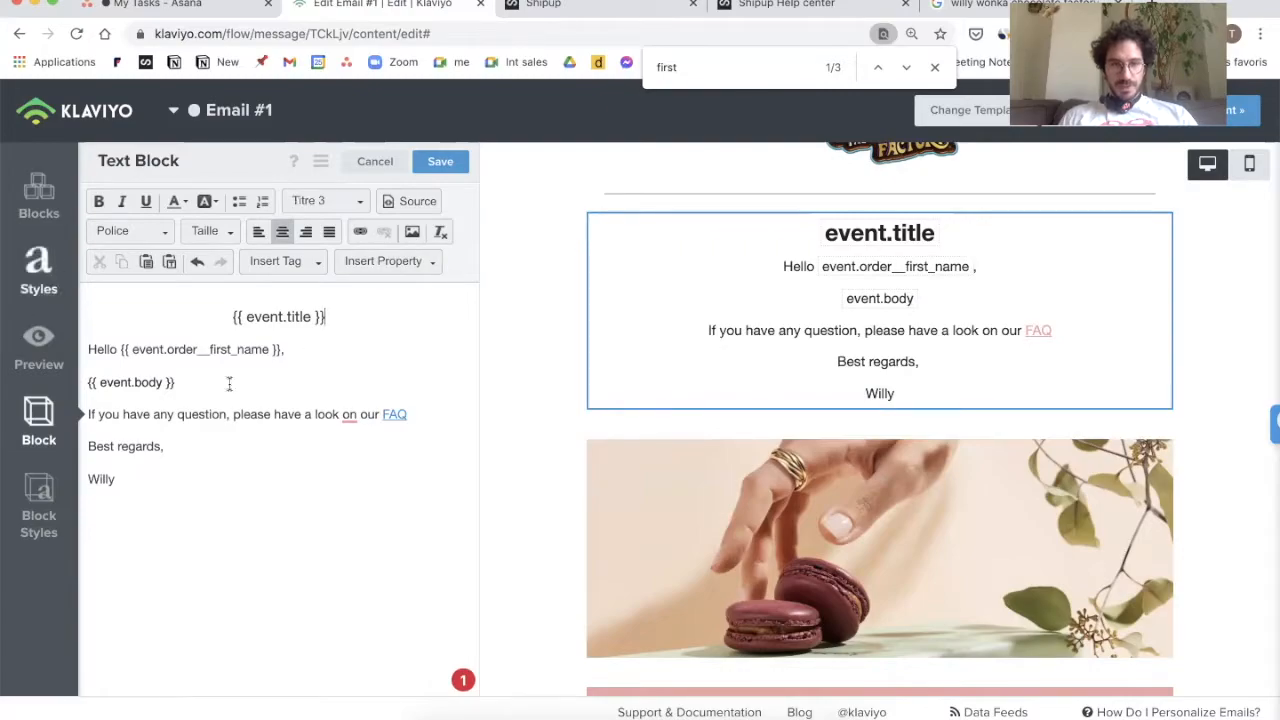
Step: Insert a split block between the text block and the macaron image, and clear the placeholder text in its first column
left_click(32, 207)
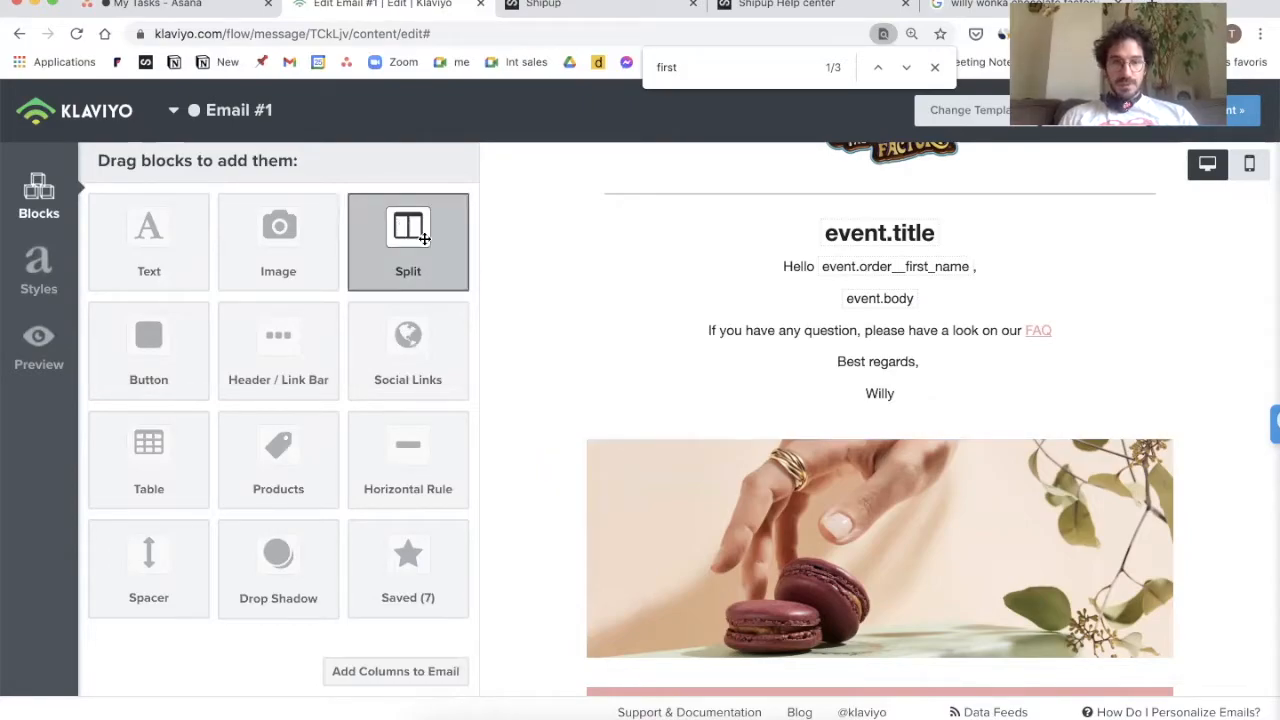
left_click_drag(424, 238, 878, 398)
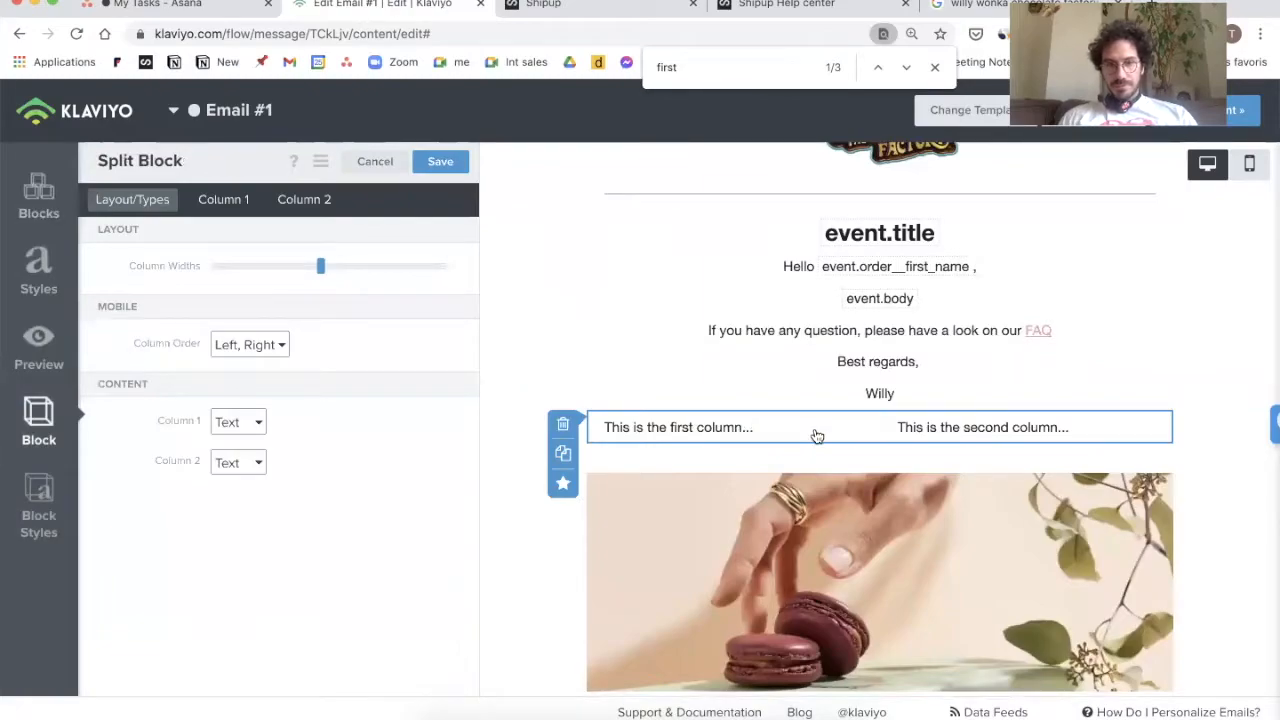
left_click(226, 200)
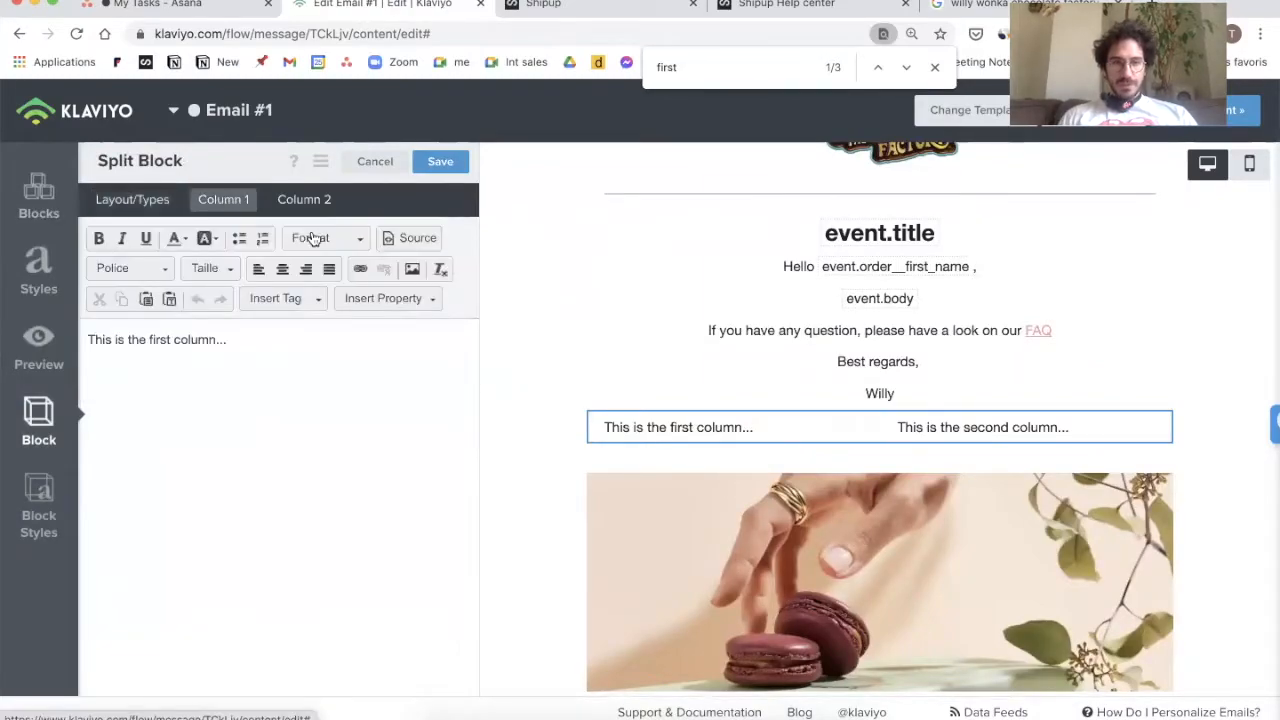
triple_click(240, 349)
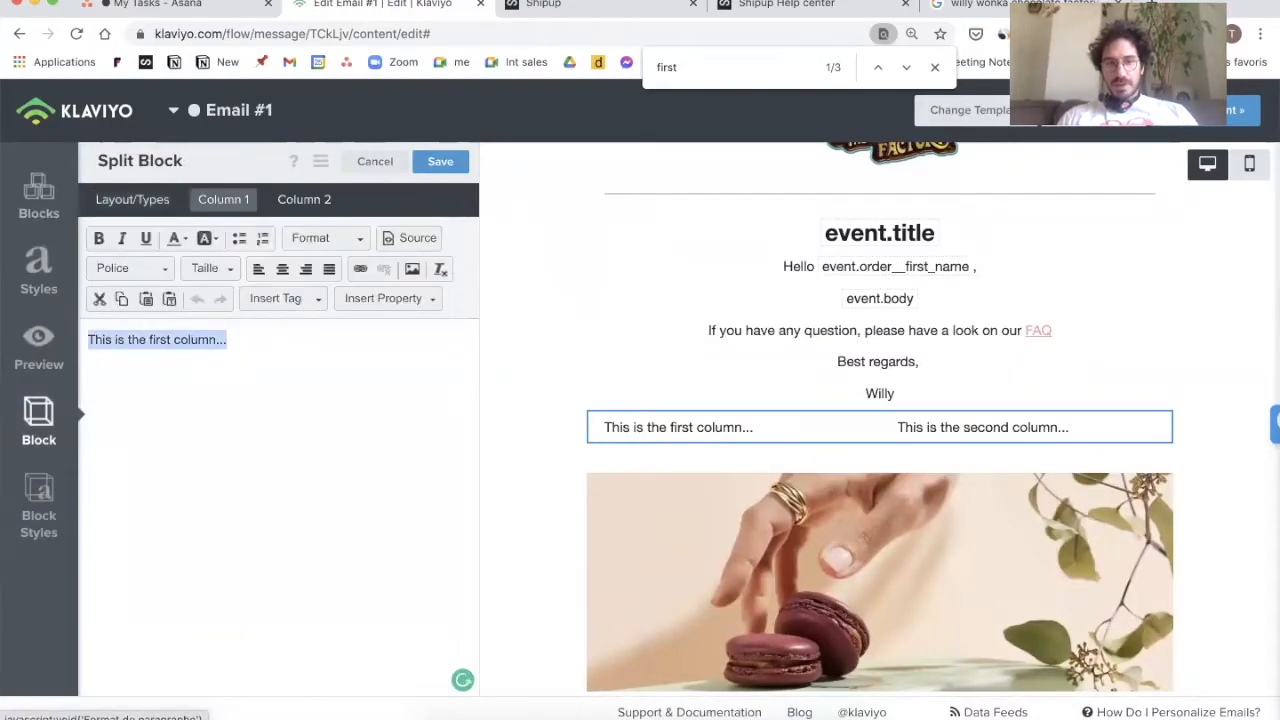
key("BackSpace")
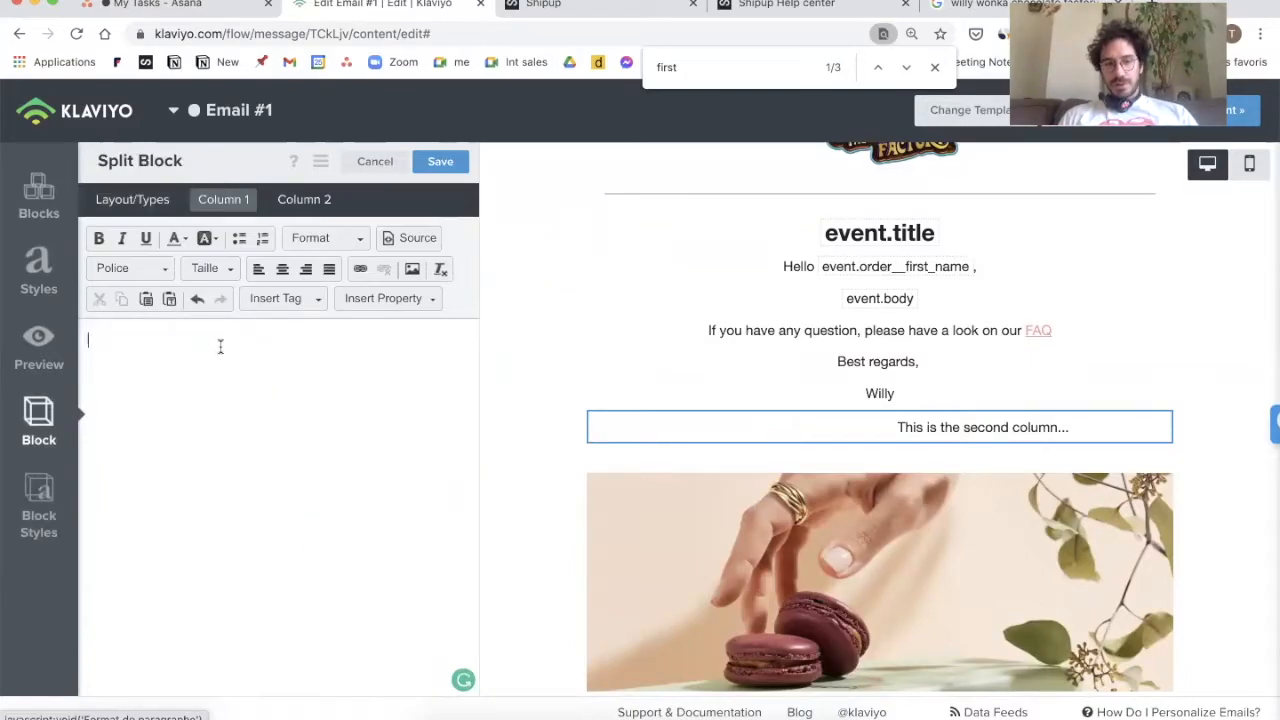
Step: Enter "Order Infos :" in the split block's first column and replace the second column's placeholder text with "Shipping Infos :"
type("Order Infos :")
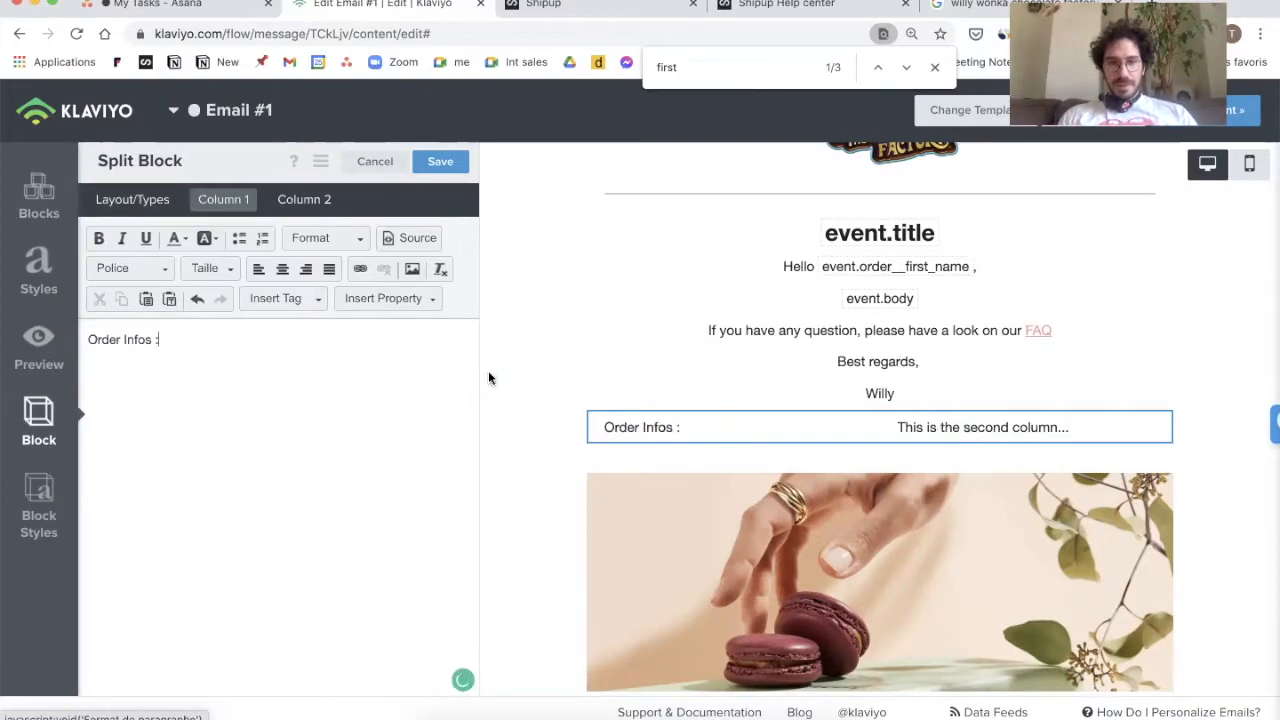
left_click(315, 205)
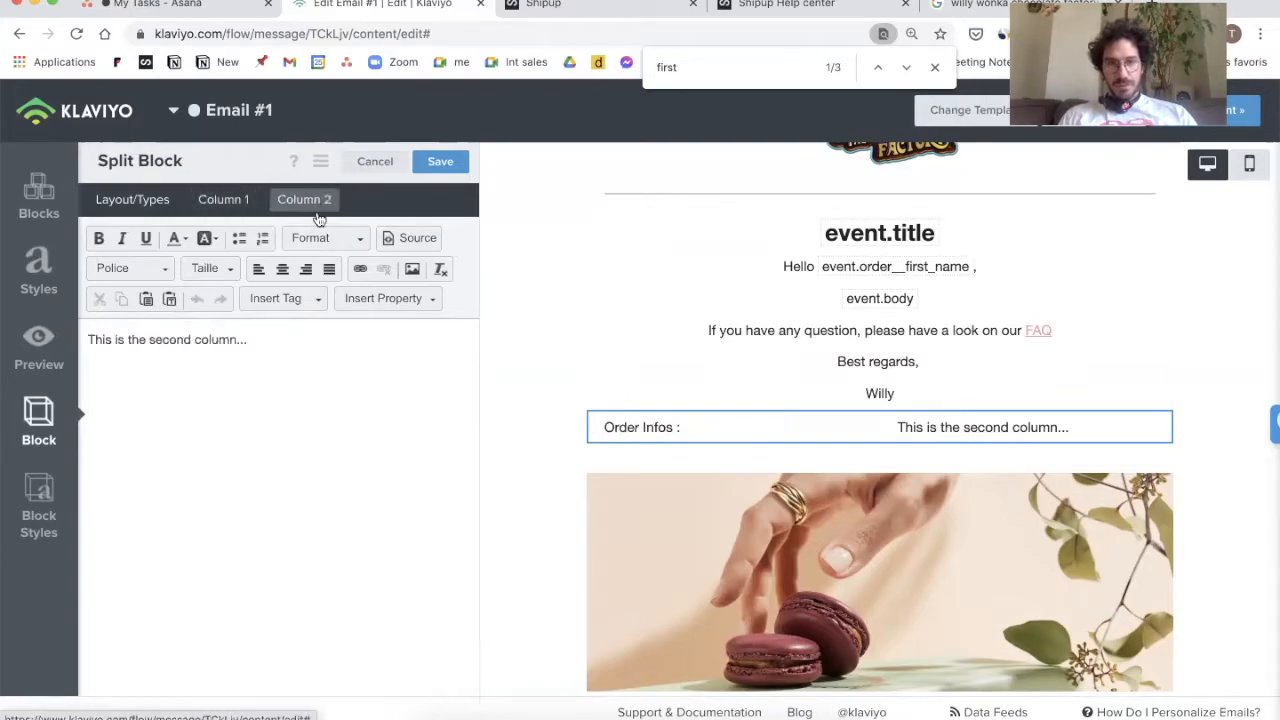
left_click(274, 338)
key("ctrl+a")
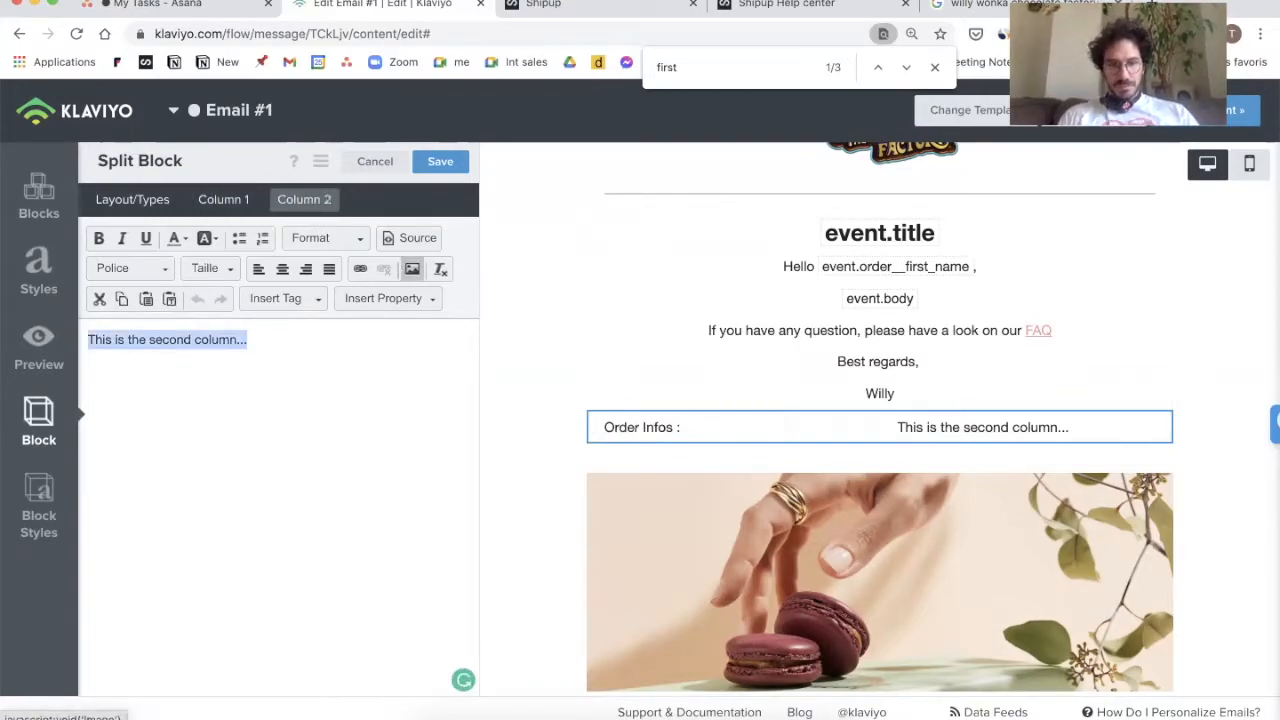
type("Shipping ")
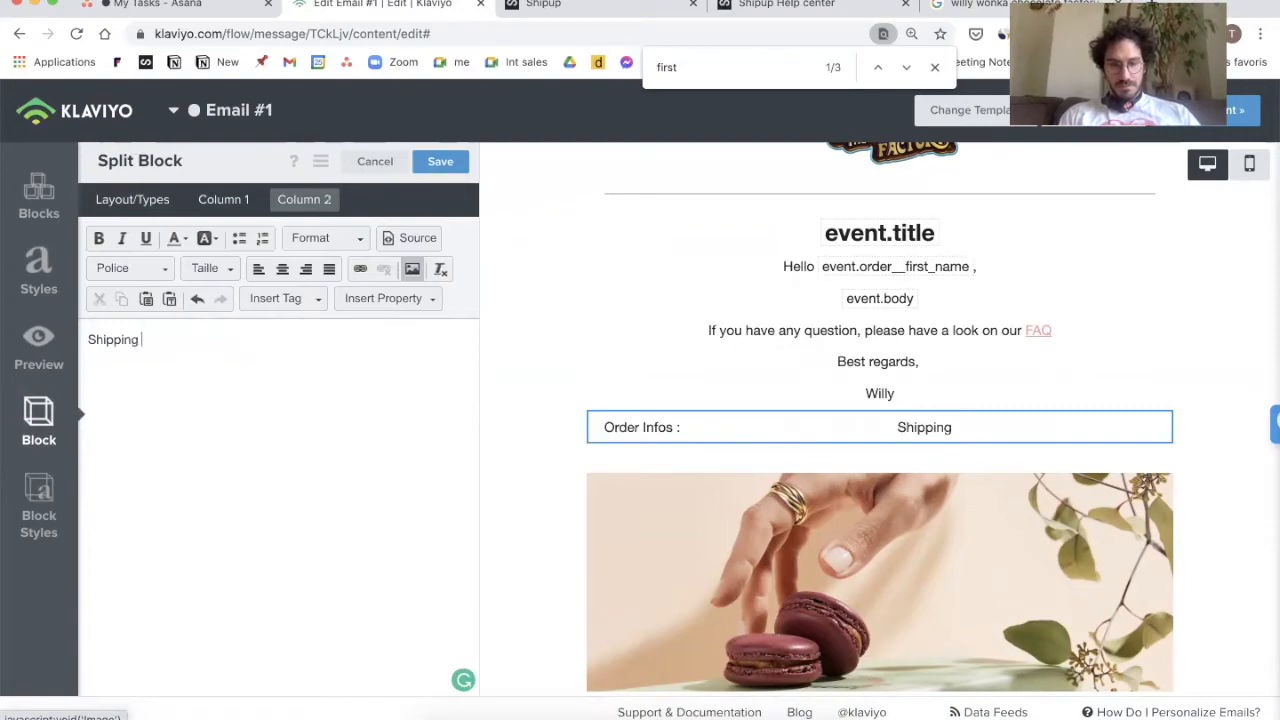
type("Infos :")
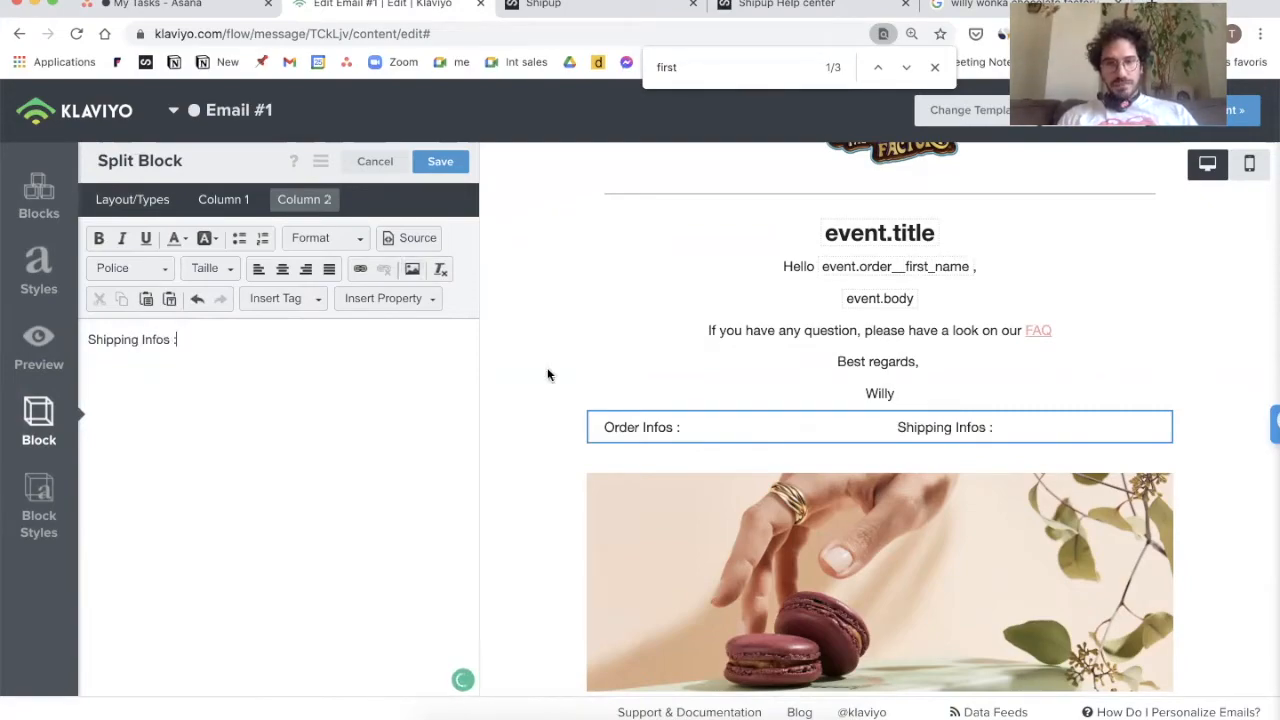
Step: Look through the recent event's properties in the email preview for the order and shipping address variables
left_click(45, 352)
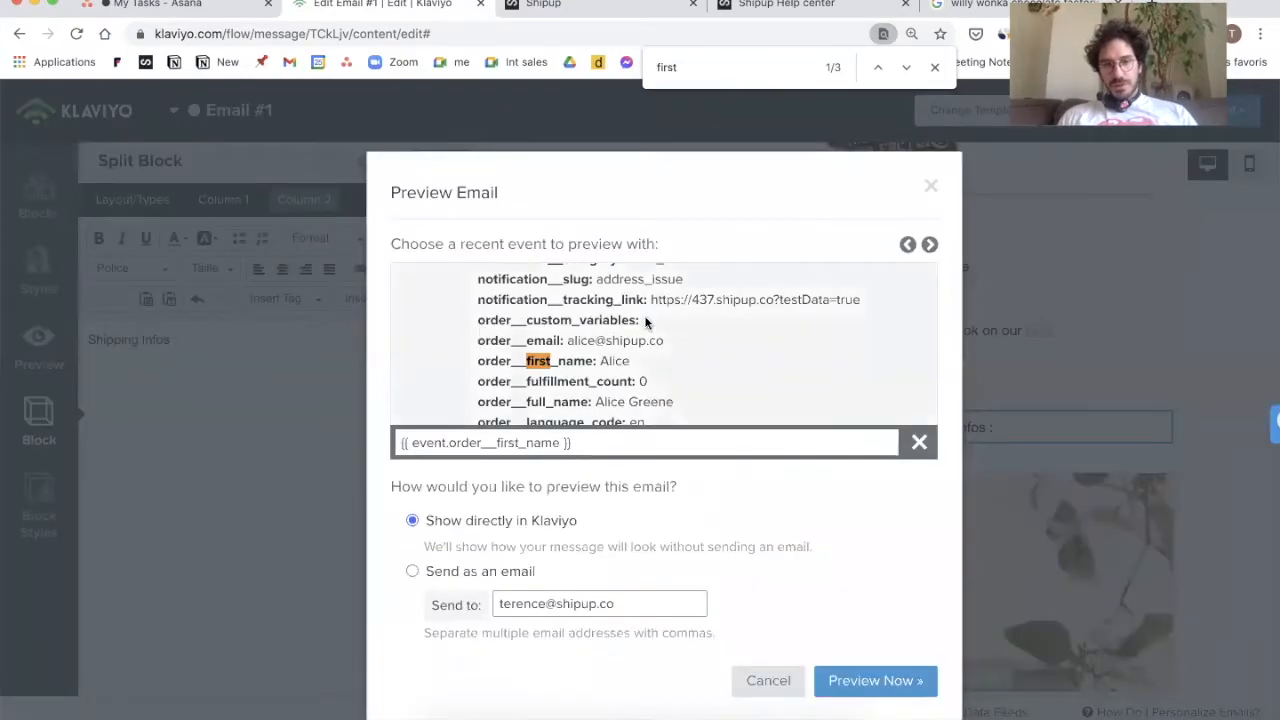
scroll(637, 338, "down", 5)
scroll(637, 338, "down", 3)
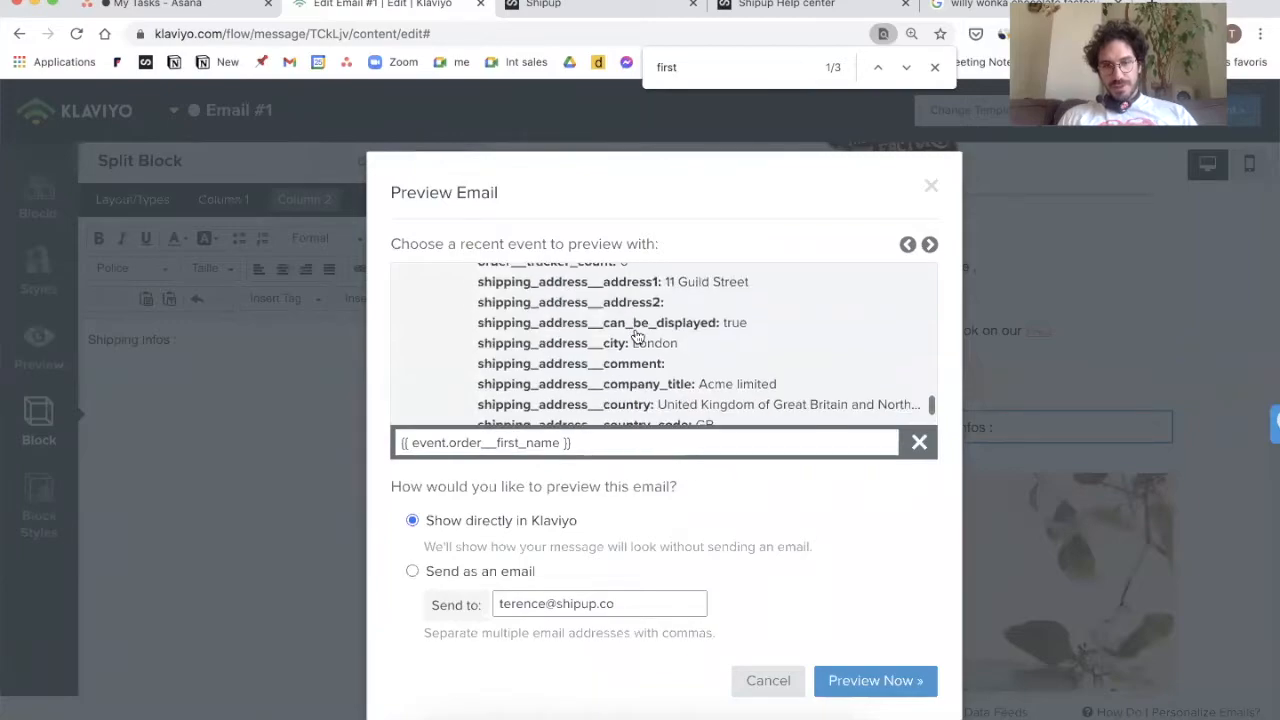
scroll(588, 334, "down", 3)
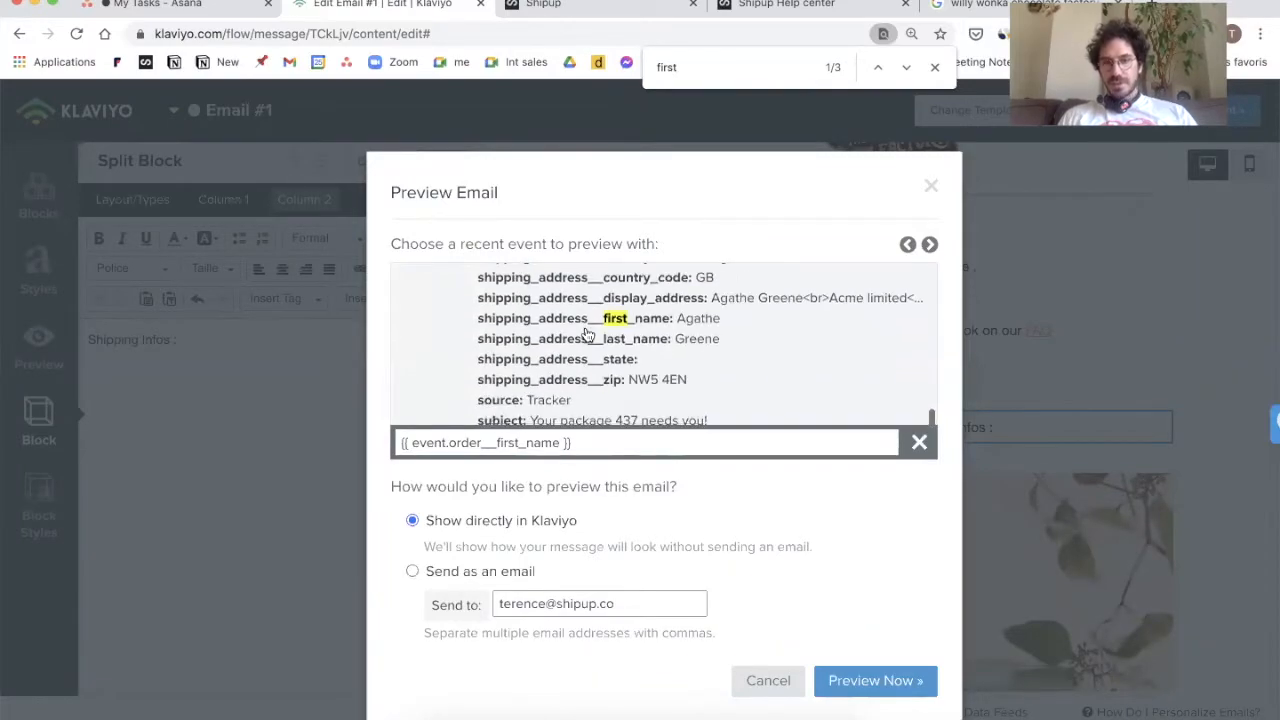
scroll(572, 350, "down", 1)
scroll(570, 355, "up", 1)
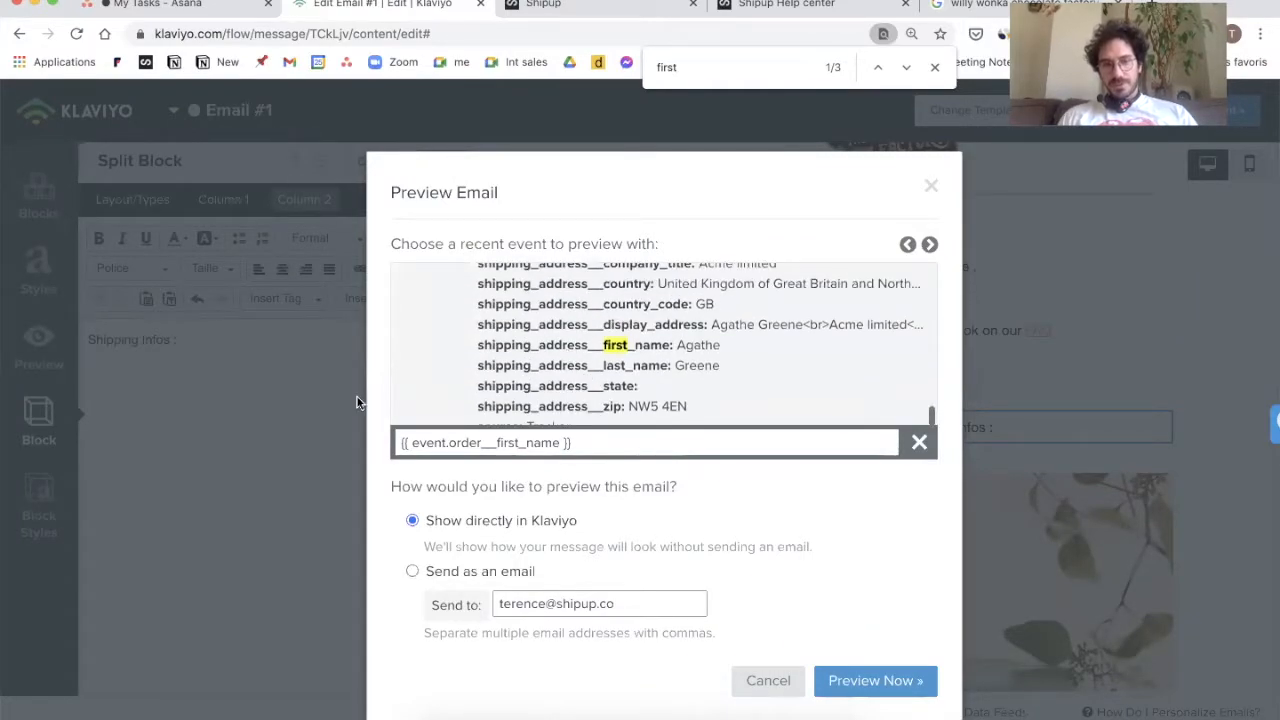
left_click(271, 434)
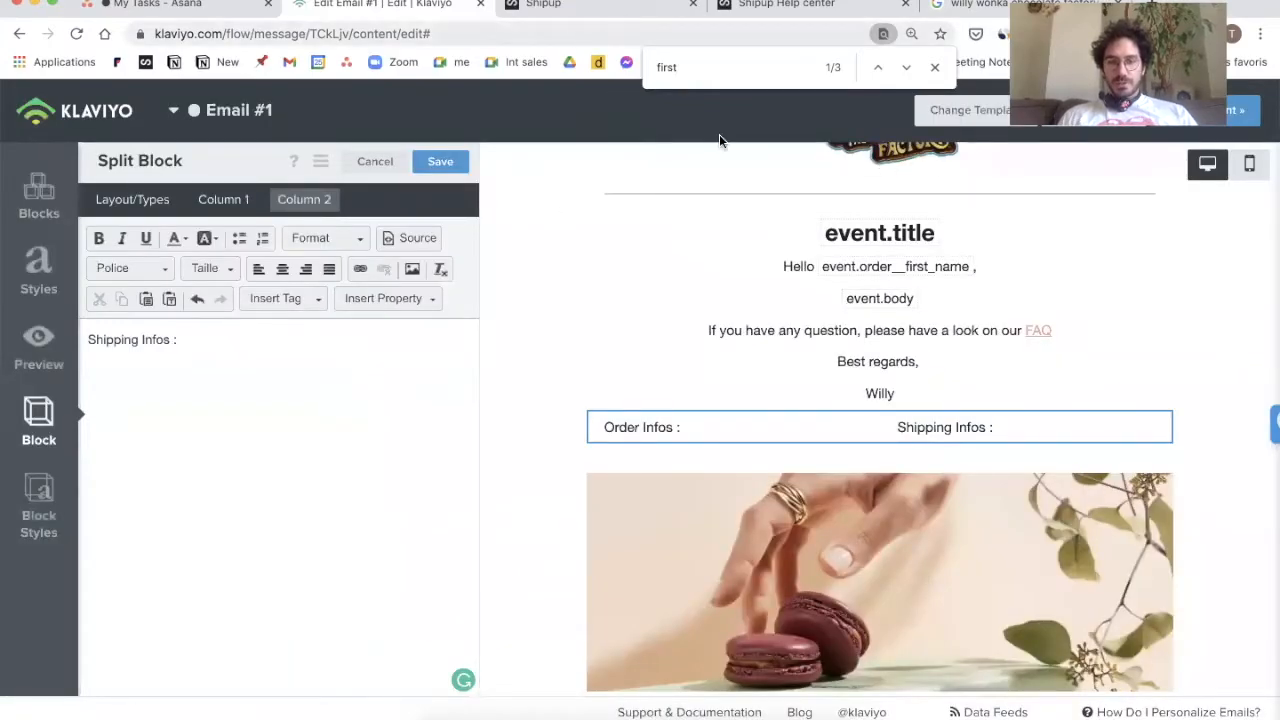
Step: Search the Shipup Help center for "klaviyo" and open the "Klaviyo x Shipup templates configuration" article
left_click(838, 5)
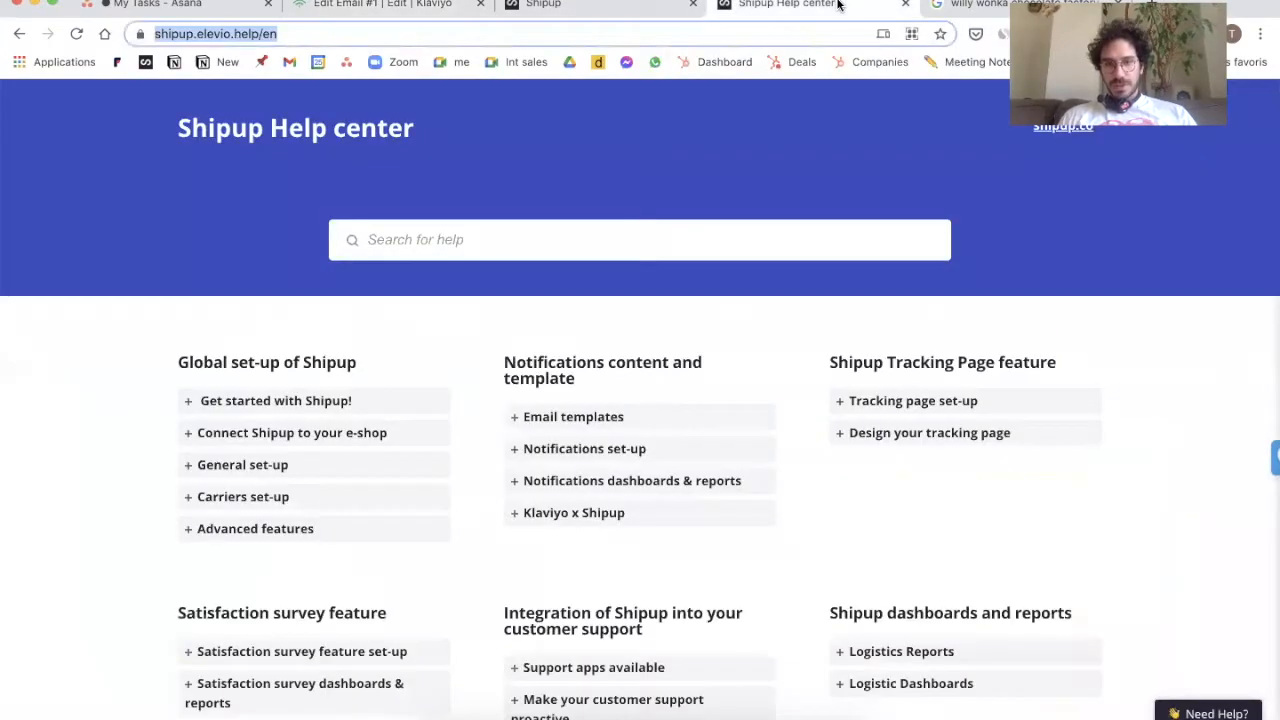
left_click(546, 246)
type("klaviyo")
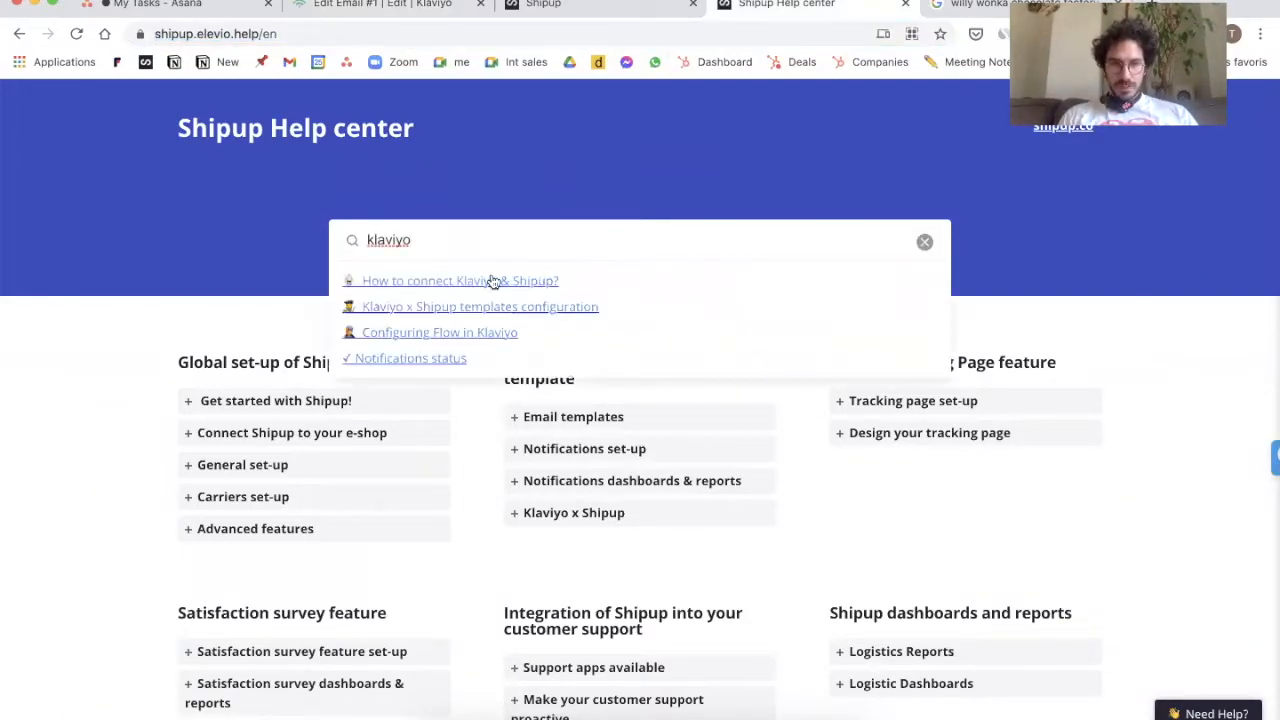
left_click(424, 312)
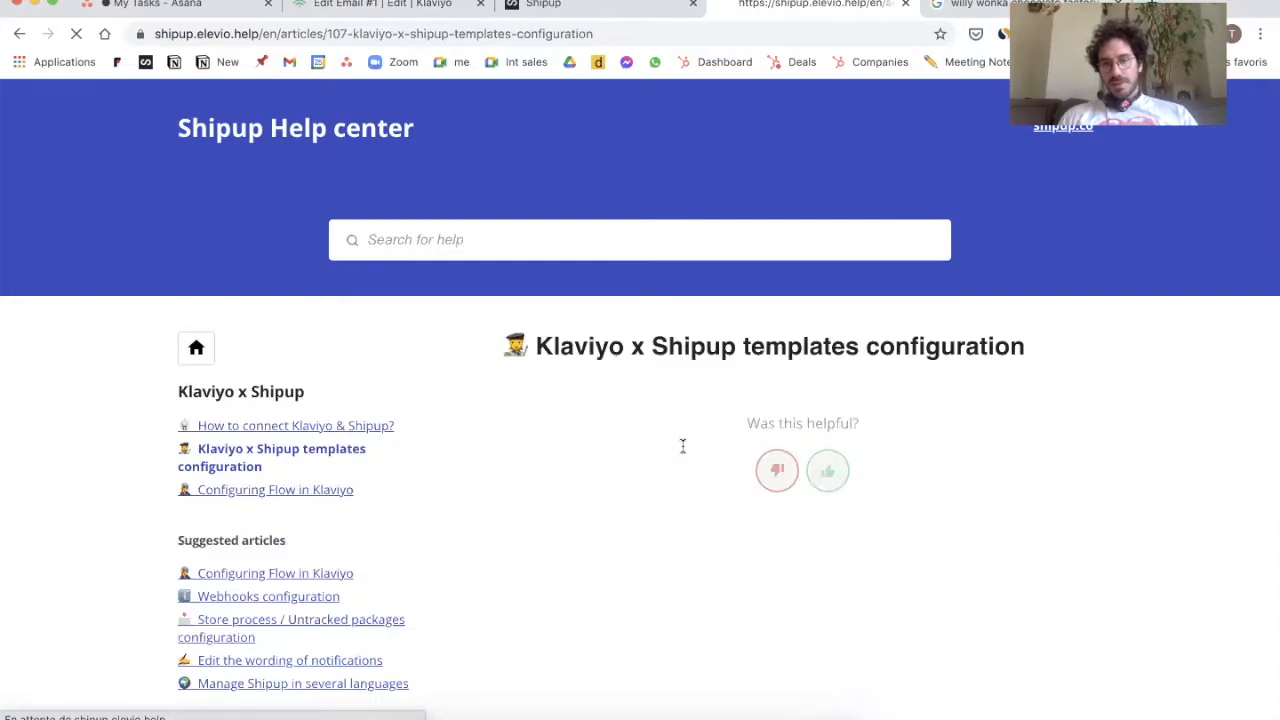
Step: Copy the order number, tracking number and carrier snippet from the article's "Add order details" section
scroll(831, 483, "down", 15)
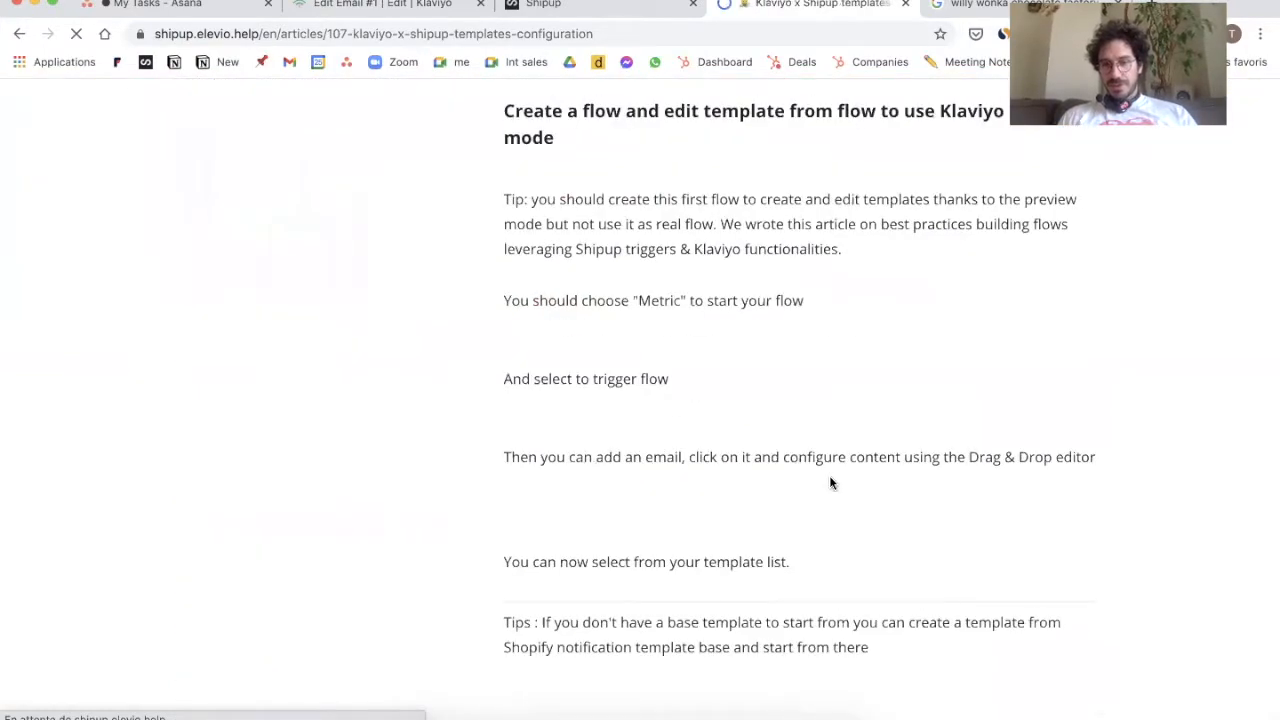
scroll(829, 483, "up", 10)
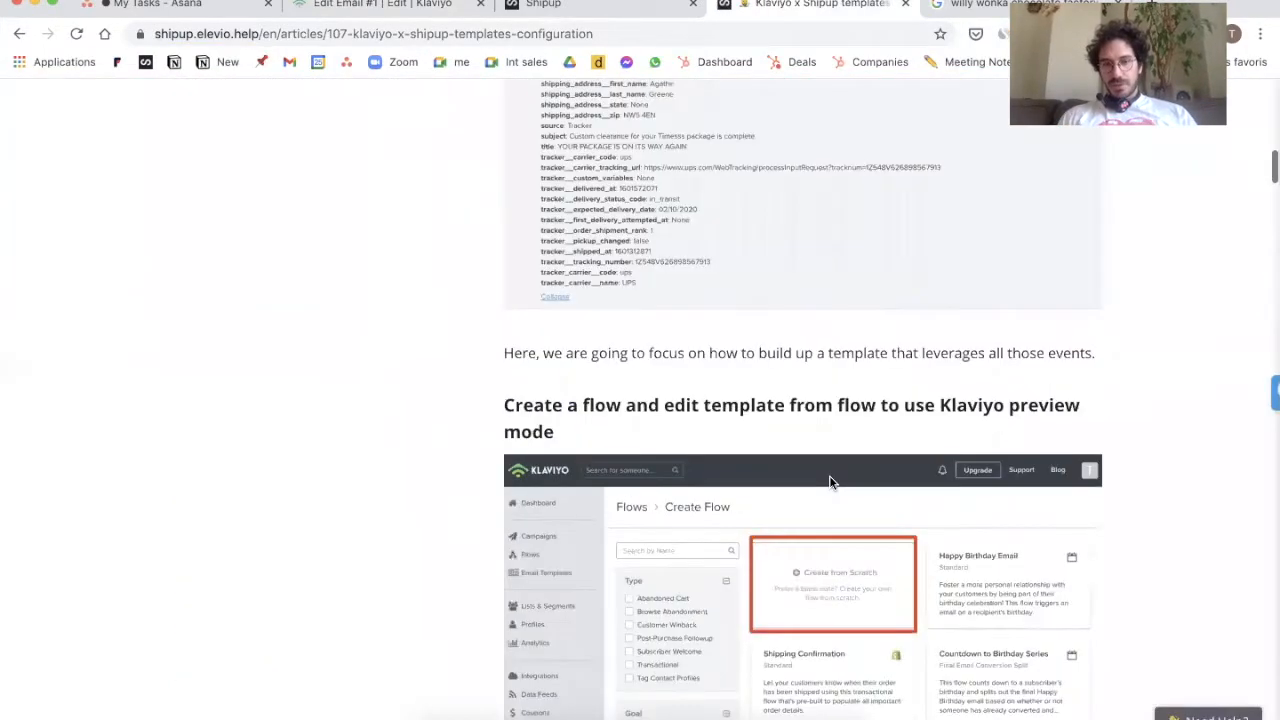
scroll(768, 367, "down", 15)
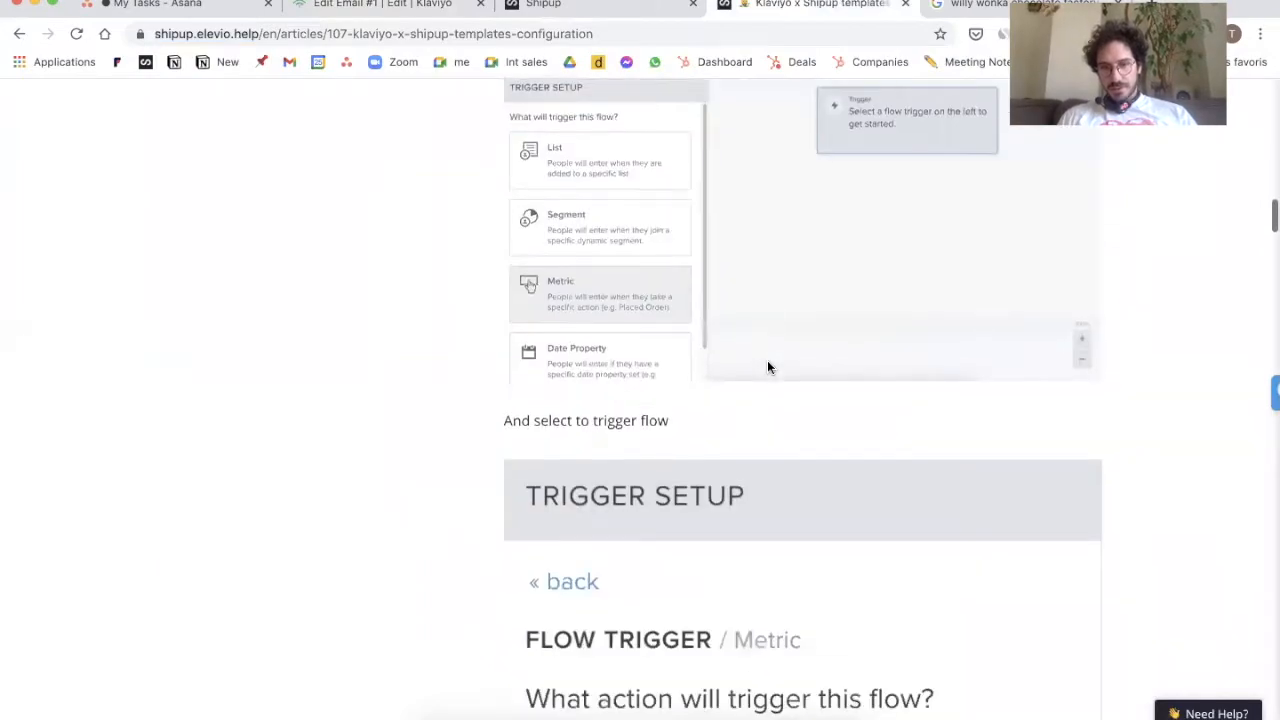
scroll(768, 367, "down", 20)
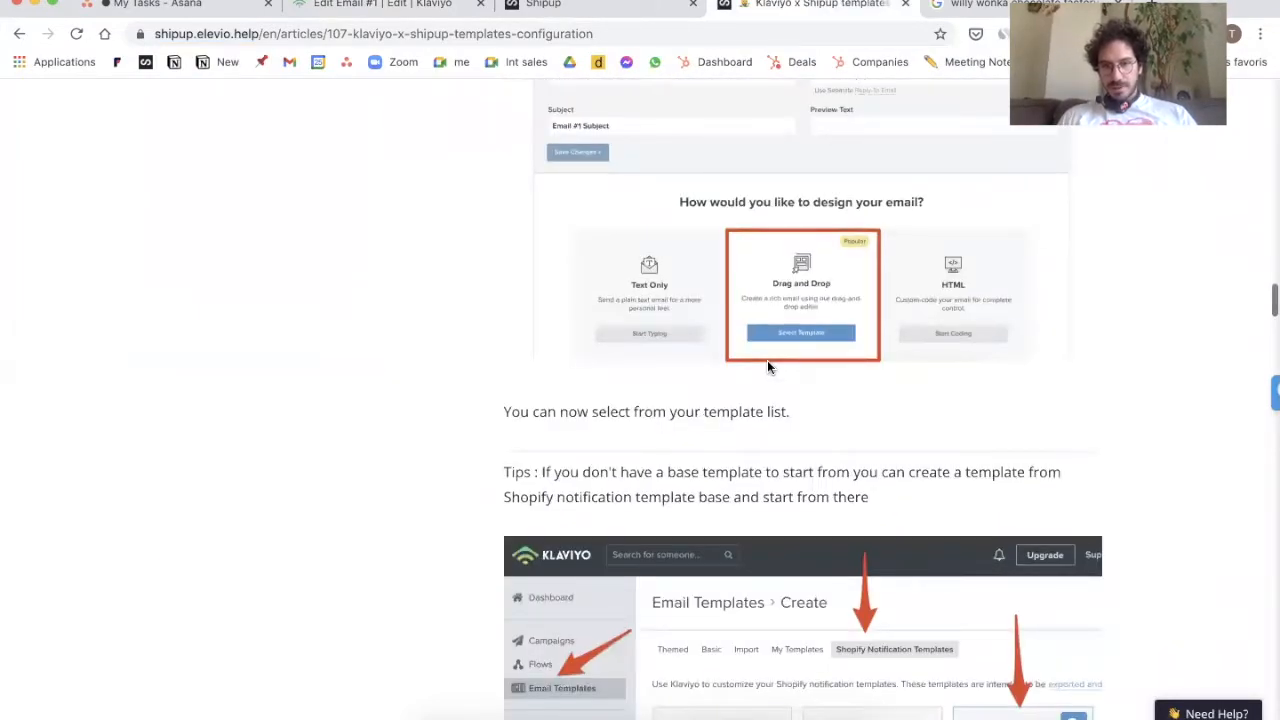
scroll(768, 367, "down", 10)
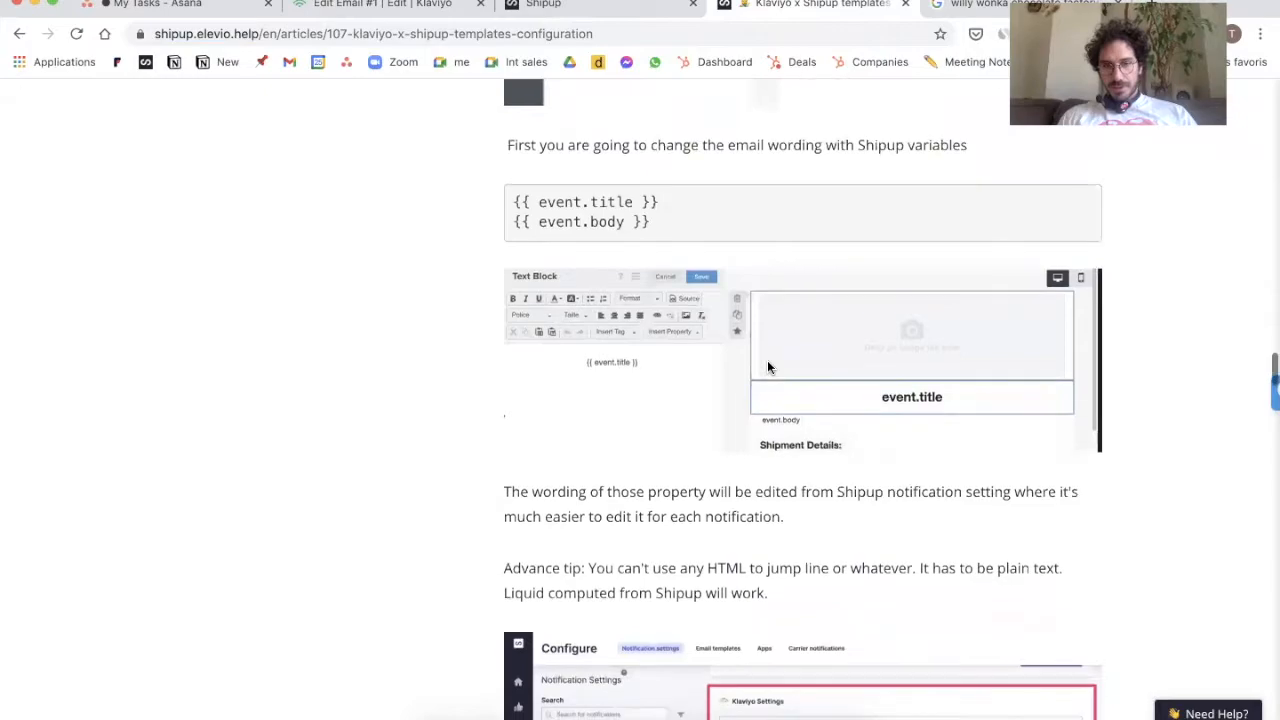
scroll(767, 367, "down", 5)
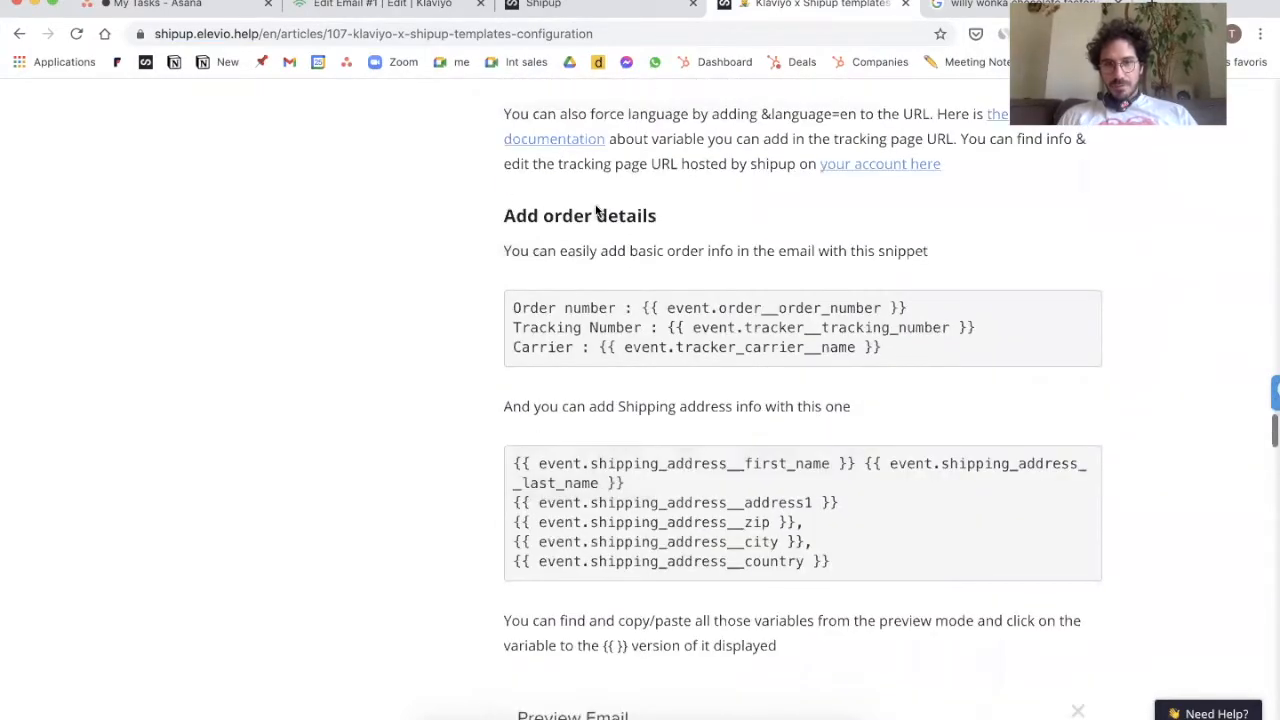
scroll(600, 212, "down", 1)
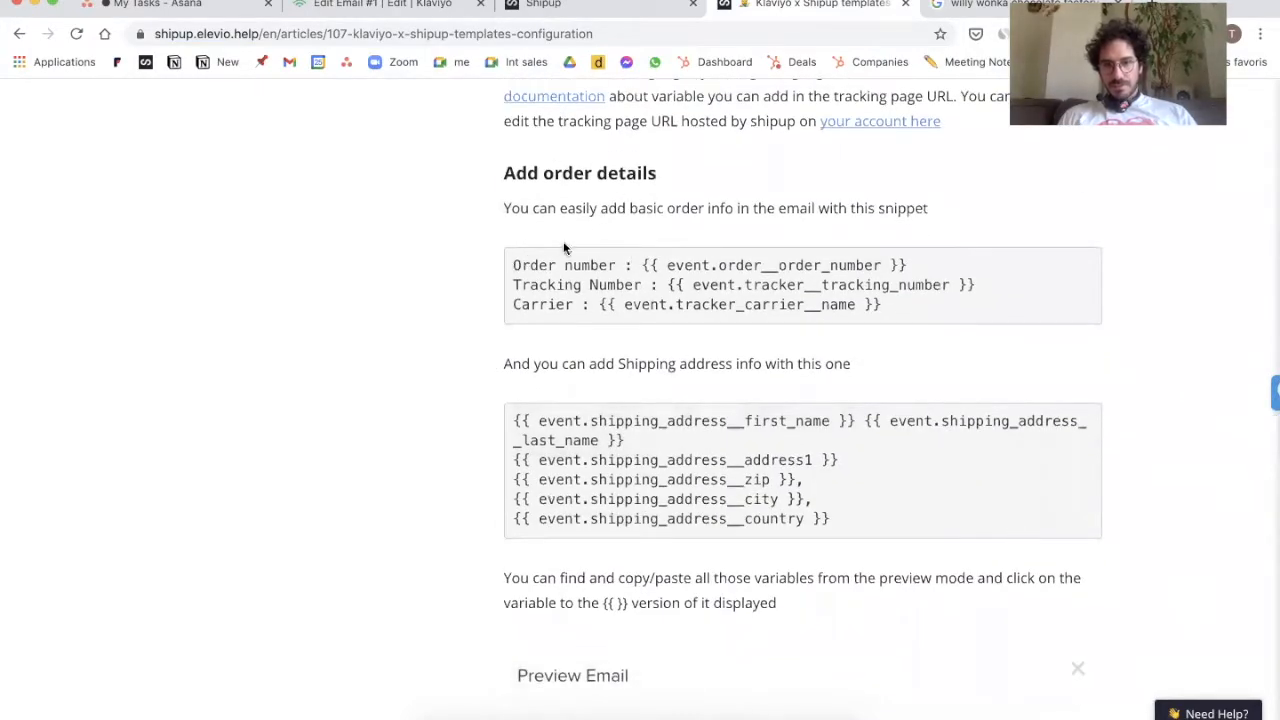
scroll(593, 292, "down", 1)
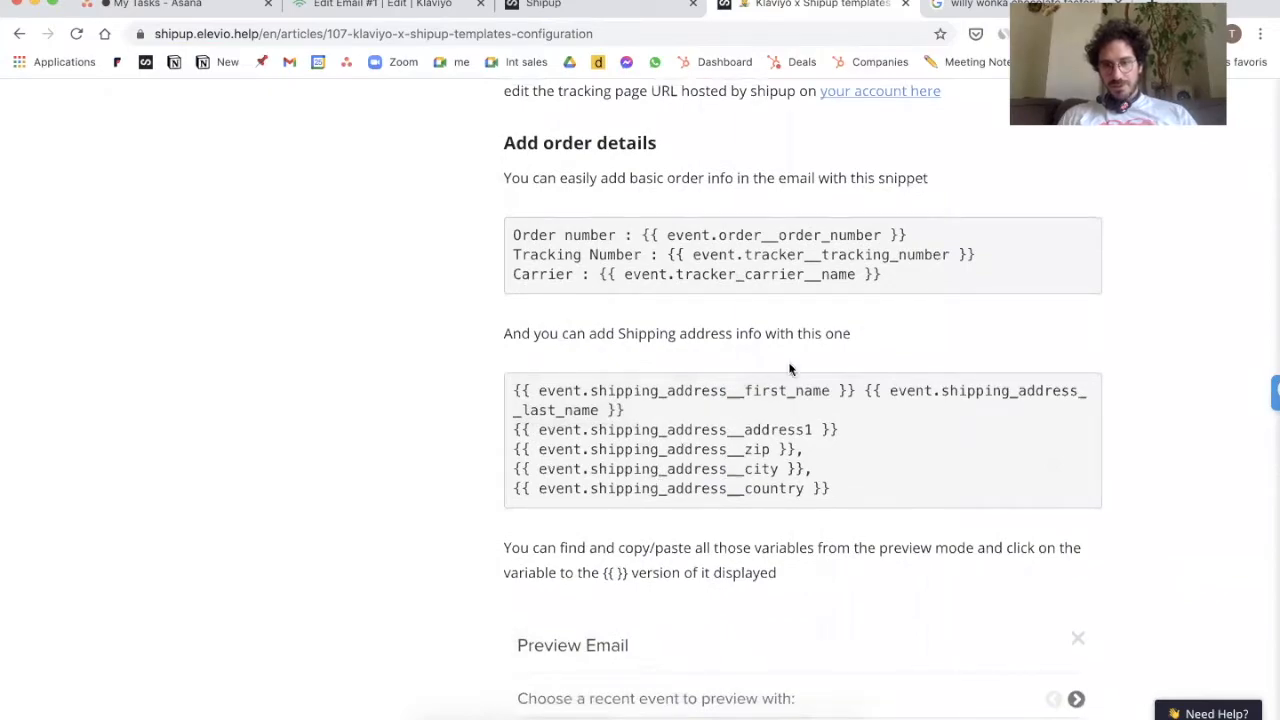
left_click_drag(895, 275, 506, 232)
key("super+c")
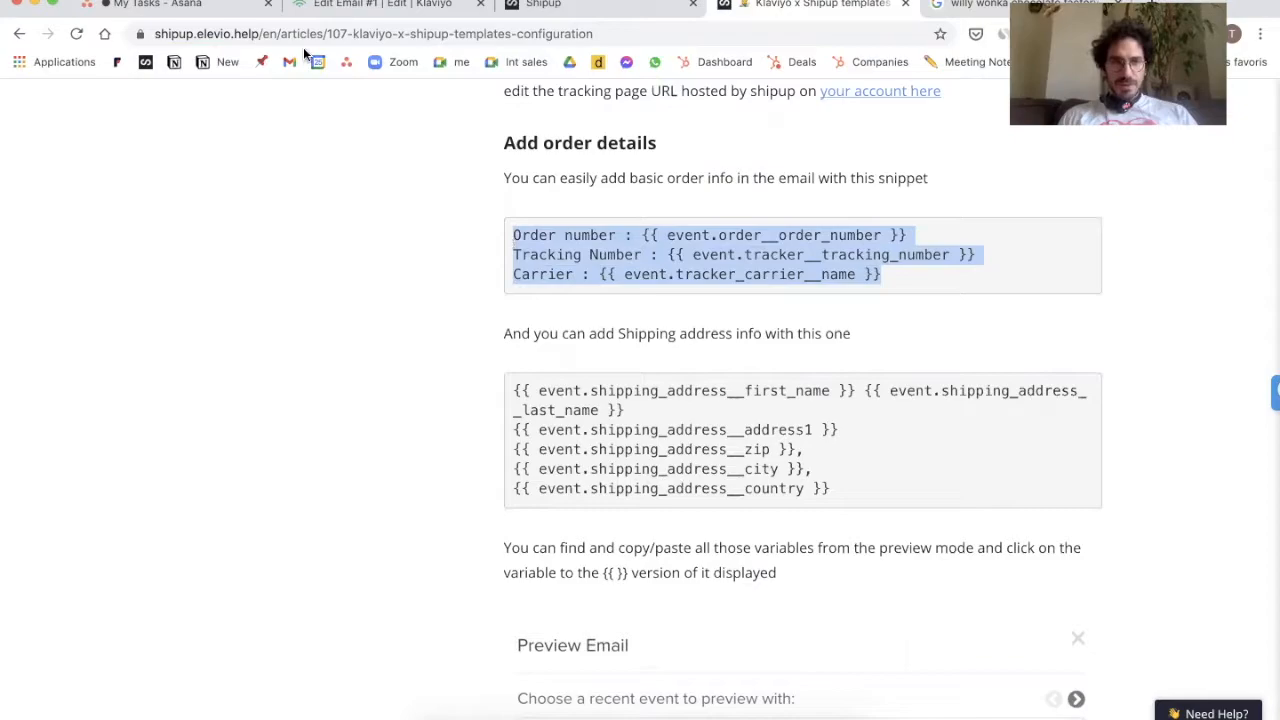
Step: Return to the Klaviyo email editor and start a new line below "Shipping Infos :" in the split block's second column
key("super+Tab")
left_click(516, 186)
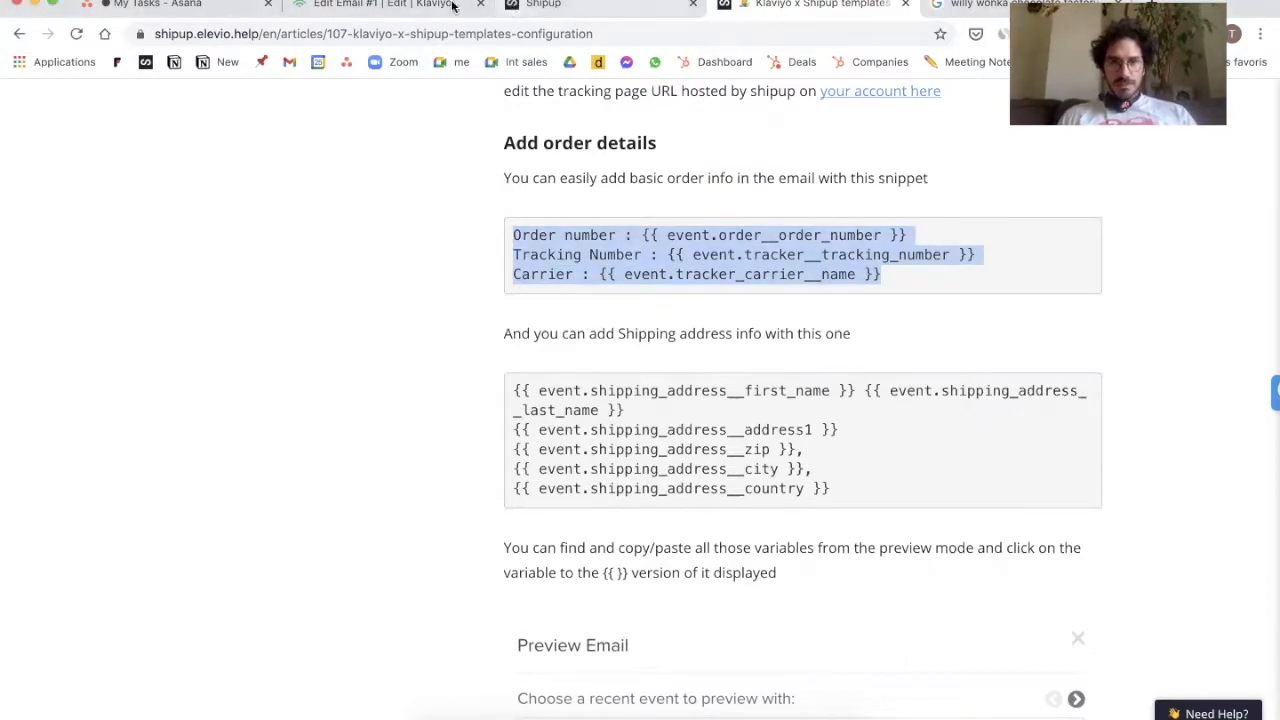
left_click(361, 13)
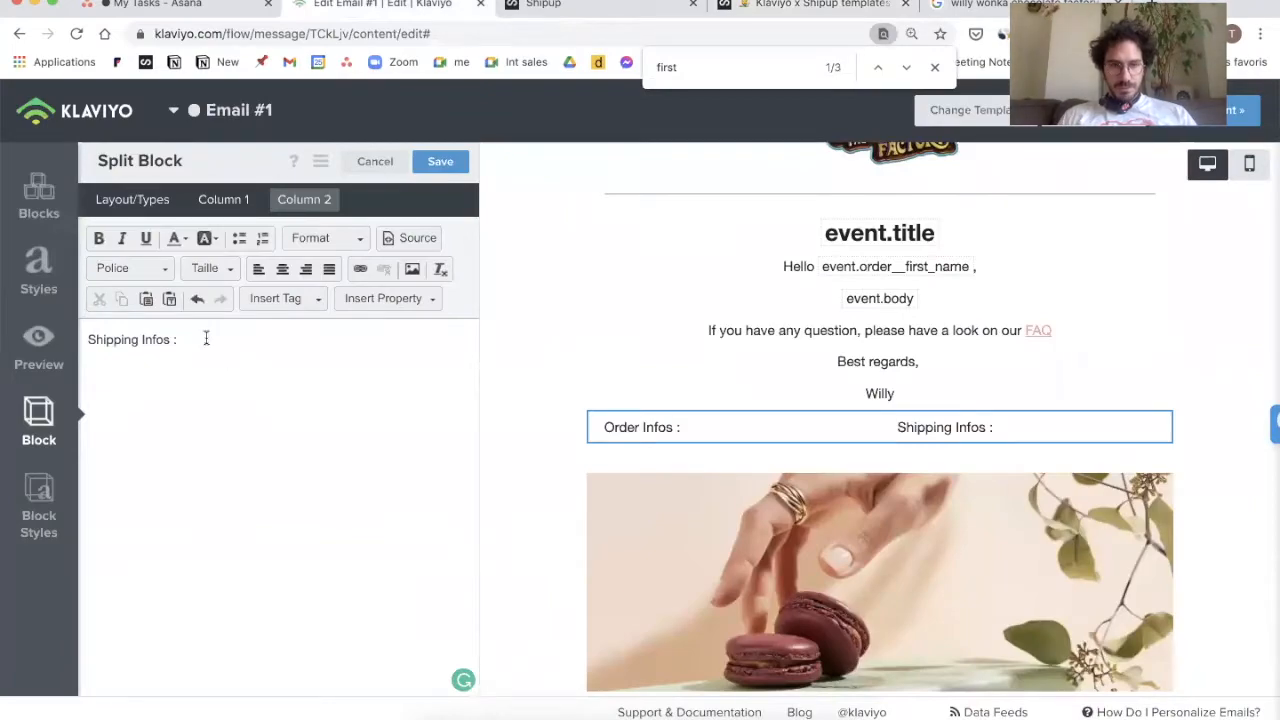
key("Return")
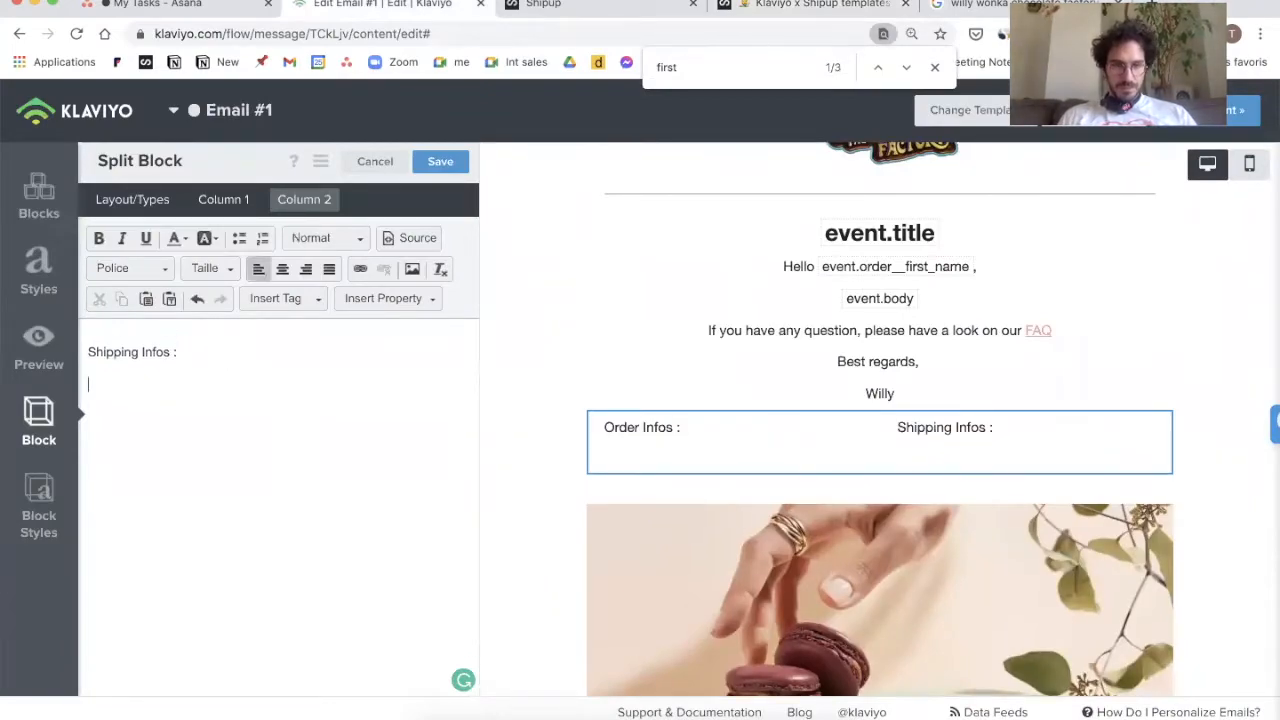
Step: Try to paste the copied order snippet with its source formatting below "Shipping Infos :"
right_click(127, 385)
left_click(115, 388)
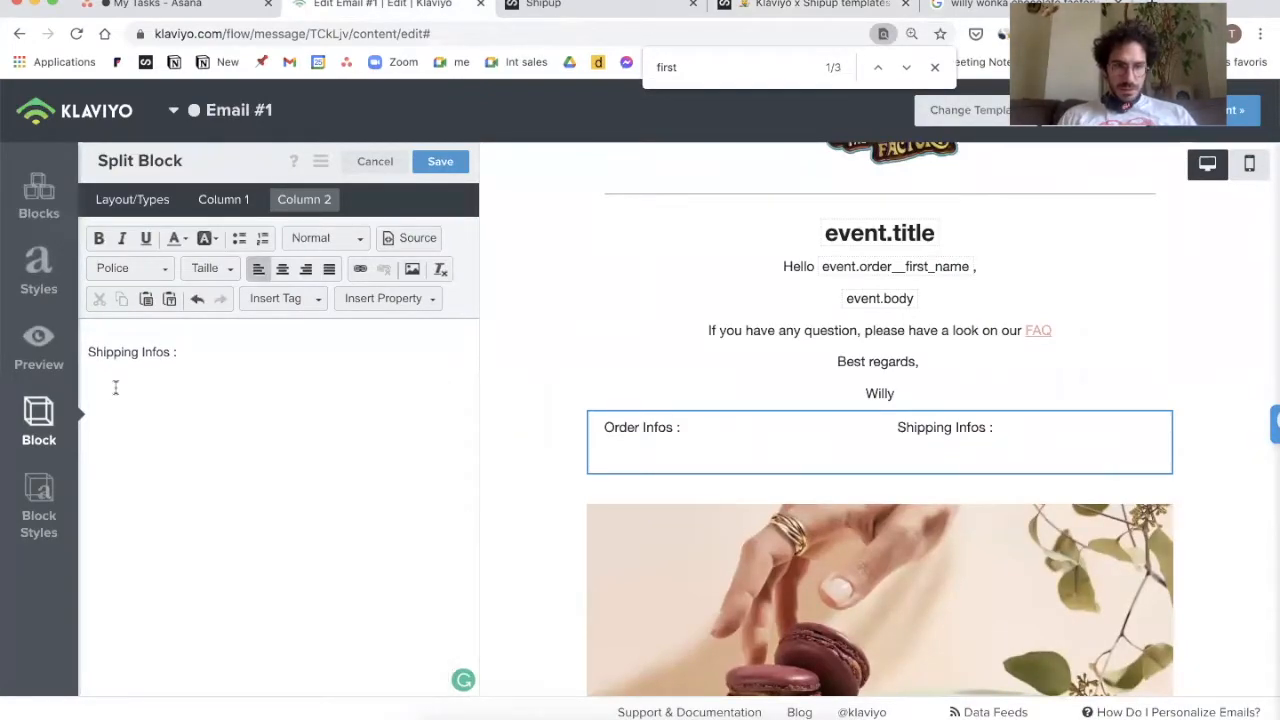
key("super+v")
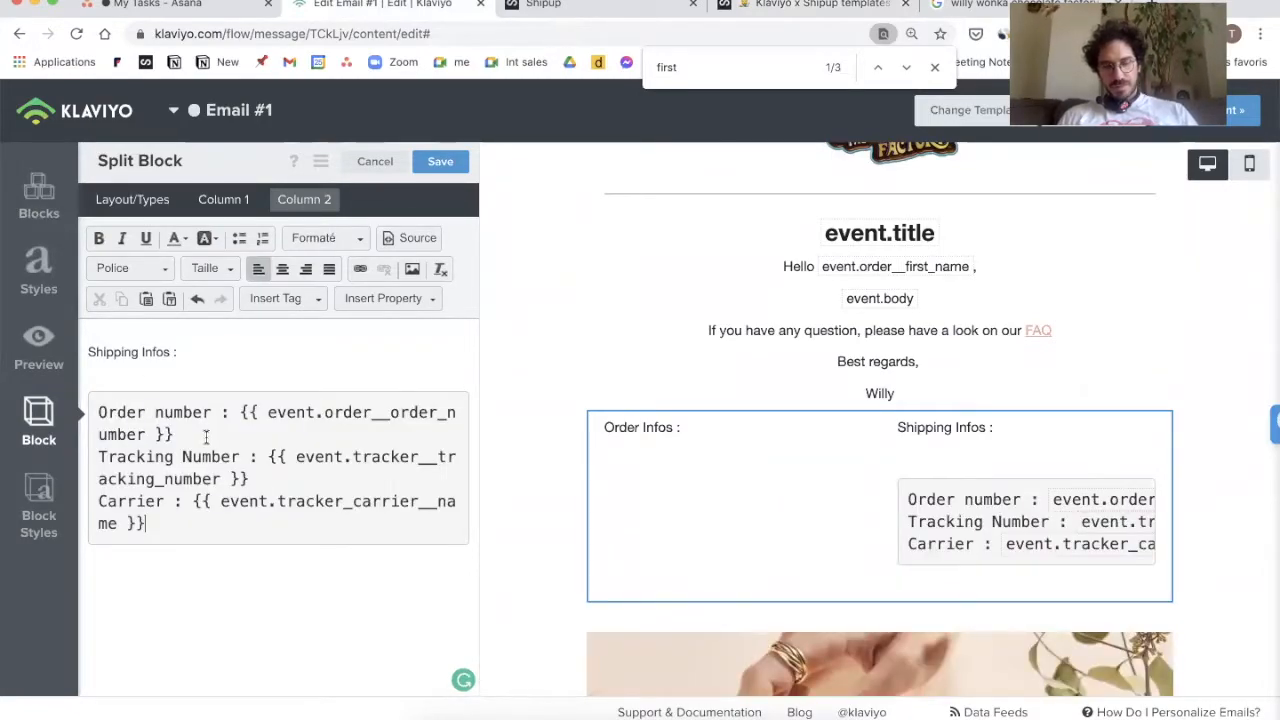
key("super+z")
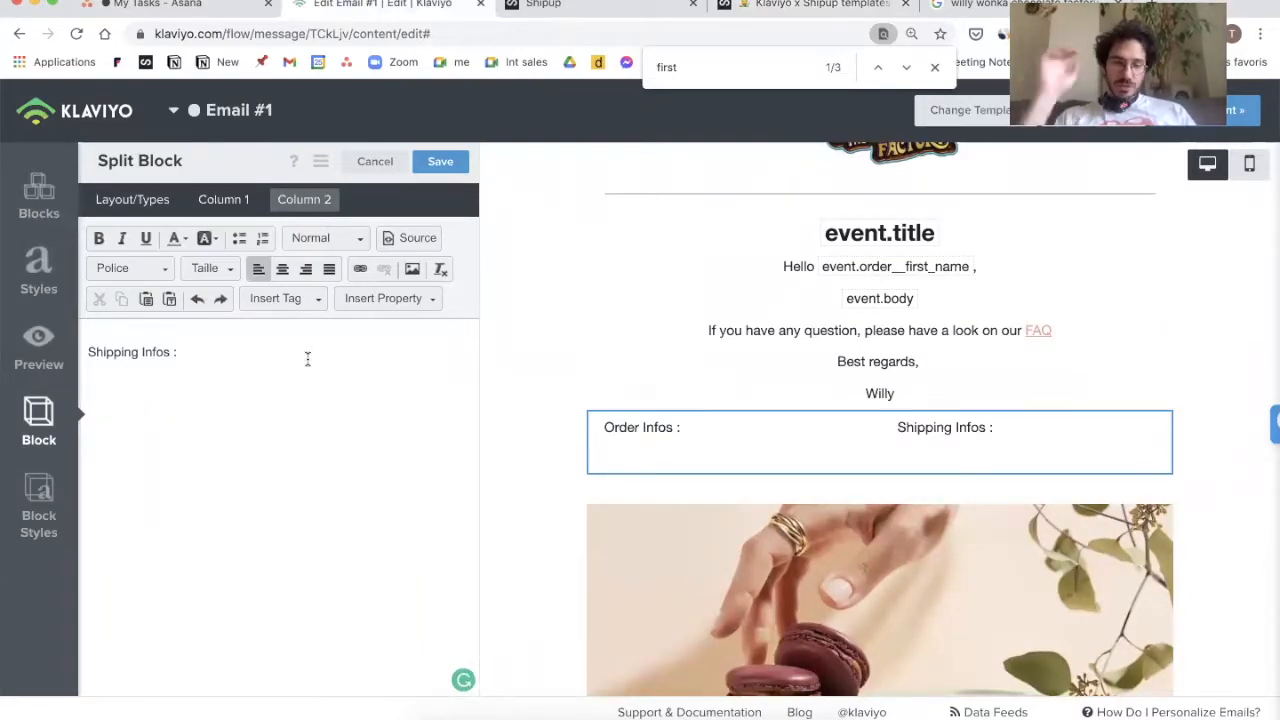
key("super+space")
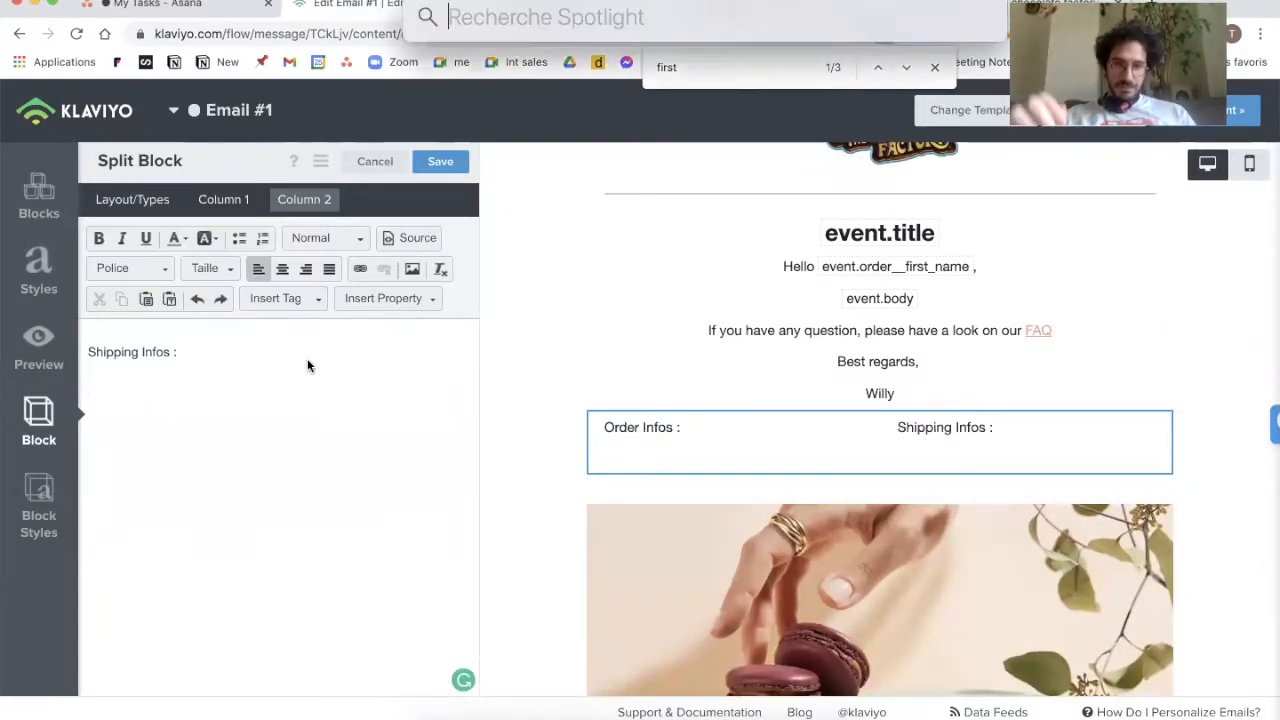
key("Escape")
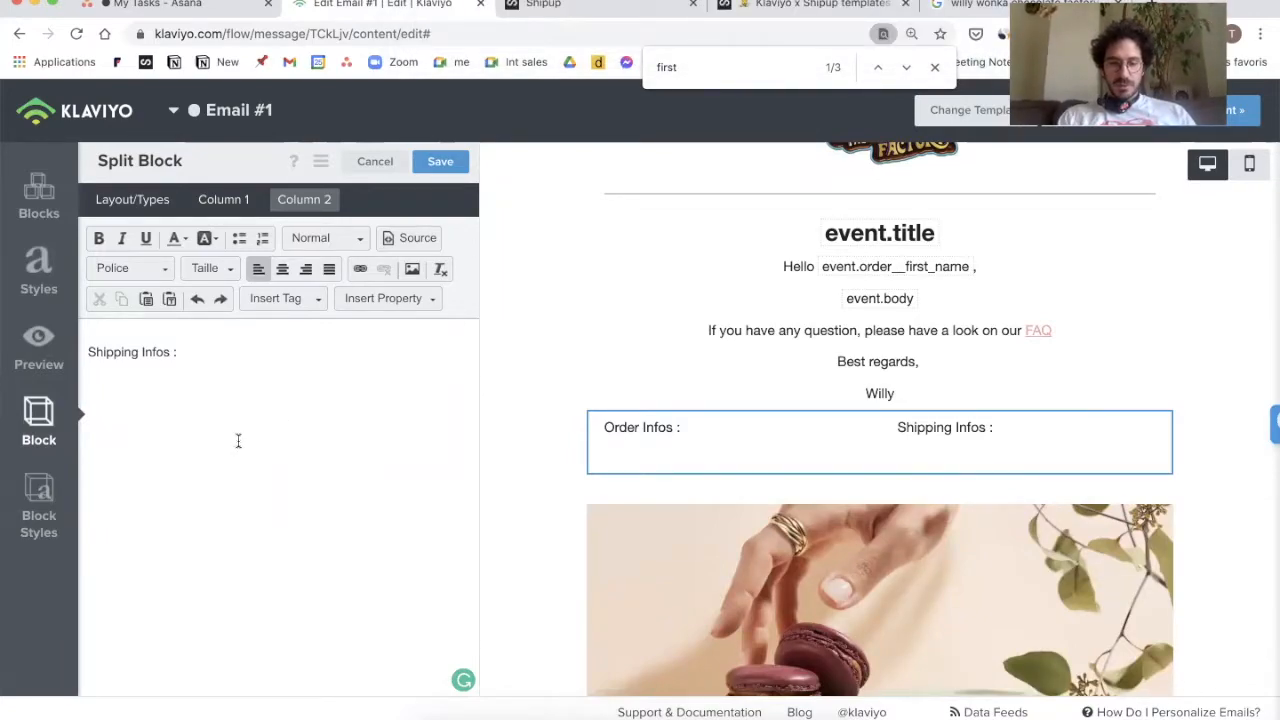
Step: Strip the order snippet's formatting using a new browser tab's address bar and paste it as plain text below "Shipping Infos :" in Klaviyo
key("super+t")
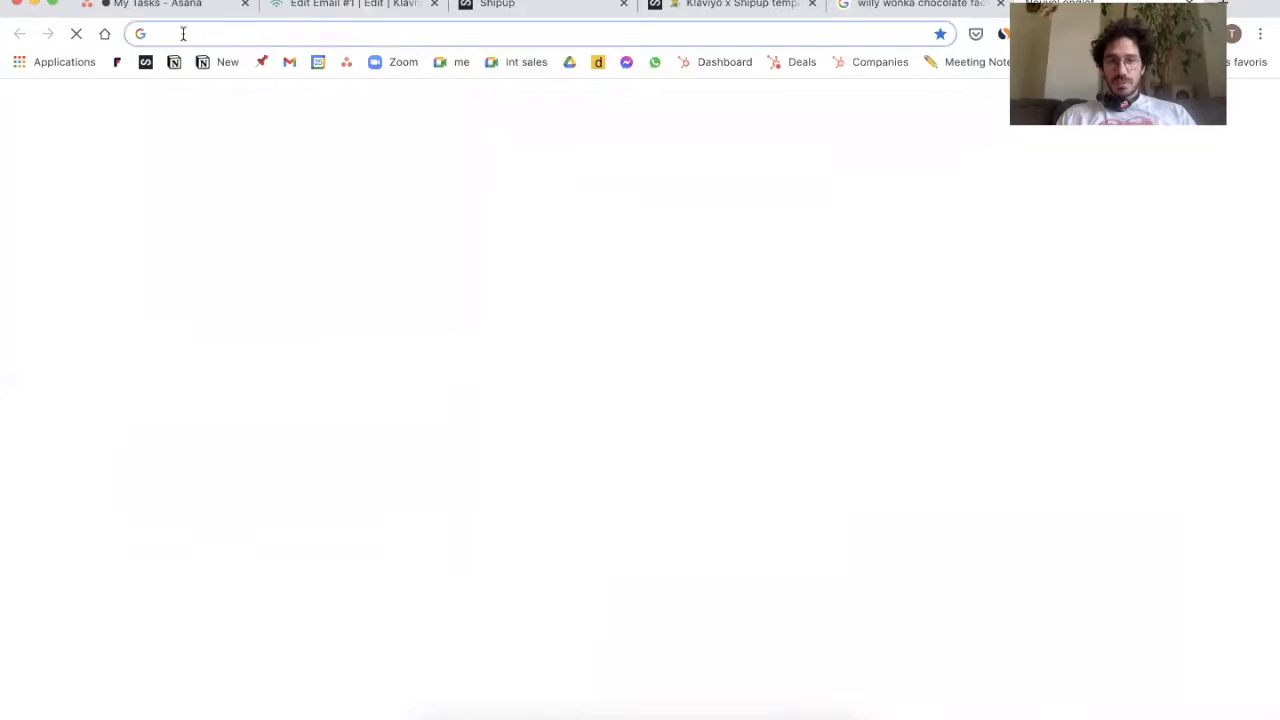
key("super+v")
key("super+a")
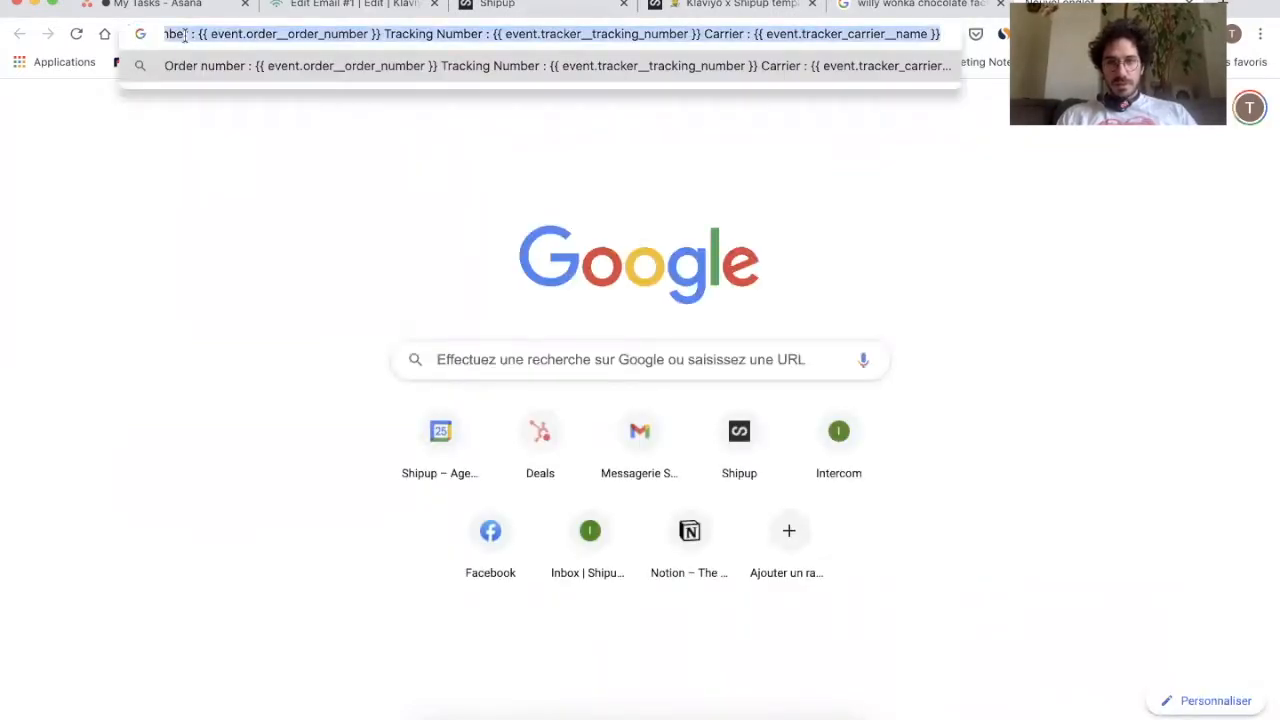
key("Escape")
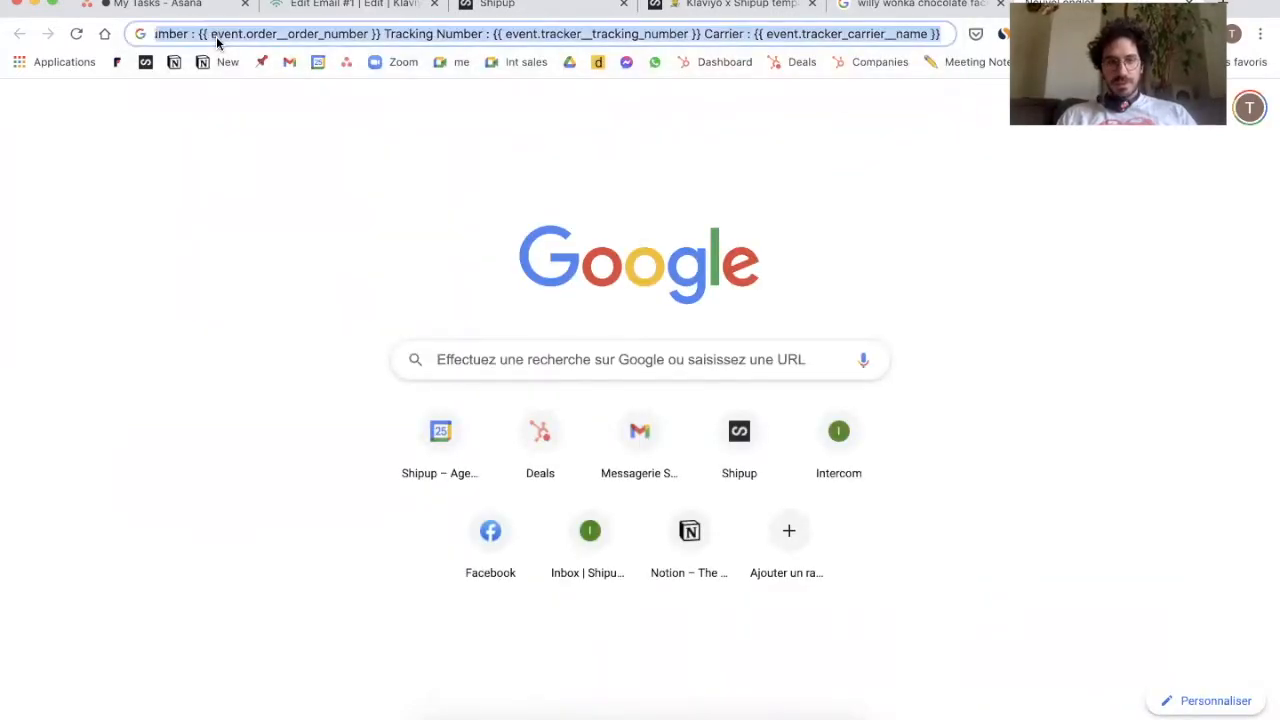
left_click(352, 8)
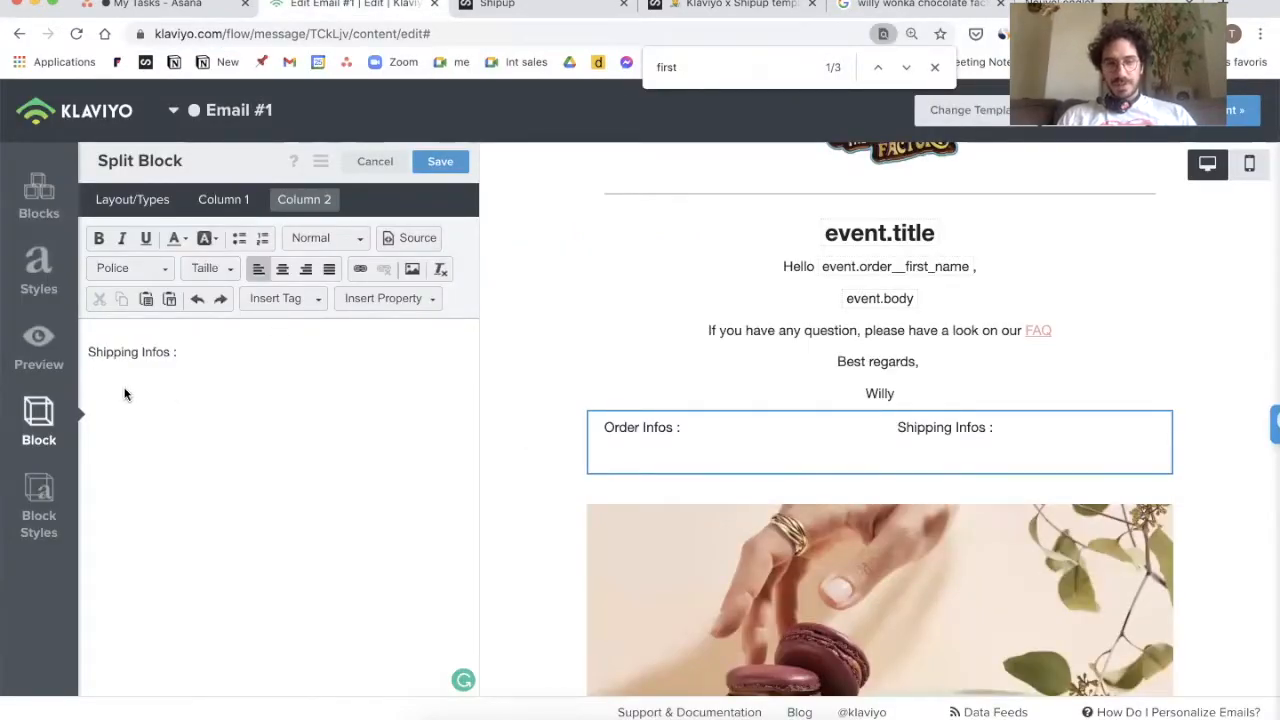
key("ctrl+v")
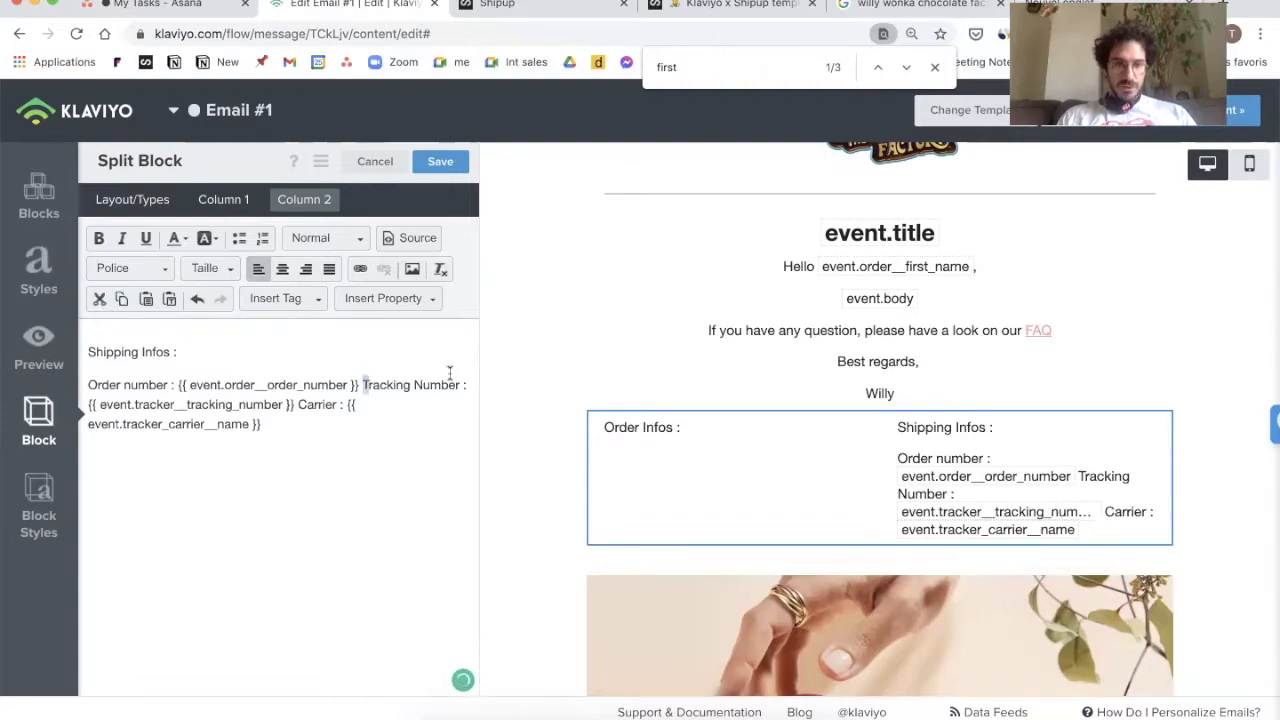
Step: Split the pasted snippet in column 2 into separate lines for the order number, tracking number and carrier
key("Return")
key("BackSpace")
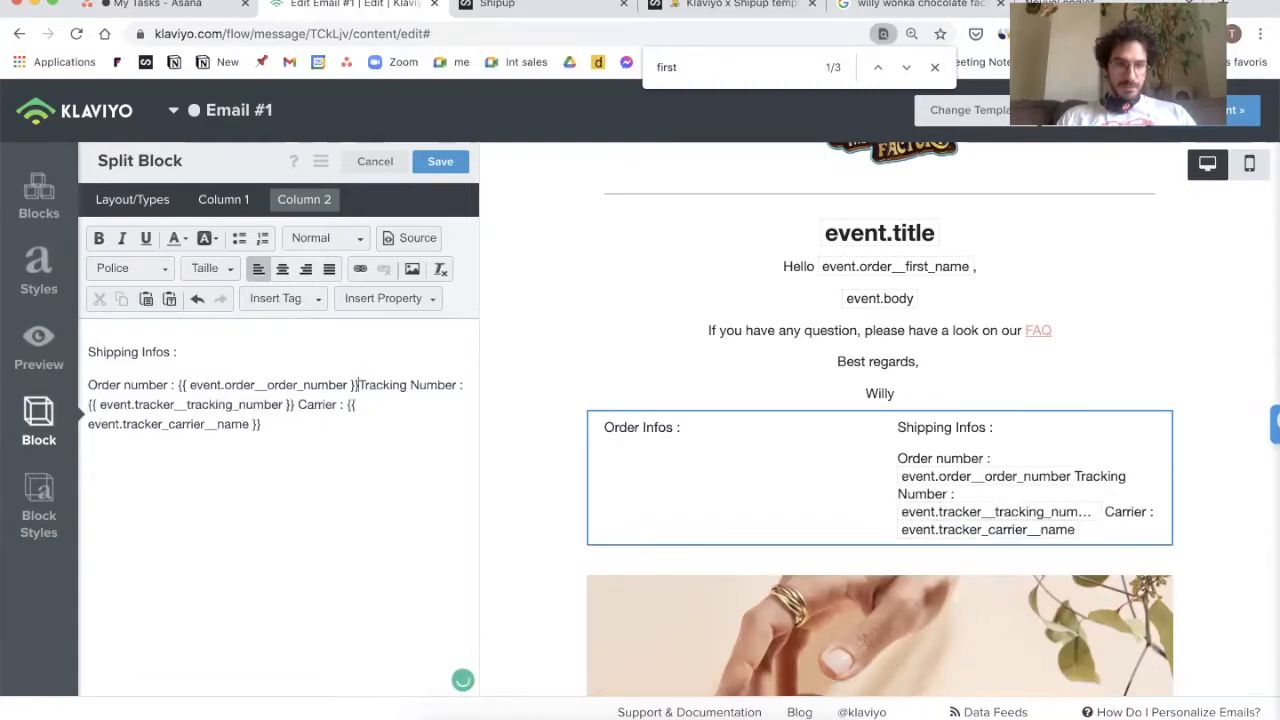
key("Return")
left_click(406, 404)
key("Return")
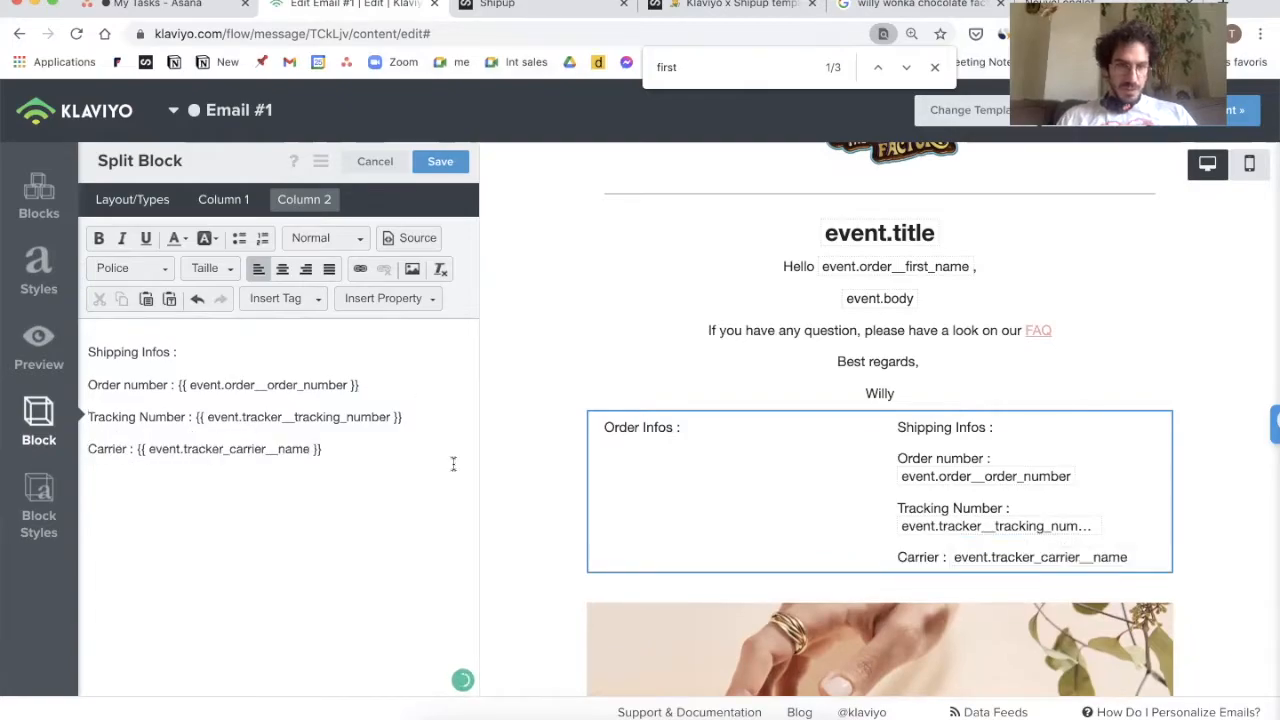
Step: Move the order number, tracking number and carrier lines from column 2 to below "Order Infos :" in column 1
left_click_drag(369, 458, 83, 335)
left_click_drag(338, 450, 62, 384)
key("ctrl+c")
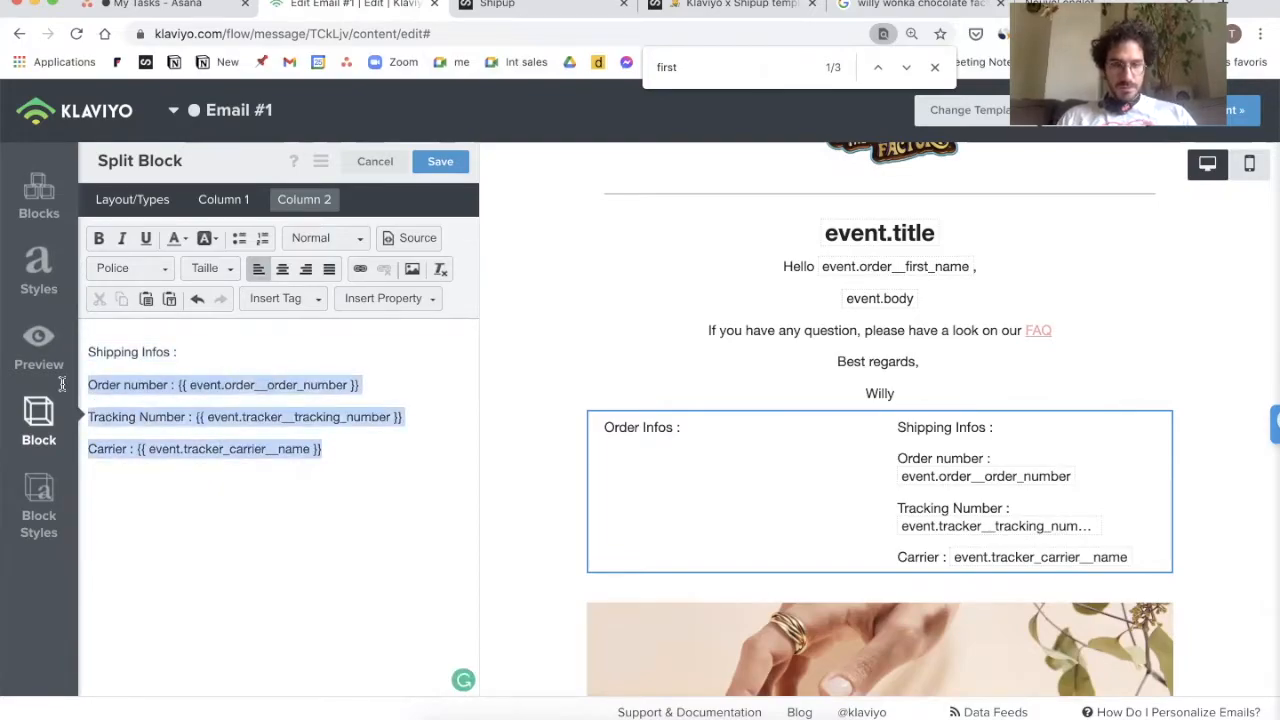
key("BackSpace")
left_click(223, 199)
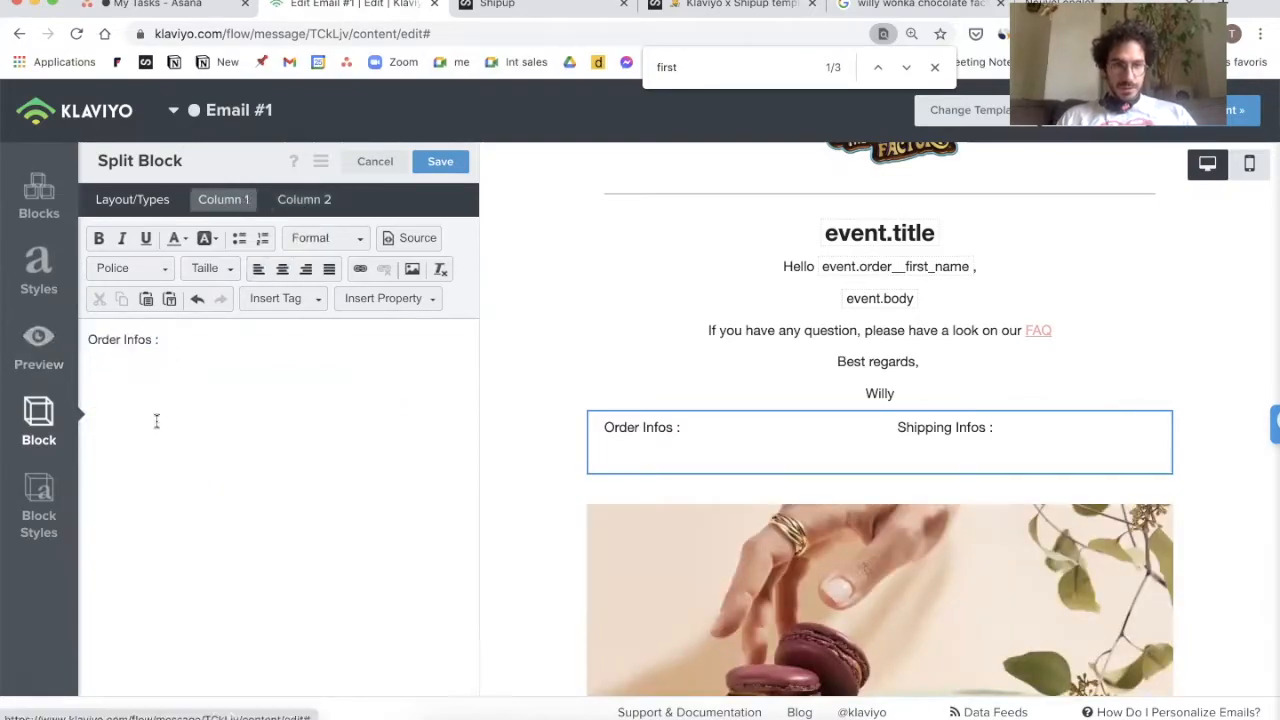
left_click(101, 375)
key("ctrl+v")
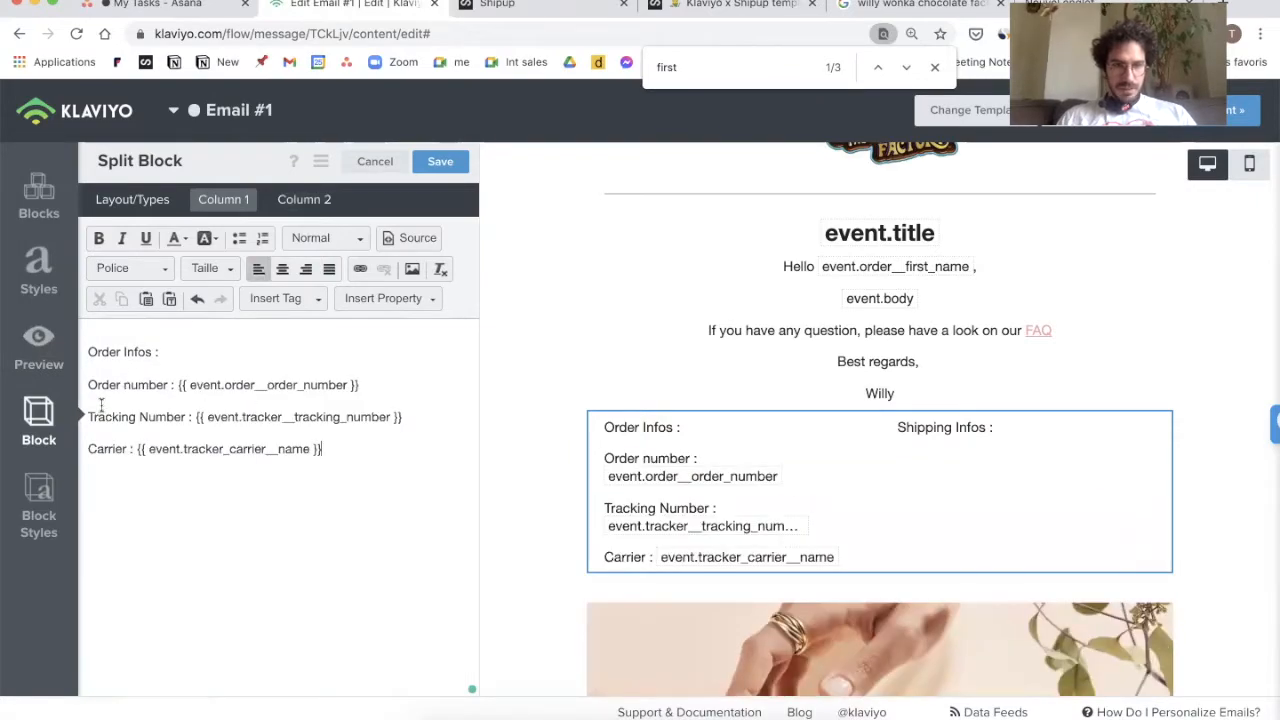
Step: Make the "Order Infos :" heading in column 1 bold and open column 2 of the split block
left_click_drag(353, 434, 166, 385)
left_click(355, 449)
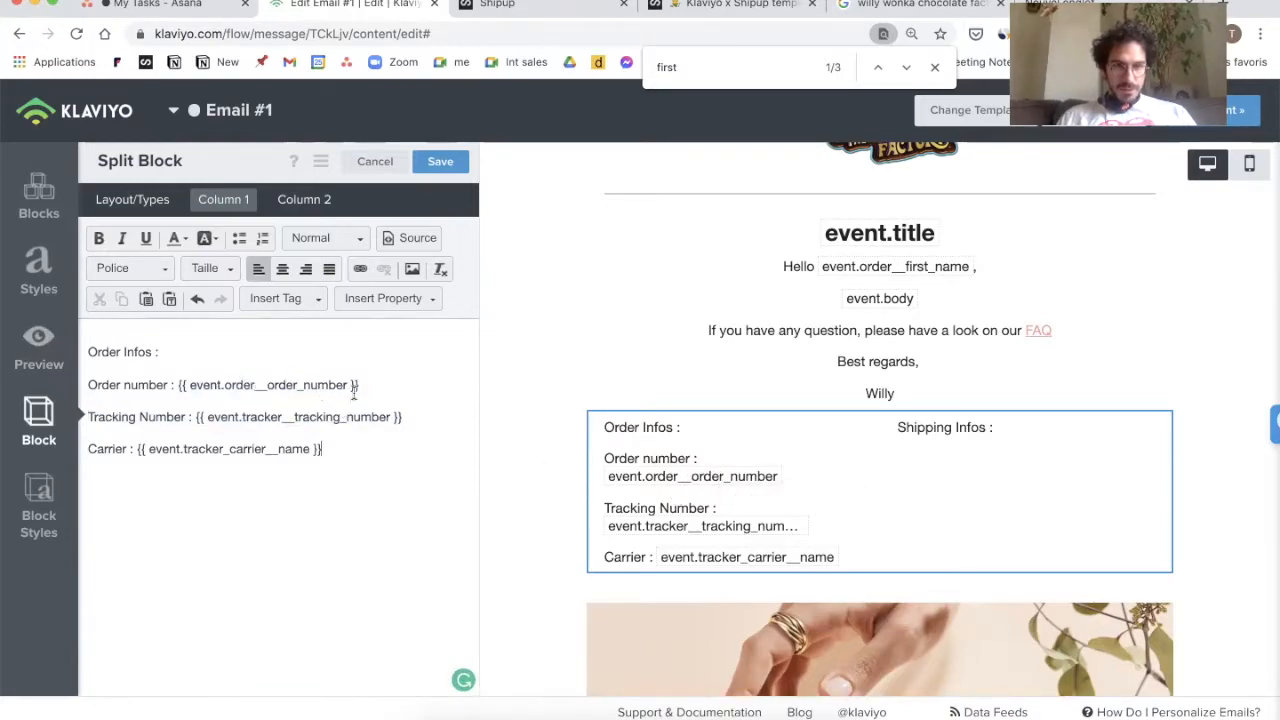
left_click(344, 444)
left_click_drag(313, 433, 105, 300)
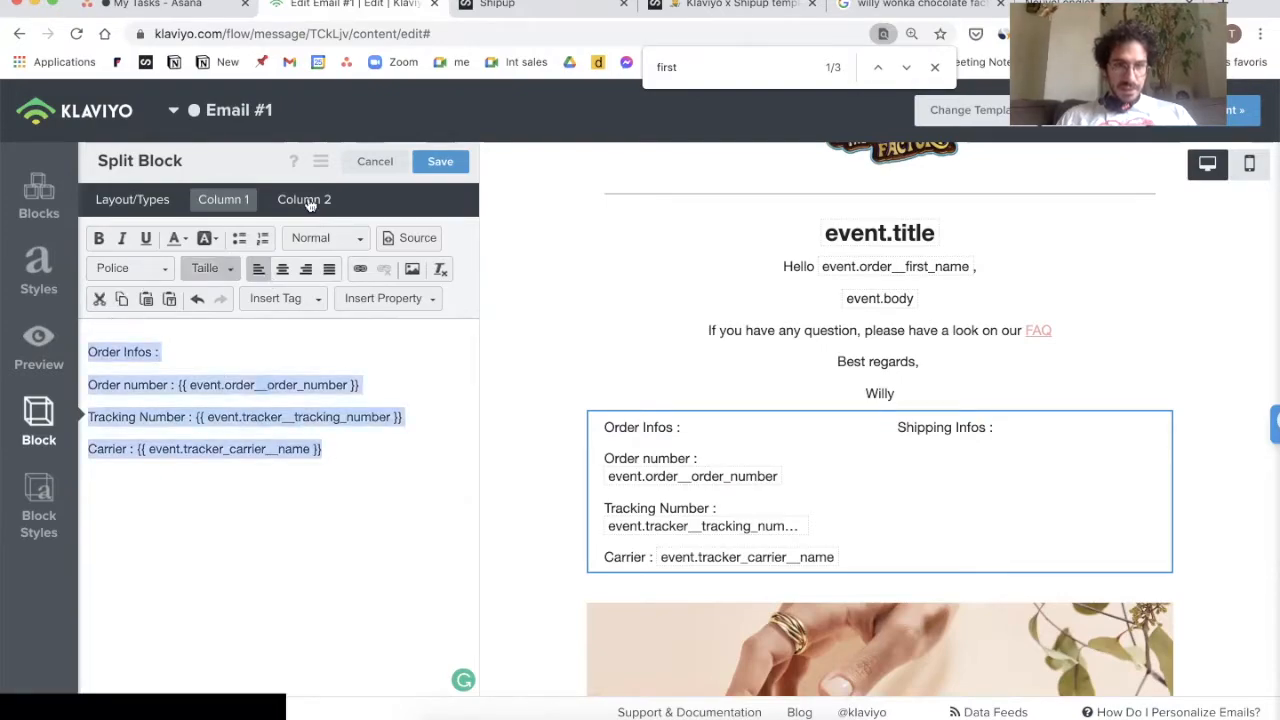
left_click(346, 232)
left_click(346, 232)
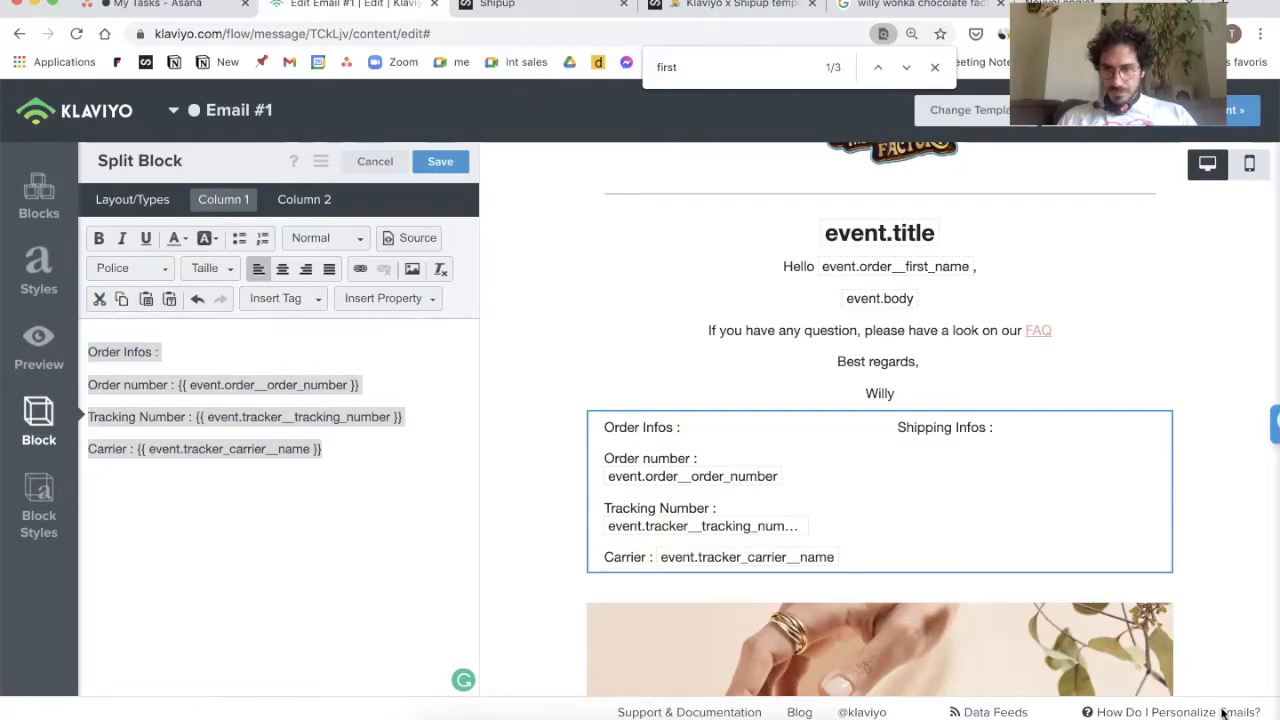
left_click(1089, 506)
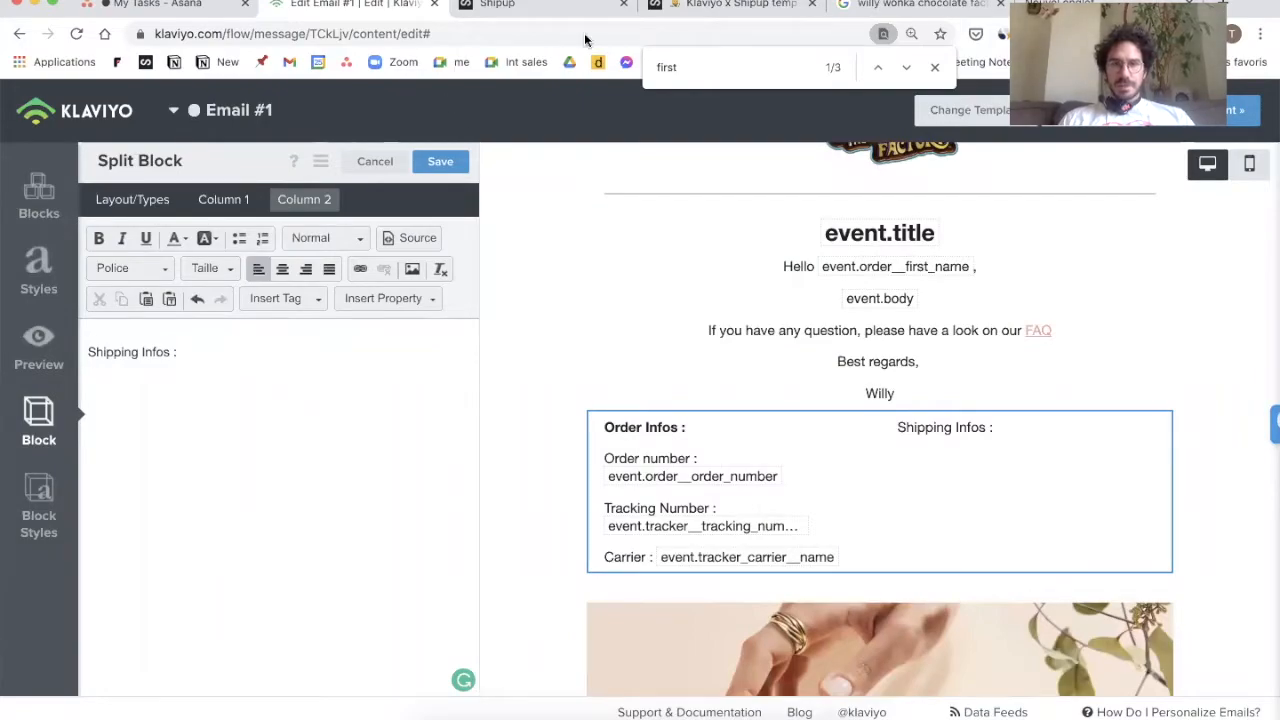
Step: Copy the shipping address snippet from the "Add order details" section of the Klaviyo x Shipup help article
left_click(702, 7)
left_click(861, 487)
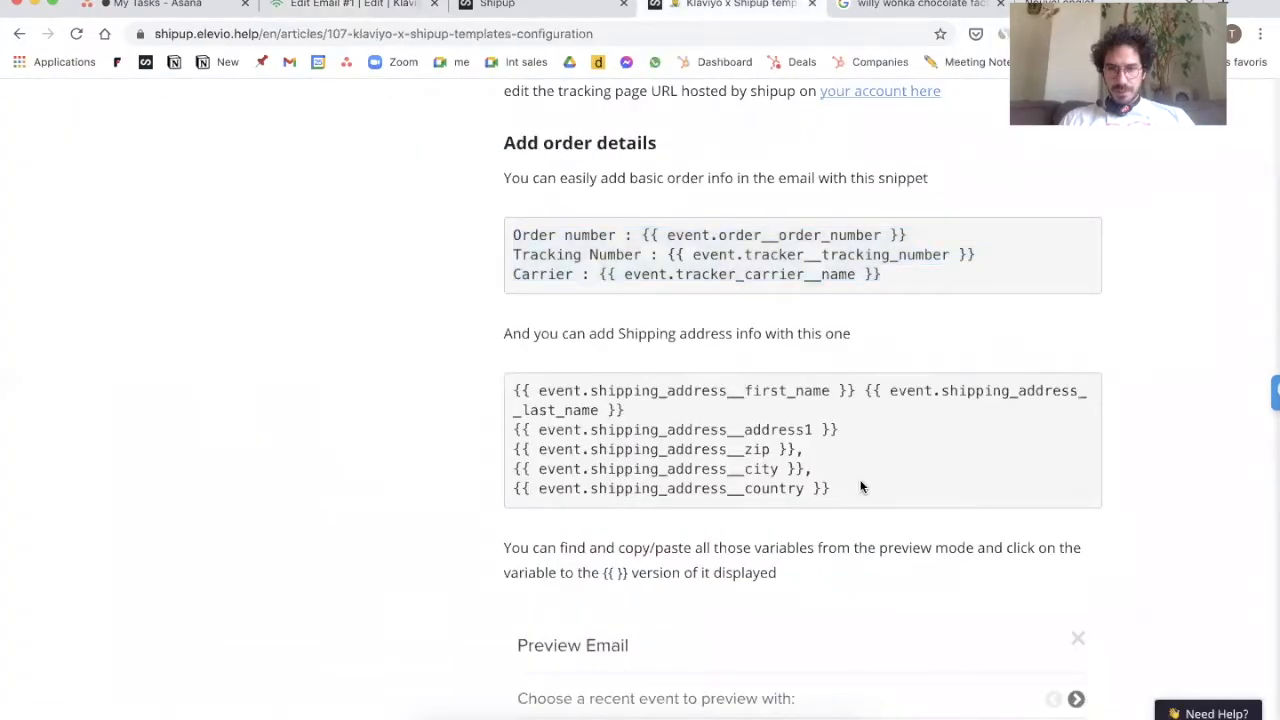
left_click_drag(845, 489, 512, 380)
key("super+c")
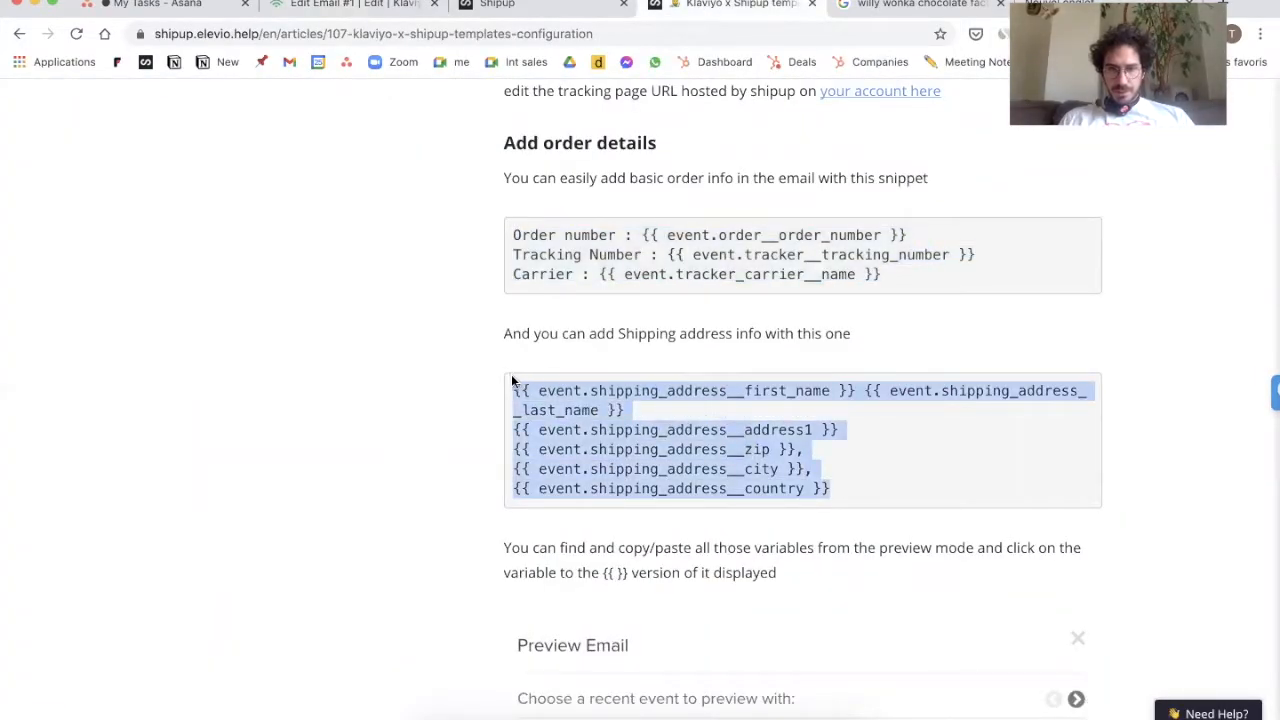
Step: Return to the Klaviyo email editor and paste the shipping address snippet below "Shipping Infos :" in column 2
left_click(360, 6)
left_click(296, 434)
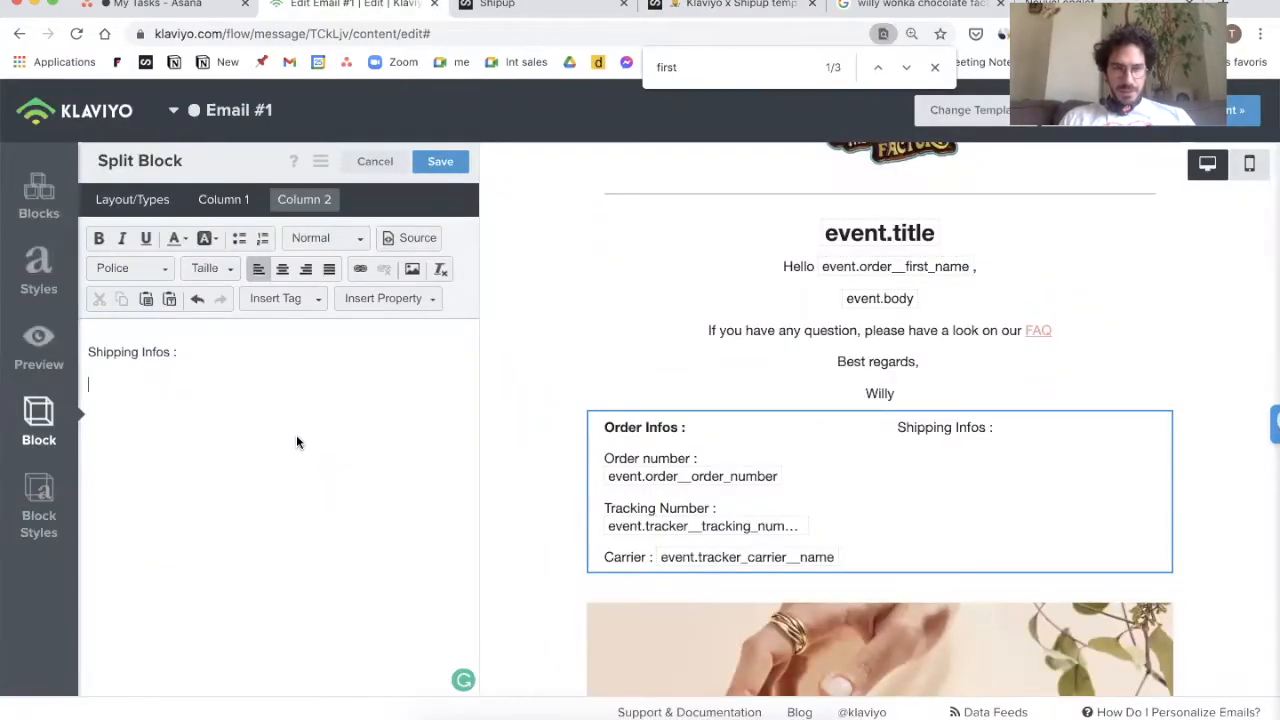
key("super+v")
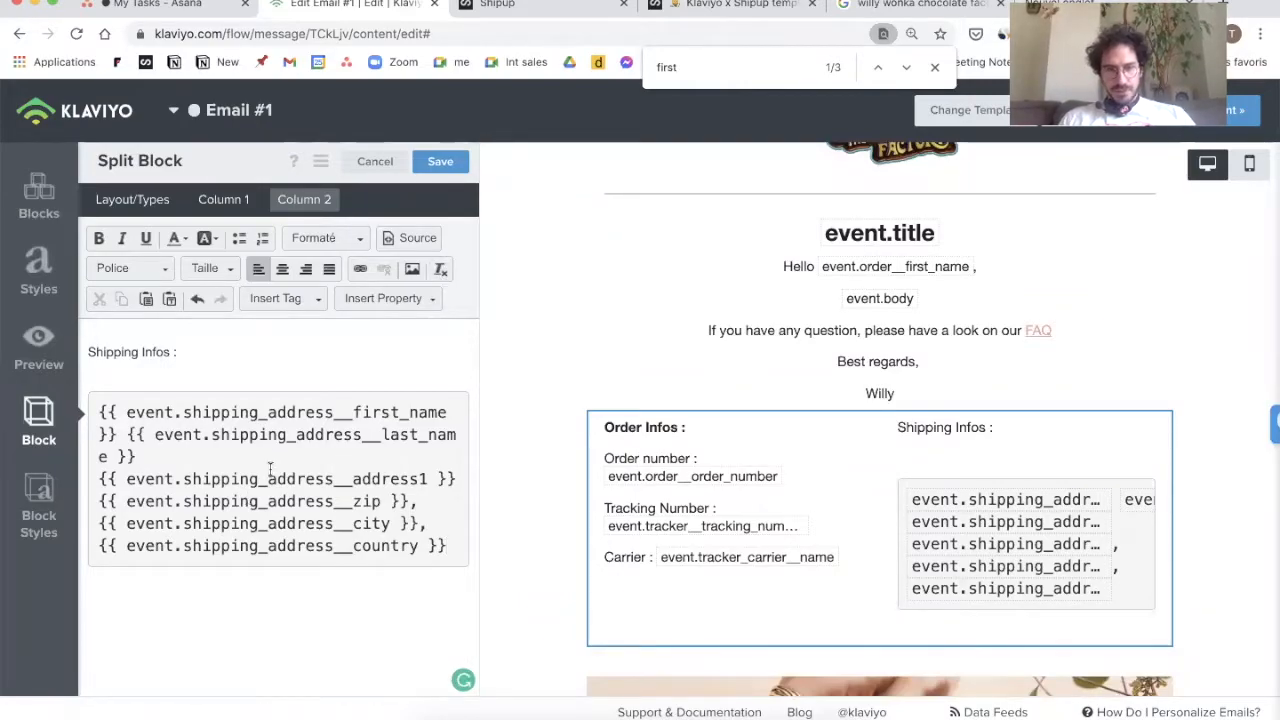
Step: Remove the formatting from the "Shipping Infos :" heading and the pasted shipping address variables in column 2
key("super+a")
left_click(251, 377)
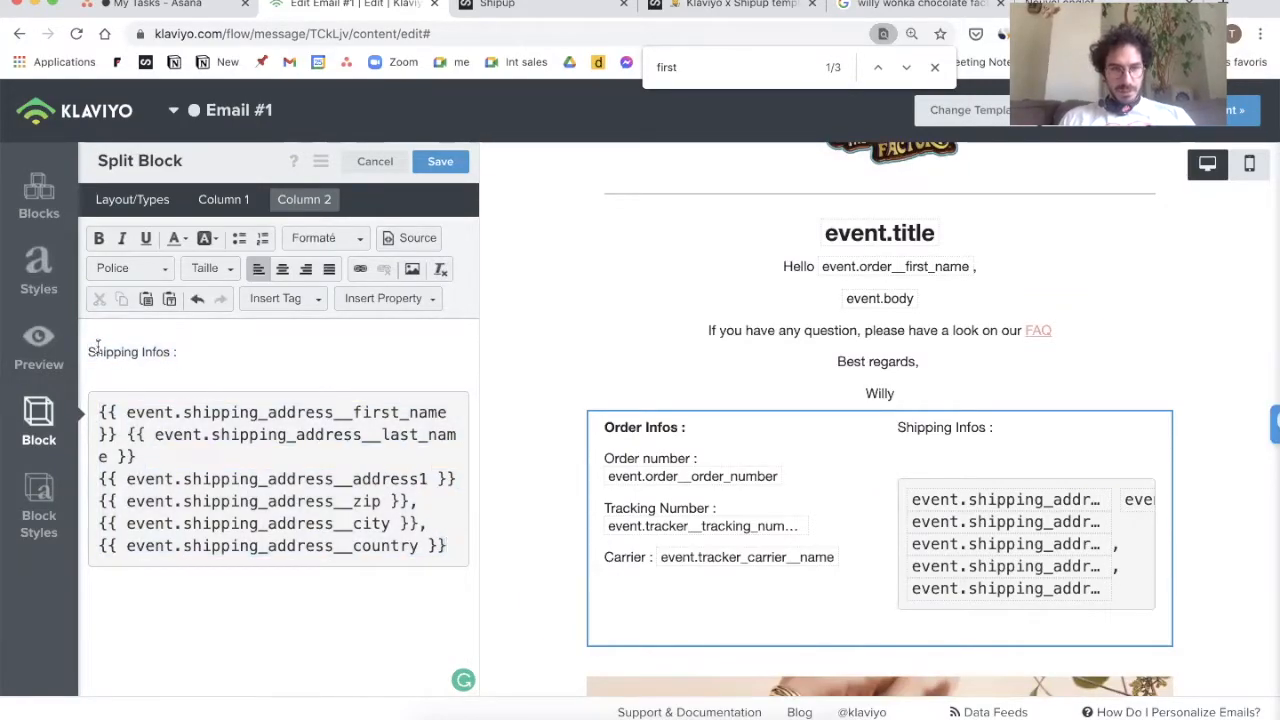
left_click_drag(89, 350, 394, 663)
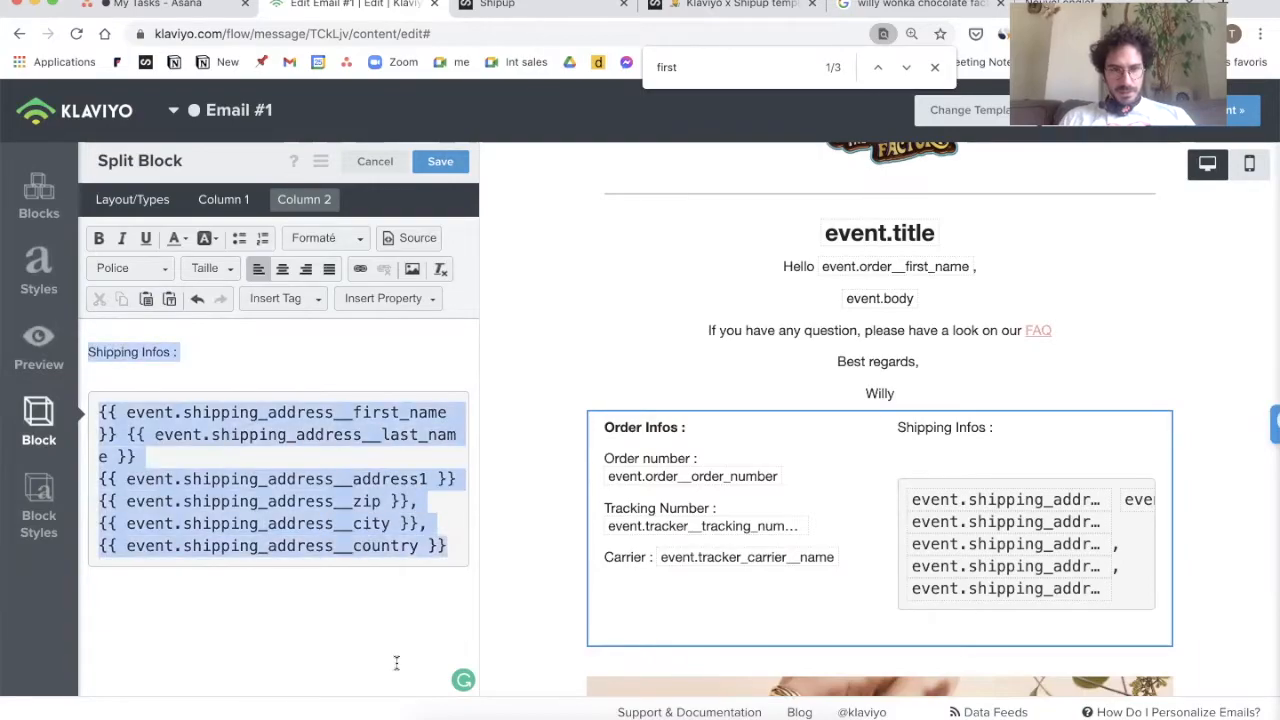
left_click(443, 276)
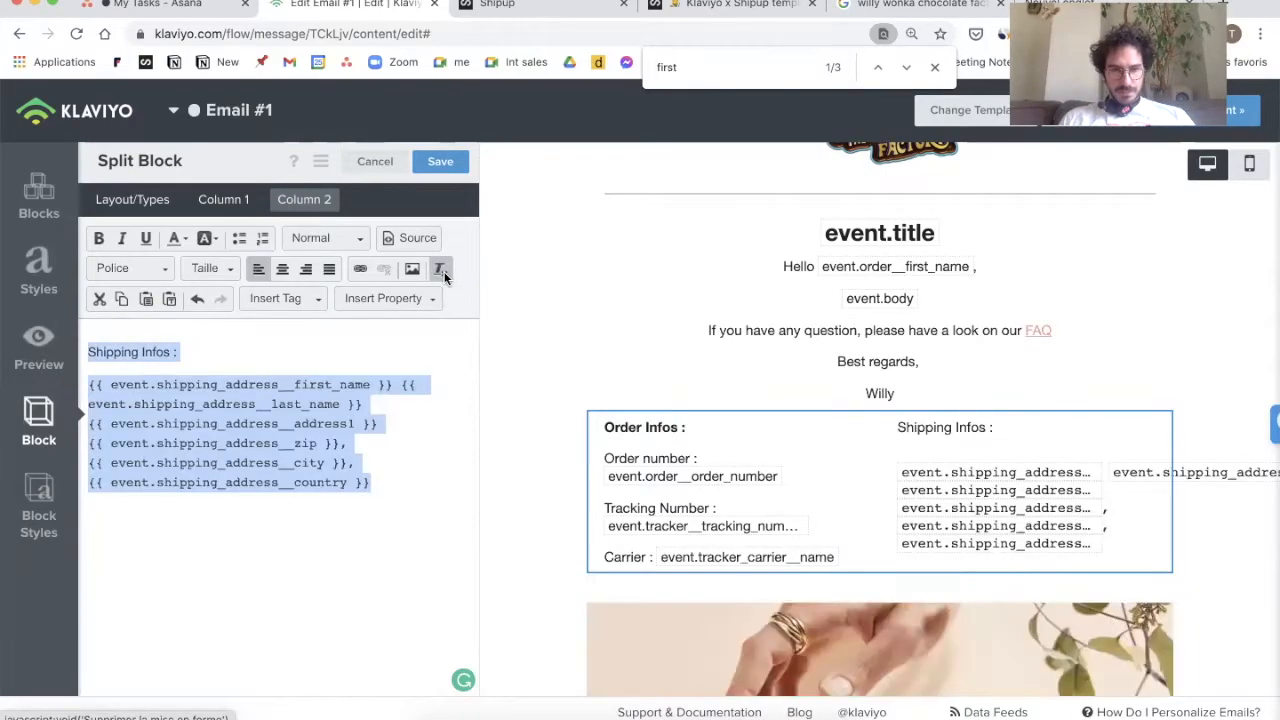
Step: Set the font of all text in column 2 to Arial
left_click(413, 490)
key("ctrl+a")
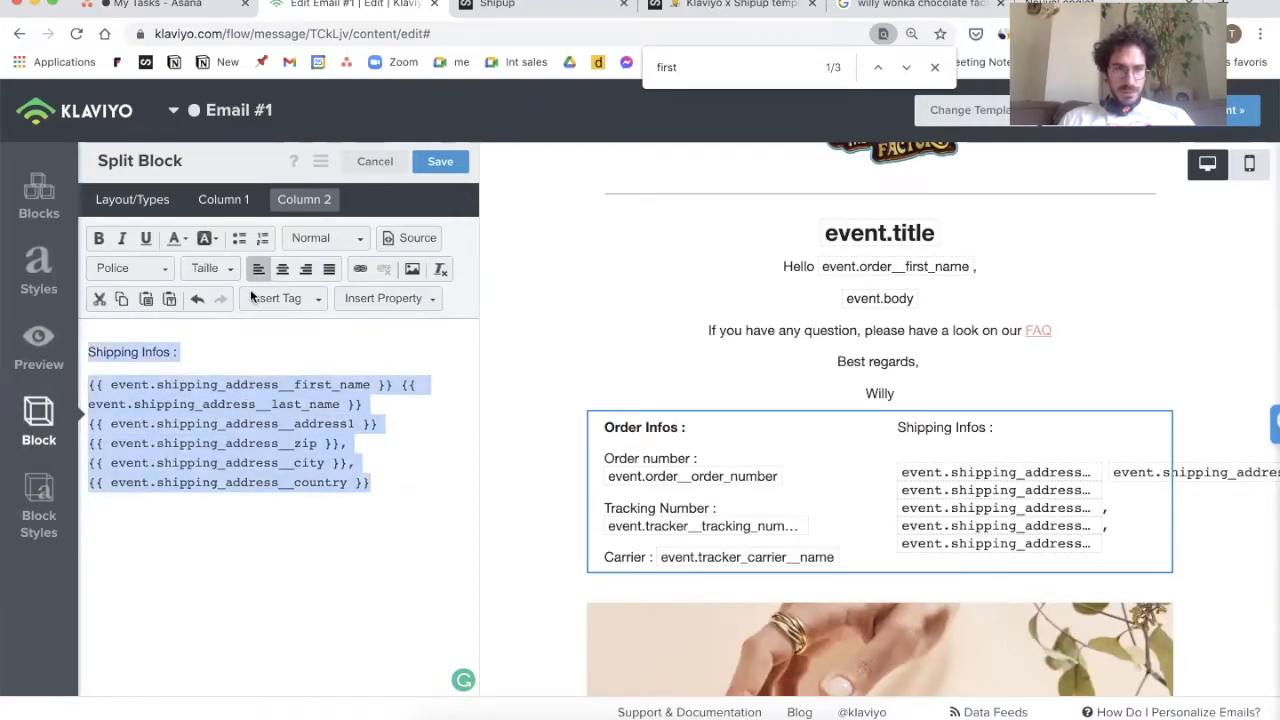
left_click(160, 270)
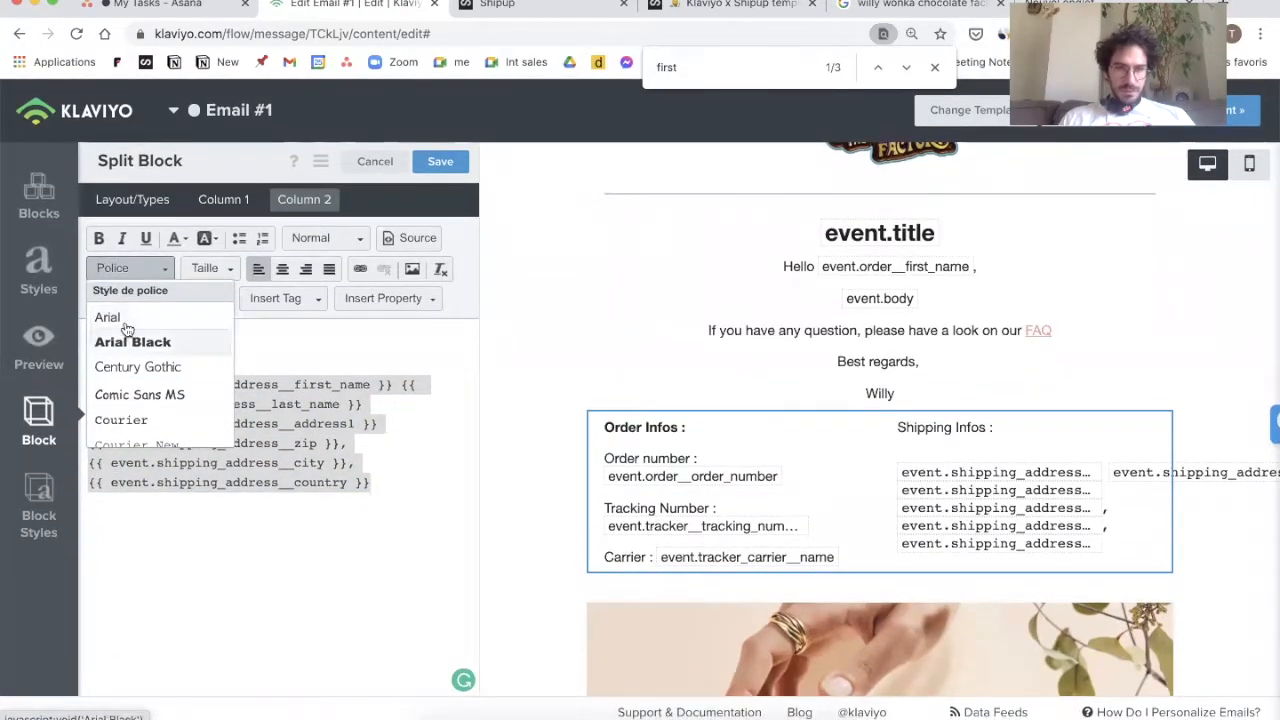
left_click(117, 317)
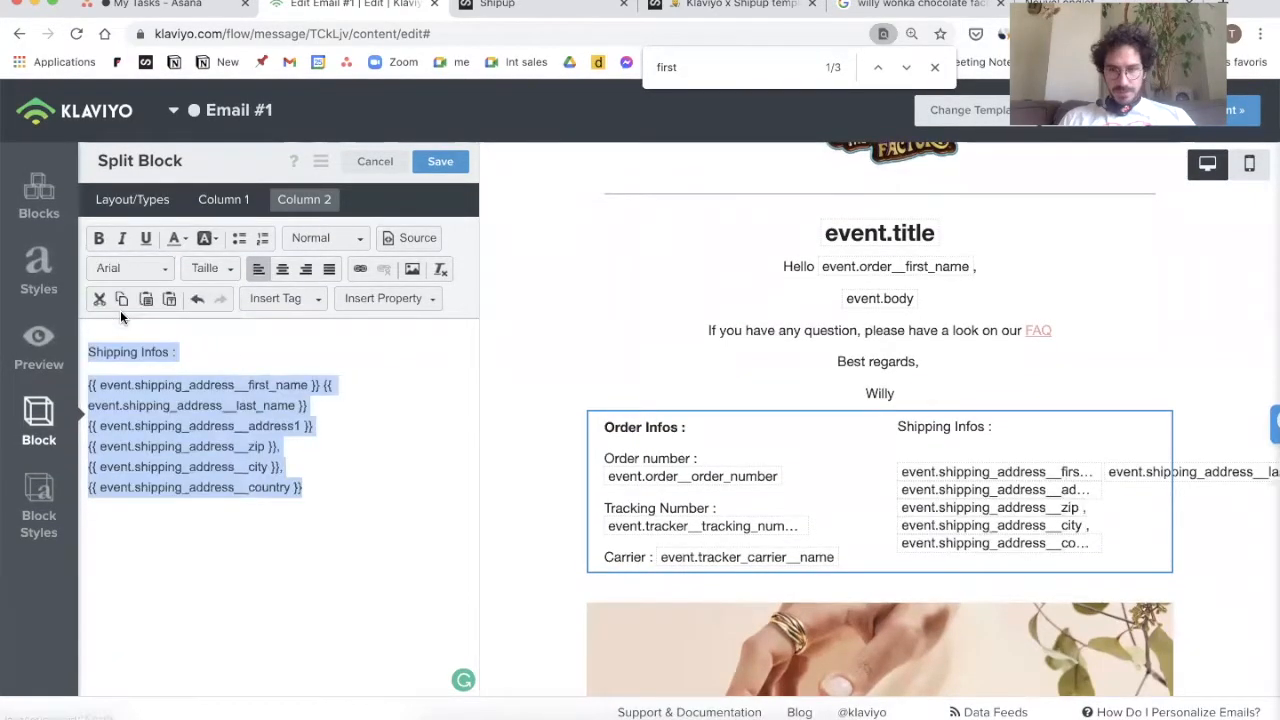
left_click(291, 558)
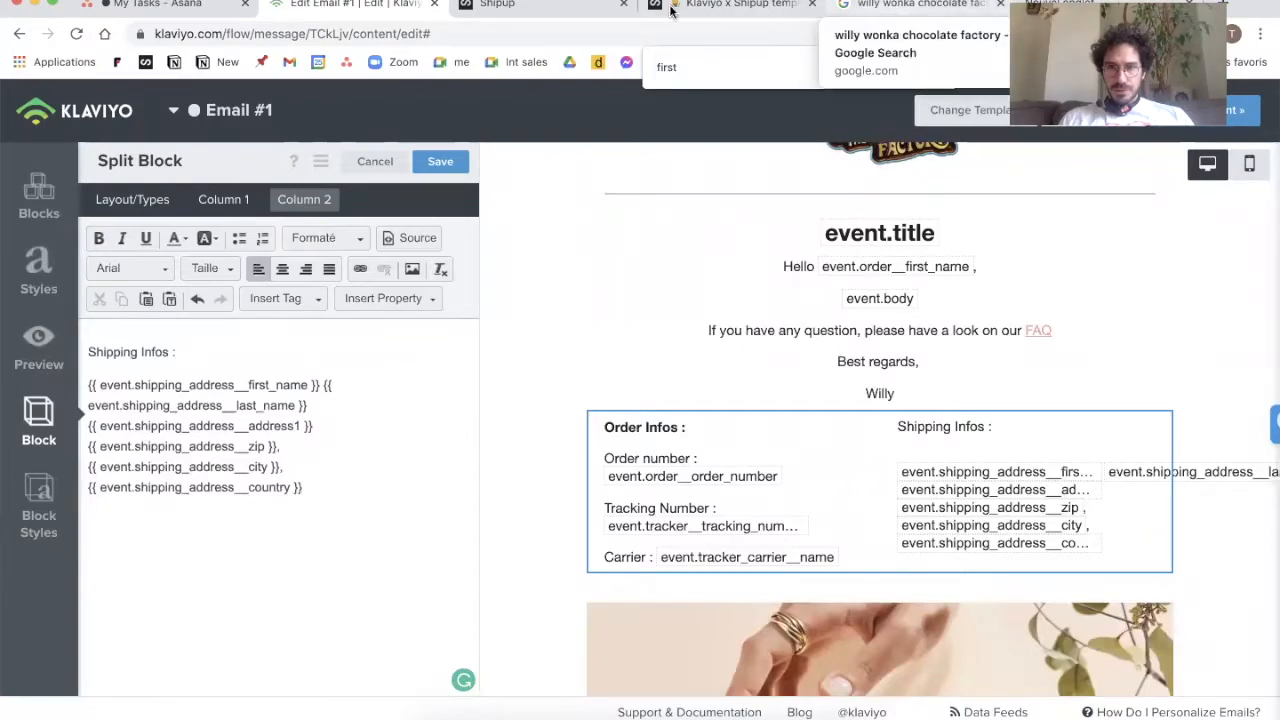
left_click(574, 5)
left_click(743, 5)
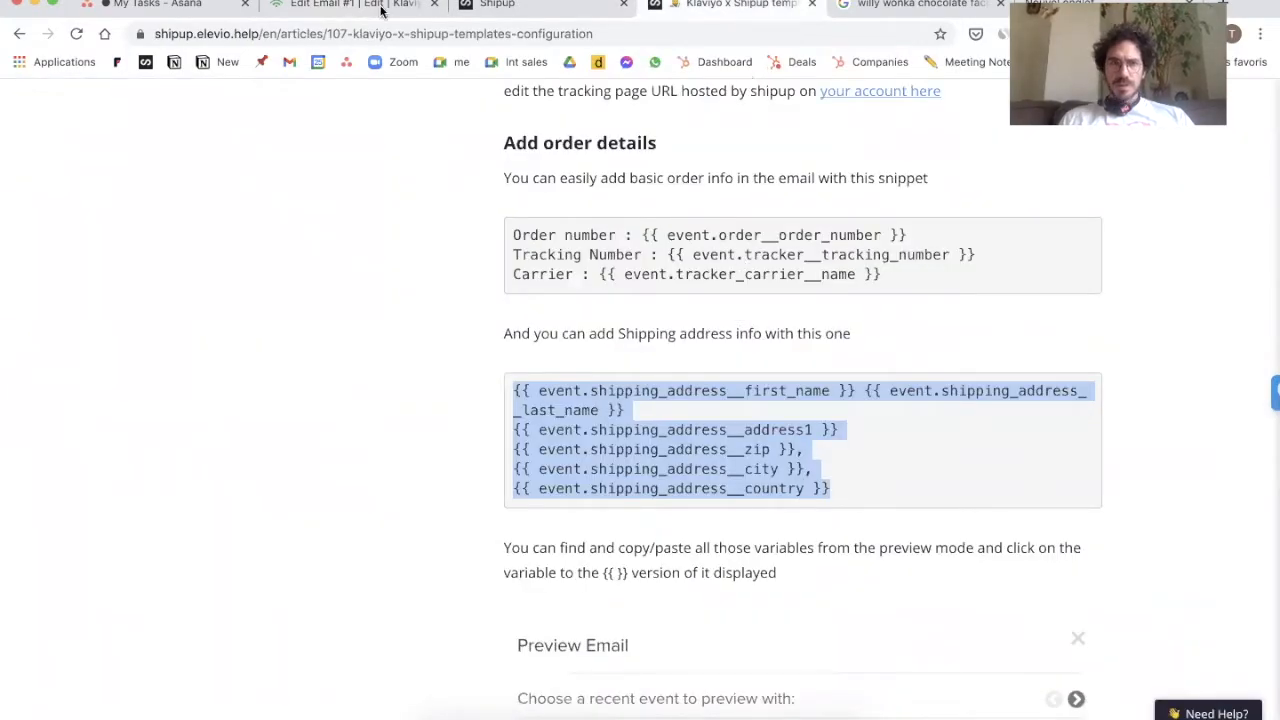
left_click(510, 5)
left_click(380, 4)
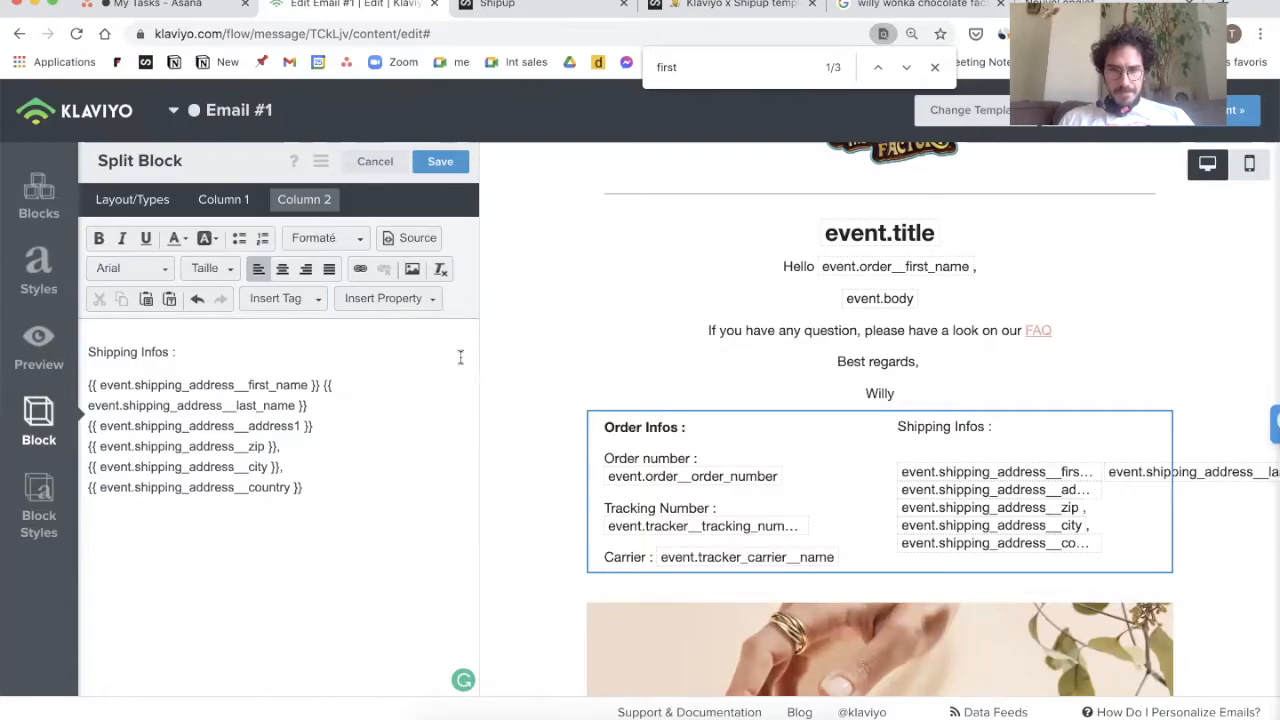
Step: Save the split block and preview the email directly in Klaviyo to check the order and shipping details, then close the preview
left_click(440, 163)
left_click(45, 350)
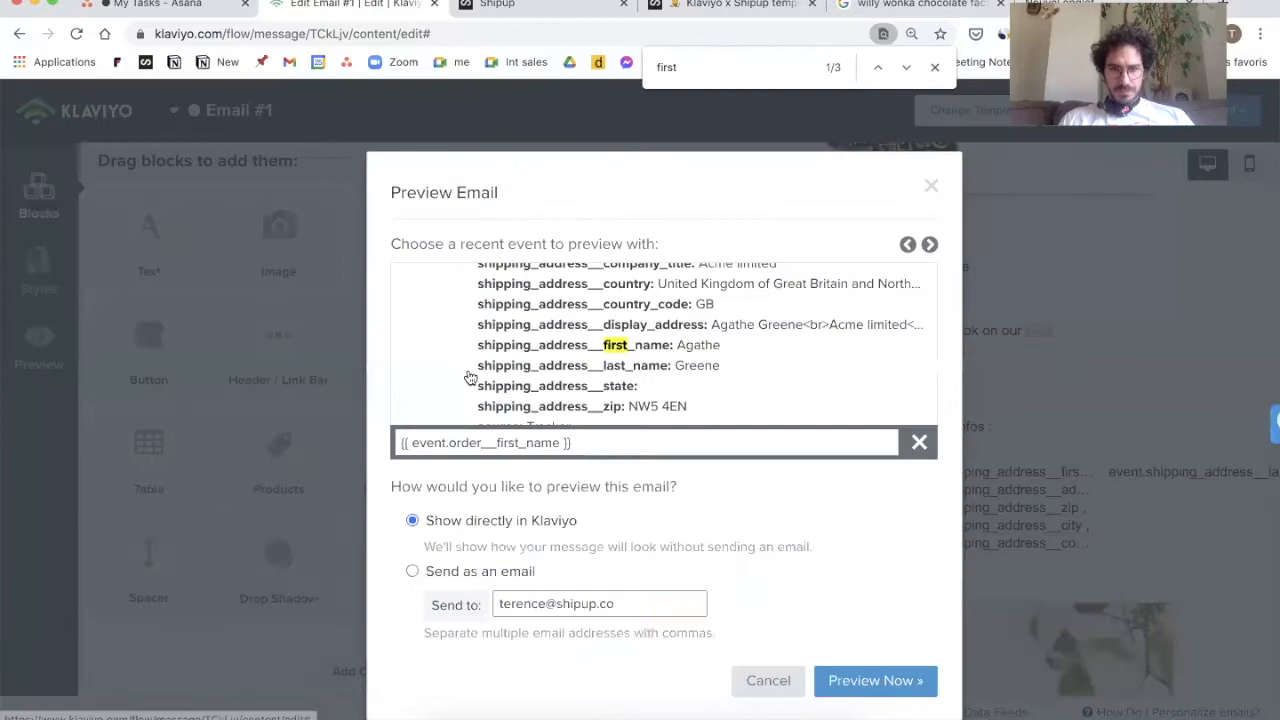
left_click(852, 679)
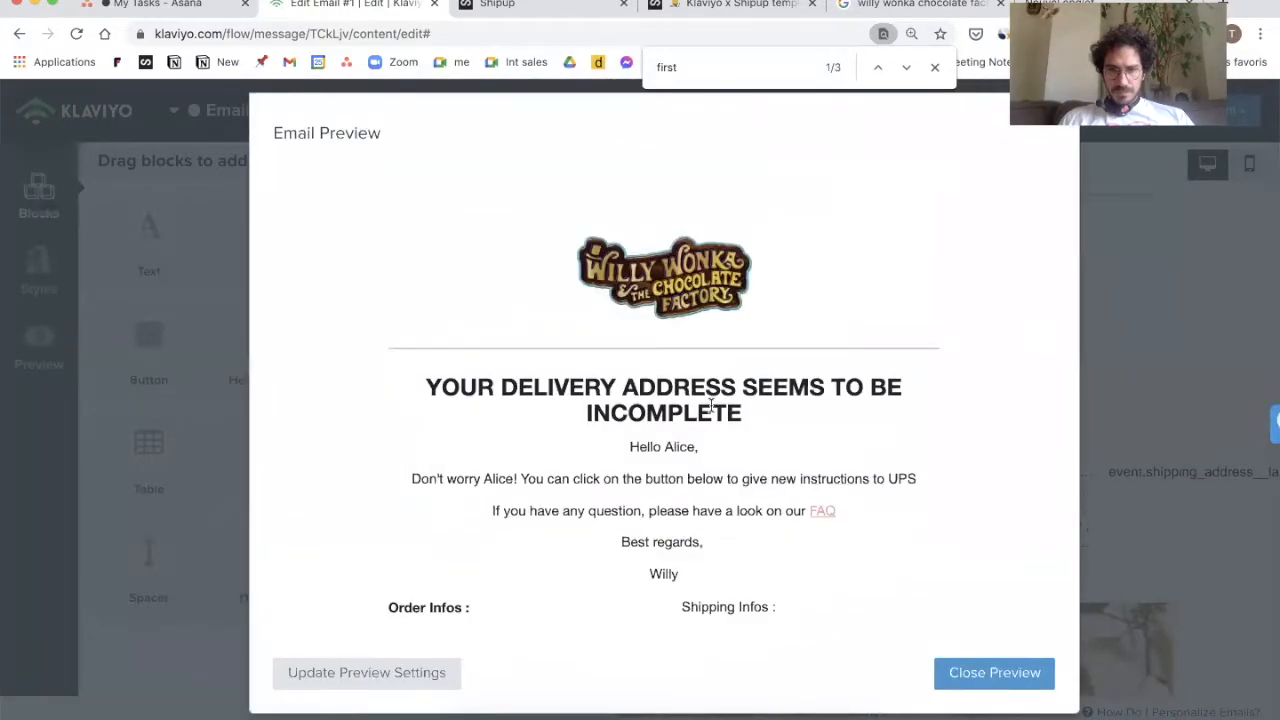
scroll(710, 405, "down", 3)
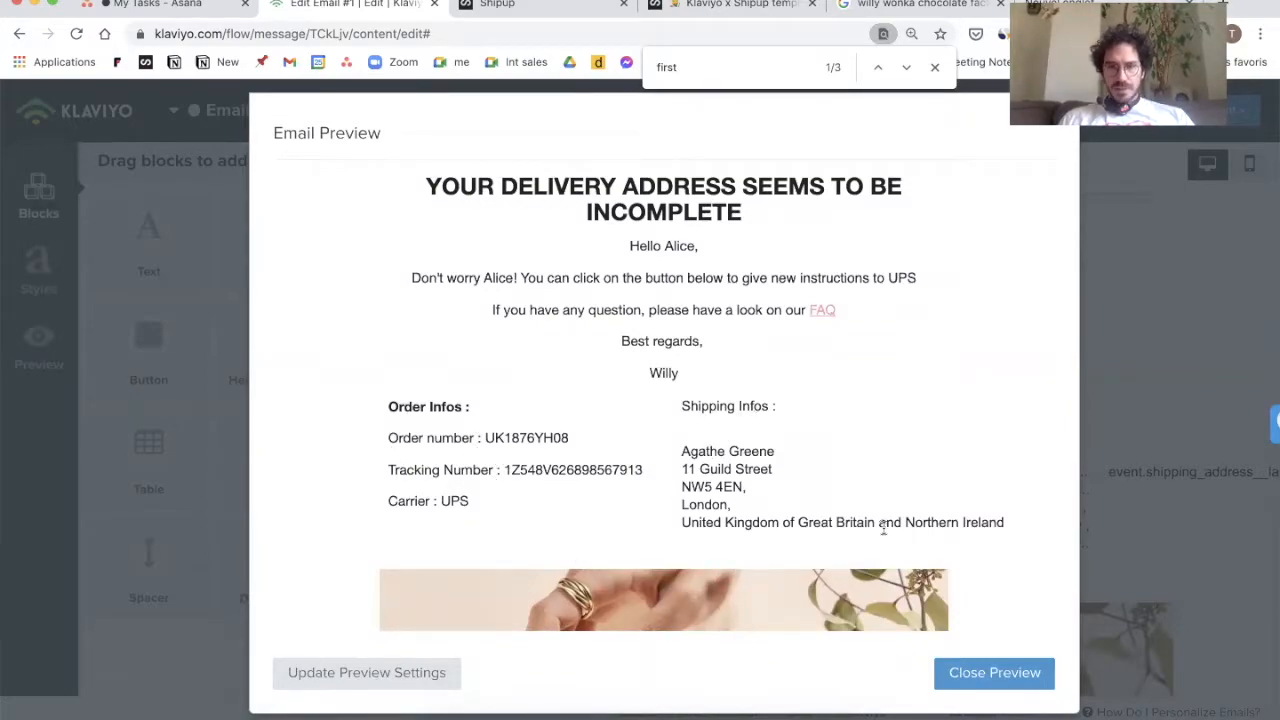
left_click(963, 673)
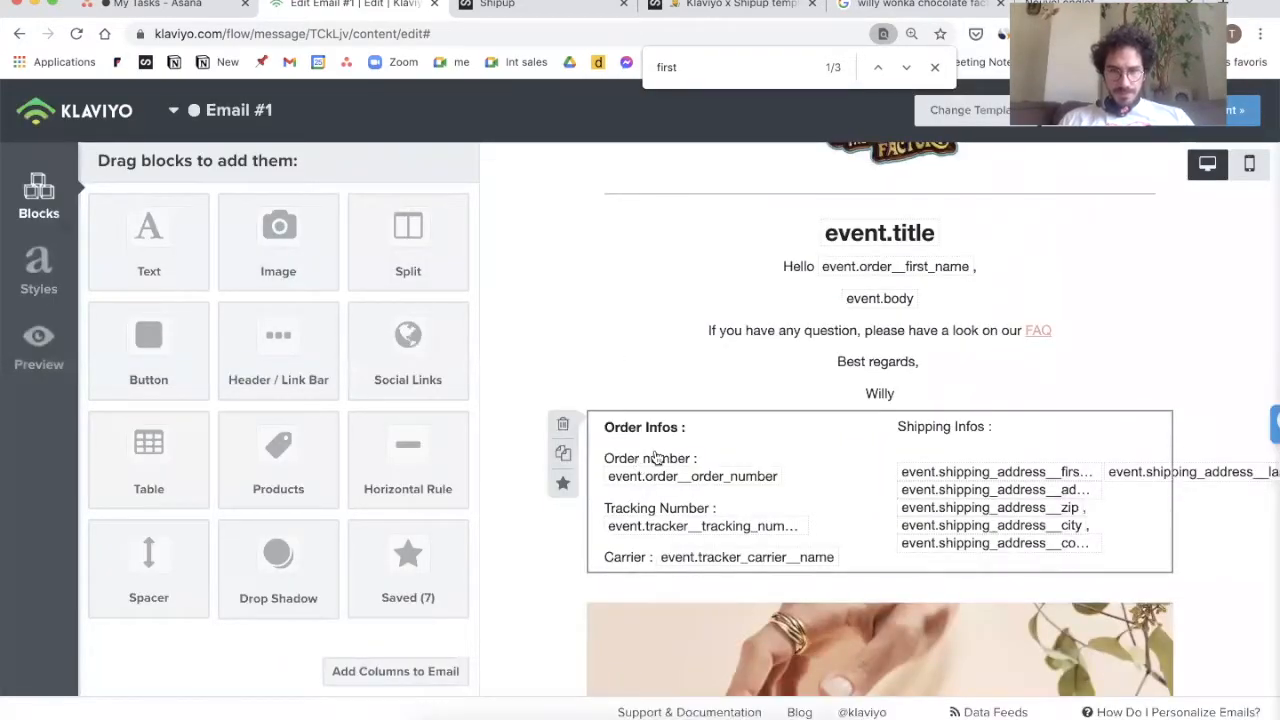
Step: Reopen the split block and redo the line break between "Shipping Infos :" and the address variables in column 2
left_click(610, 430)
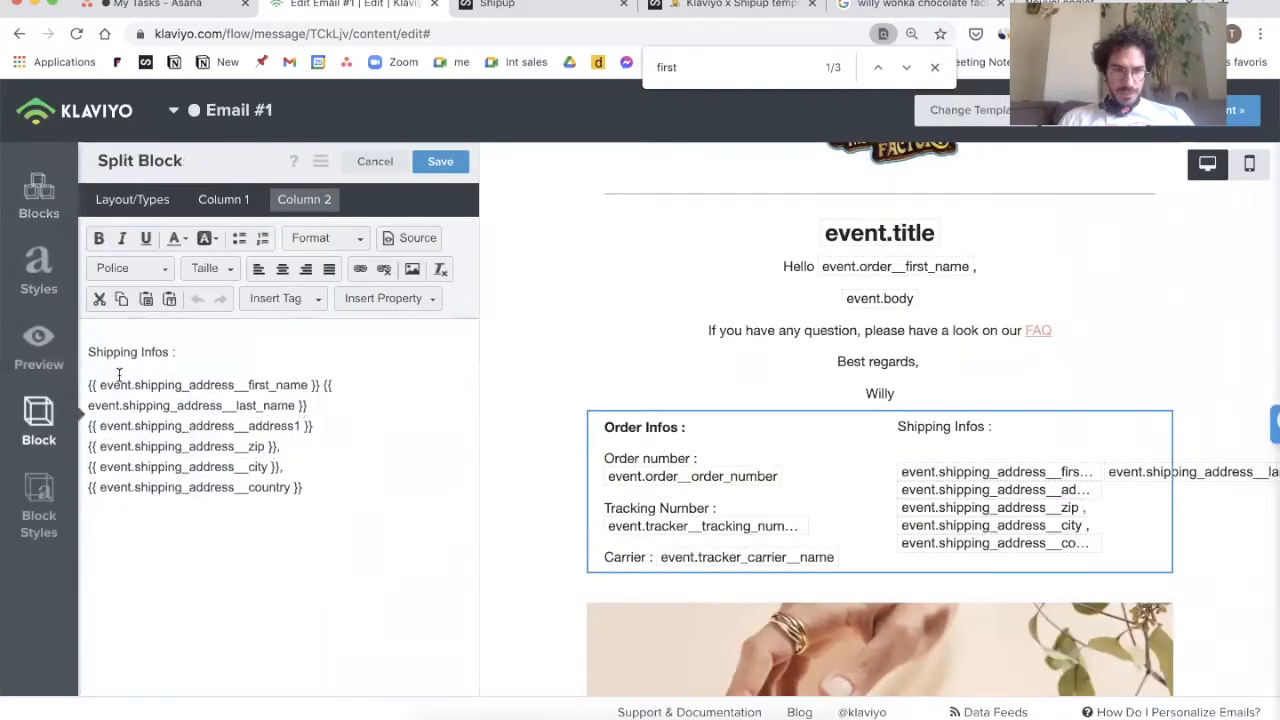
left_click(180, 352)
key("Delete")
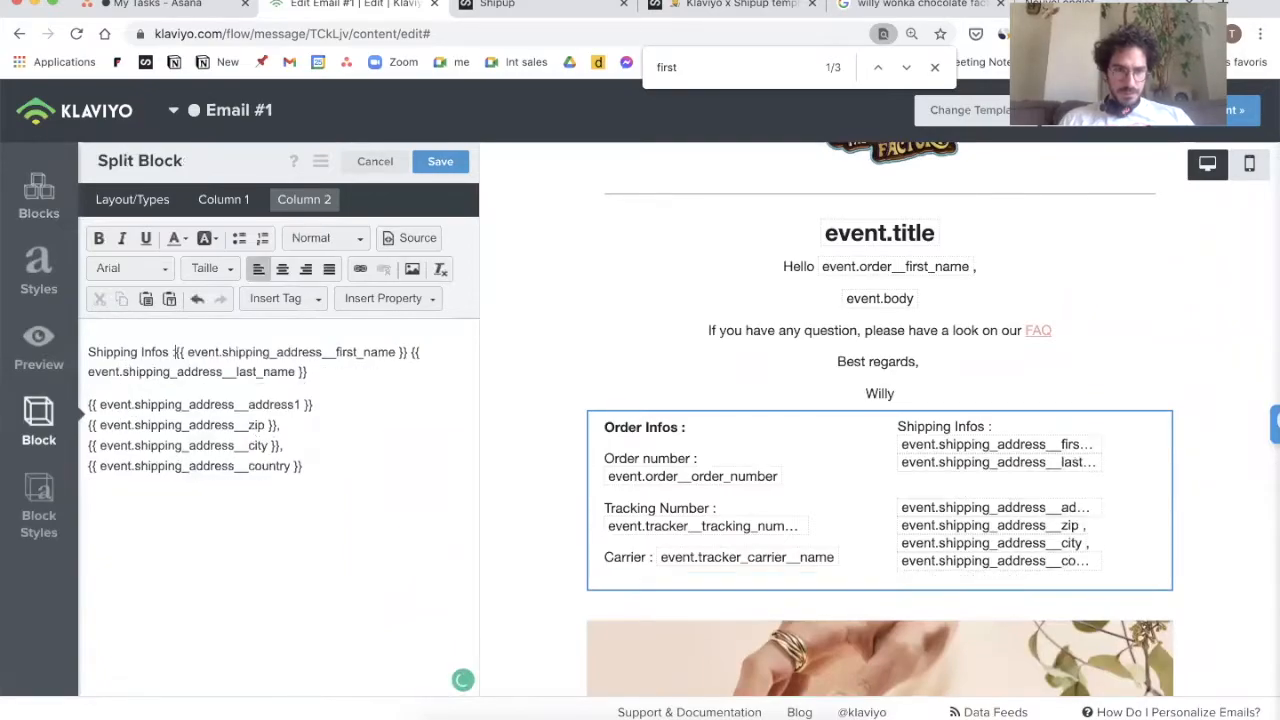
key("Return")
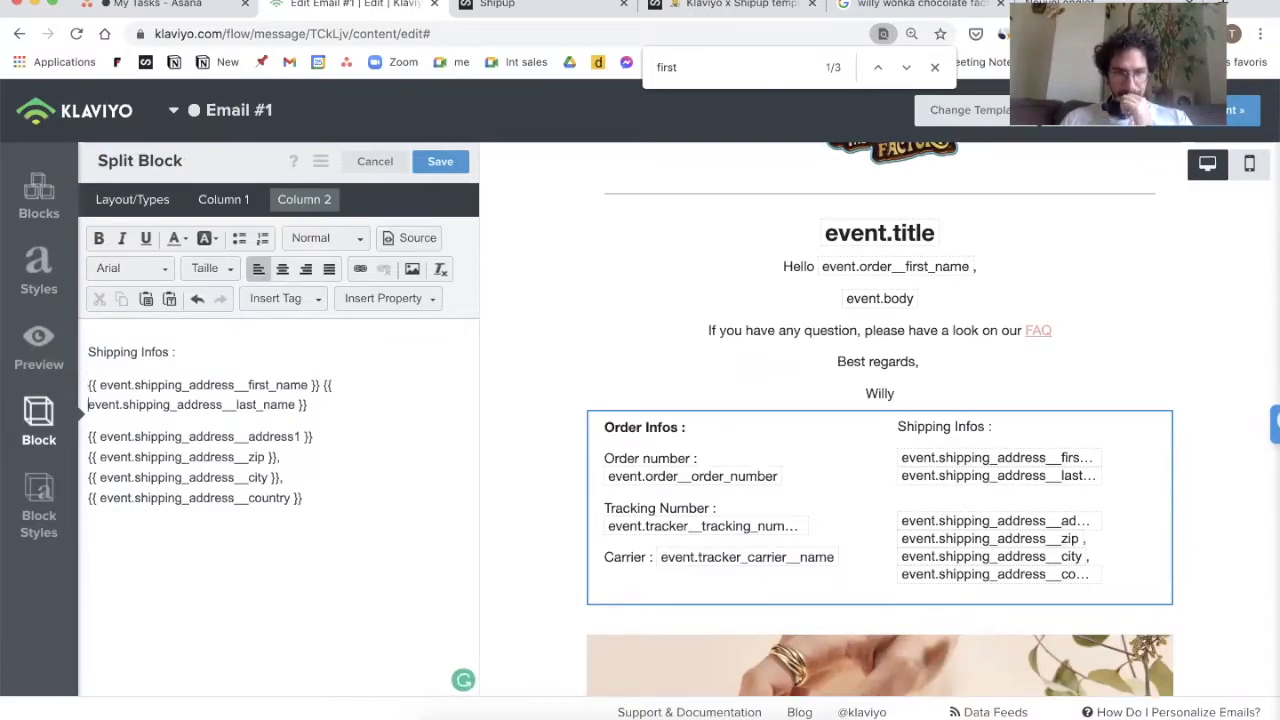
key("Down")
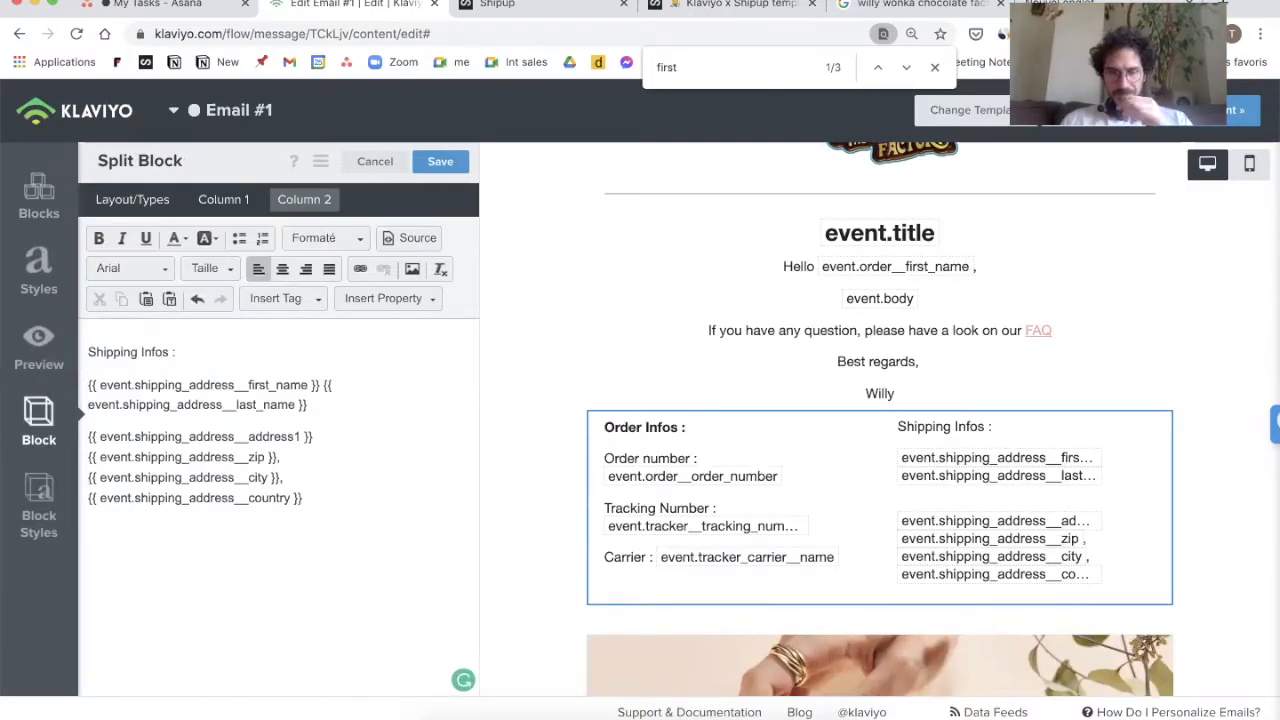
Step: Remove the formatting from all text in column 1, including the "Order Infos :" heading
left_click(224, 201)
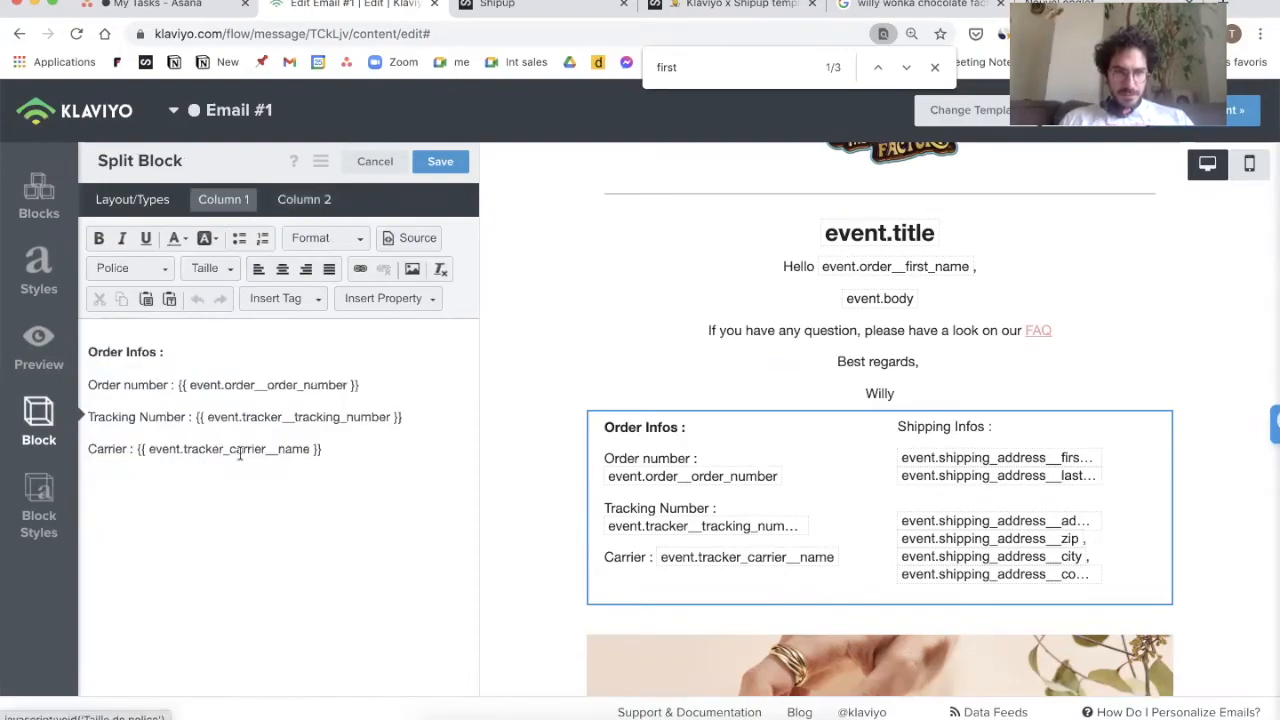
key("ctrl+a")
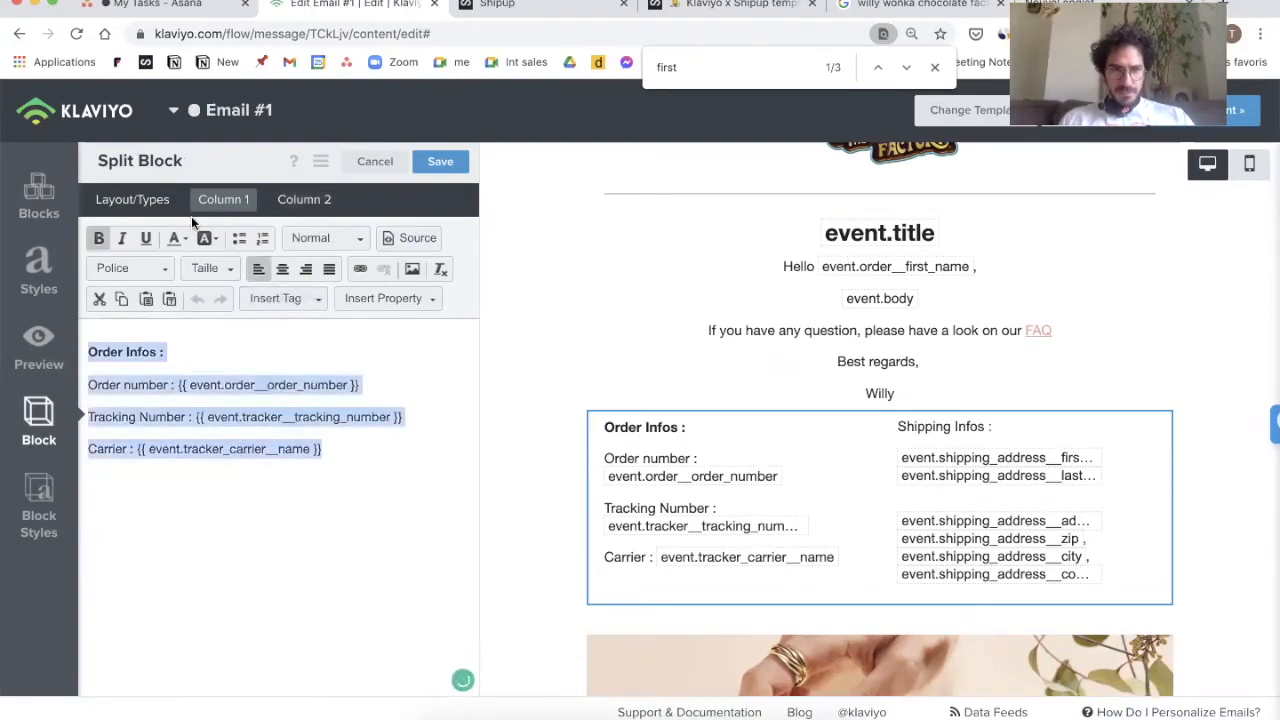
left_click(441, 270)
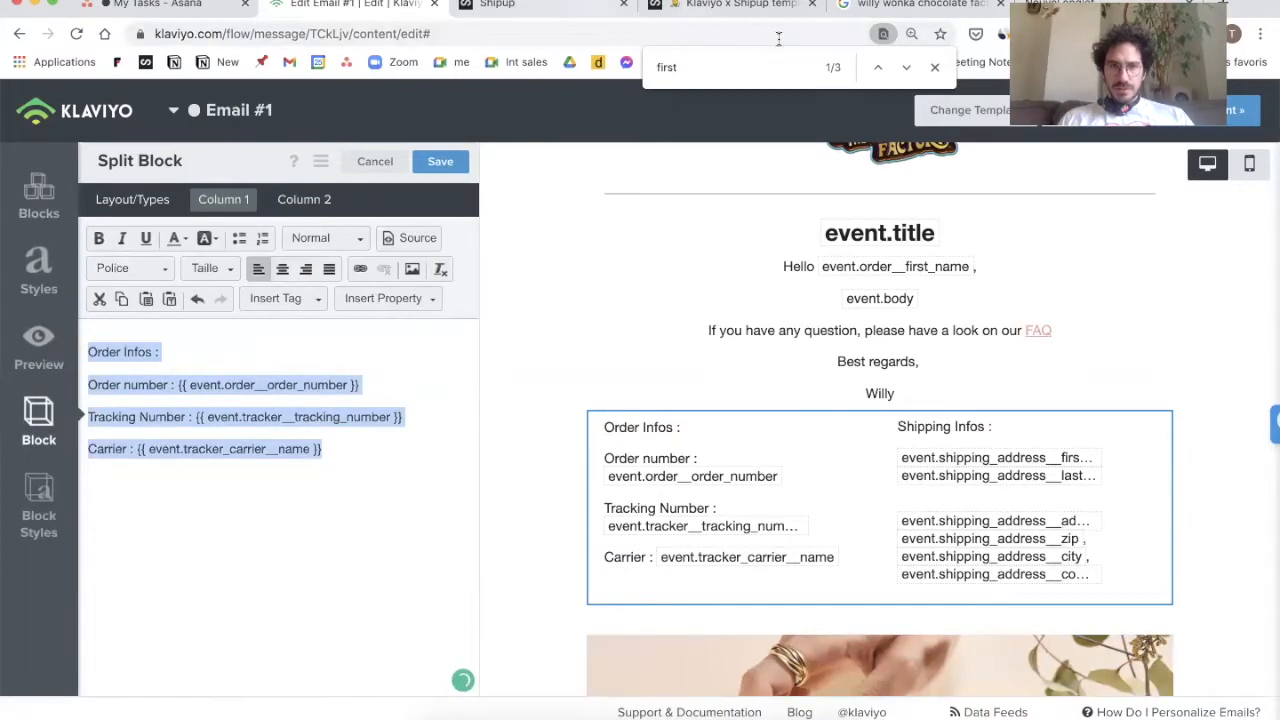
Step: Copy the order number, tracking number and carrier snippet from the help article again and return to the Klaviyo editor
left_click(724, 4)
left_click_drag(899, 264, 506, 223)
key("super+c")
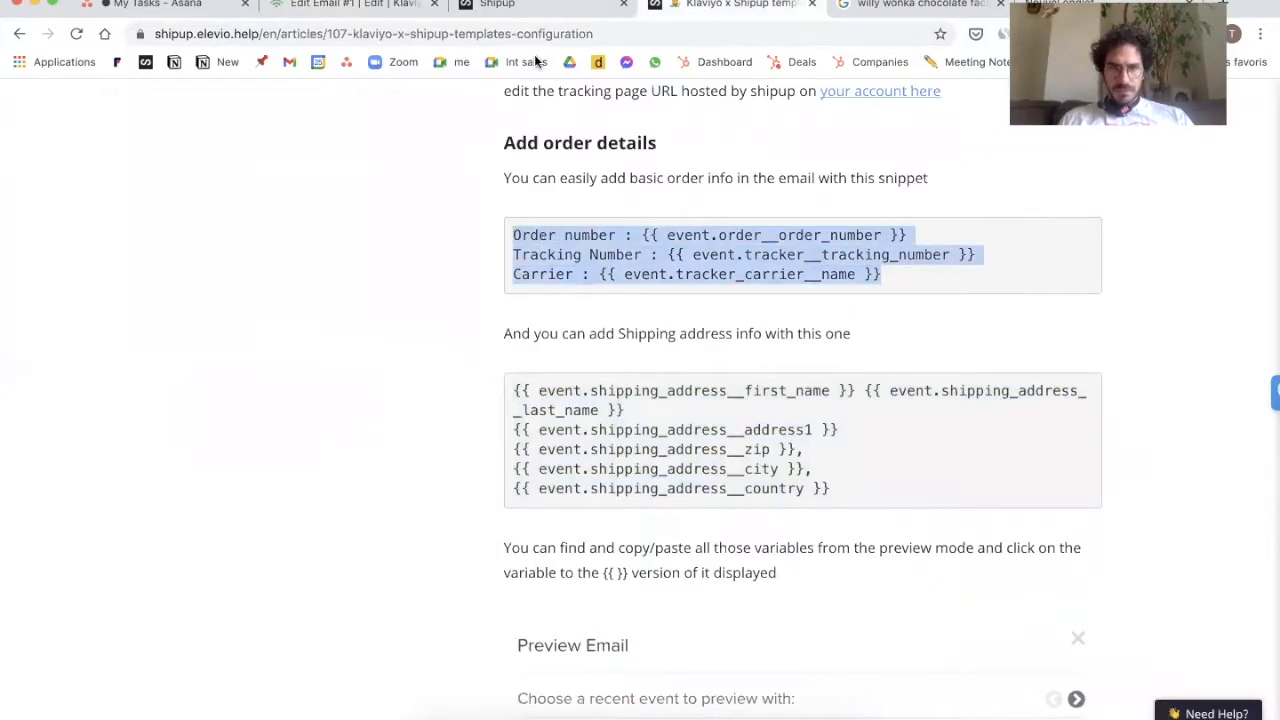
left_click(386, 5)
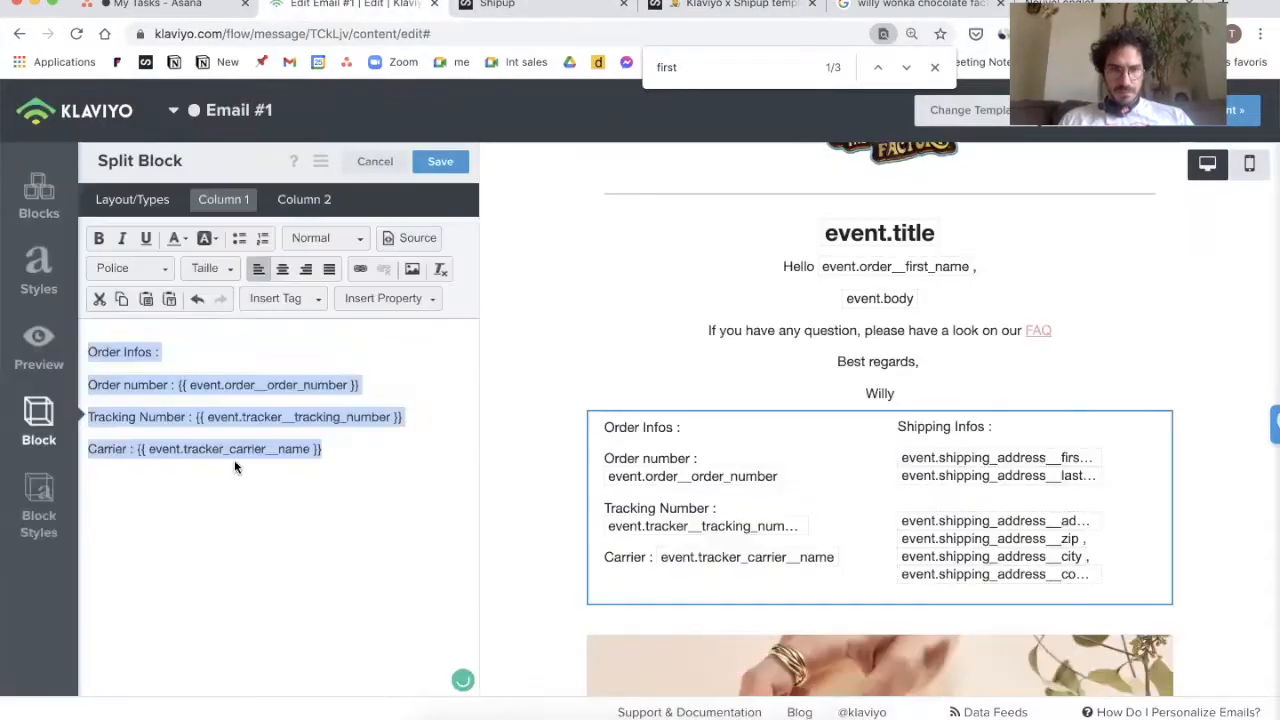
Step: Replace the order number, tracking number and carrier lines in column 1 with the copied snippet and remove the column's formatting
left_click(298, 476)
left_click_drag(366, 454, 87, 378)
key("super+v")
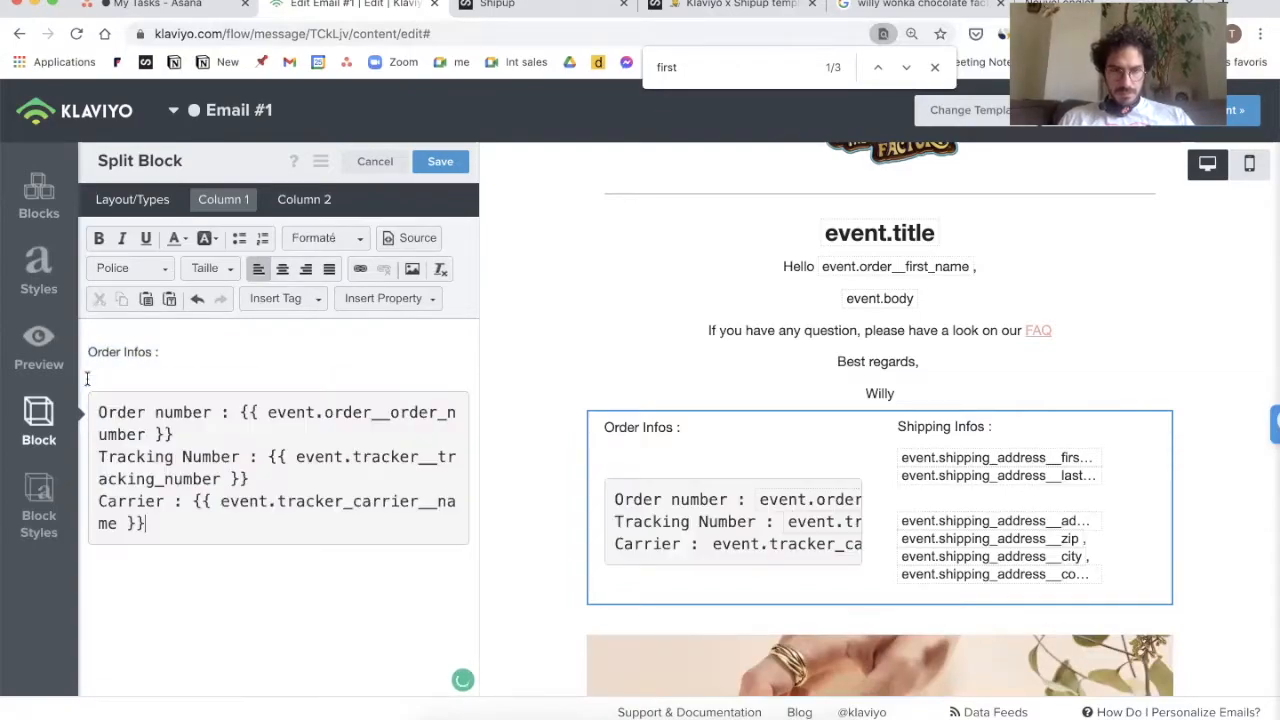
key("super+a")
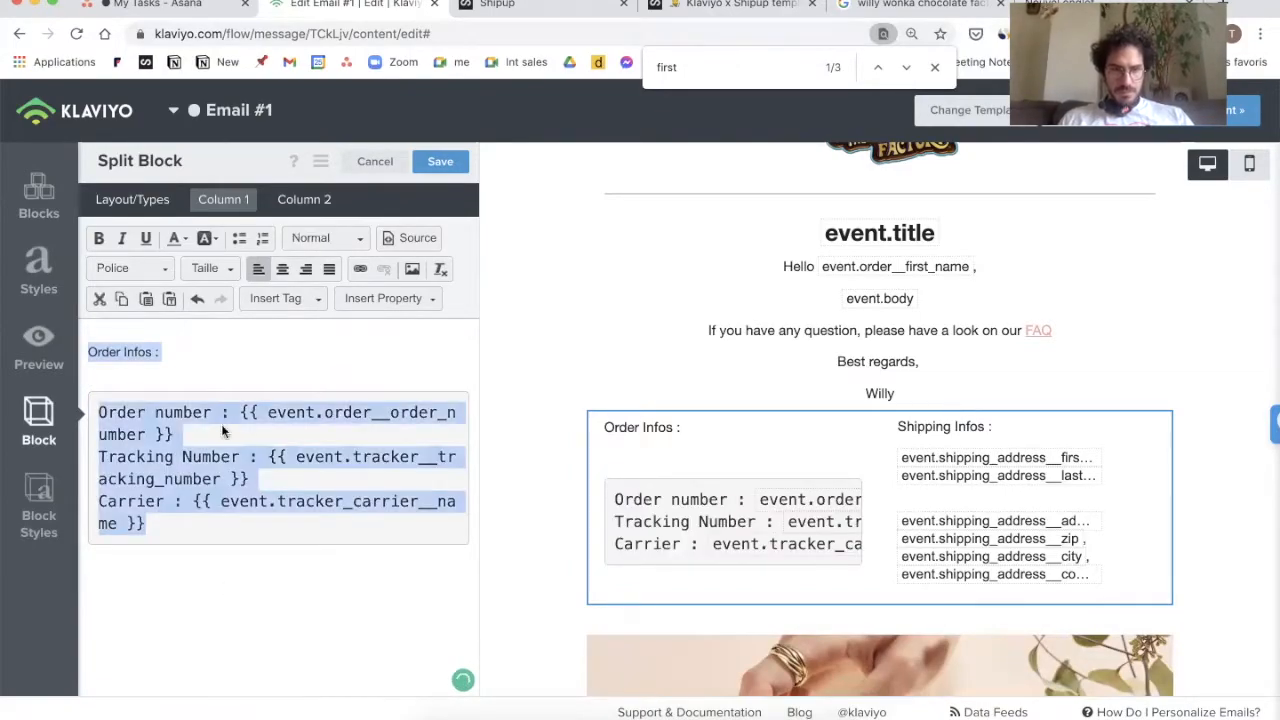
left_click(440, 270)
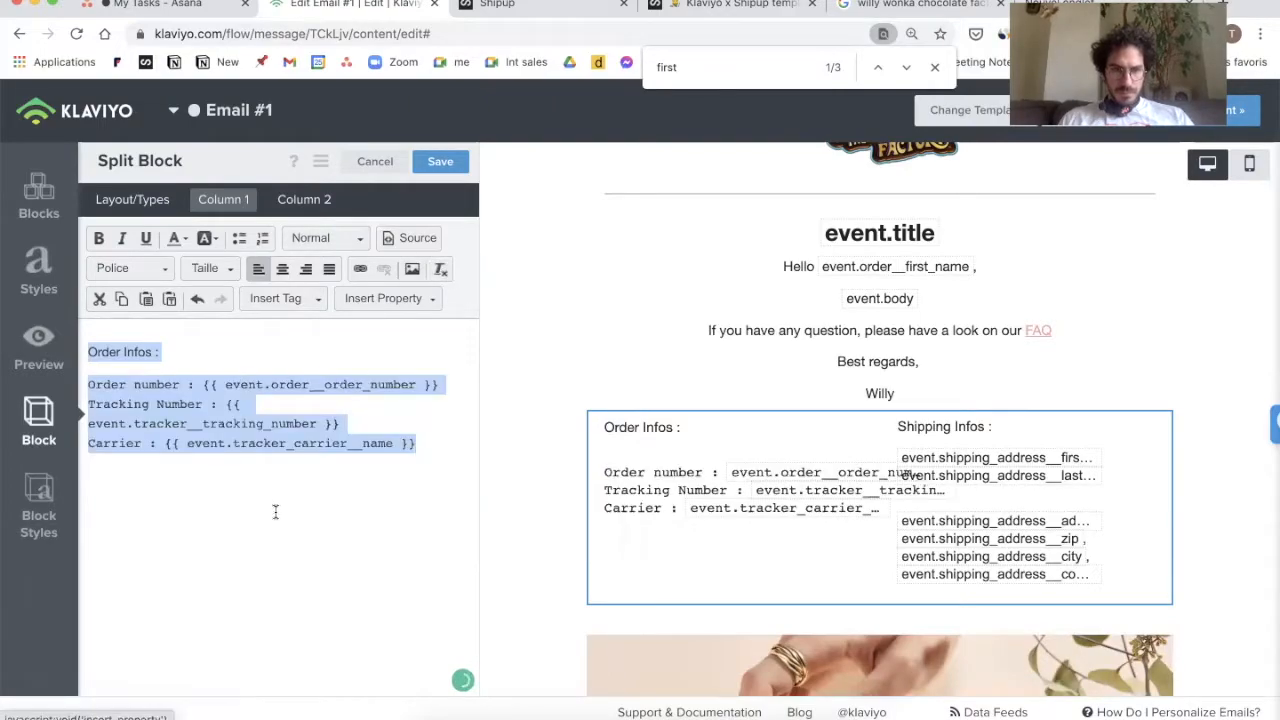
Step: Set the font of all text in column 1 to Arial, keeping the Normal paragraph format
left_click(322, 238)
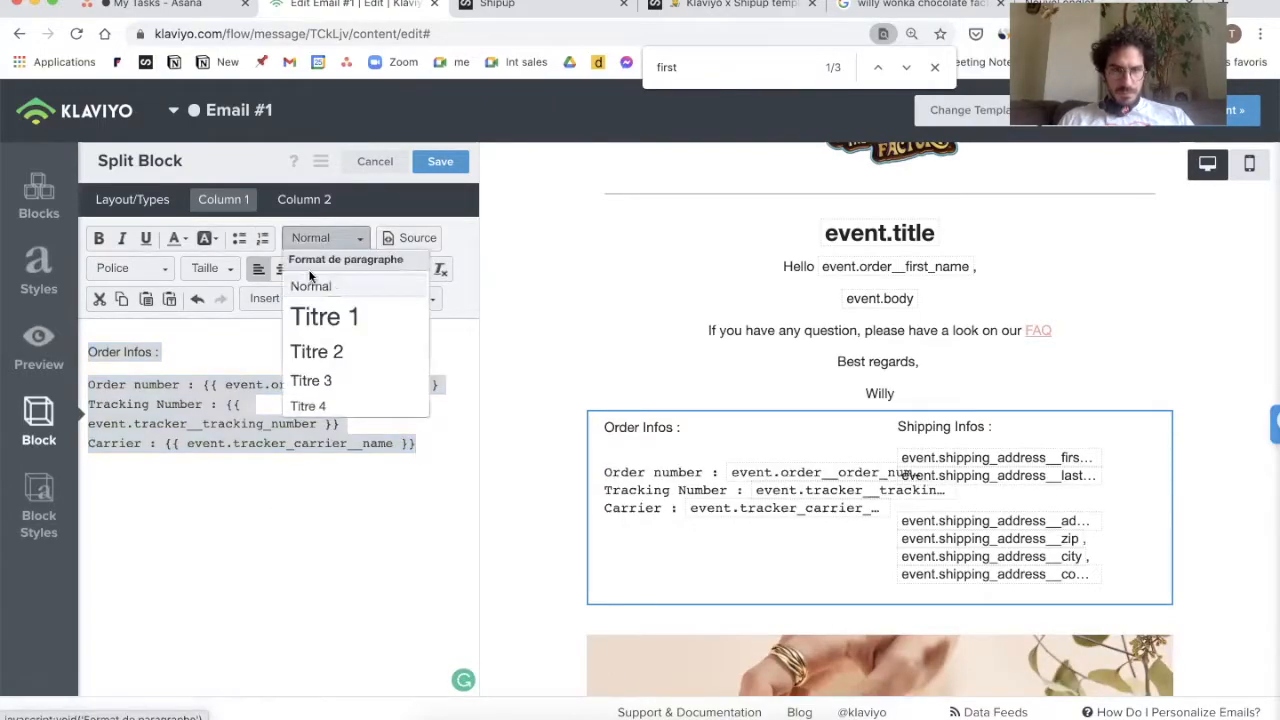
left_click(327, 237)
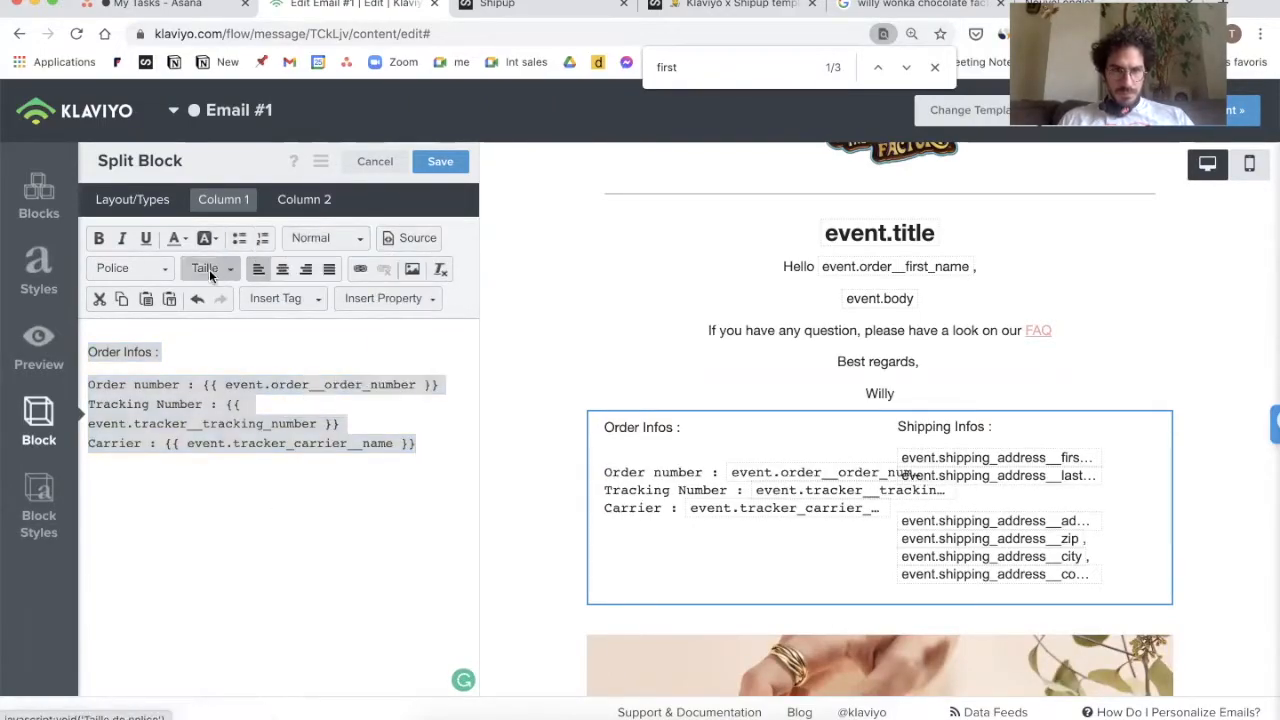
left_click(147, 264)
left_click(127, 318)
left_click(270, 480)
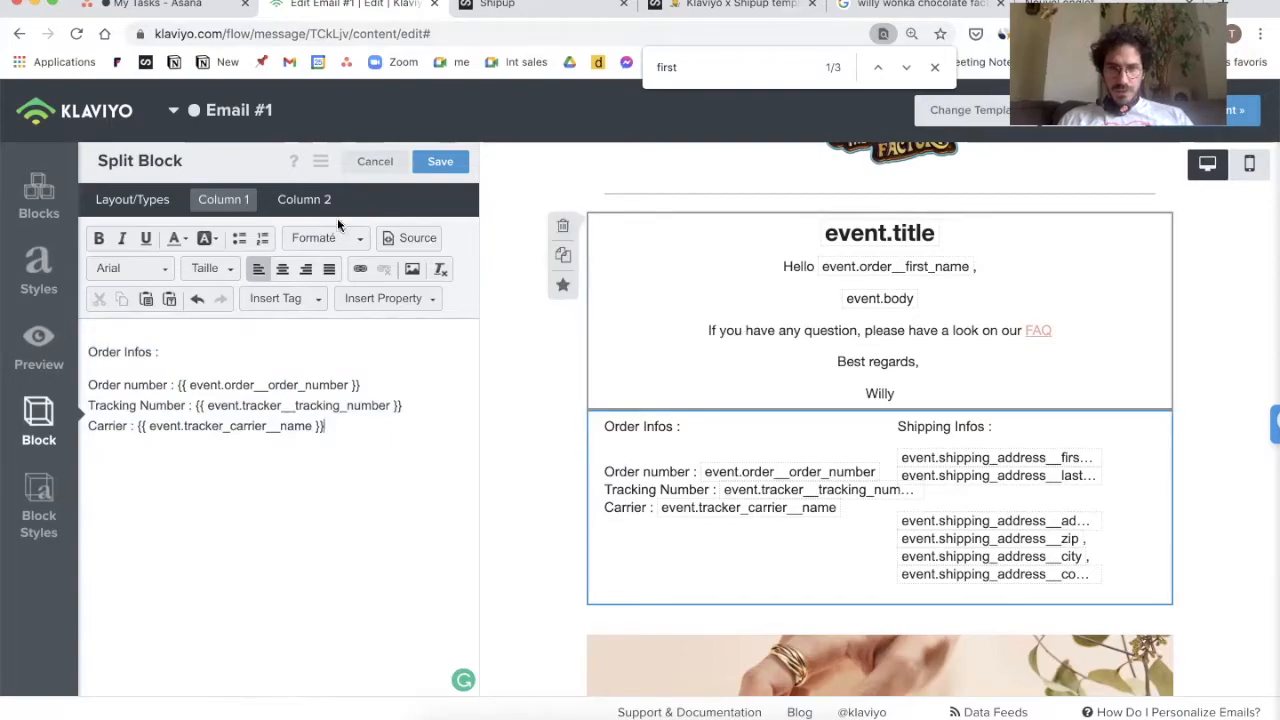
Step: Save the split block and preview the email directly in Klaviyo to check the order details, then close the preview
left_click(440, 163)
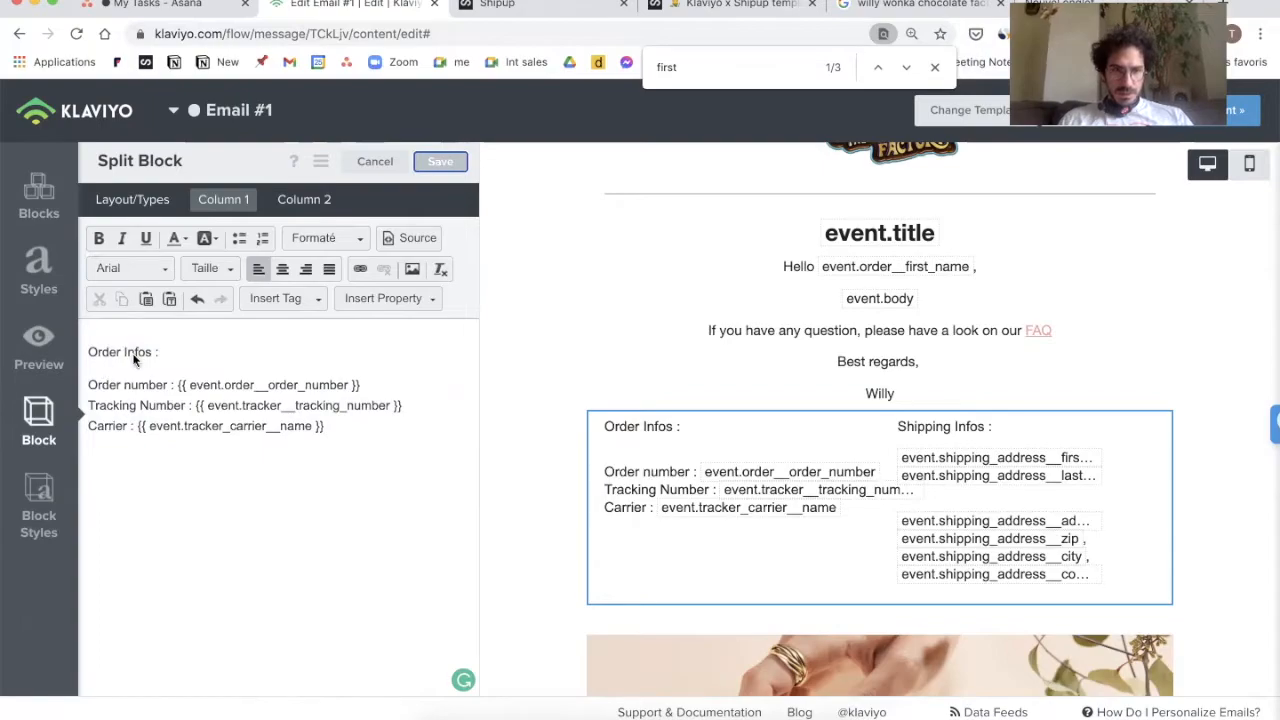
left_click(38, 337)
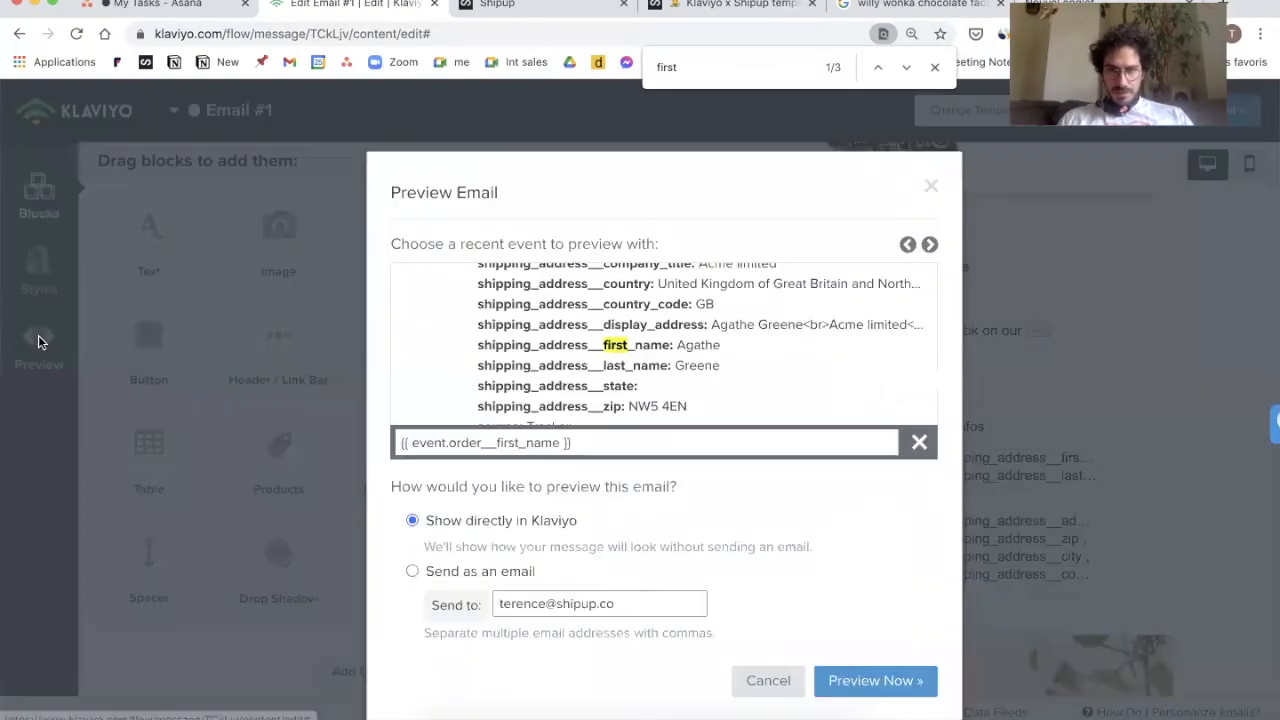
left_click(864, 680)
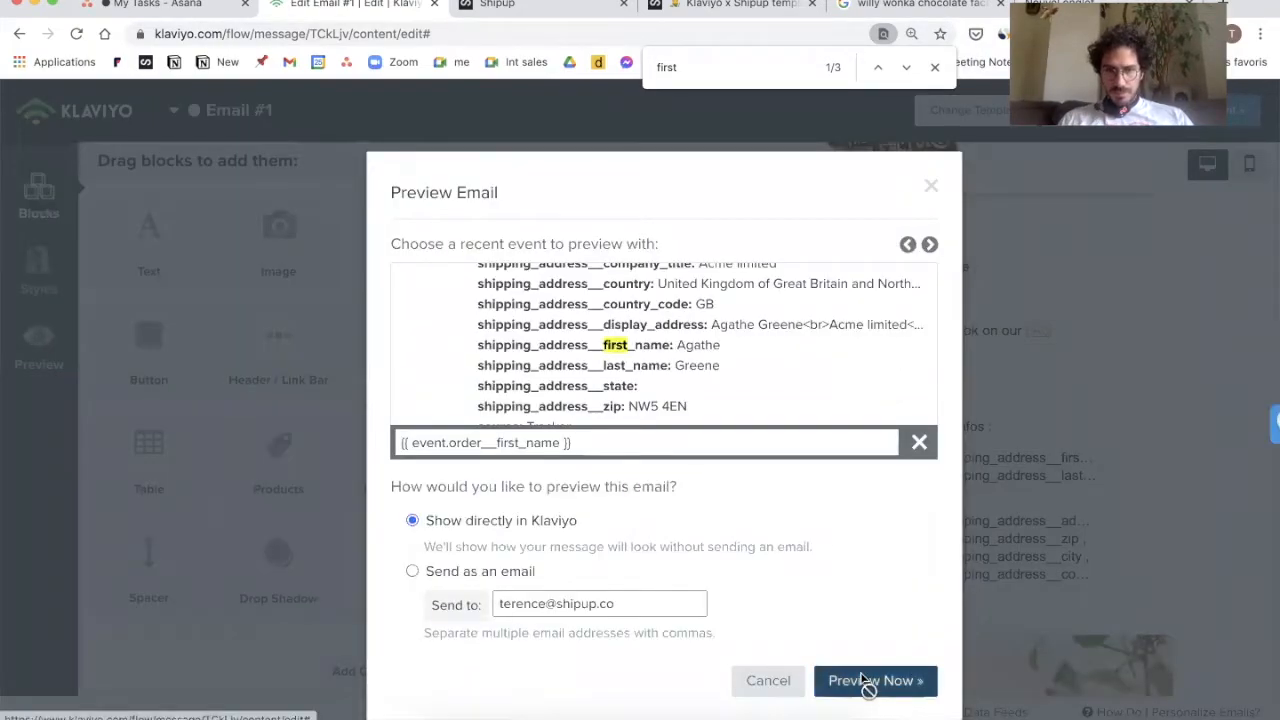
scroll(767, 490, "down", 2)
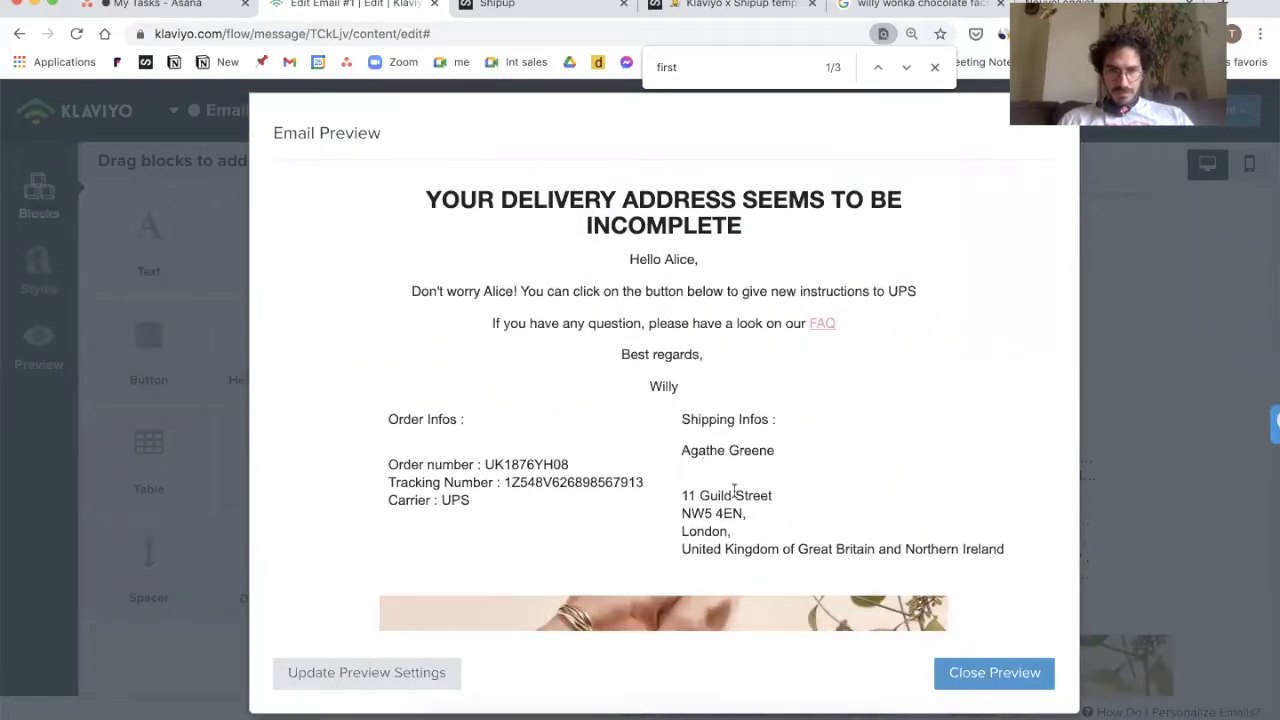
key("Escape")
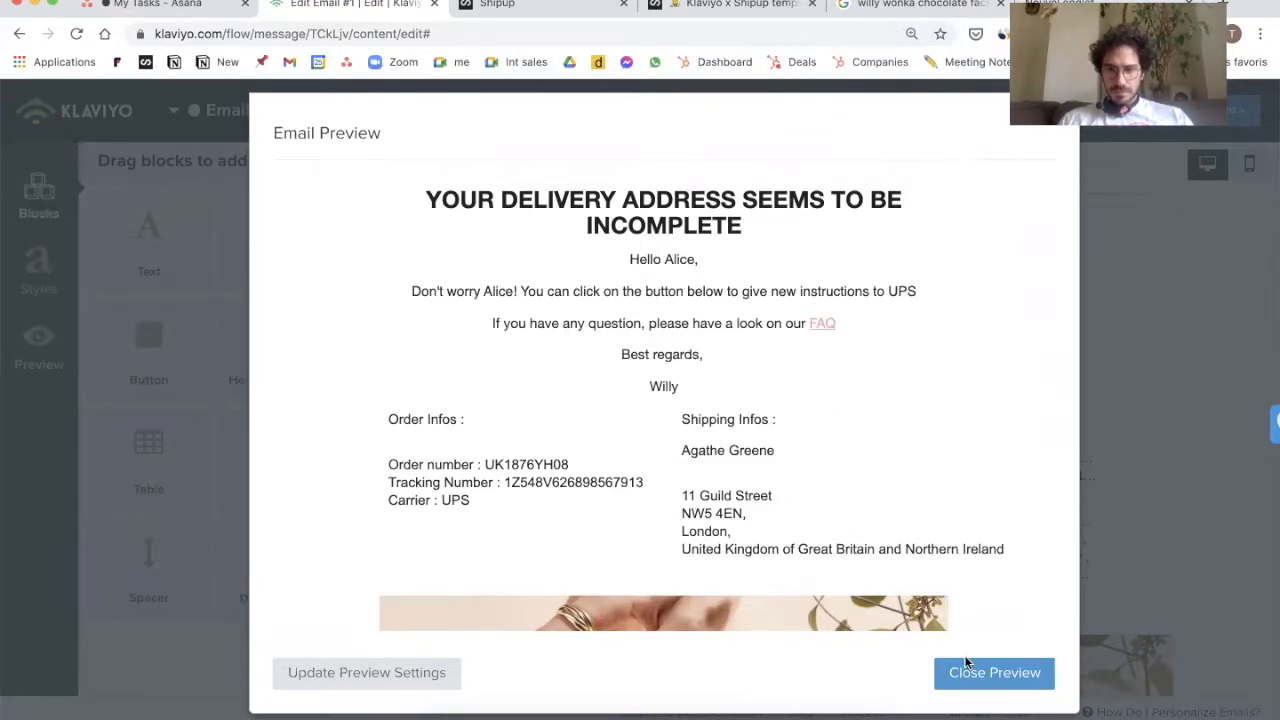
left_click(989, 672)
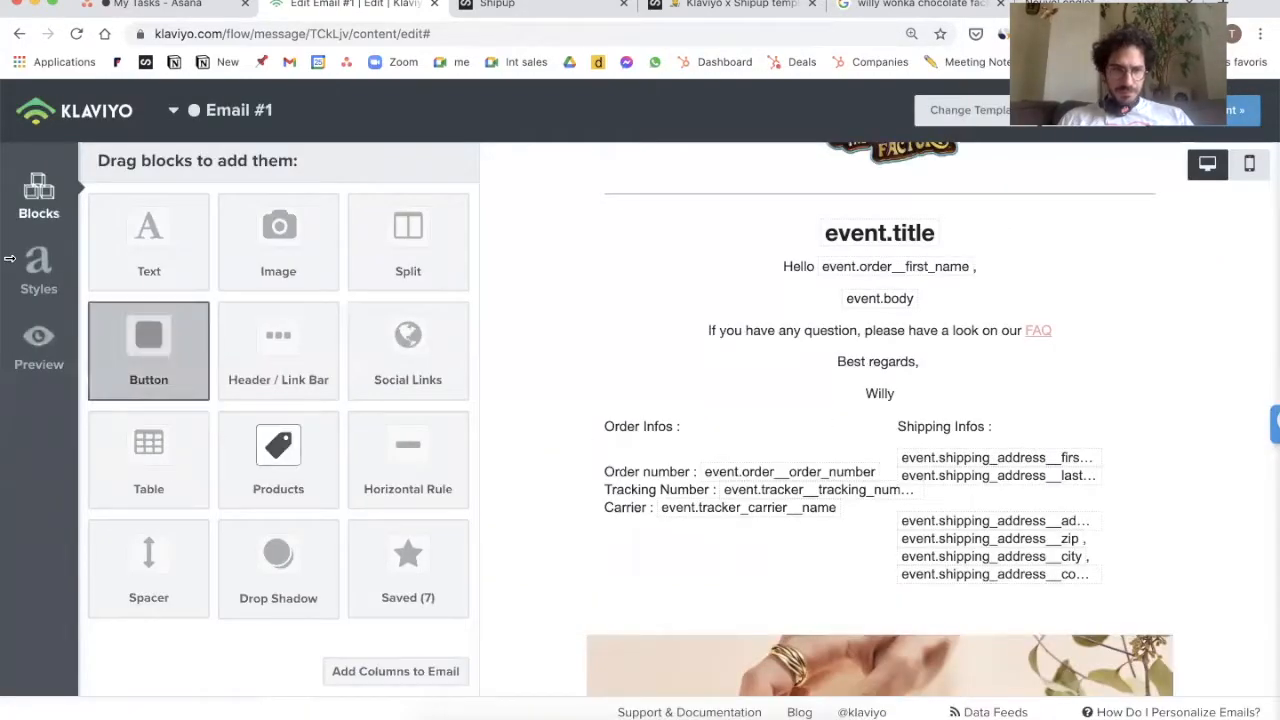
left_click(40, 339)
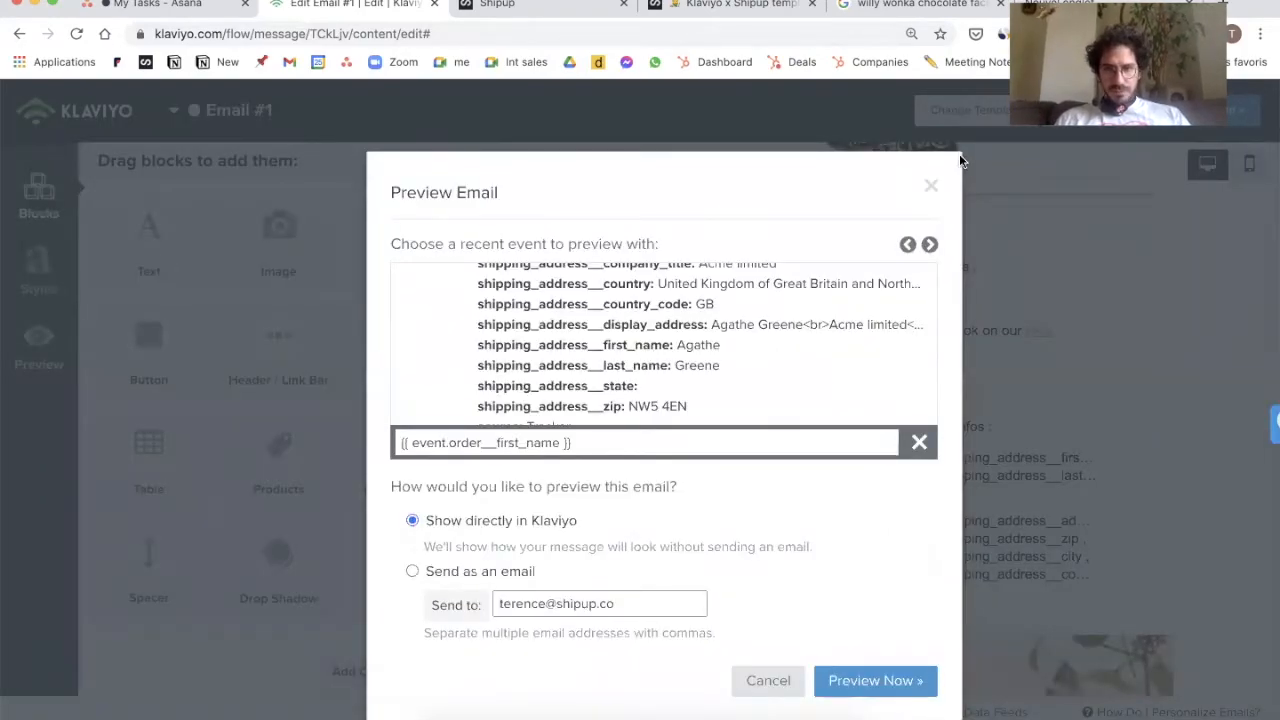
left_click(930, 186)
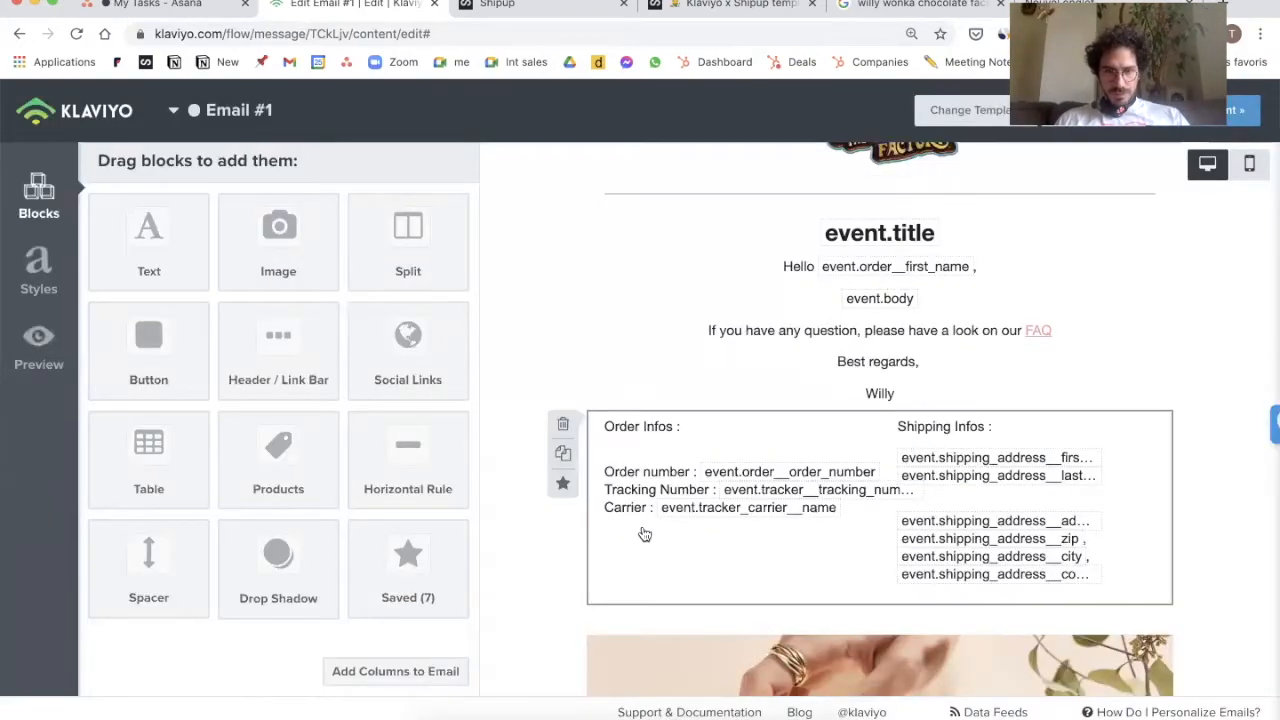
Step: Reopen the split block and redo the line break between "Order Infos :" and the order number line in column 1
left_click(643, 533)
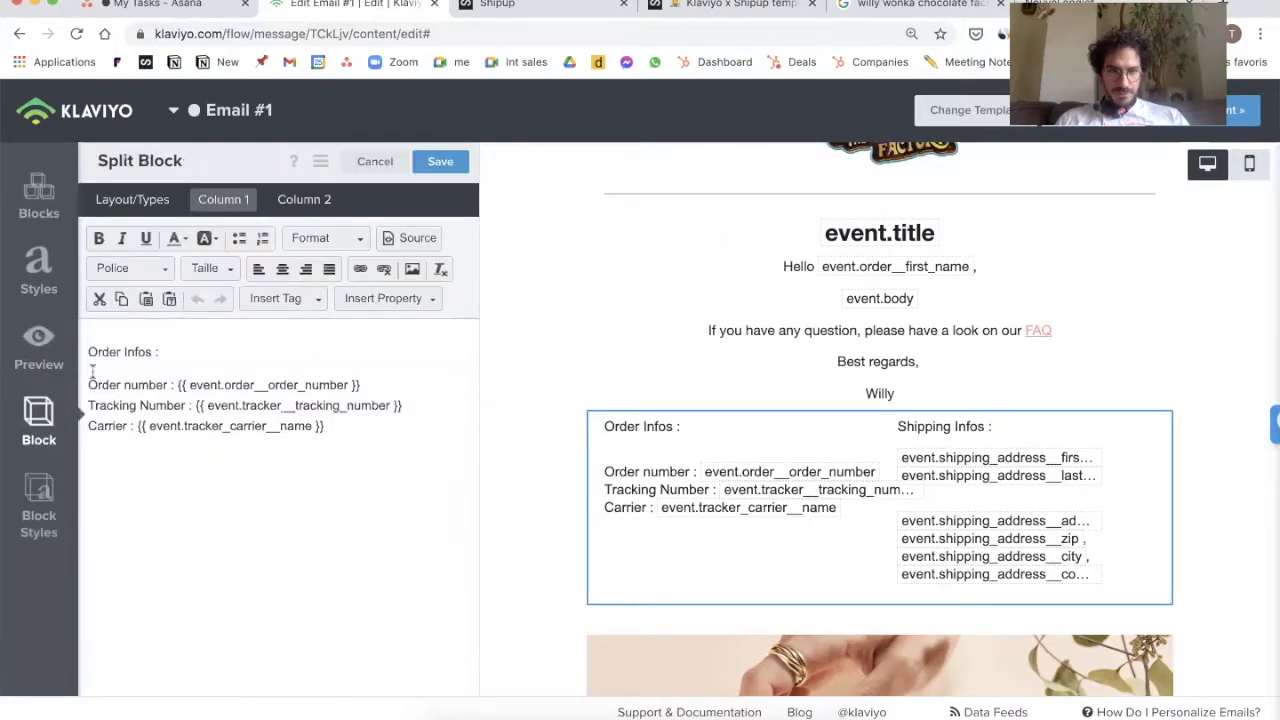
left_click(89, 385)
key("BackSpace")
key("BackSpace")
key("Return")
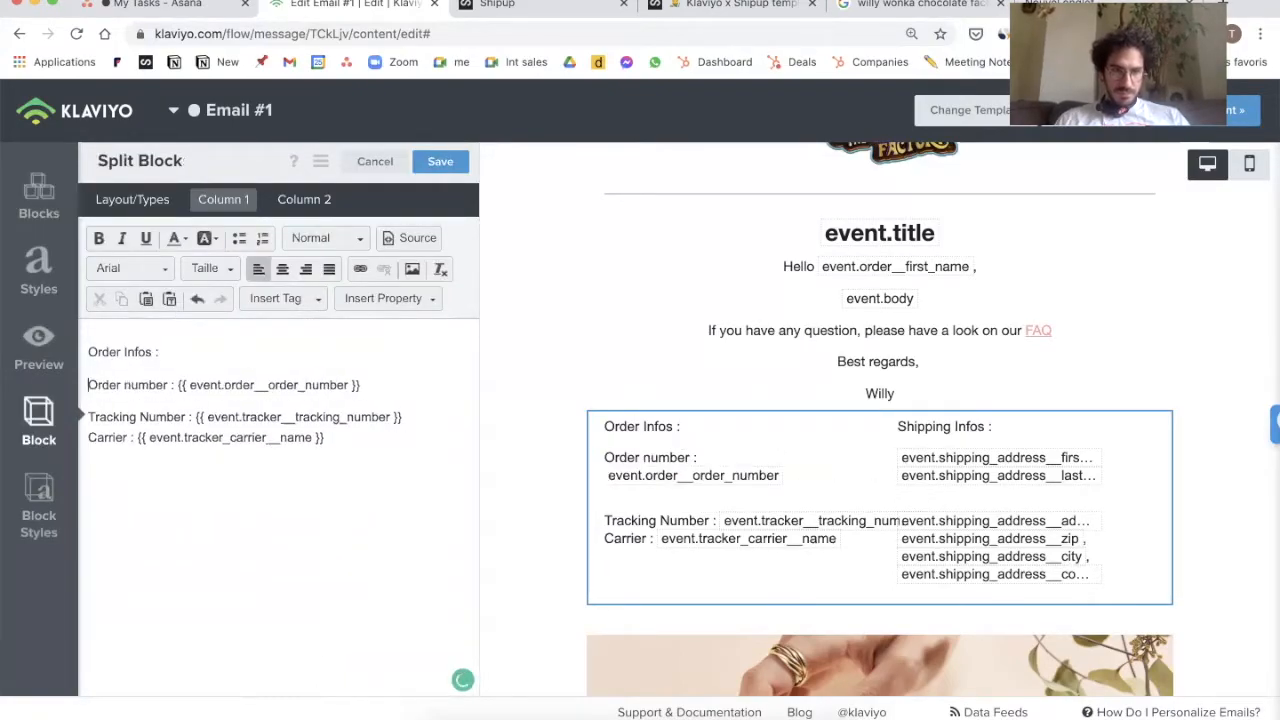
left_click(100, 417)
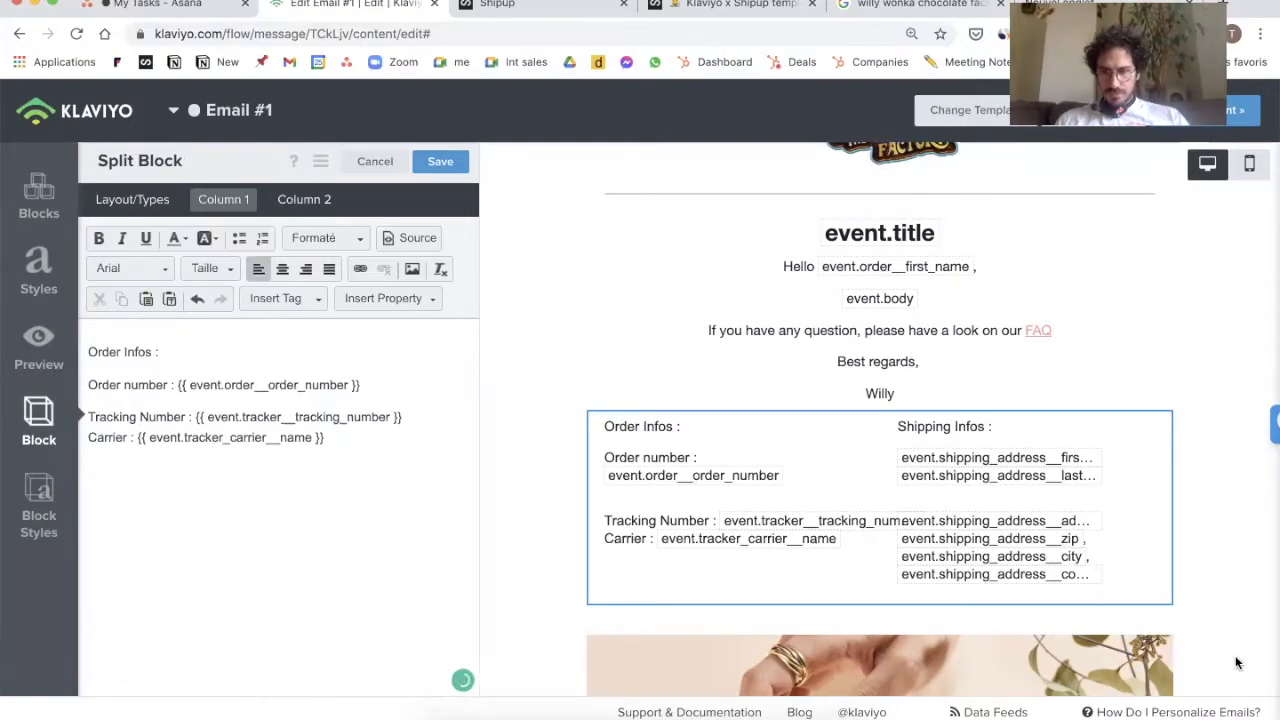
left_click(1073, 502)
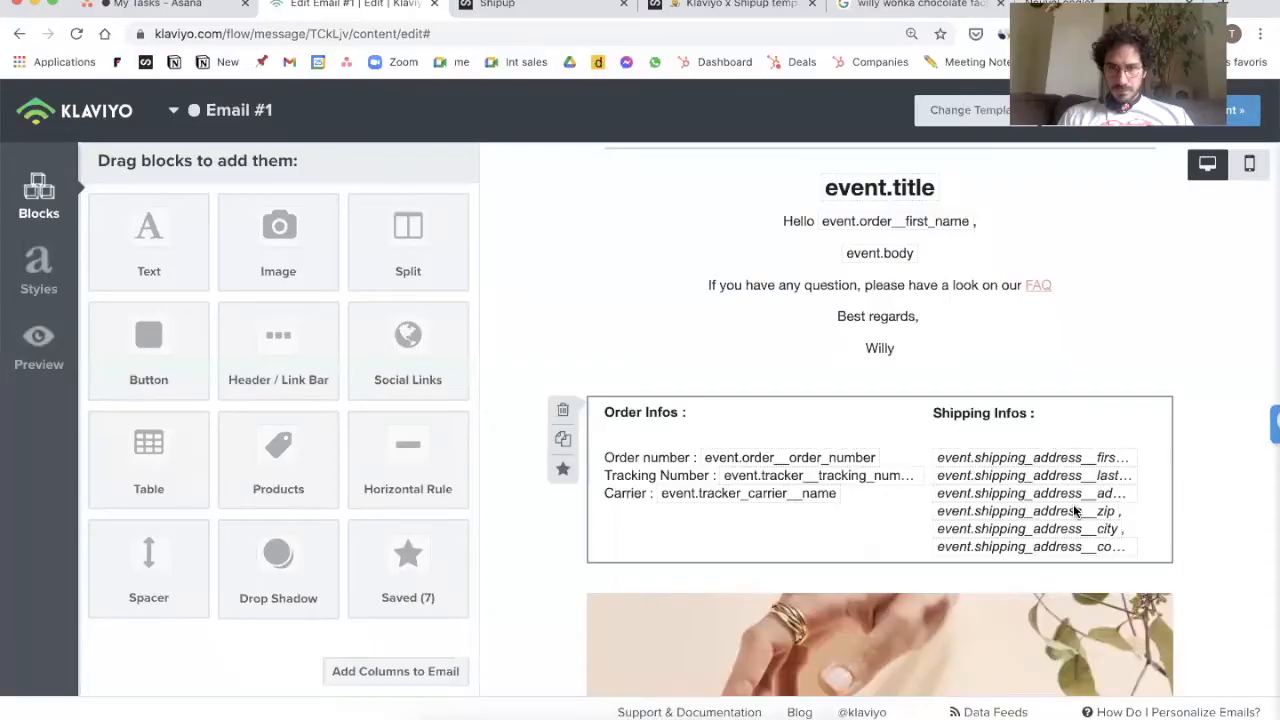
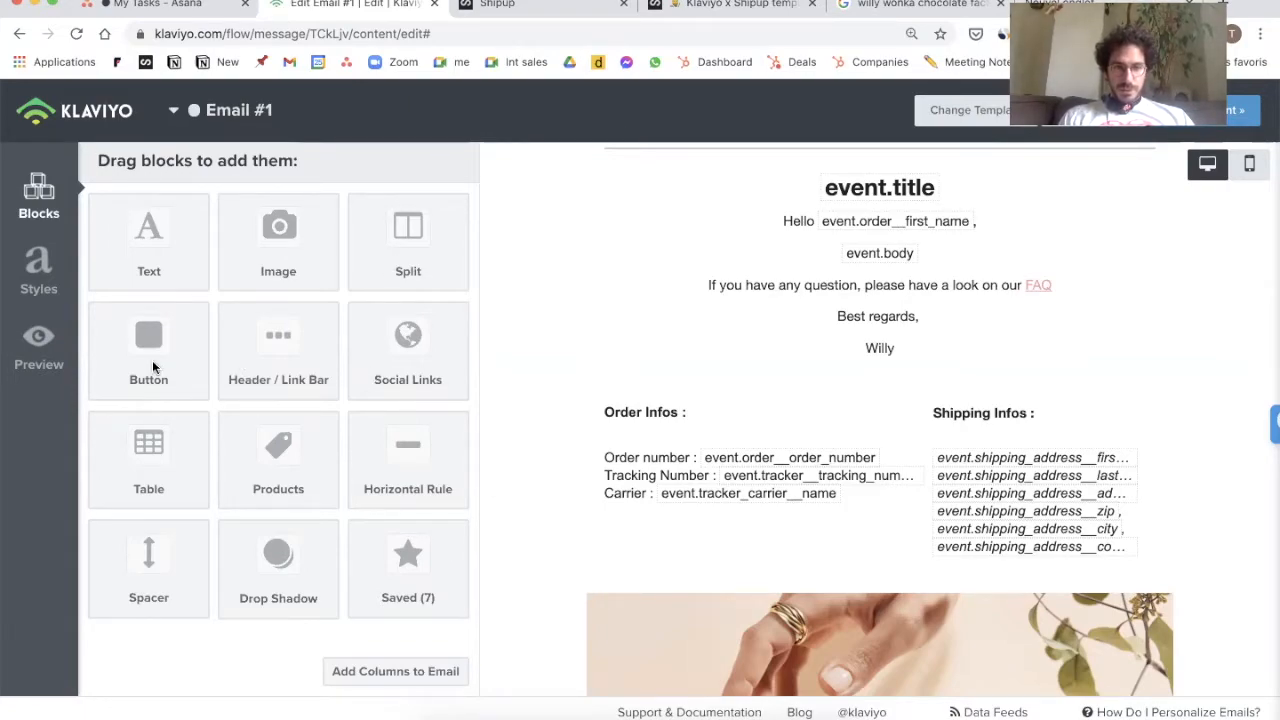
Step: Add a button block between the message text and the order details split block, with the text "Track my order"
left_click_drag(157, 357, 817, 386)
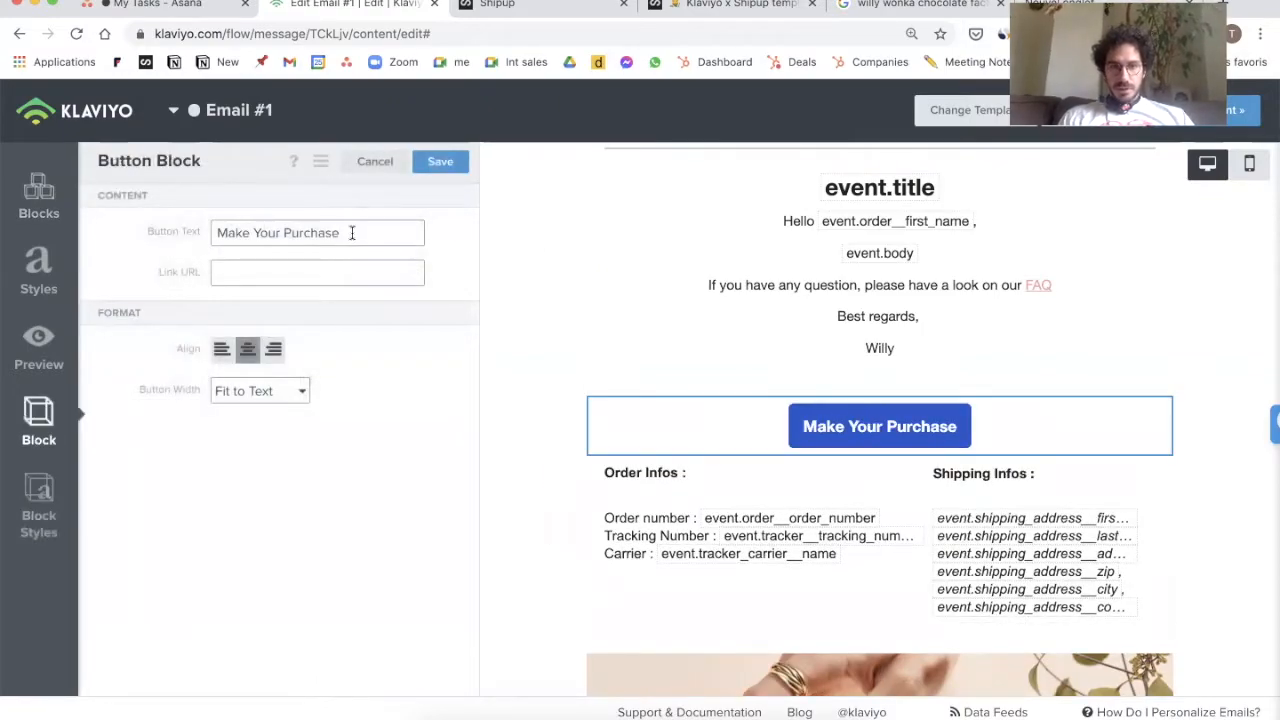
triple_click(353, 226)
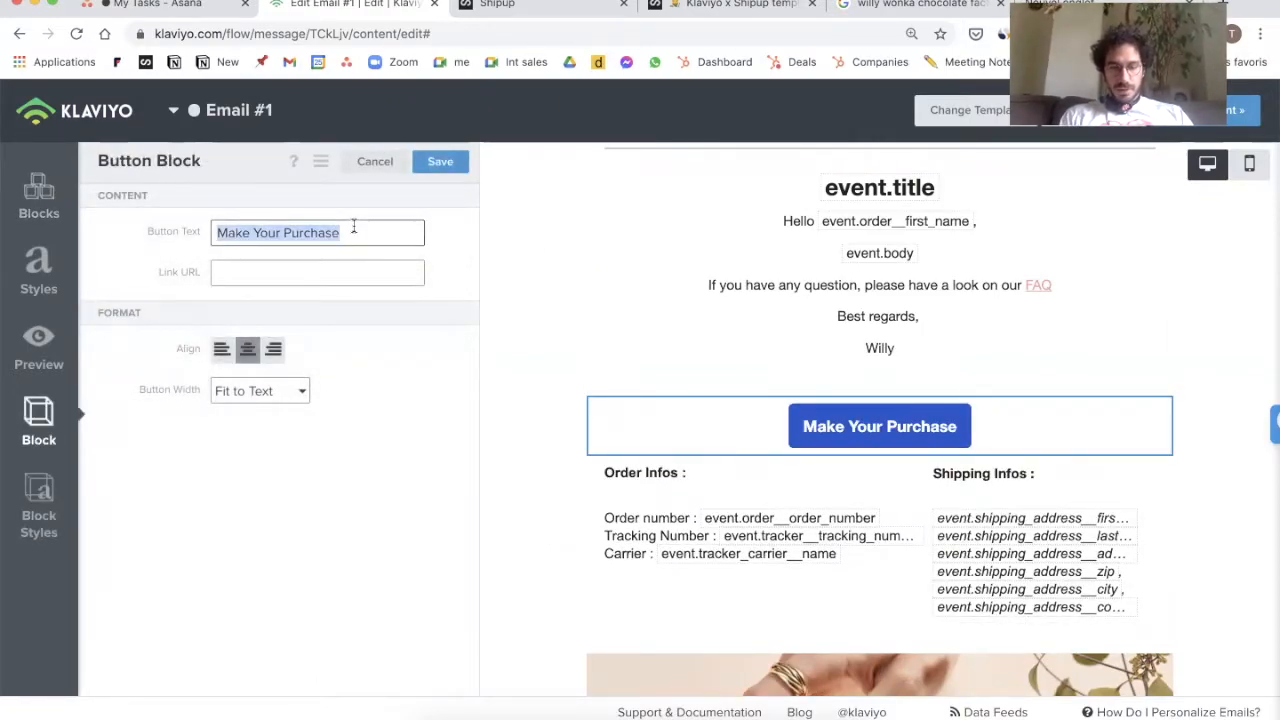
type("Trak")
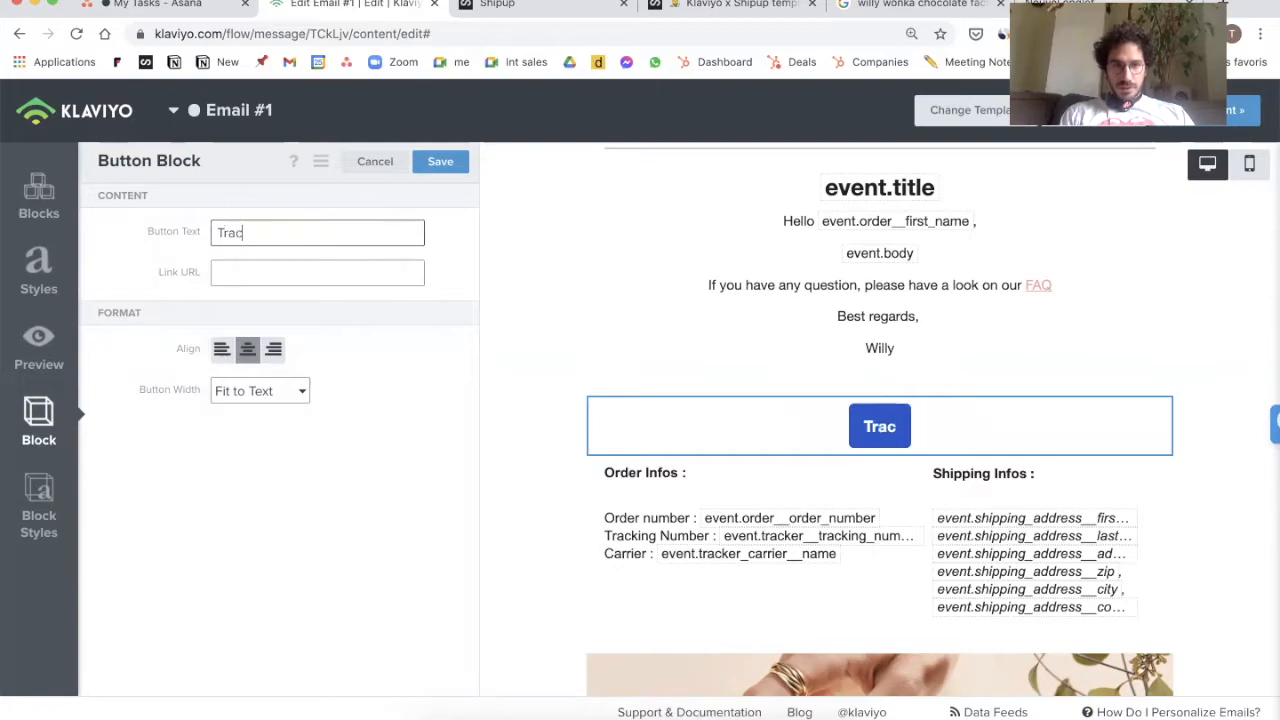
type("k my order")
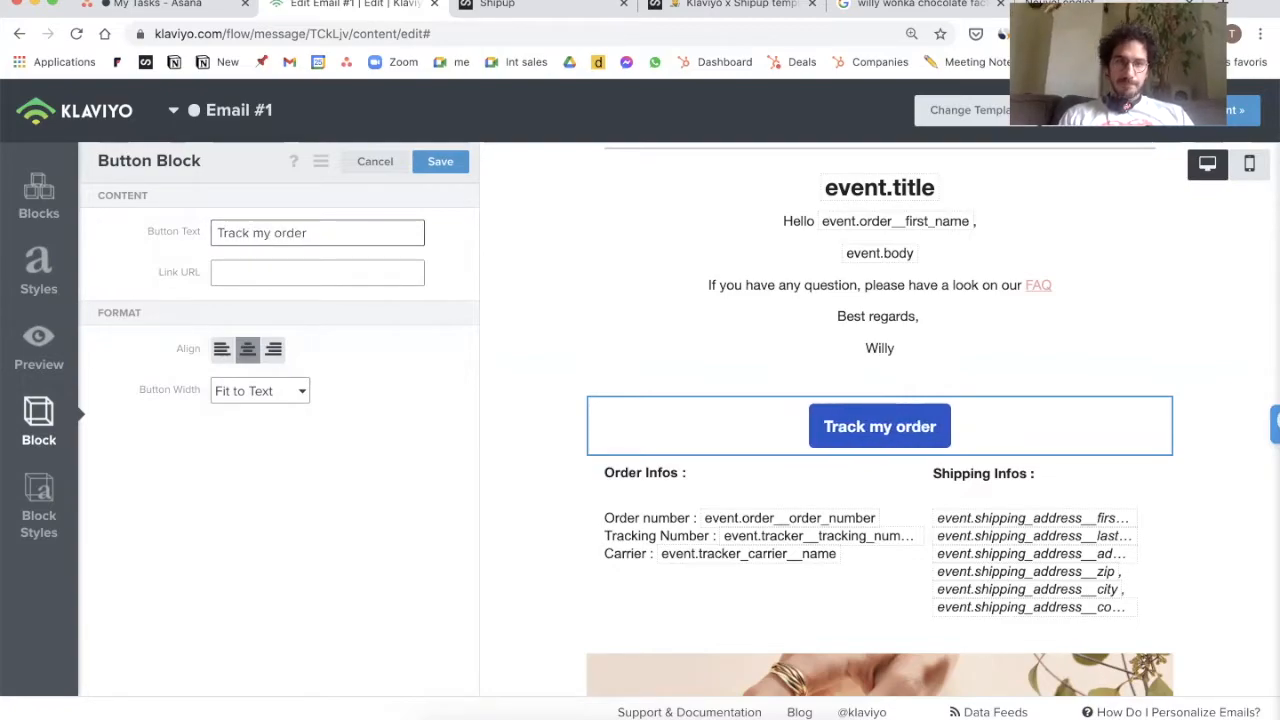
Step: Search the recent event's properties in the email preview settings for "url" and "tracking" to find a link variable for the button
left_click(320, 273)
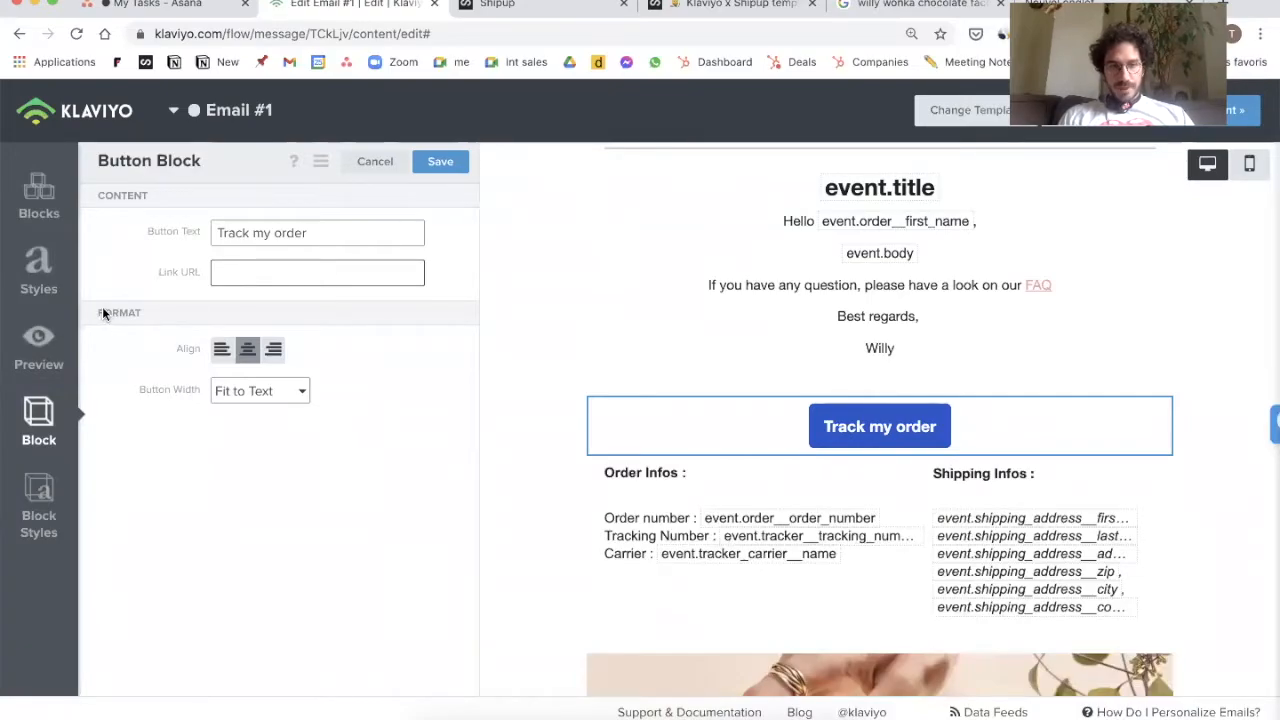
left_click(40, 350)
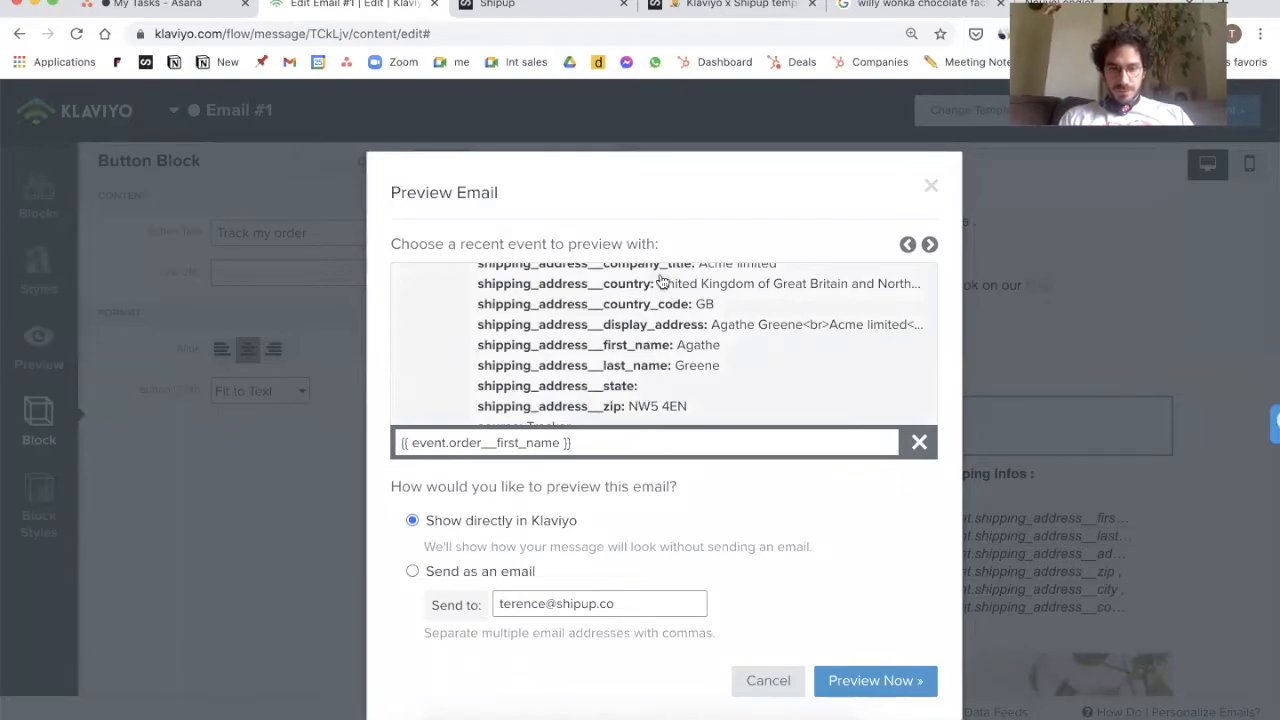
key("super+f")
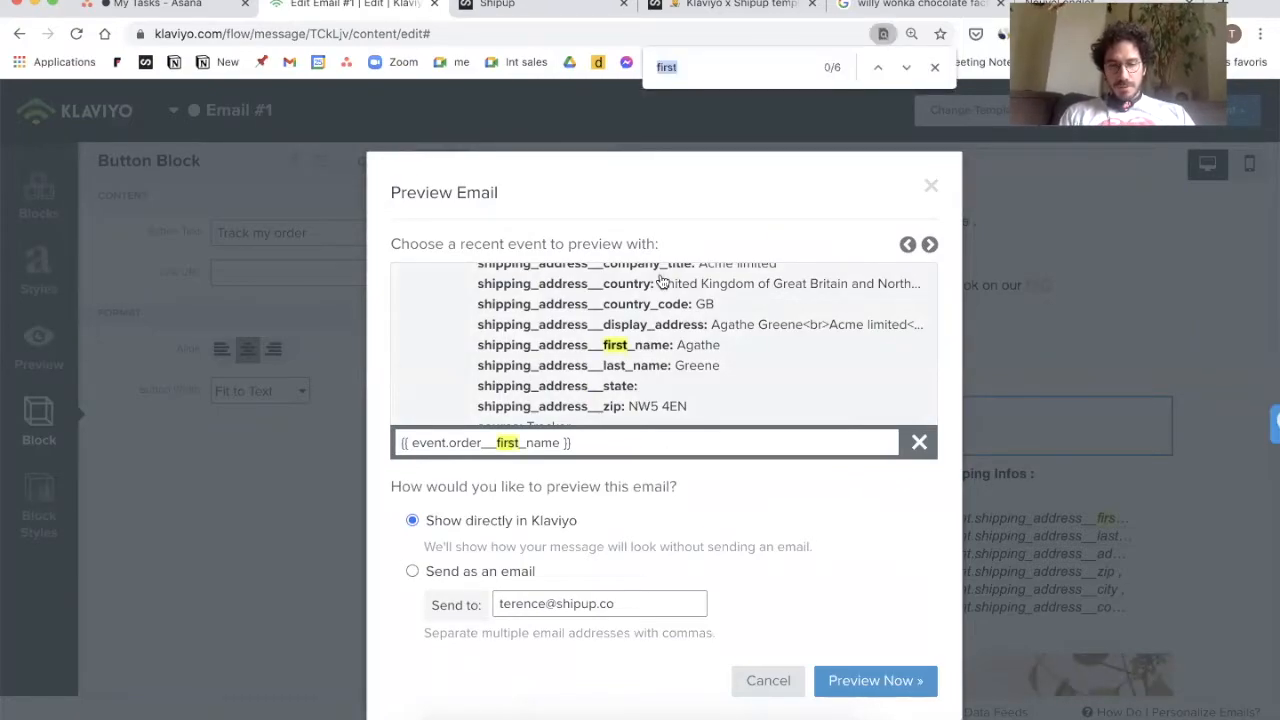
type("url")
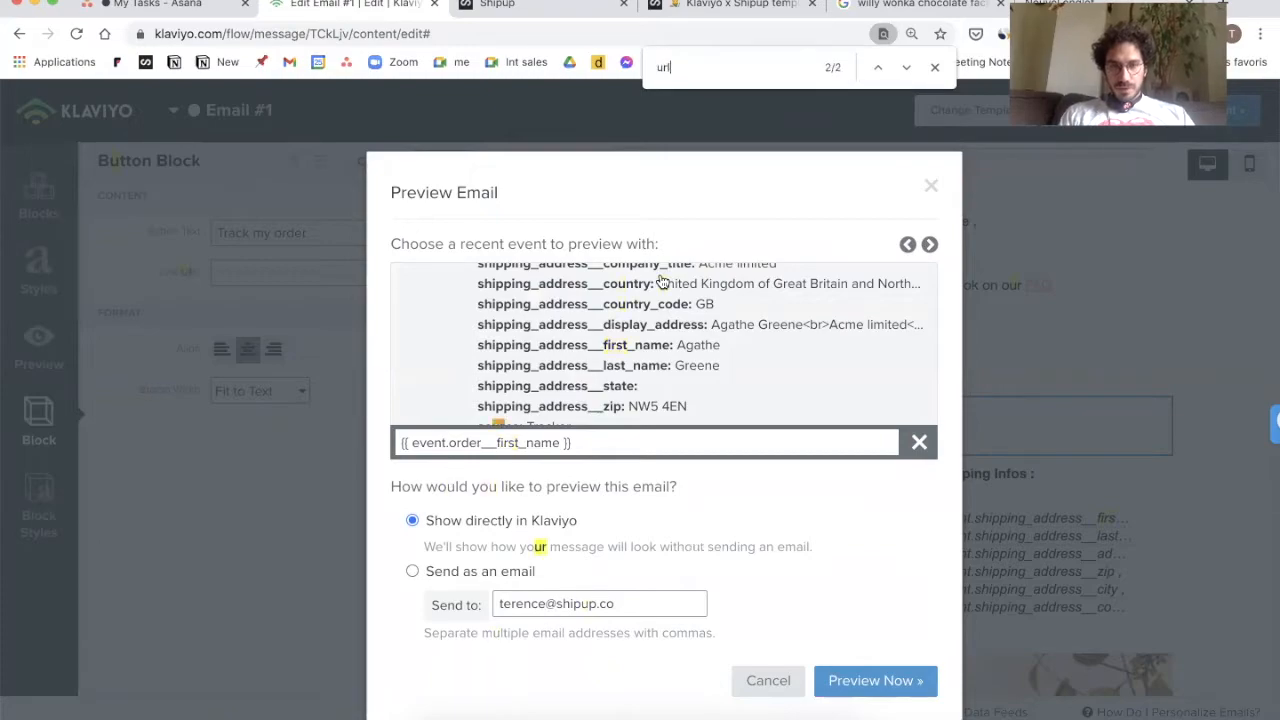
scroll(686, 372, "down", 1)
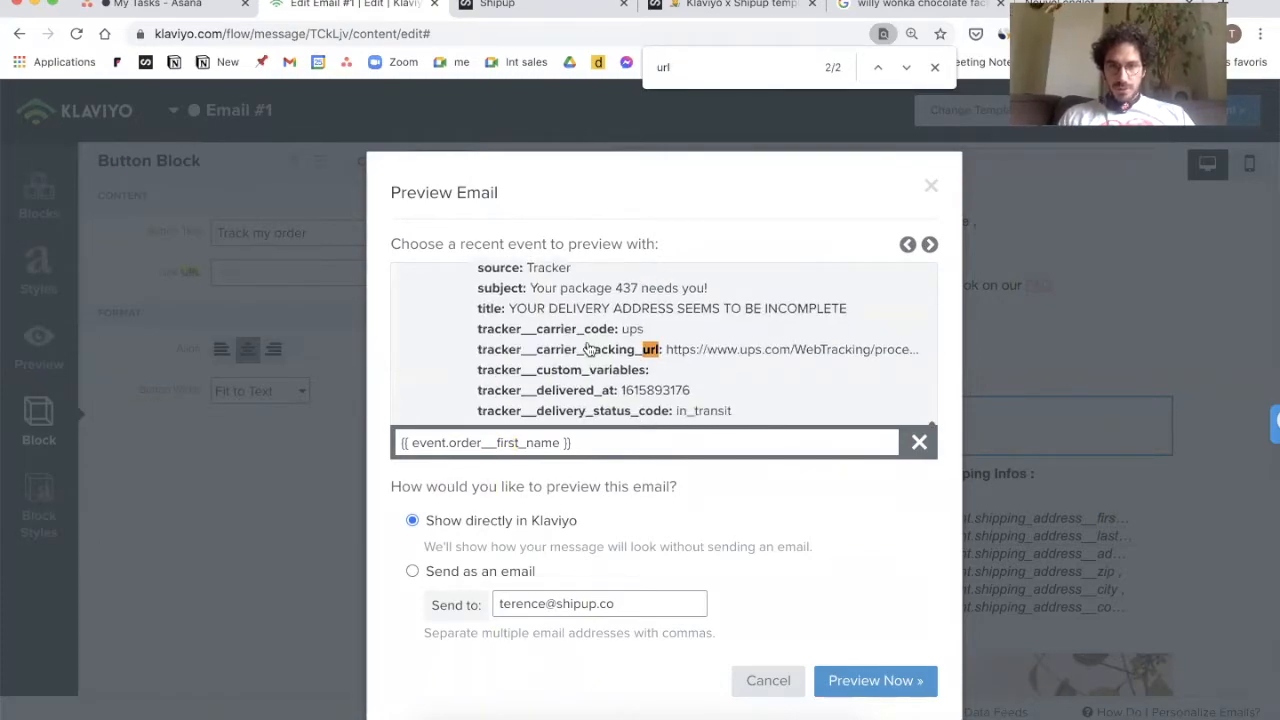
left_click(930, 245)
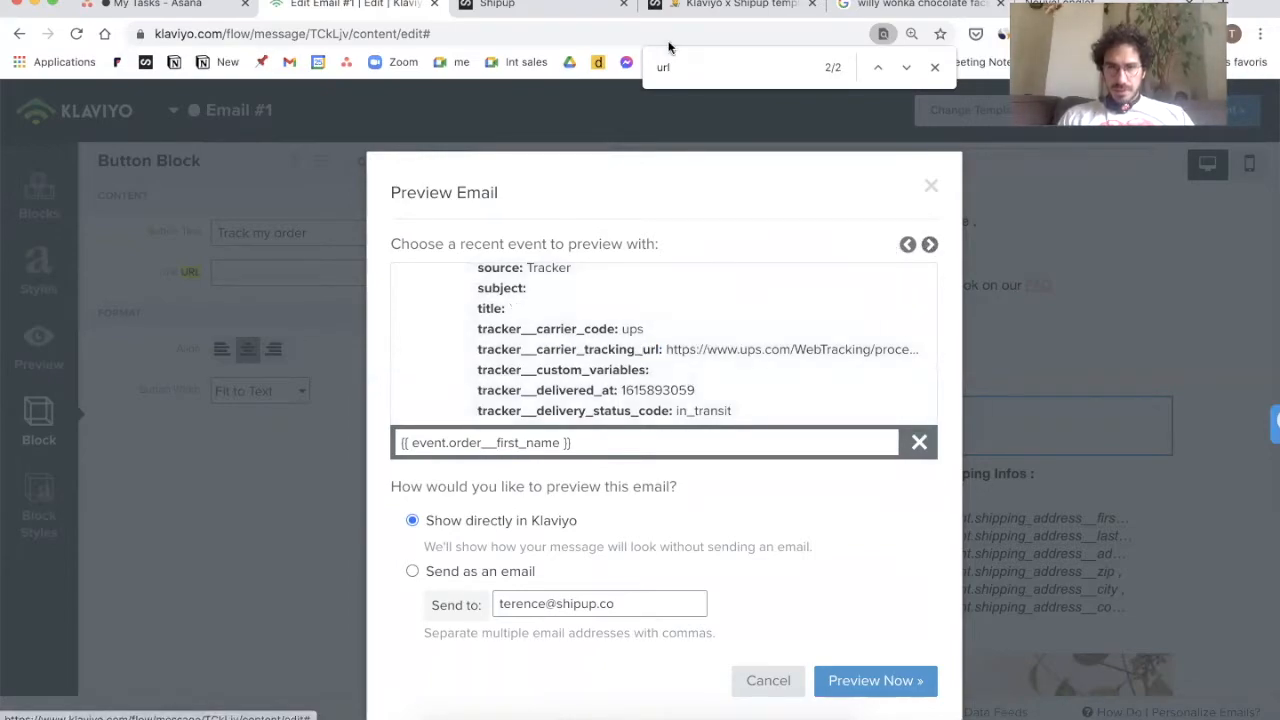
left_click(907, 245)
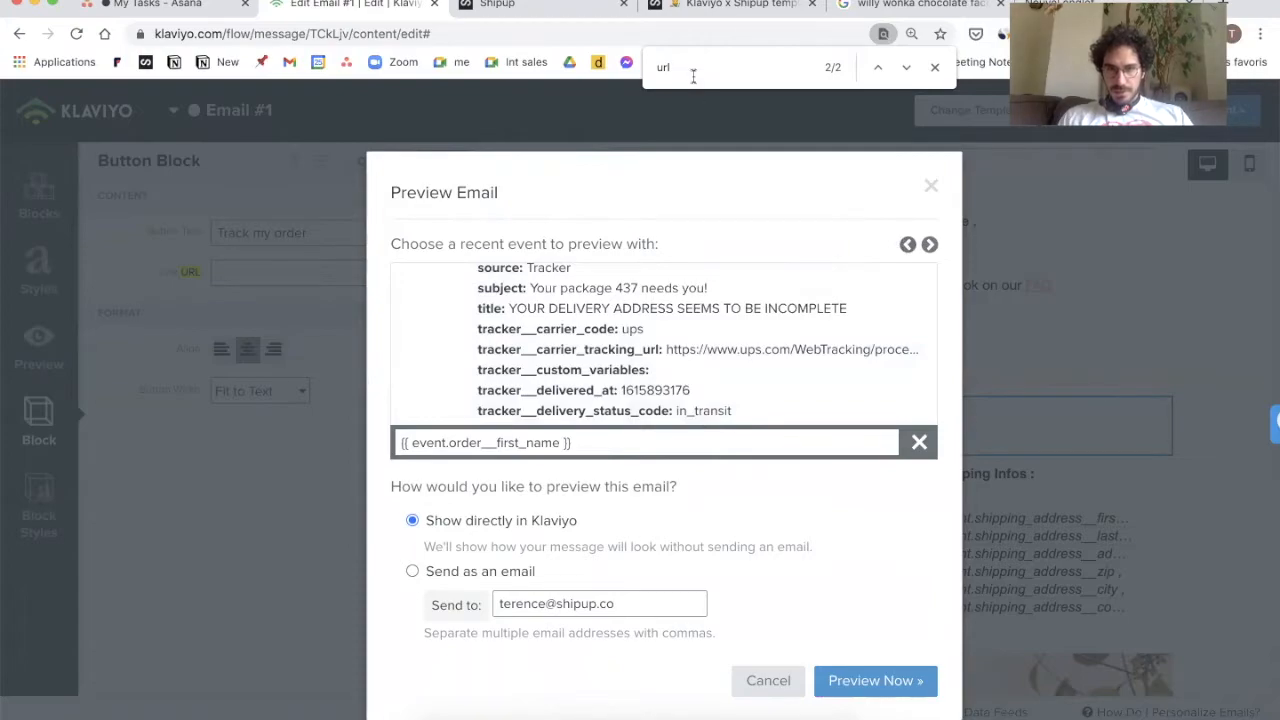
type("track")
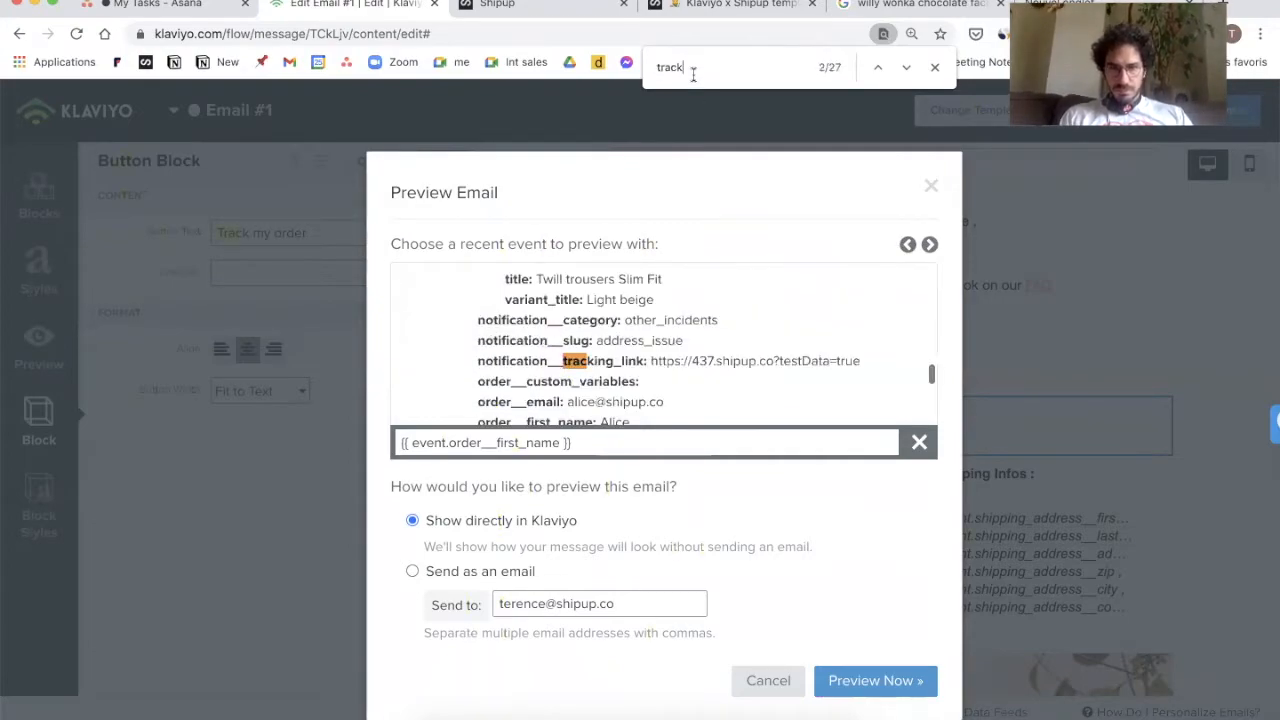
type("ing")
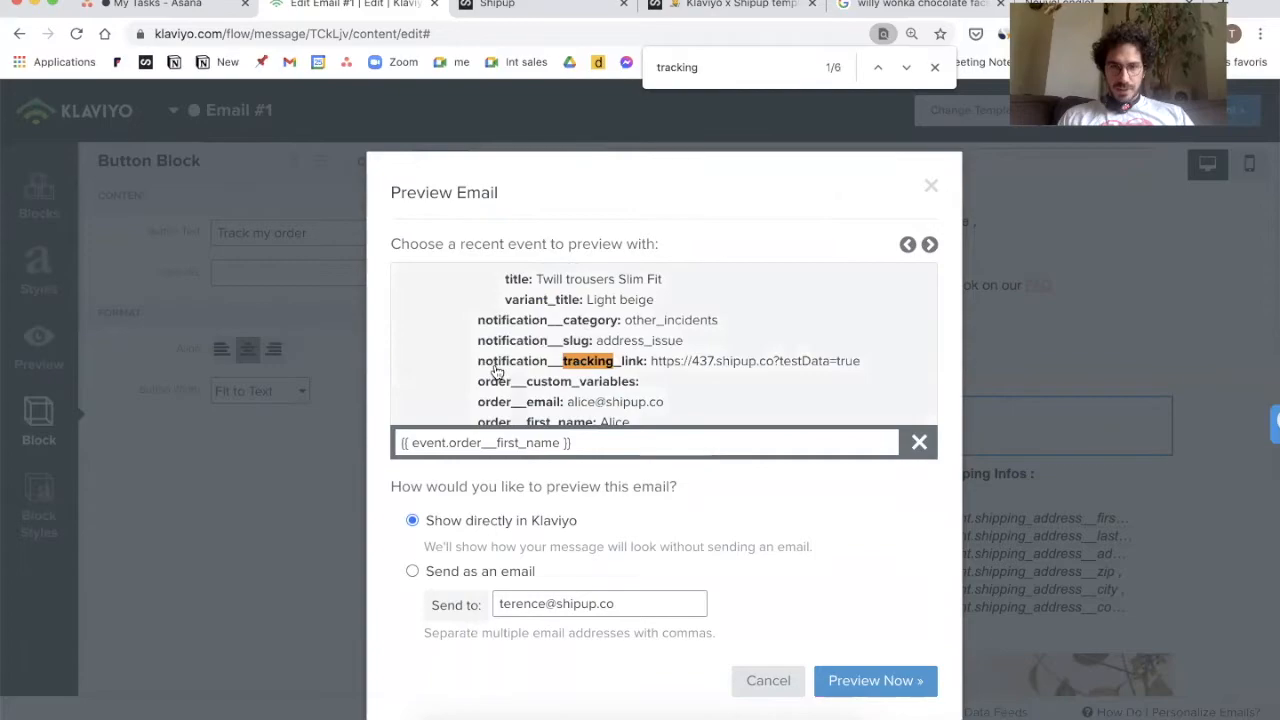
Step: Copy the {{ event.notification__tracking_link }} variable from the preview event and use it as the "Track my order" button's link URL
left_click(540, 364)
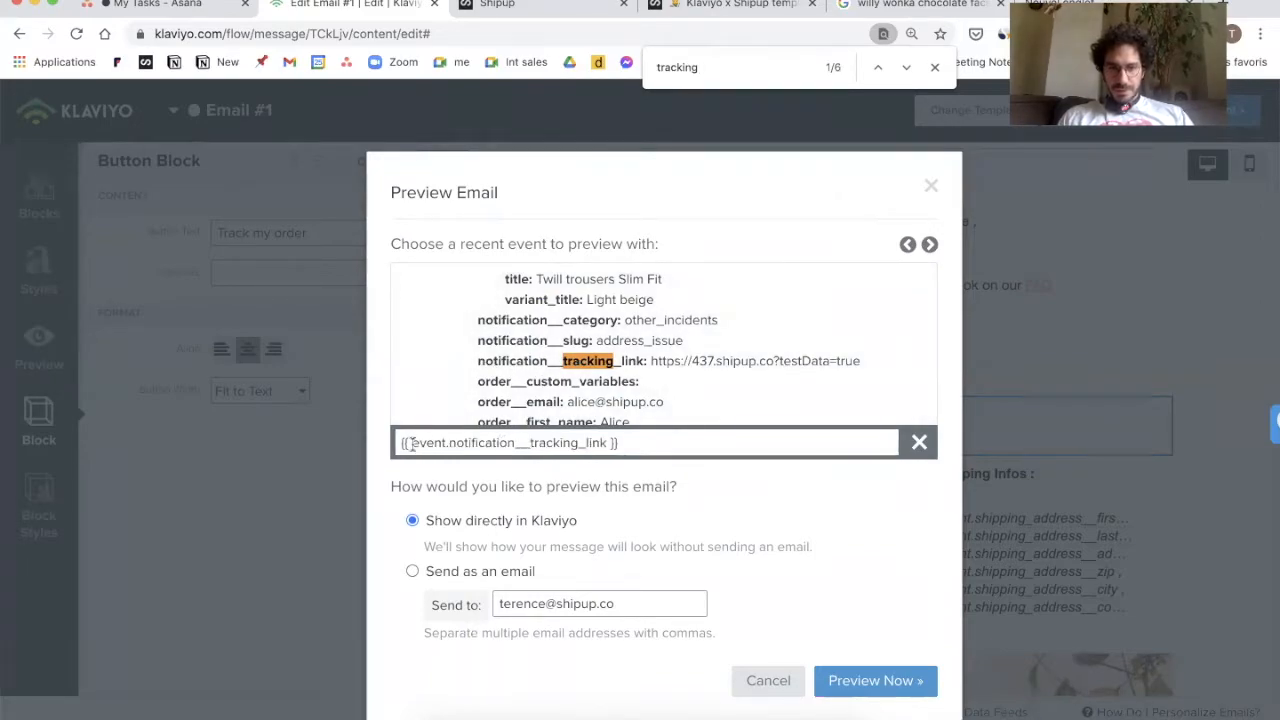
left_click(652, 444)
key("ctrl+c")
left_click(243, 497)
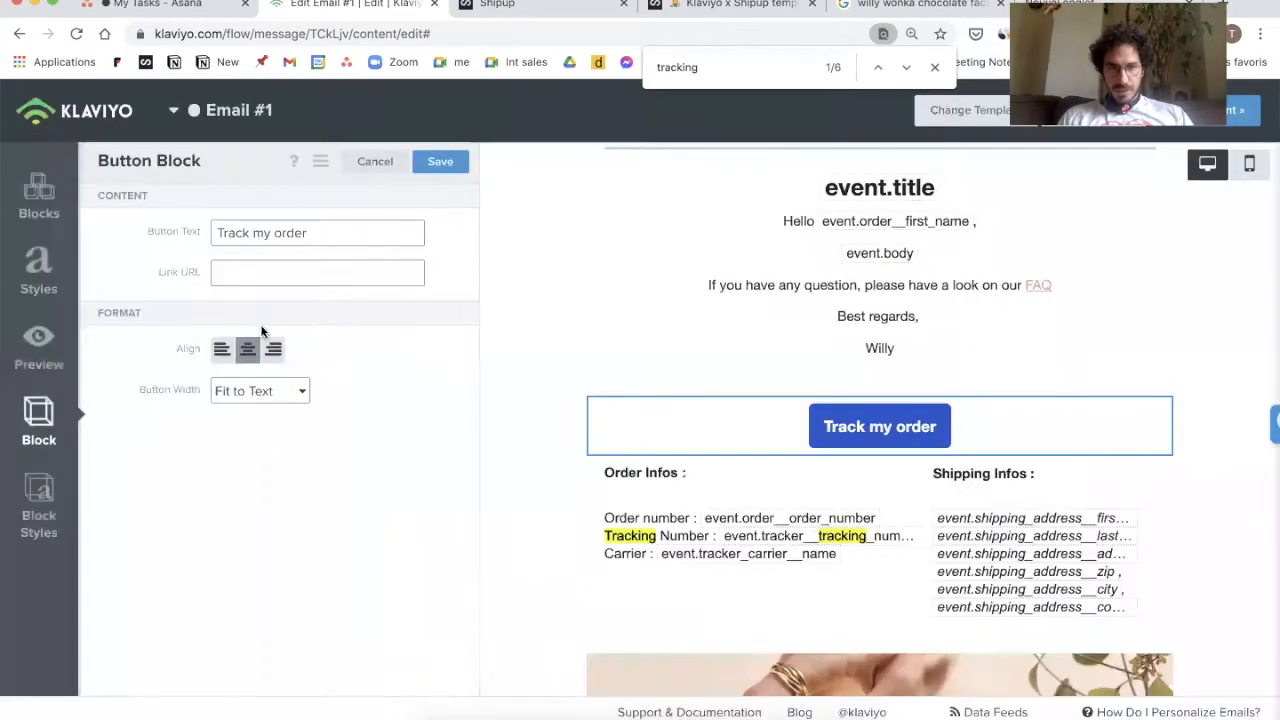
left_click(250, 271)
key("ctrl+v")
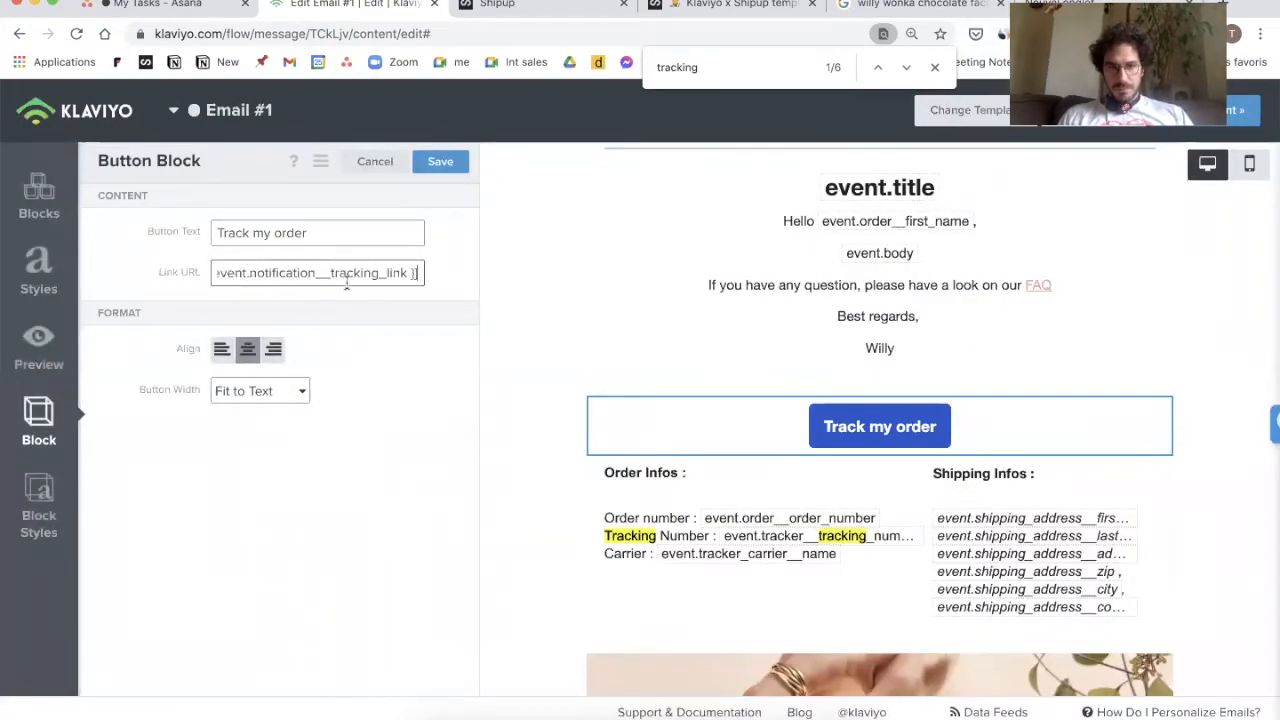
Step: Save the "Track my order" button block and review its placement between the message text and the order details
left_click(460, 160)
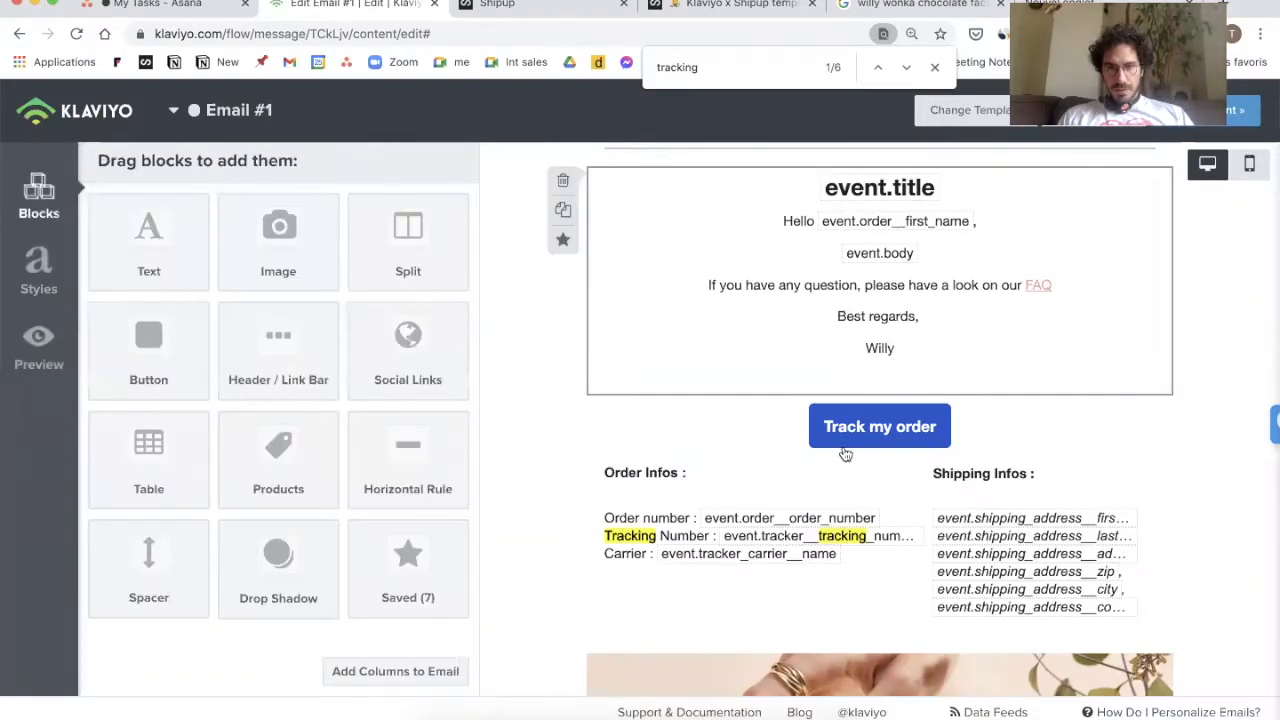
scroll(845, 453, "up", 2)
scroll(845, 453, "down", 3)
scroll(845, 453, "up", 3)
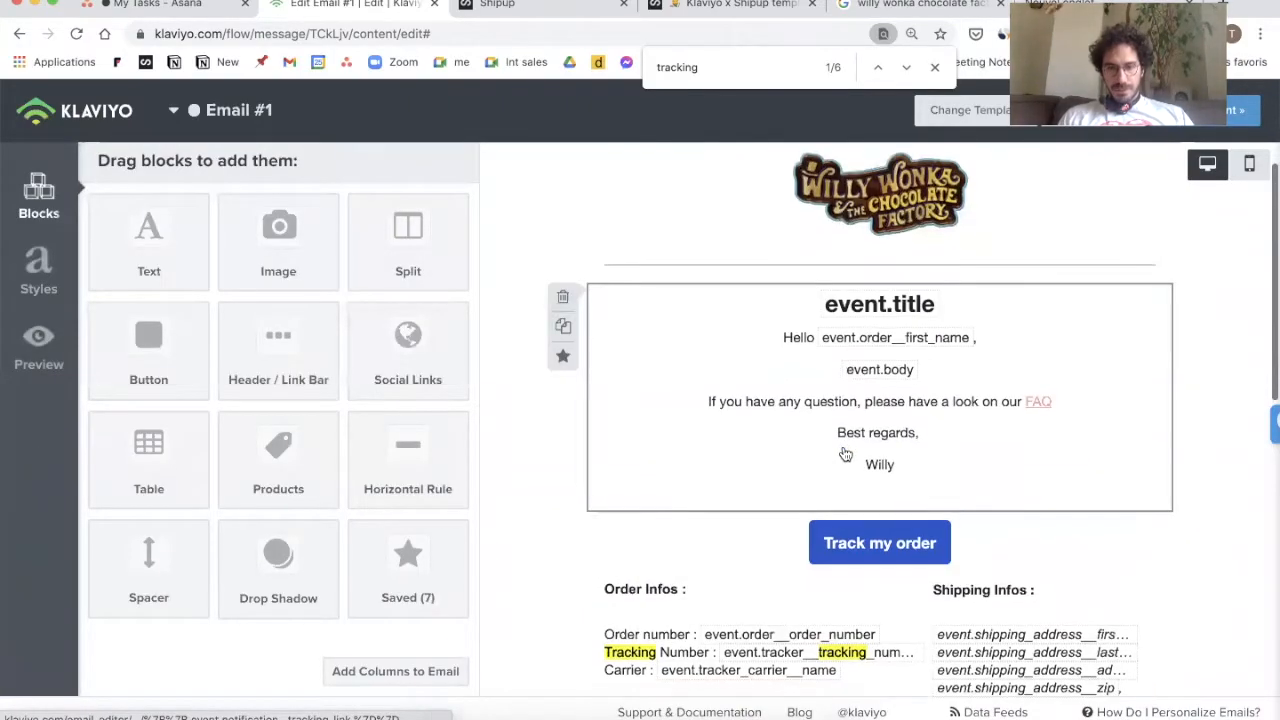
scroll(845, 453, "down", 2)
scroll(845, 453, "up", 1)
scroll(812, 346, "down", 1)
scroll(812, 346, "up", 2)
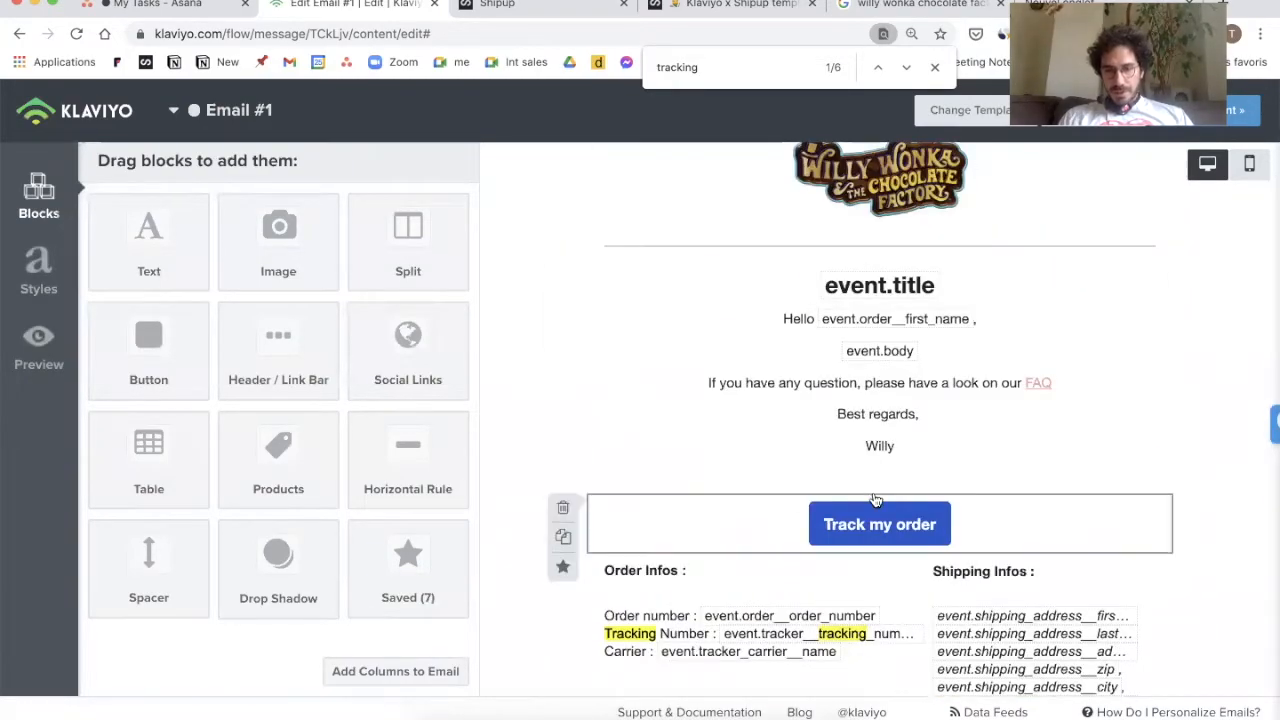
scroll(876, 500, "down", 2)
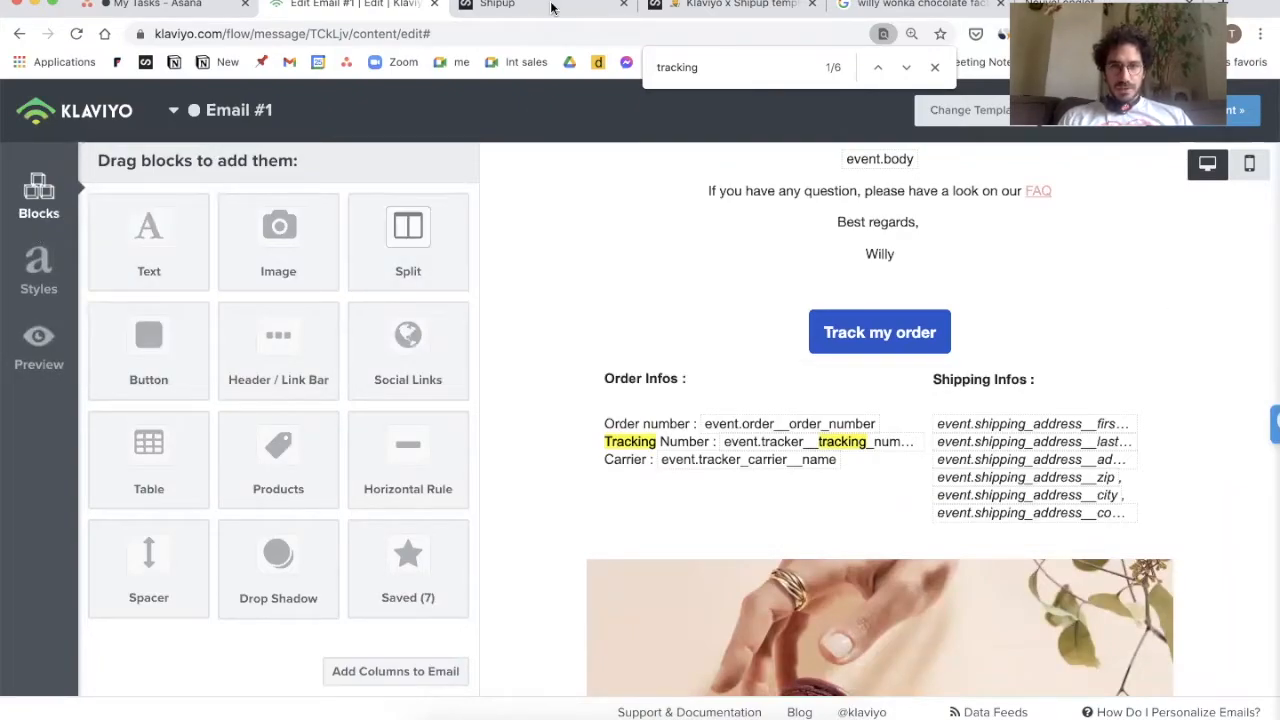
Step: Switch to the Klaviyo x Shipup templates configuration article and examine the line item variables under "Adding items with dynamic rows"
left_click(720, 8)
scroll(728, 402, "down", 10)
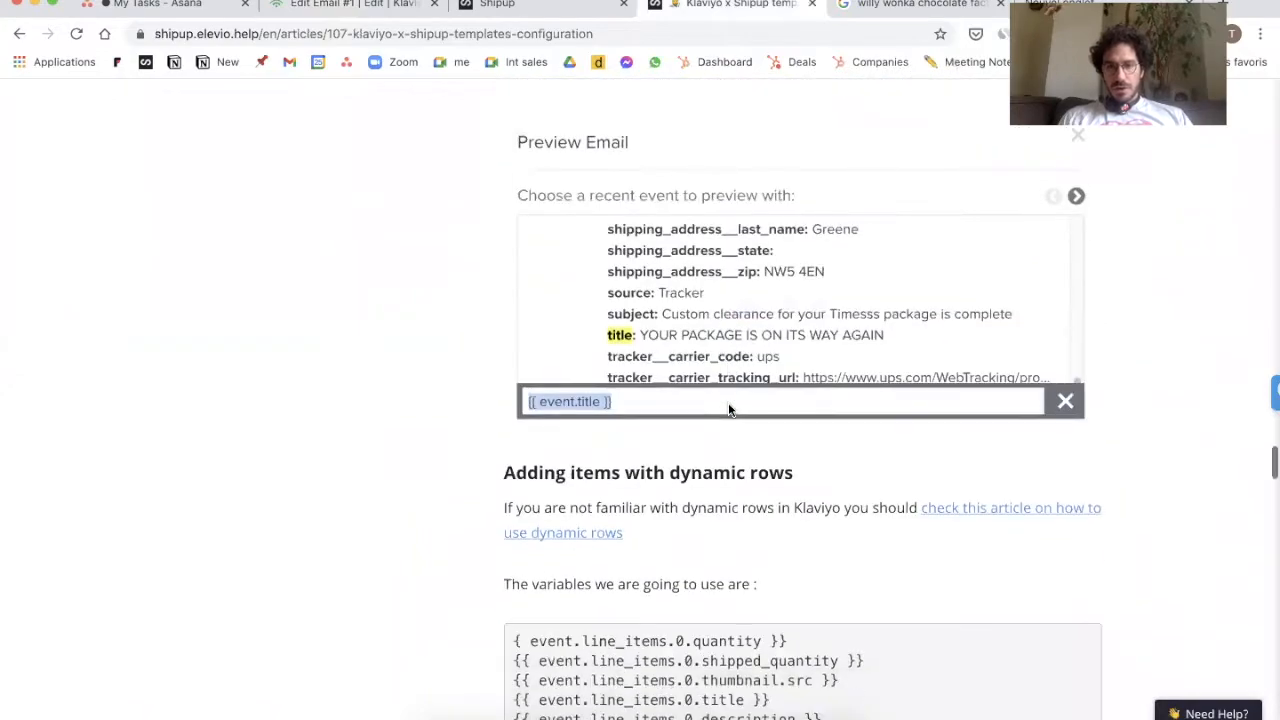
scroll(728, 402, "down", 5)
scroll(728, 405, "up", 4)
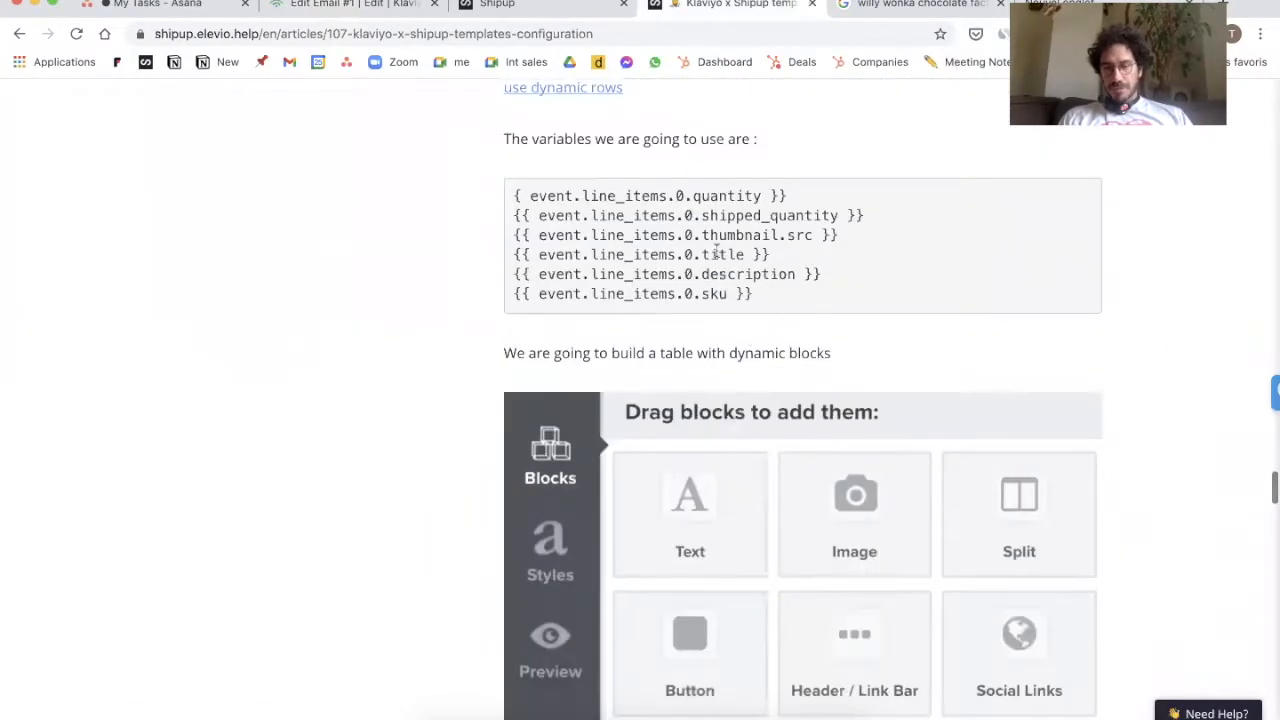
scroll(751, 330, "up", 5)
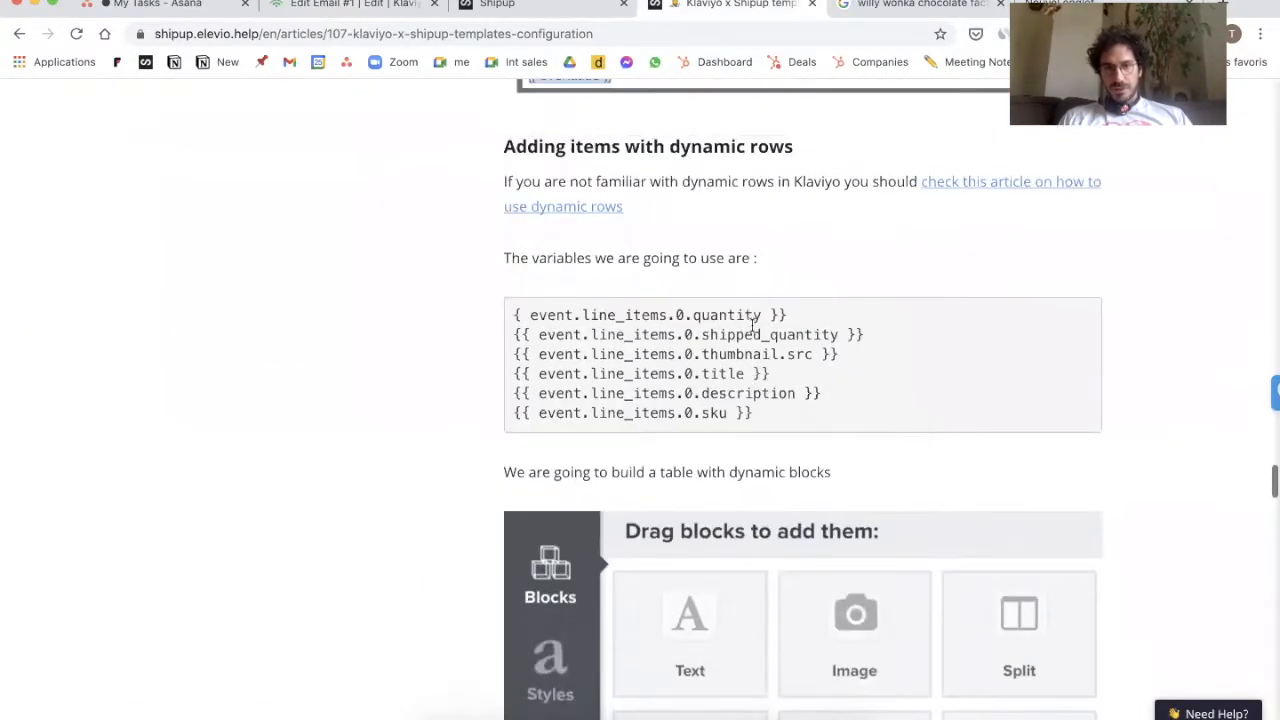
scroll(752, 330, "down", 2)
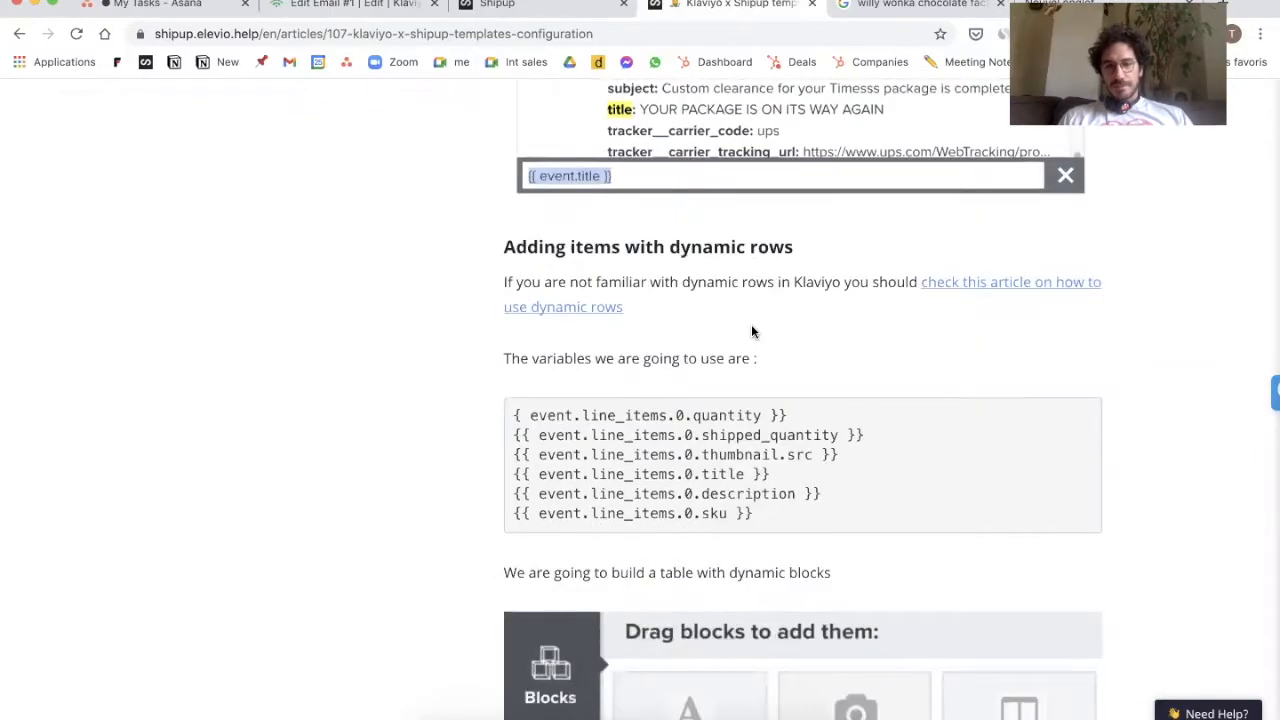
Step: Review the help article's dynamic table instructions, switch to the Klaviyo email and add a table block between the order details and the macaron photo
scroll(752, 332, "down", 10)
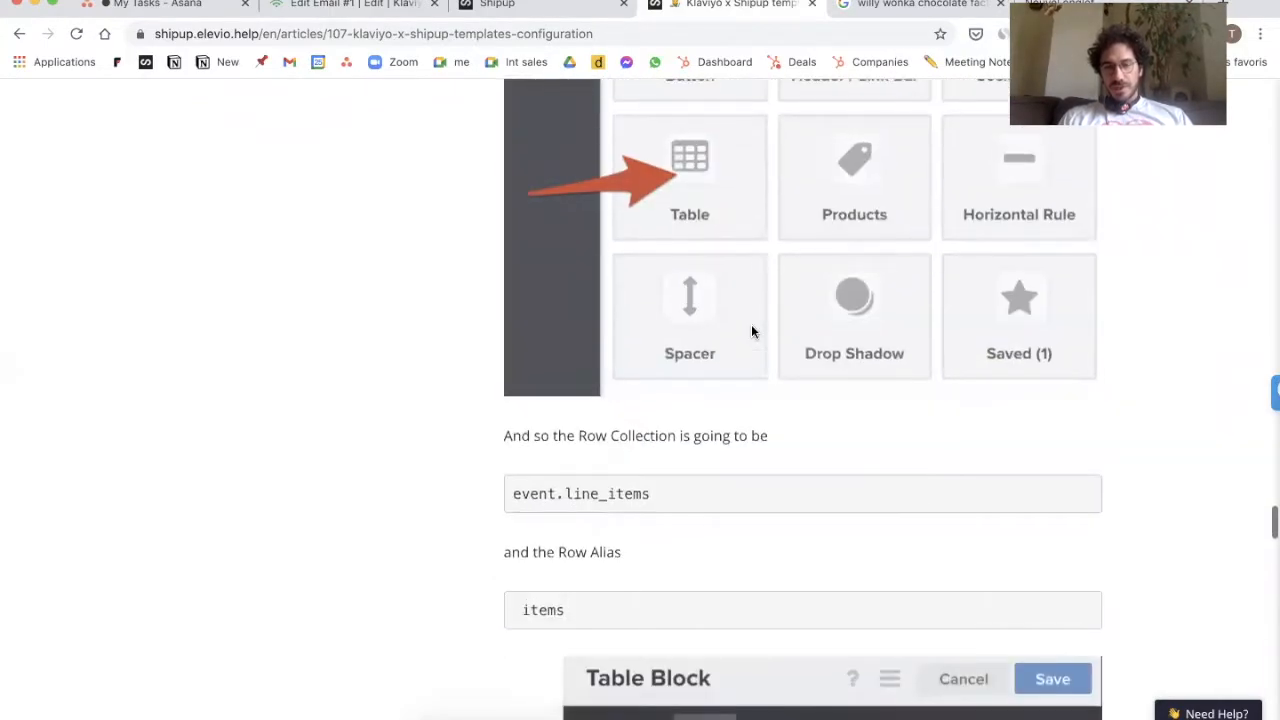
scroll(752, 331, "down", 6)
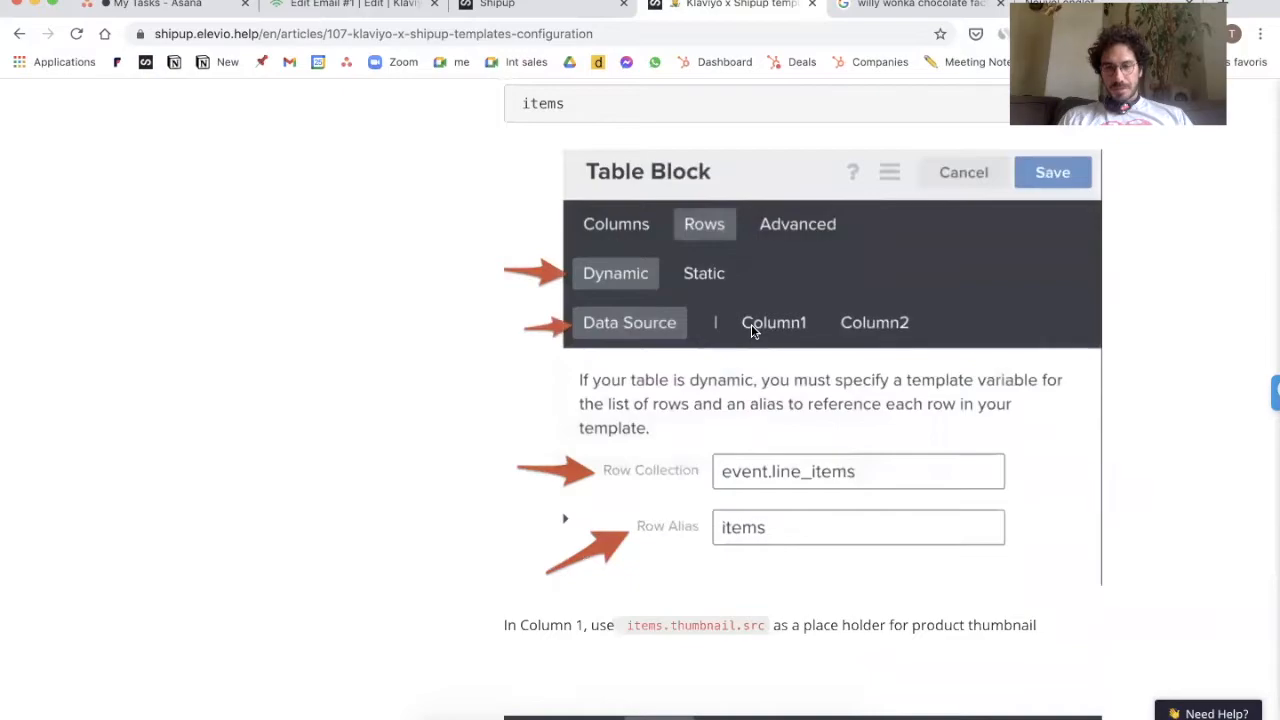
scroll(751, 330, "down", 4)
scroll(751, 330, "up", 4)
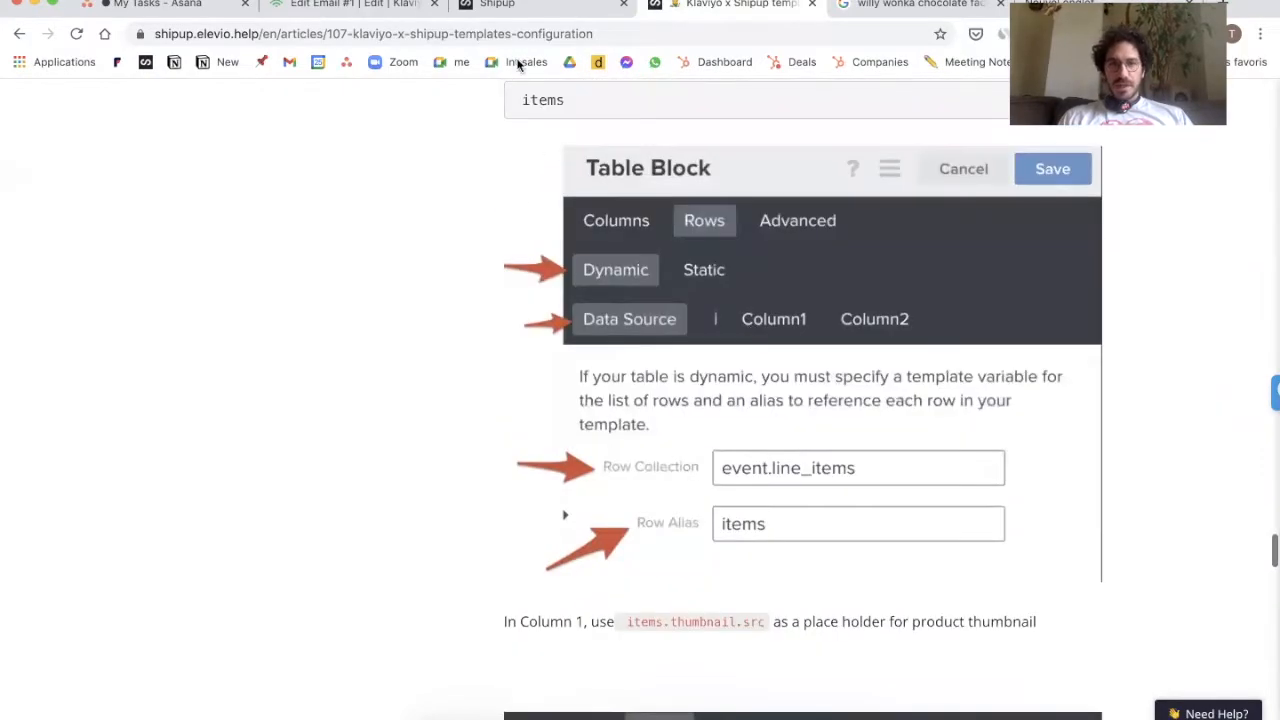
left_click(535, 6)
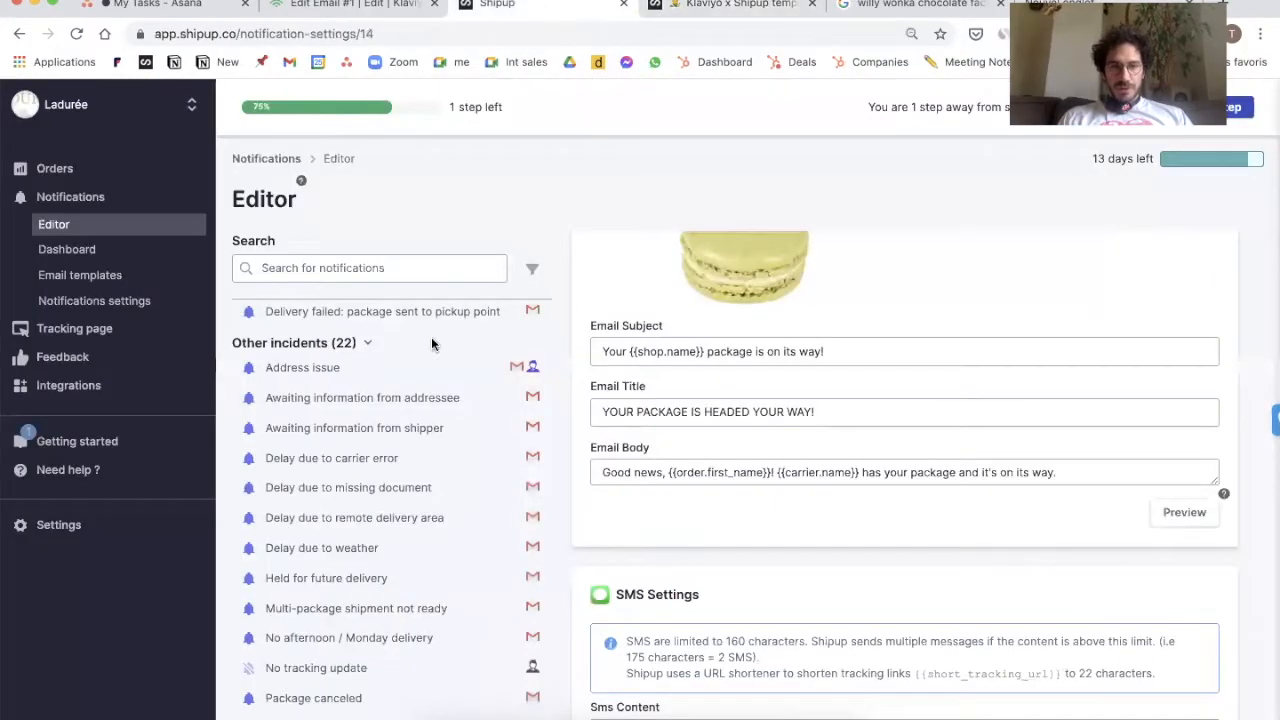
left_click(372, 15)
scroll(737, 523, "down", 1)
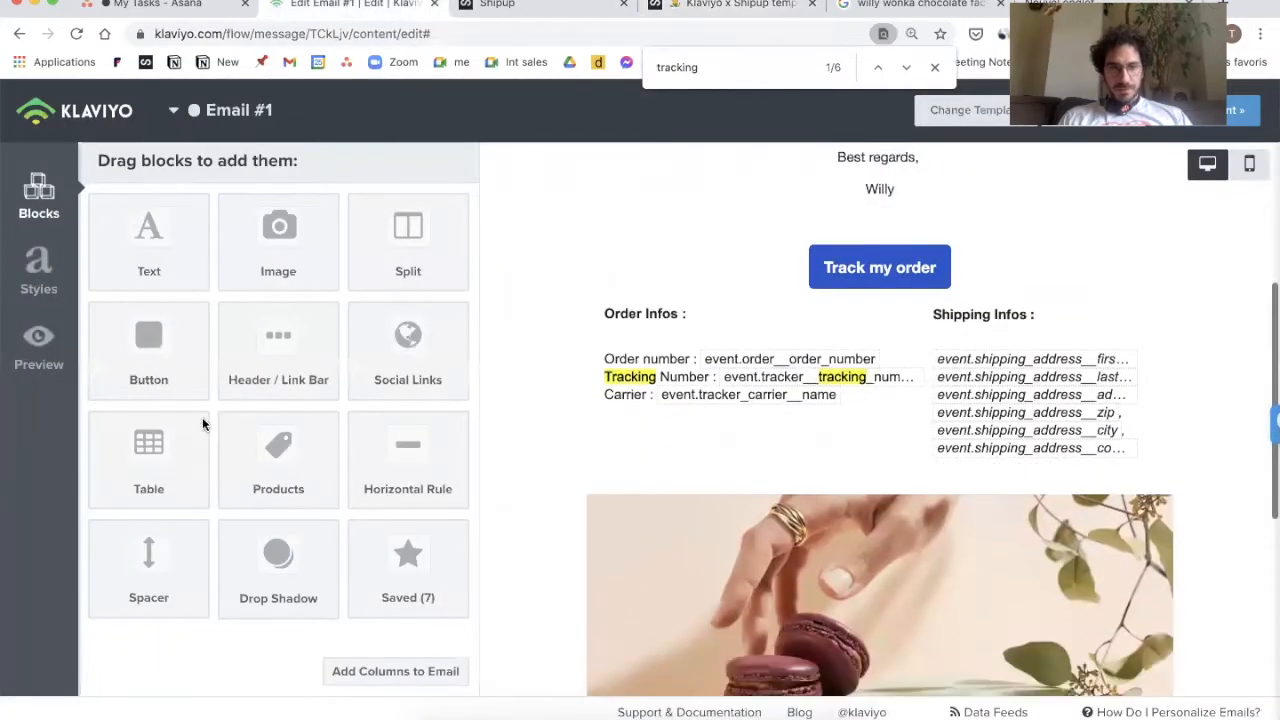
left_click_drag(162, 480, 848, 483)
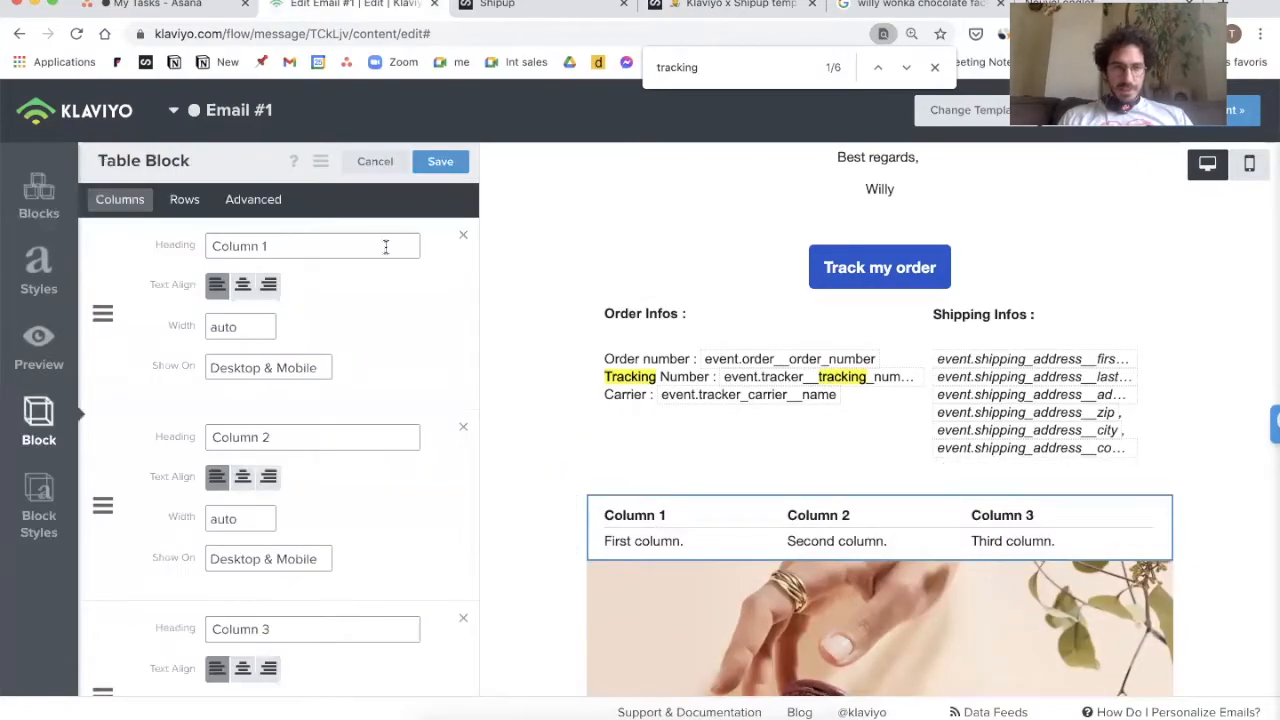
Step: Remove the table's third column and clear the headings of the two remaining columns
scroll(458, 420, "down", 2)
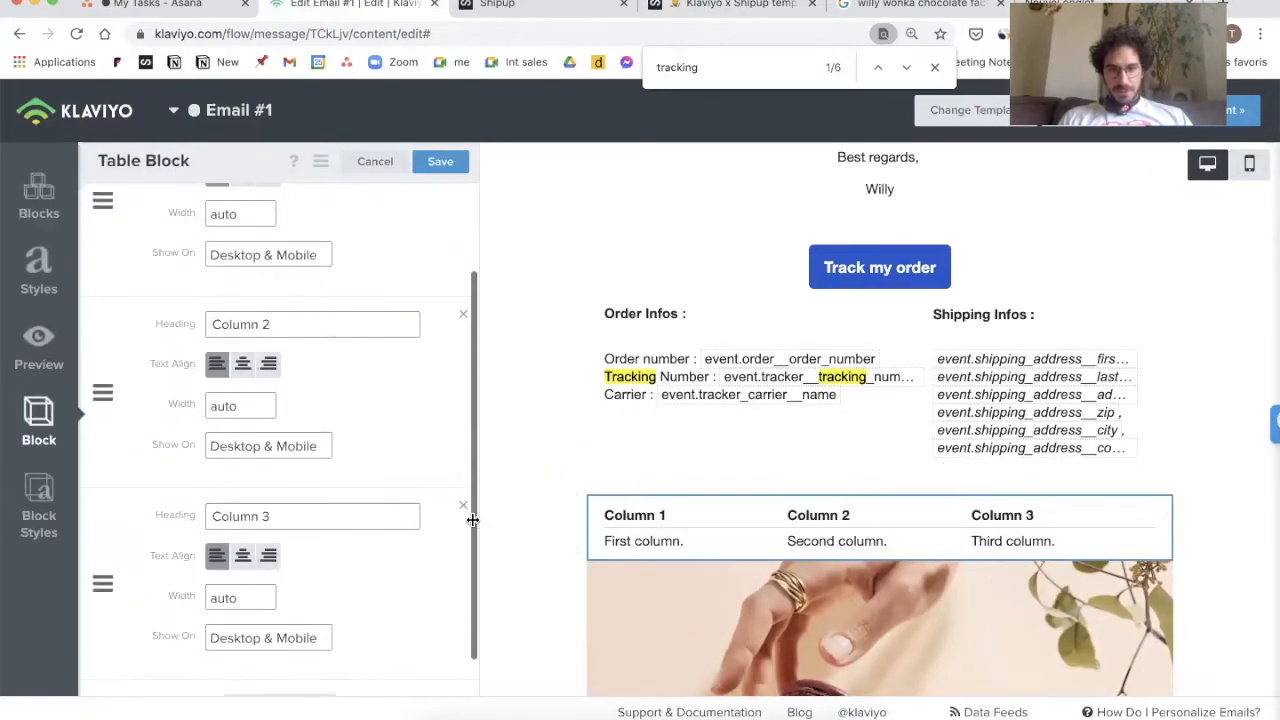
left_click(462, 513)
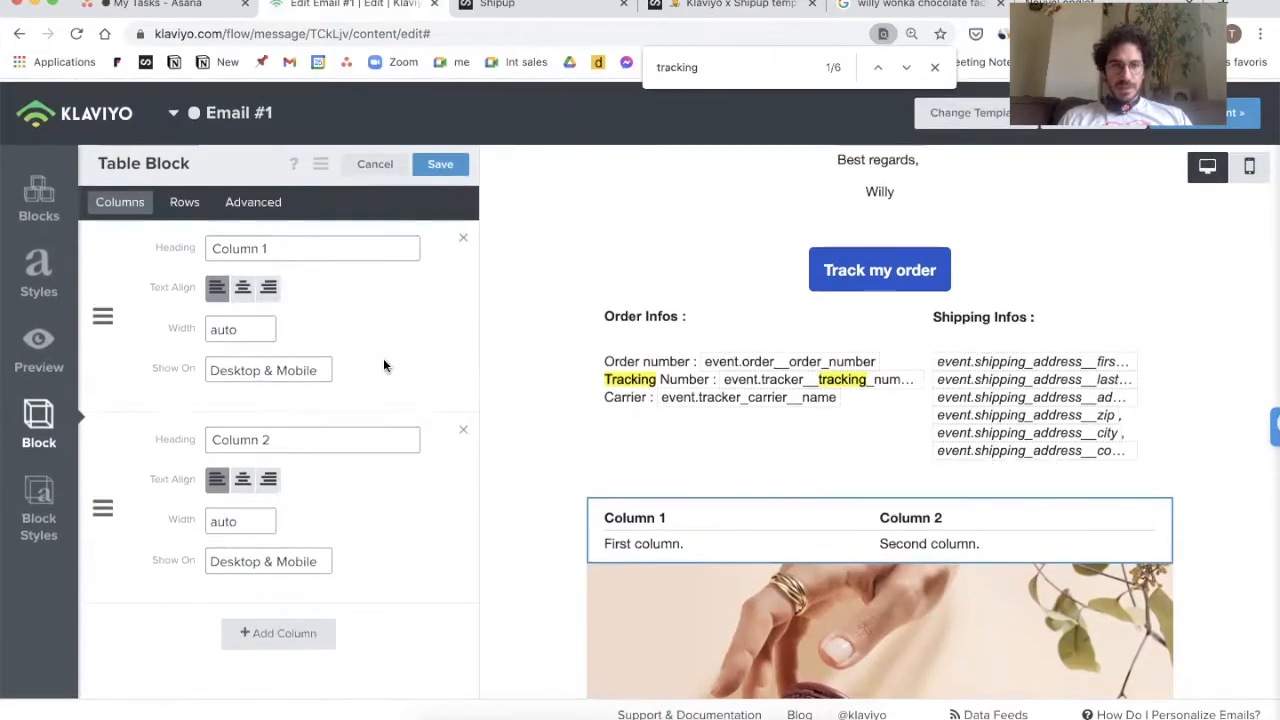
left_click(270, 244)
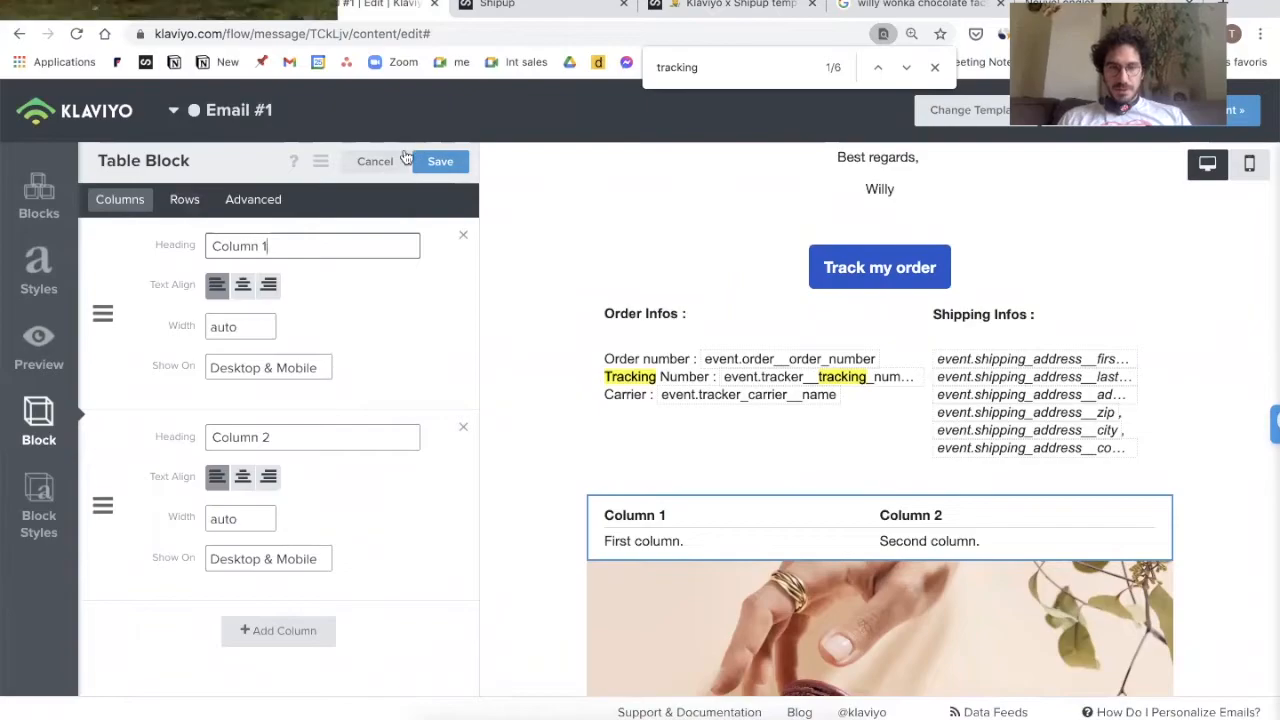
key("super+a")
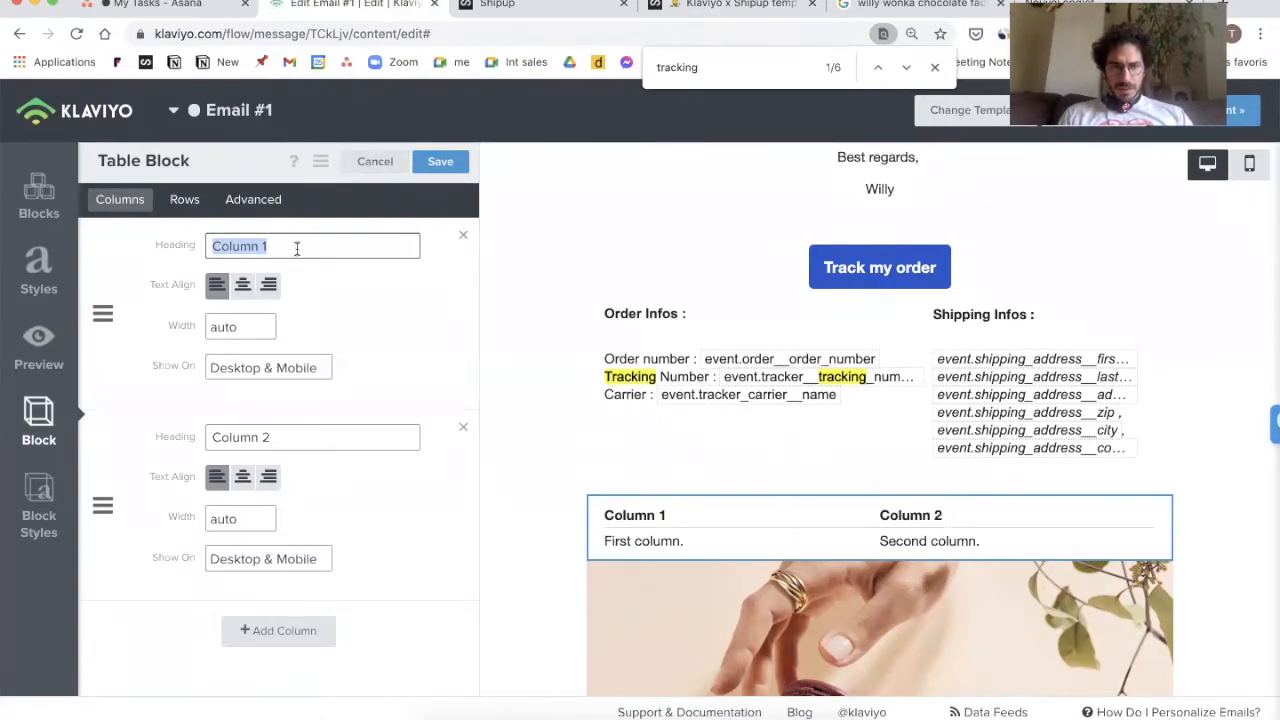
key("BackSpace")
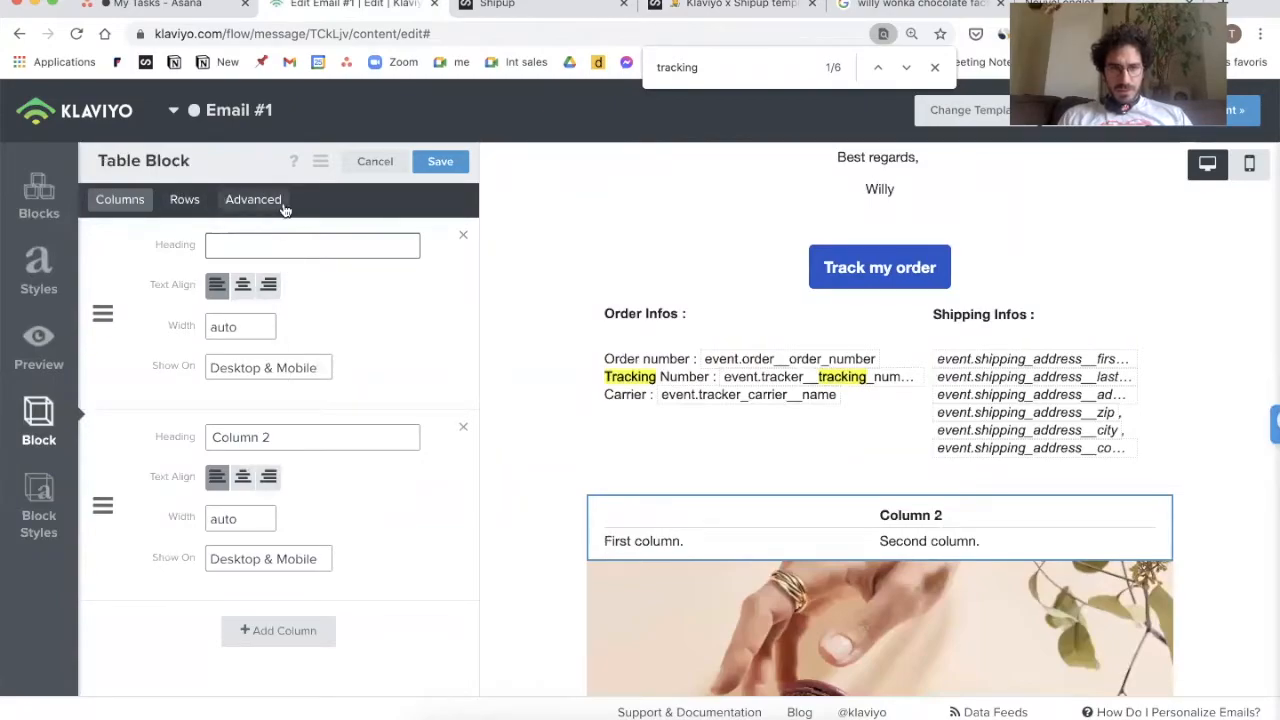
left_click(291, 436)
key("super+a")
key("BackSpace")
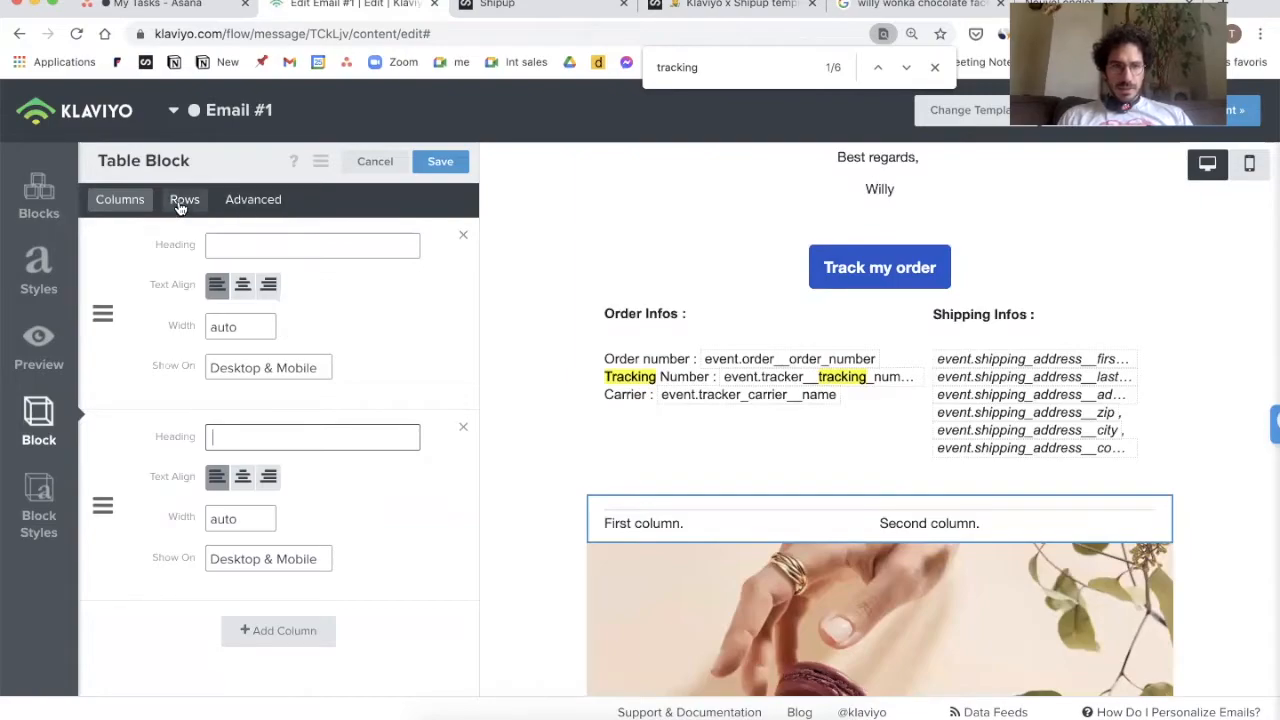
Step: Make the table's rows dynamic and open their data source settings
left_click(240, 204)
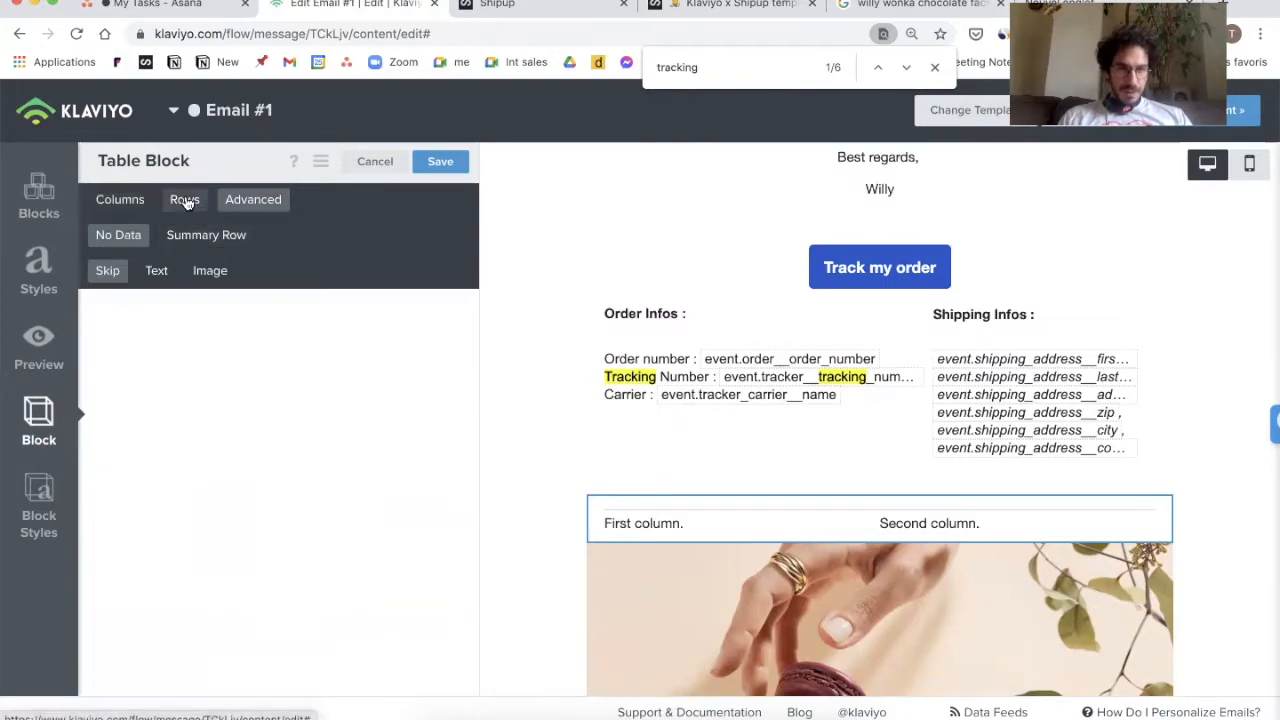
left_click(189, 205)
left_click(133, 238)
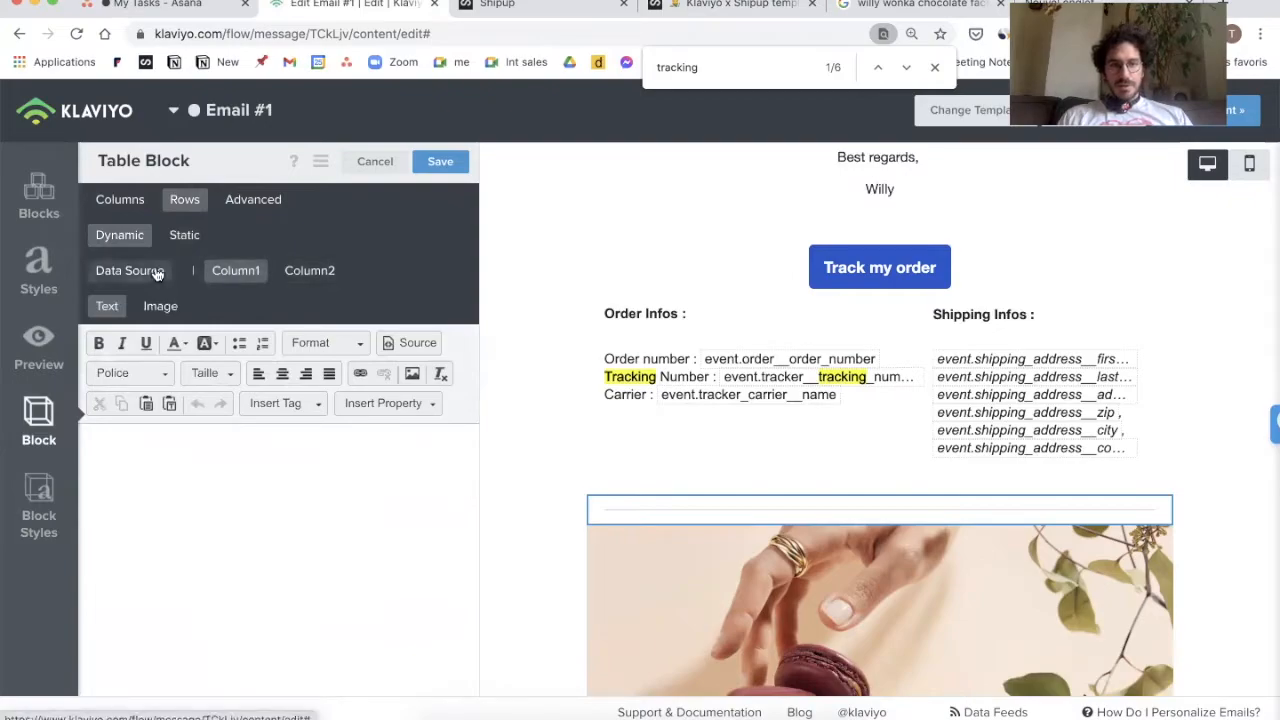
left_click(157, 276)
Step: Copy event.line_items from the Shipup help article and set it as the table's Row Collection in Klaviyo
left_click(268, 380)
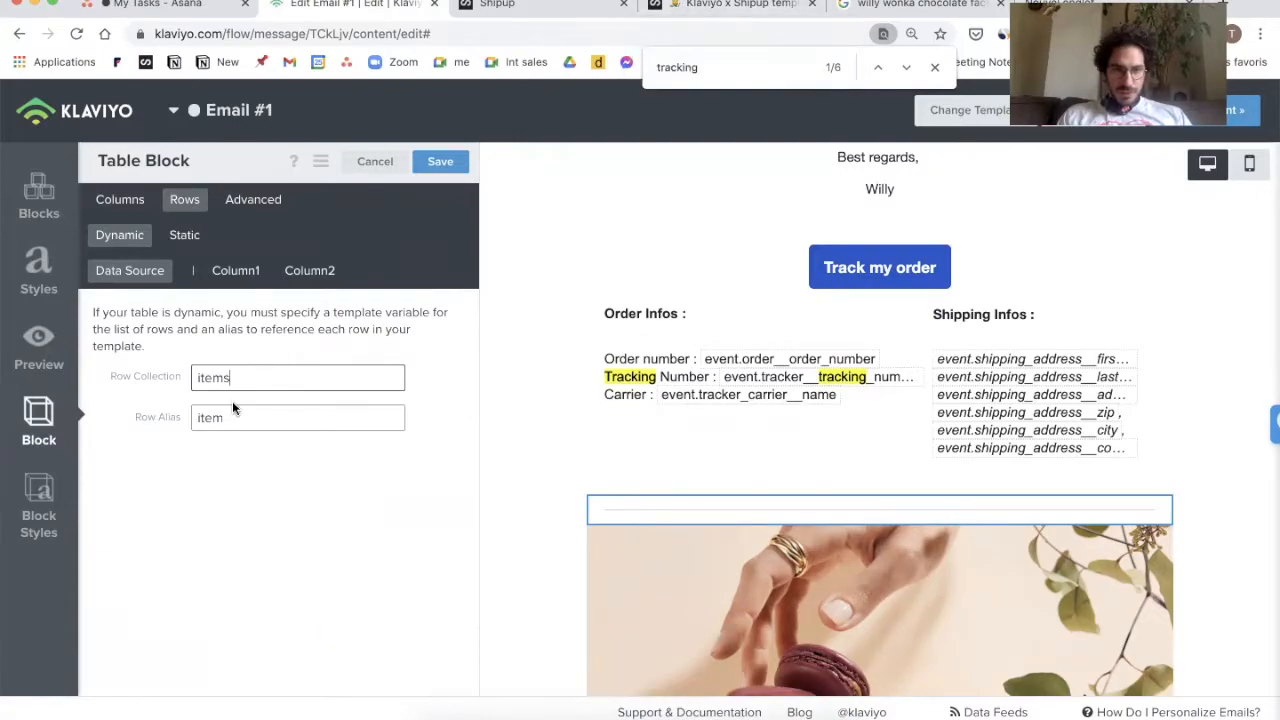
left_click(695, 6)
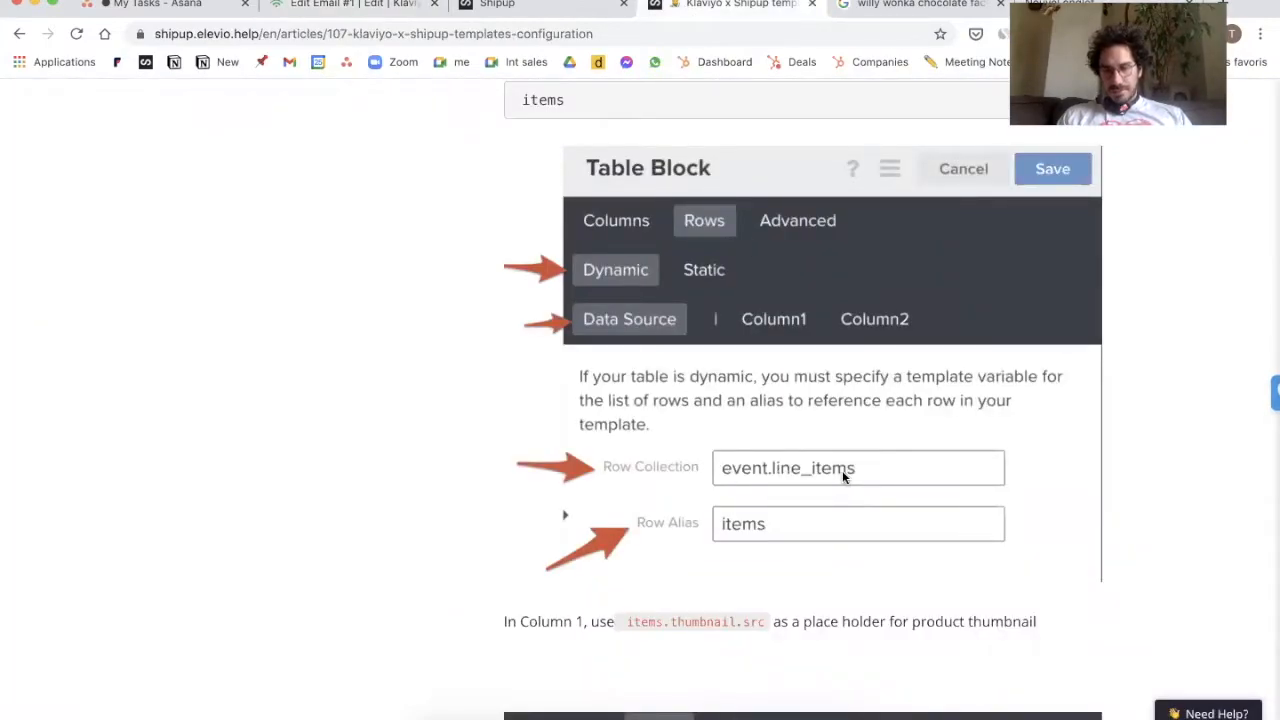
scroll(842, 470, "up", 3)
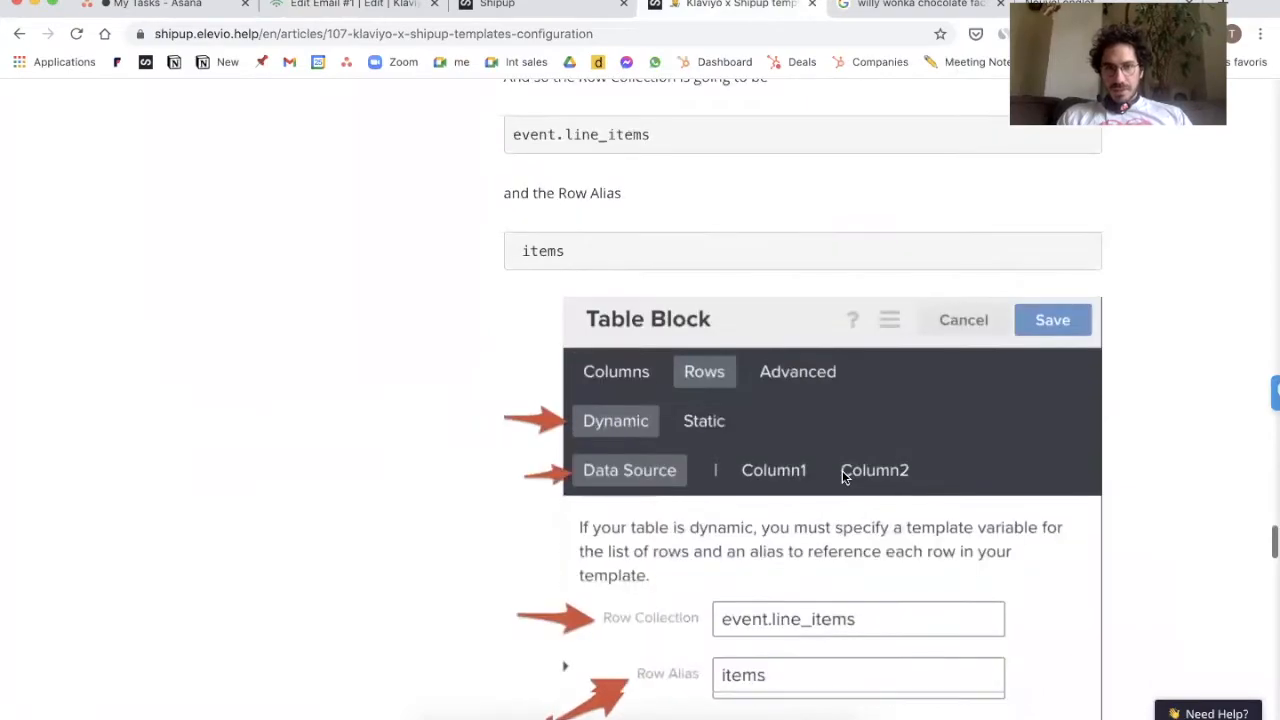
scroll(842, 470, "up", 2)
left_click_drag(669, 225, 508, 229)
key("ctrl+c")
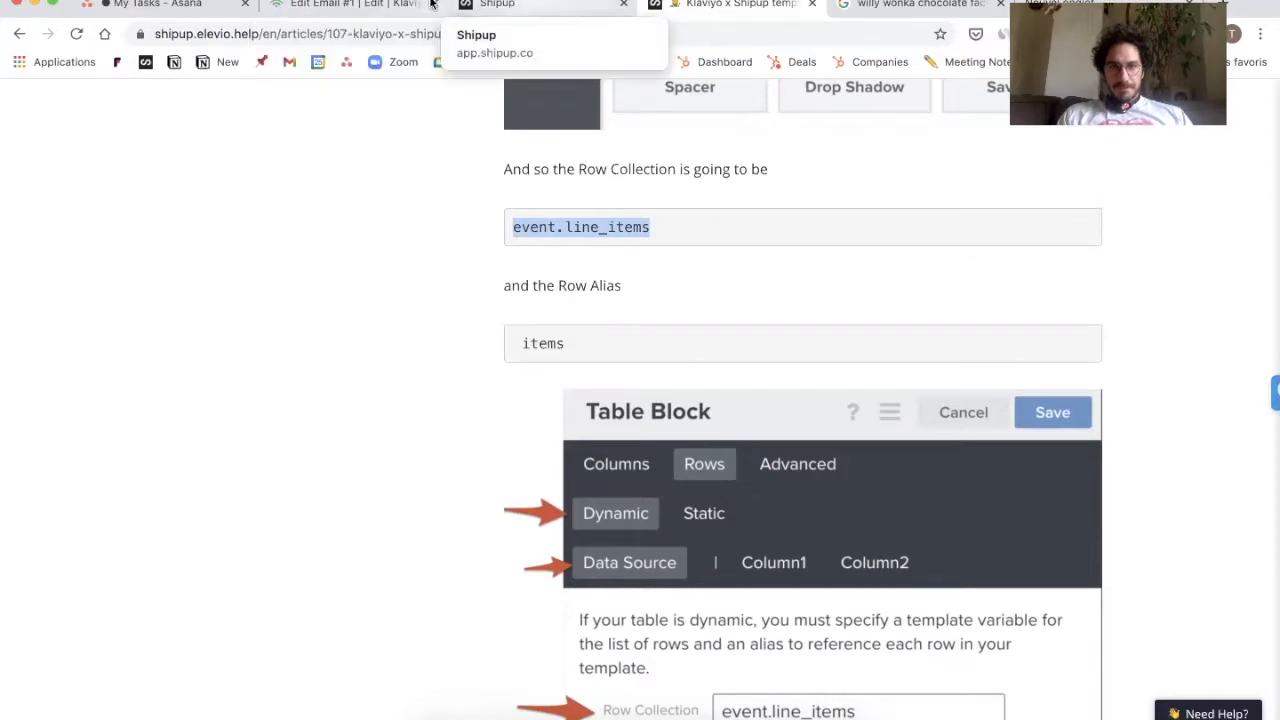
left_click(350, 5)
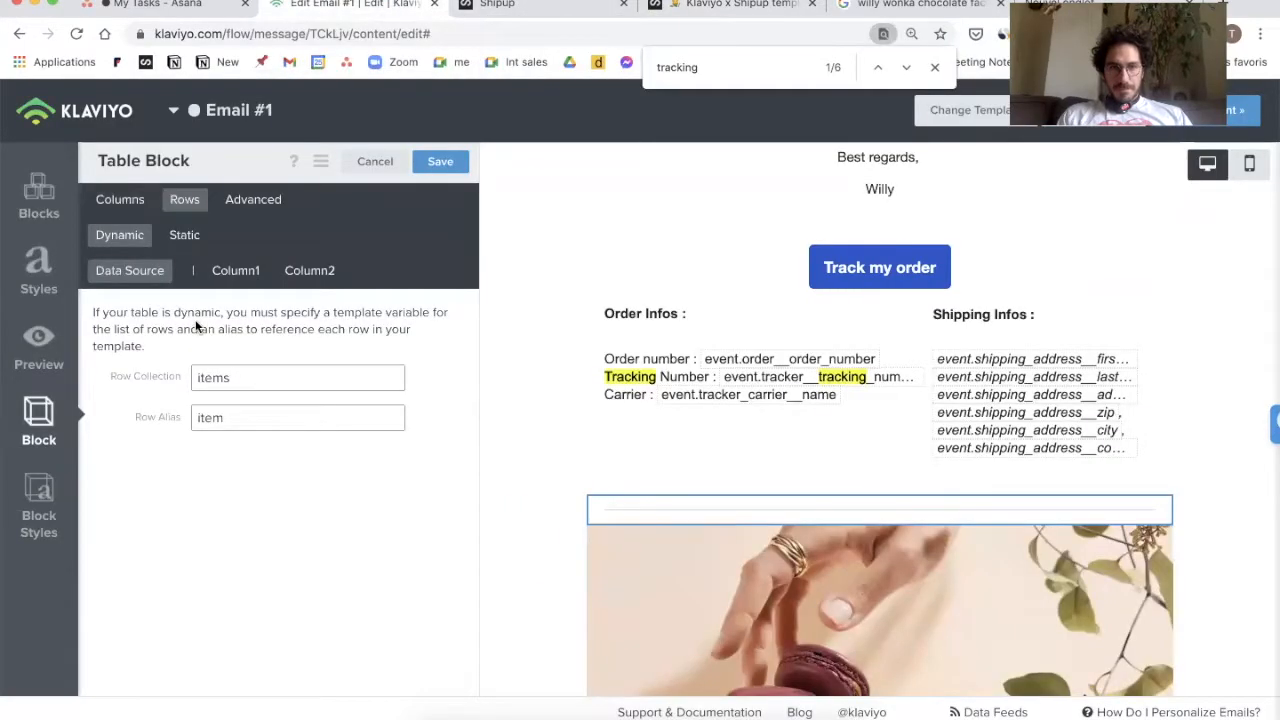
left_click(253, 385)
double_click(253, 385)
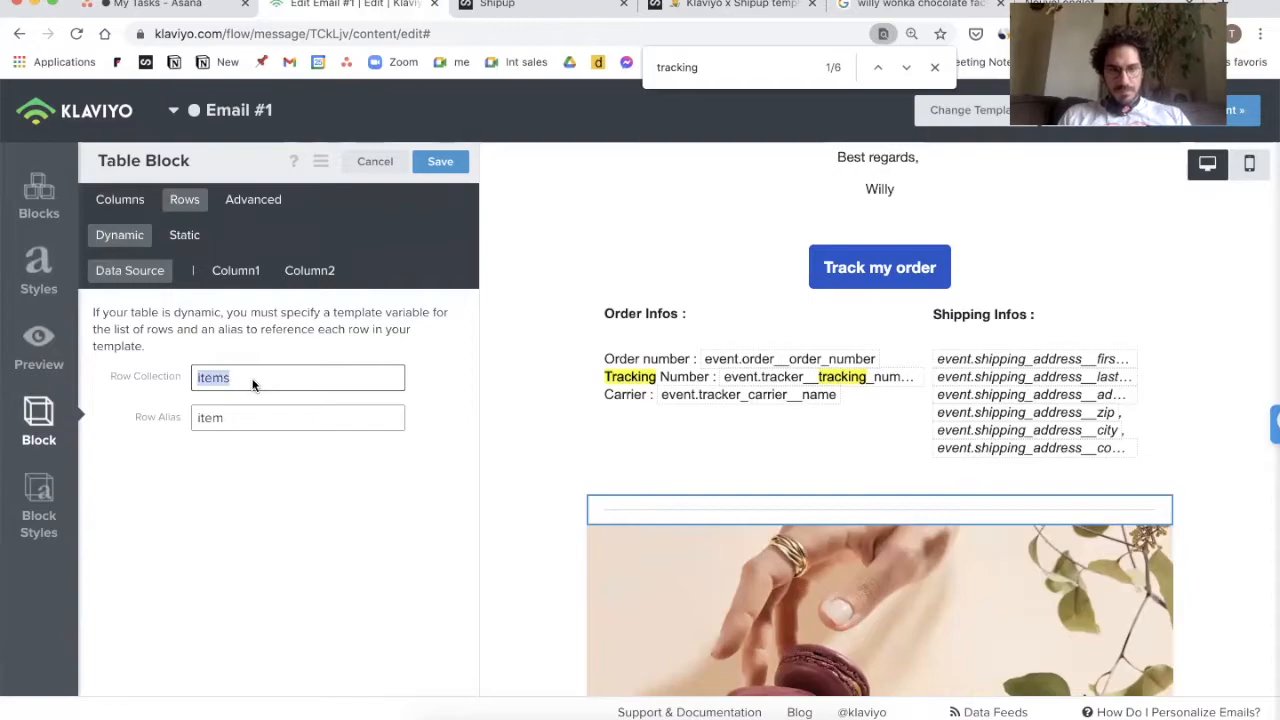
key("ctrl+v")
Step: Check the row alias in the help article and set the table's Row Alias to items in Klaviyo
left_click(735, 5)
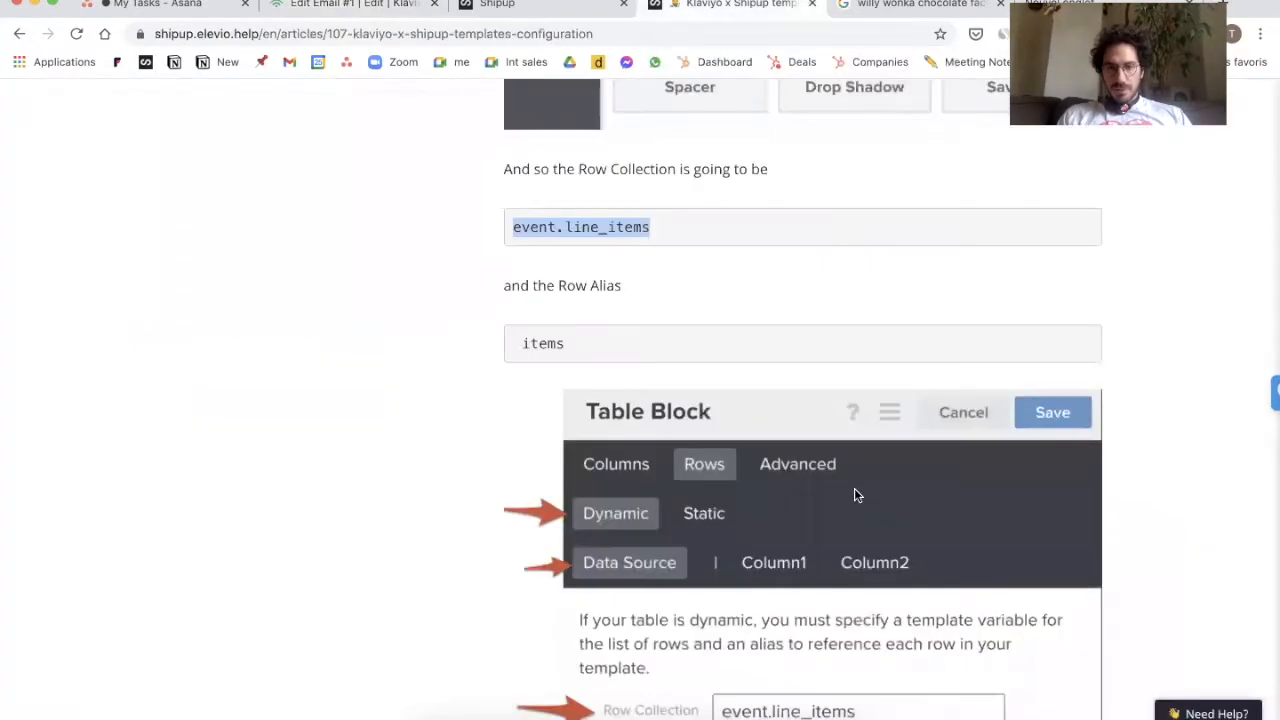
scroll(854, 488, "down", 4)
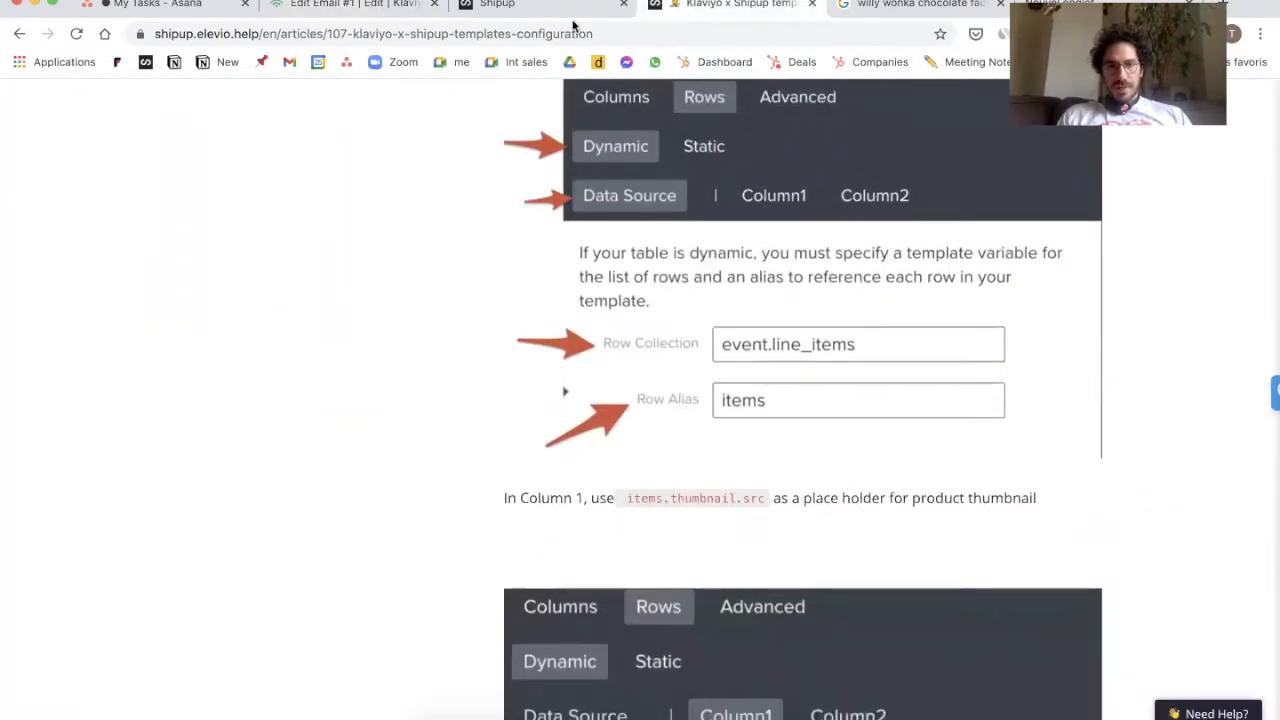
left_click(512, 6)
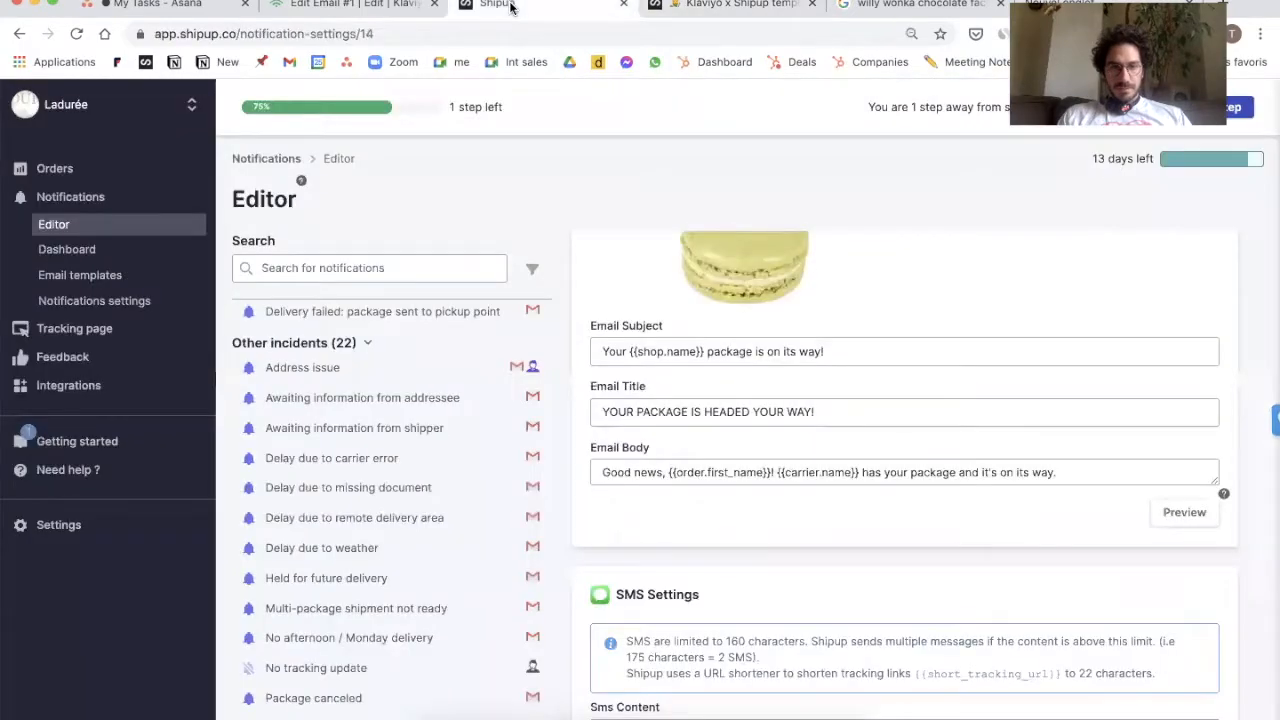
left_click(358, 5)
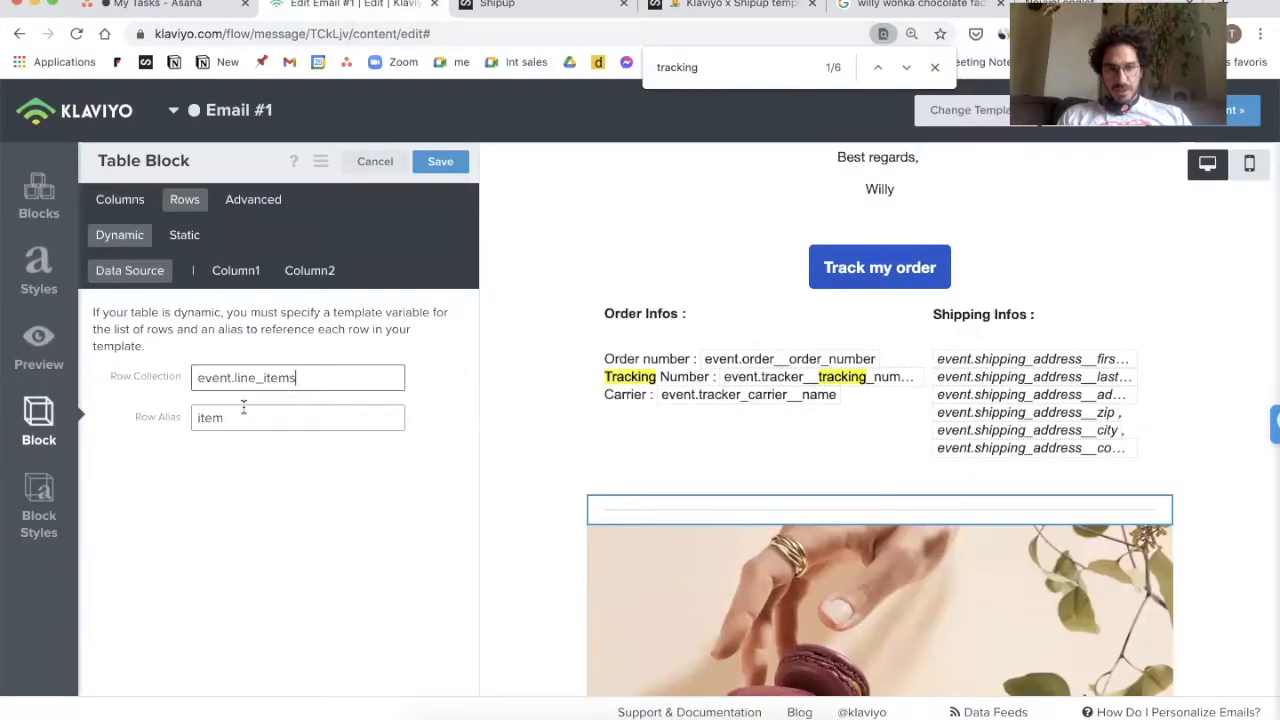
left_click(236, 418)
type("s")
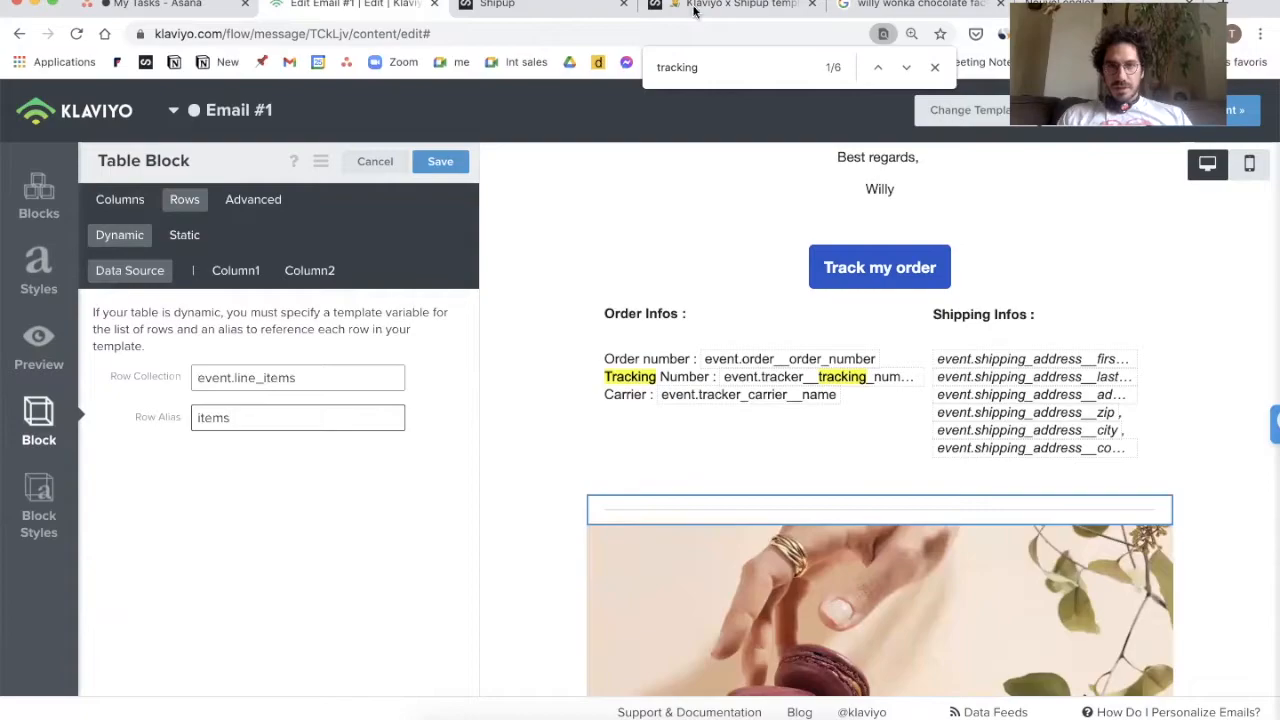
Step: Switch to the Shipup help article and select the Column 2 expression {{ items.quantity }} x {{ items.name }} for copying
left_click(548, 8)
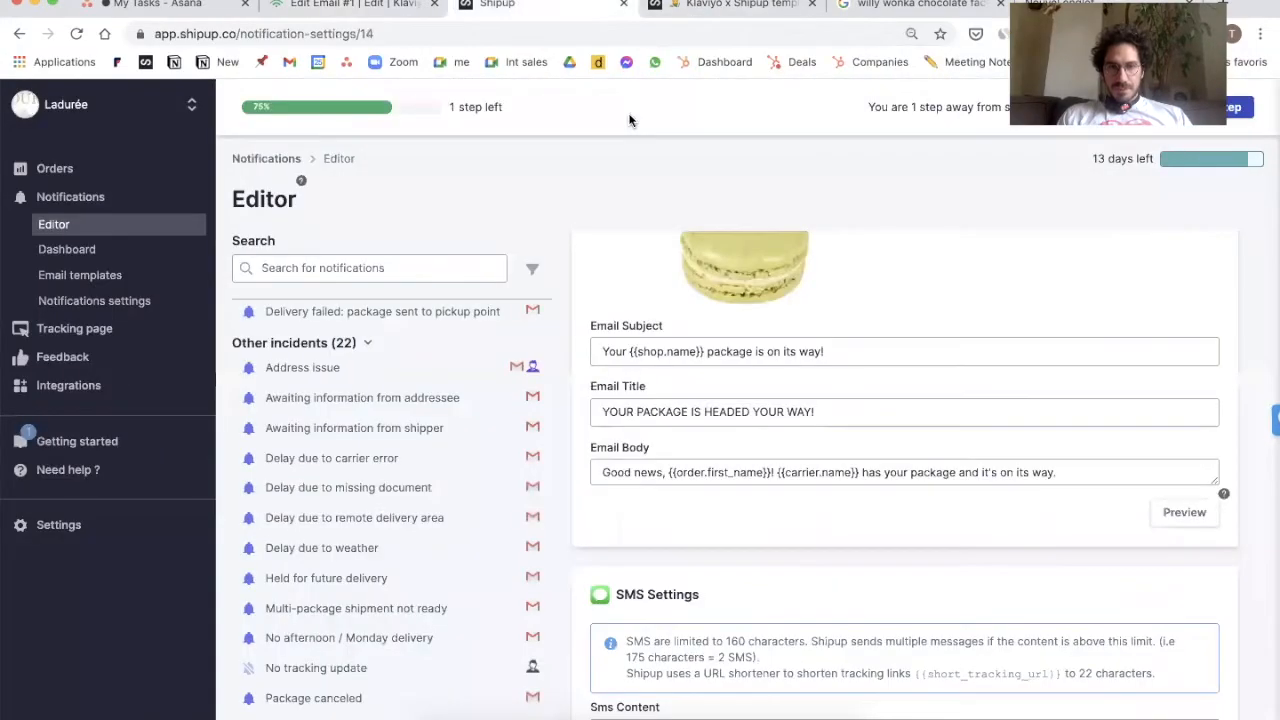
left_click(749, 7)
scroll(820, 310, "down", 6)
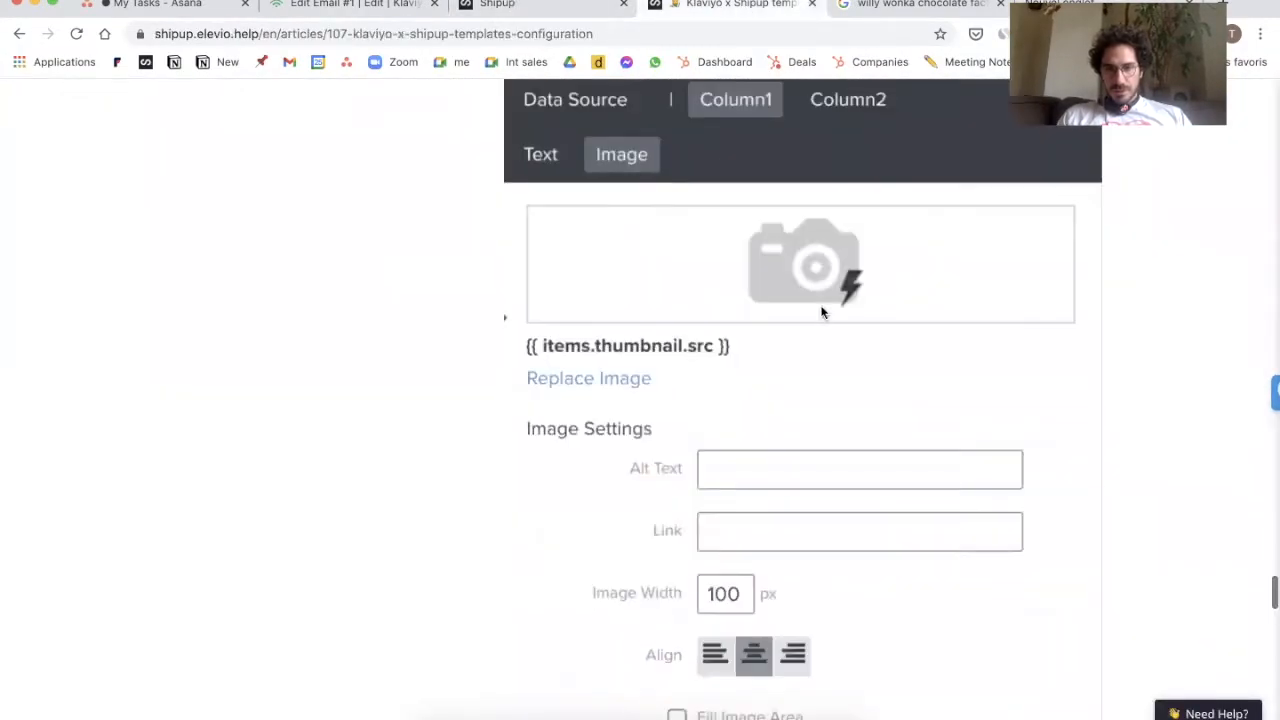
scroll(822, 313, "down", 5)
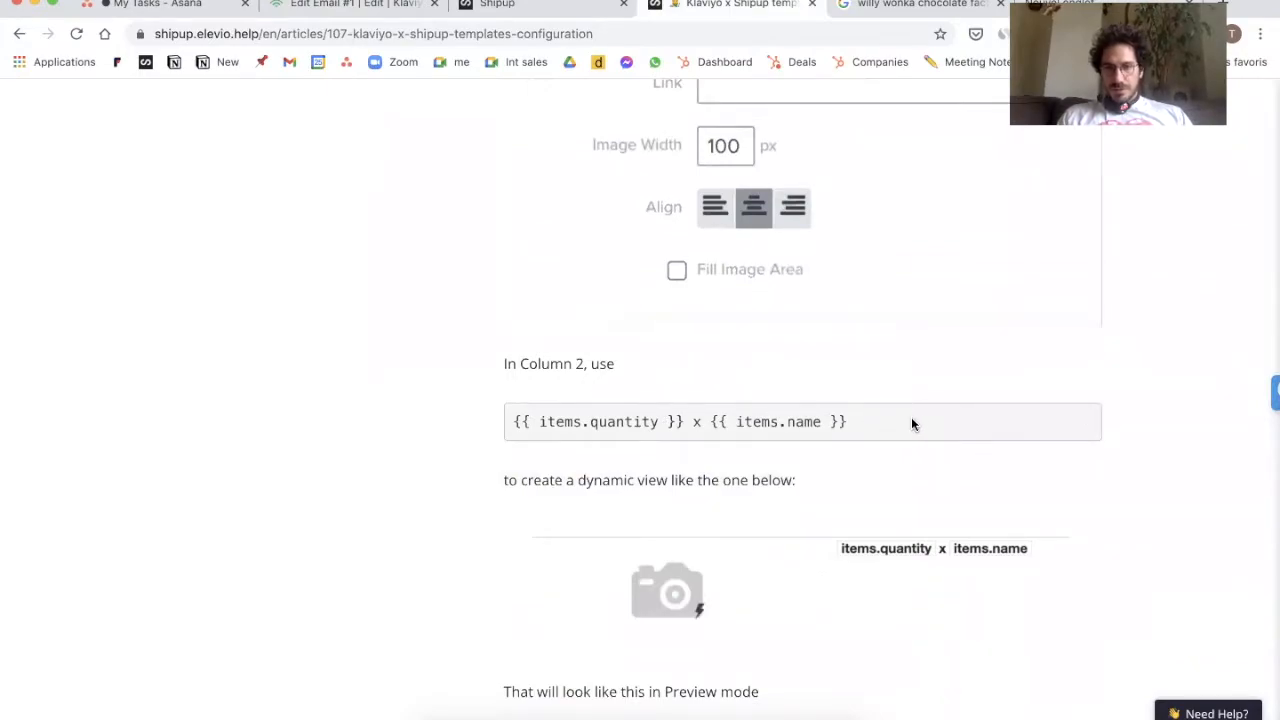
scroll(911, 420, "up", 6)
scroll(911, 424, "down", 5)
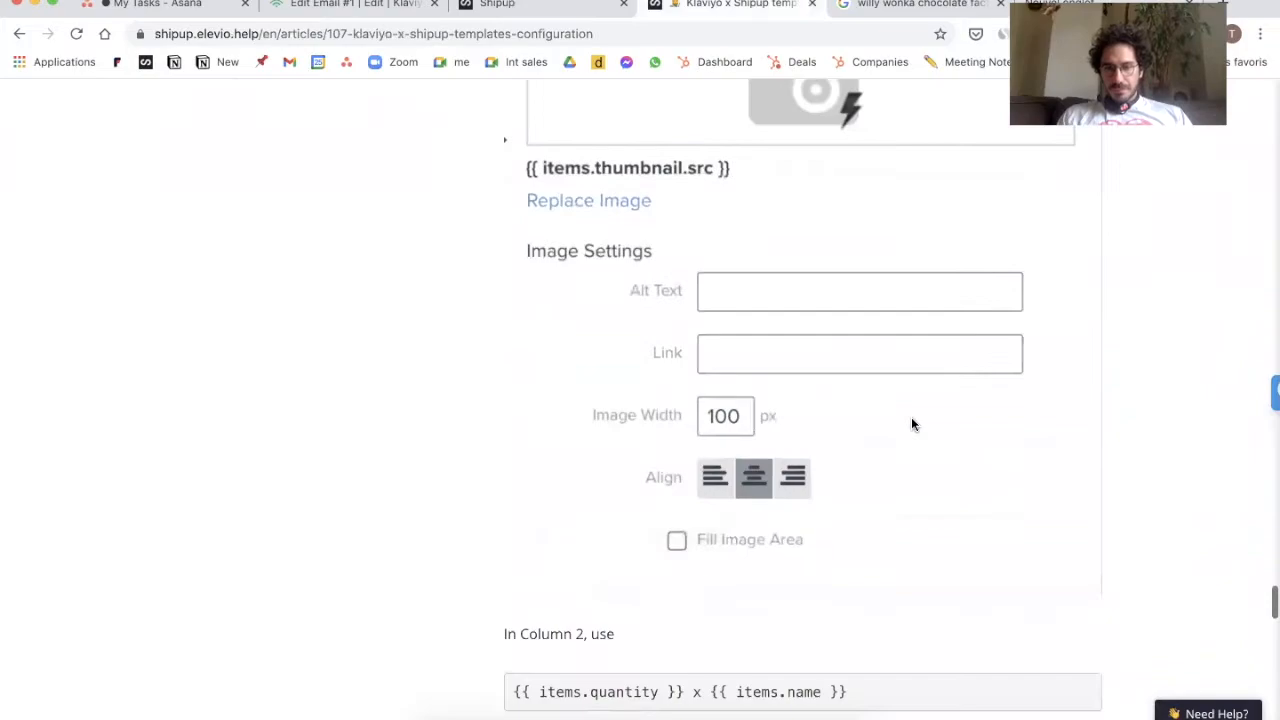
left_click_drag(870, 512, 517, 502)
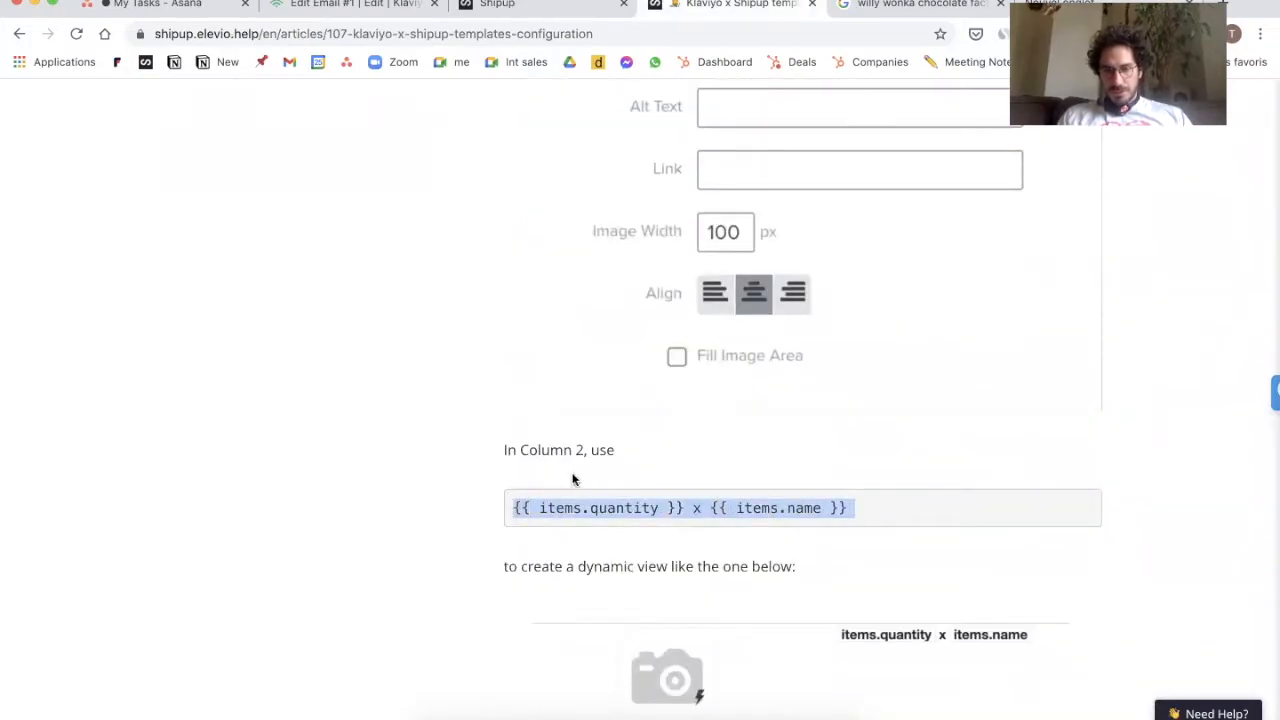
Step: Return to the Klaviyo email, insert {{ items.quantity }} x {{ items.name }} as the dynamic text of Column 2 and select it all
left_click(505, 12)
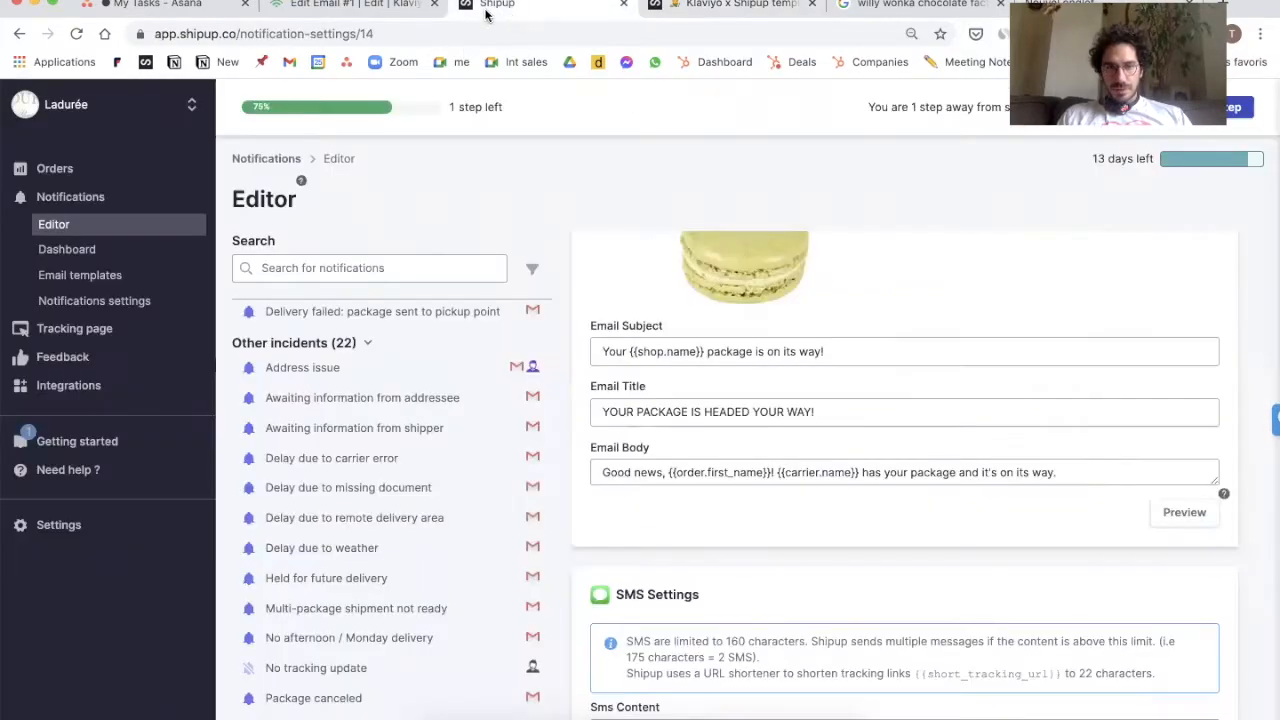
left_click(367, 9)
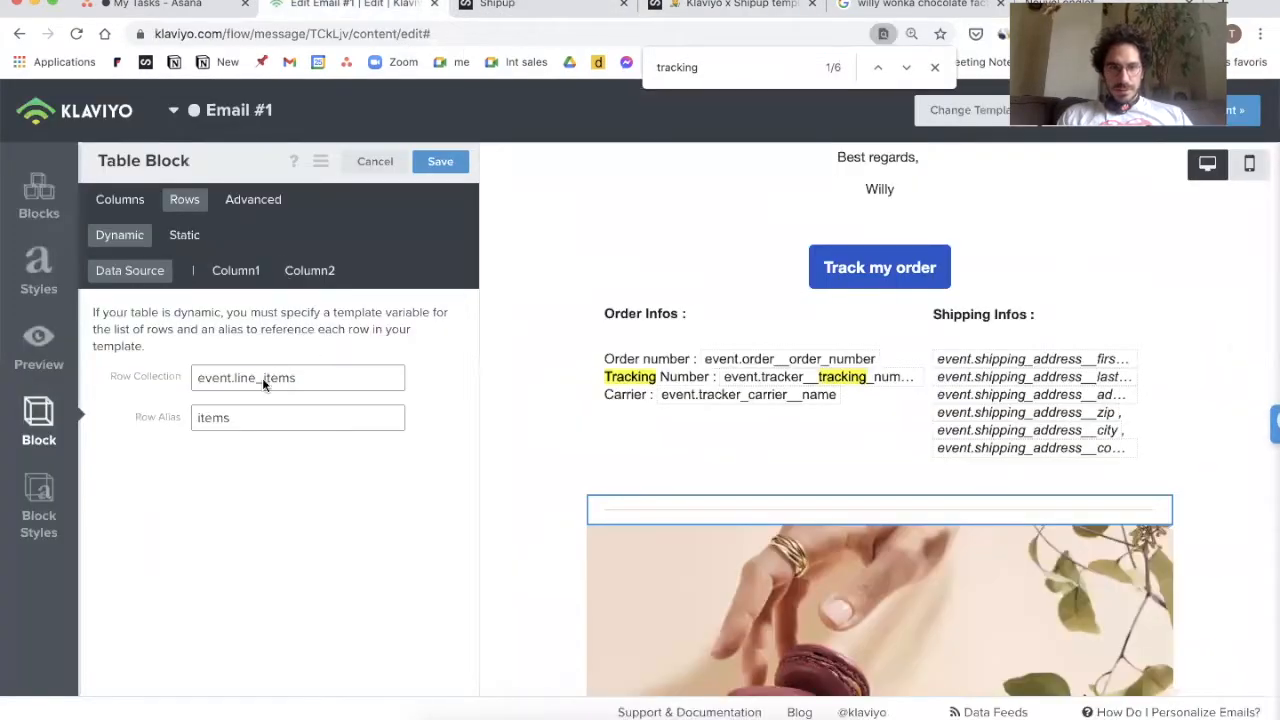
left_click(320, 272)
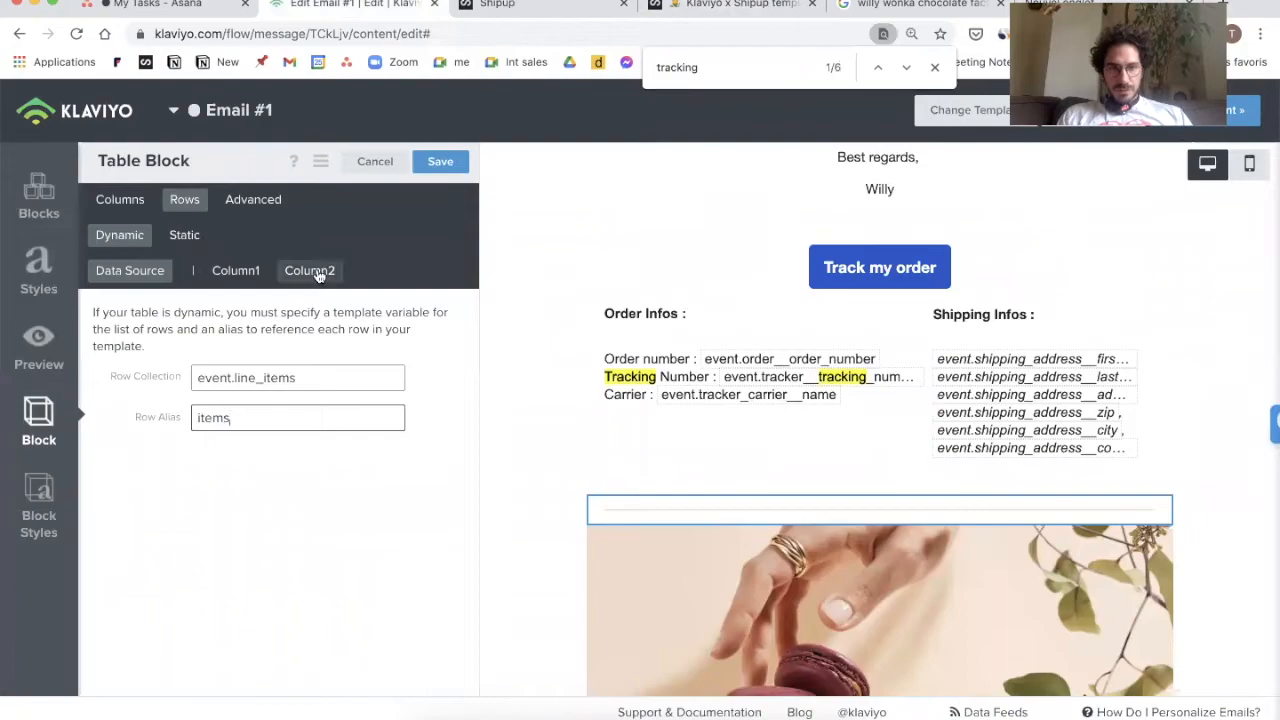
left_click(166, 472)
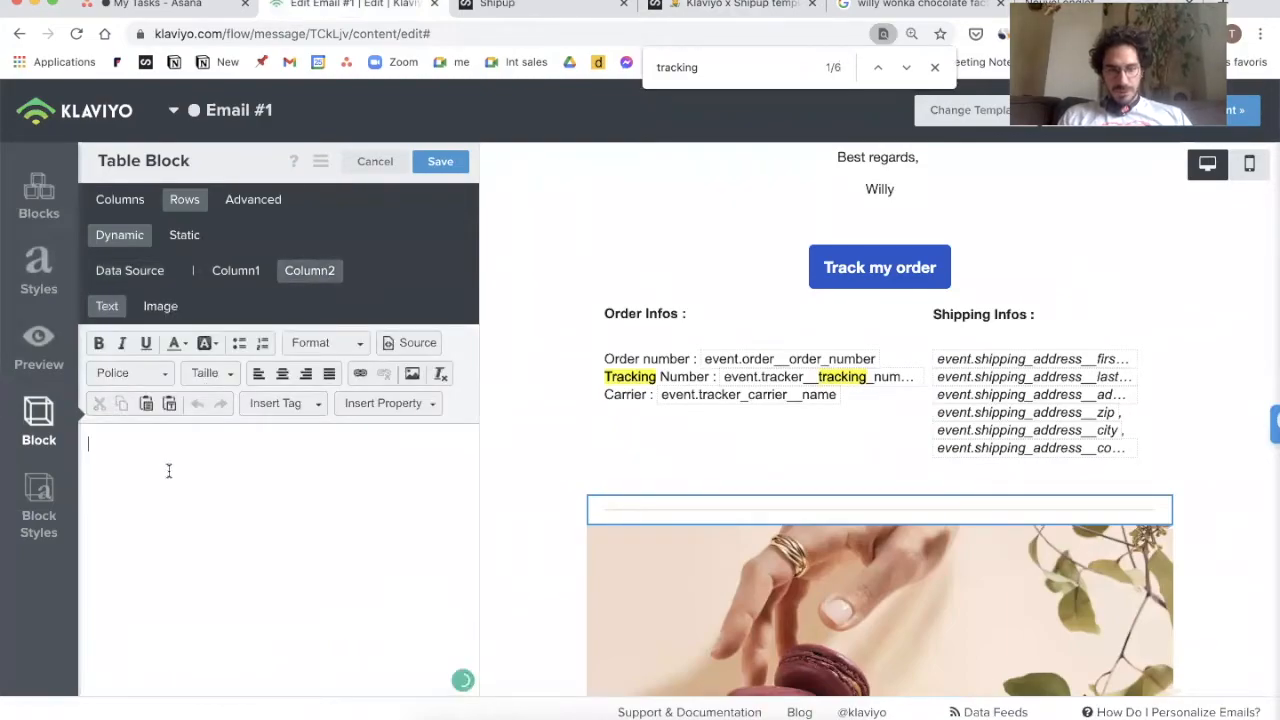
type("{{ items.quantity }} x {{ items.name }}")
key("ctrl+a")
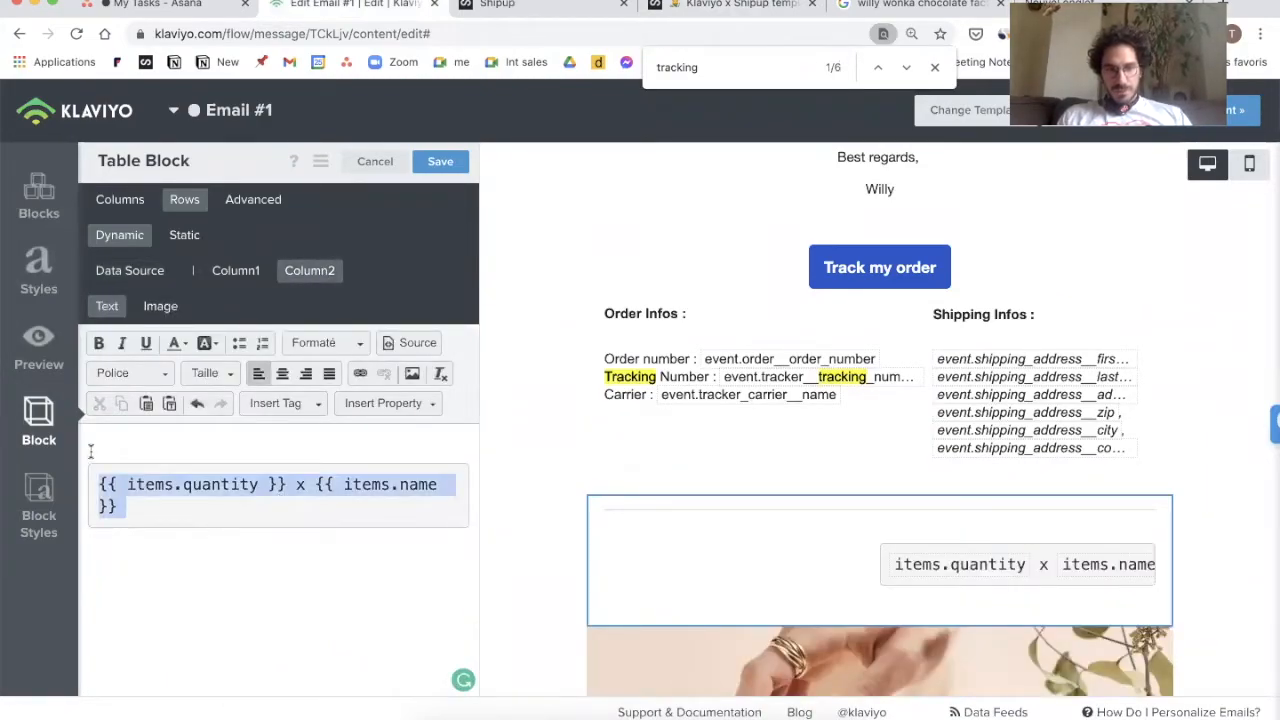
Step: Clear the formatting of the Column 2 expression, make it bold and set its font to Arial
left_click(445, 373)
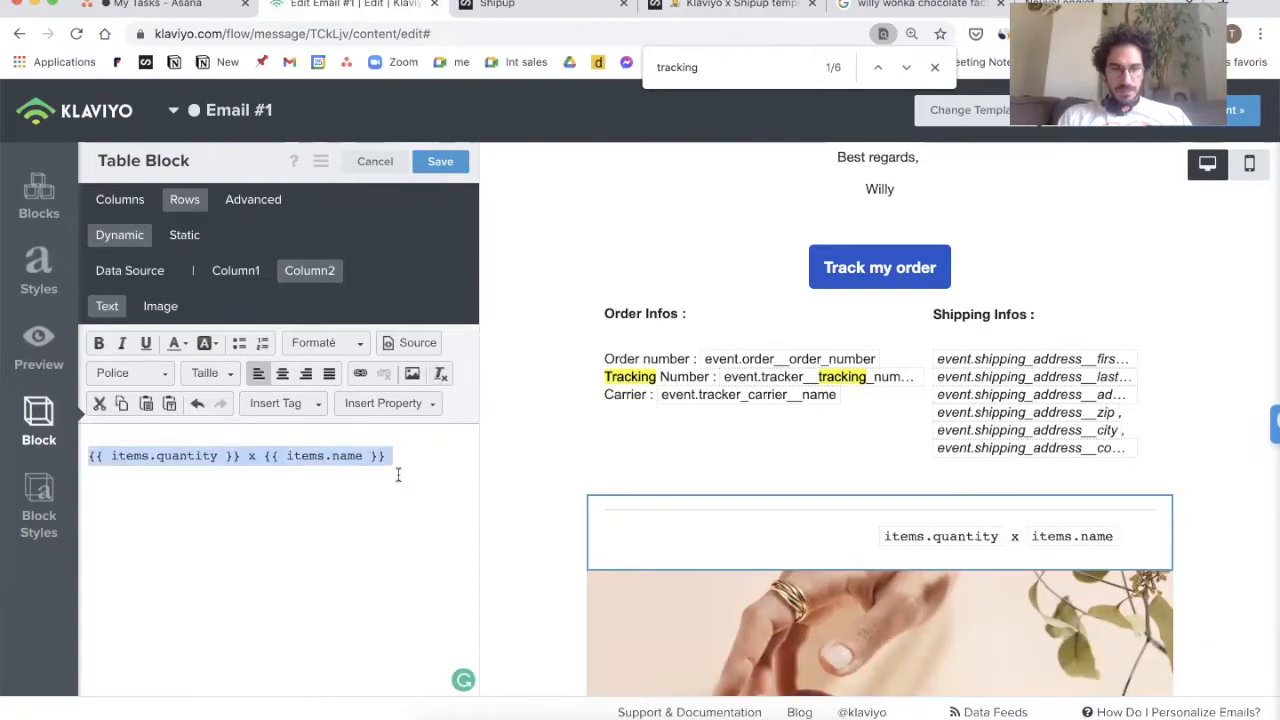
left_click(140, 369)
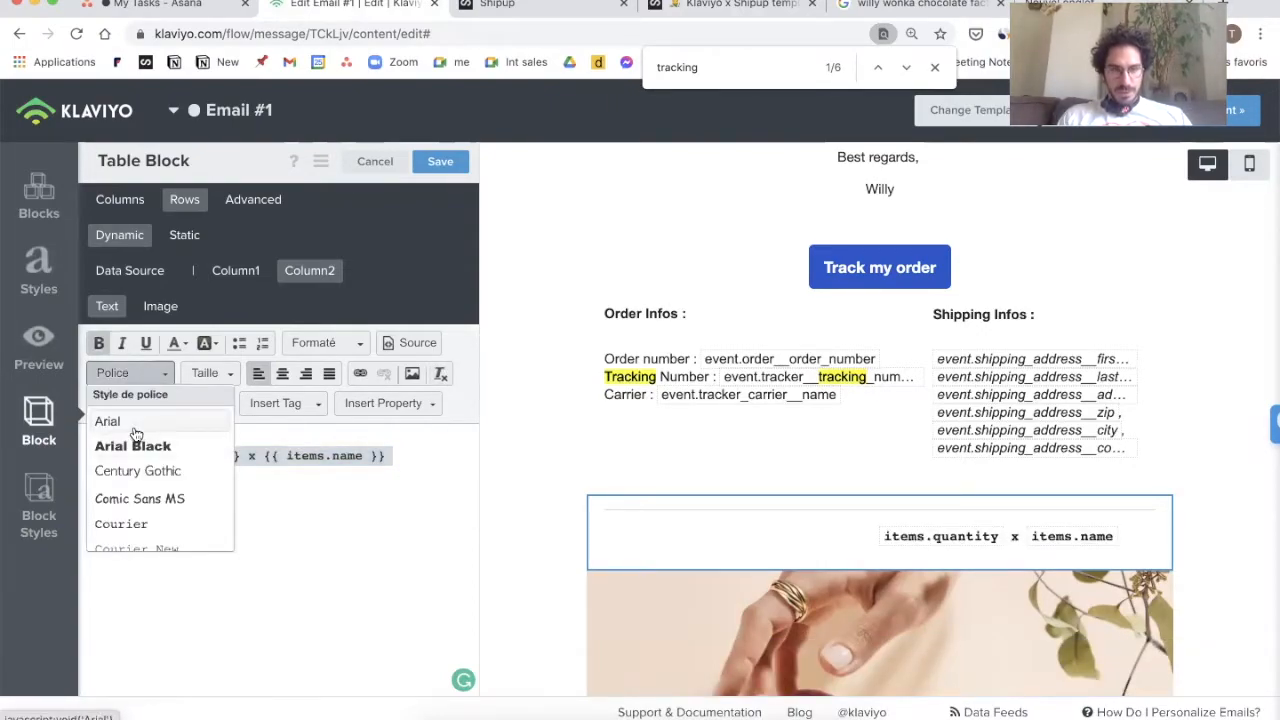
left_click(135, 428)
left_click(395, 490)
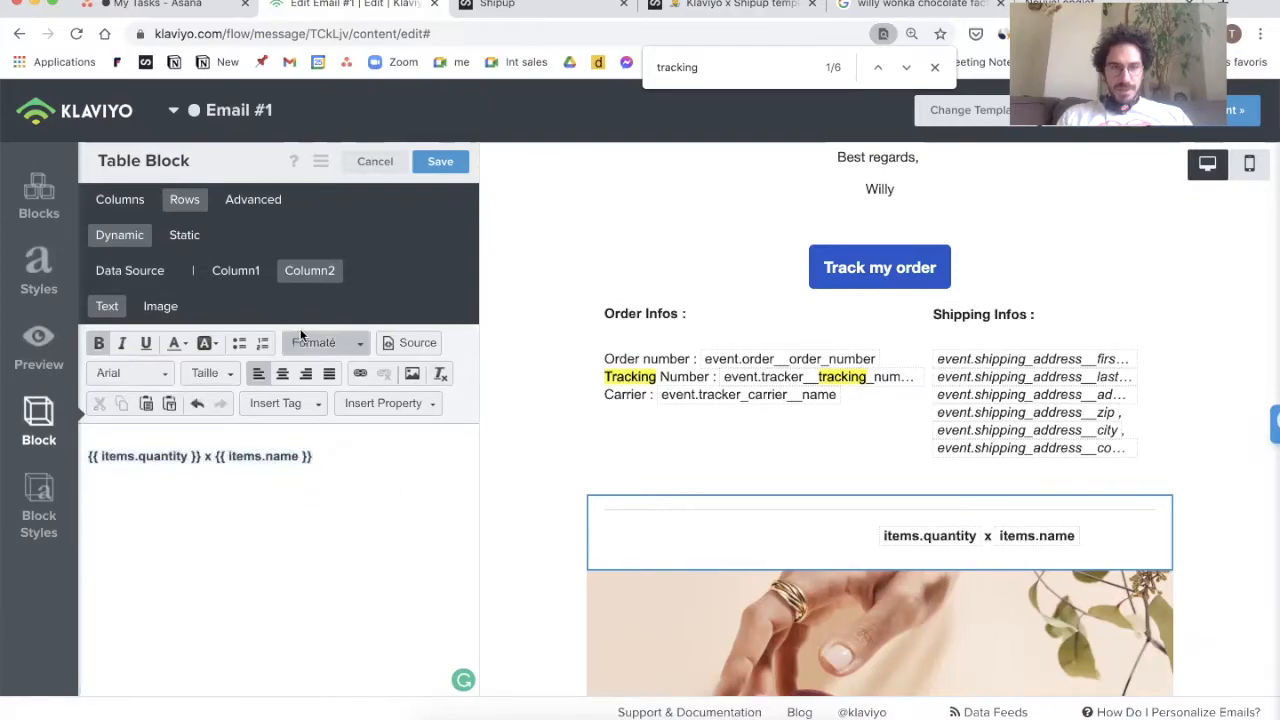
Step: Set Column 1's dynamic row content to an image and open the import from a URL
left_click(235, 270)
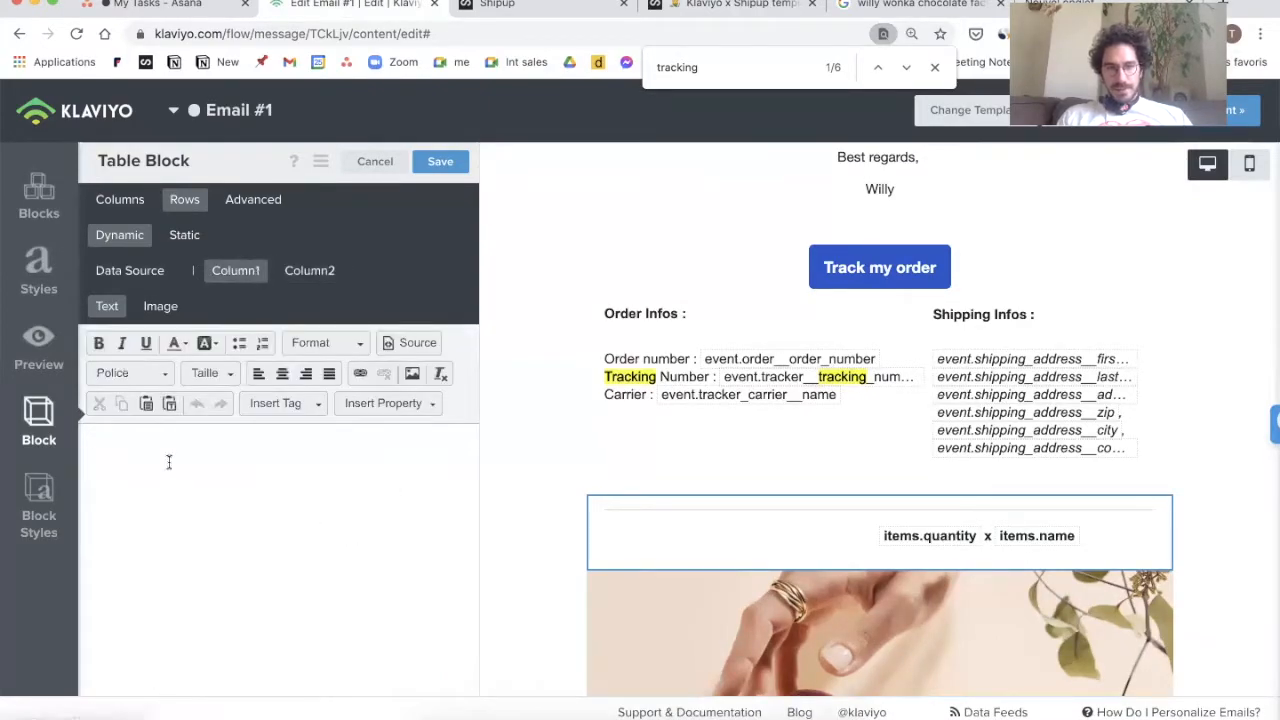
left_click(160, 307)
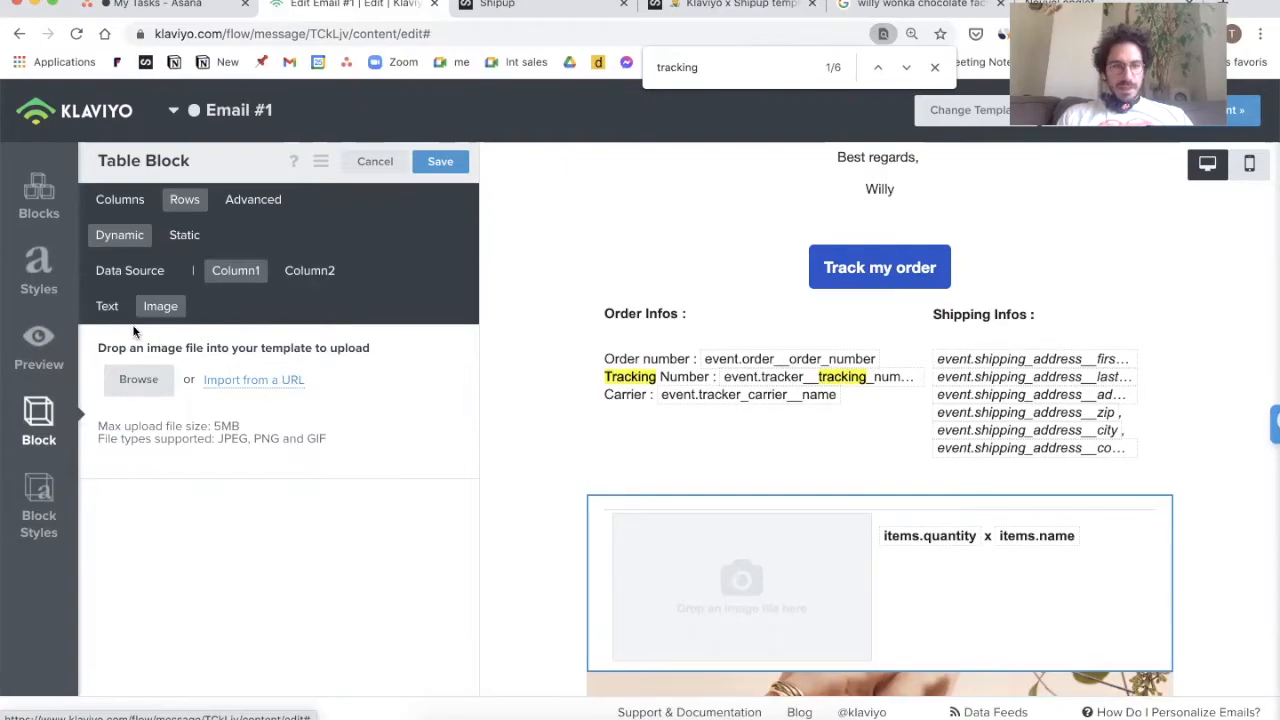
left_click(258, 380)
left_click(436, 241)
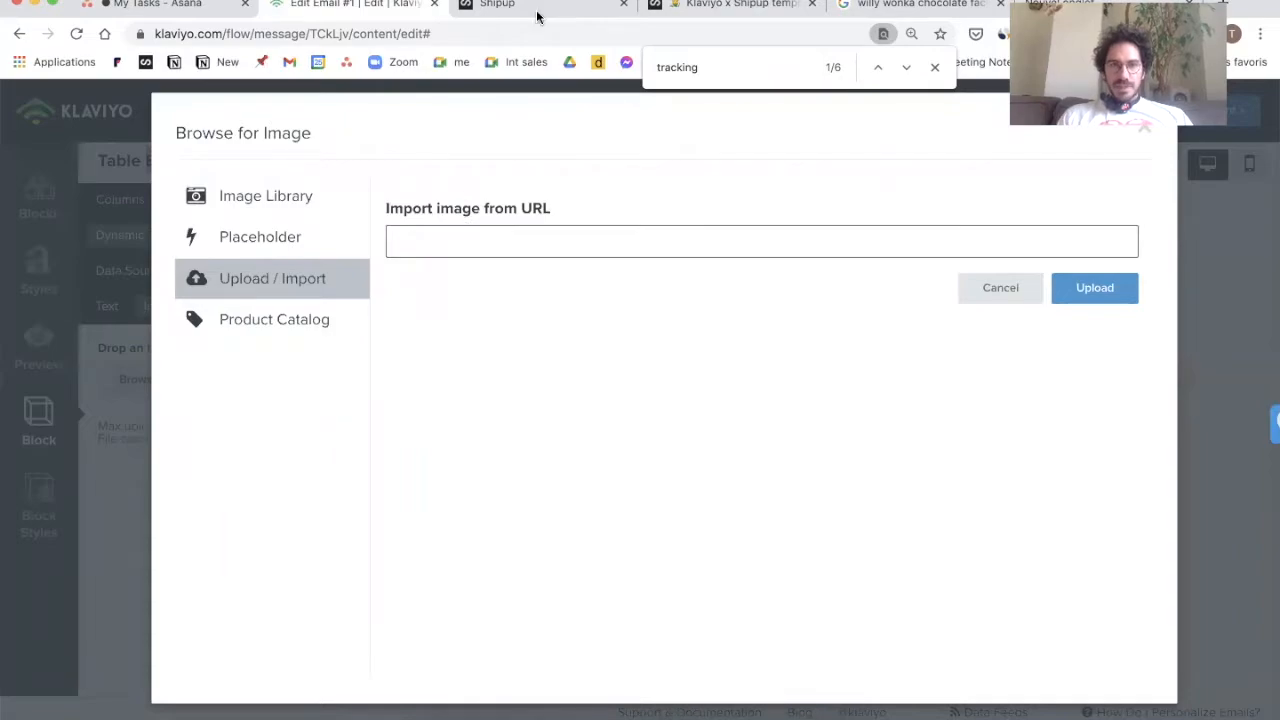
Step: Switch to the Shipup help article and copy items.thumbnail.src, the product thumbnail placeholder for Column 1
left_click(720, 5)
scroll(657, 380, "up", 5)
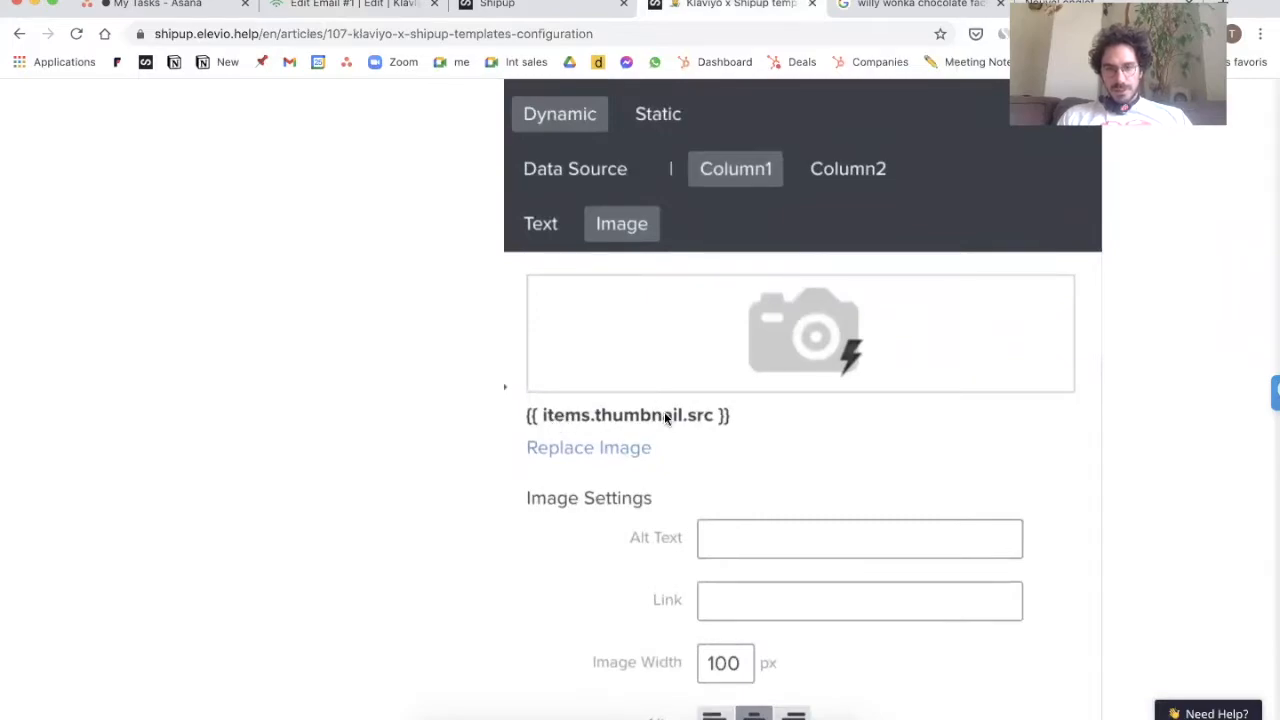
scroll(665, 417, "up", 5)
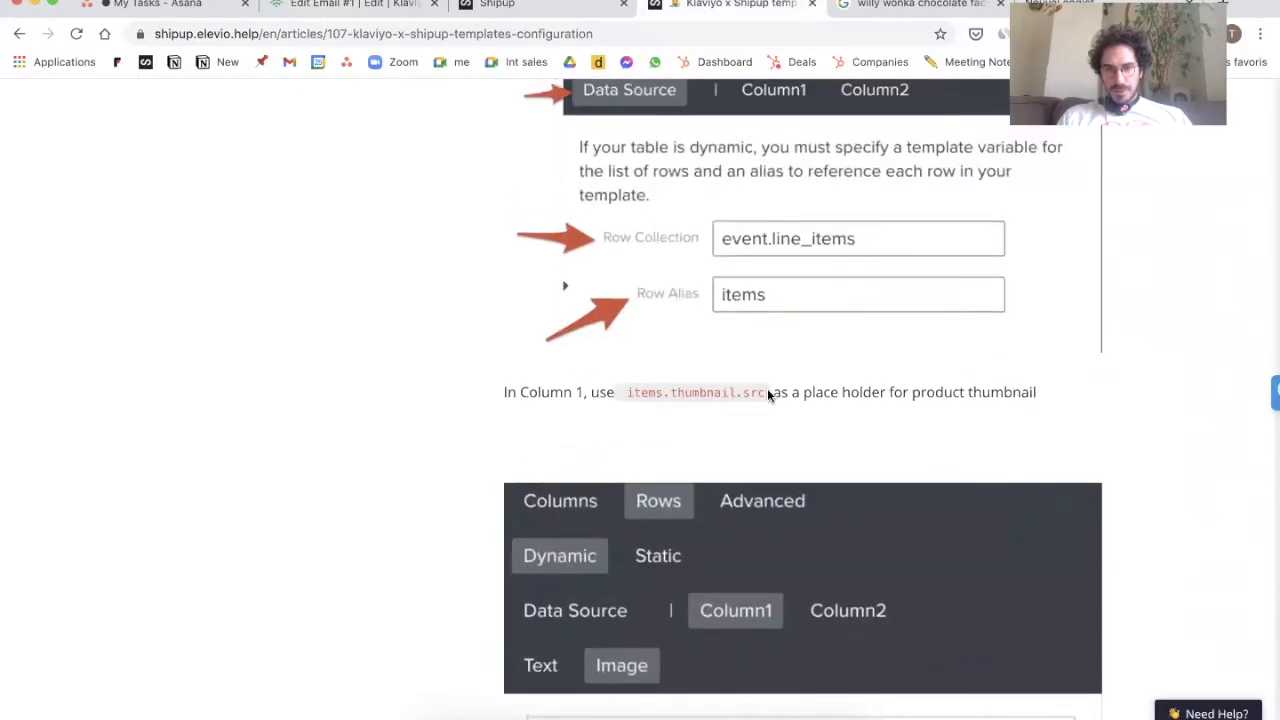
left_click_drag(767, 392, 648, 384)
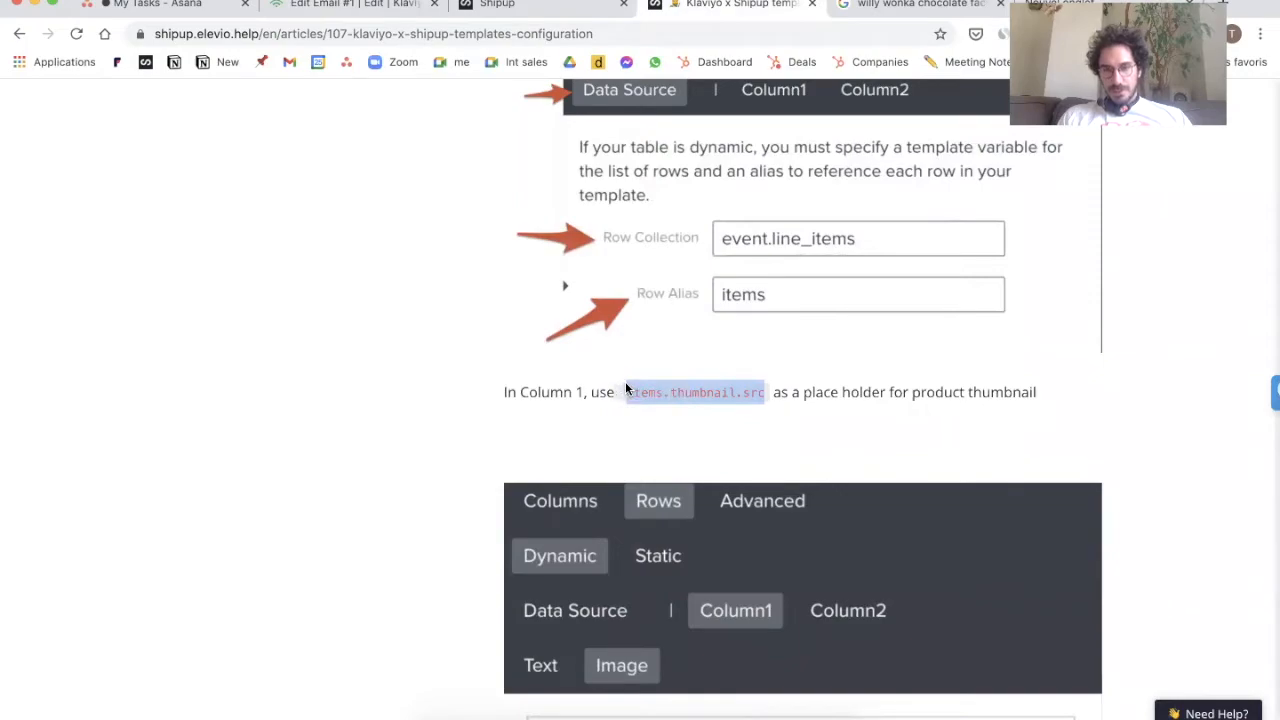
scroll(730, 352, "up", 1)
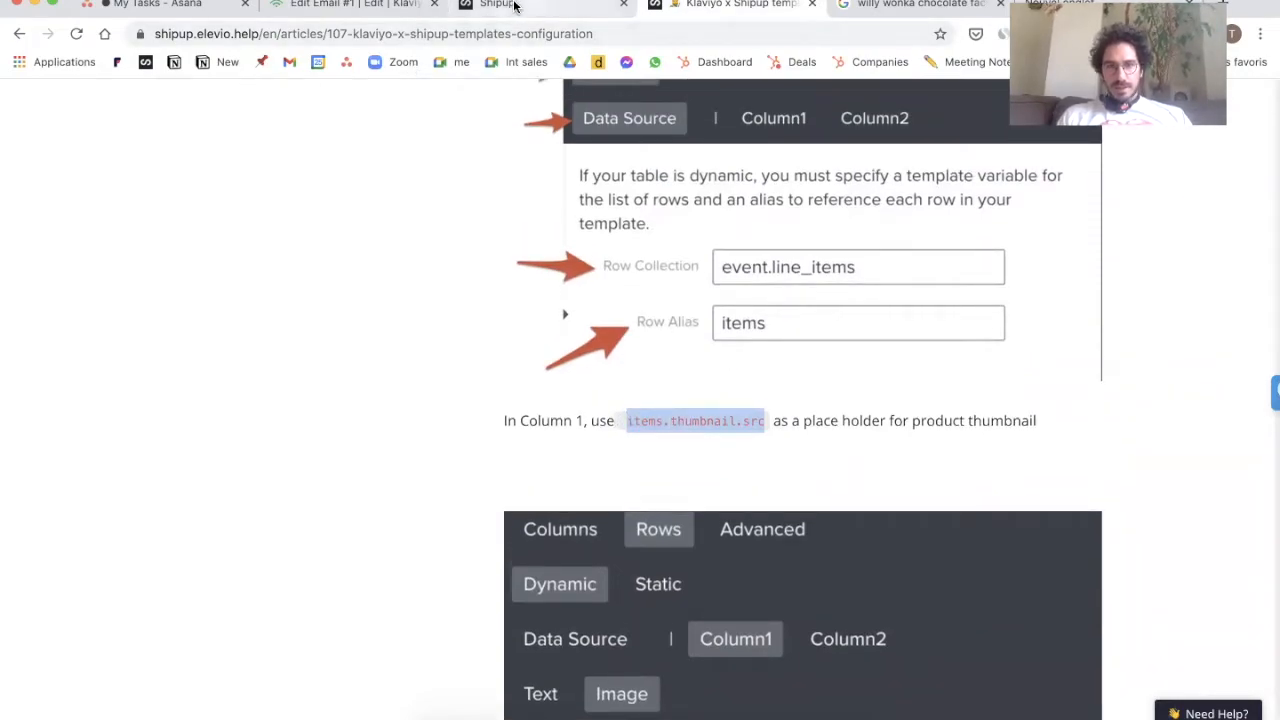
Step: Return to the Klaviyo email and try to import the Column 1 image from the URL {{items.thumbnail.src}}
left_click(514, 7)
left_click(340, 4)
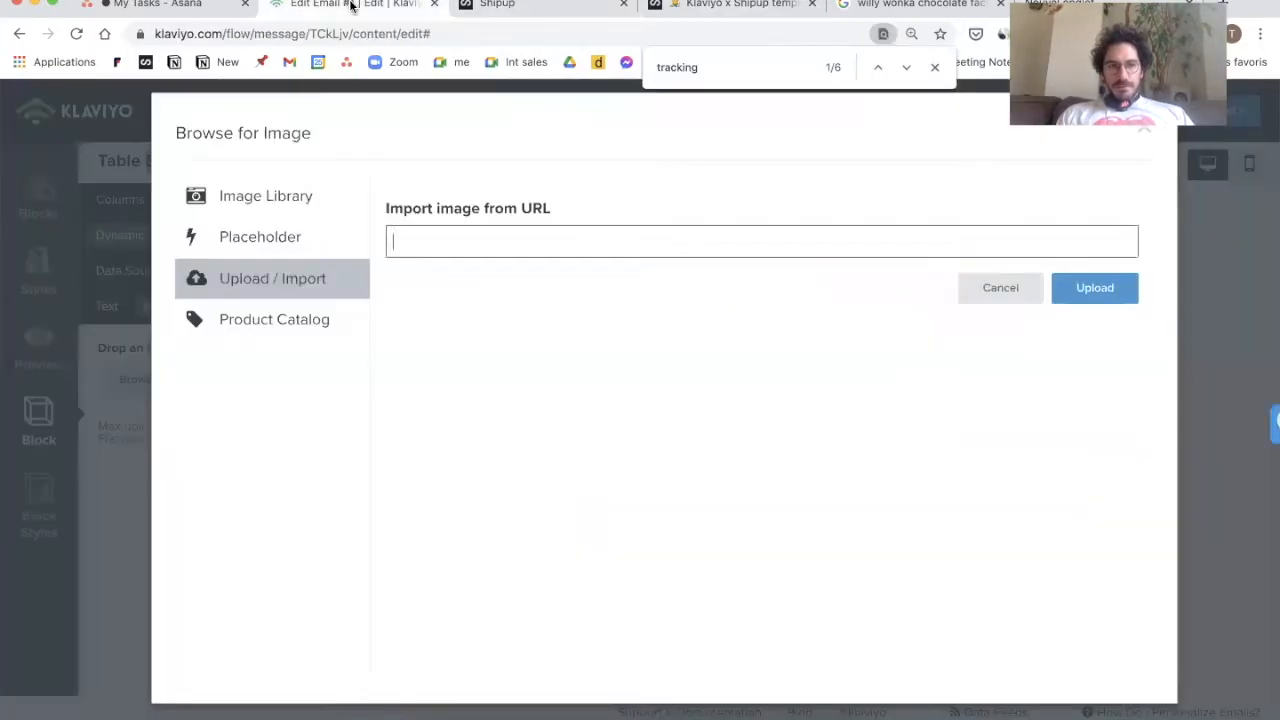
left_click(467, 244)
type("items.thumbnail.src")
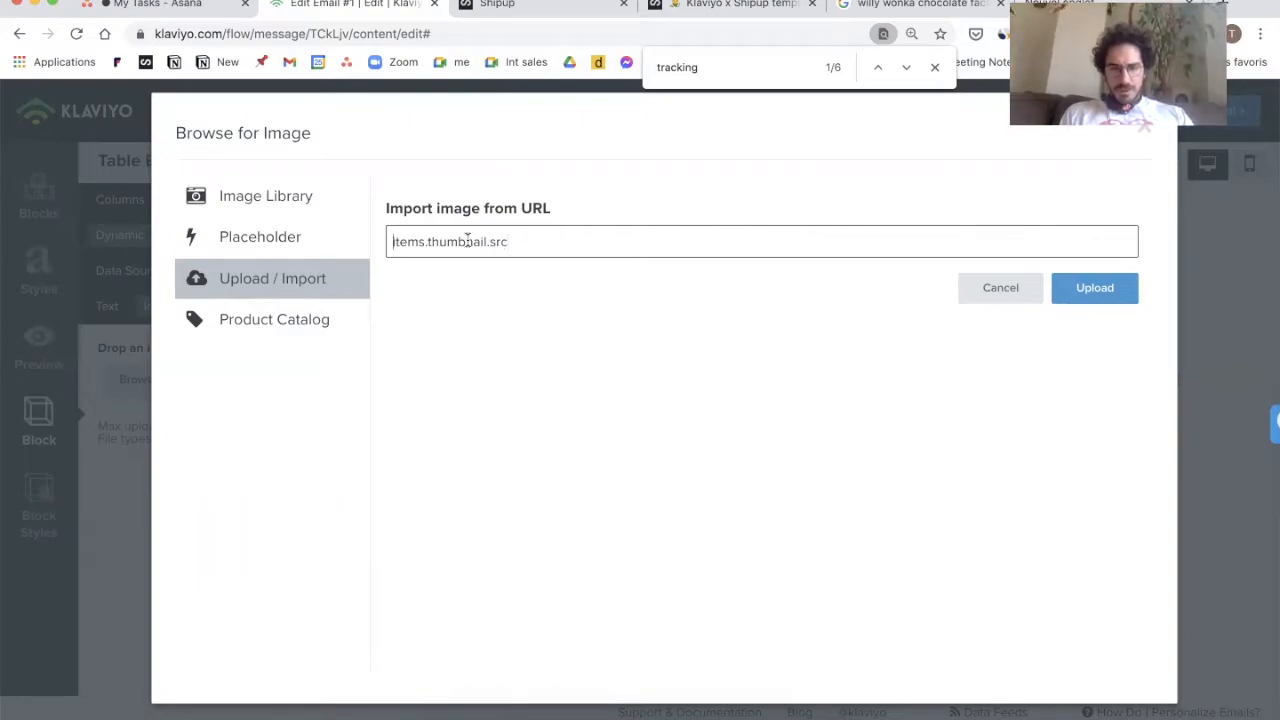
key("Up")
type("{{")
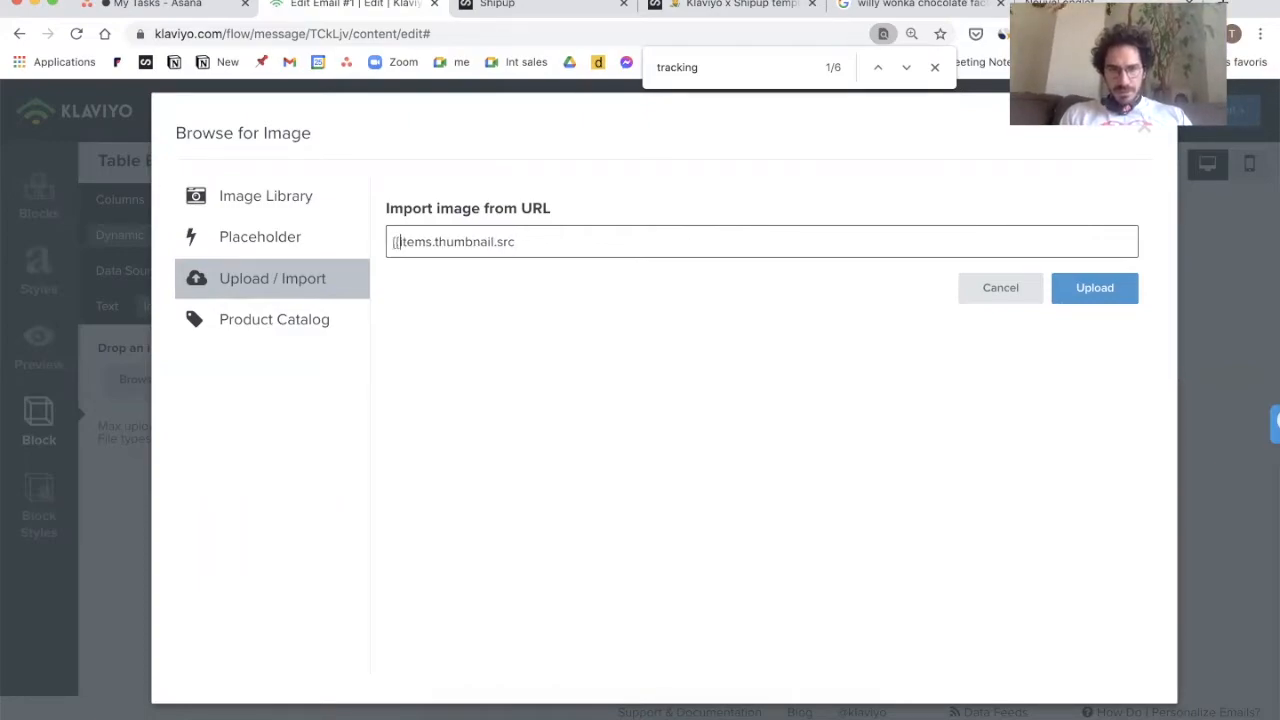
type("}}")
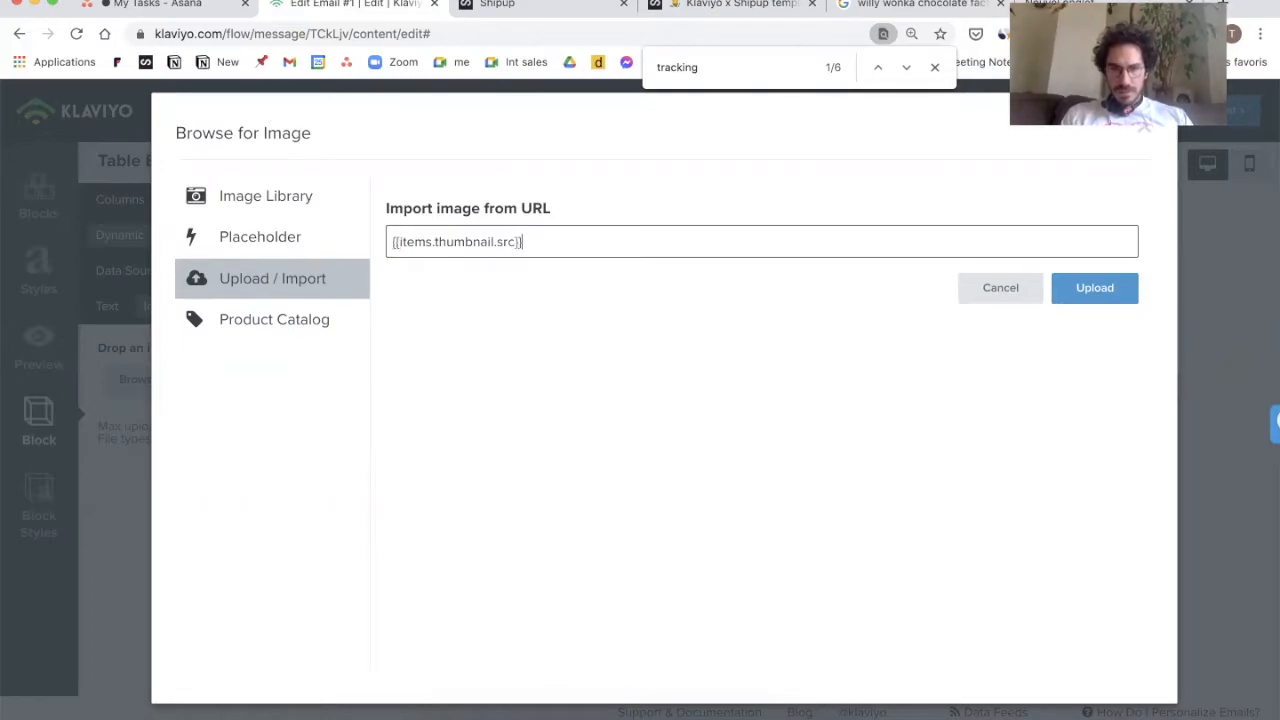
left_click(1085, 295)
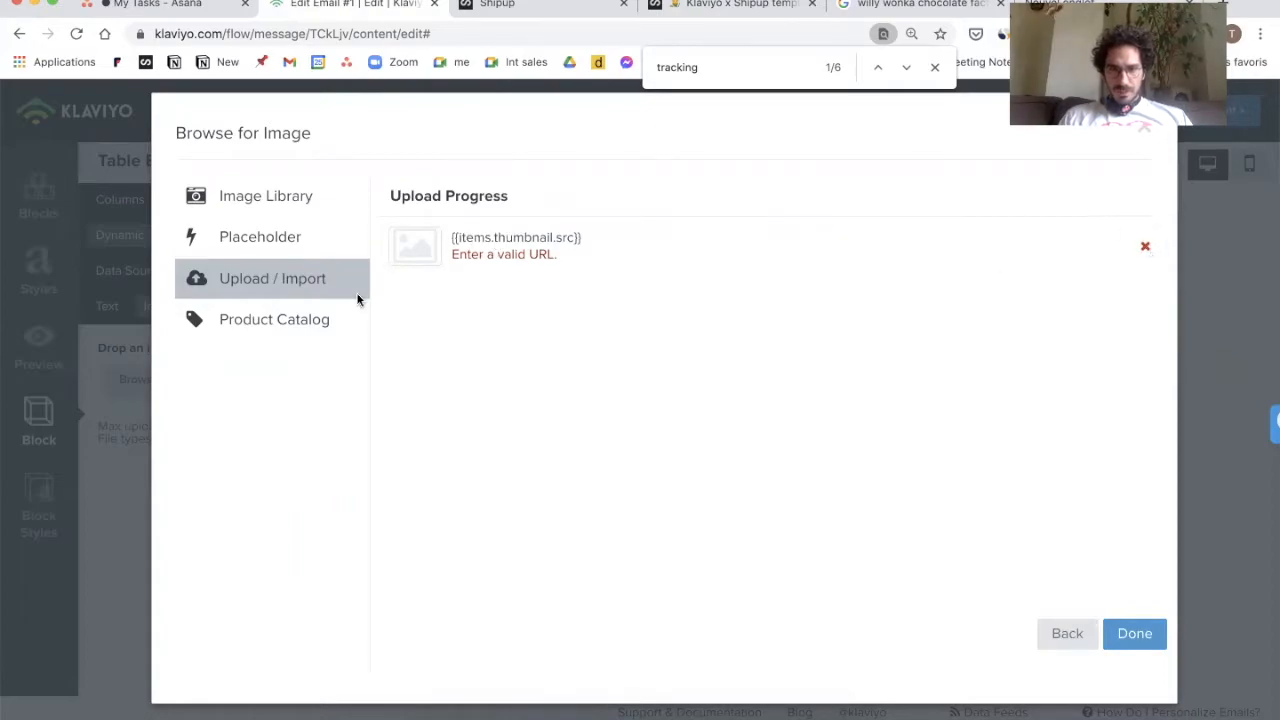
Step: Save items.thumbnail.src as the email placeholder for the Column 1 image, then check the saved placeholder
left_click(288, 236)
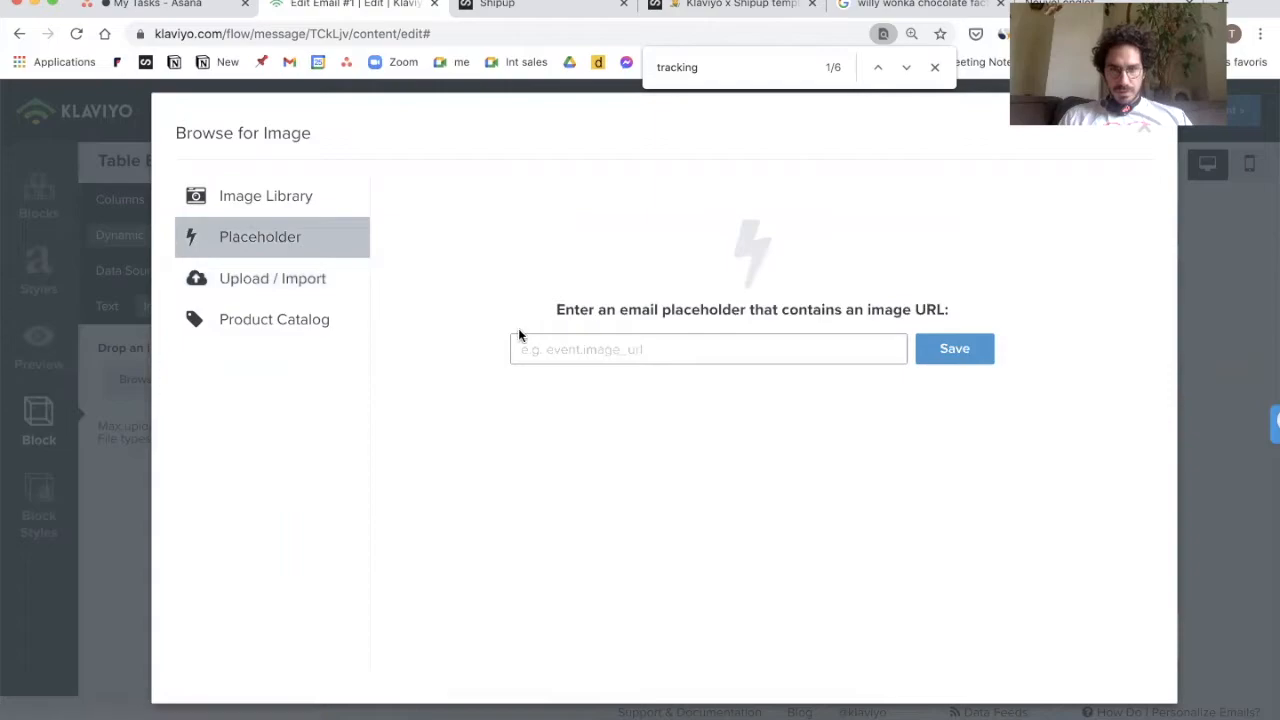
left_click(583, 347)
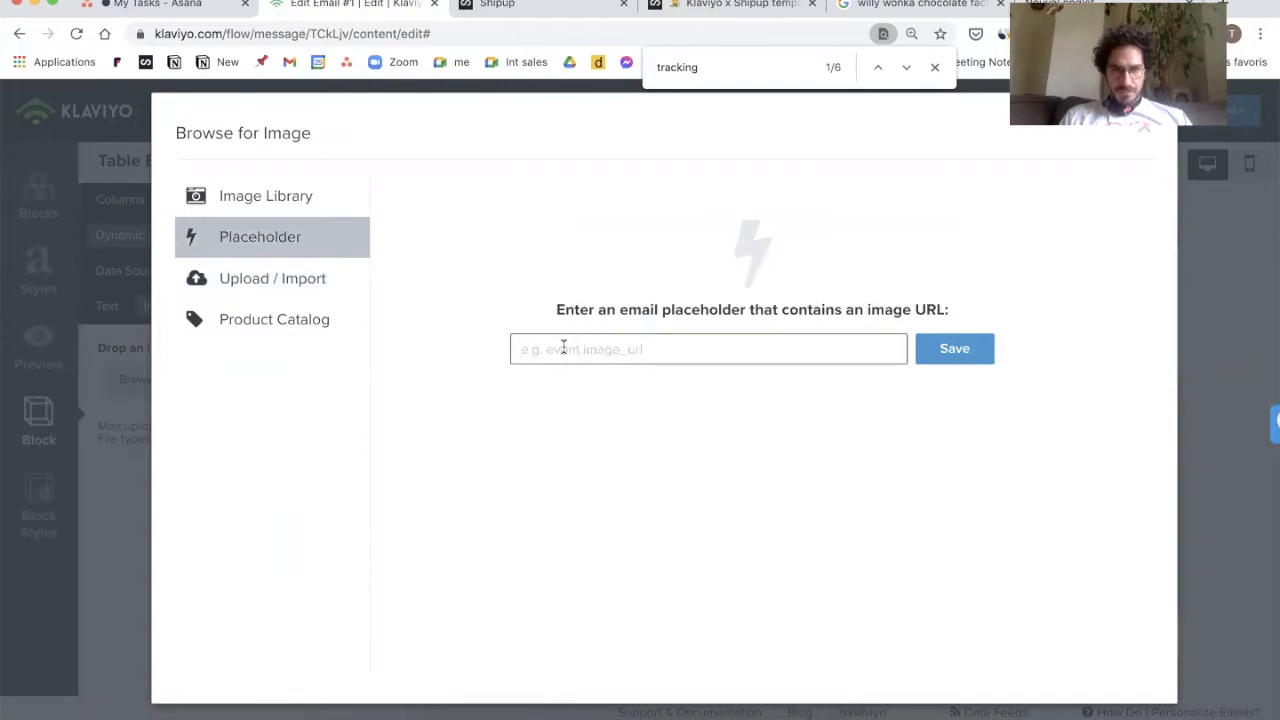
type("items.thumbnail.src")
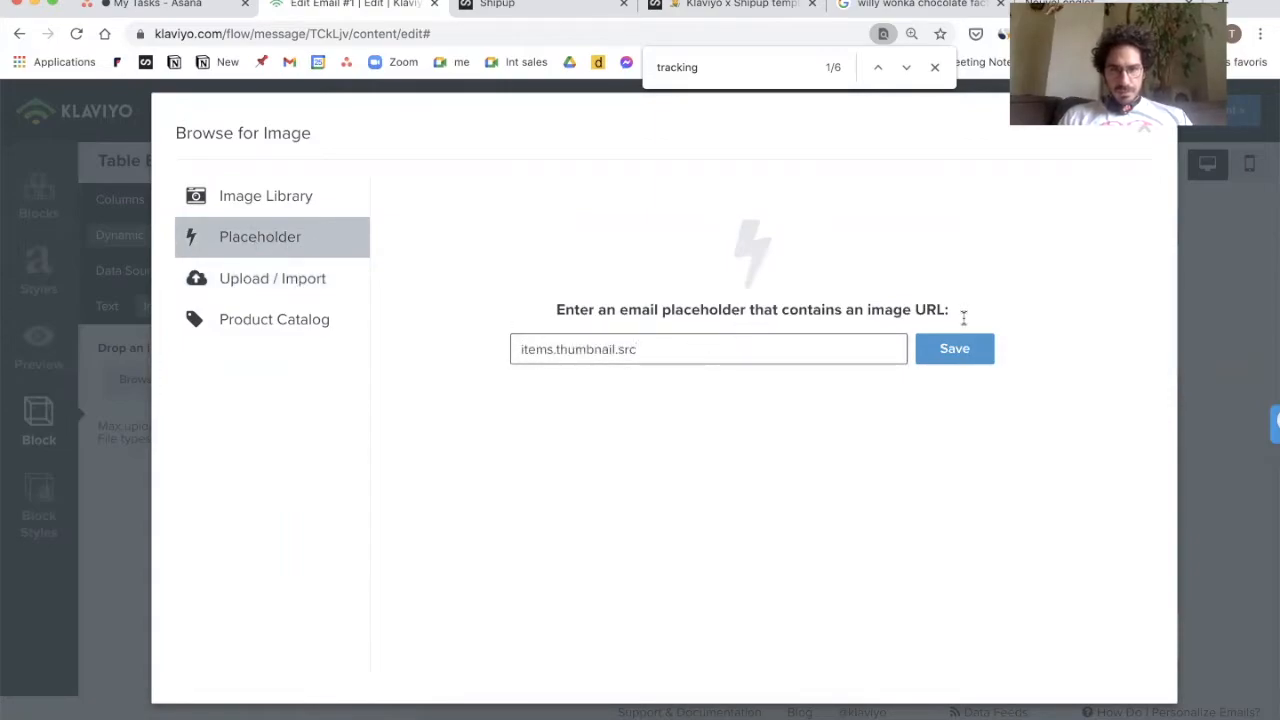
left_click(967, 359)
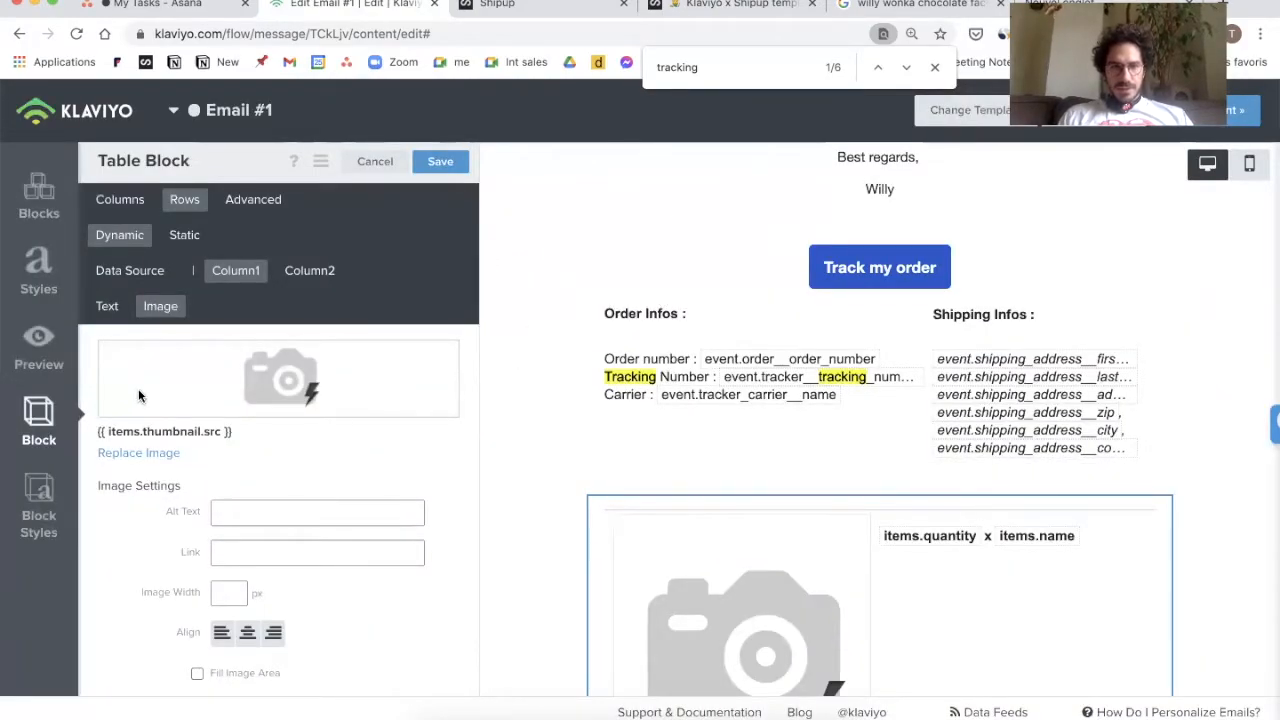
left_click(141, 453)
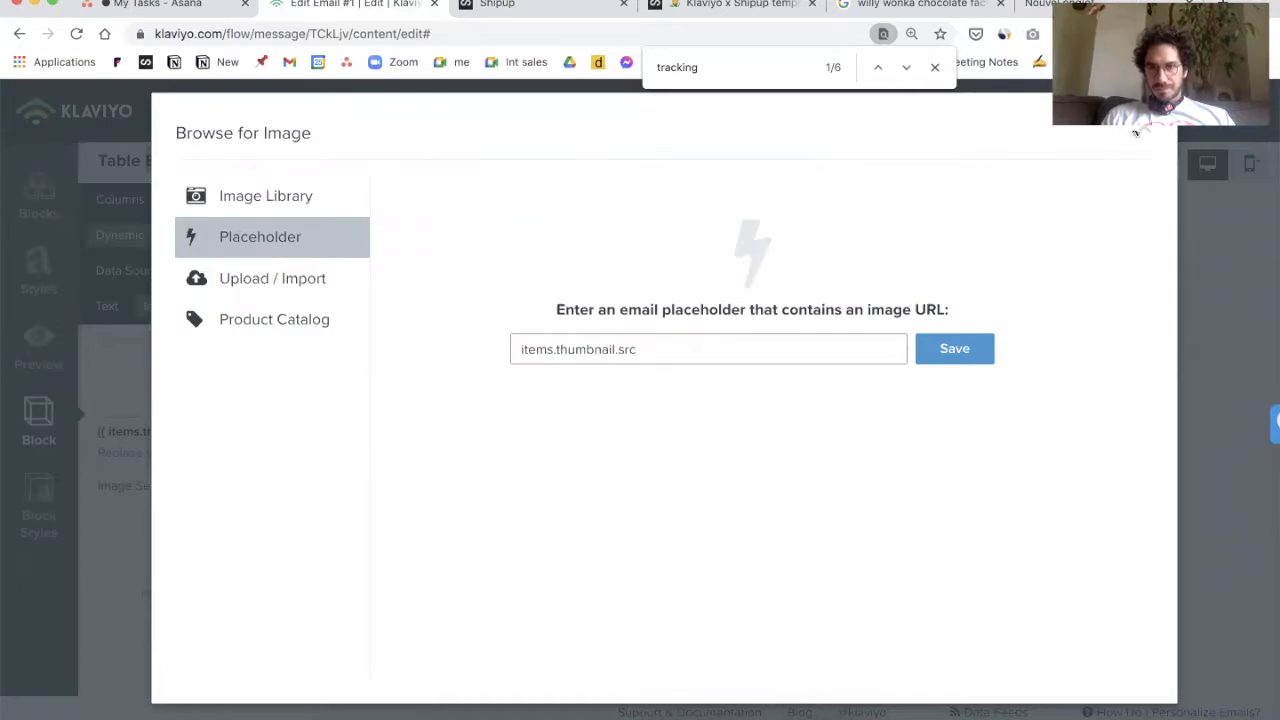
left_click(1150, 137)
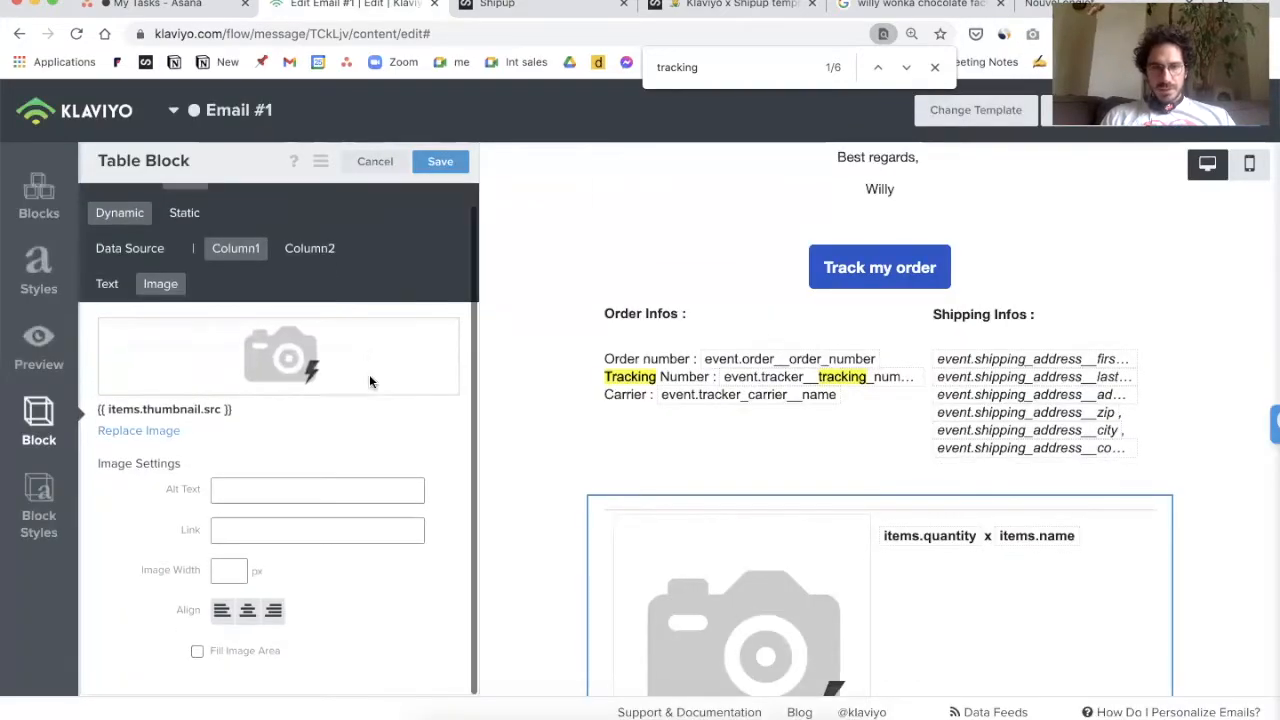
Step: Try an image width of 200 px for the Column 1 thumbnail, then set it to 150 px
scroll(333, 427, "down", 1)
left_click(222, 571)
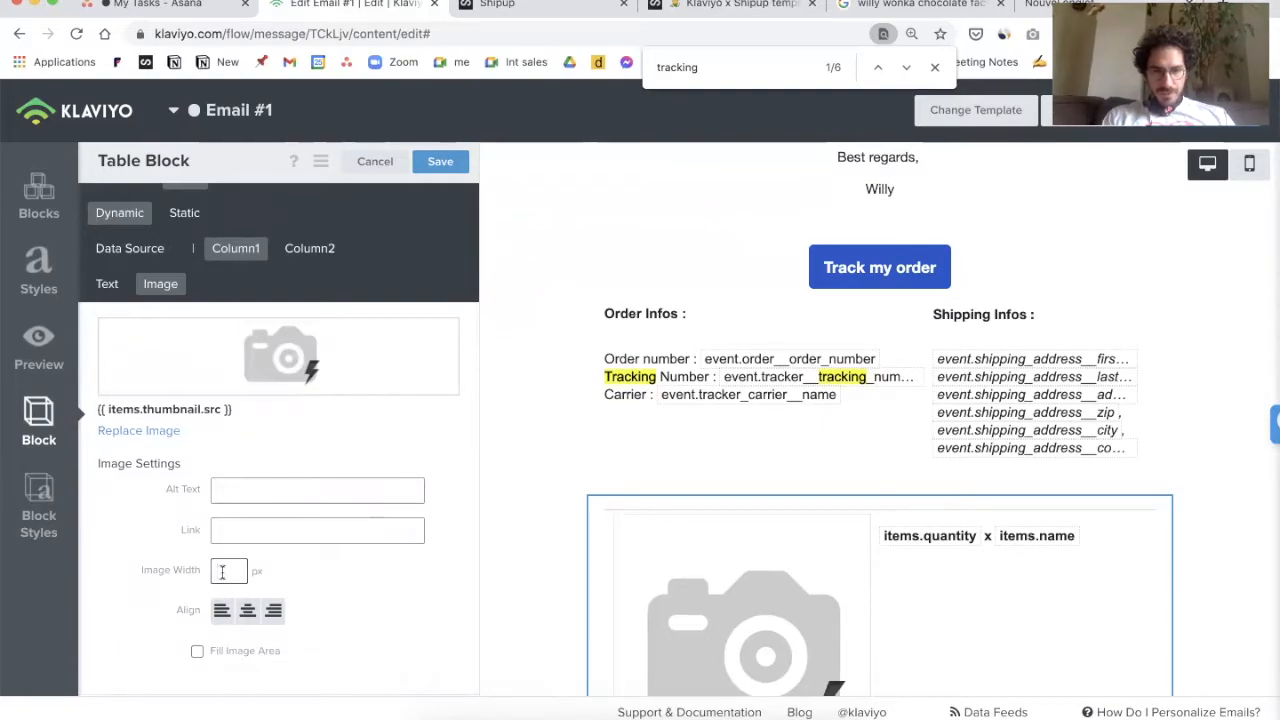
type("200")
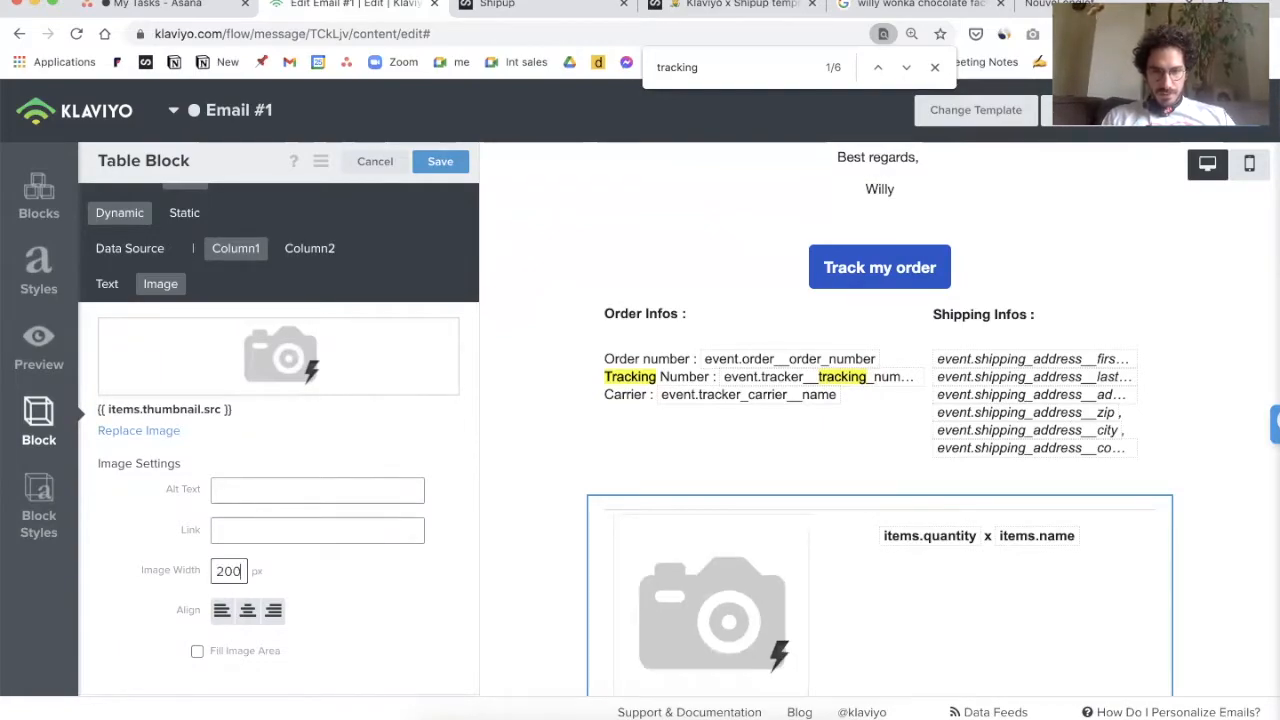
key("BackSpace")
key("BackSpace")
key("BackSpace")
type("1")
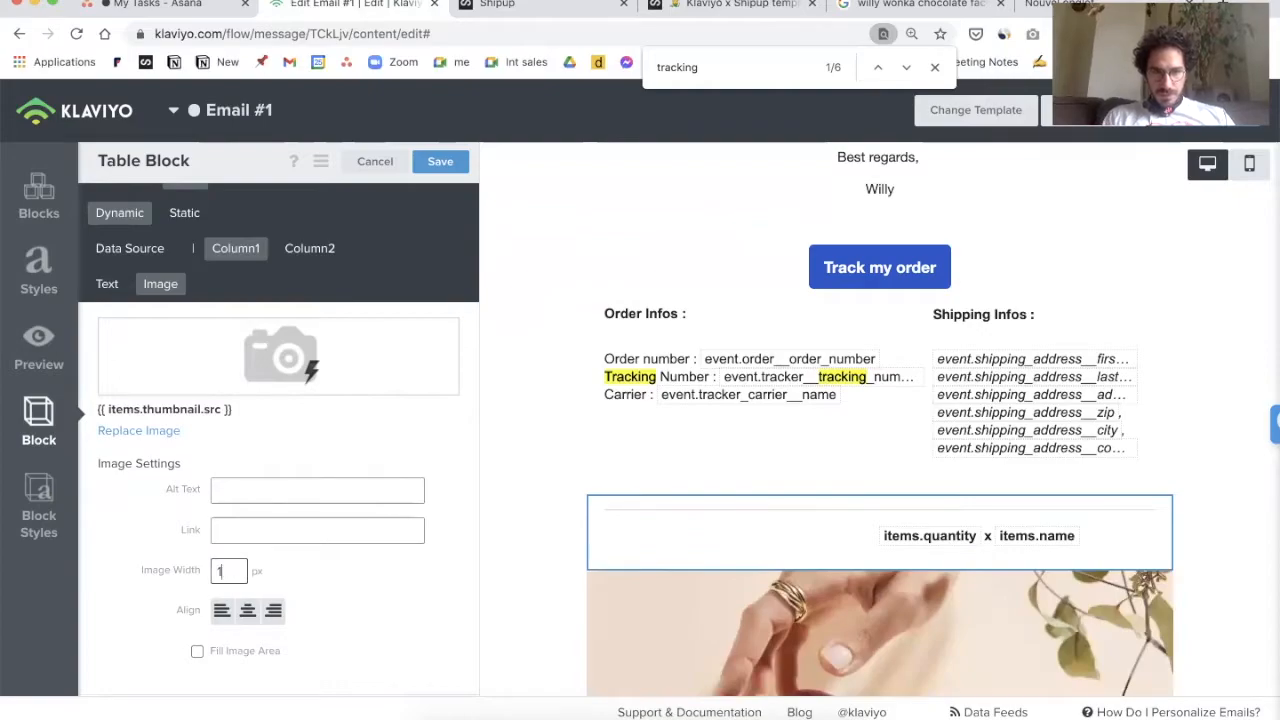
type("50")
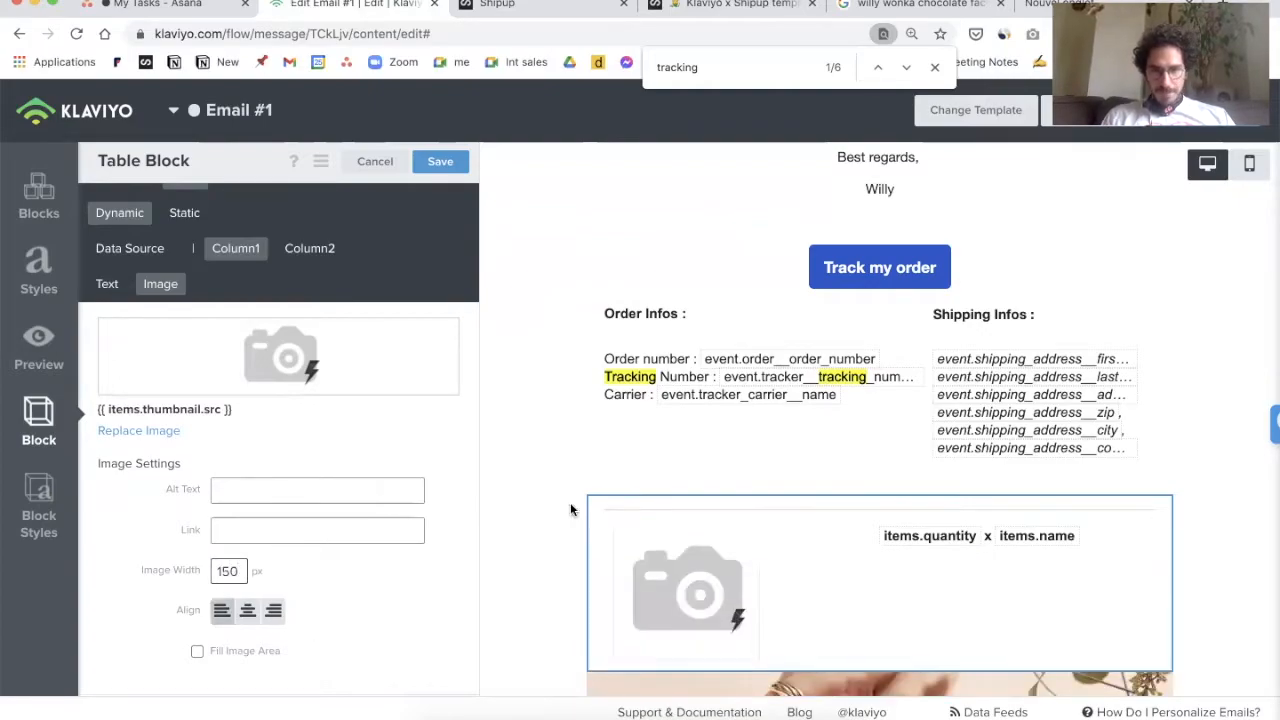
Step: Center the Column 1 thumbnail image and save the table block
left_click(252, 614)
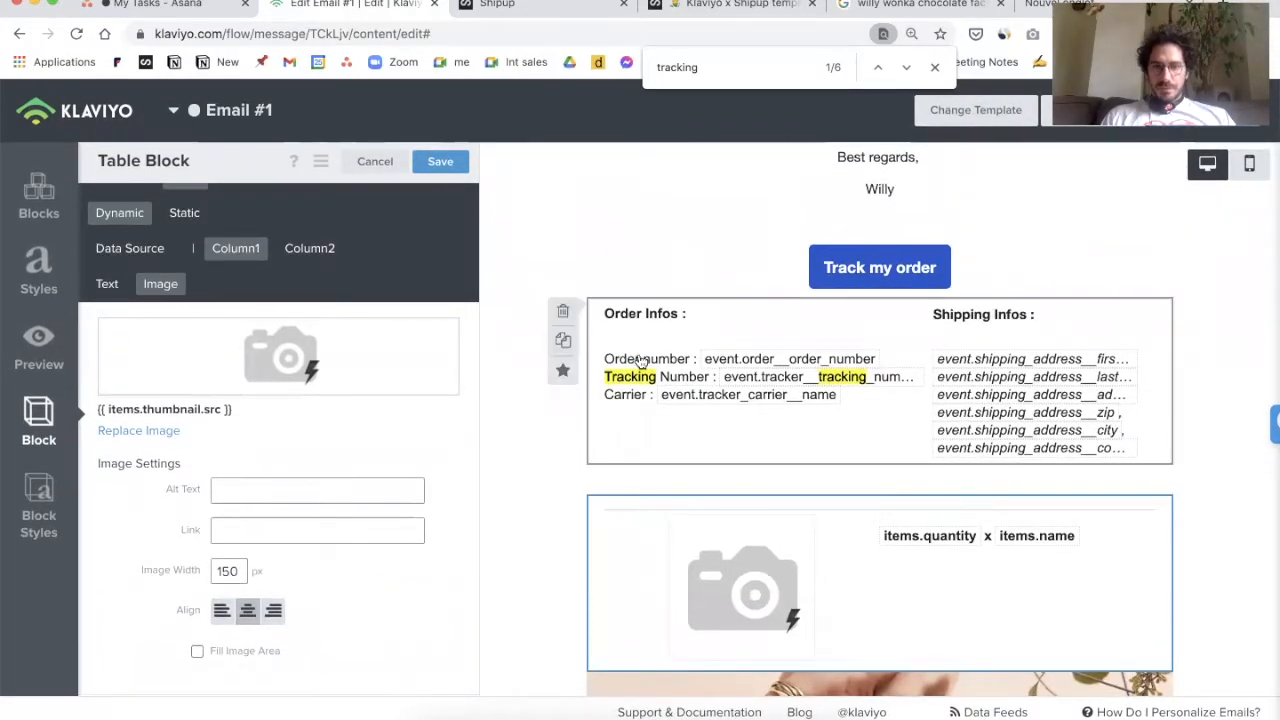
scroll(520, 420, "down", 2)
left_click(443, 162)
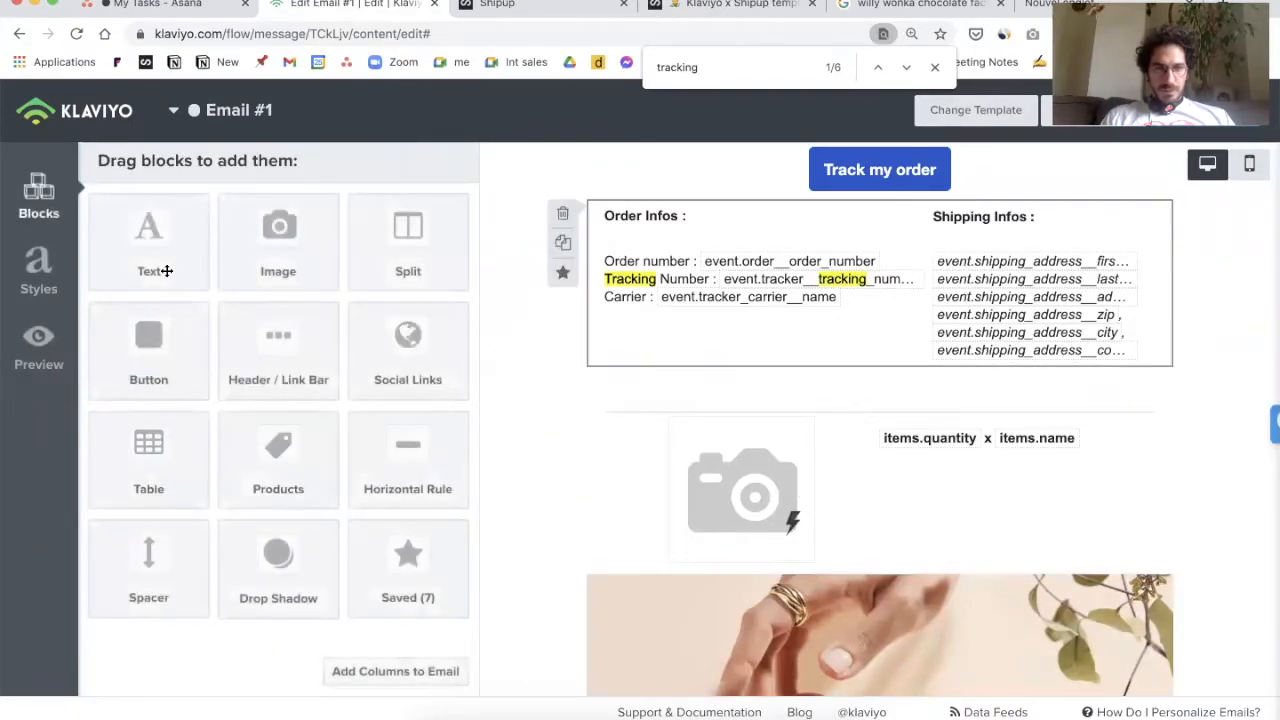
Step: Generate a preview of the email with the selected recent event, shown directly in Klaviyo
left_click(38, 348)
scroll(771, 404, "down", 5)
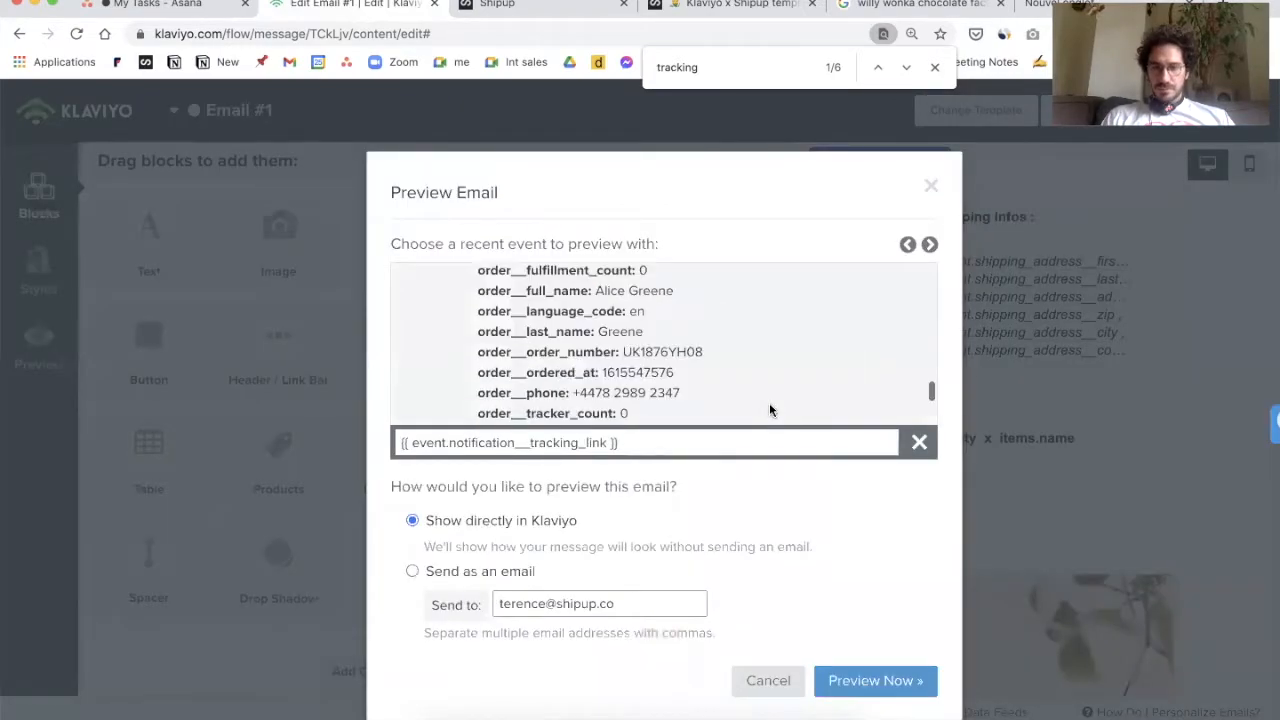
left_click(868, 680)
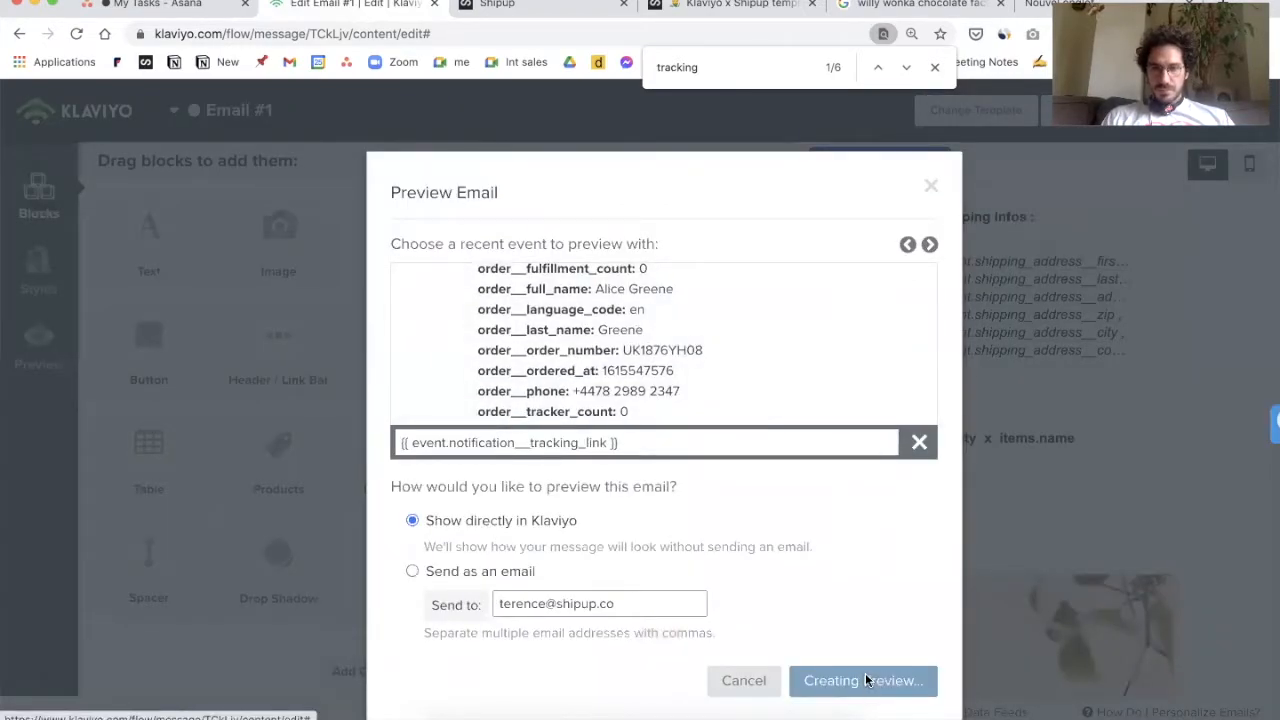
Step: Examine the email preview, including the line-items table, greeting text, tracking button, and order and shipping details
scroll(740, 418, "down", 5)
scroll(739, 418, "down", 8)
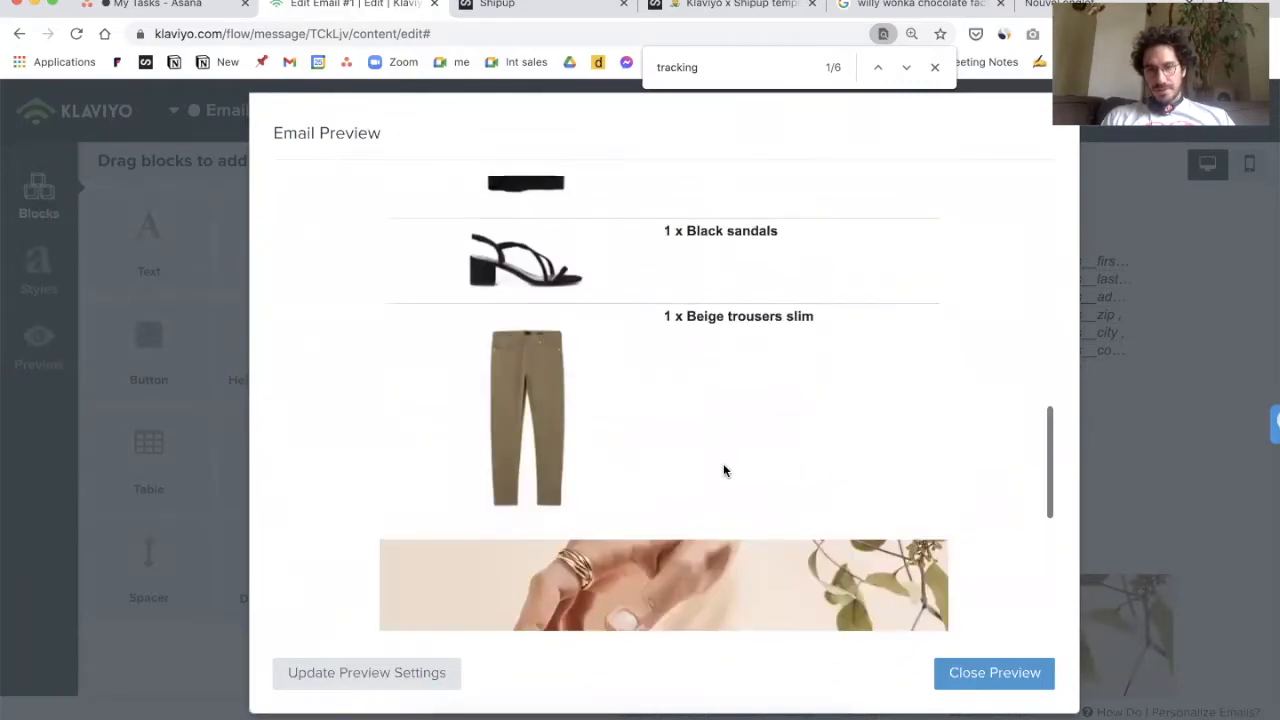
scroll(680, 409, "up", 5)
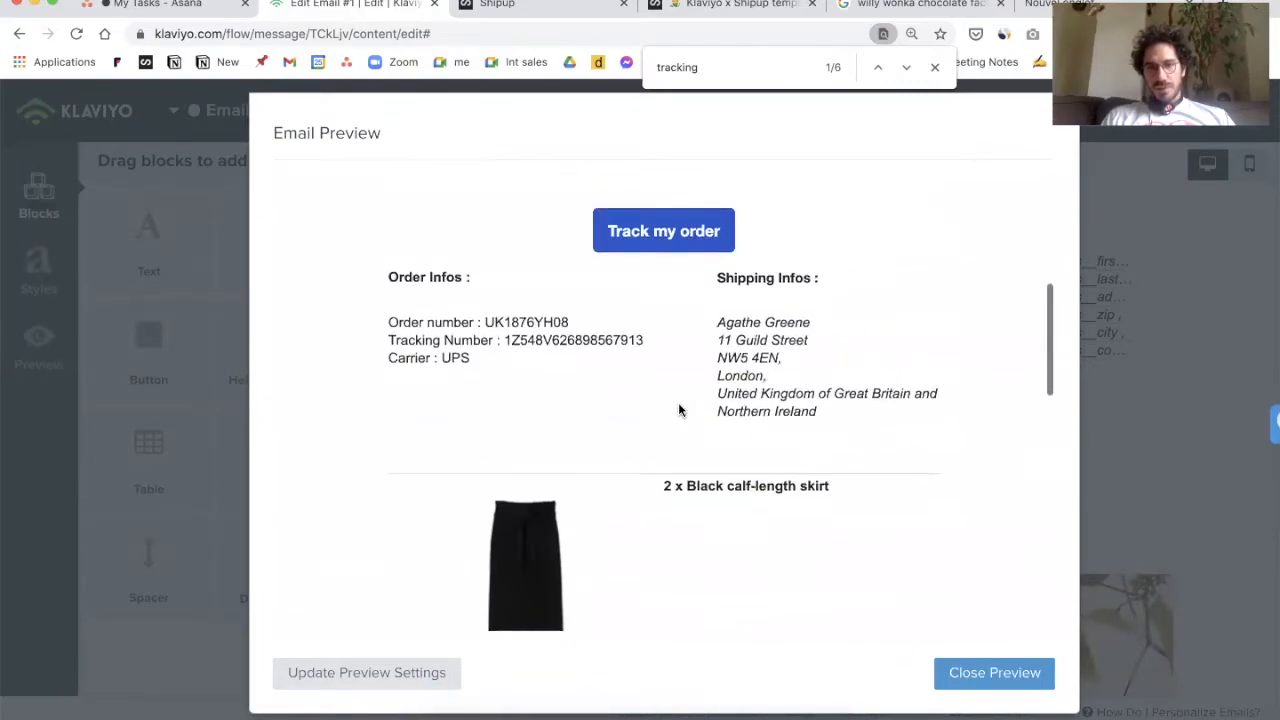
scroll(678, 409, "up", 4)
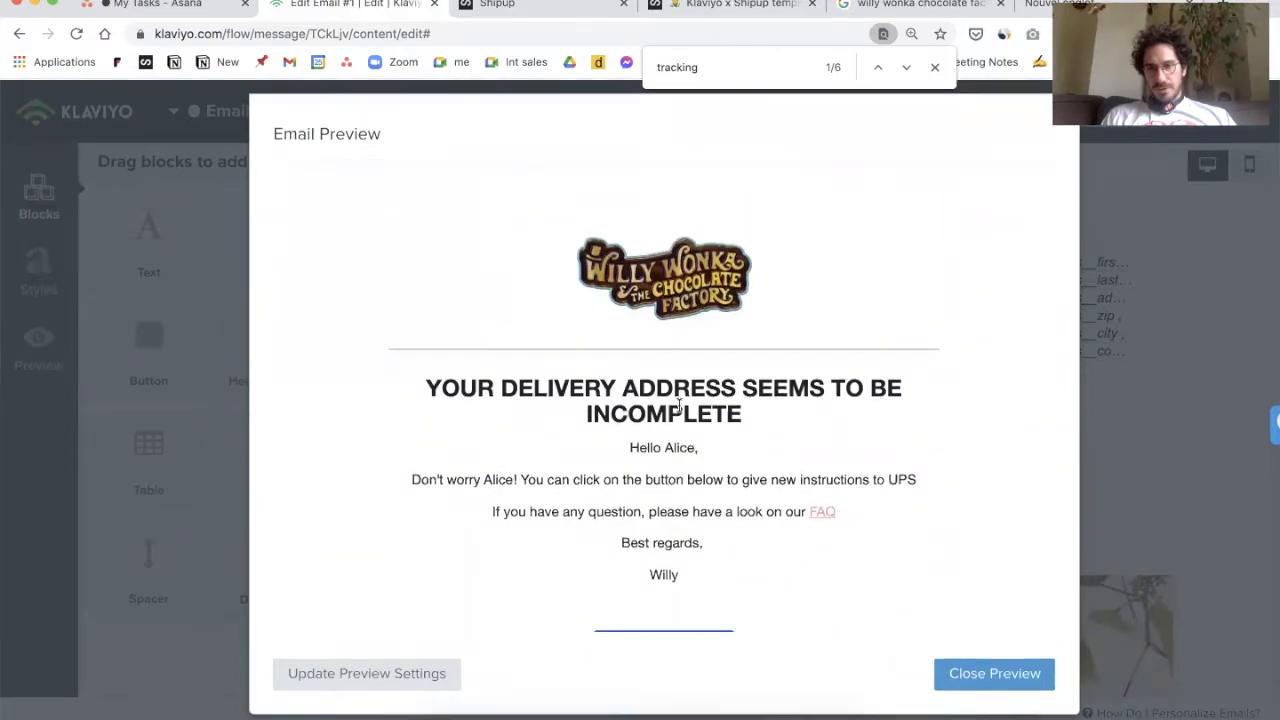
scroll(678, 409, "down", 5)
scroll(678, 409, "up", 2)
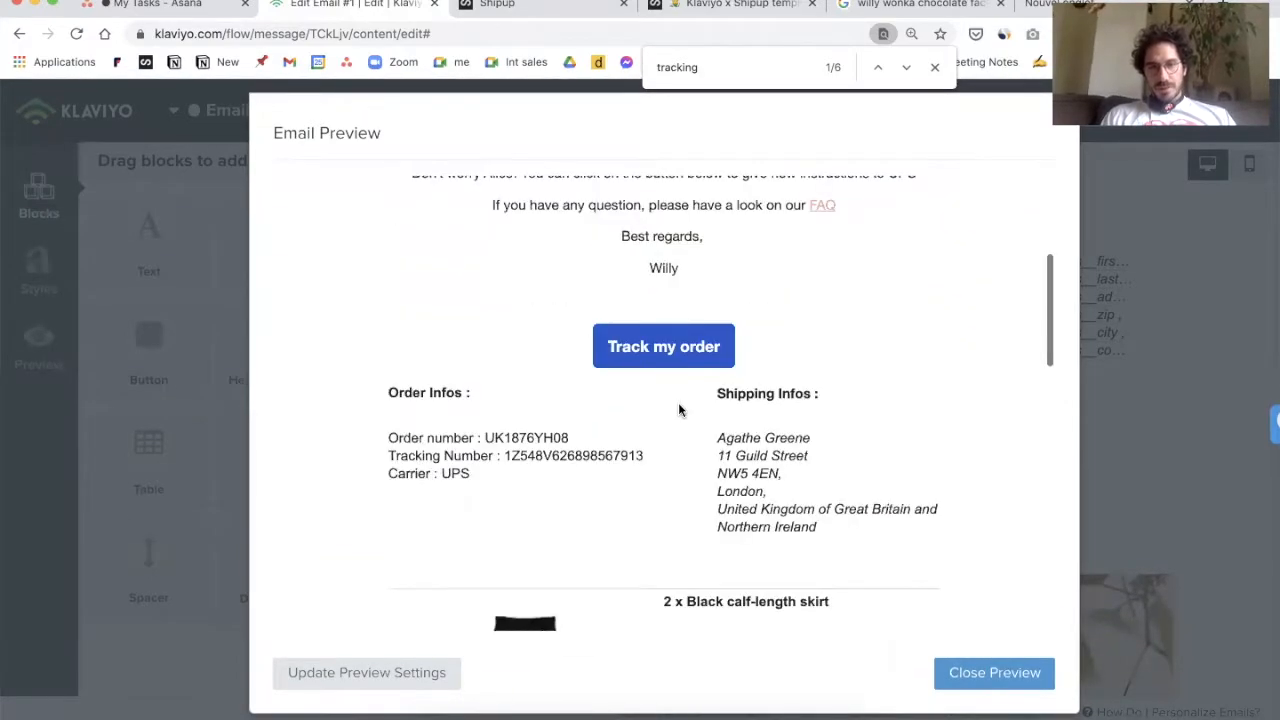
scroll(679, 409, "up", 3)
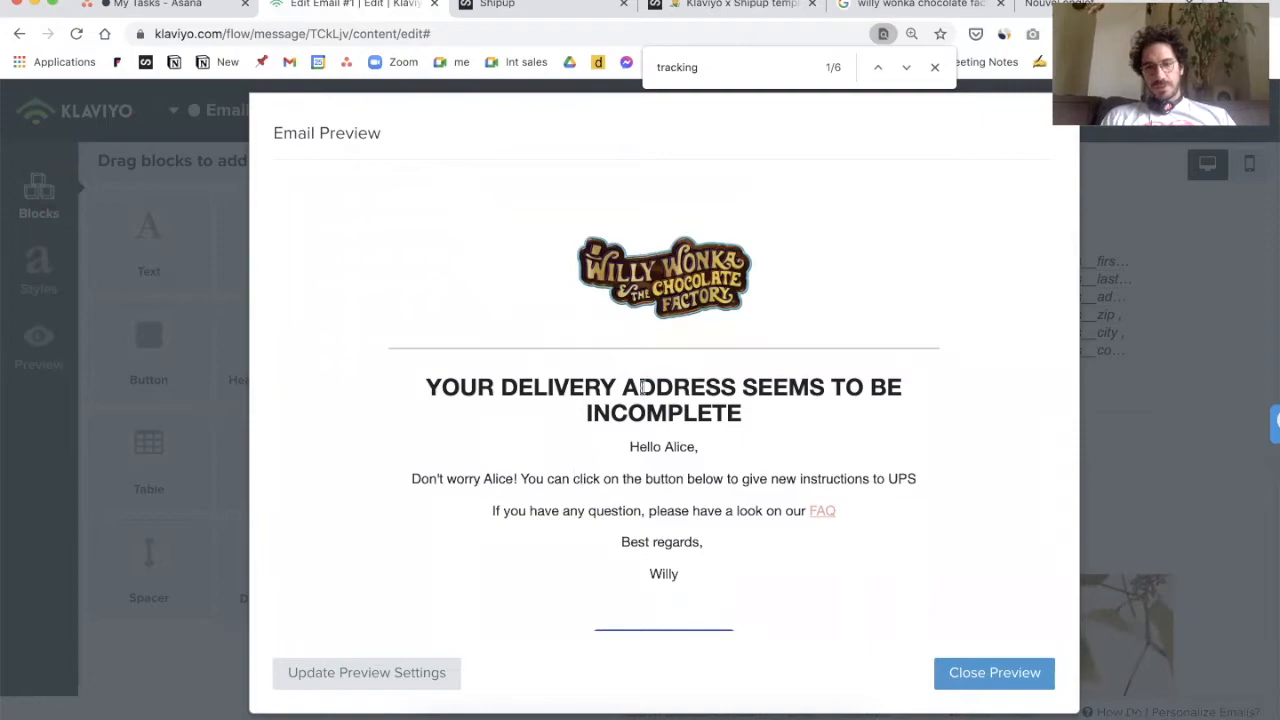
scroll(683, 399, "down", 3)
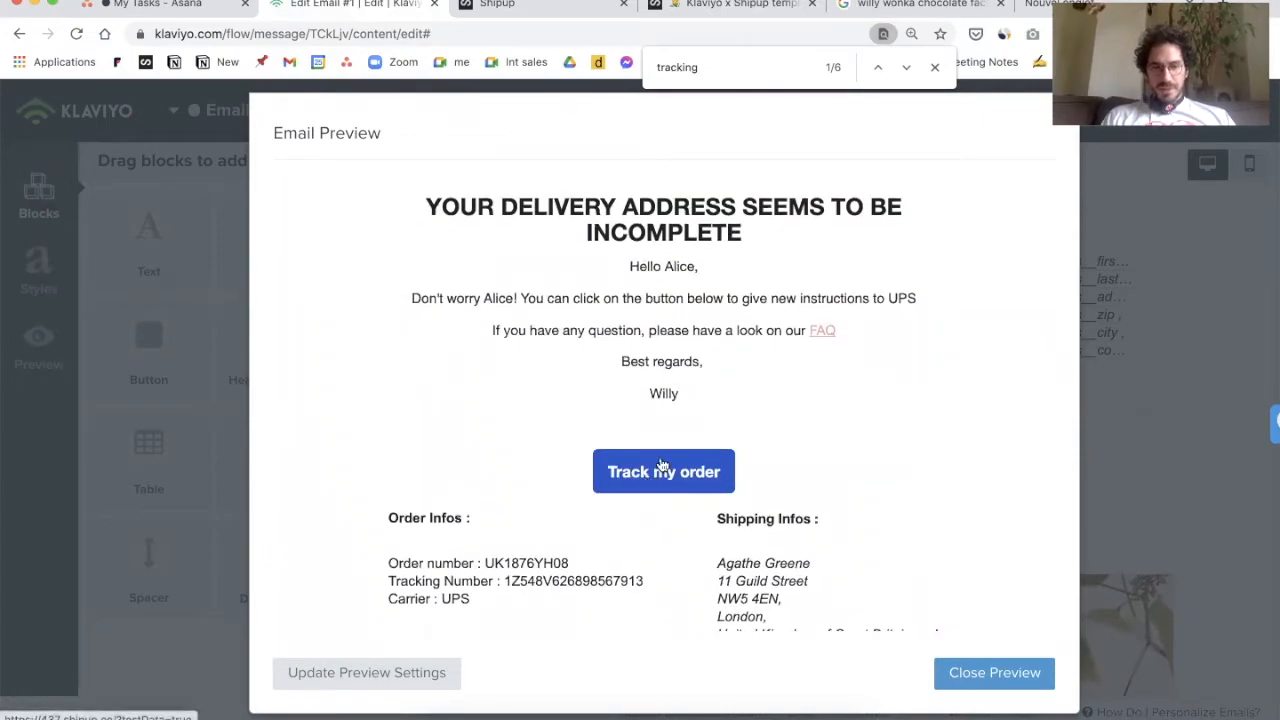
Step: Test the Track my order button in the email preview by opening its tracking page, and return to the preview
scroll(714, 362, "down", 2)
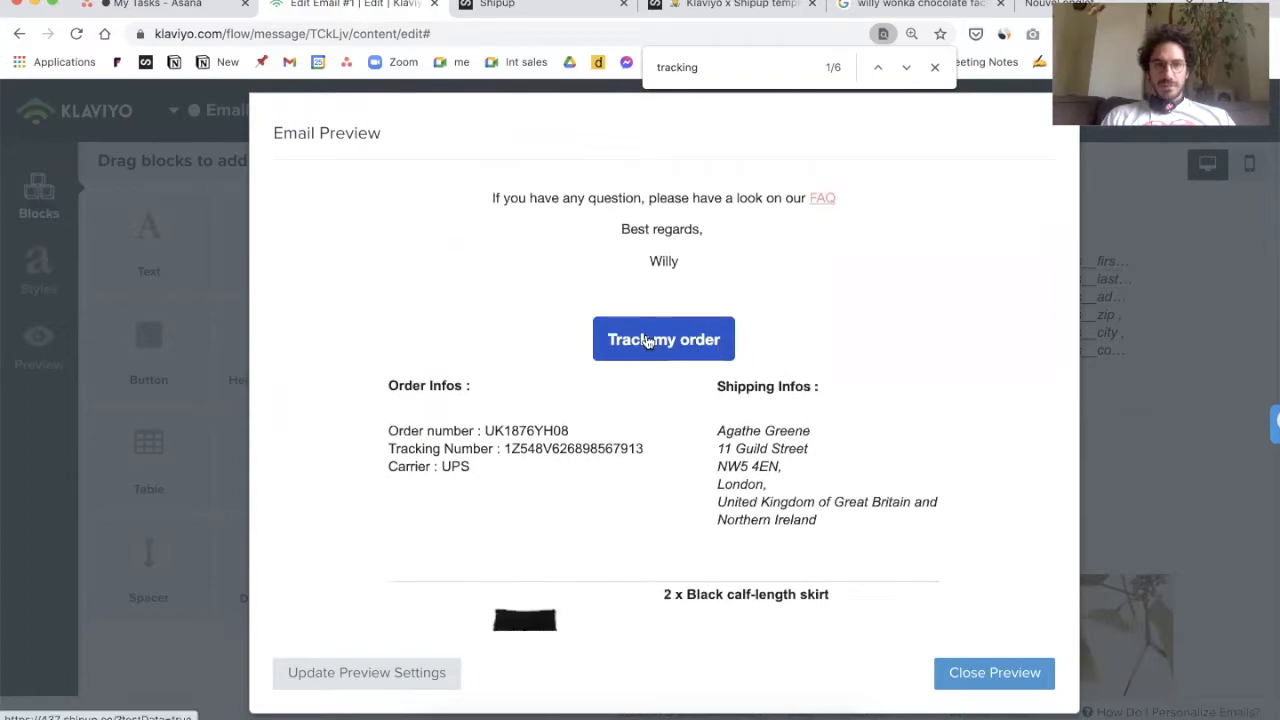
left_click(648, 341)
left_click(481, 7)
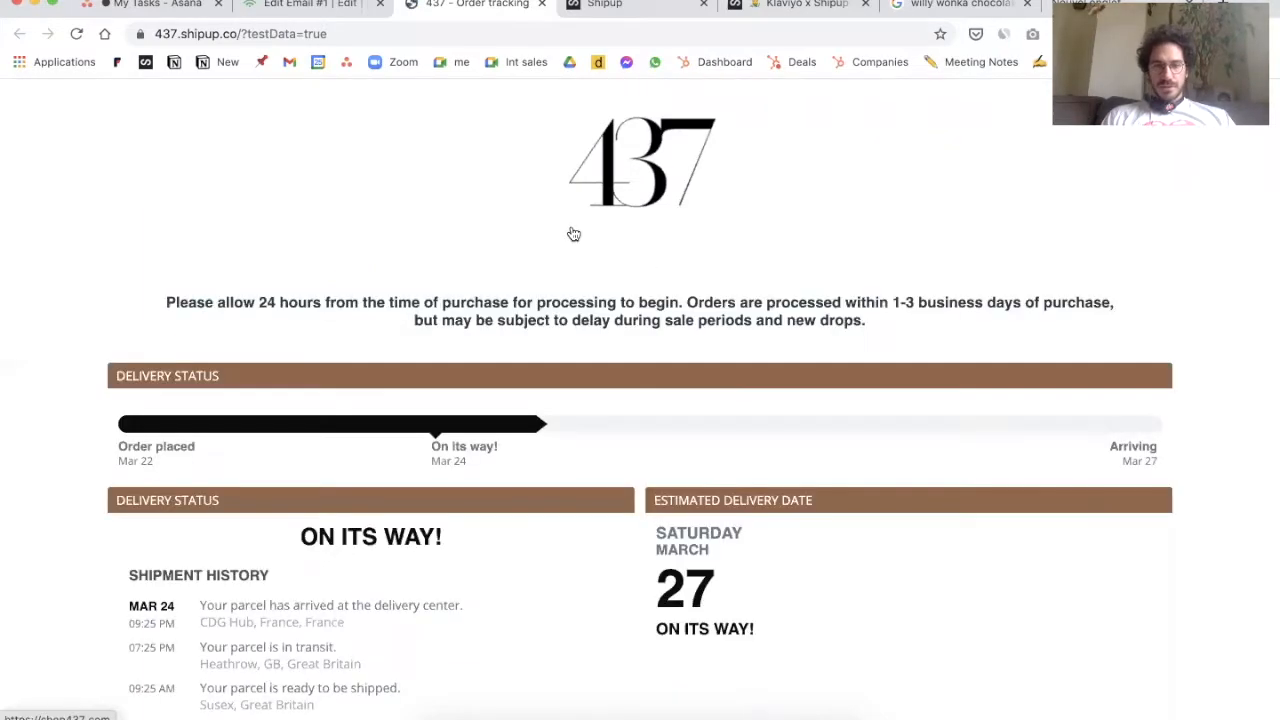
left_click(334, 9)
left_click(334, 9)
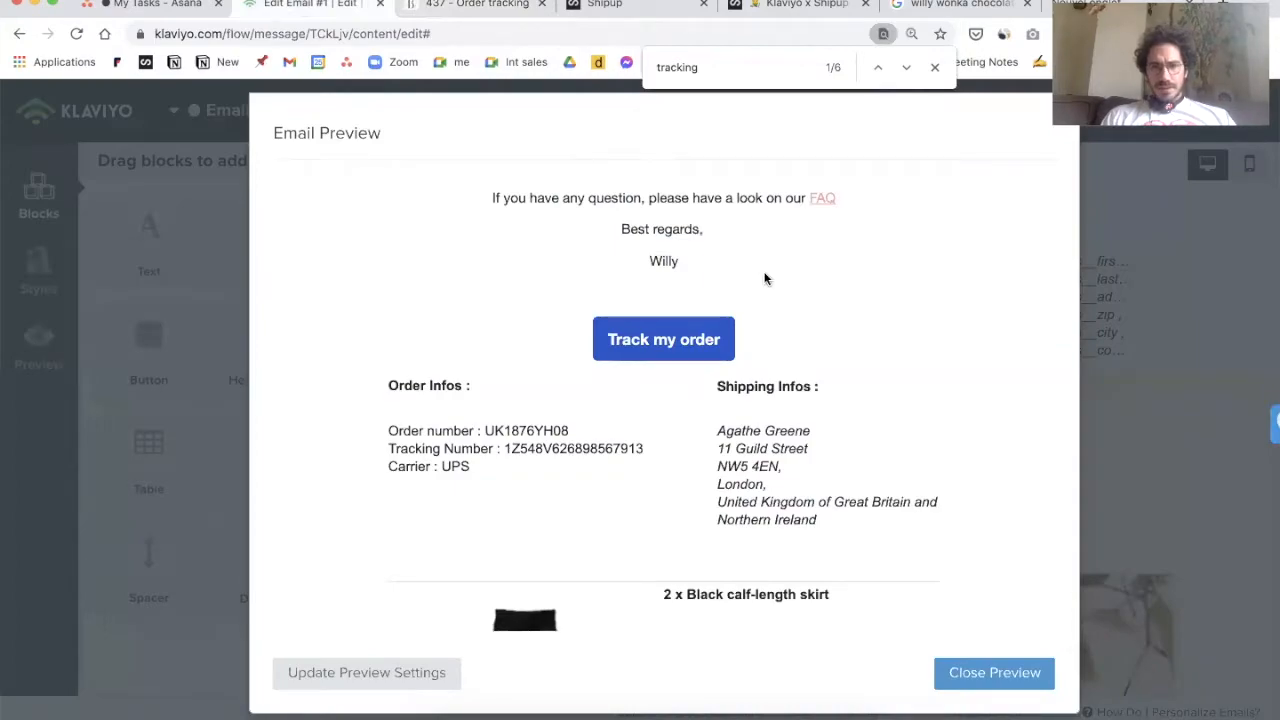
Step: Examine the previewed order and shipping details, line items with thumbnails, and banner image, and close the preview
scroll(766, 279, "down", 3)
scroll(766, 279, "down", 1)
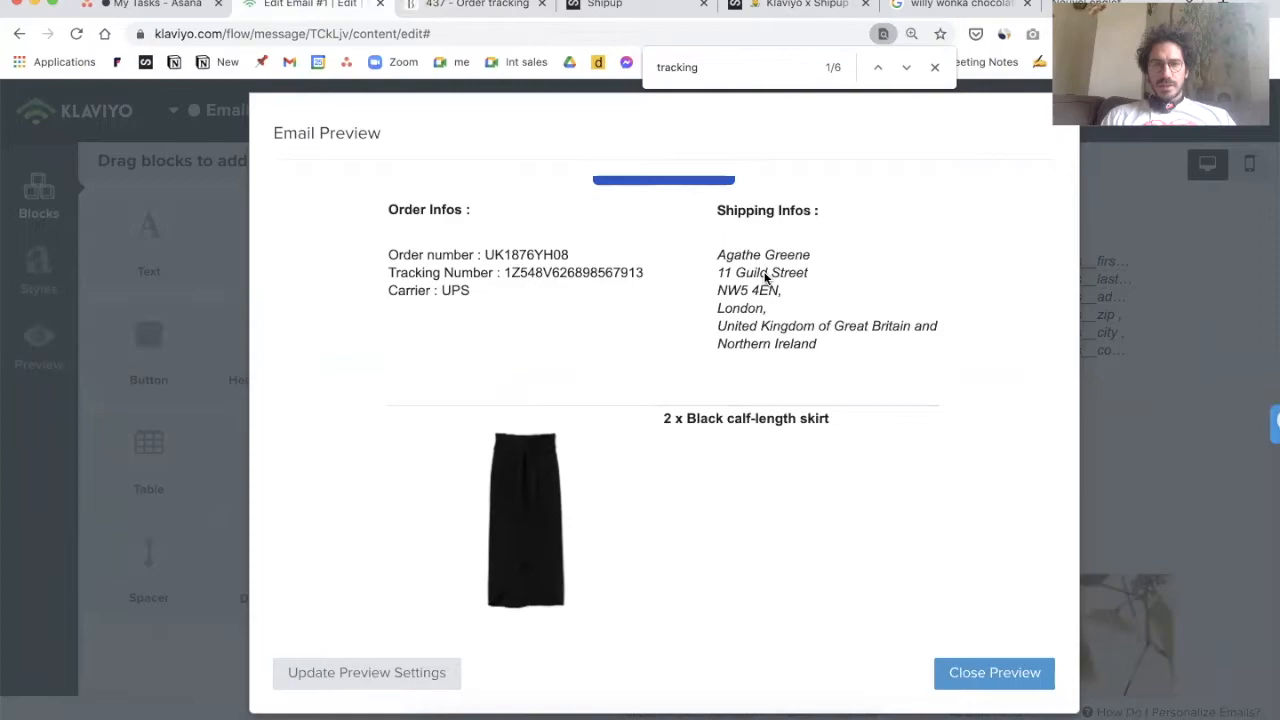
scroll(766, 279, "down", 1)
scroll(766, 279, "up", 2)
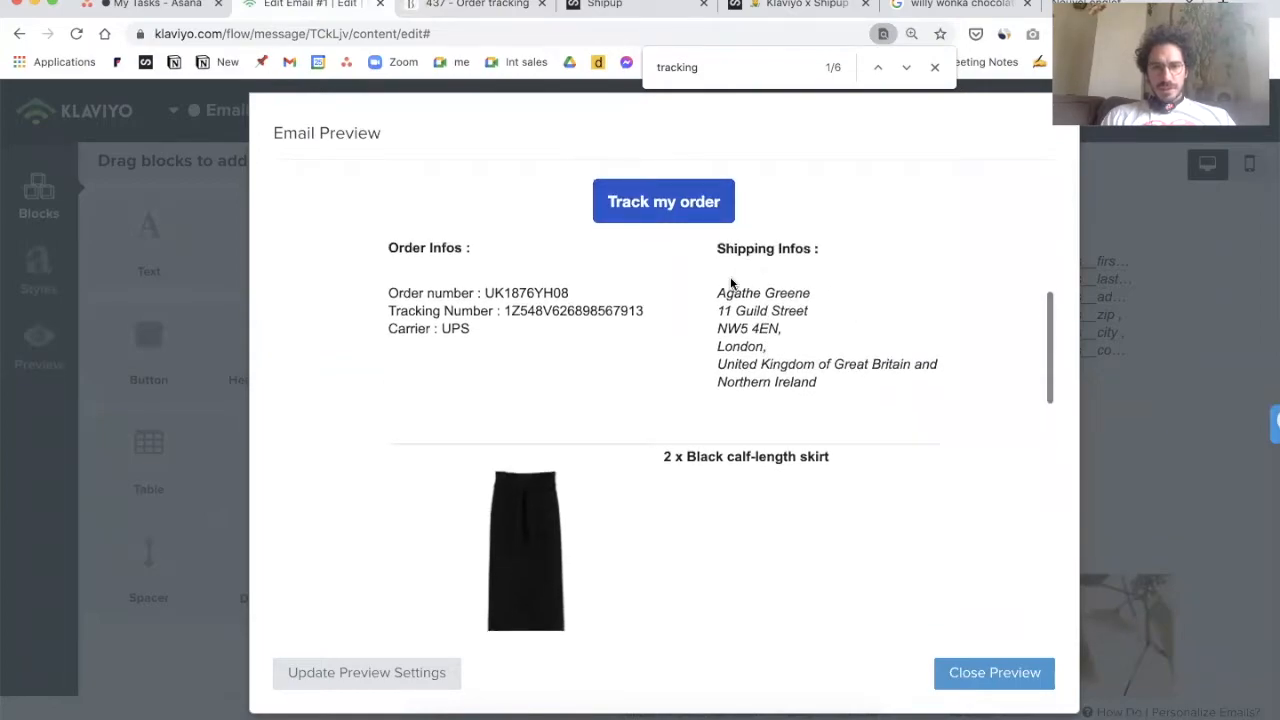
scroll(771, 306, "down", 1)
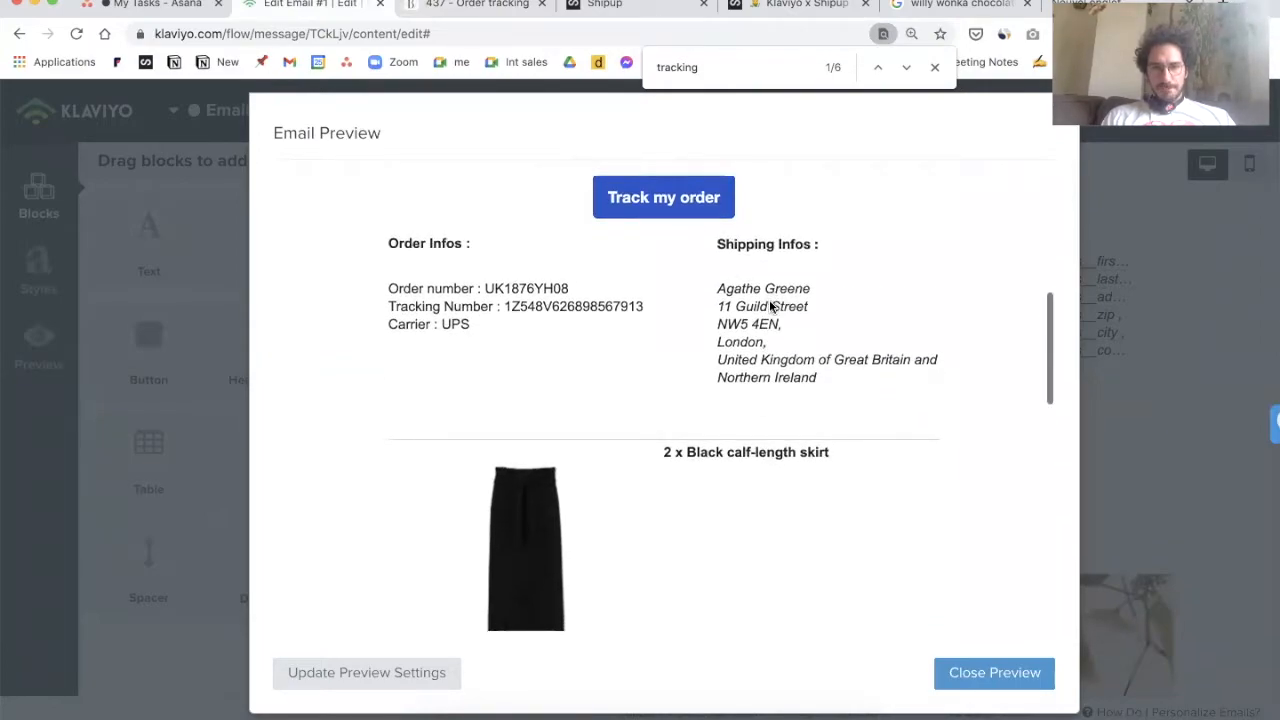
scroll(771, 306, "down", 6)
scroll(771, 306, "up", 4)
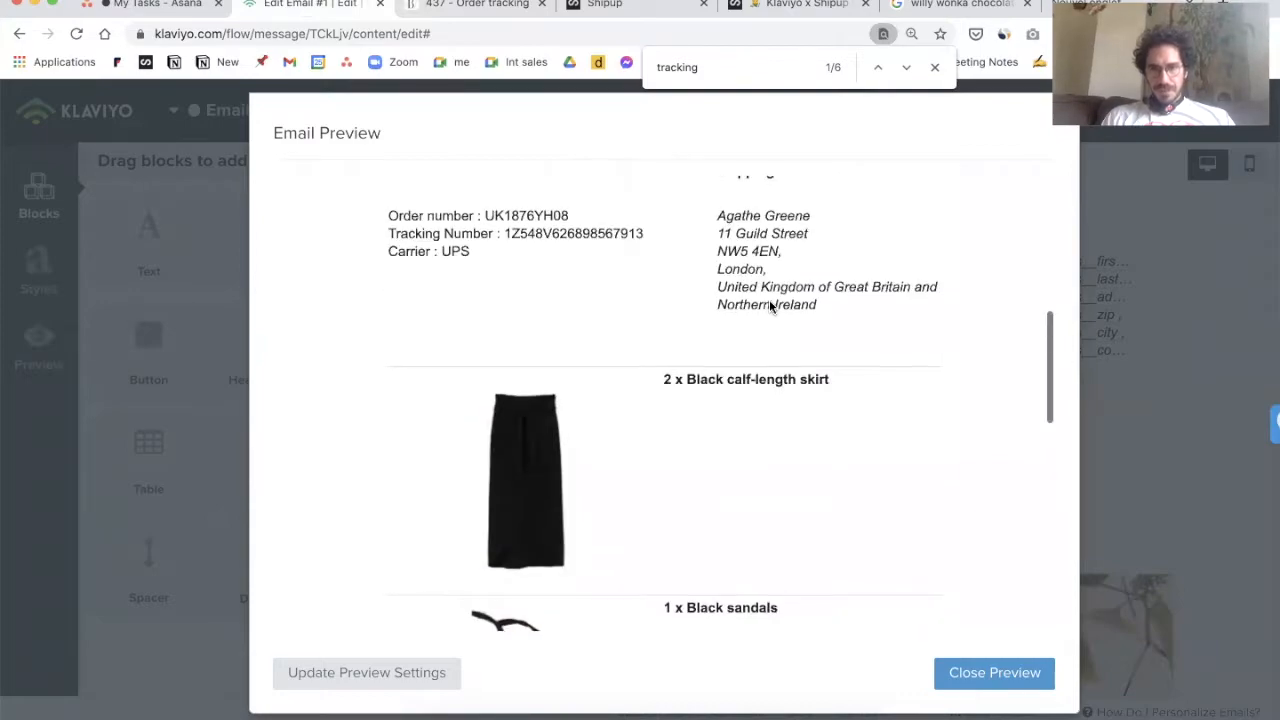
scroll(770, 305, "up", 1)
scroll(665, 356, "down", 7)
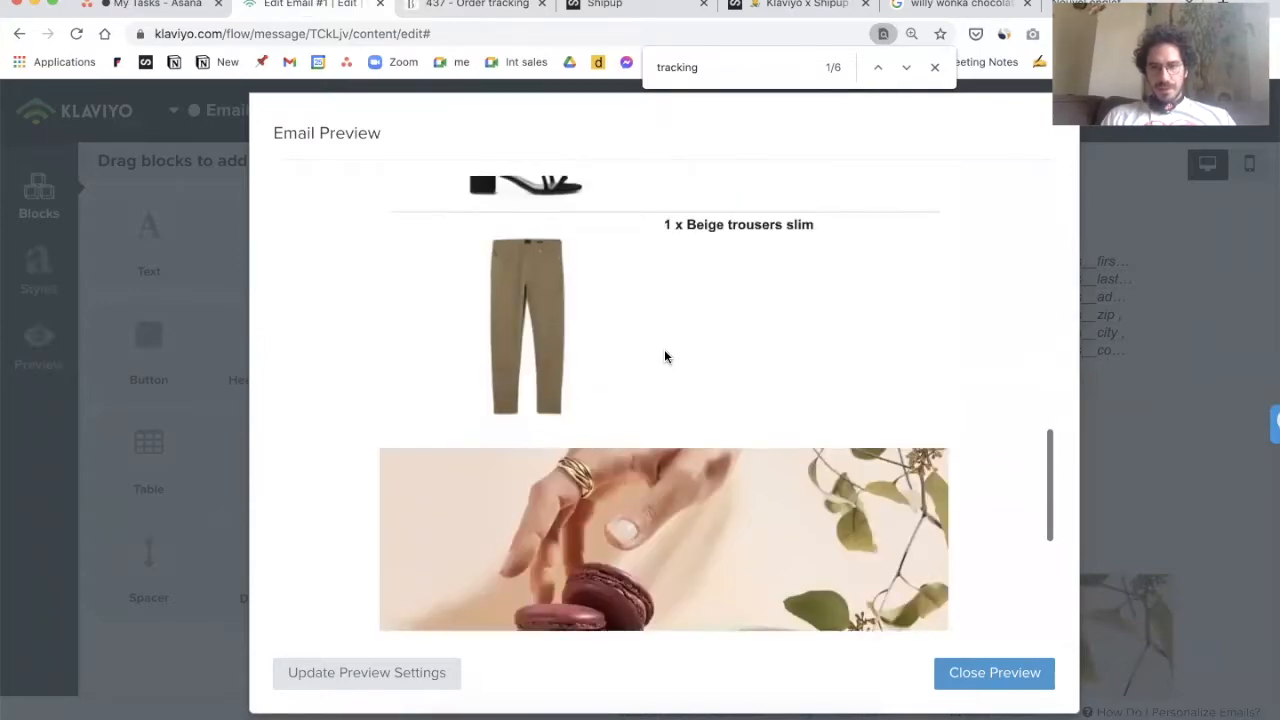
scroll(665, 357, "down", 5)
scroll(665, 357, "up", 6)
scroll(665, 357, "up", 10)
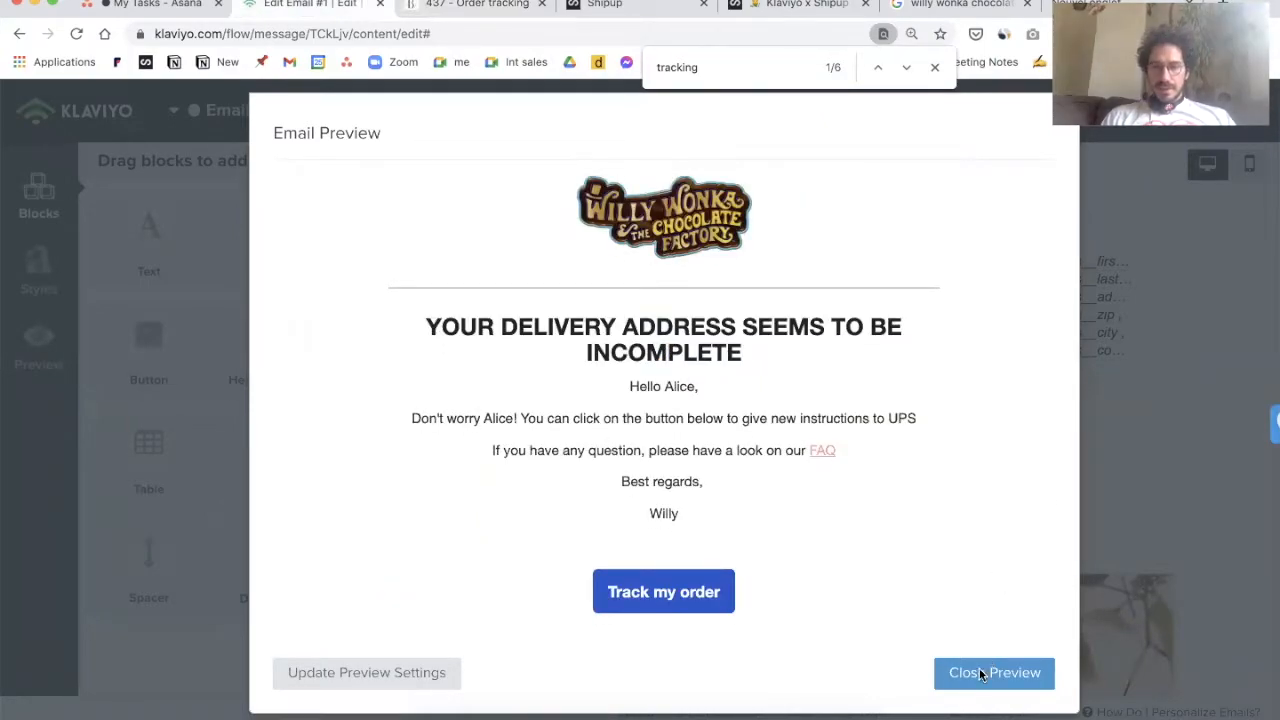
scroll(907, 531, "down", 10)
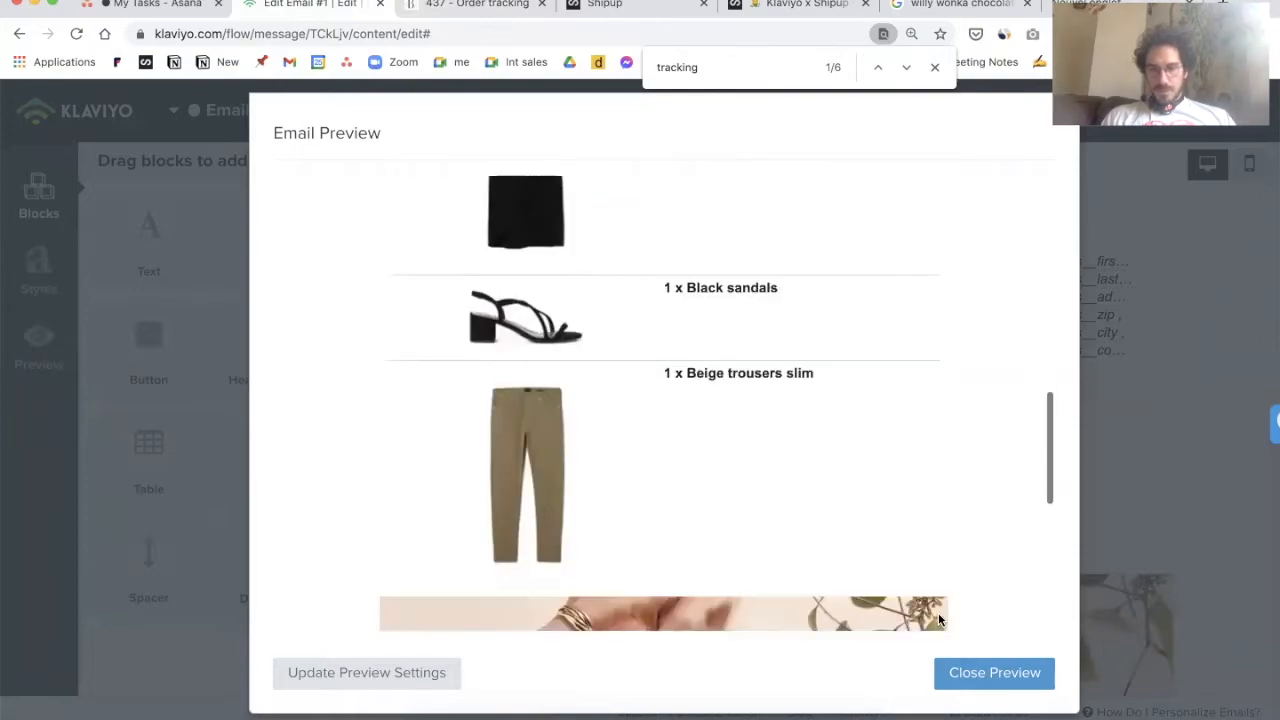
left_click(1016, 674)
scroll(840, 432, "down", 5)
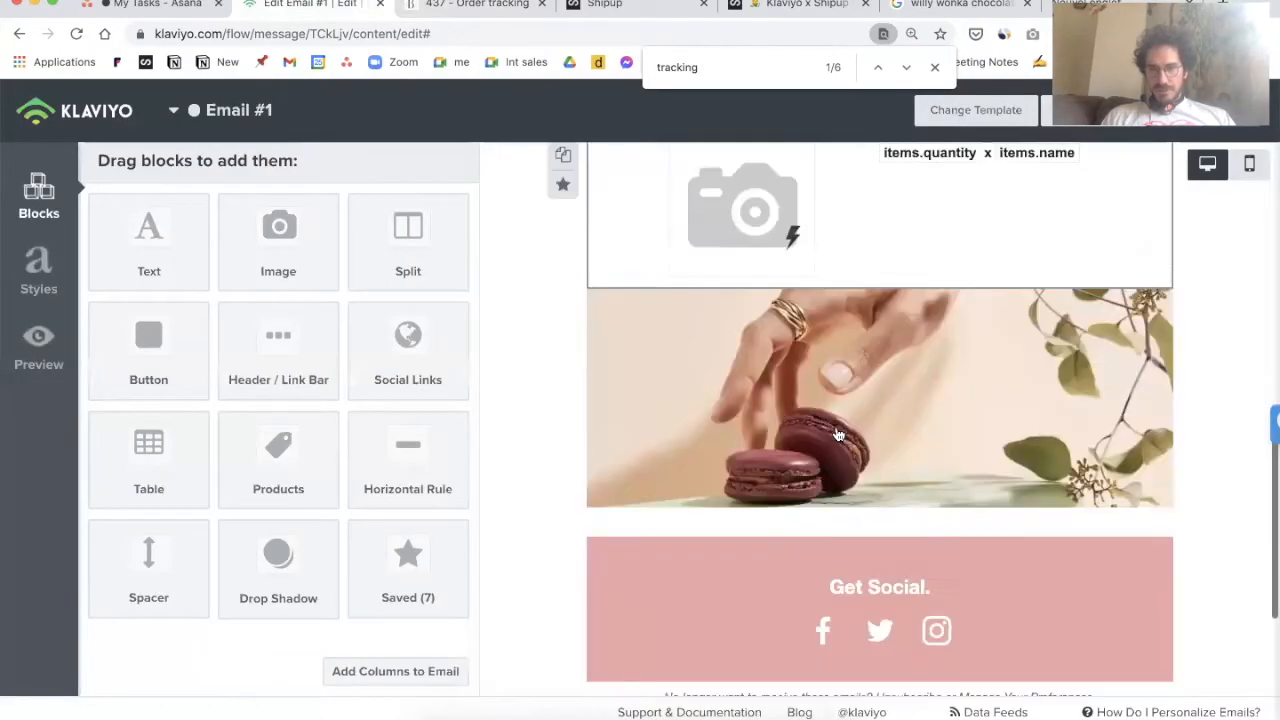
scroll(829, 423, "up", 6)
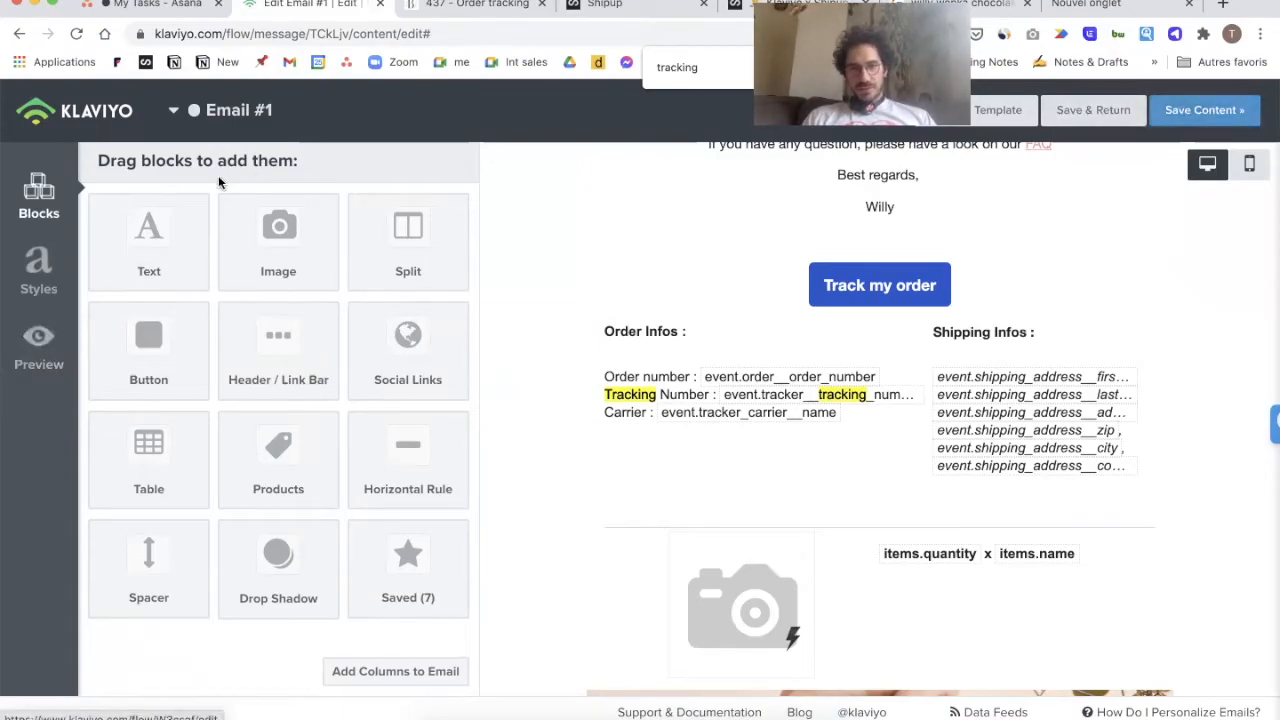
Step: Find the subject property in the recent event's preview data and copy its {{ event.subject }} variable
left_click(38, 345)
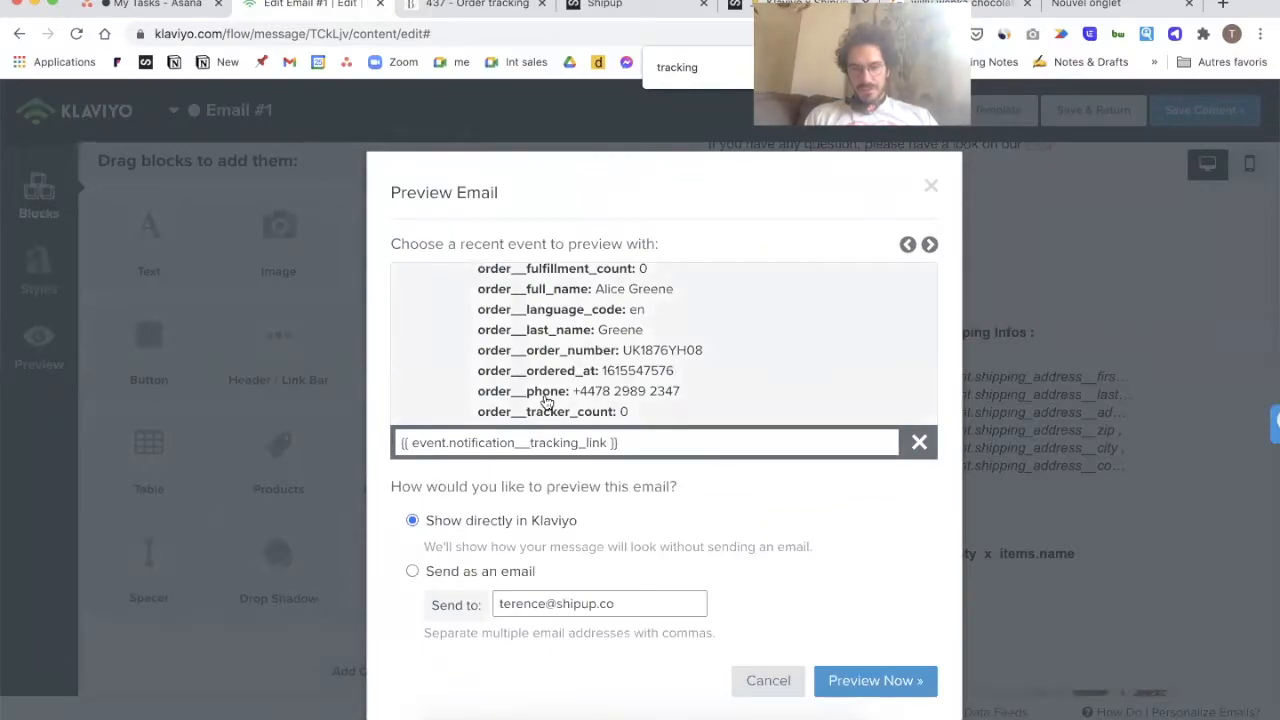
type("sub")
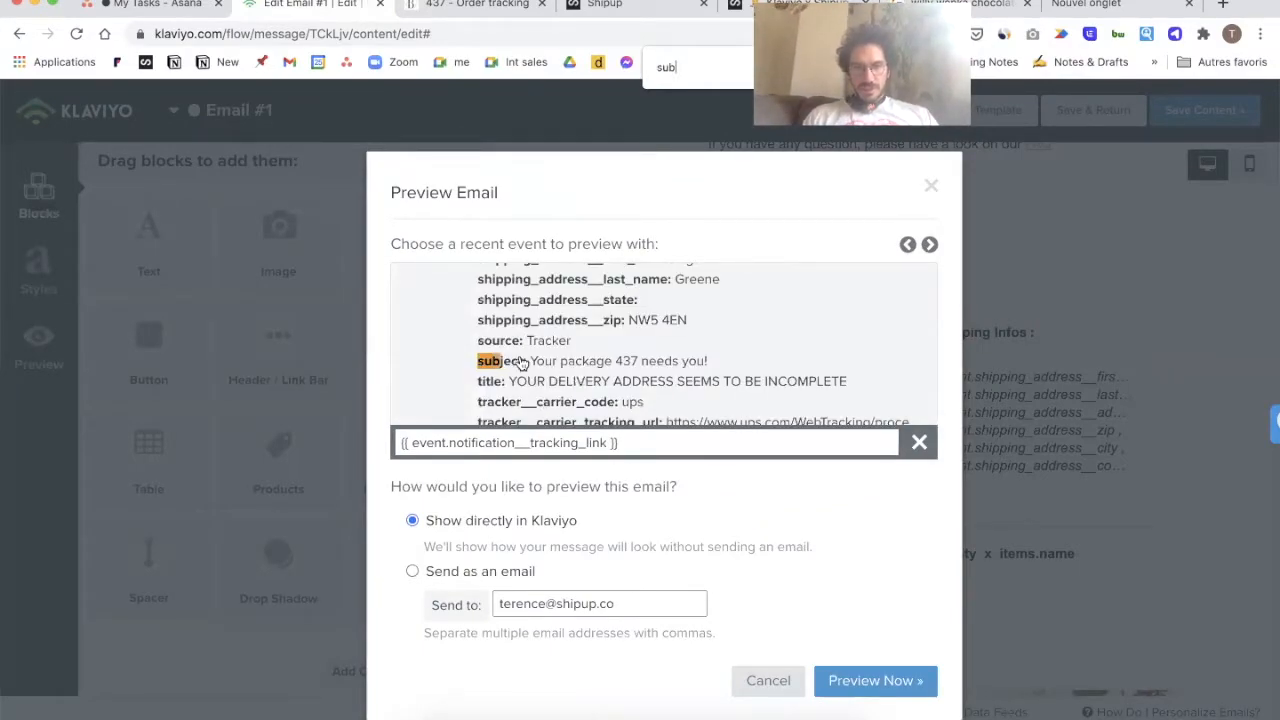
left_click(537, 365)
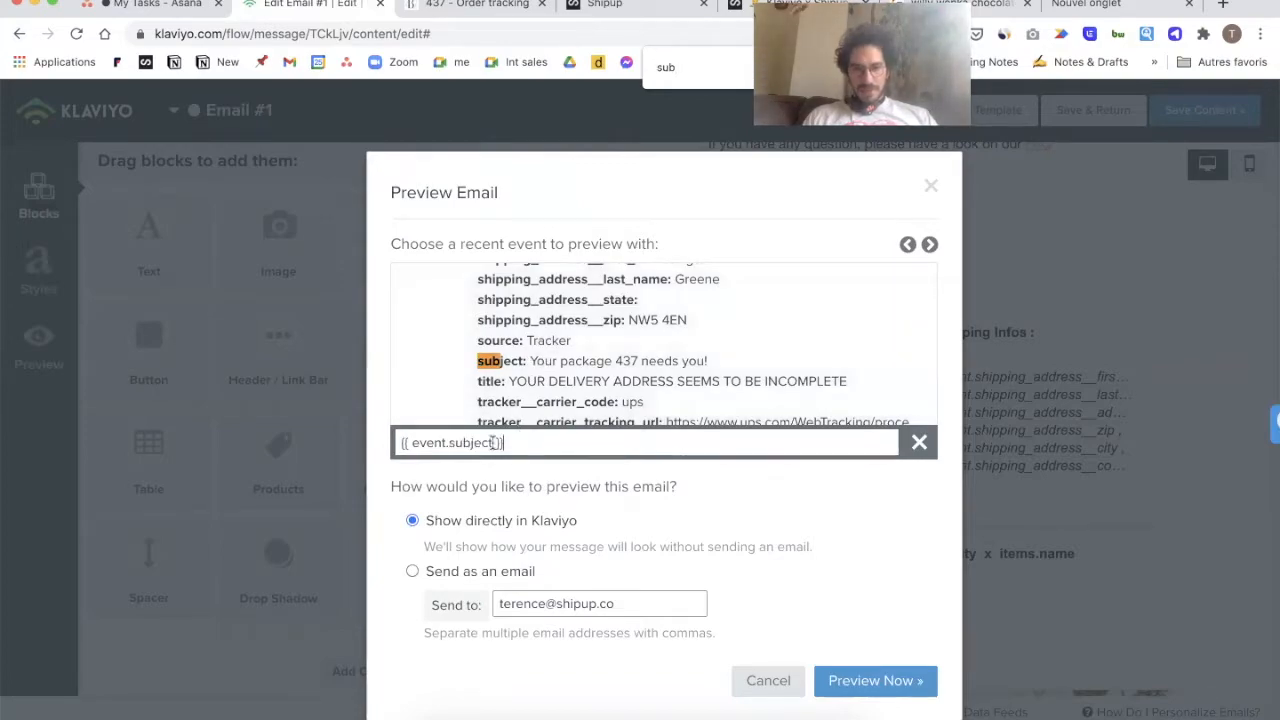
left_click_drag(500, 442, 378, 442)
key("ctrl+c")
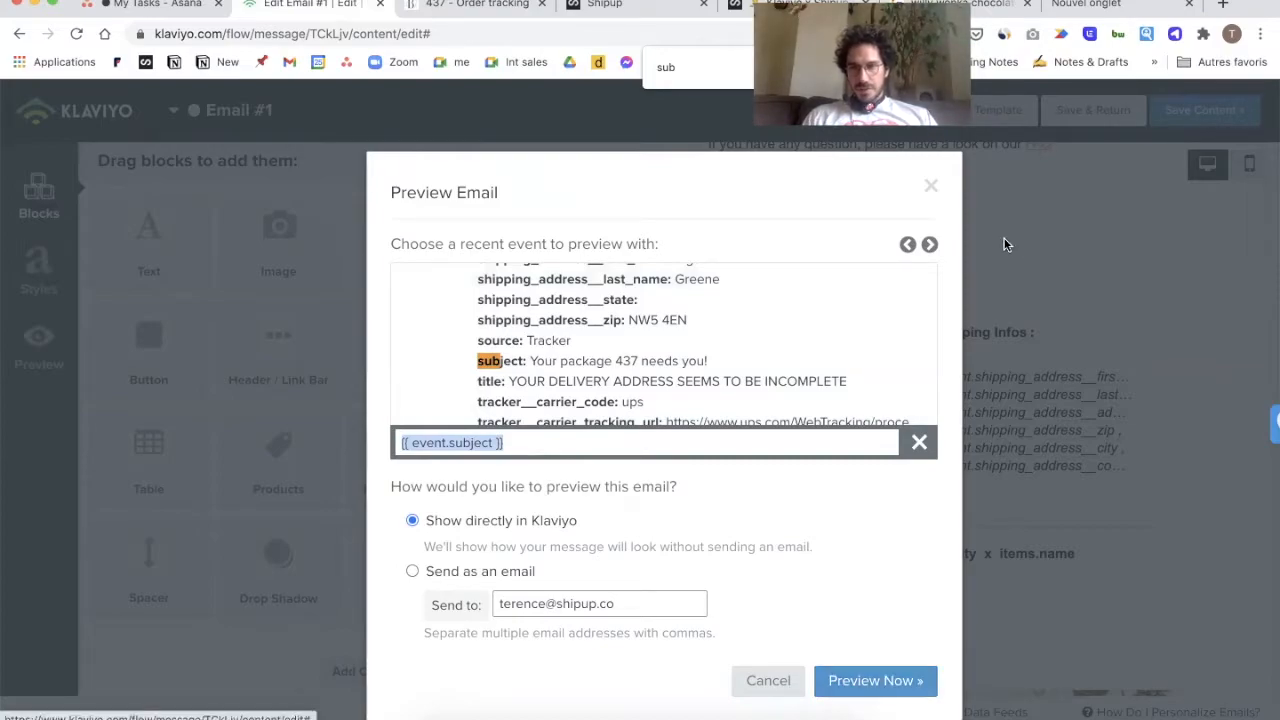
left_click(930, 187)
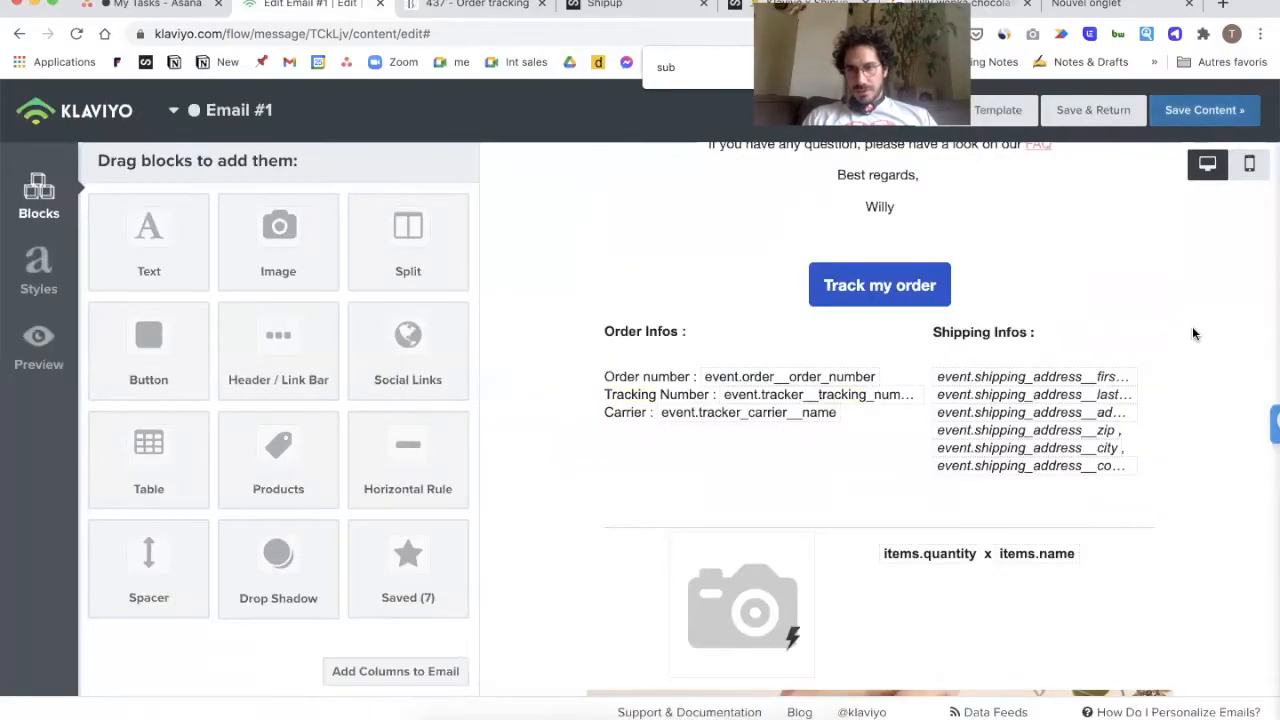
Step: Save the email content and replace the message subject with {{ event.subject }}
left_click(1200, 175)
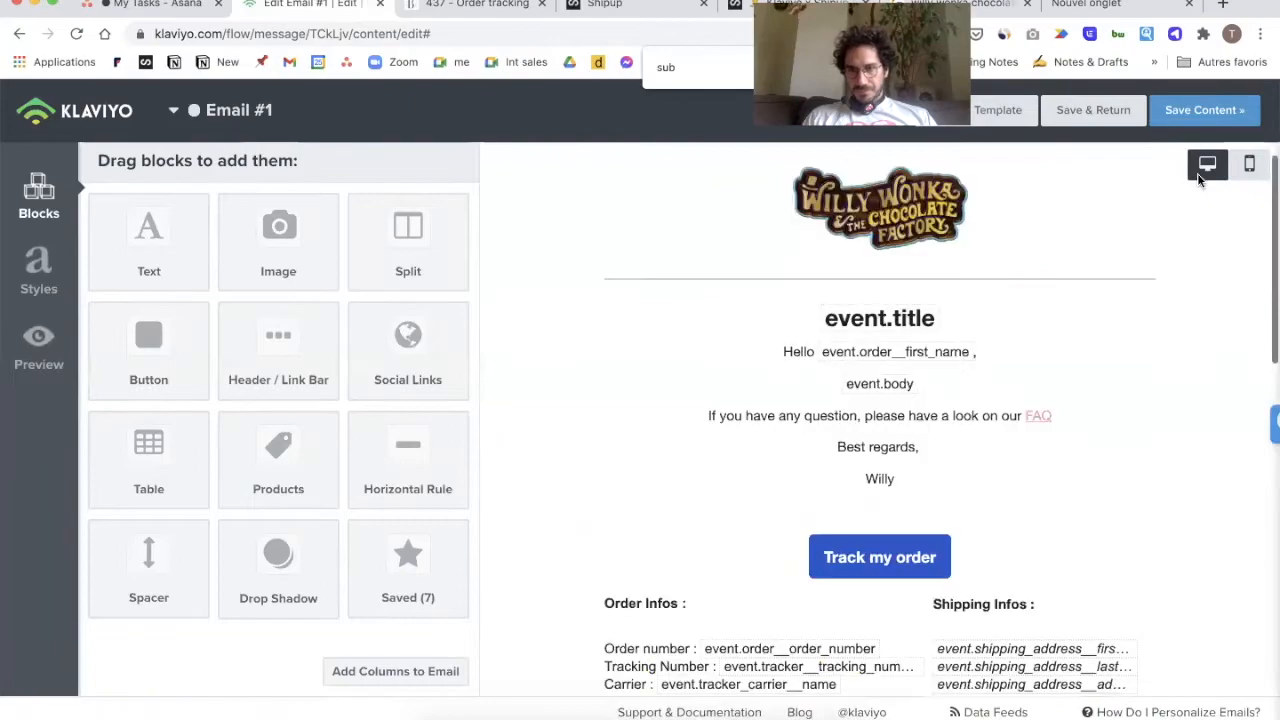
left_click(1205, 112)
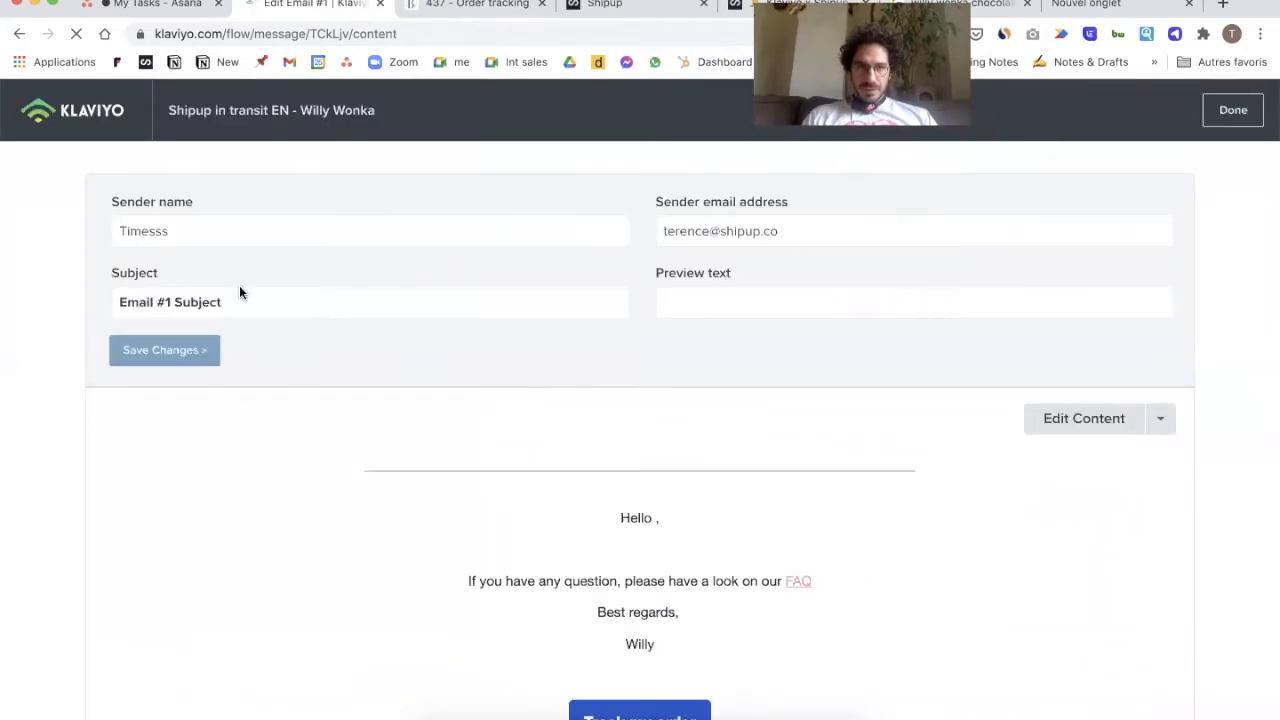
left_click_drag(251, 366, 109, 366)
key("ctrl+v")
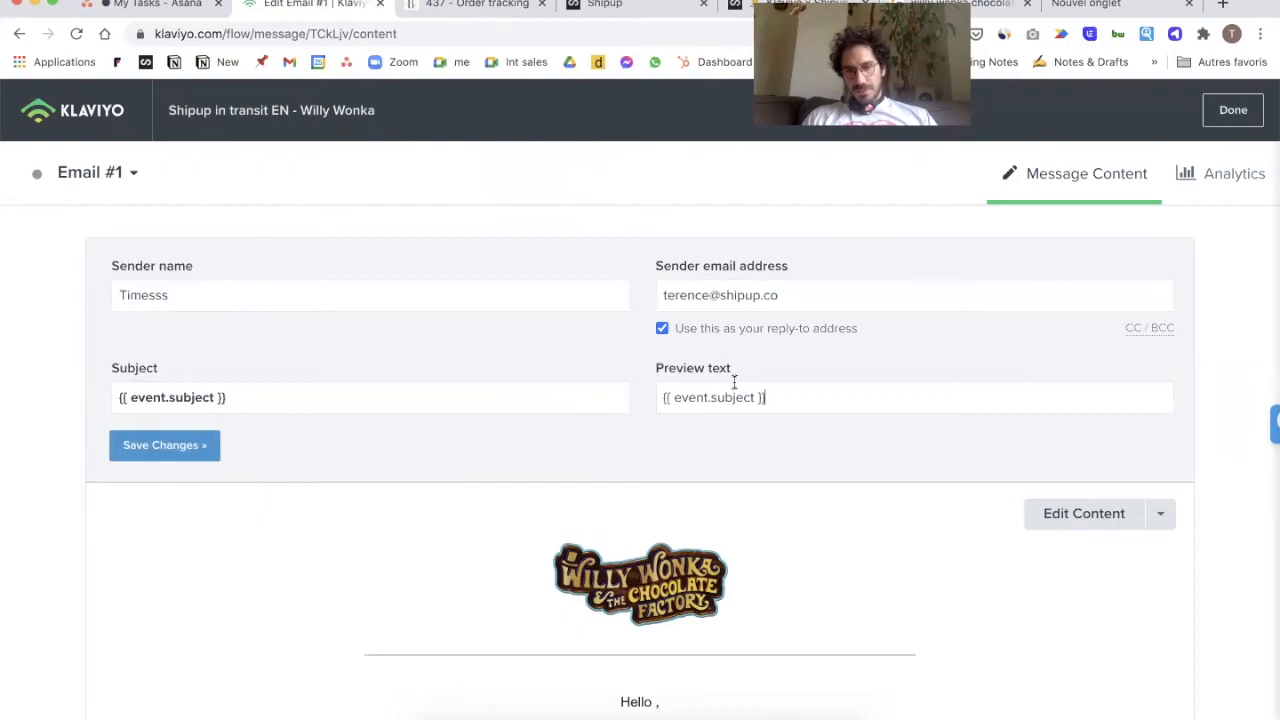
Step: Set the preview text to {{ event.title }} and save the message changes
key("alt+shift+Left")
type("title")
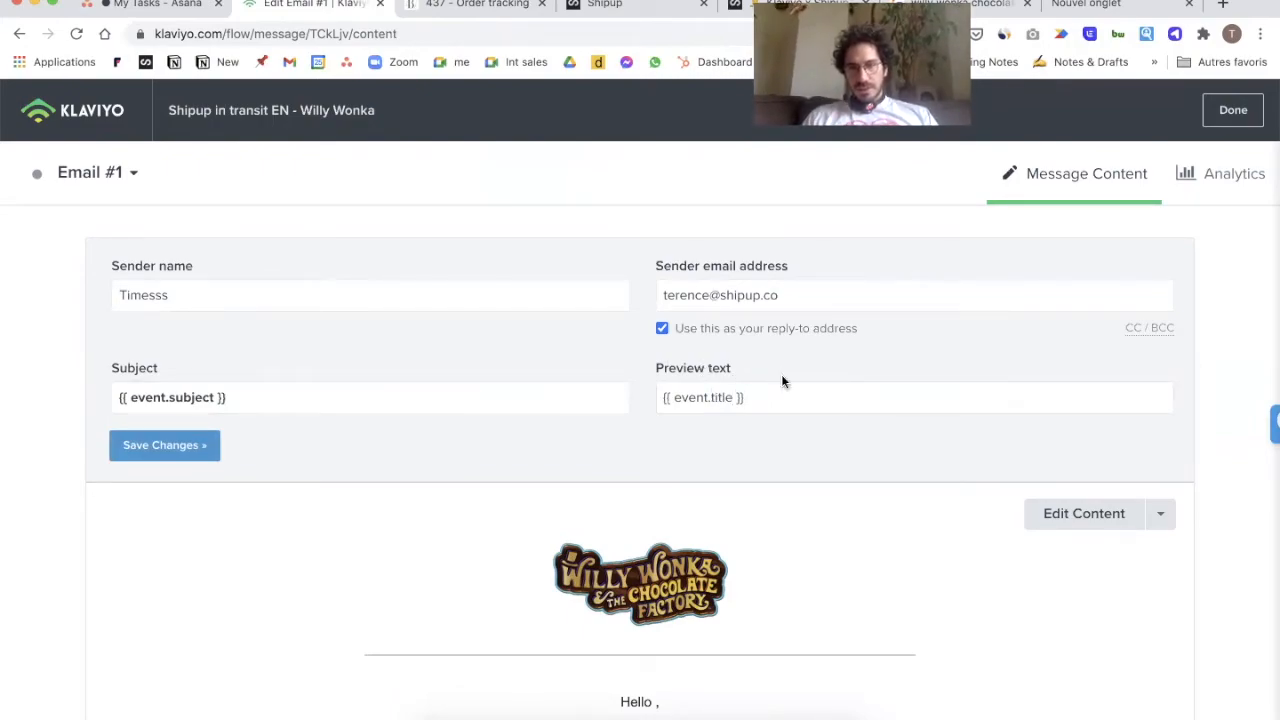
scroll(639, 392, "down", 1)
scroll(639, 392, "up", 1)
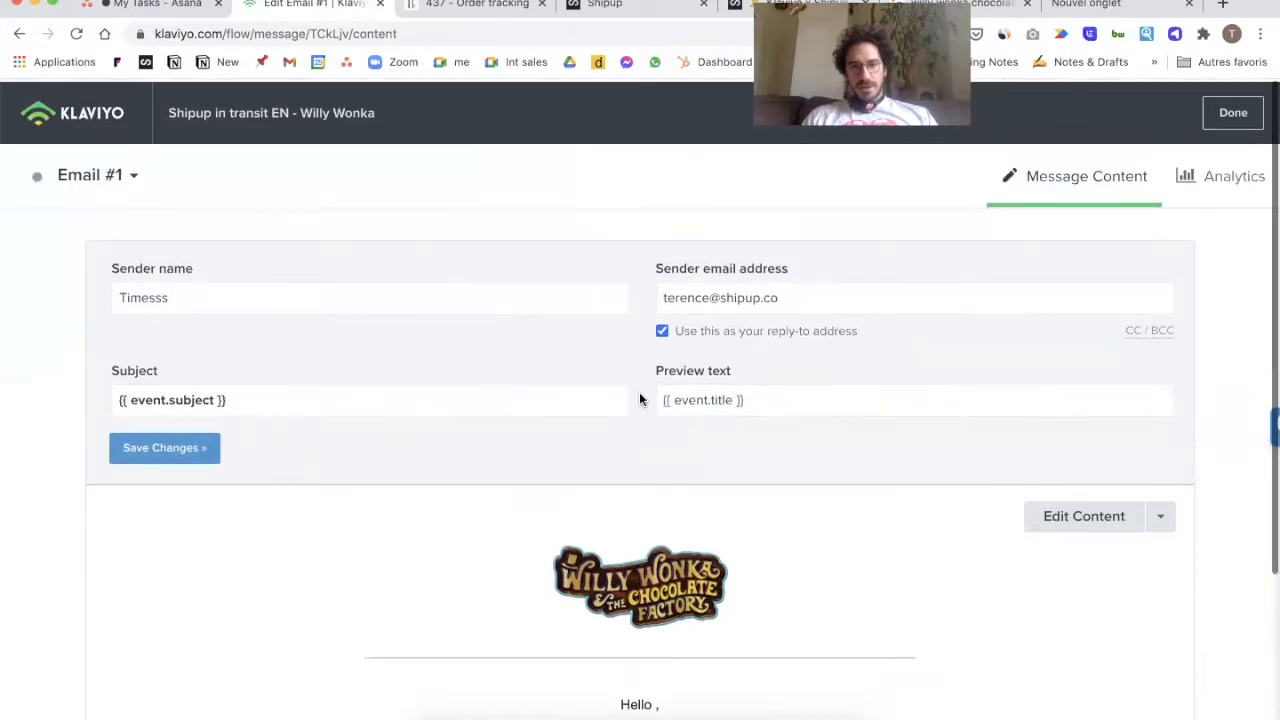
left_click(172, 451)
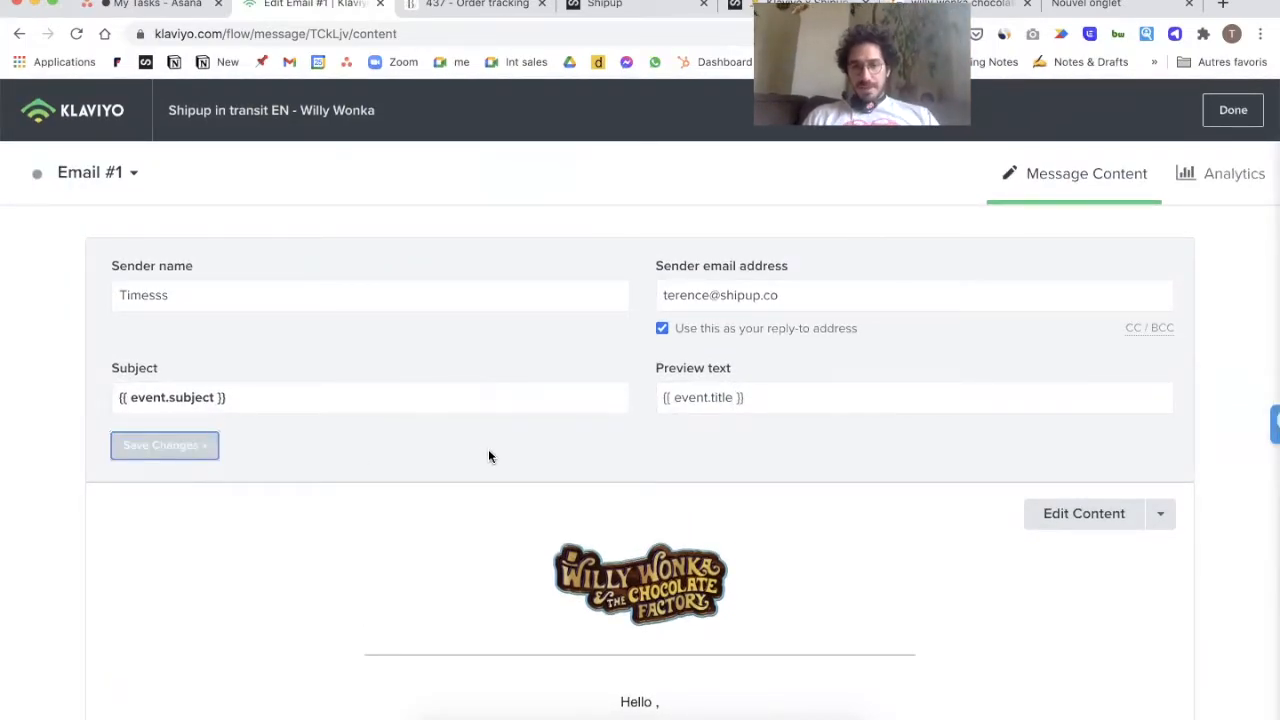
Step: Check the saved email content and save it as a reusable template named "Willy Wonka template"
scroll(488, 452, "down", 4)
scroll(613, 445, "down", 10)
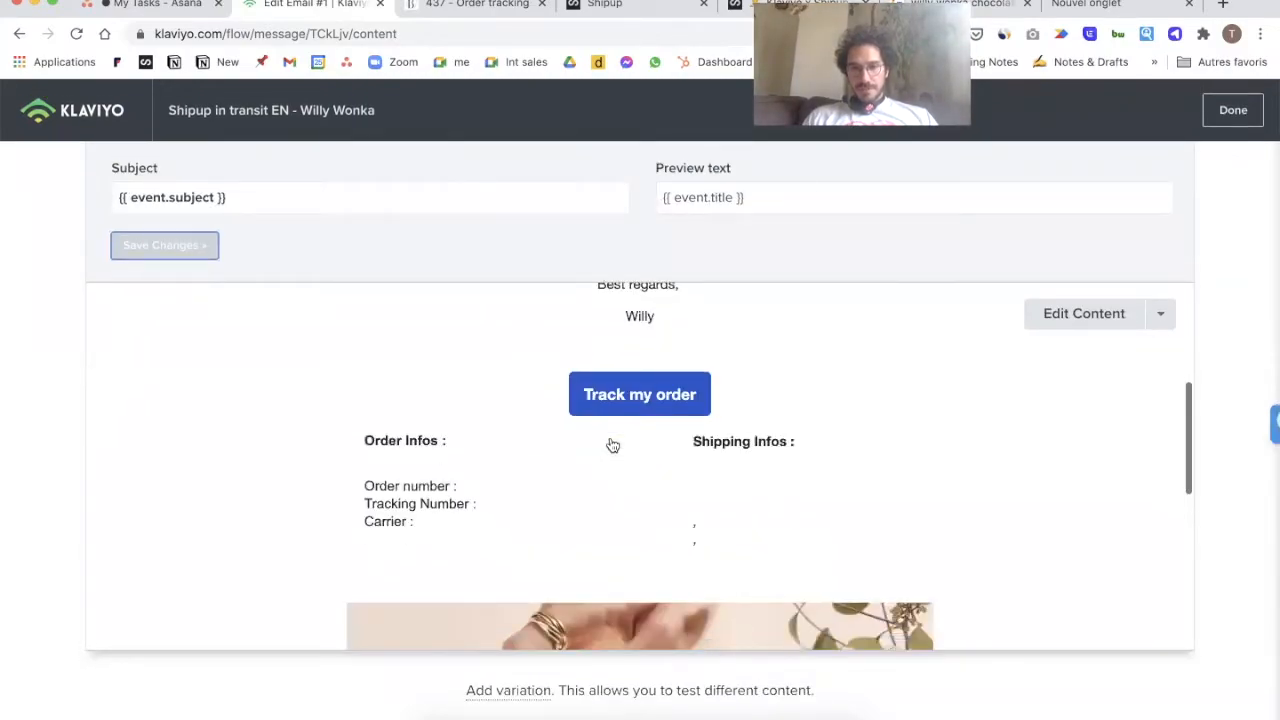
scroll(613, 445, "up", 10)
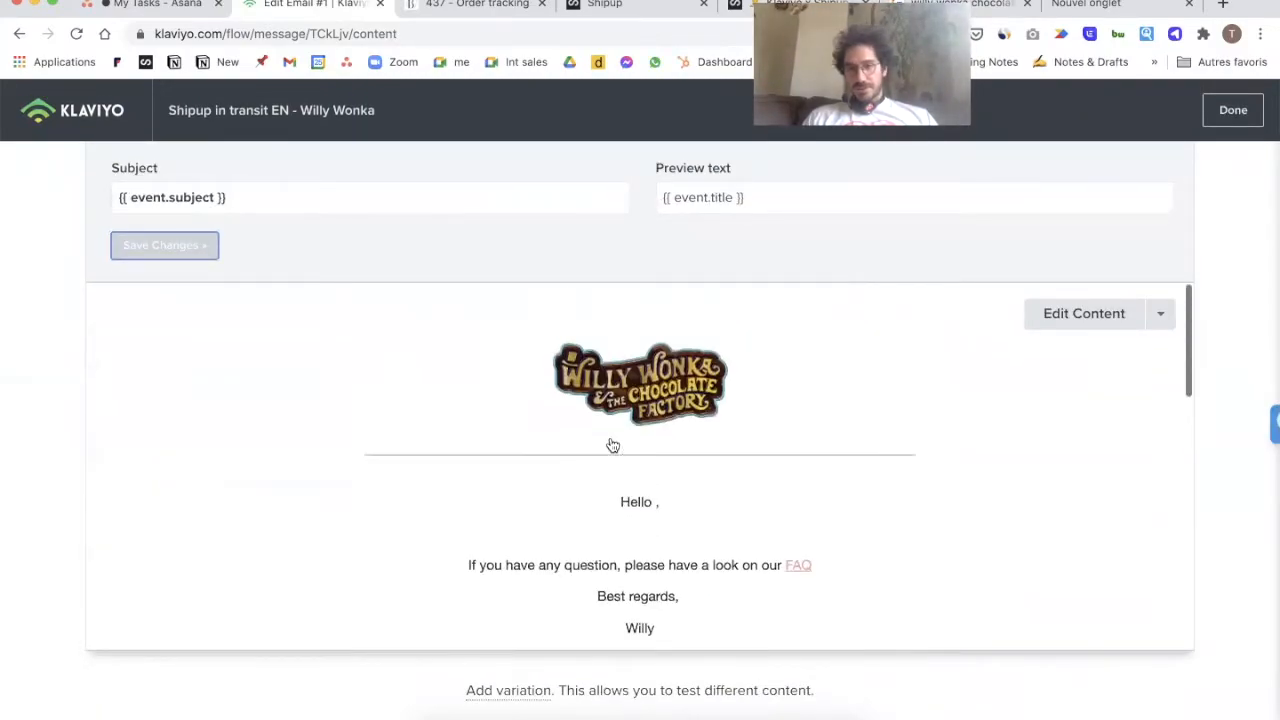
scroll(735, 525, "up", 4)
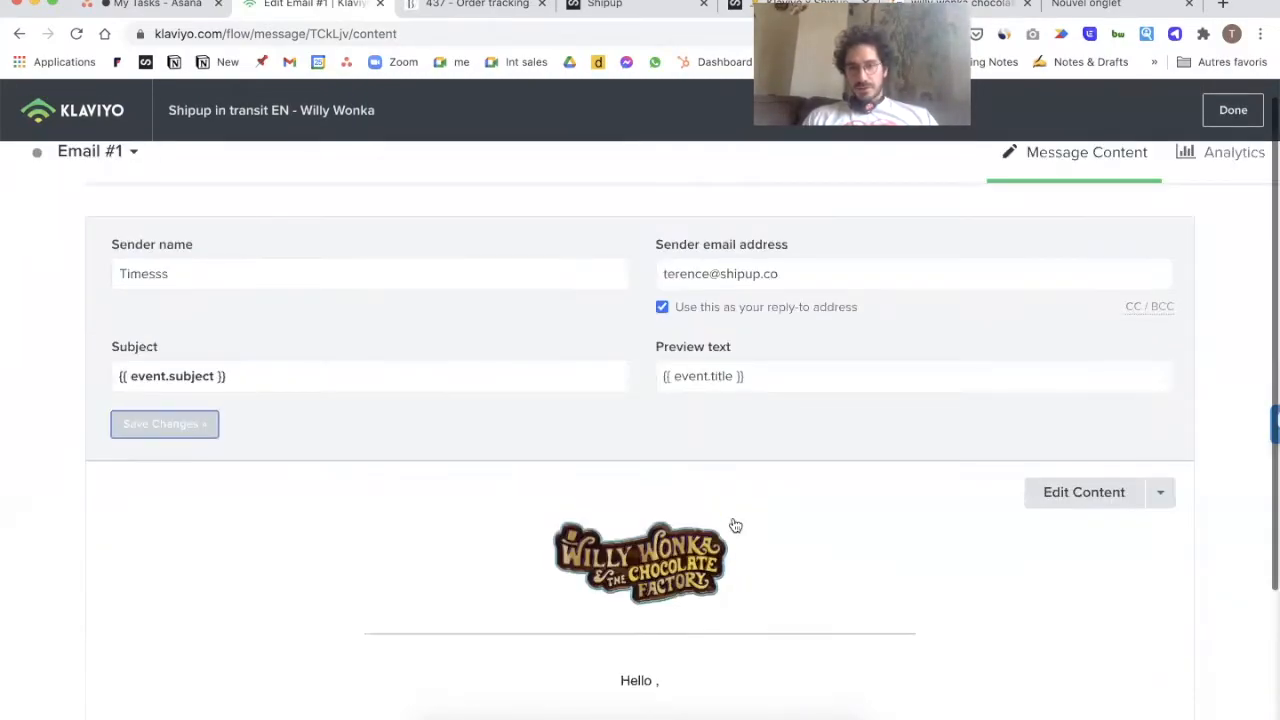
left_click(1168, 493)
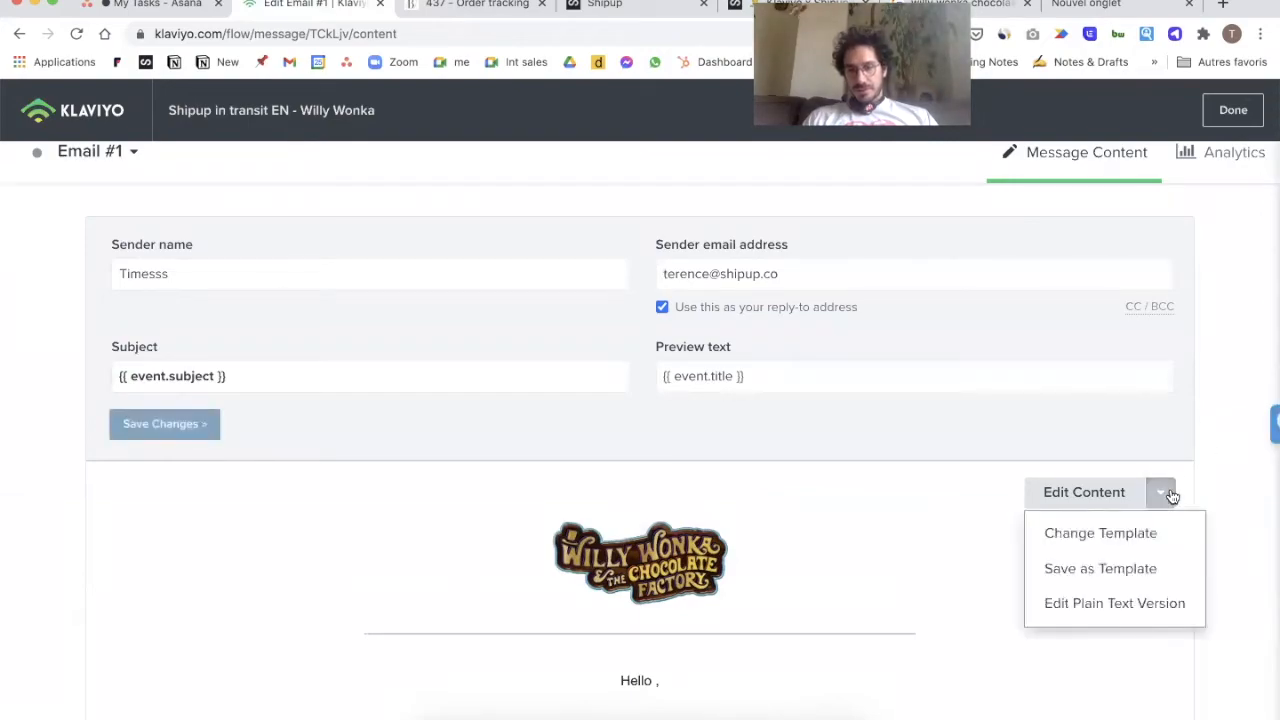
left_click(1096, 570)
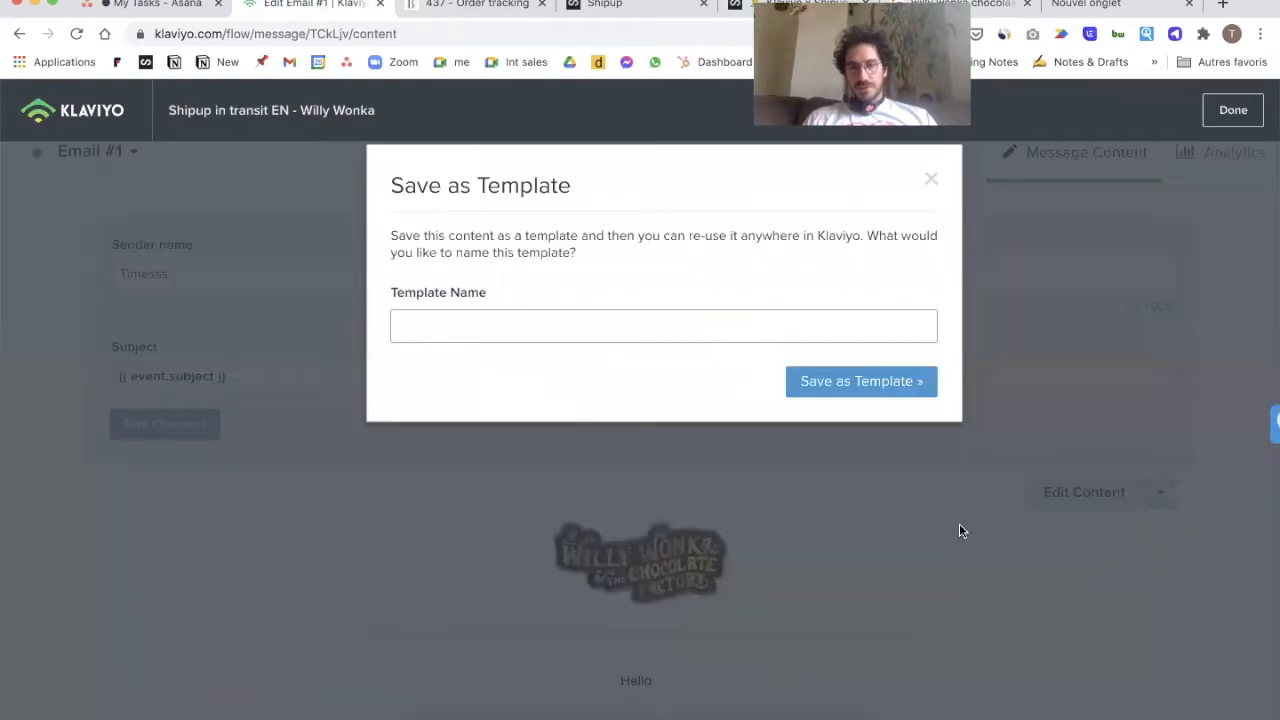
left_click(568, 320)
type("Willy WOn")
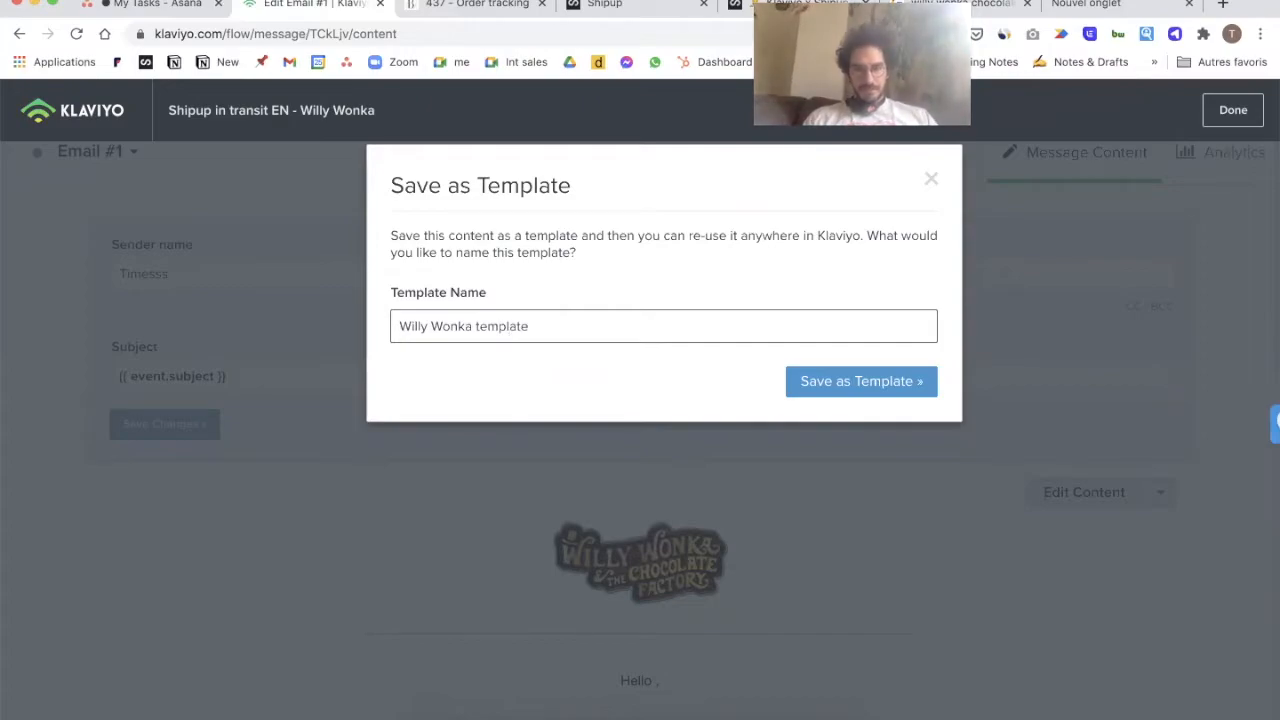
left_click(903, 382)
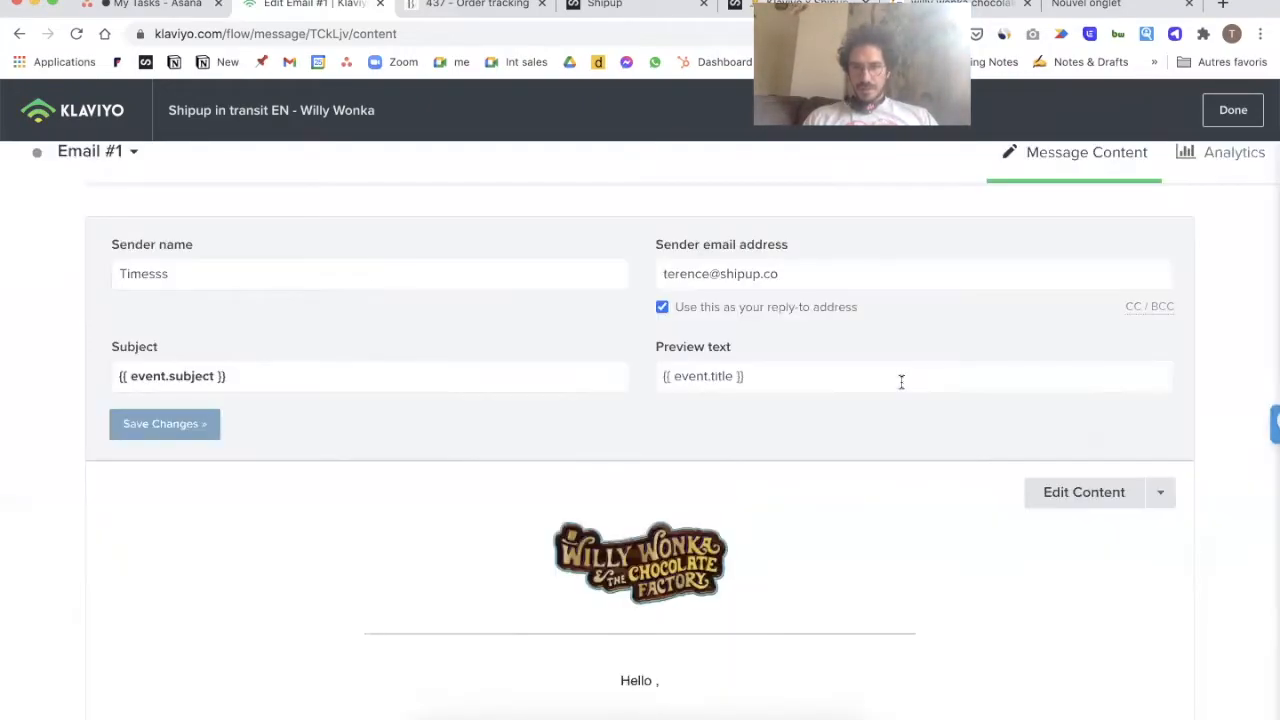
Step: Return to the flow and review the trigger filters of the shipup_event trigger
left_click(1233, 111)
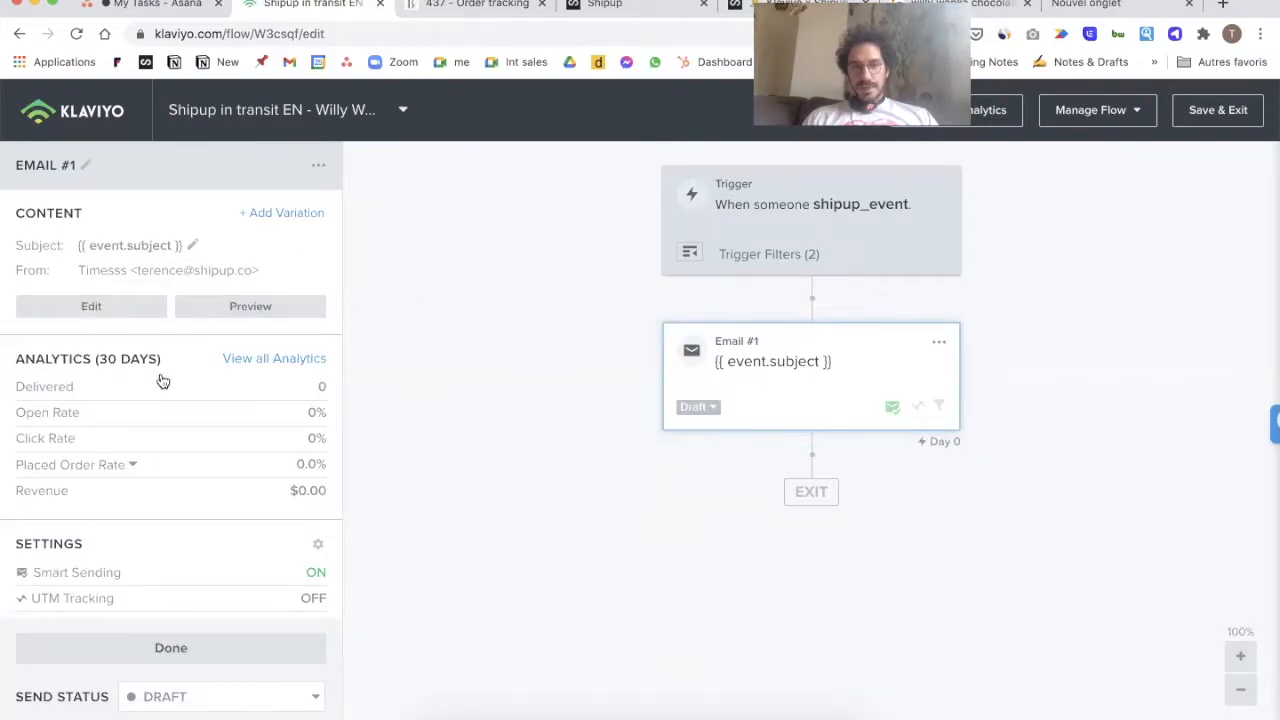
left_click(749, 224)
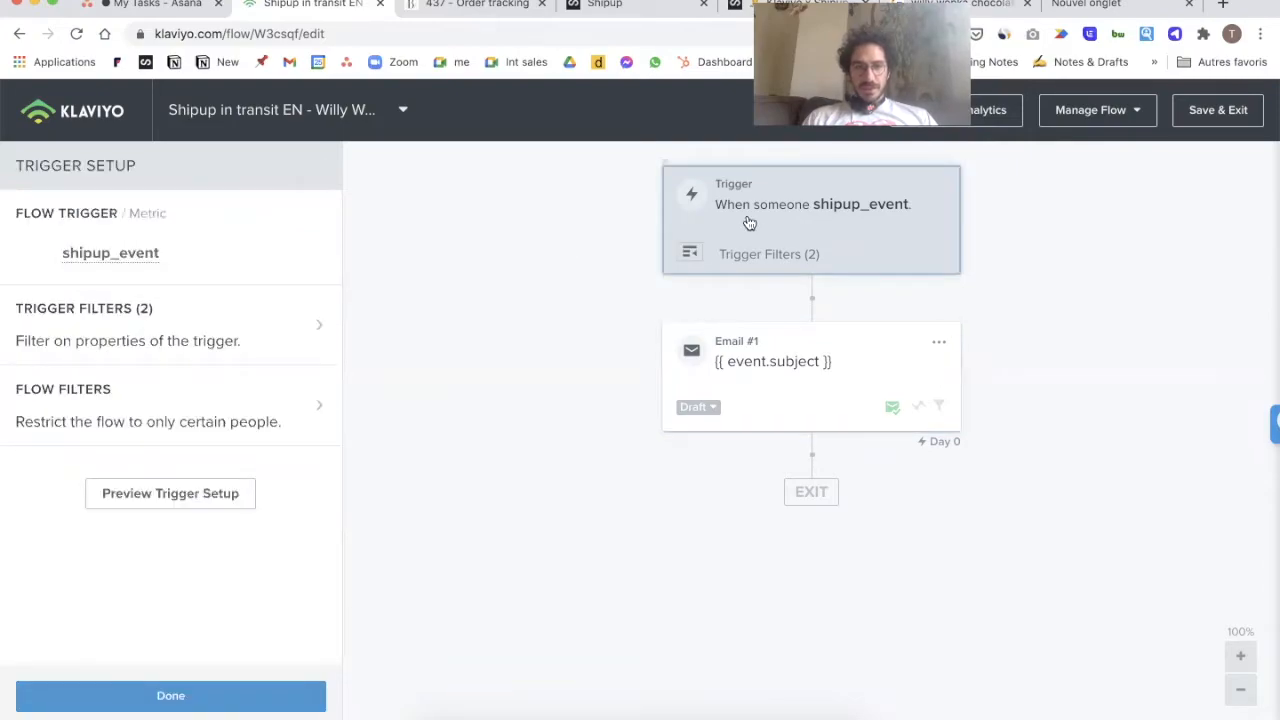
left_click(316, 328)
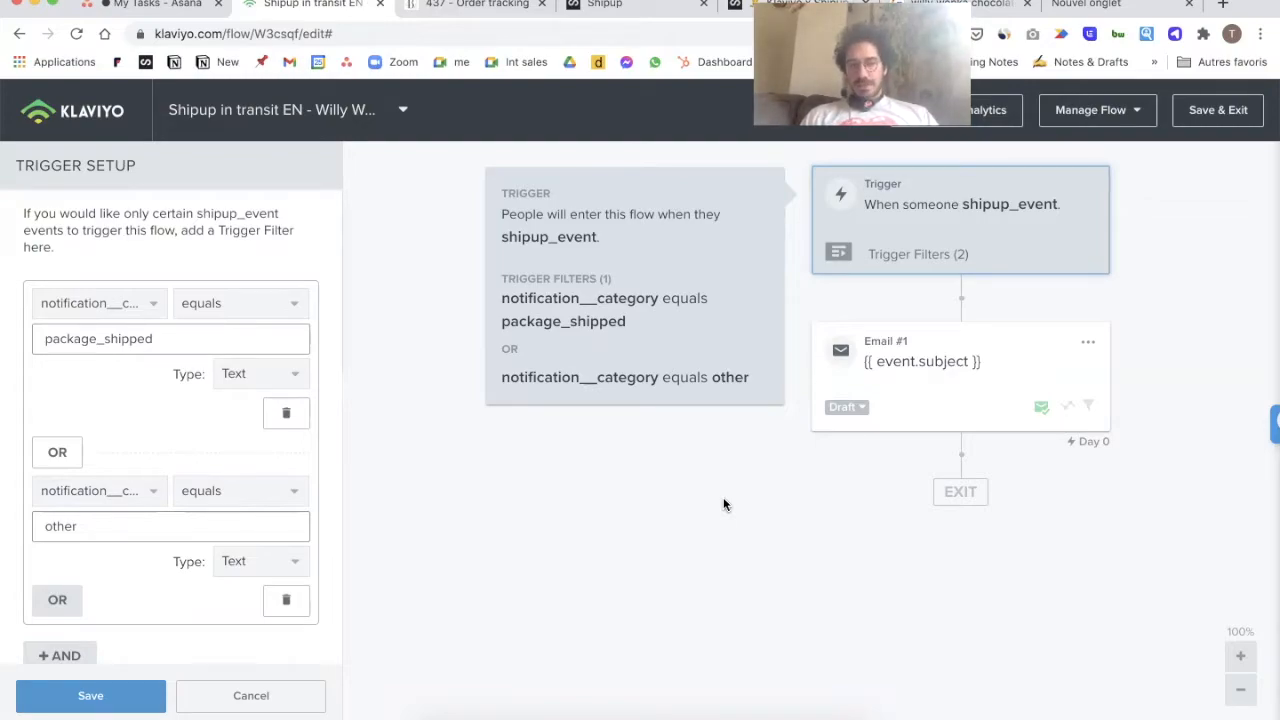
Step: Save and exit the flow, and search the flows list for "willy"
left_click(1218, 112)
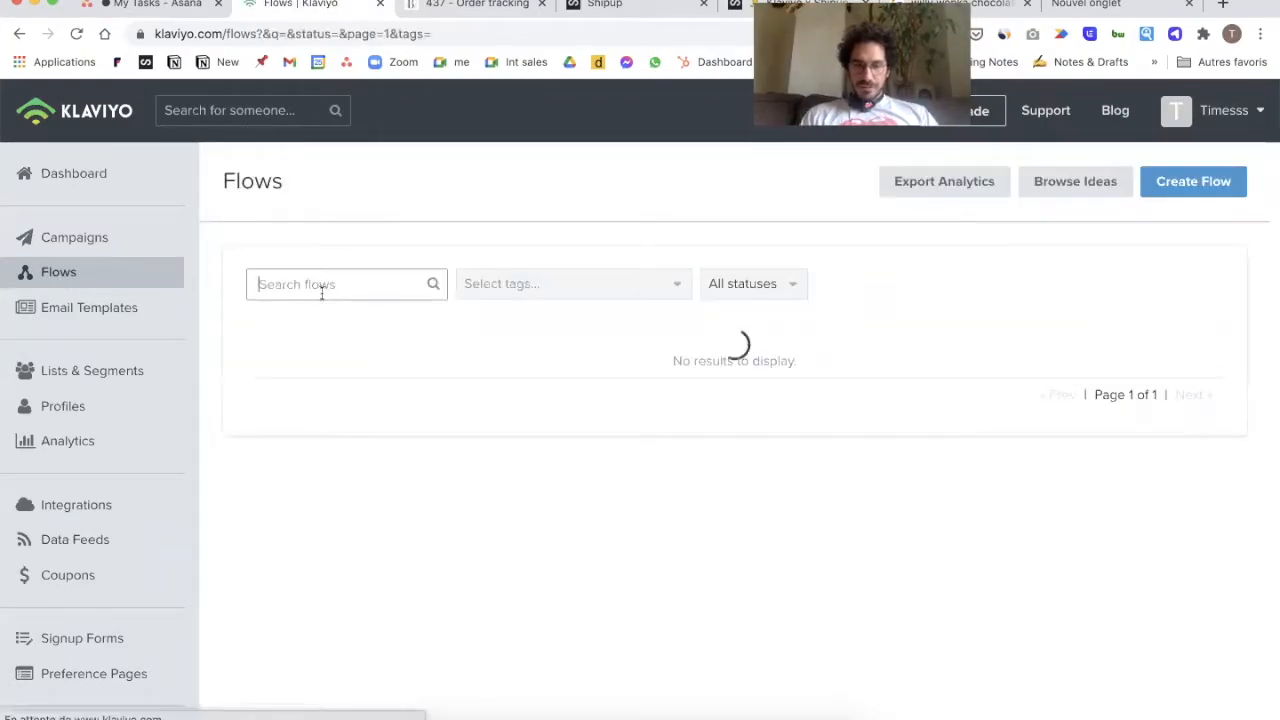
type("willy")
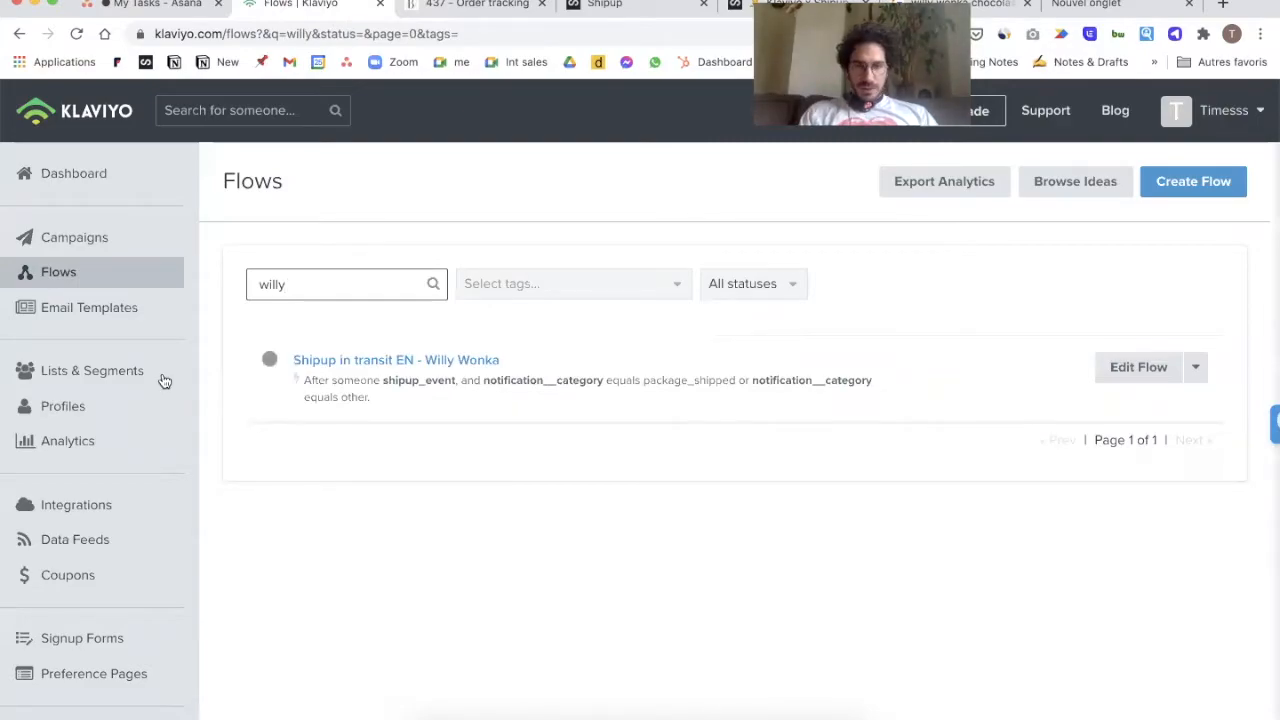
Step: Clone the "Shipup in transit EN - Willy Wonka" flow as "Shipup incident EN - Willy Wonka", keeping the shipup_event trigger
left_click(1197, 369)
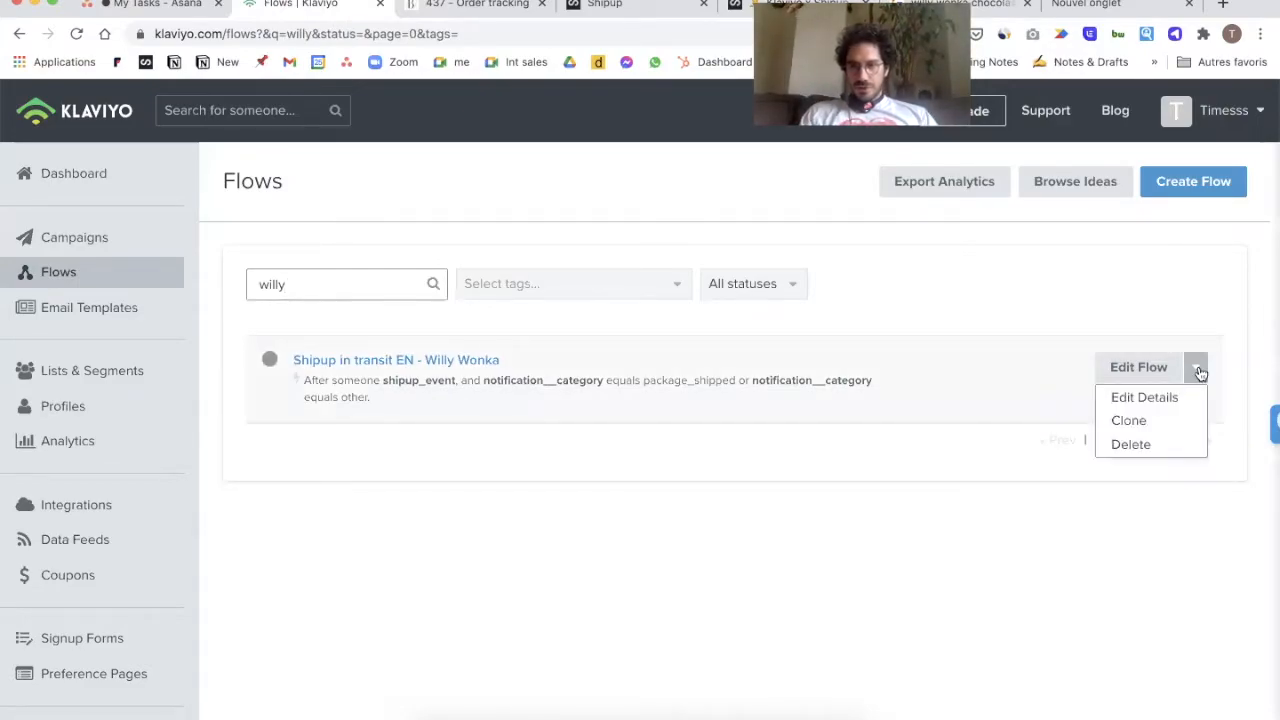
left_click(1130, 421)
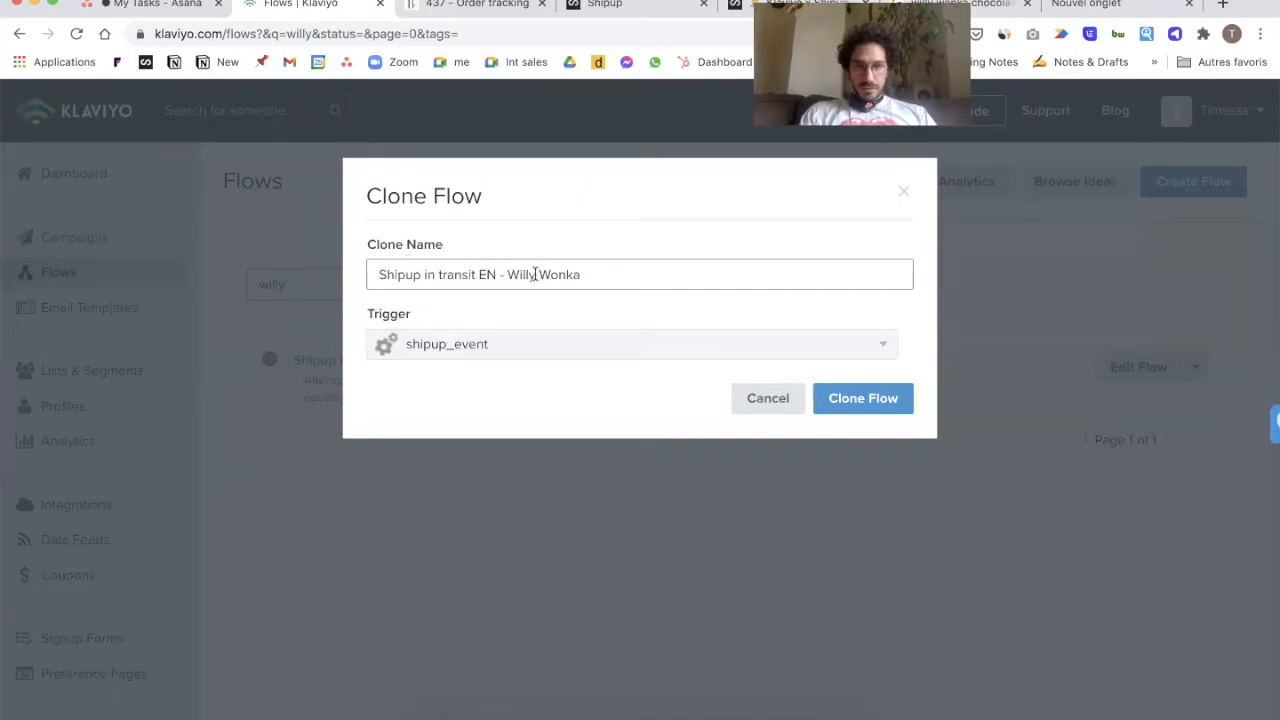
left_click(428, 274)
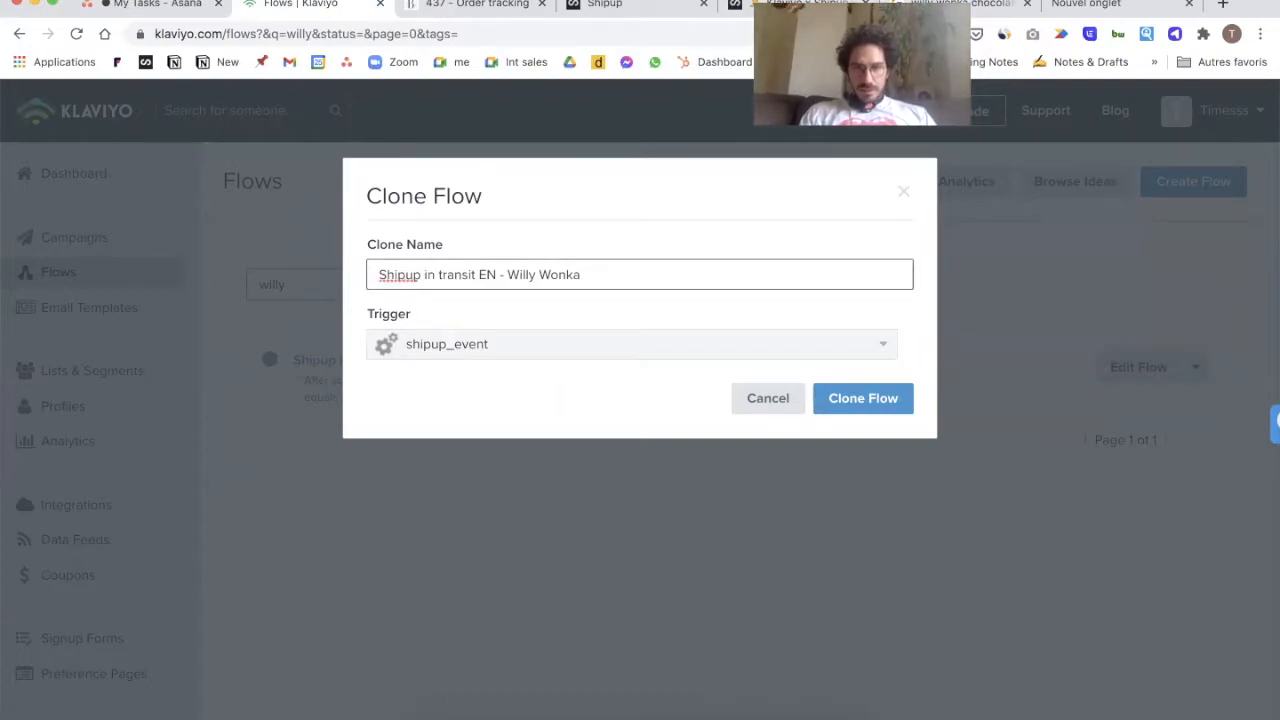
left_click_drag(424, 274, 476, 274)
type("incid")
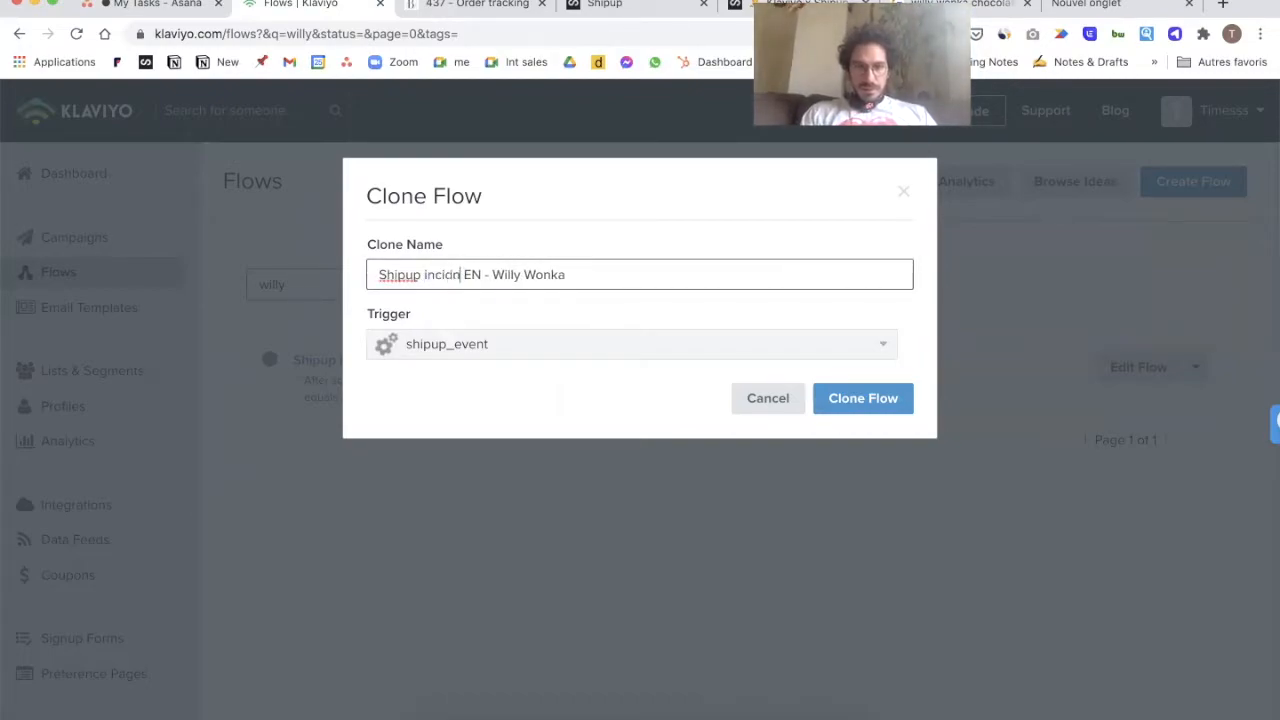
type("ent")
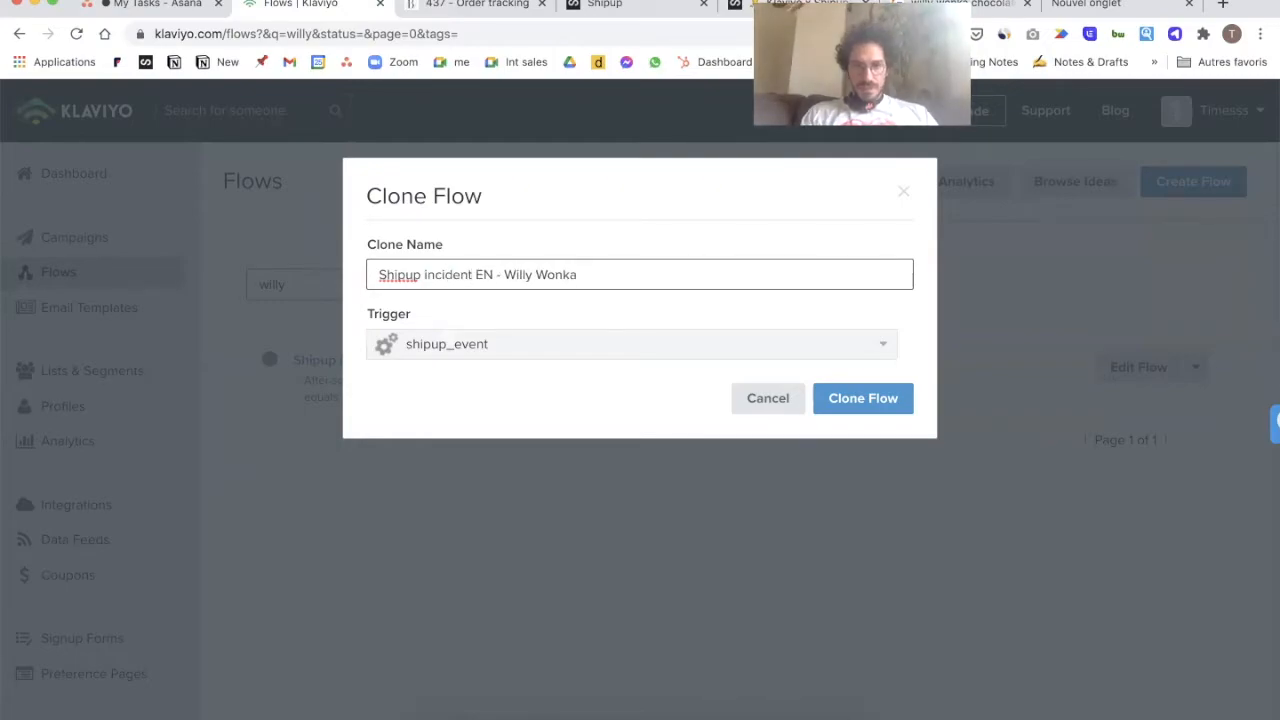
left_click(870, 399)
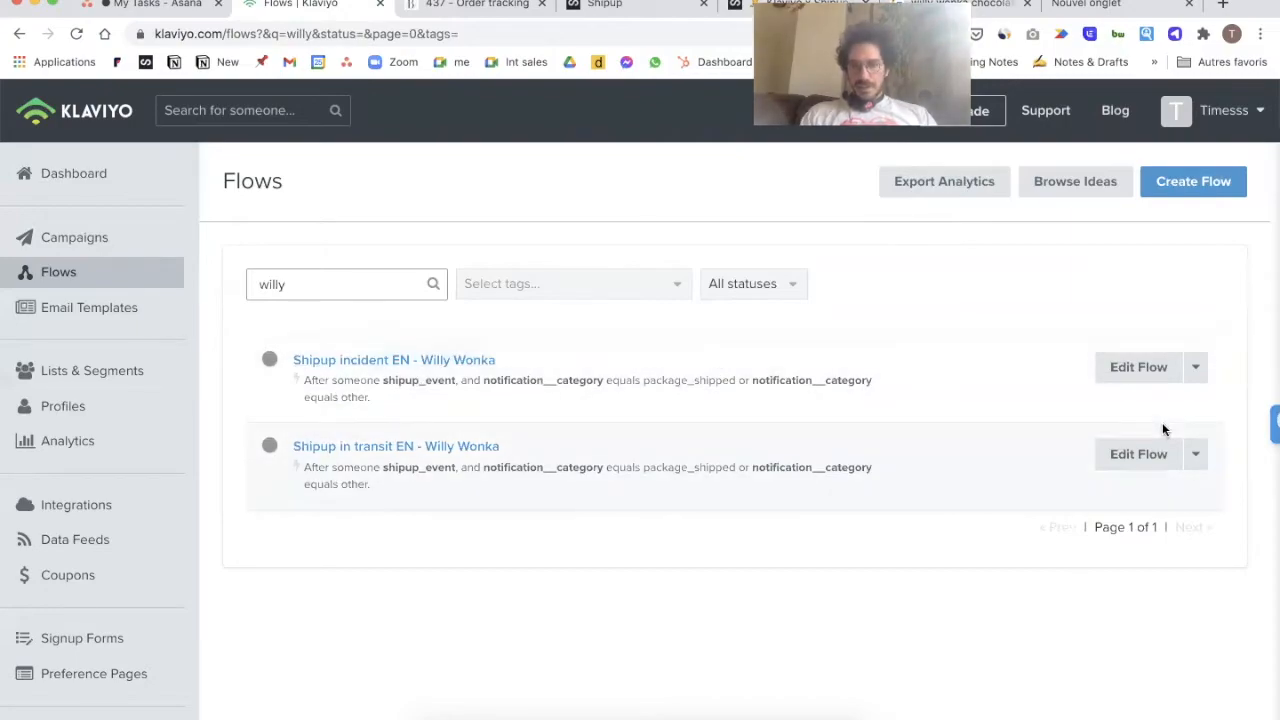
Step: Clone the in transit flow again under the name "Shipup delivered EN - Willy Wonka"
left_click(1195, 455)
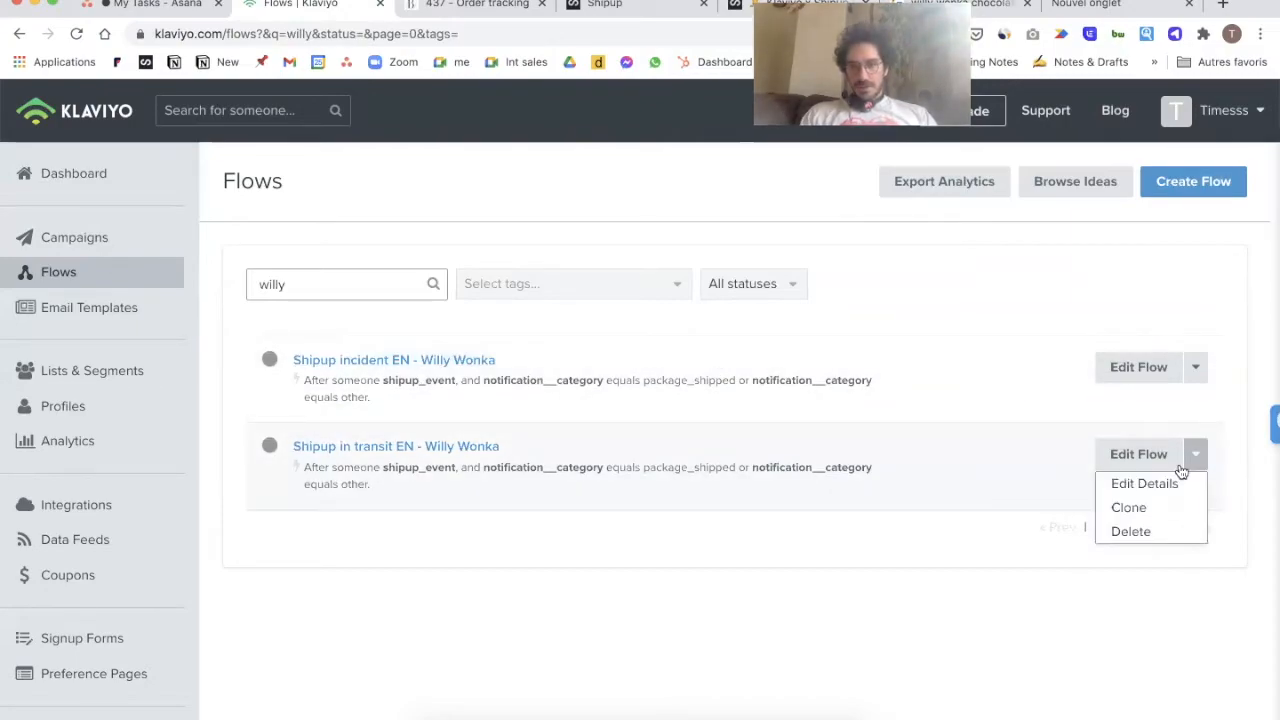
left_click(1143, 509)
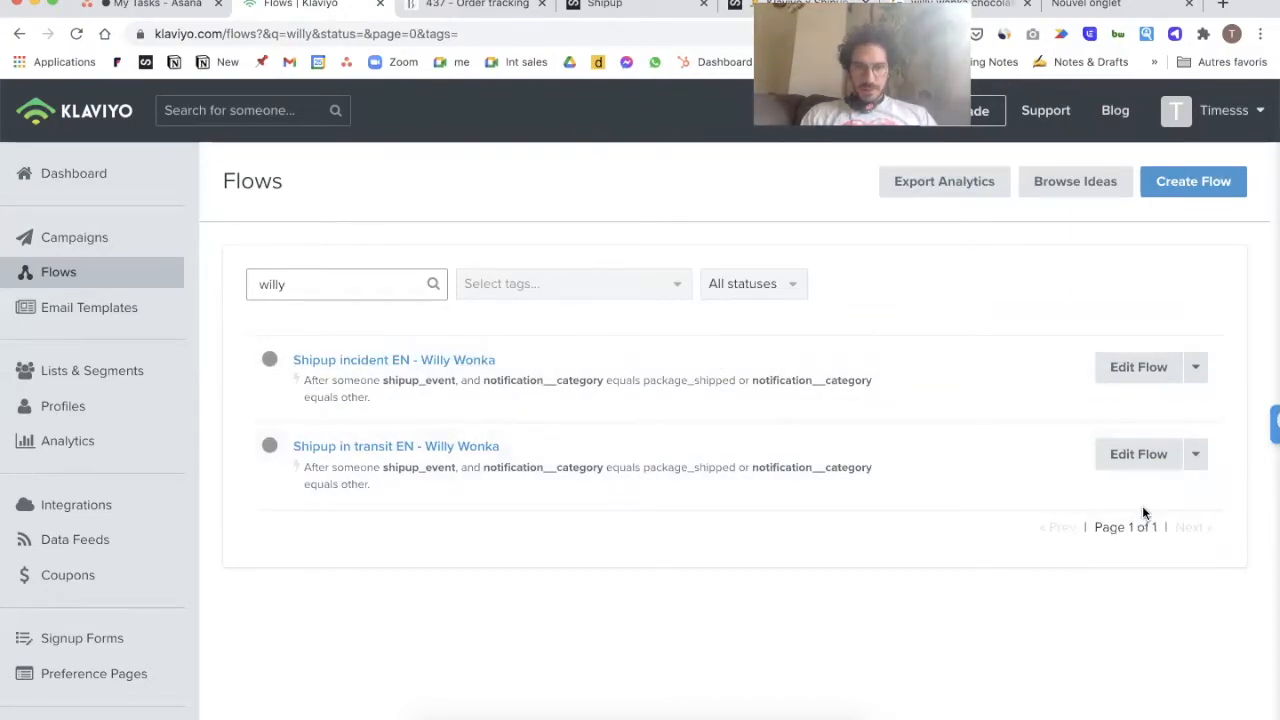
left_click(487, 277)
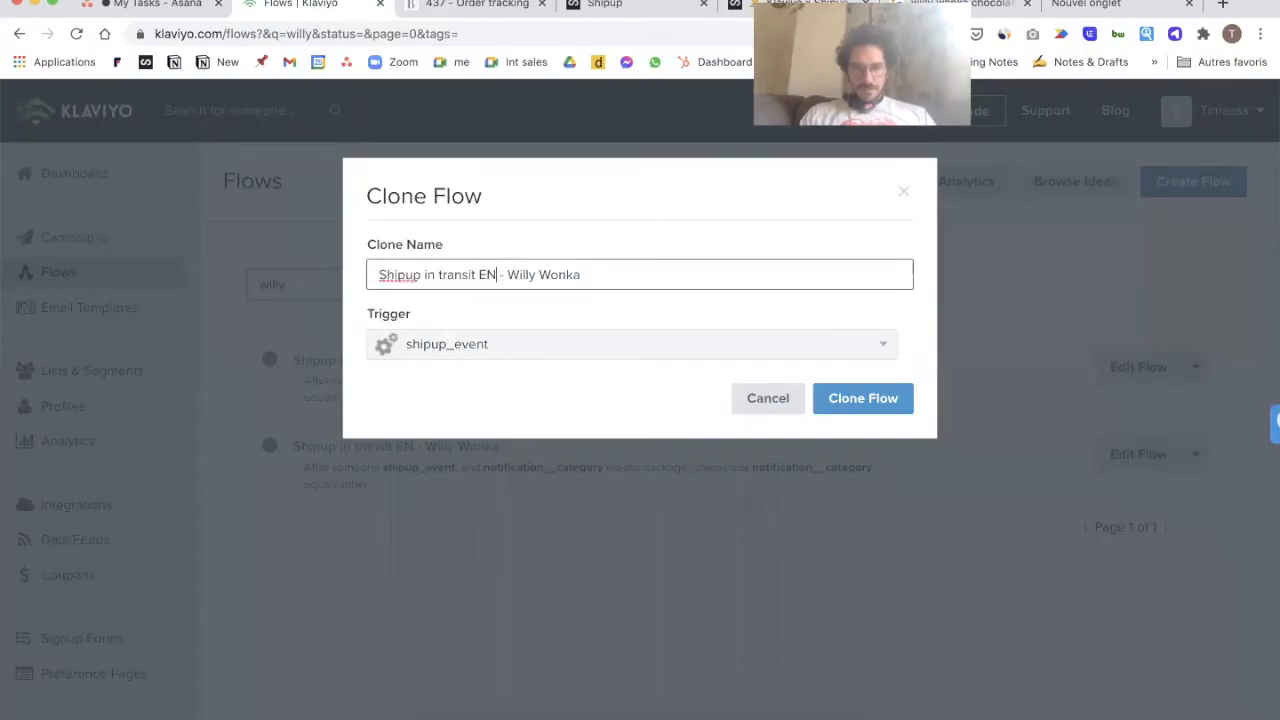
key("shift+alt+Left")
key("shift+alt+Left")
type("deliverd")
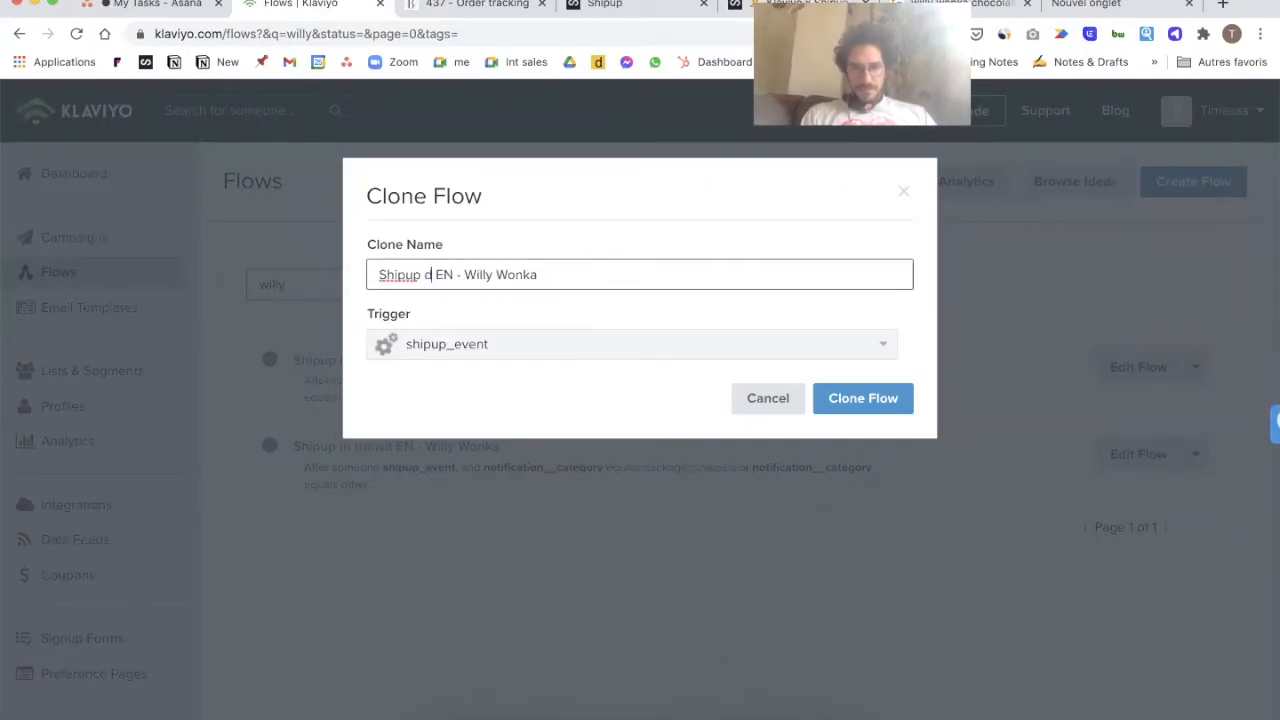
key("BackSpace")
type("ed")
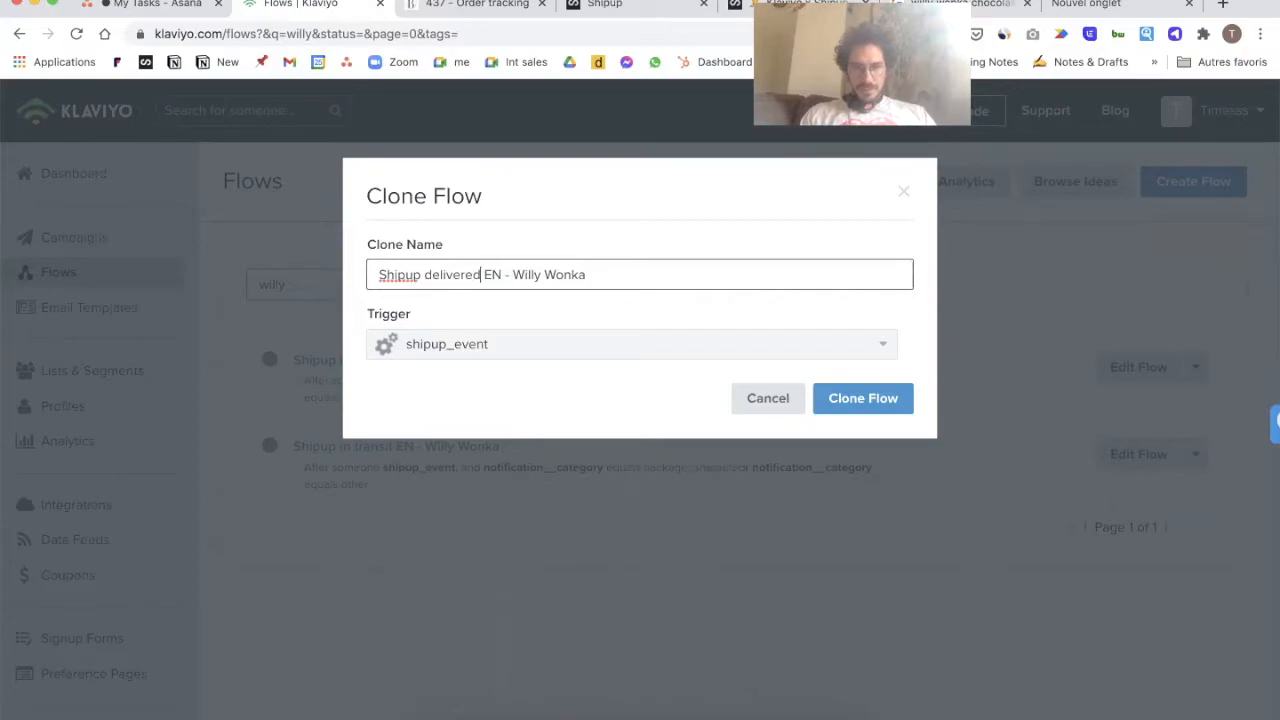
left_click(872, 400)
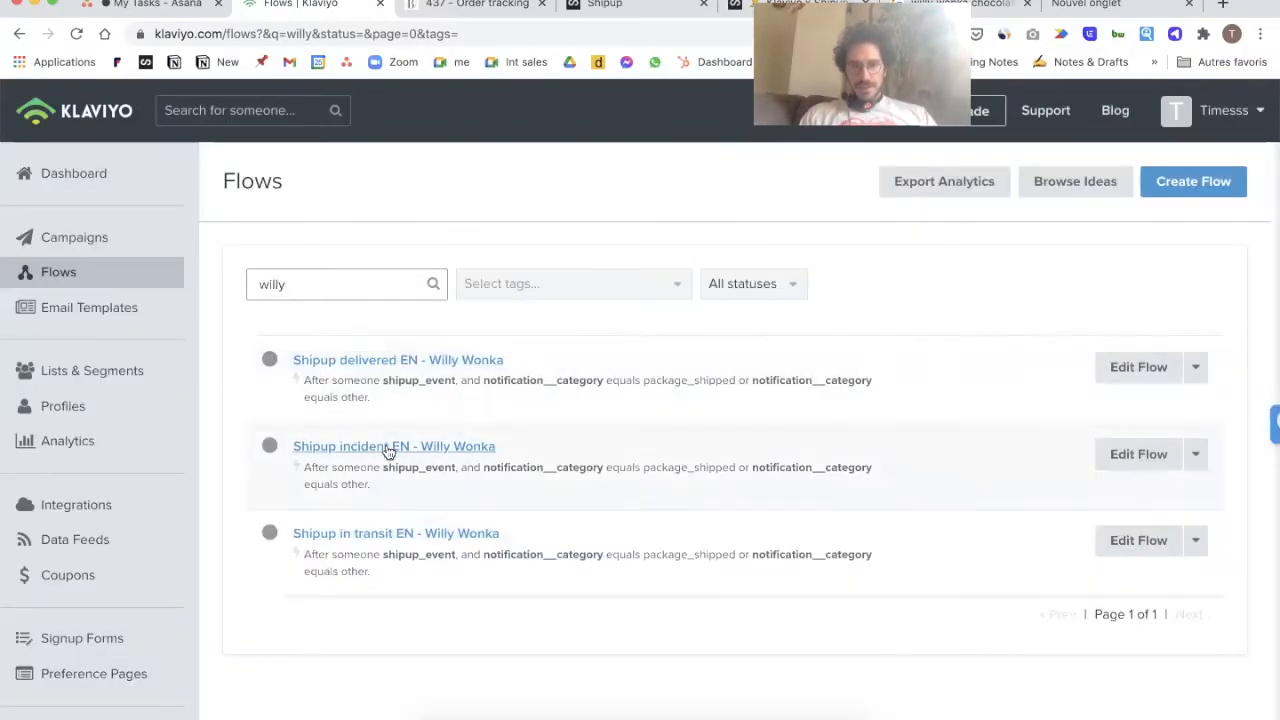
Step: In the incident flow's trigger filters, set the two notification__category values to failed_delivery_attempt and other_incidents
left_click(1150, 463)
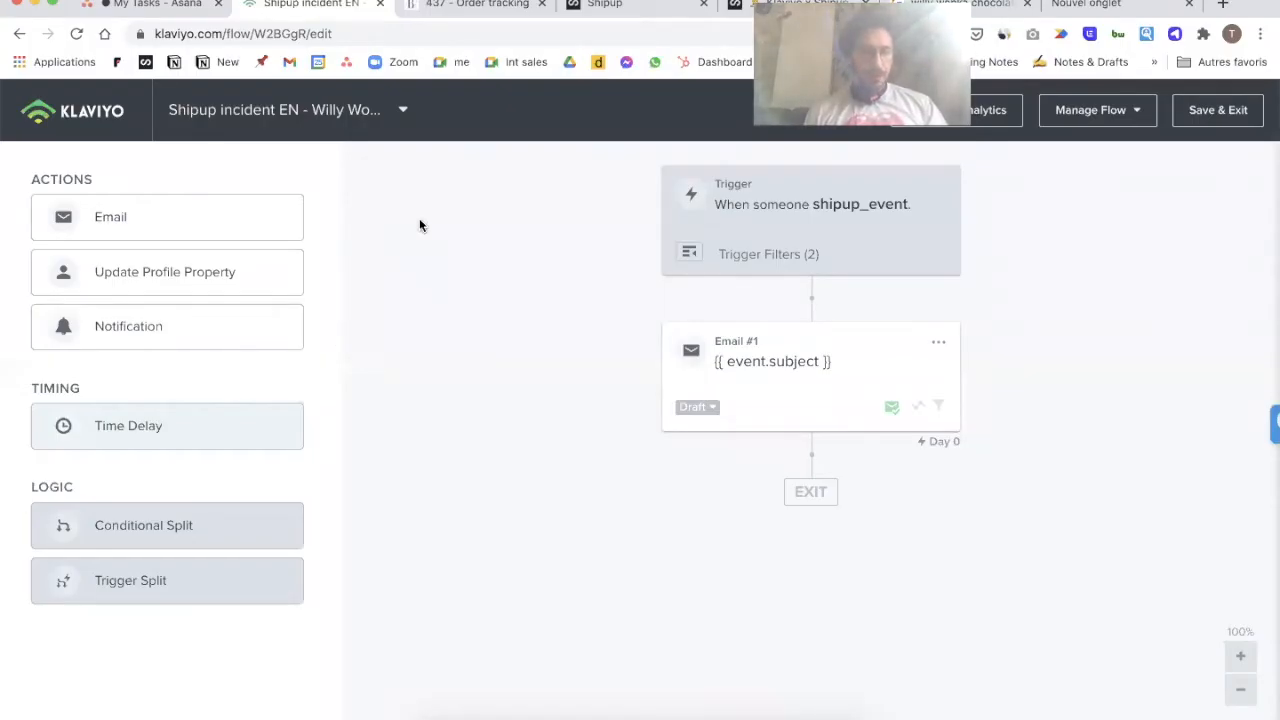
left_click(877, 243)
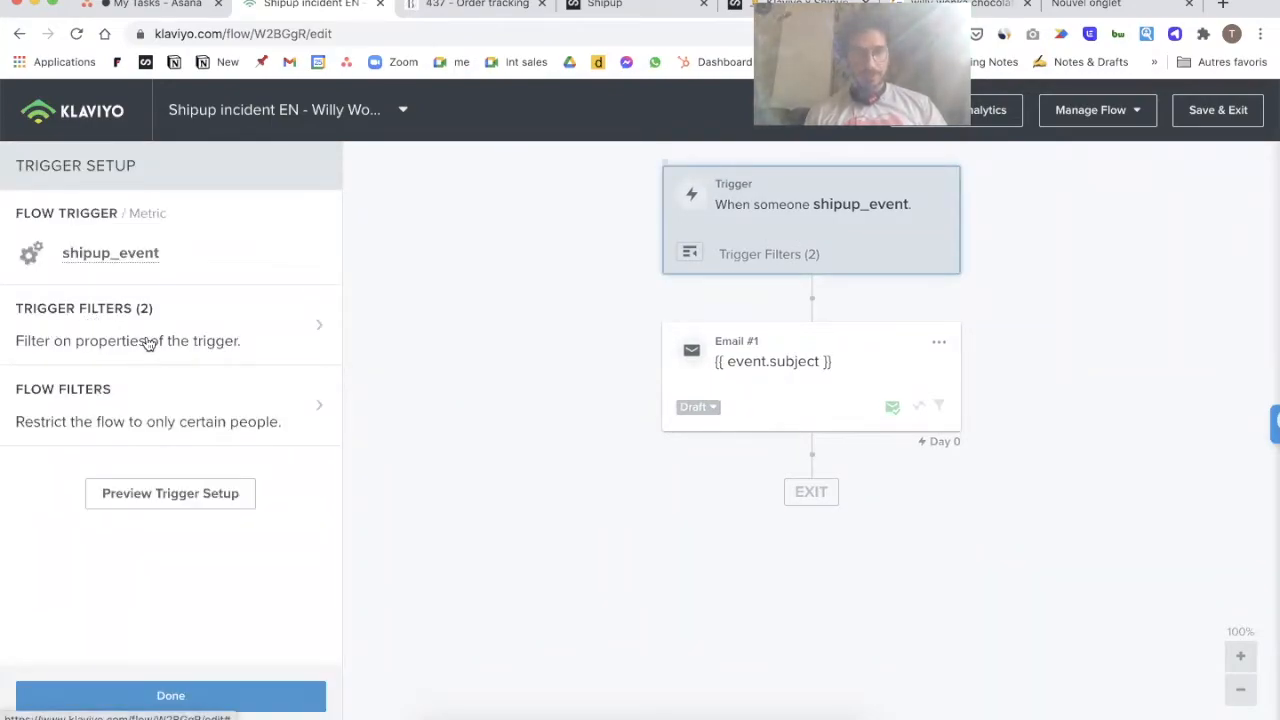
left_click(327, 352)
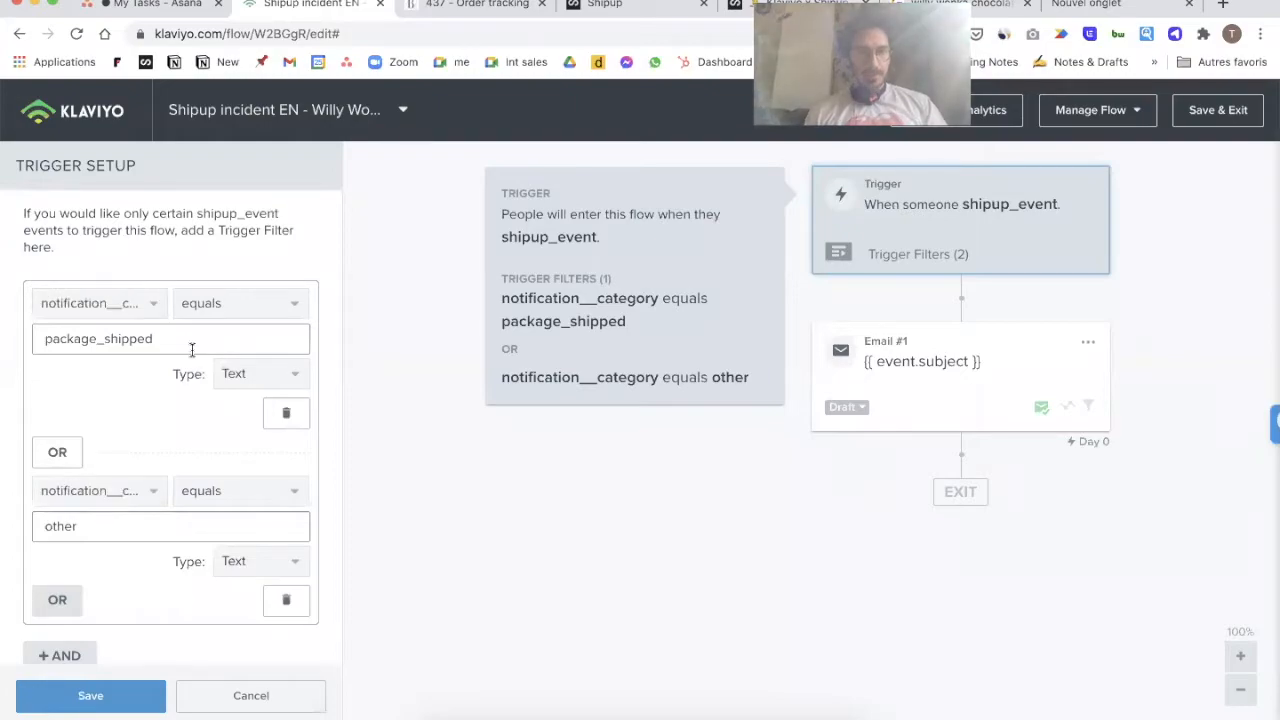
left_click(192, 349)
double_click(192, 349)
key("BackSpace")
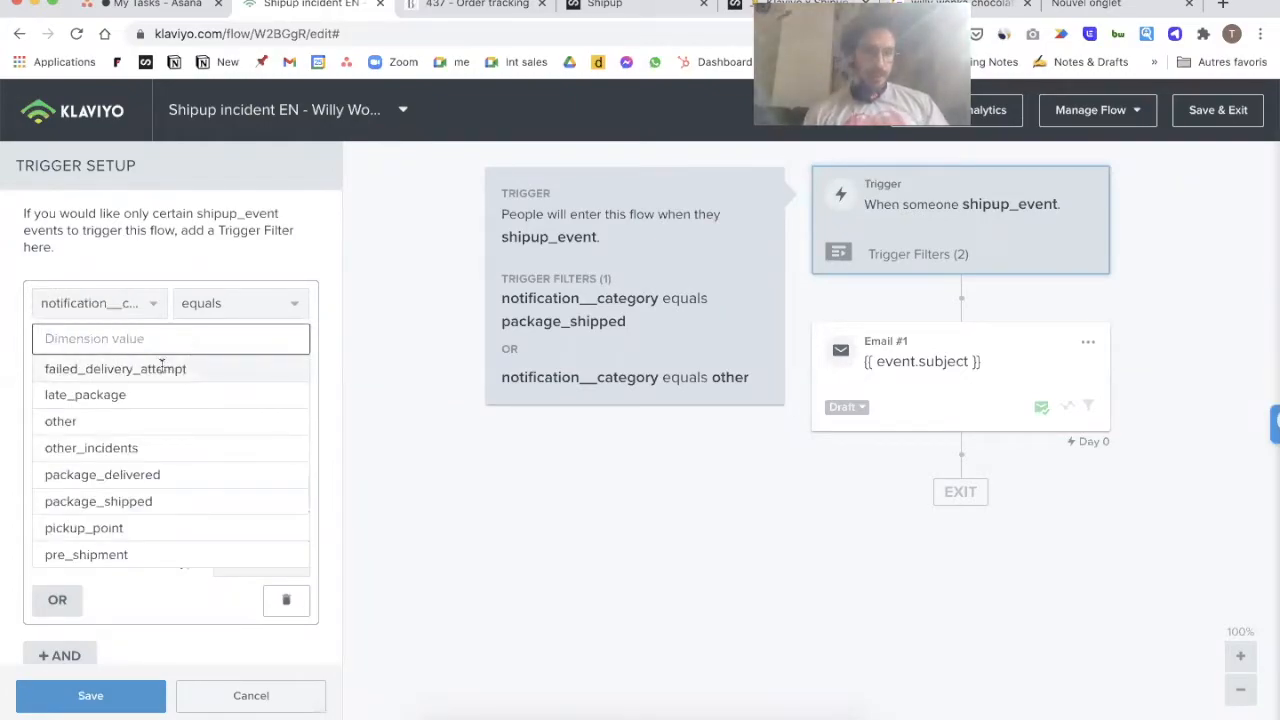
left_click(161, 368)
left_click(140, 515)
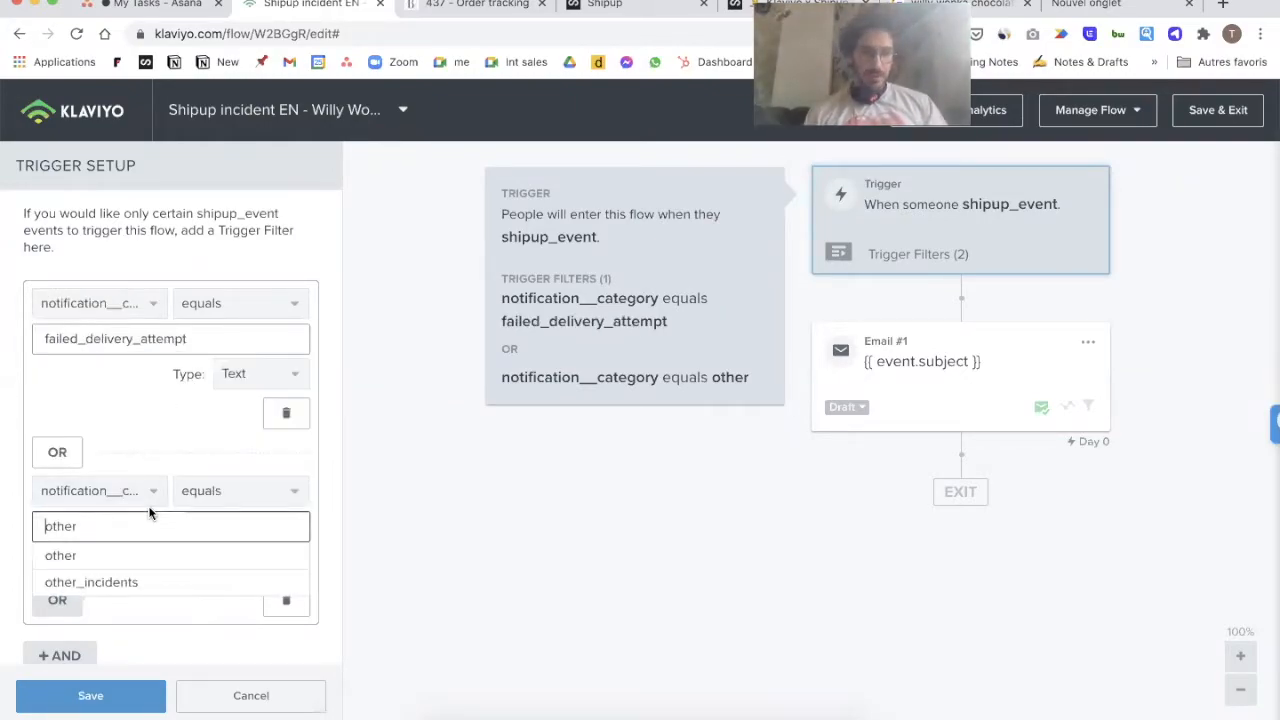
left_click(94, 581)
Step: Add an OR condition to the trigger filter: notification__category equals late_package
scroll(154, 404, "down", 2)
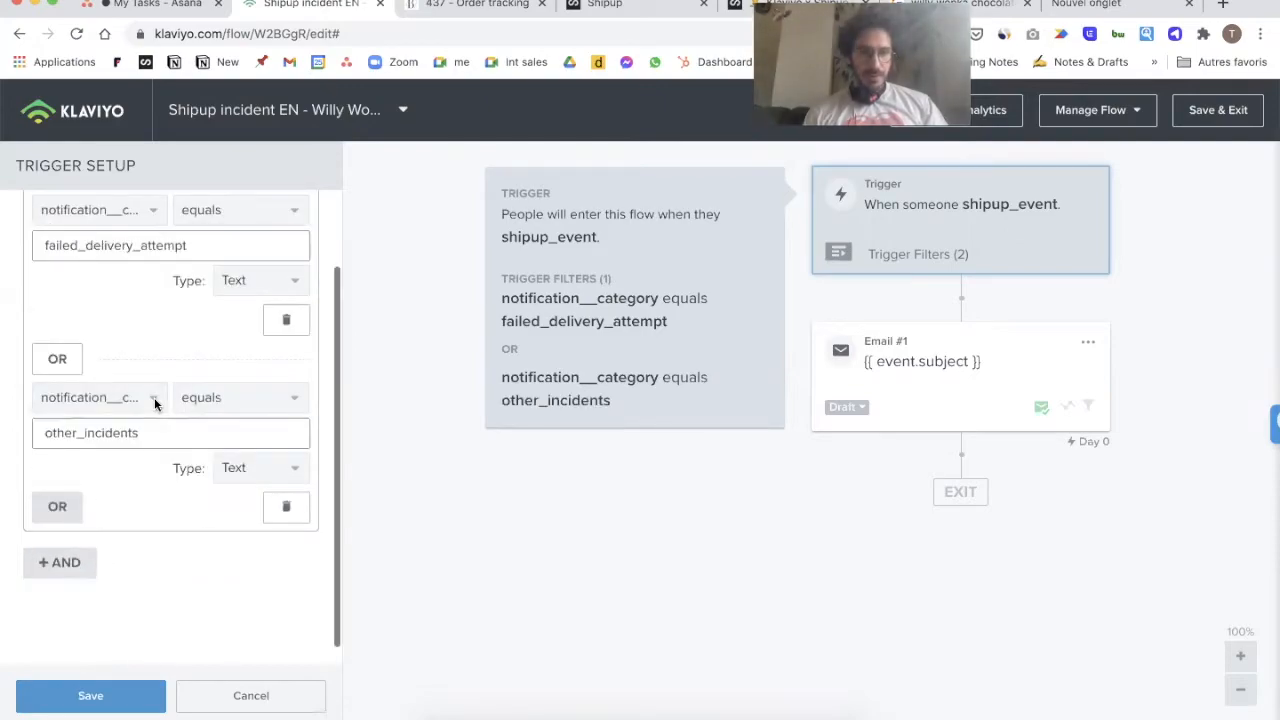
left_click(56, 510)
left_click(82, 620)
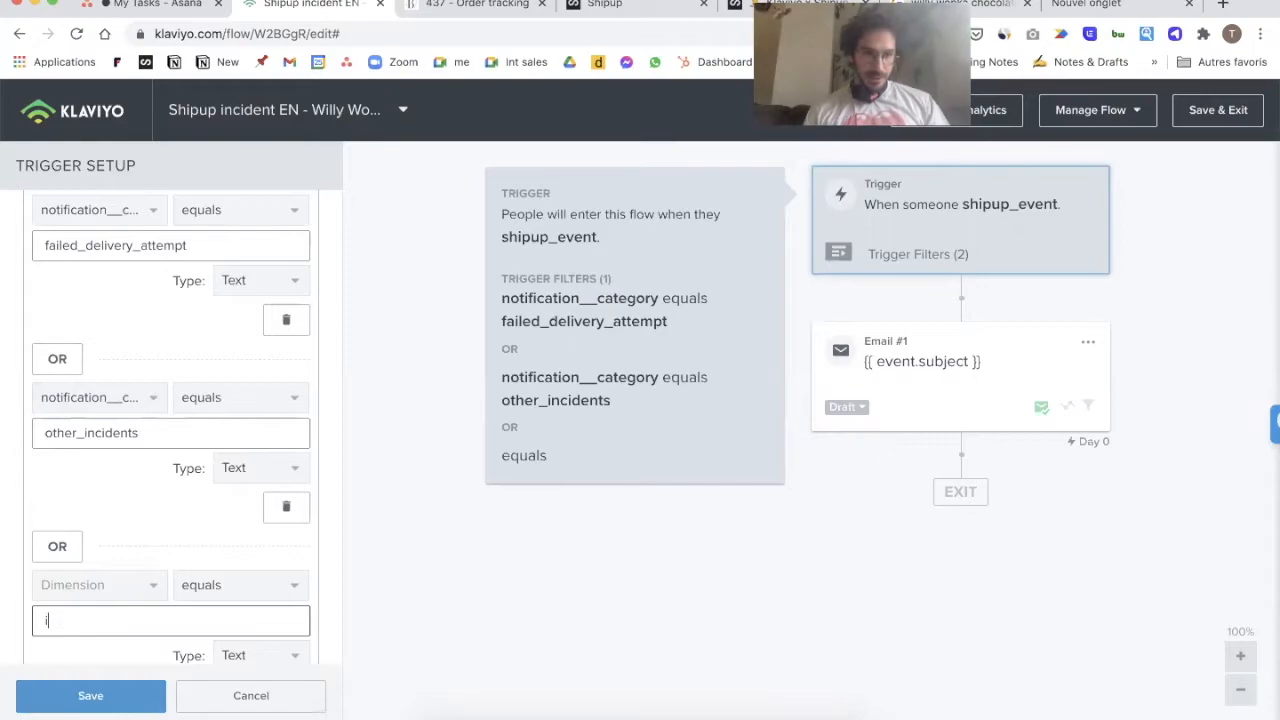
left_click(145, 590)
type("cate")
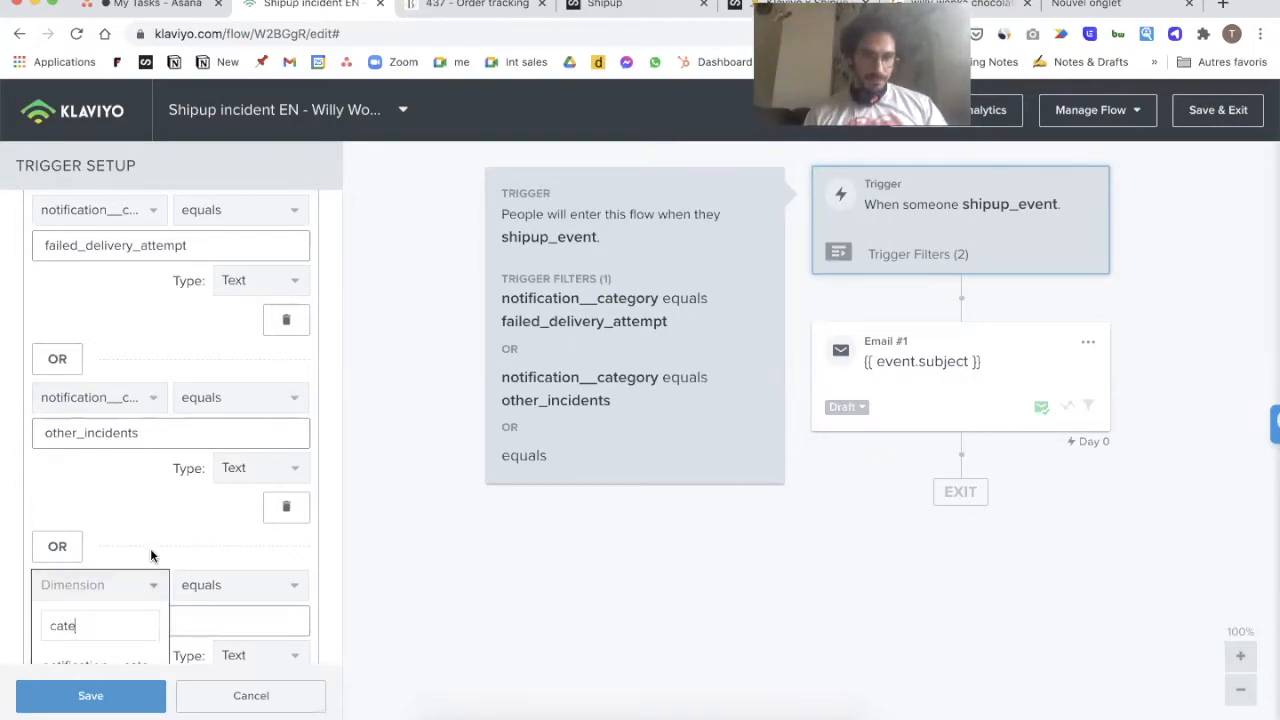
scroll(150, 548, "down", 2)
left_click(97, 475)
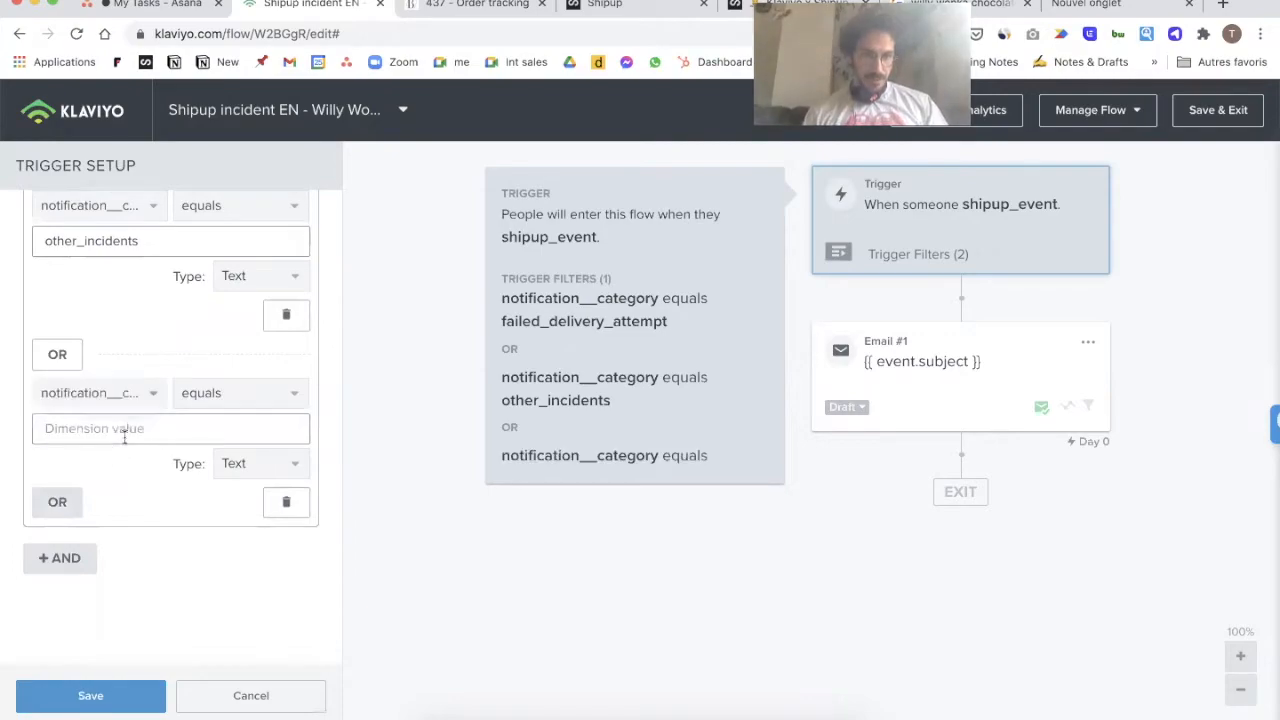
left_click(123, 429)
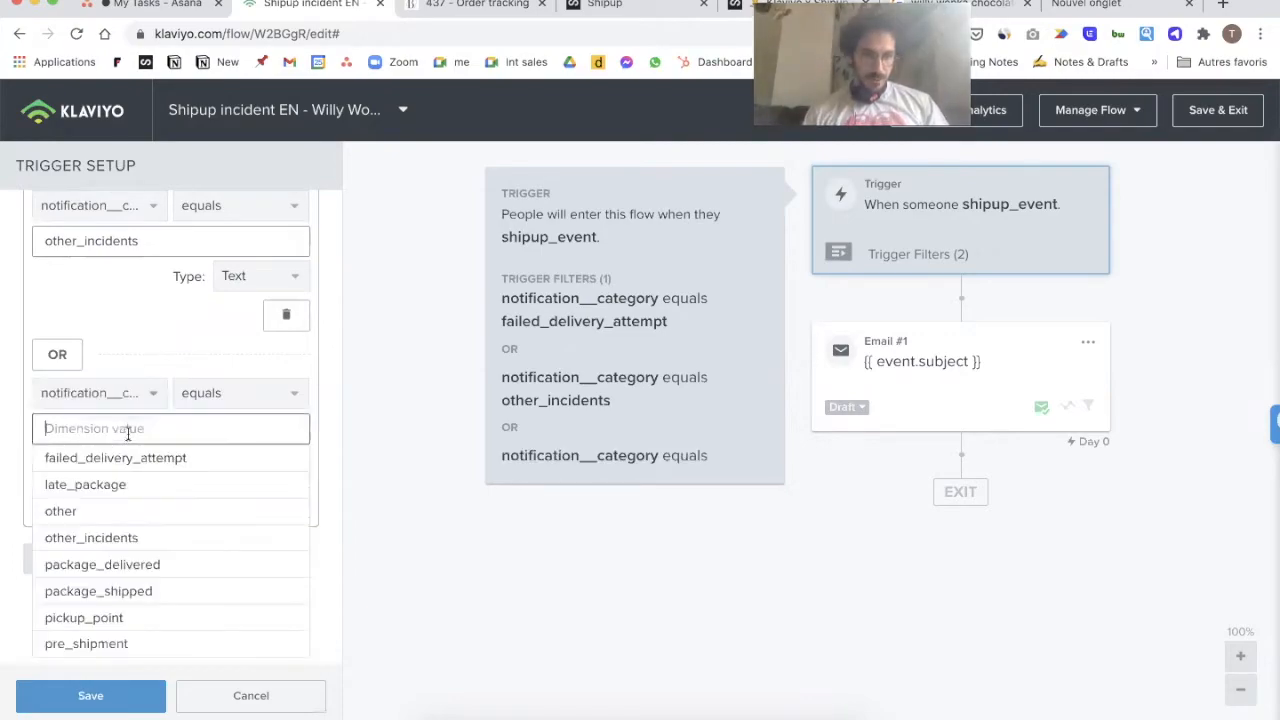
left_click(116, 484)
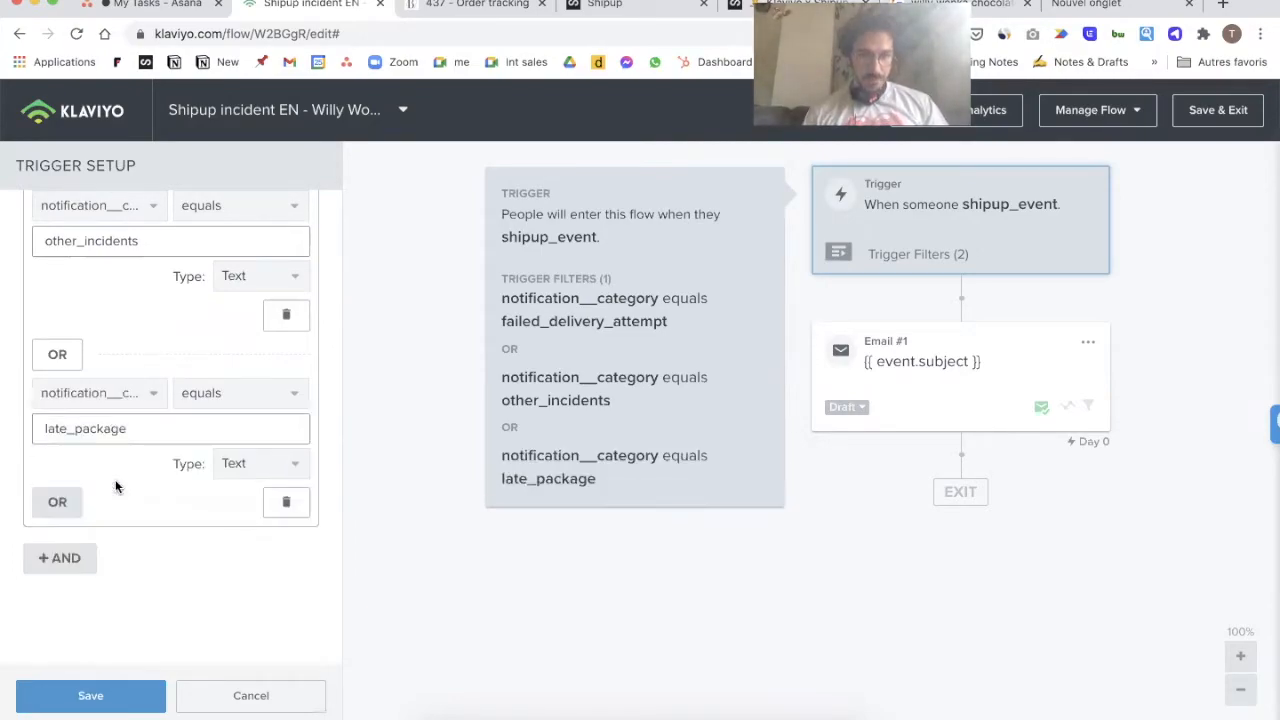
left_click(66, 497)
left_click(97, 583)
type("cate")
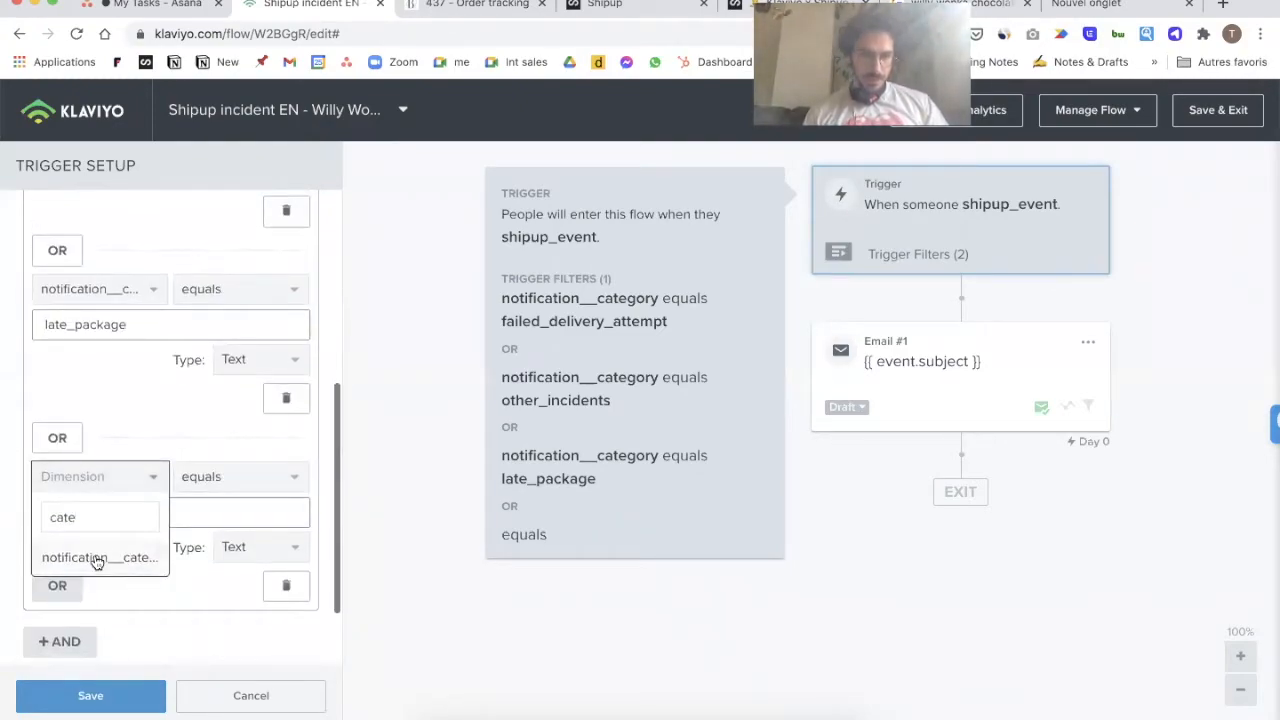
left_click(99, 558)
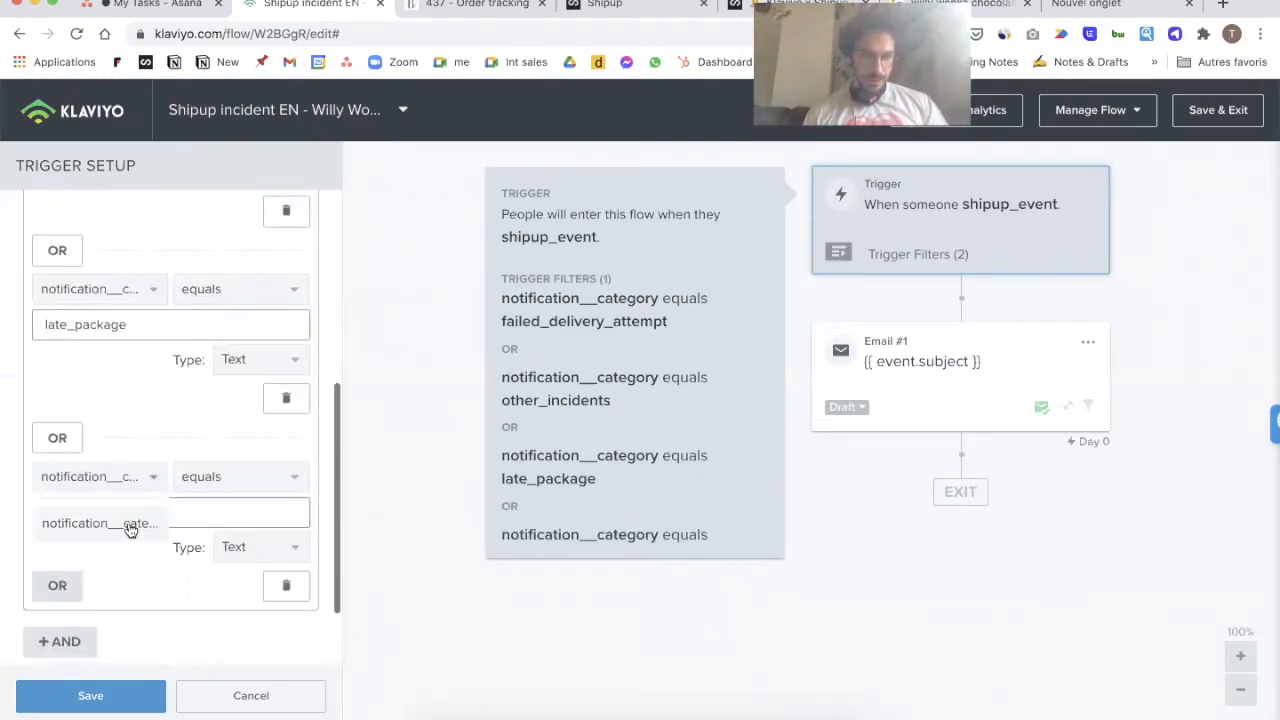
left_click(120, 514)
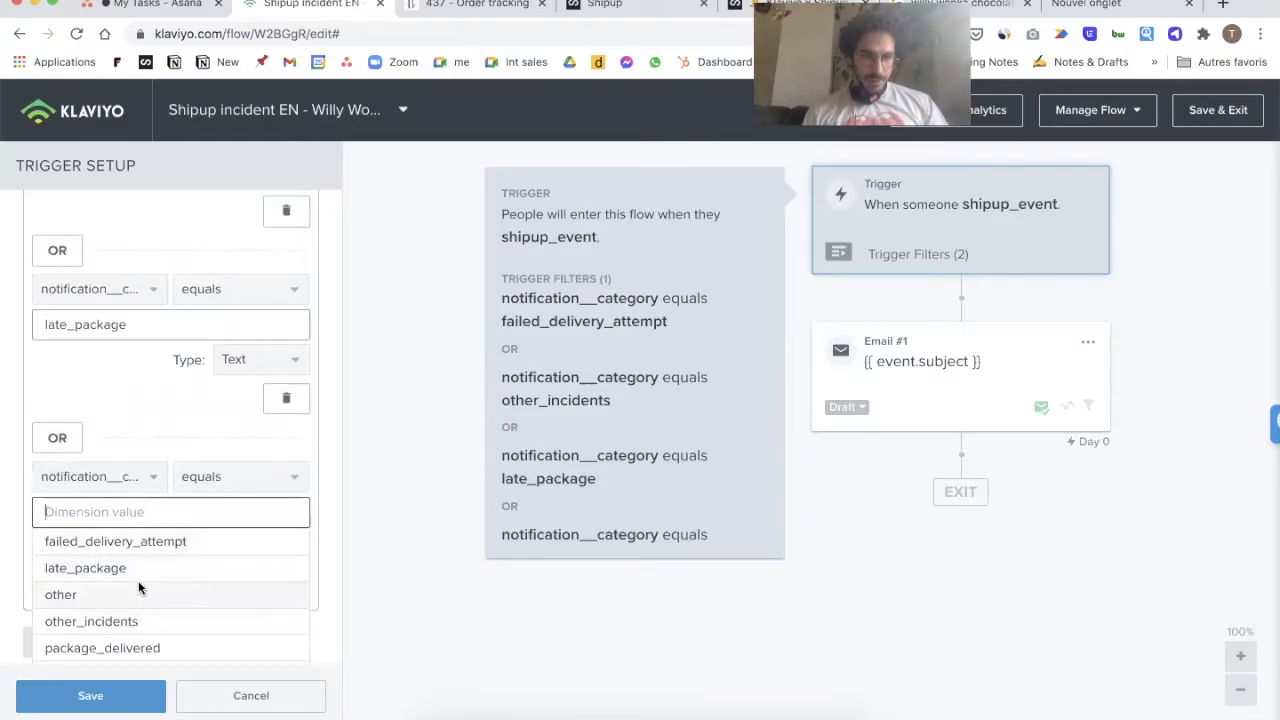
scroll(138, 580, "down", 1)
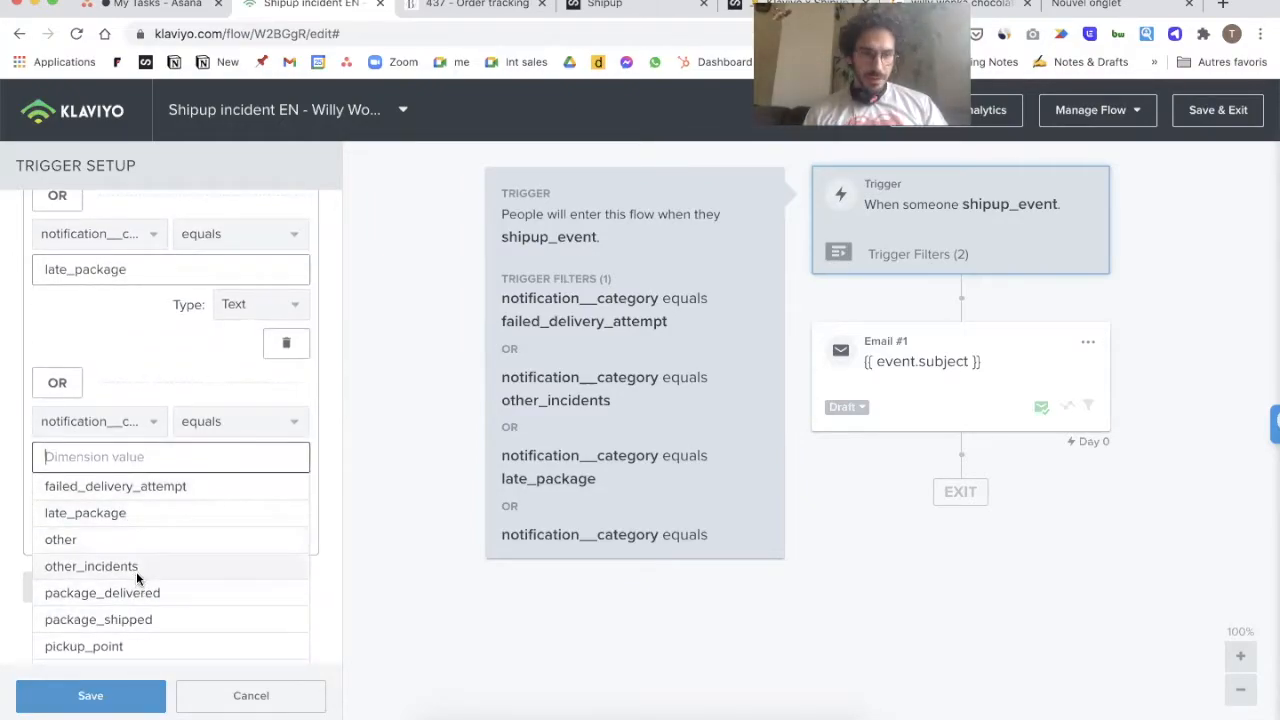
scroll(136, 573, "down", 1)
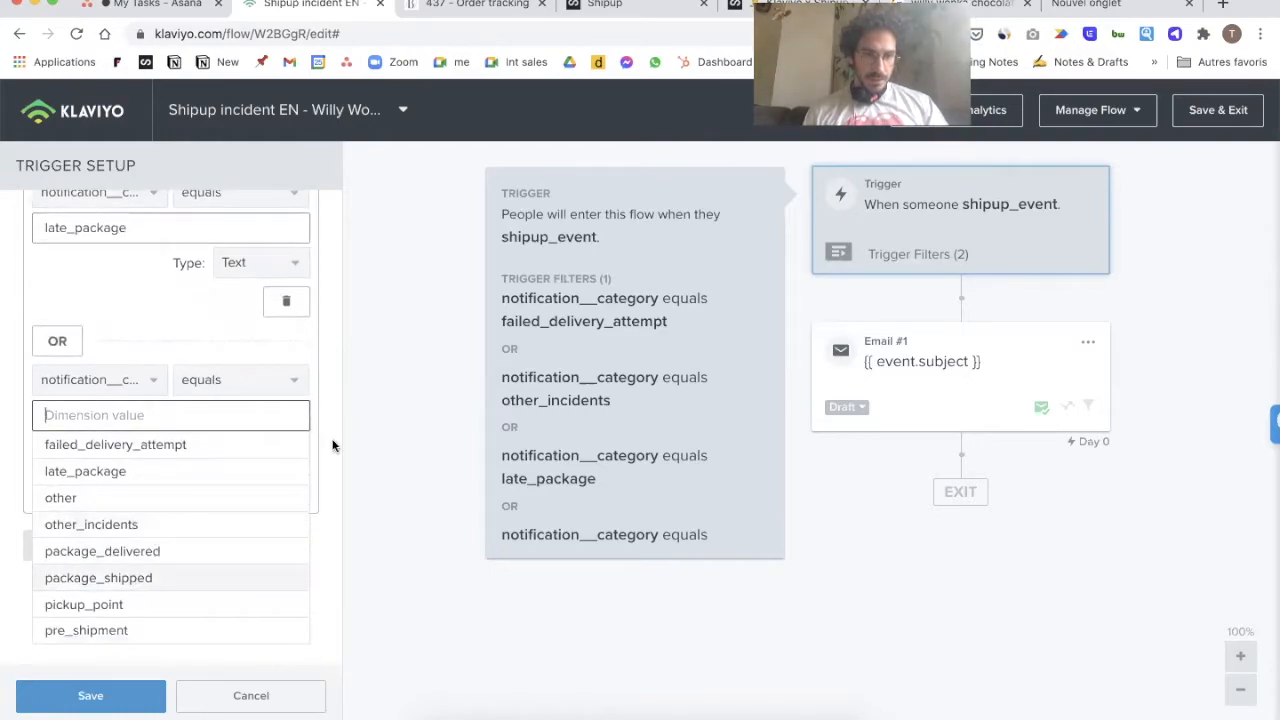
scroll(367, 430, "up", 1)
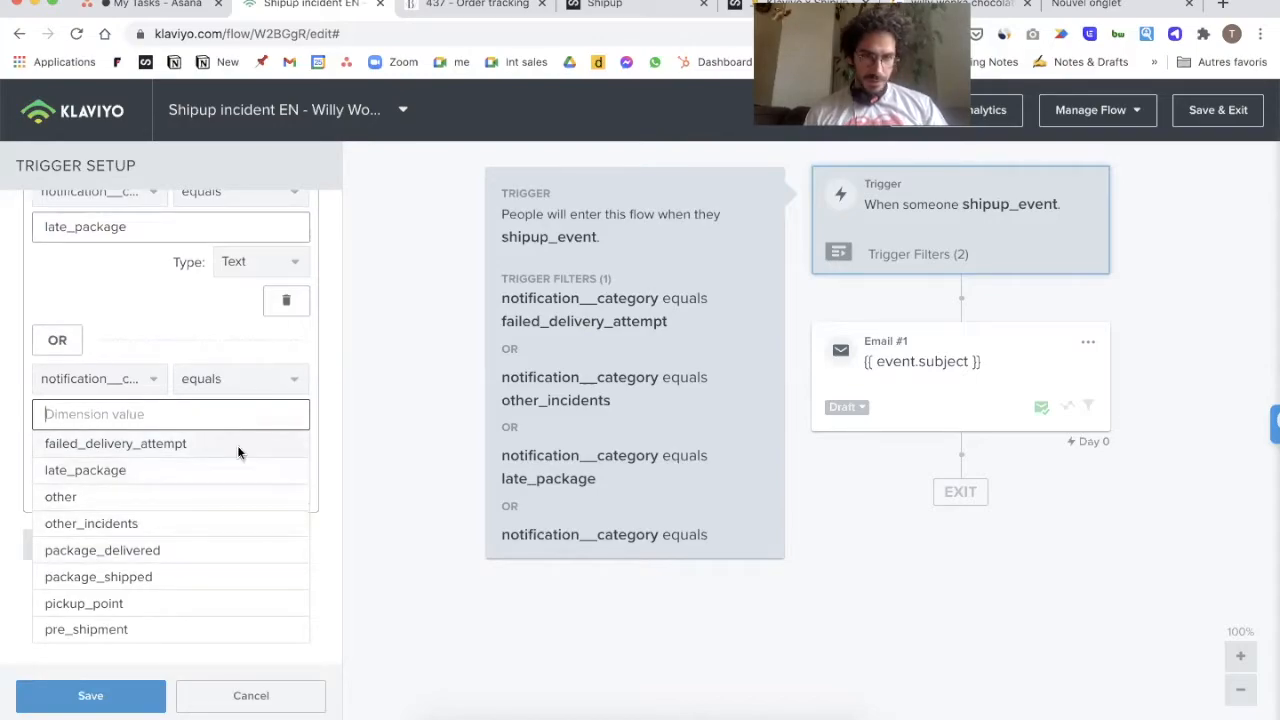
left_click(175, 344)
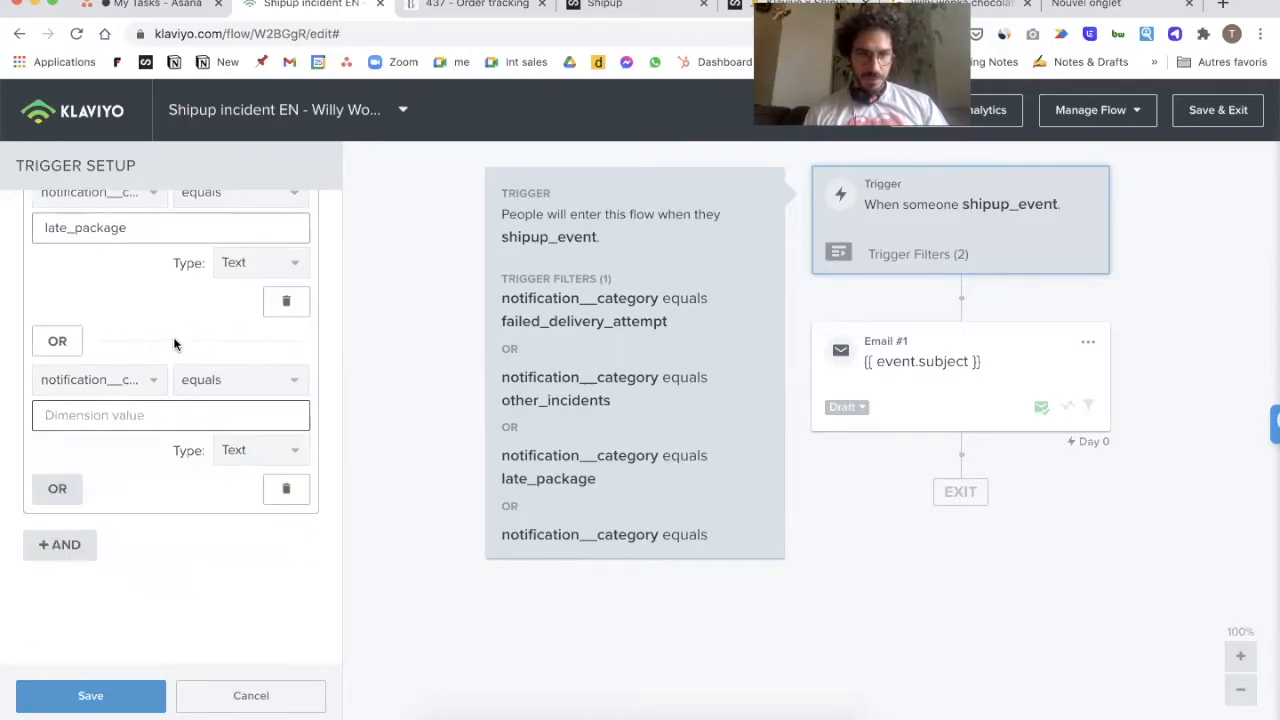
left_click(288, 493)
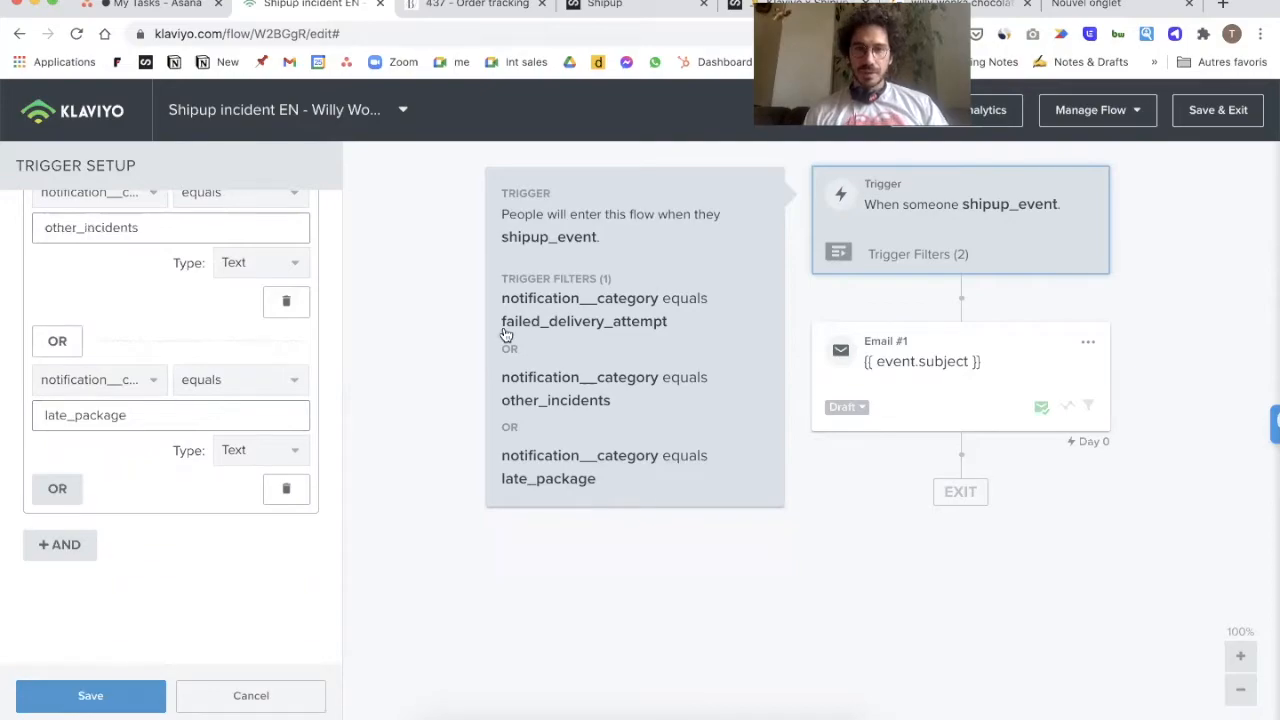
Step: Save the incident flow's trigger filters and open the message content of Email #1
left_click(90, 697)
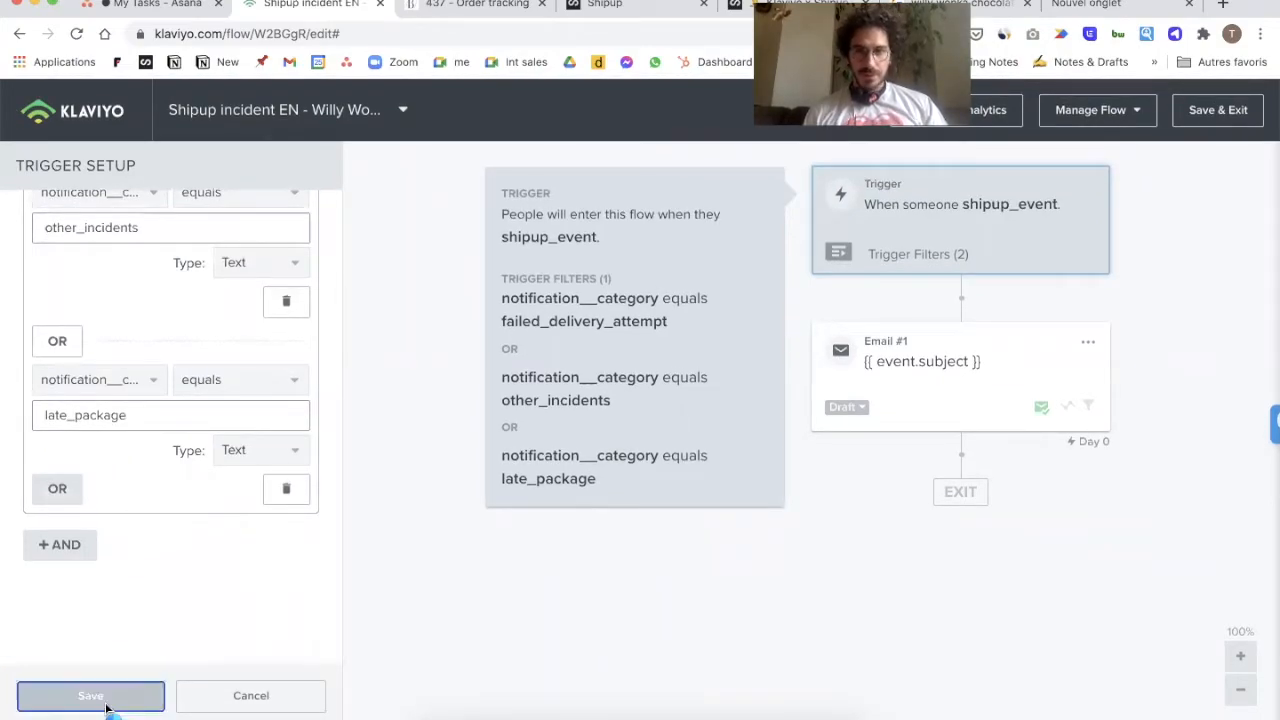
left_click(929, 370)
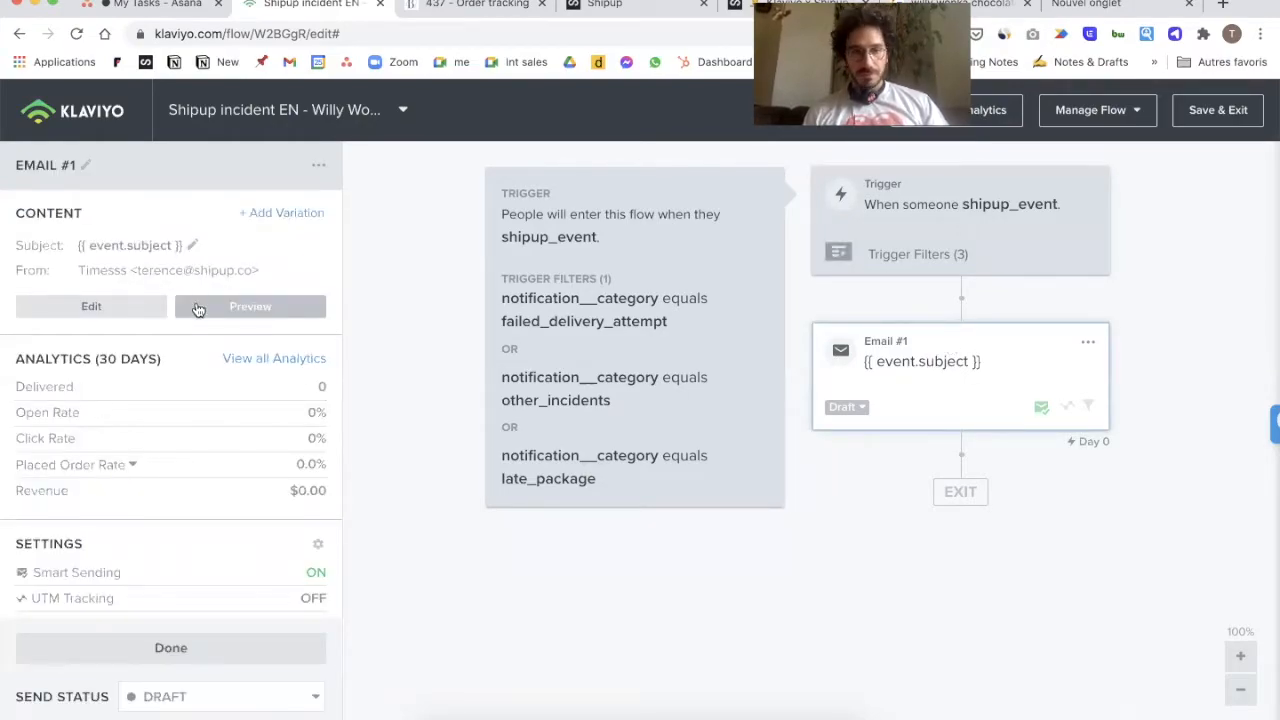
left_click(112, 314)
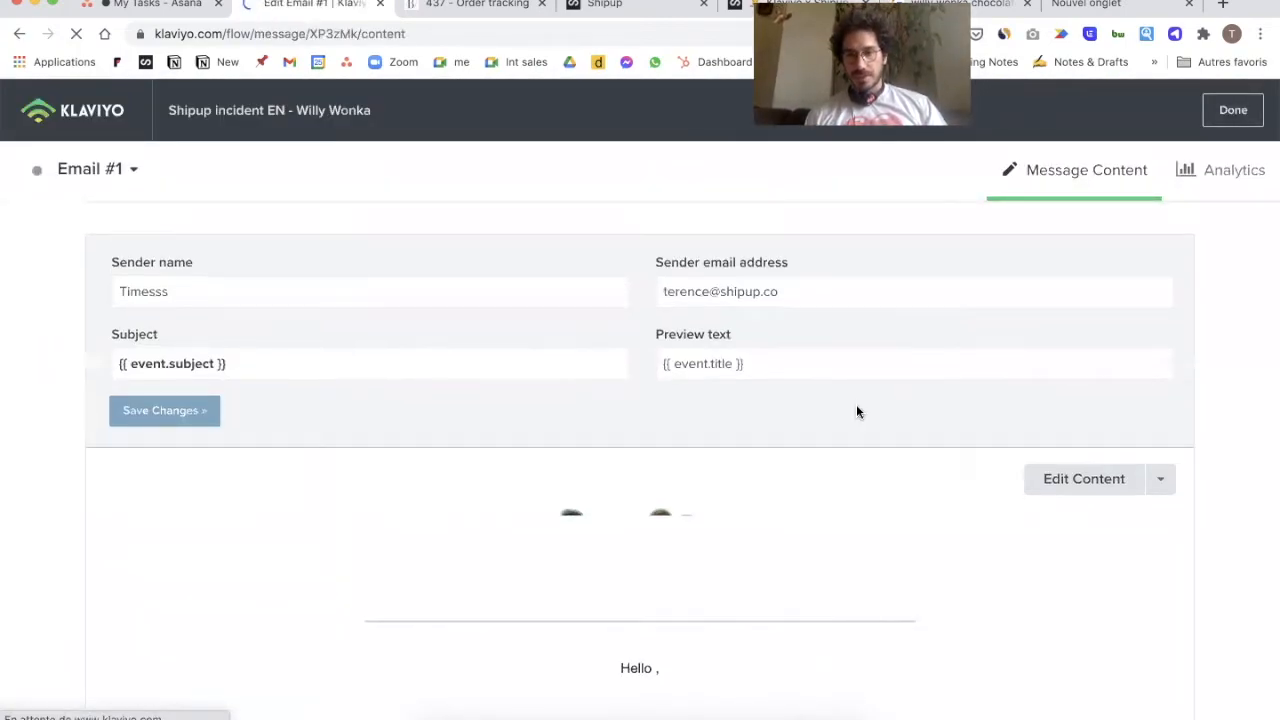
scroll(960, 370, "down", 2)
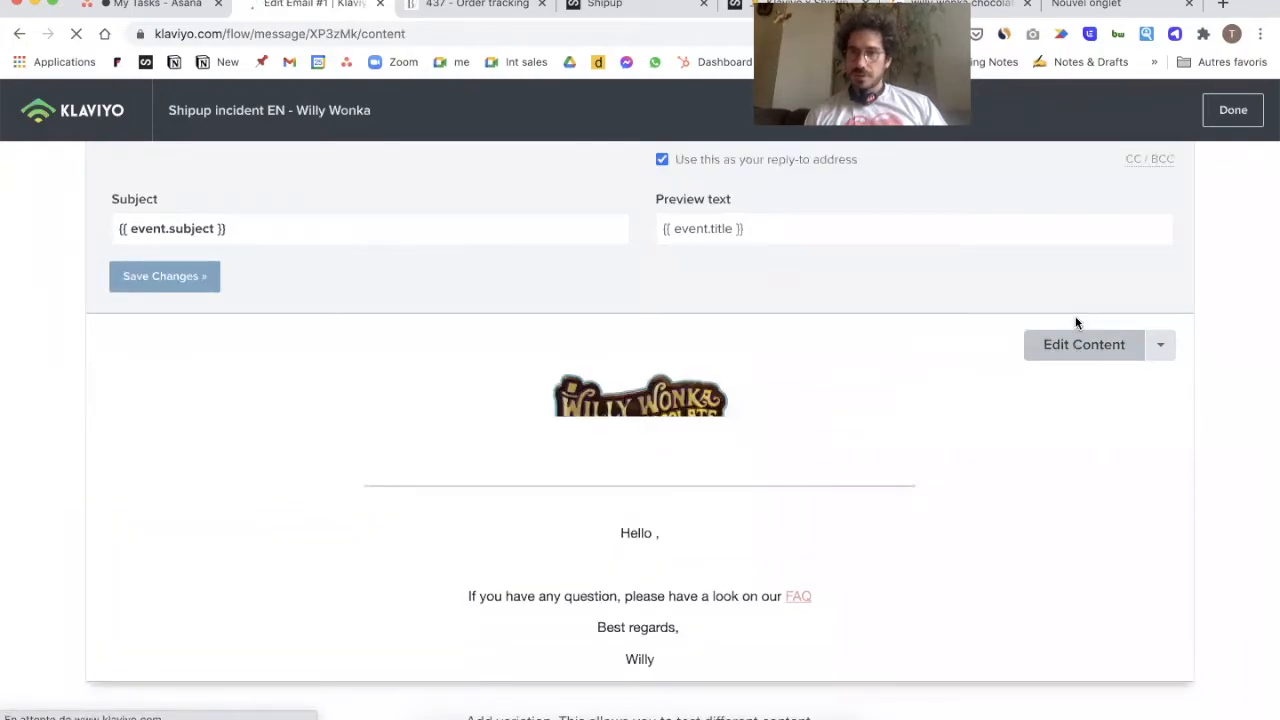
Step: Open the incident flow's email in the content editor and examine its layout from the logo to the banner image
left_click(1122, 362)
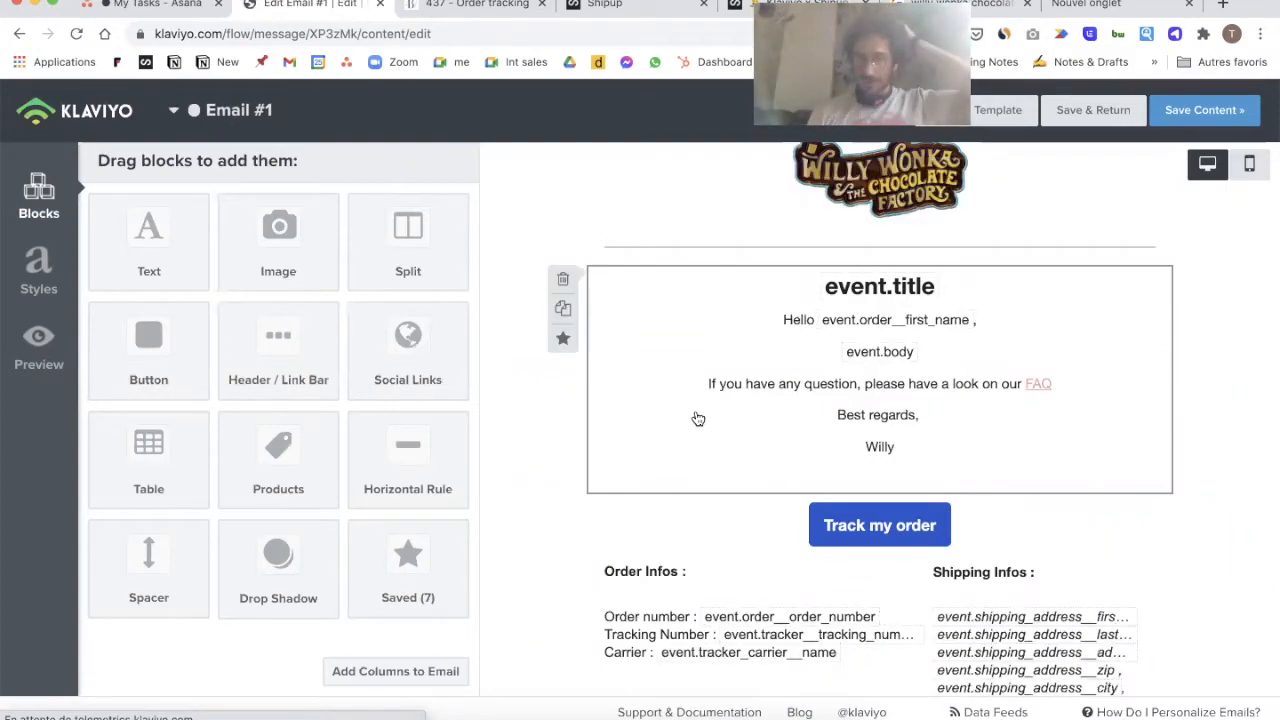
scroll(698, 418, "down", 1)
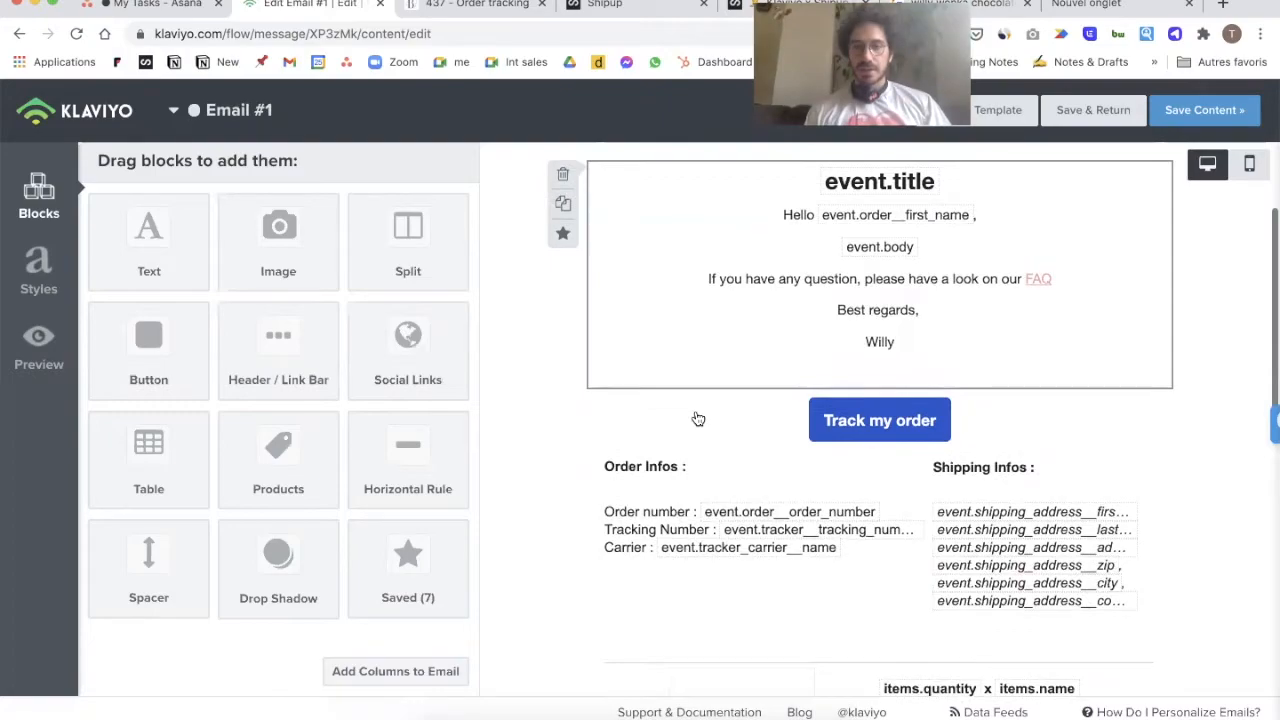
scroll(698, 418, "down", 4)
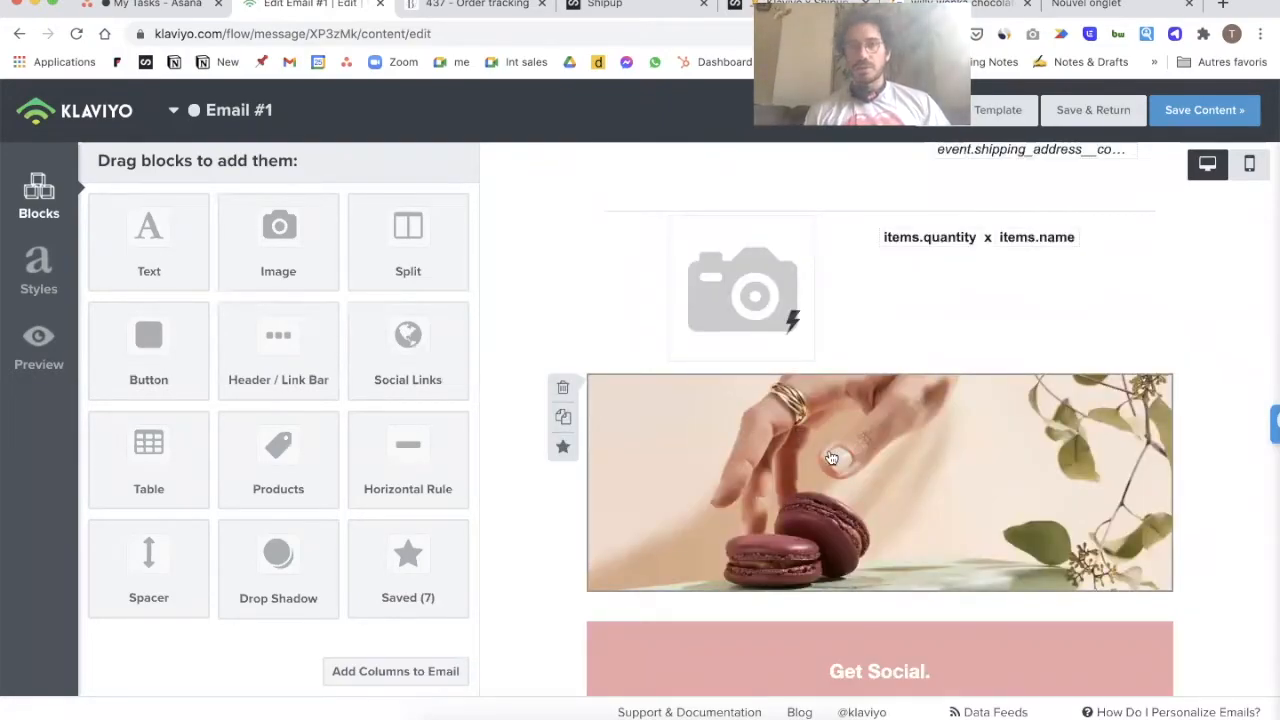
scroll(850, 455, "down", 1)
scroll(643, 397, "up", 1)
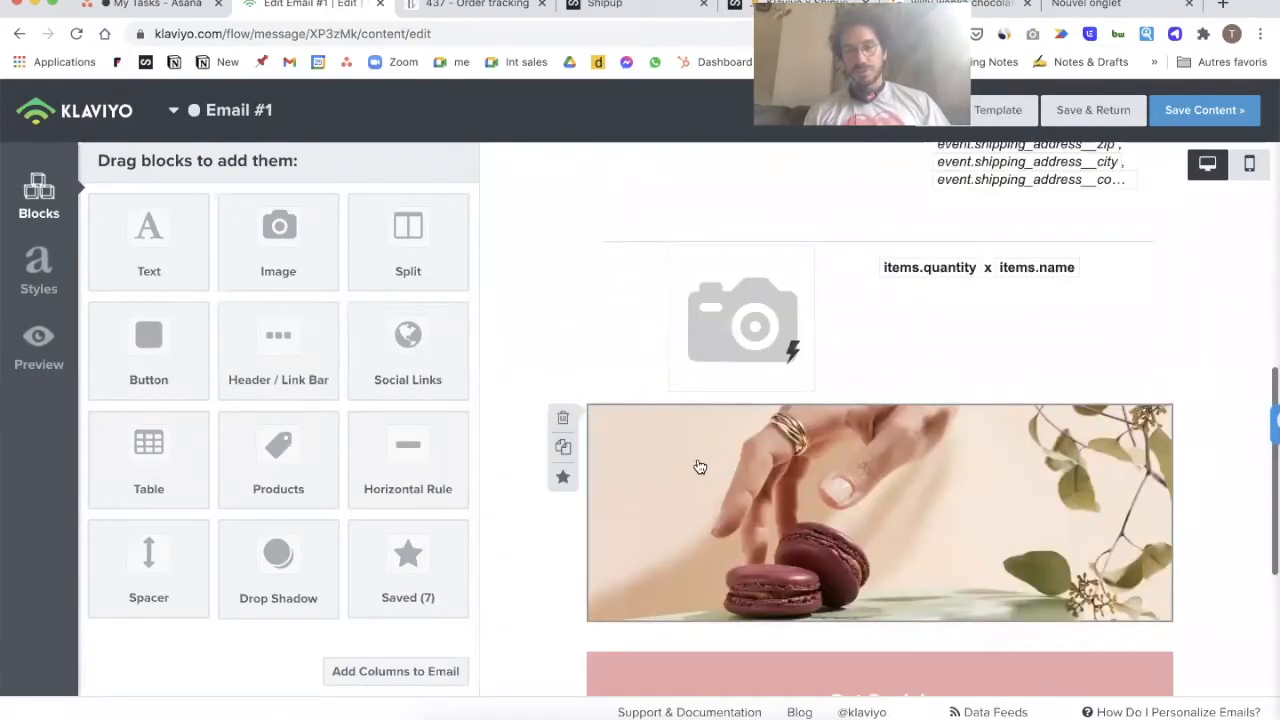
scroll(697, 466, "up", 3)
scroll(700, 467, "down", 3)
scroll(697, 465, "up", 5)
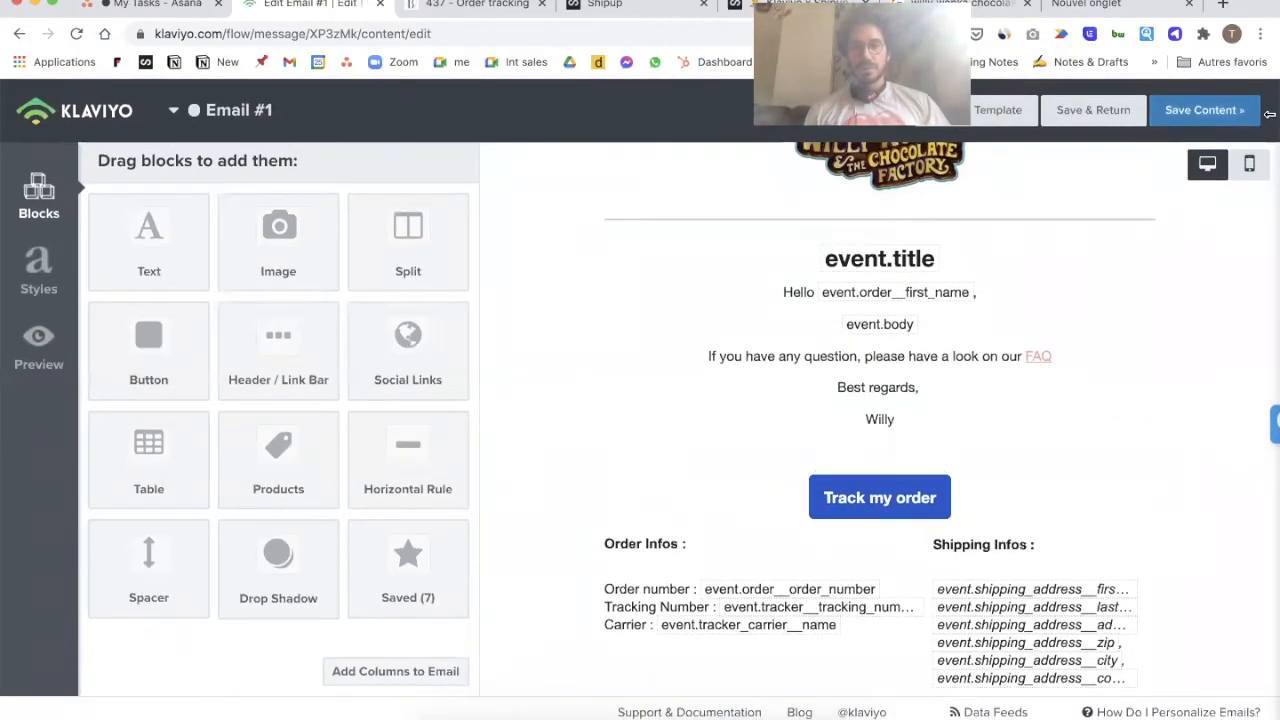
scroll(760, 330, "up", 2)
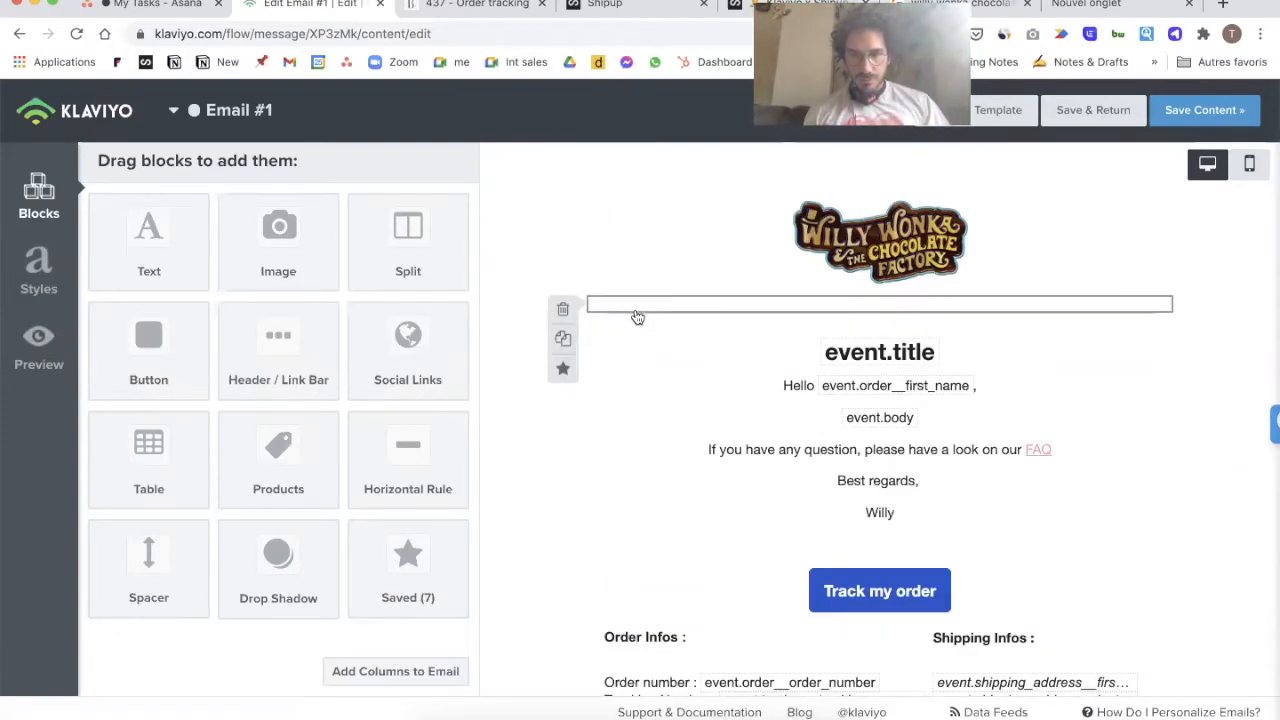
Step: Delete the horizontal rule blocks between the logo and the event title, and save the incident email's content
left_click(563, 309)
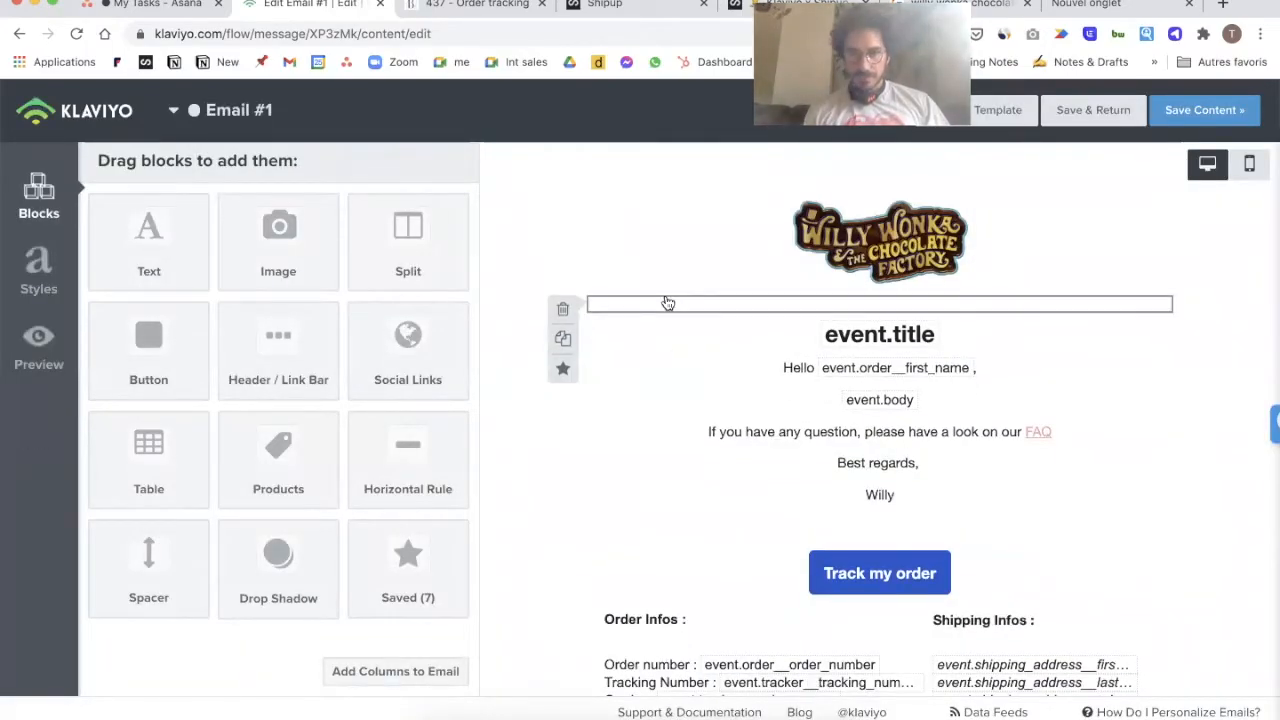
left_click(590, 308)
left_click(563, 309)
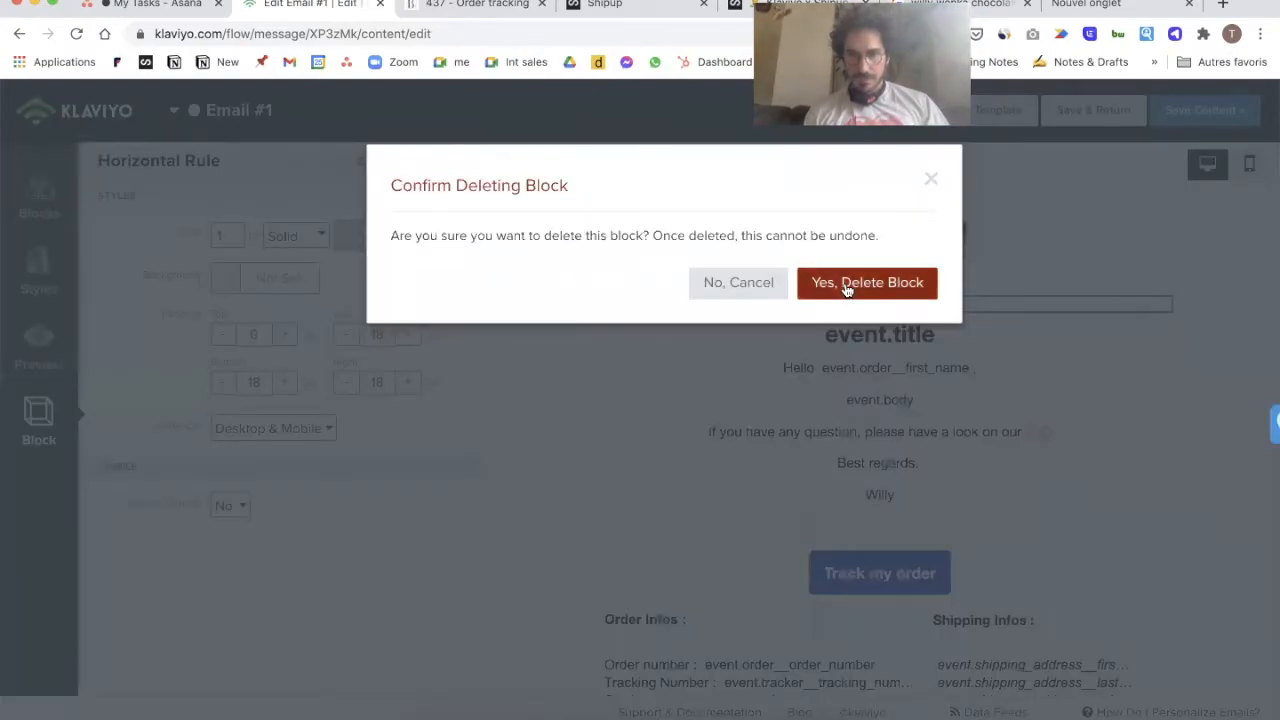
left_click(836, 281)
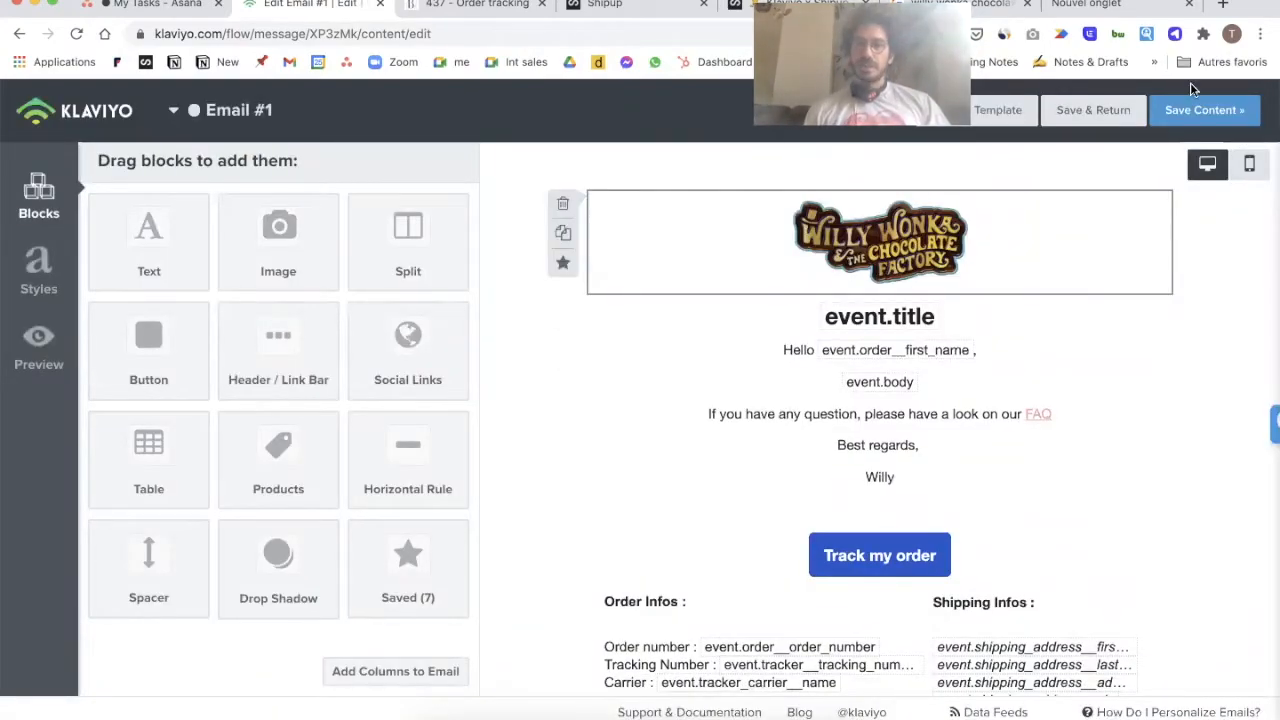
left_click(1216, 118)
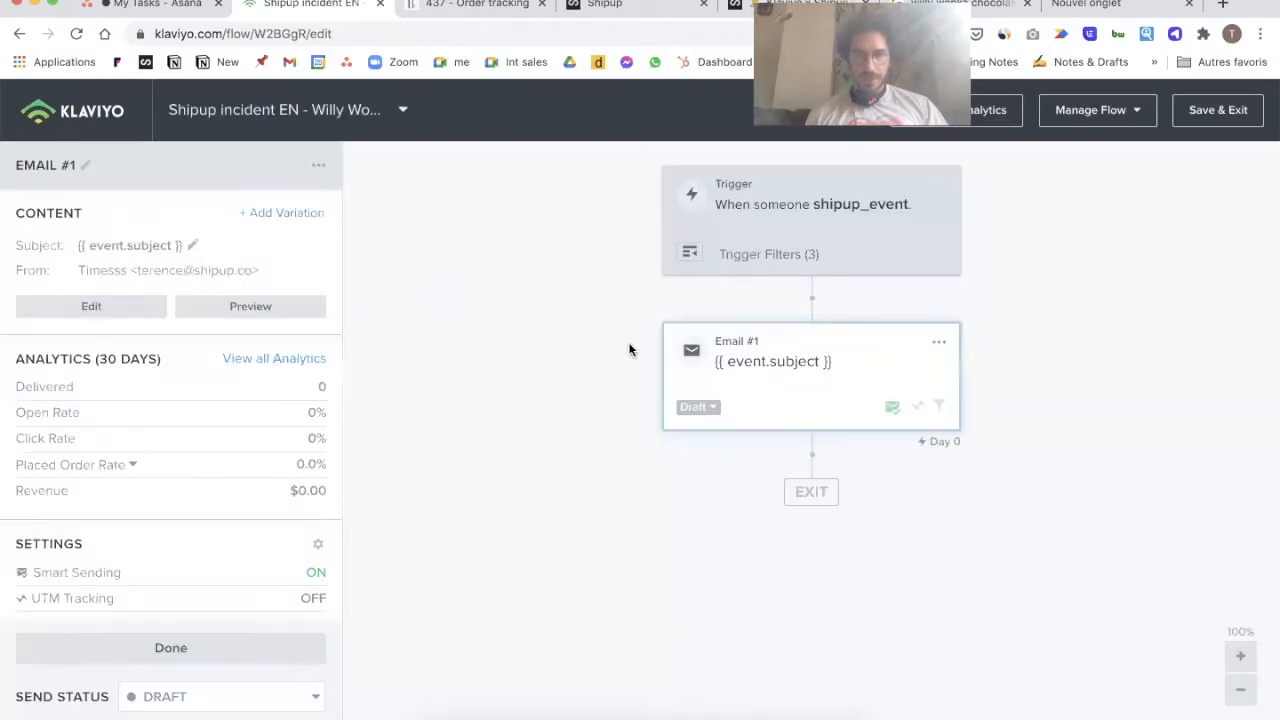
left_click(402, 115)
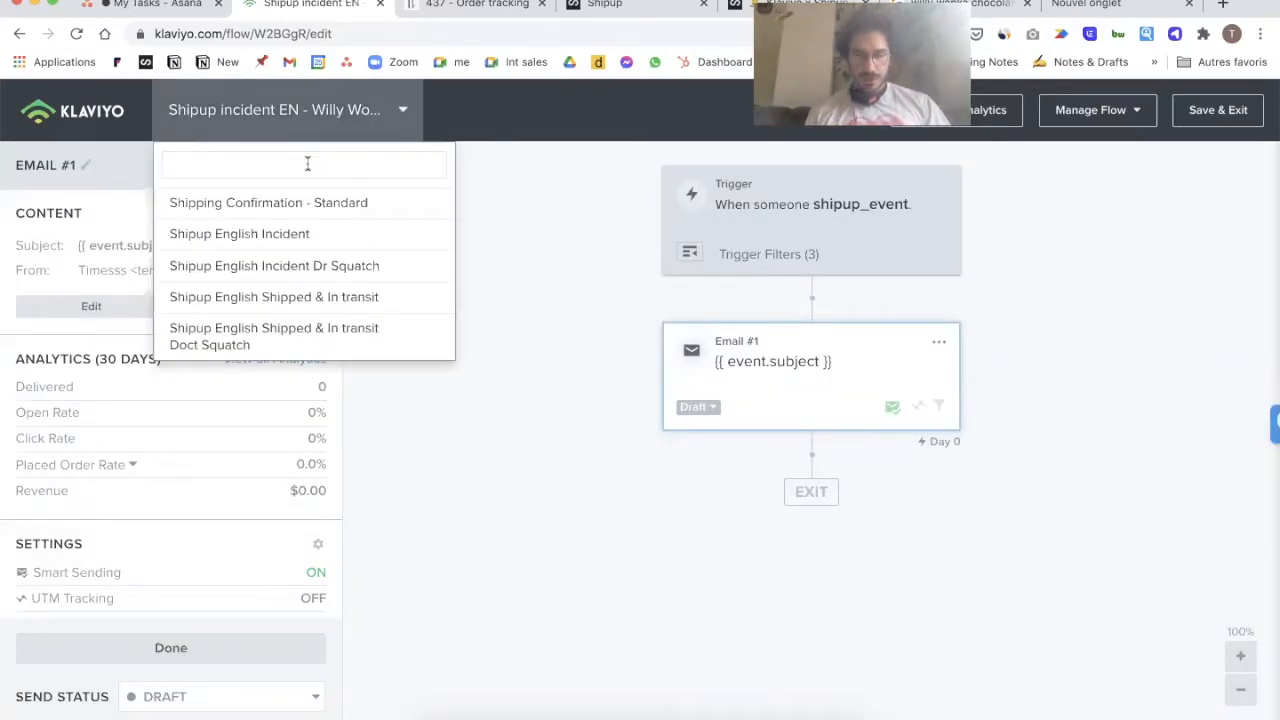
type("will")
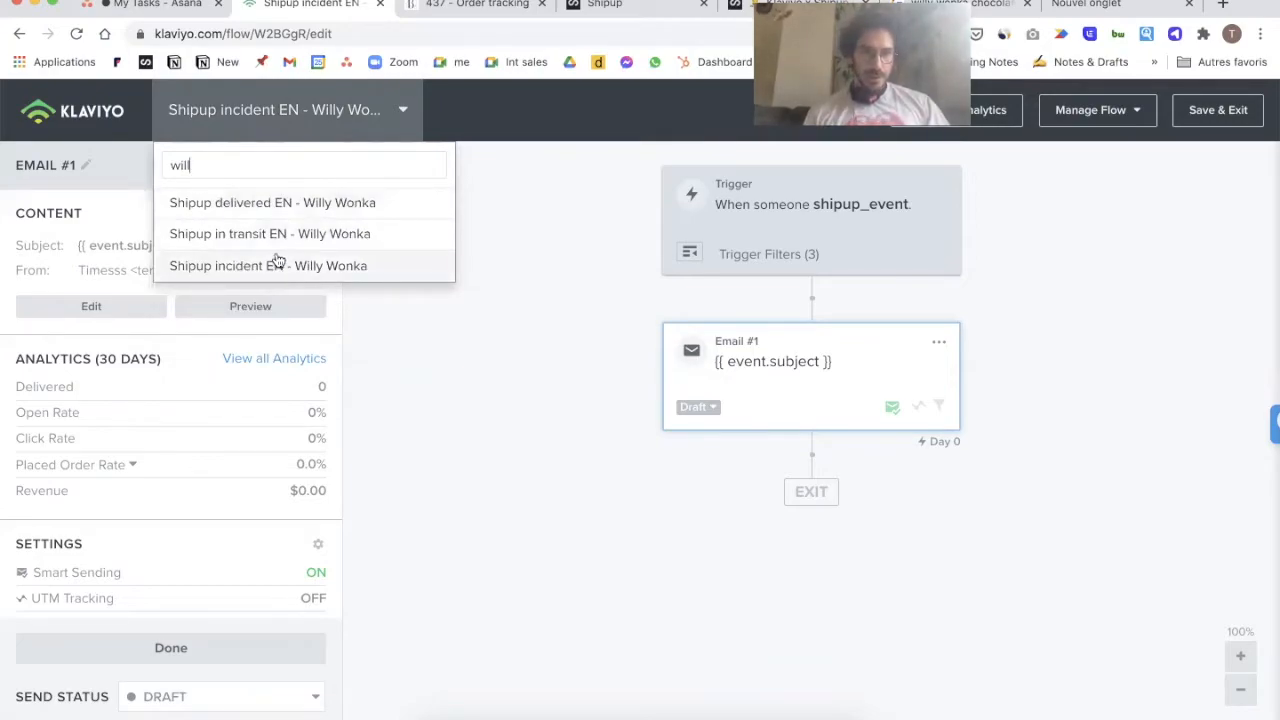
left_click(314, 210)
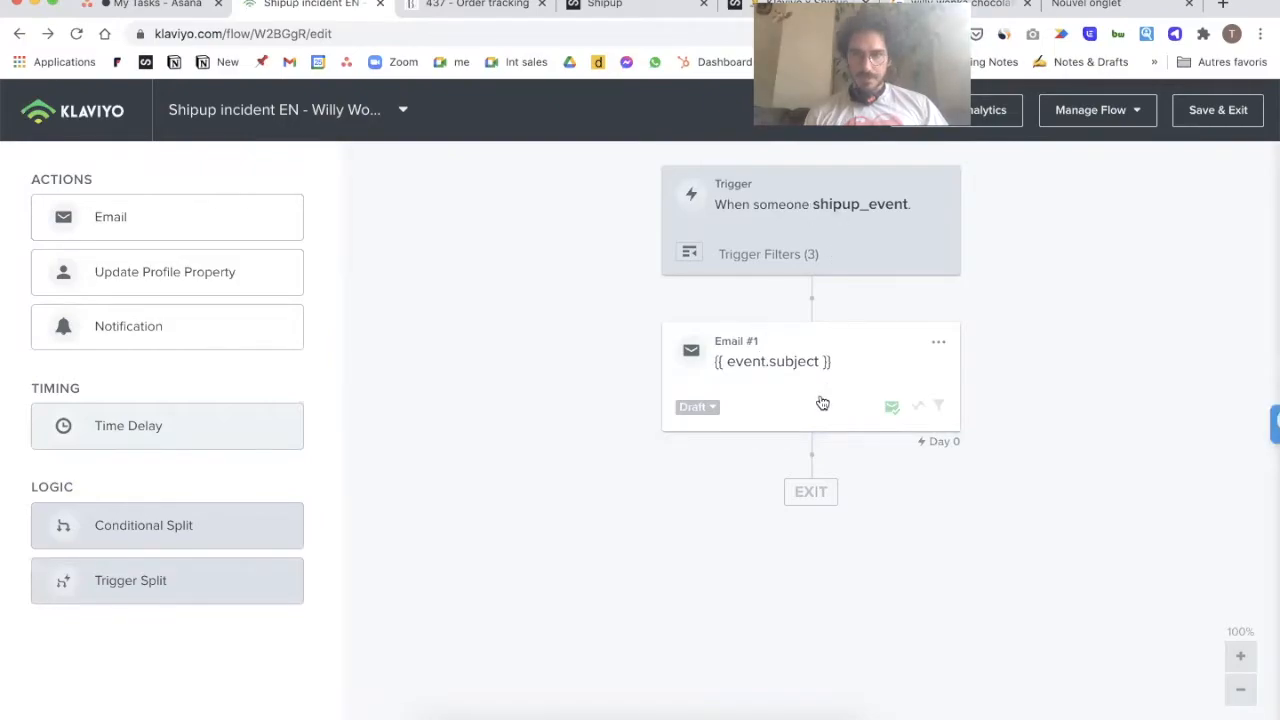
Step: Rename Email #1 in the incident flow as "Incident template", and save and exit the flow
left_click(745, 380)
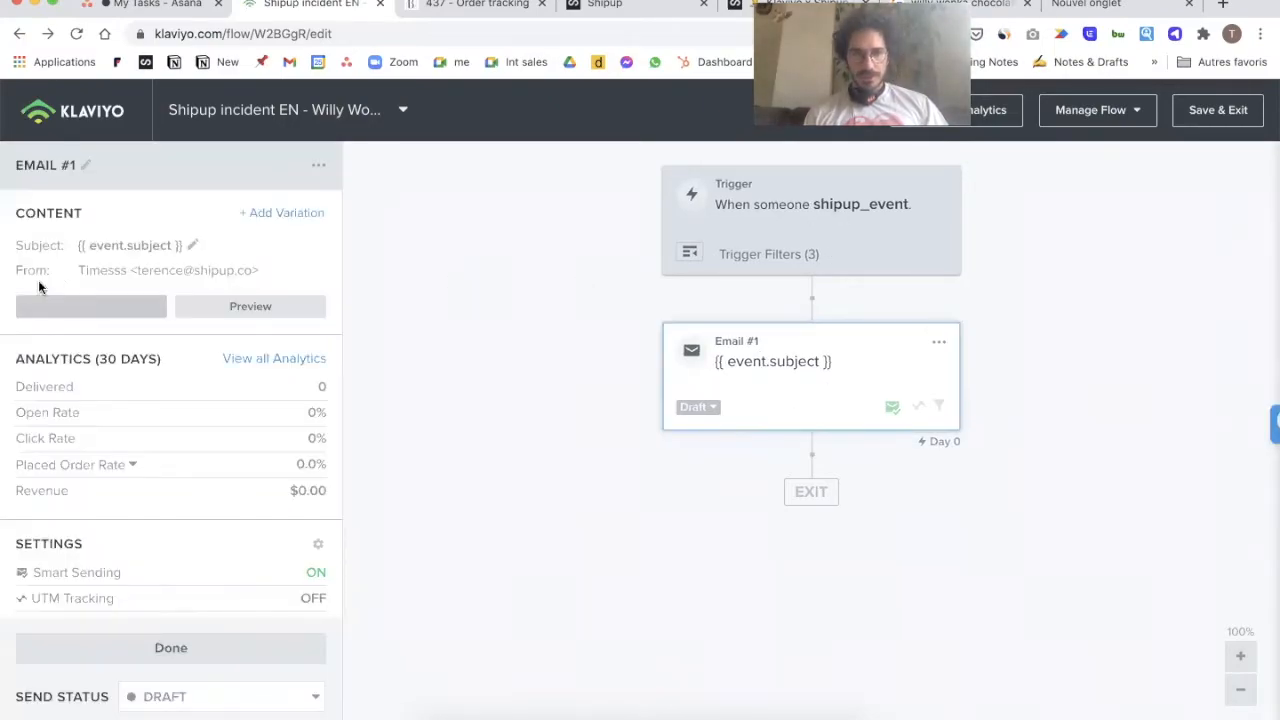
left_click(86, 164)
key("ctrl+a")
type("Incident template")
key("Return")
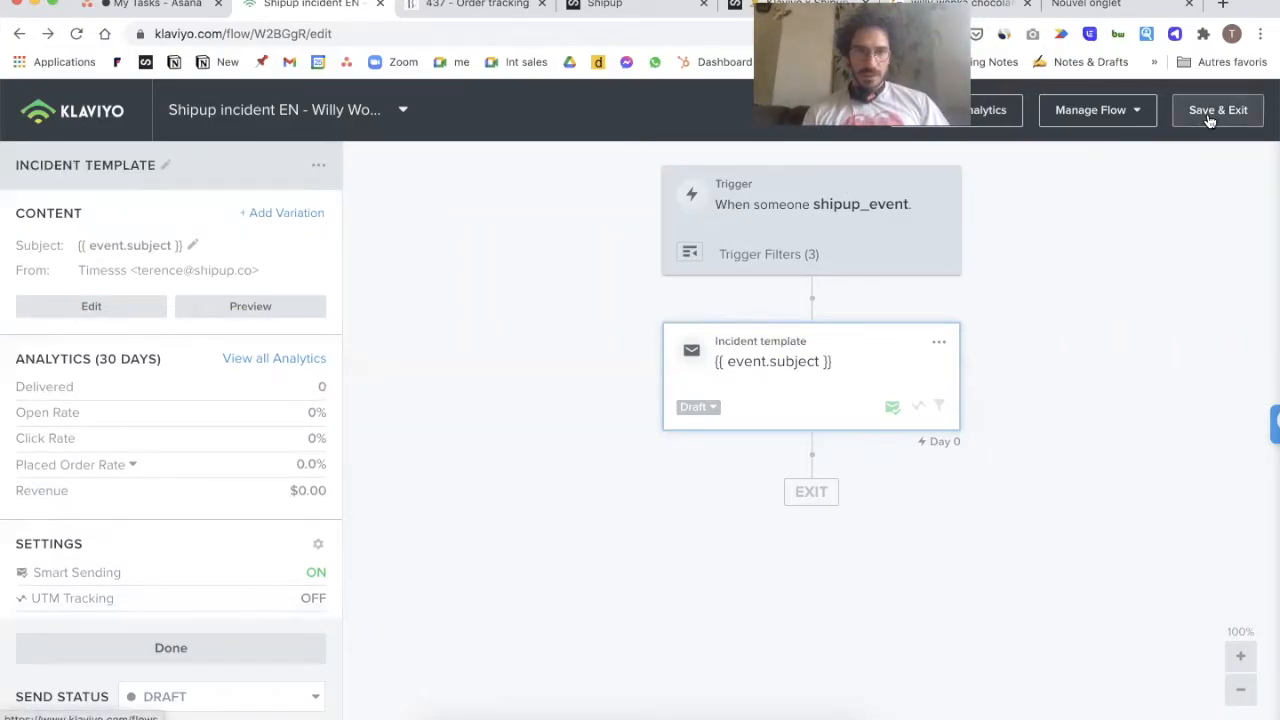
left_click_drag(1210, 121, 1208, 121)
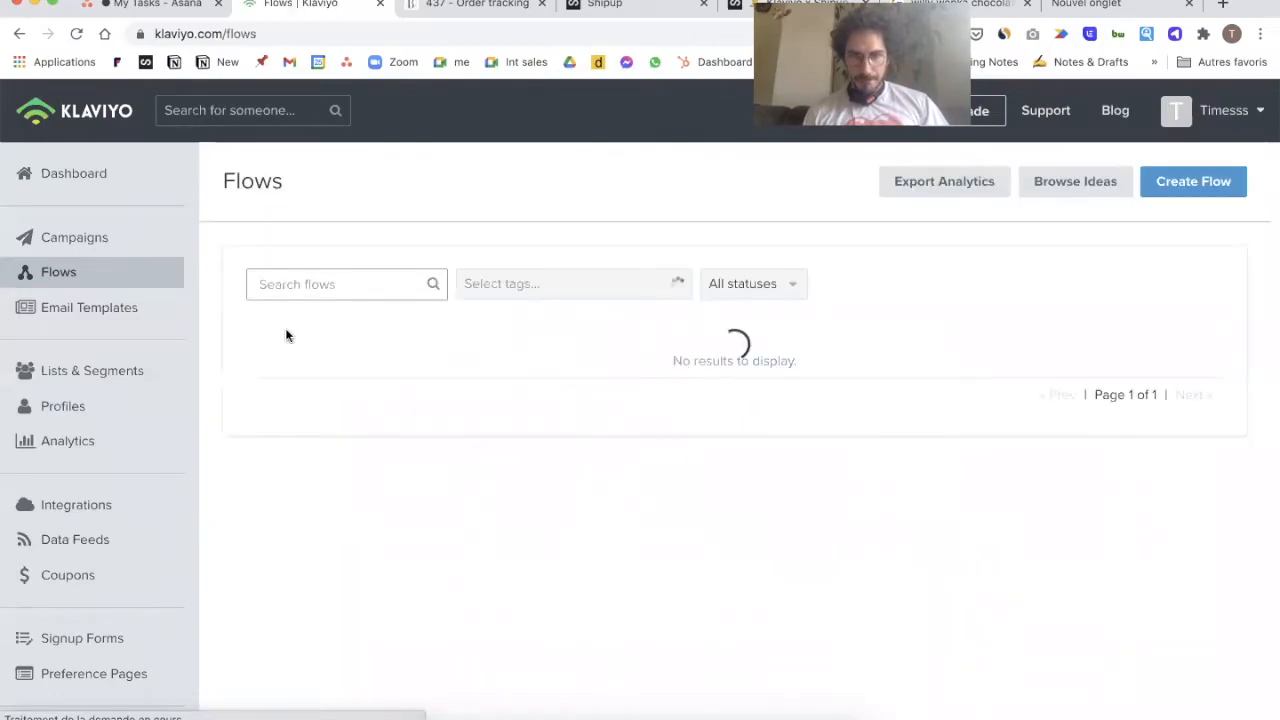
Step: Search the flows for "willy" and open the flow "Shipup delivered EN - Willy Wonka"
left_click(347, 278)
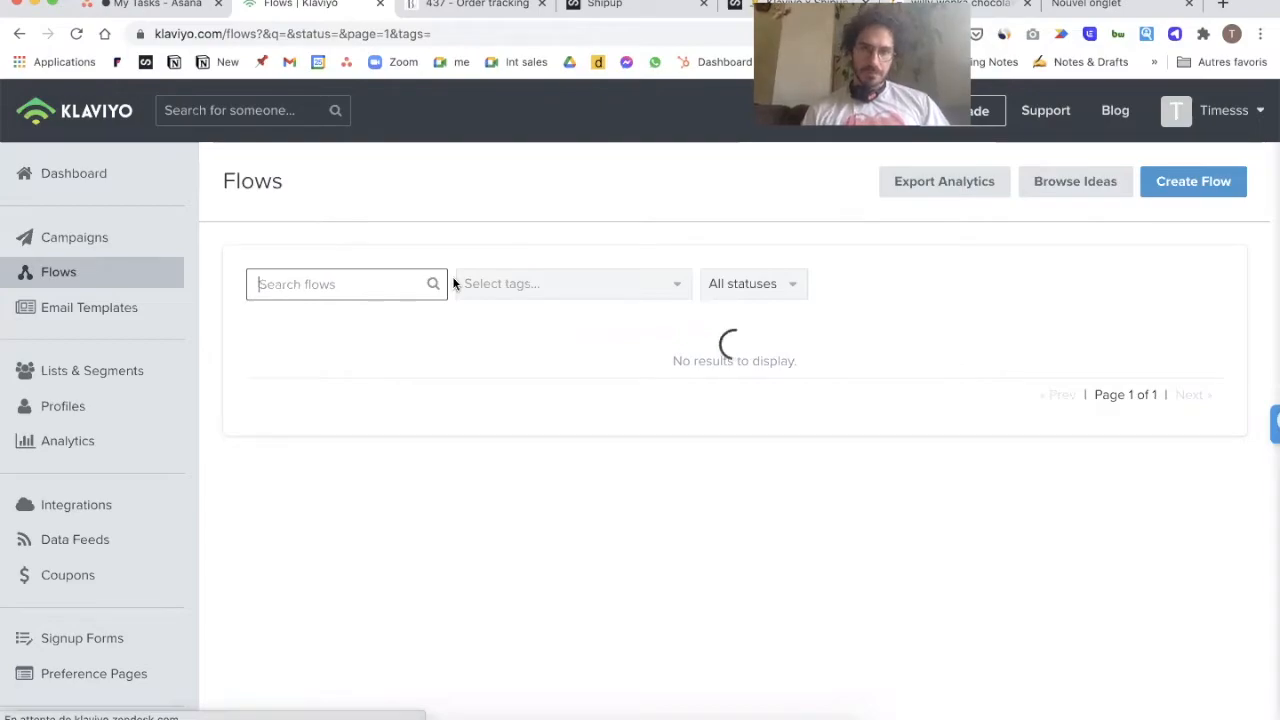
type("willy")
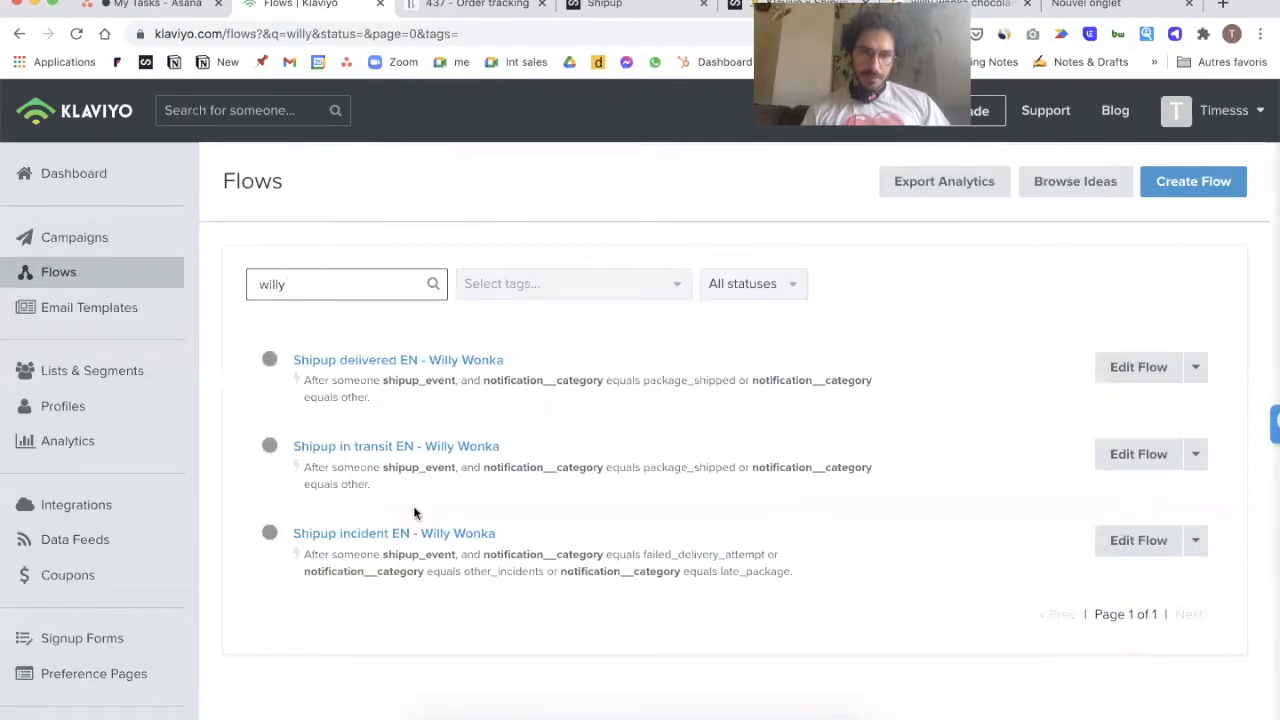
left_click(415, 369)
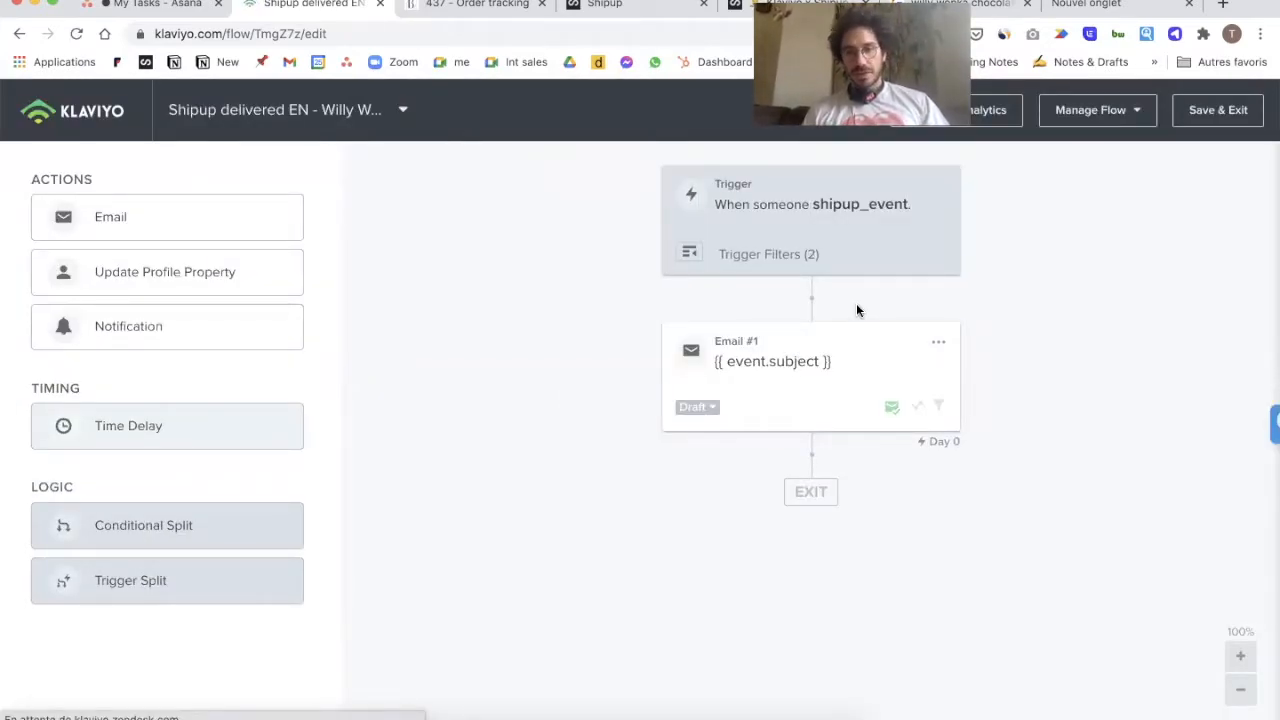
Step: Rename Email #1 in the delivered flow as "Package delivered template"
left_click(856, 330)
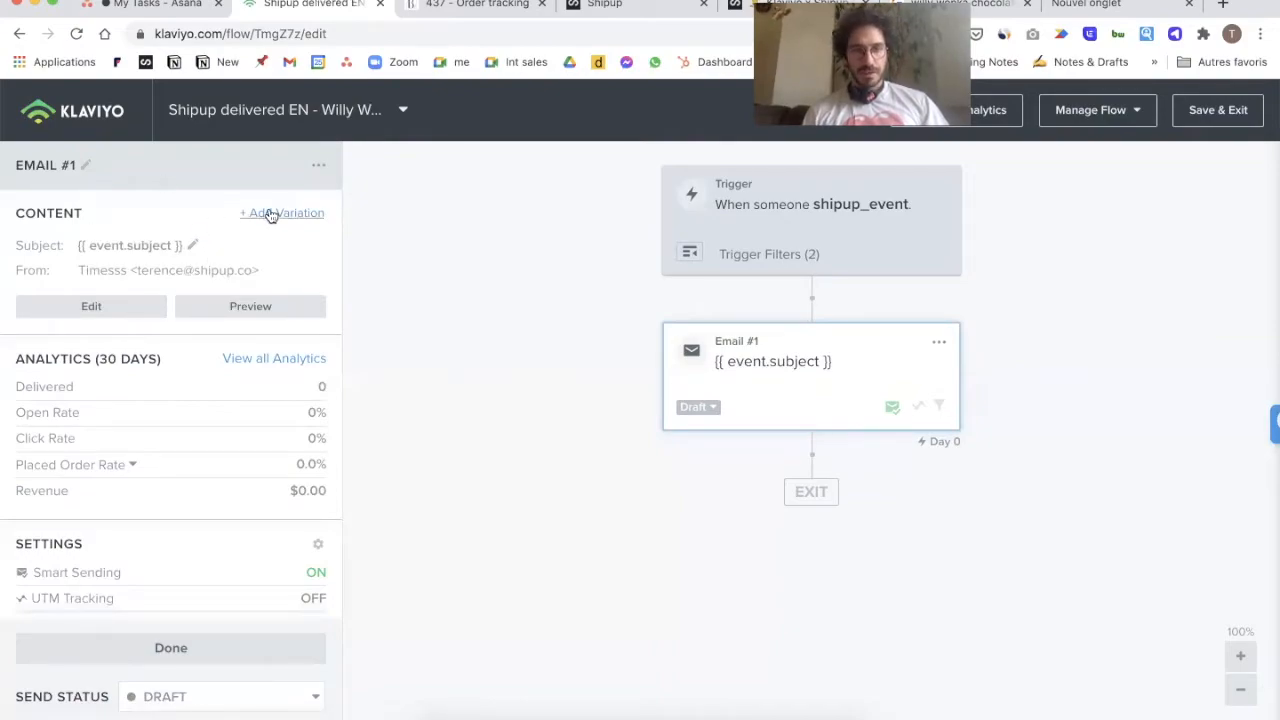
left_click(85, 165)
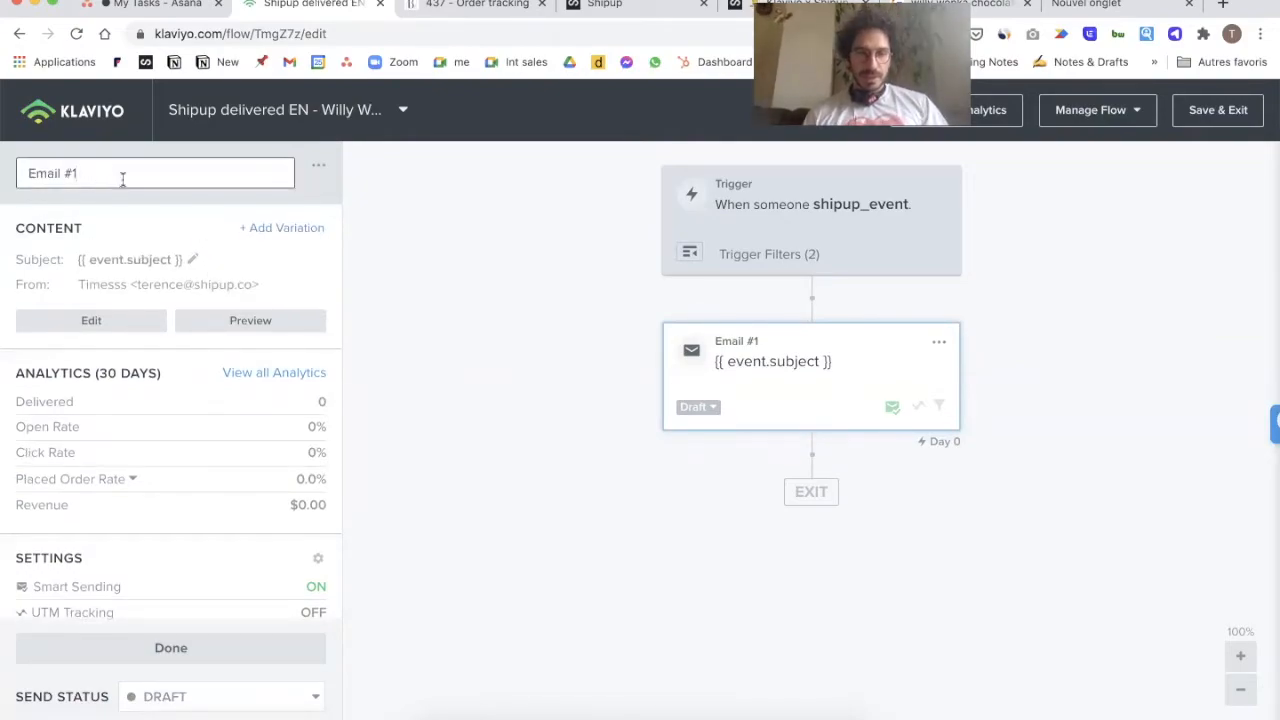
type("Package delivered template")
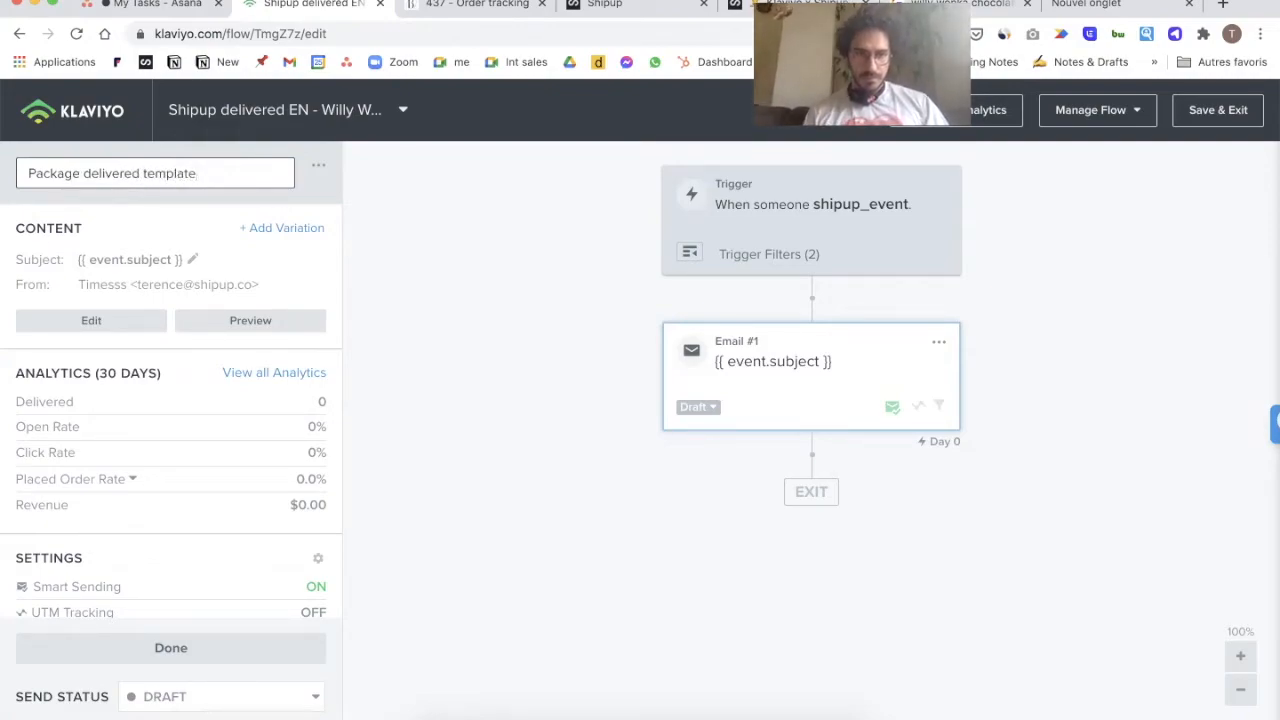
key("Return")
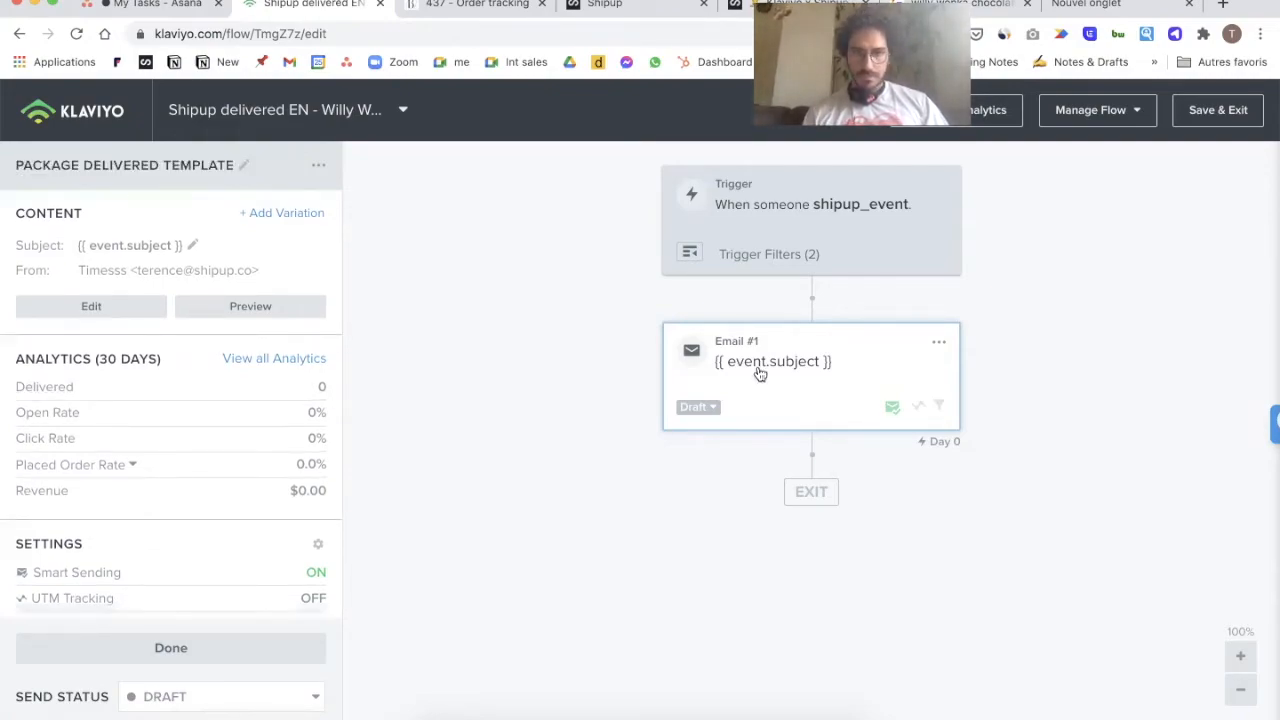
Step: Open the Package delivered template email in the content editor
left_click(940, 346)
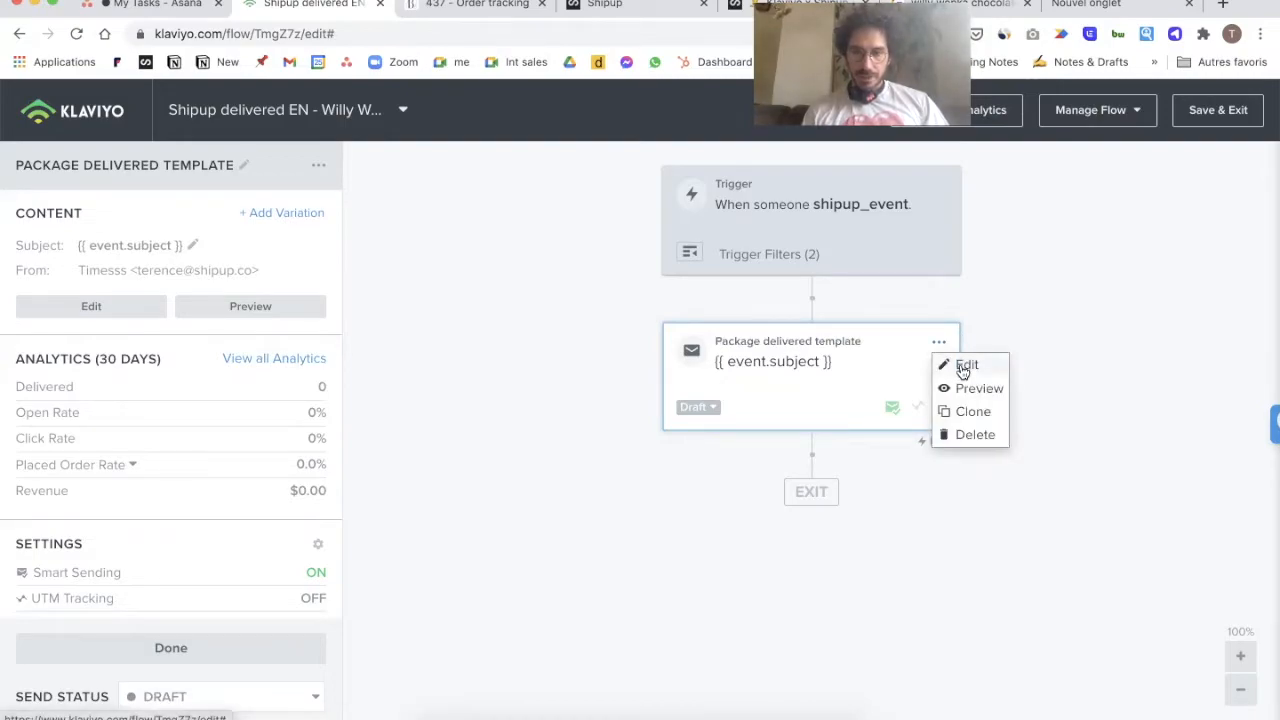
left_click(963, 365)
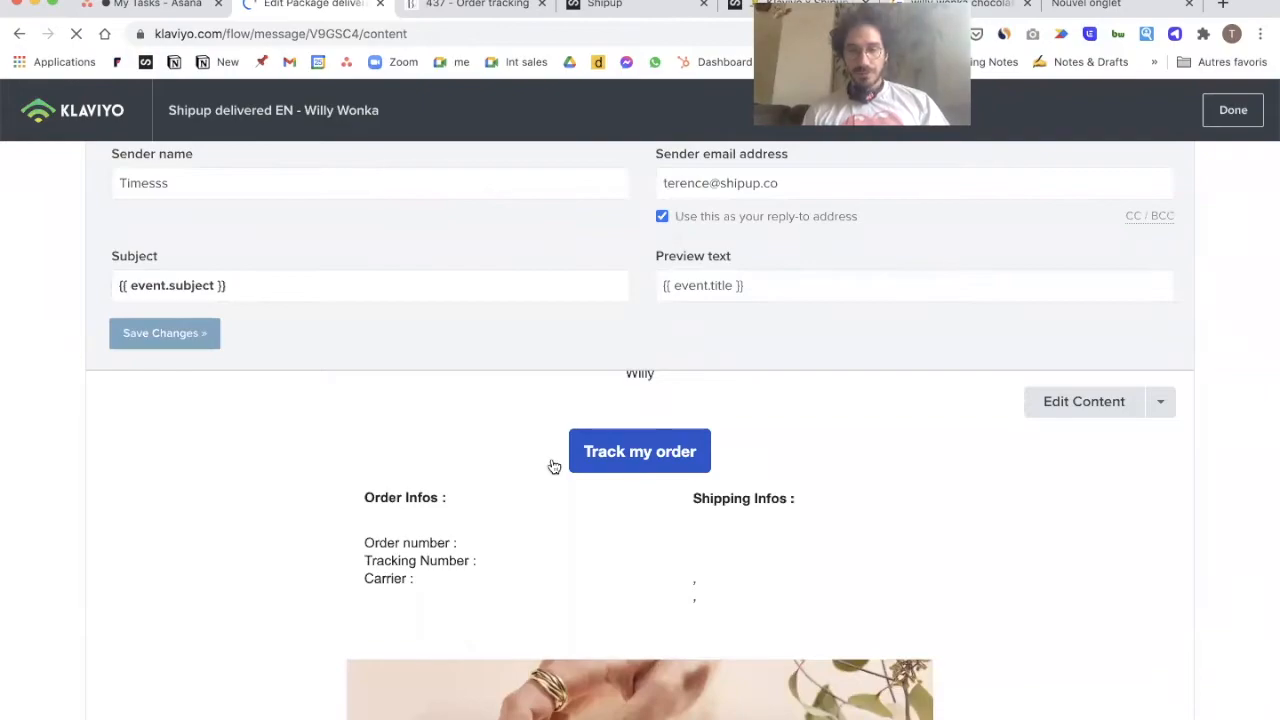
scroll(552, 462, "up", 1)
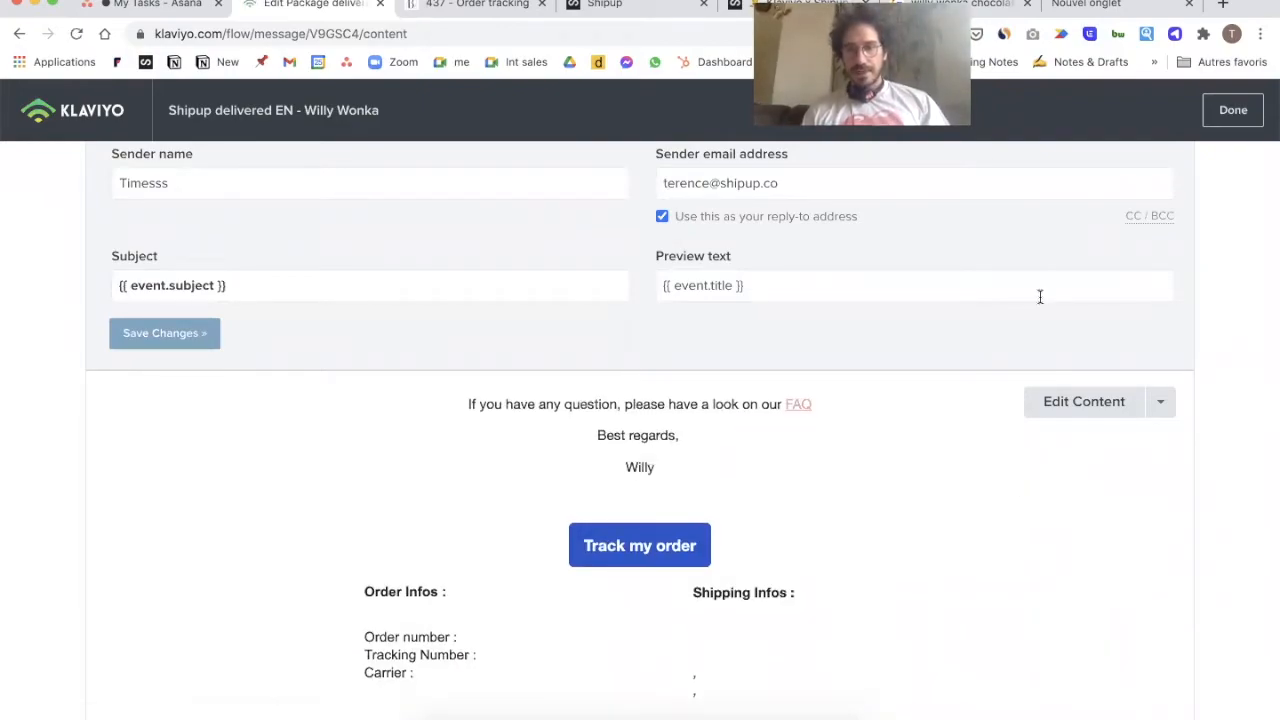
left_click(1065, 414)
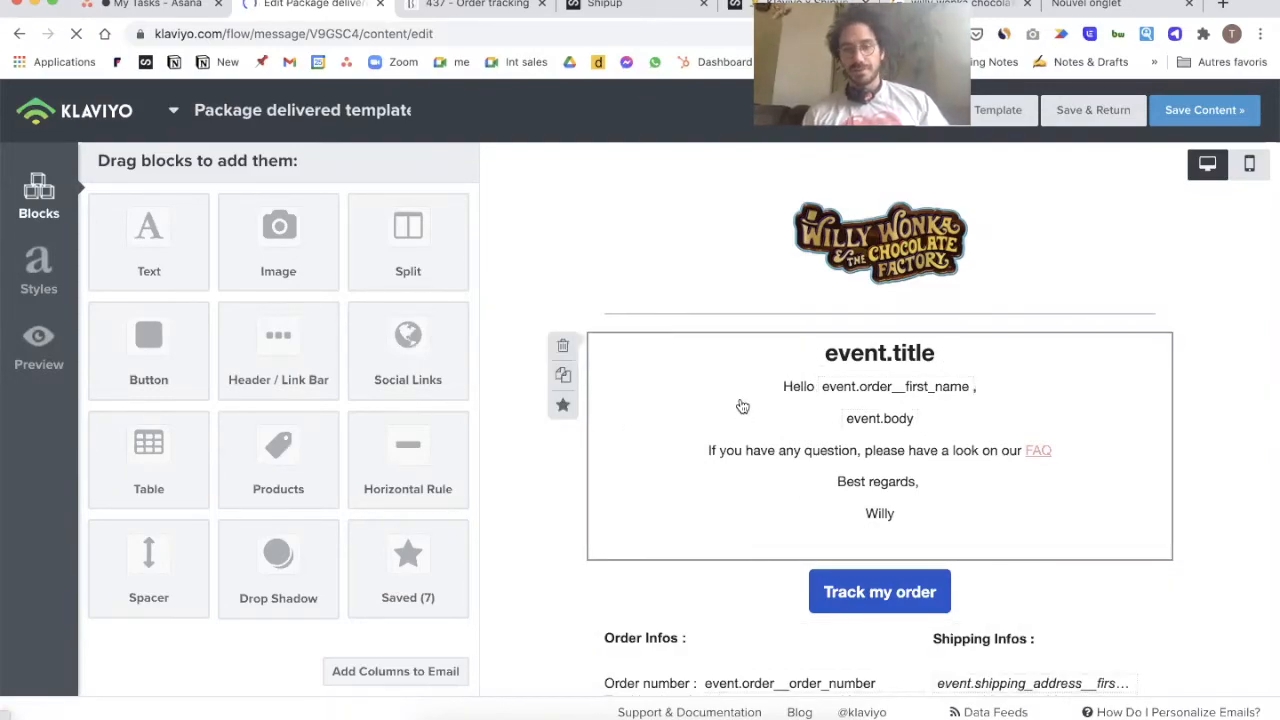
Step: Change the "Track my order" button text to "Leave us a review", clear its link URL, and save the email content
scroll(742, 406, "down", 2)
left_click(698, 411)
left_click(348, 230)
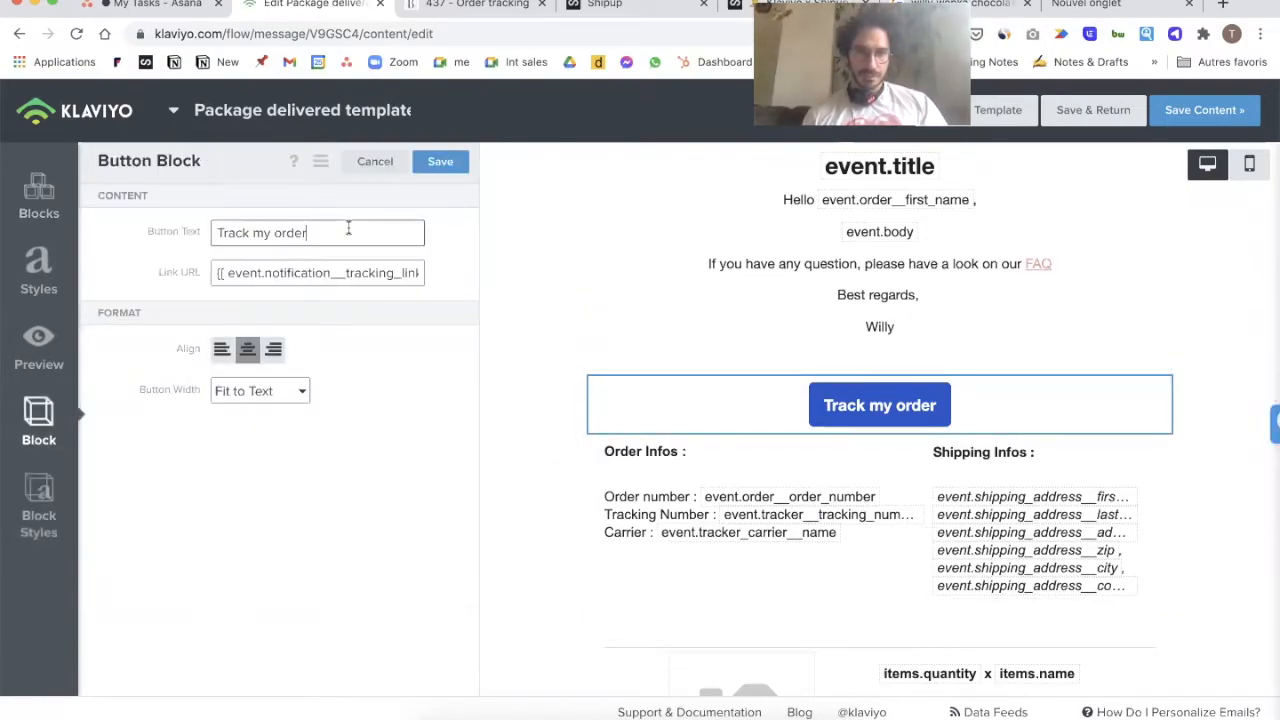
triple_click(348, 230)
type("Lea")
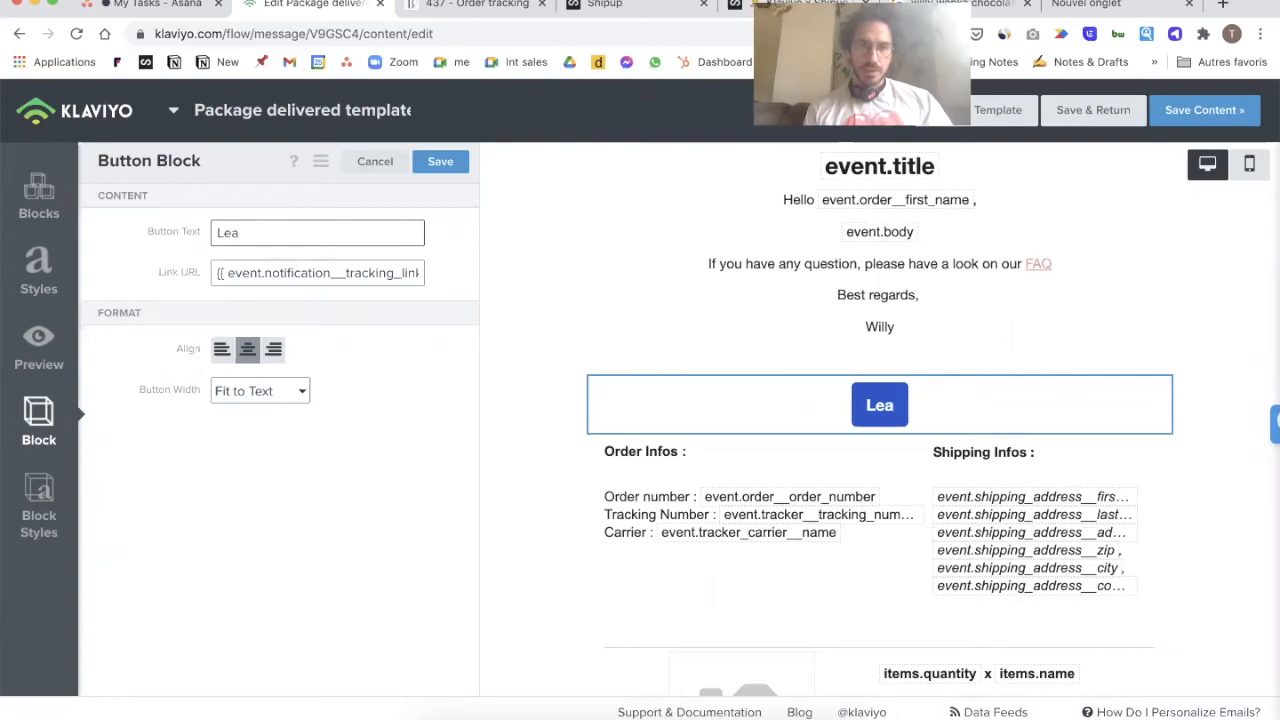
type("ve us a review")
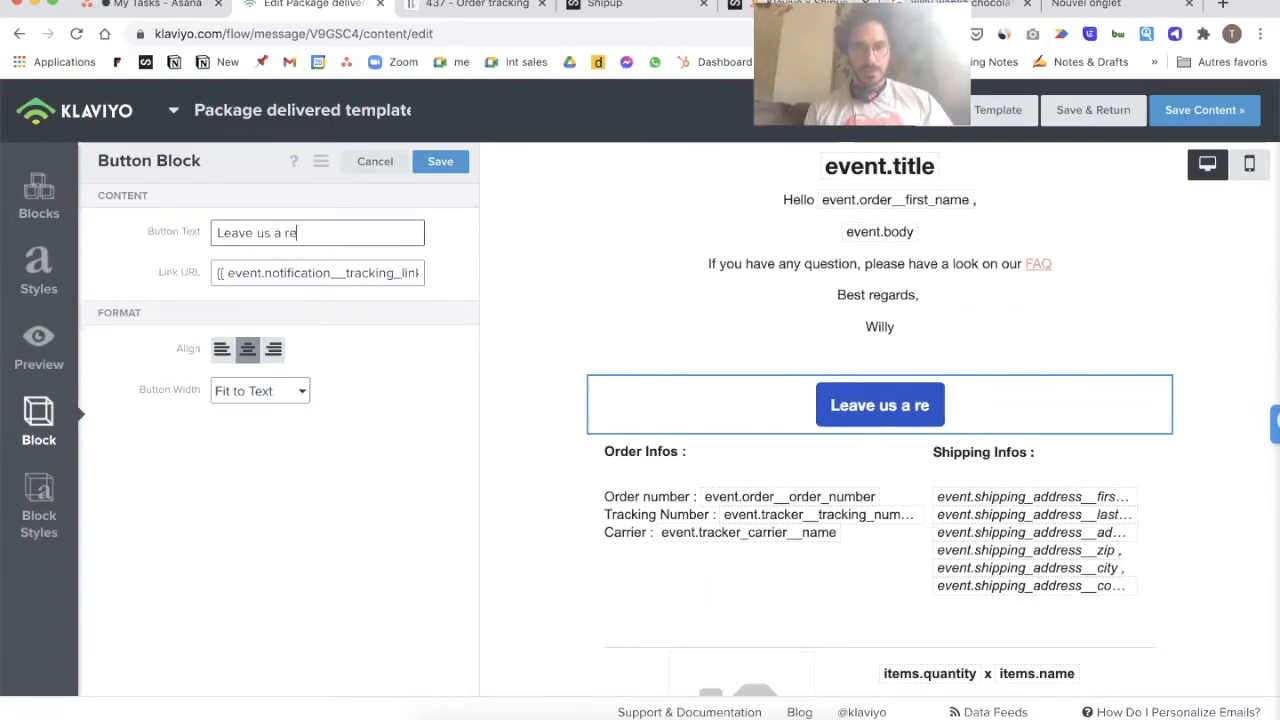
triple_click(286, 271)
key("BackSpace")
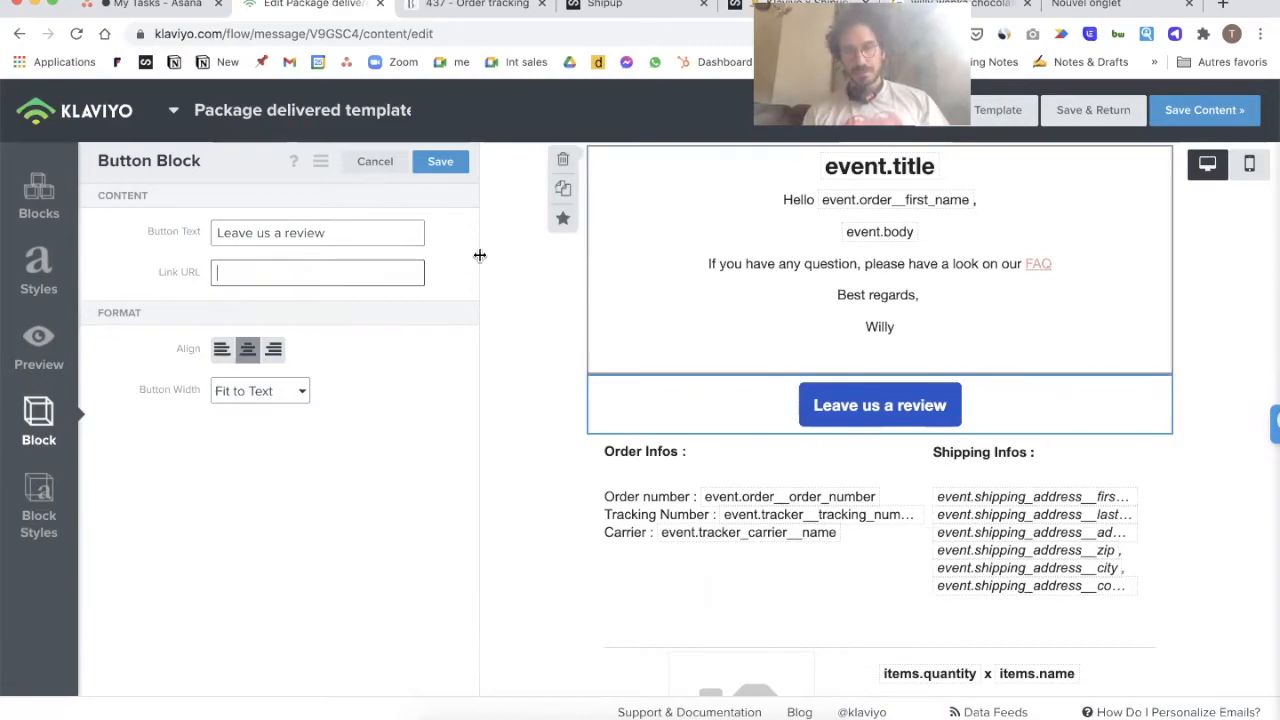
left_click(445, 162)
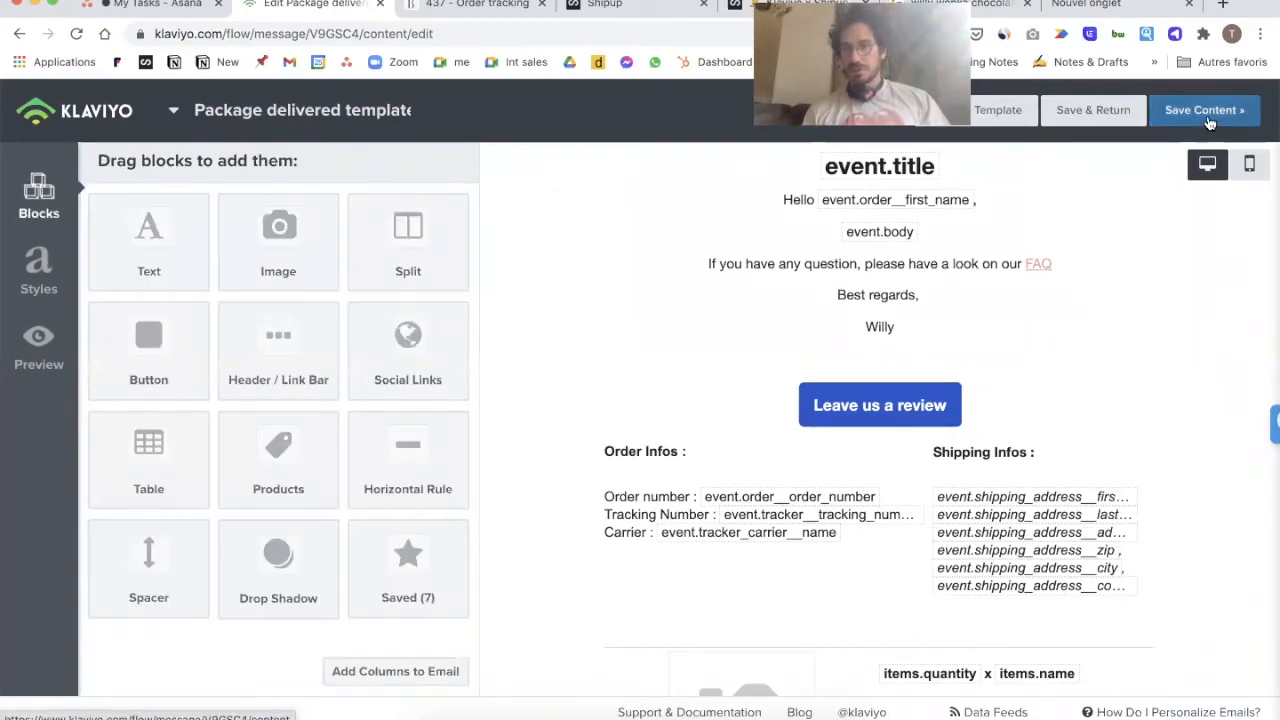
left_click(1208, 121)
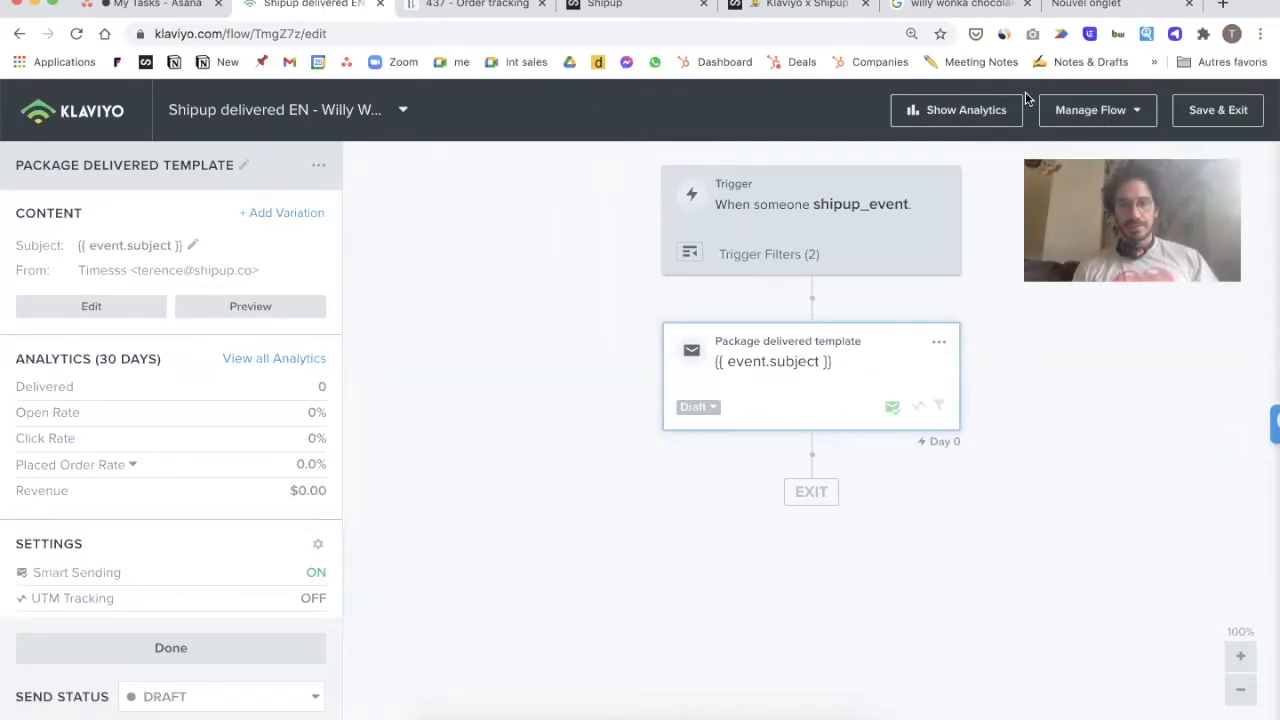
Step: Search the flow list for "will" and switch to the flow "Shipup incident EN - Willy Wonka"
left_click(359, 112)
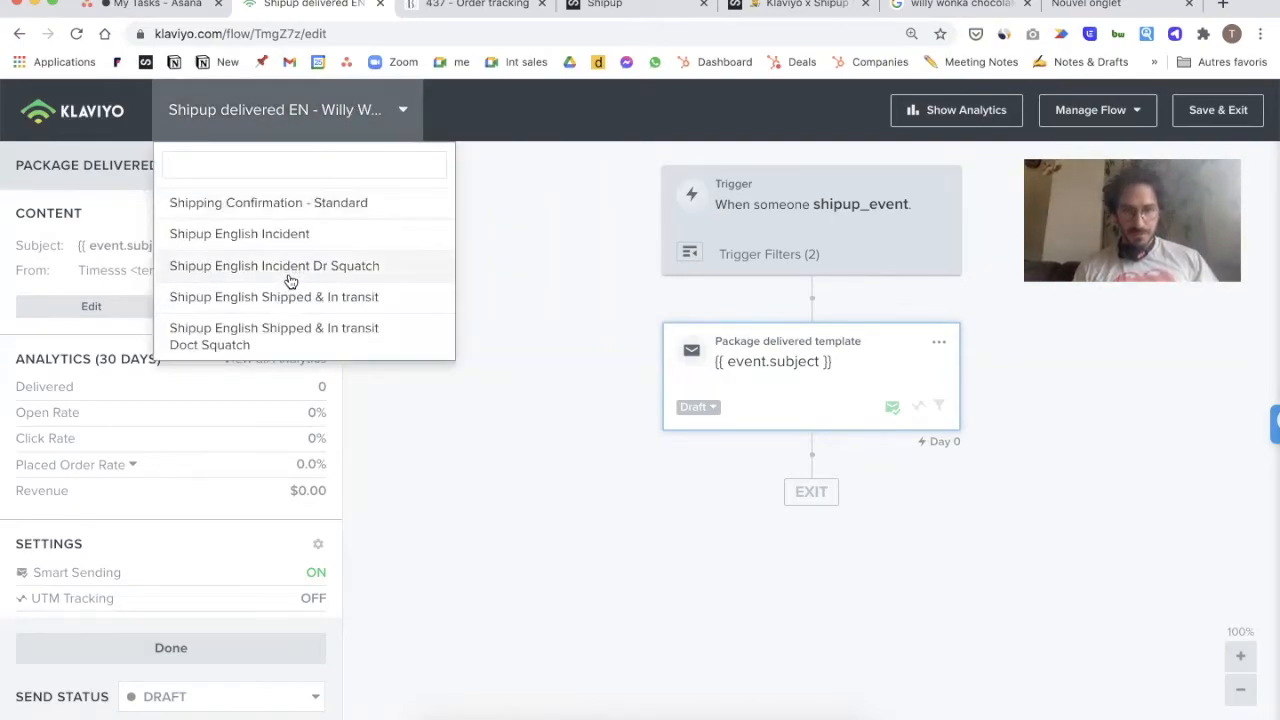
left_click(280, 170)
type("w")
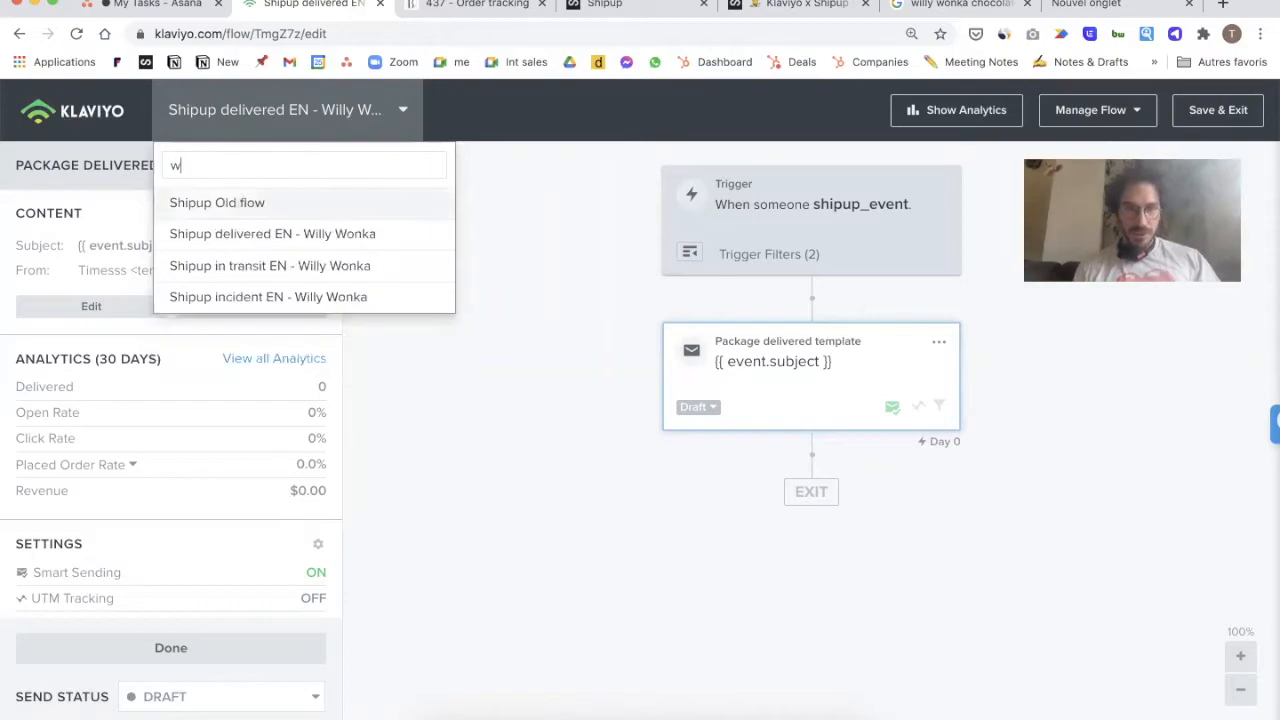
type("ill")
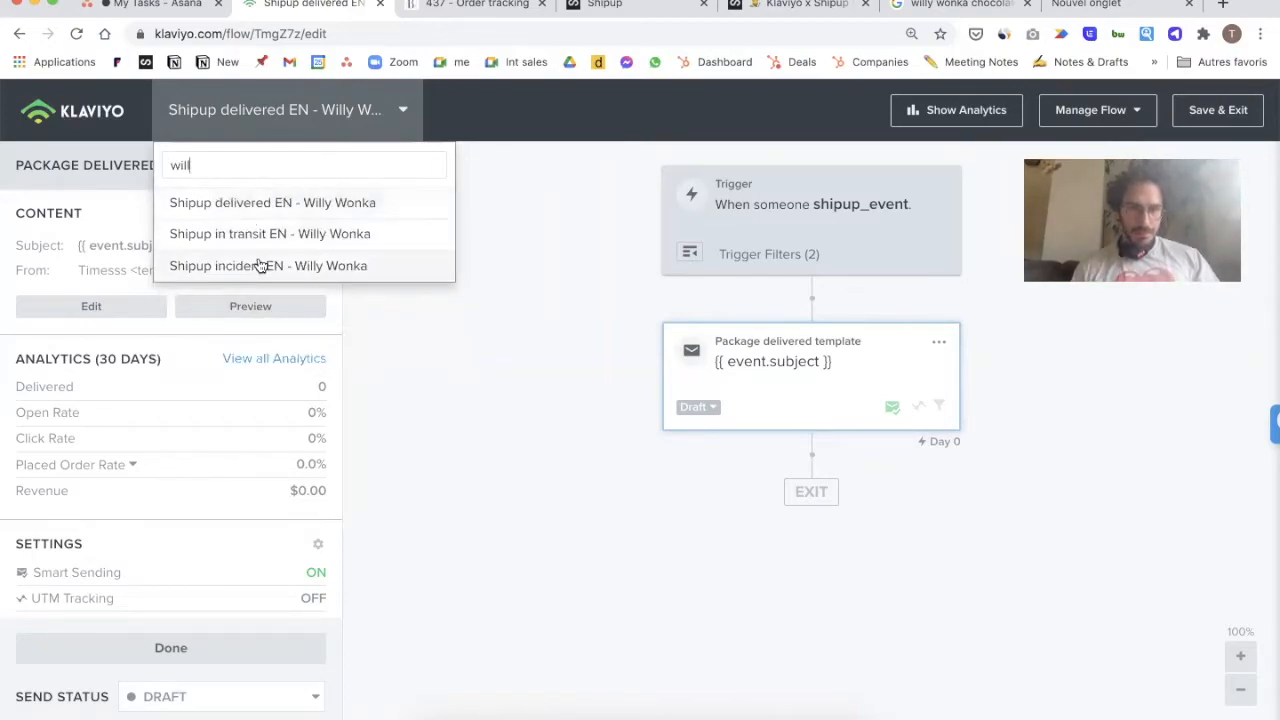
left_click(259, 265)
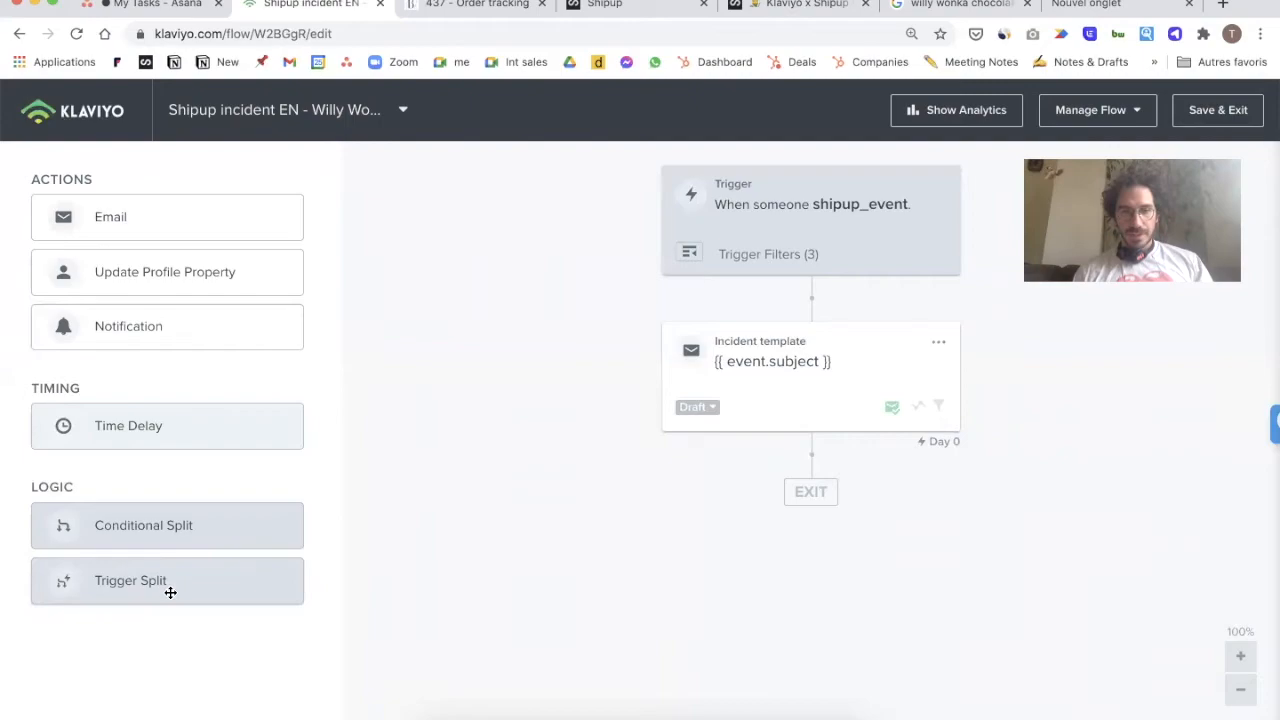
Step: Add a trigger split between the shipup_event trigger and the Incident template email
mouse_move(163, 589)
left_mouse_down()
mouse_move(170, 577)
mouse_move(159, 580)
left_mouse_up()
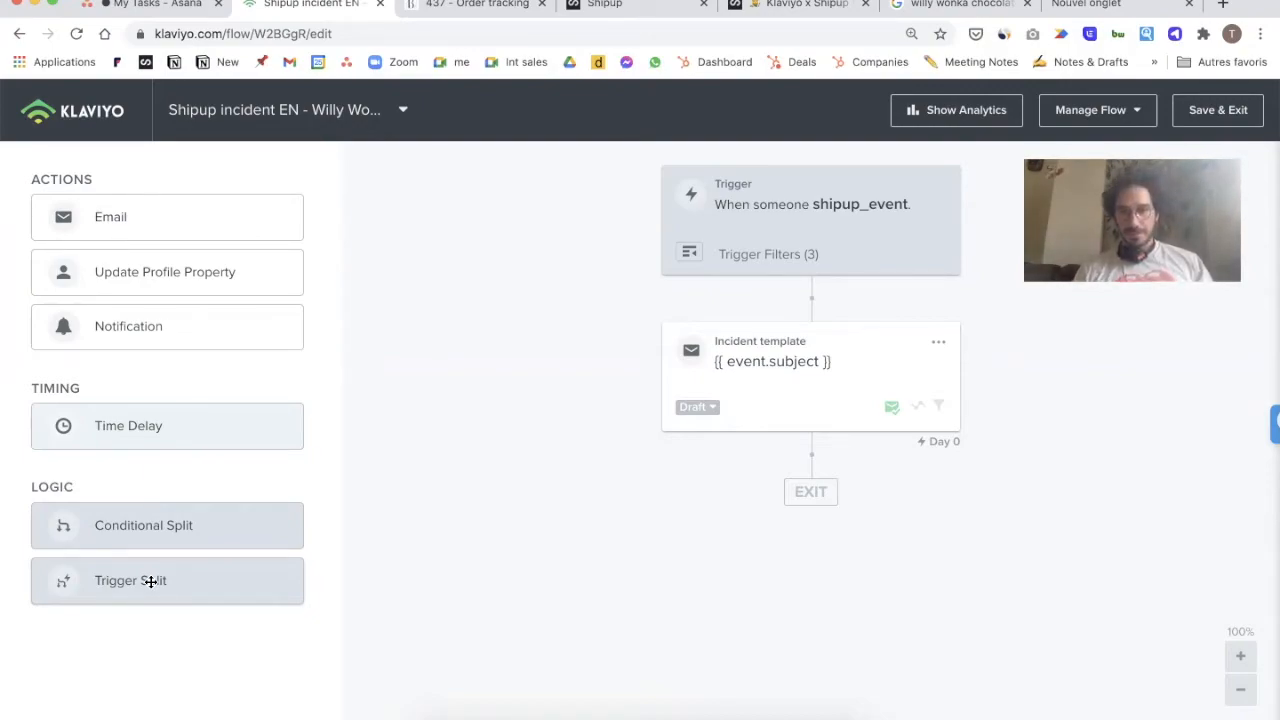
left_click_drag(150, 581, 815, 310)
left_click_drag(813, 492, 807, 333)
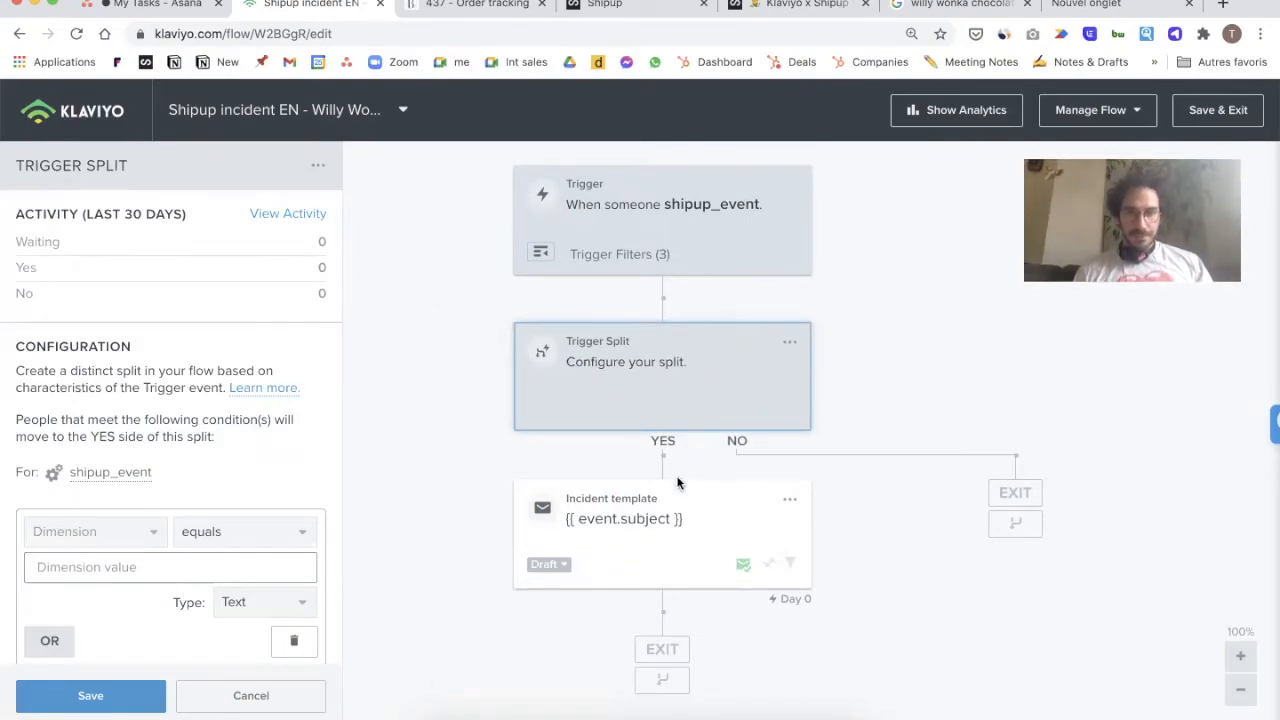
Step: Set the trigger split condition to notification__slug equals late_package
left_click(109, 539)
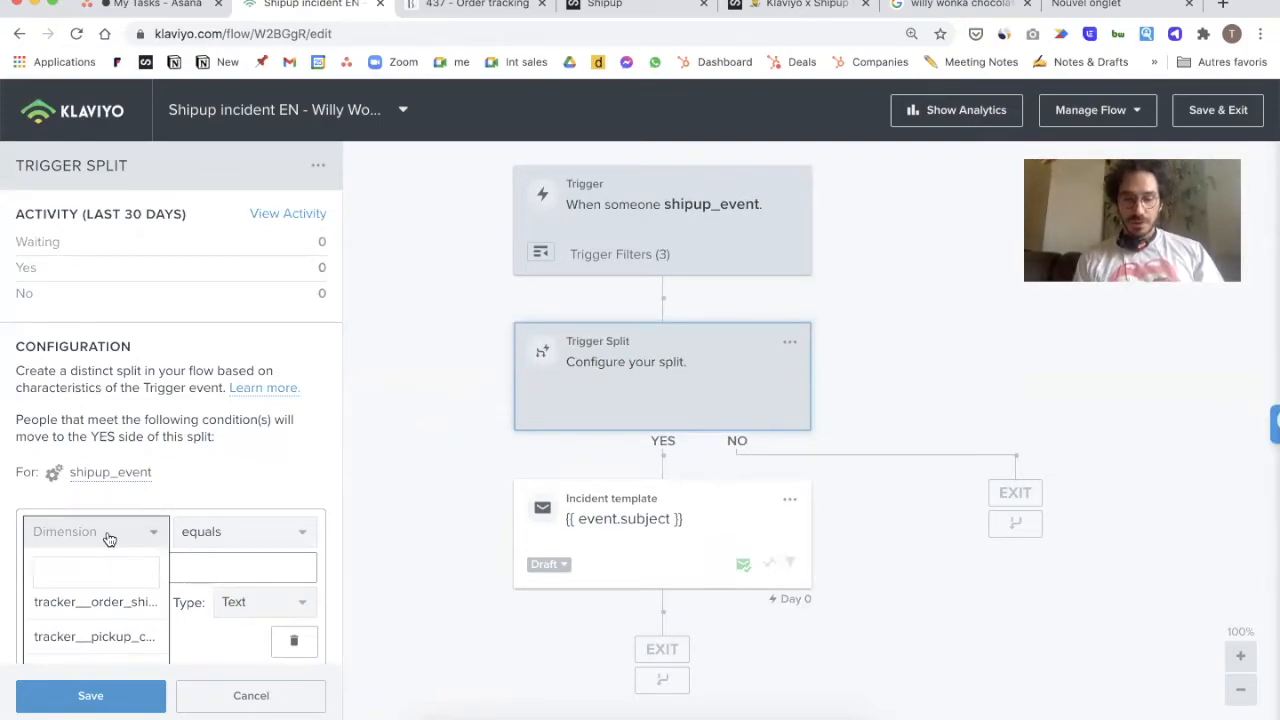
type("slu")
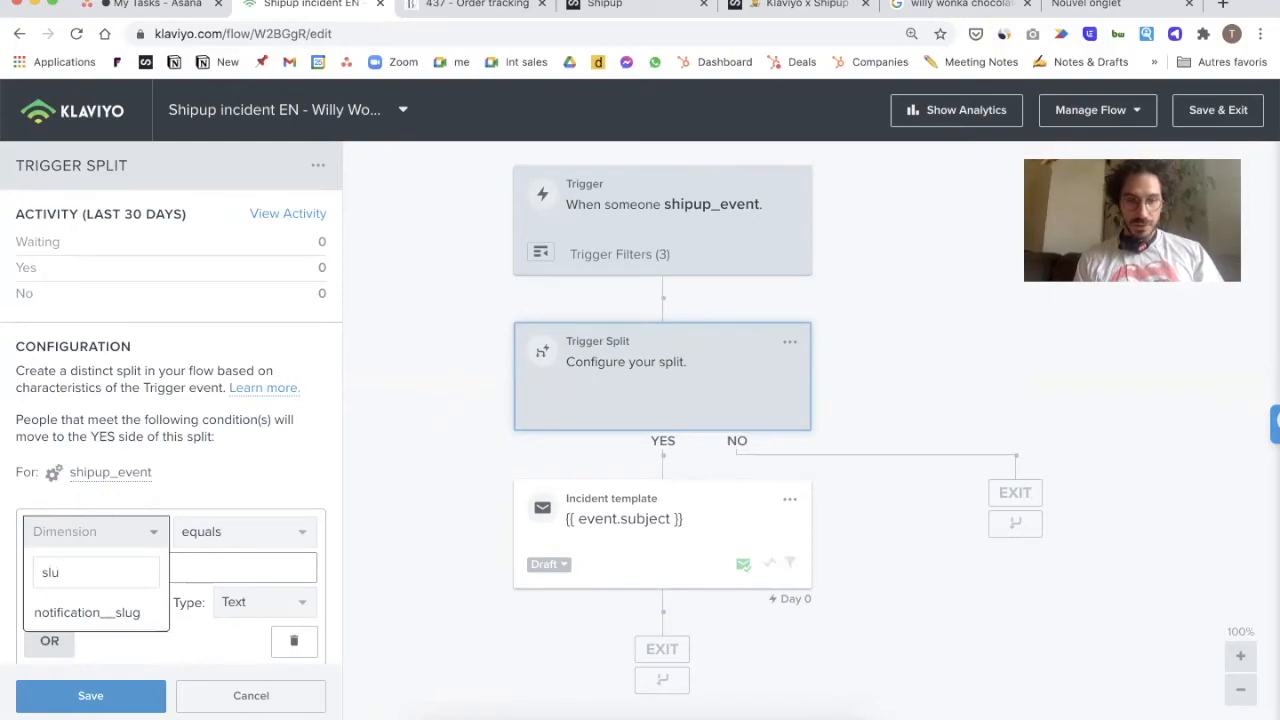
type("g")
left_click(94, 612)
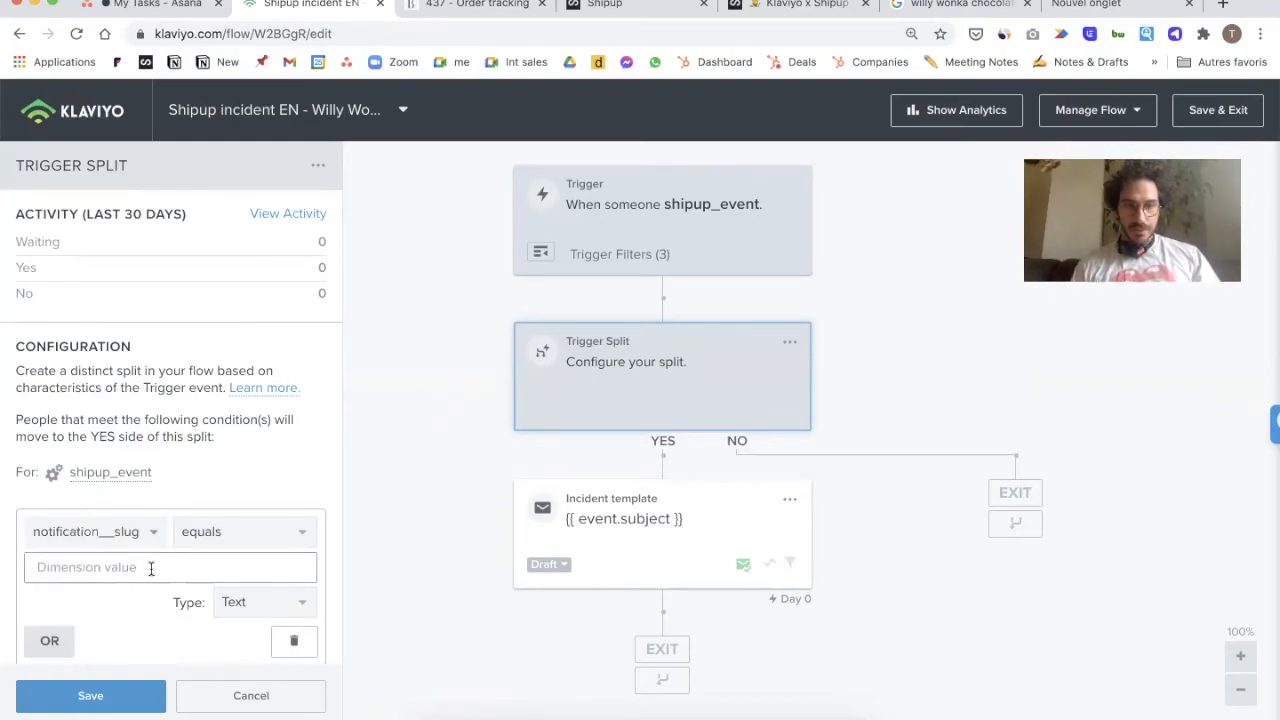
left_click(151, 567)
scroll(145, 590, "down", 1)
scroll(145, 590, "up", 1)
scroll(145, 590, "down", 2)
left_click(122, 648)
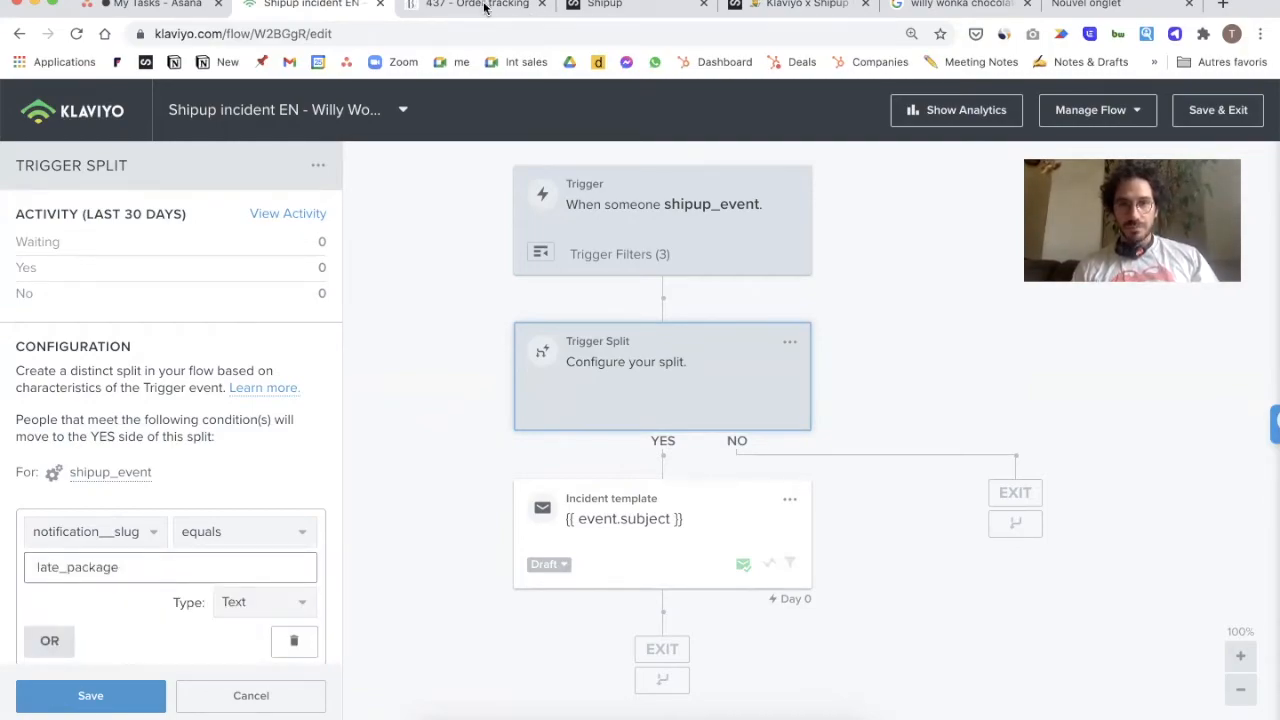
Step: Look through the incident notifications in the Shipup editor and compare them with the slug values offered in the Klaviyo split
left_click(609, 4)
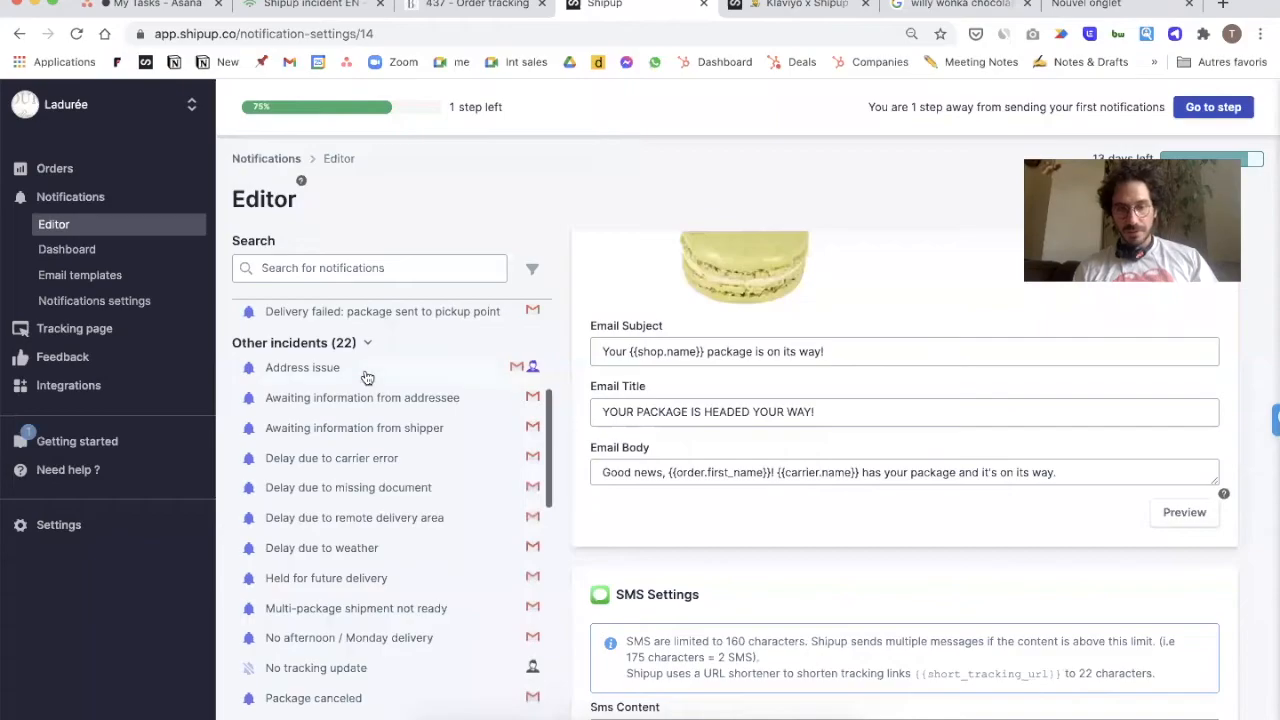
scroll(366, 372, "down", 5)
scroll(366, 375, "up", 6)
scroll(366, 375, "down", 4)
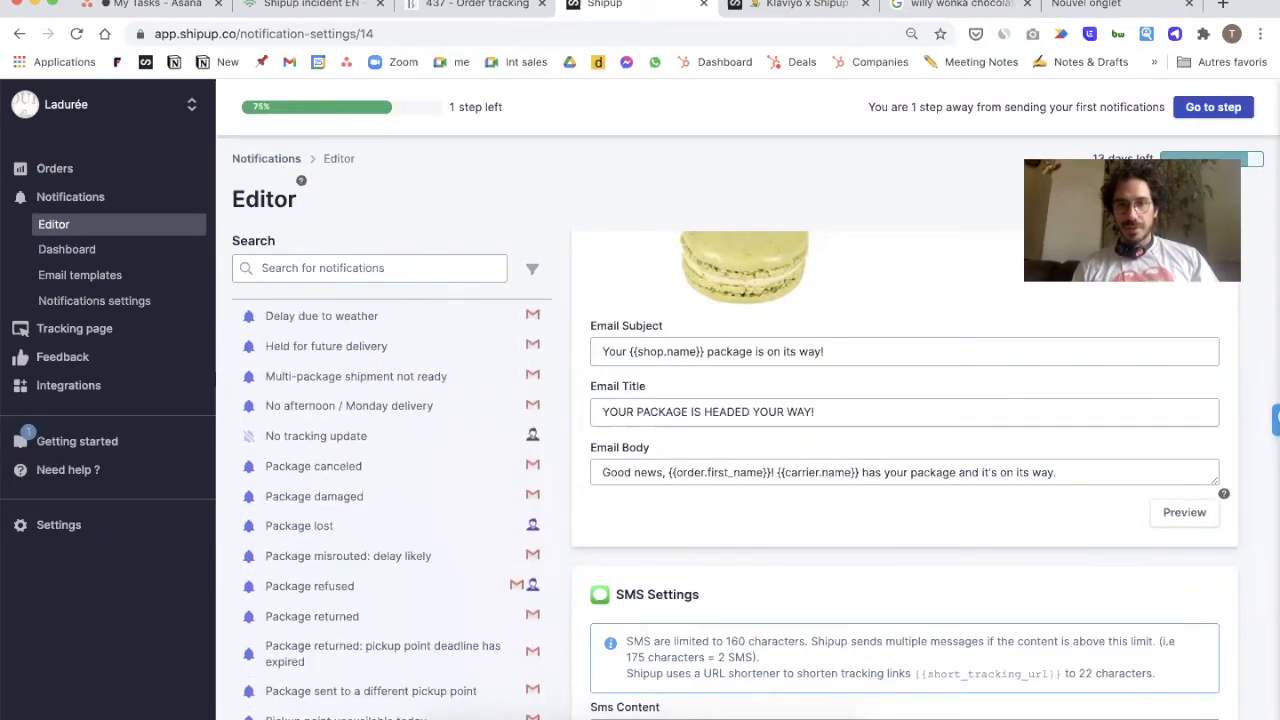
left_click(315, 5)
left_click(158, 568)
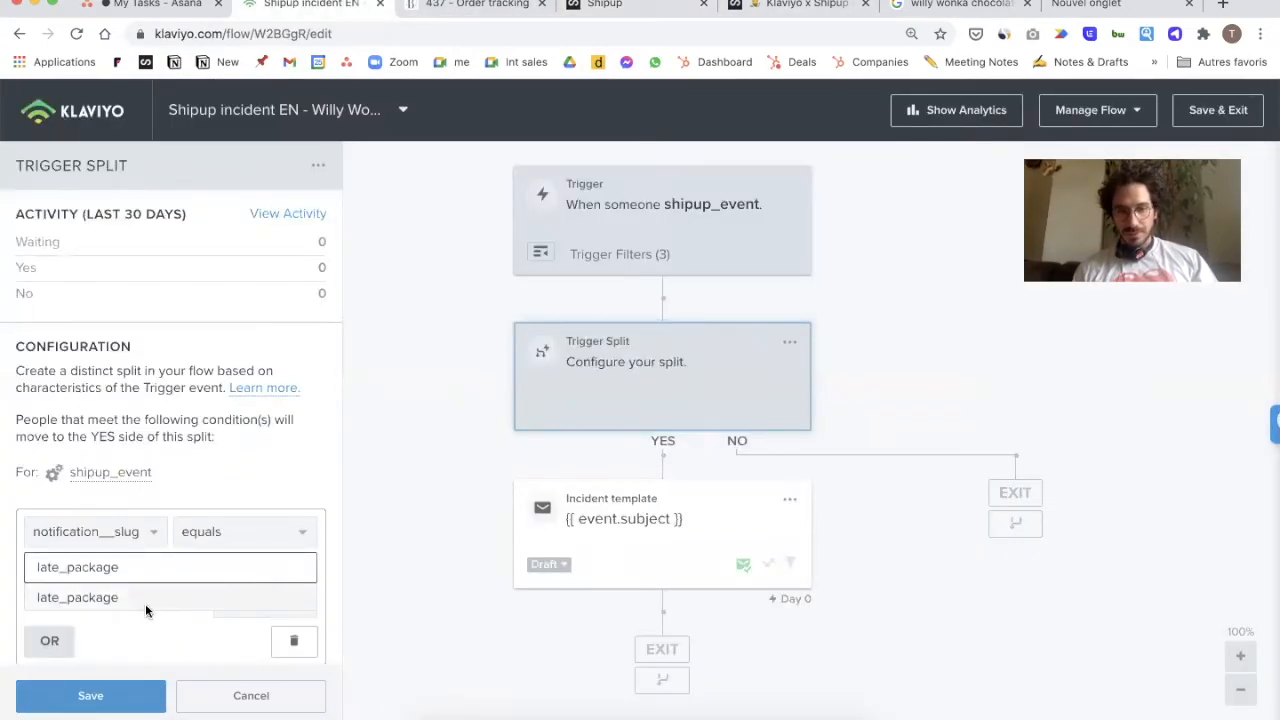
left_click(145, 601)
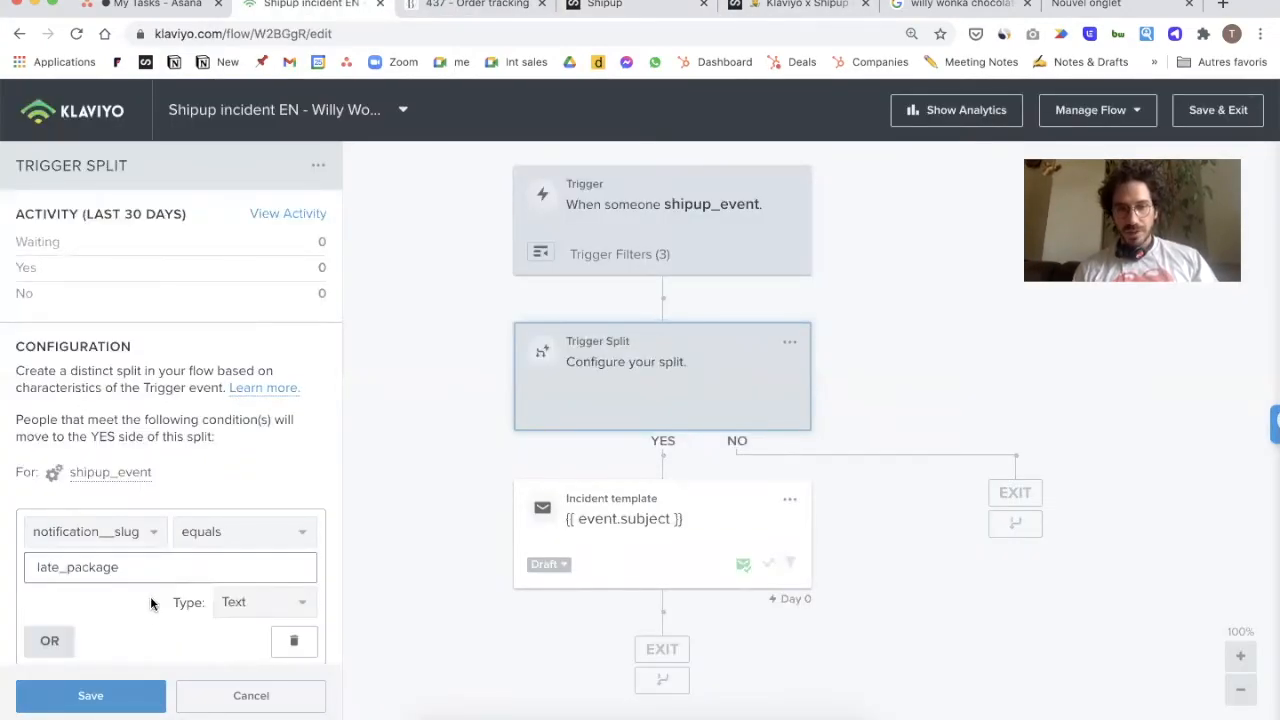
Step: In Shipup, enable the Klaviyo channel for the "Package sent to a different pickup point" notification and save the channels
left_click(631, 9)
scroll(392, 409, "down", 5)
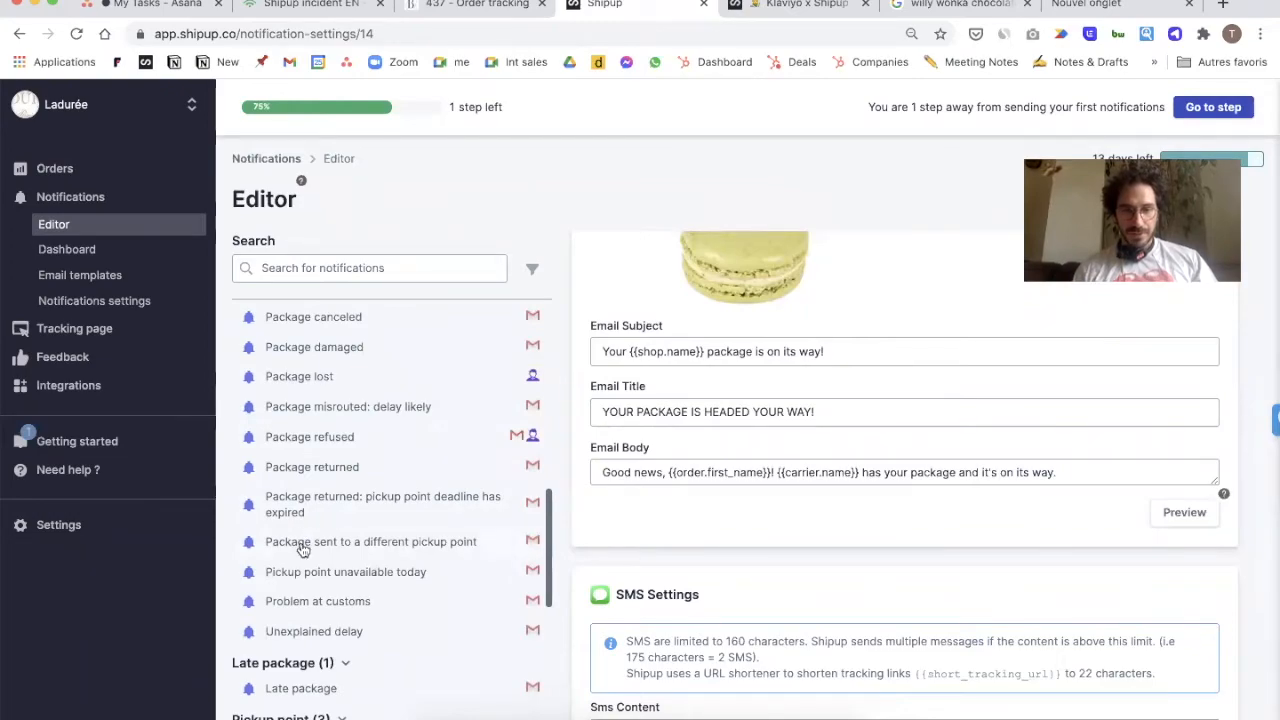
left_click(304, 545)
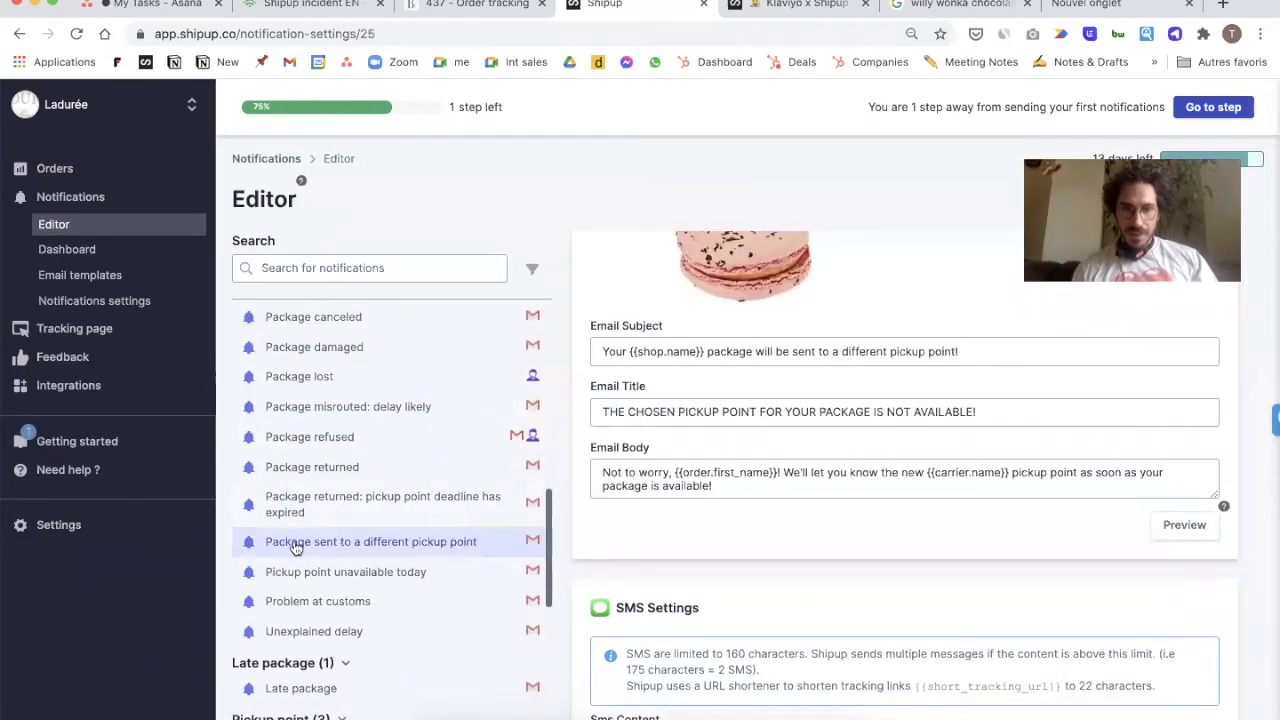
scroll(829, 486, "up", 3)
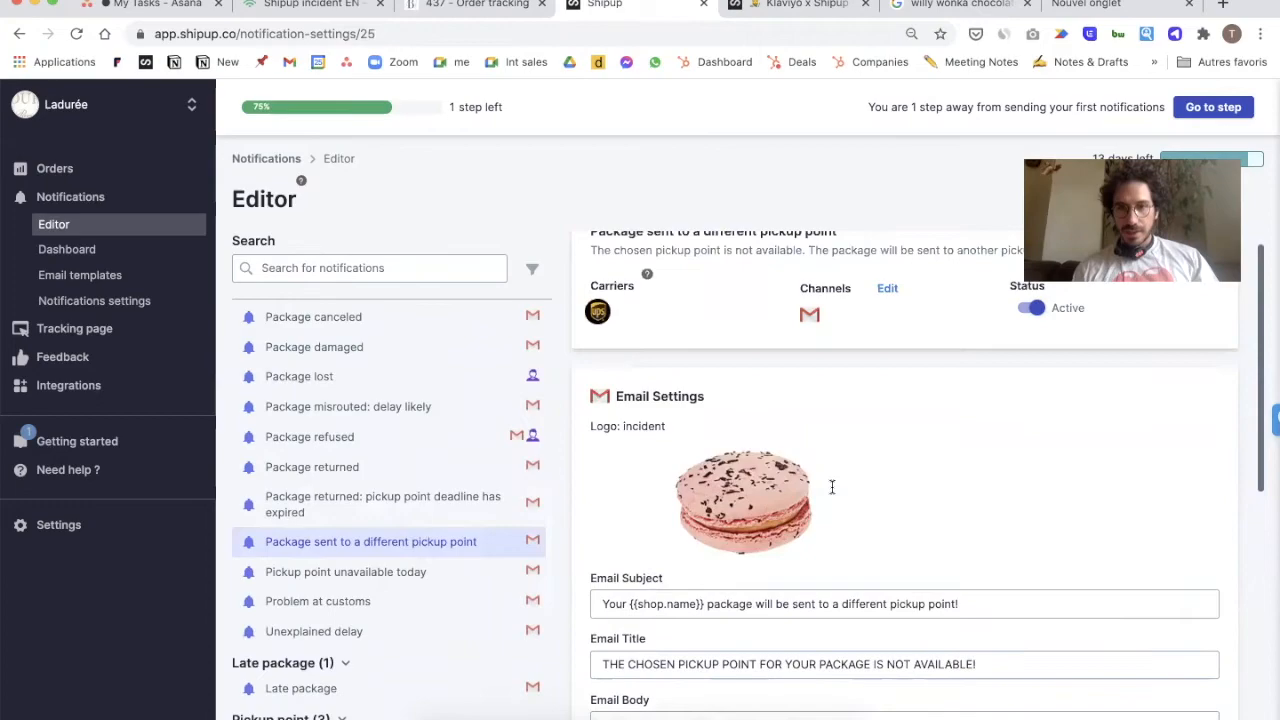
left_click(889, 318)
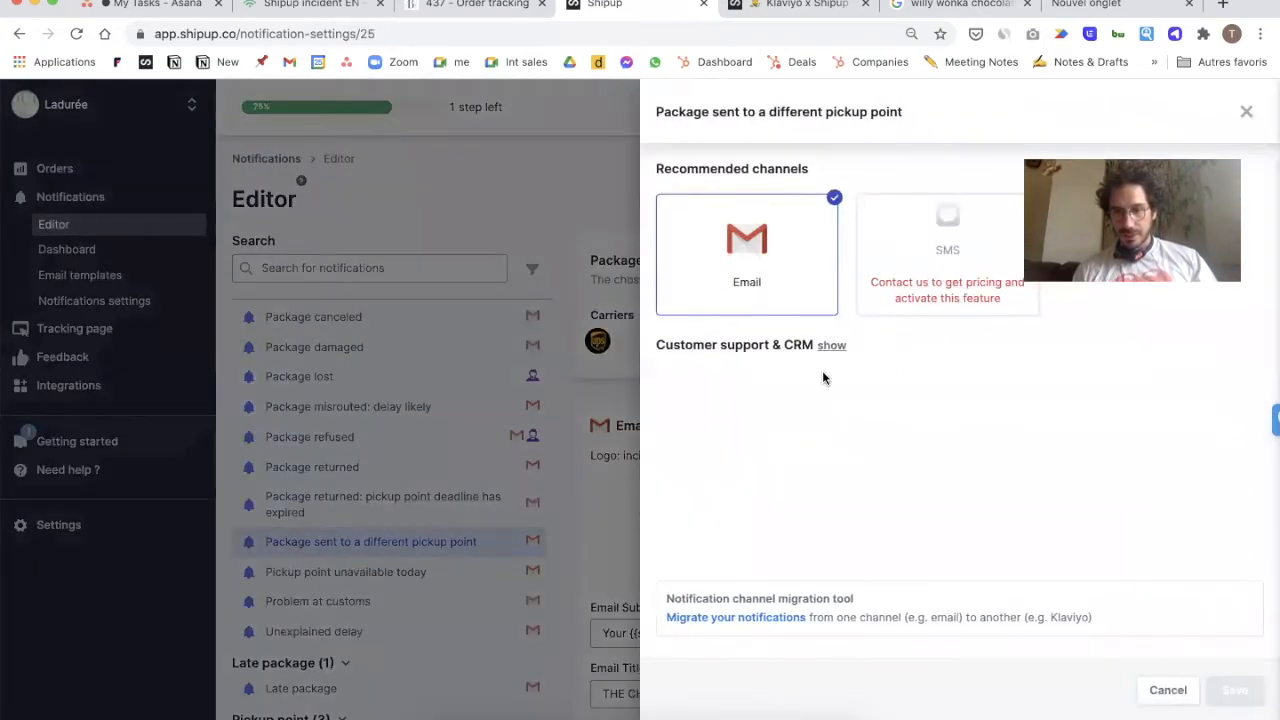
left_click(830, 346)
left_click(763, 569)
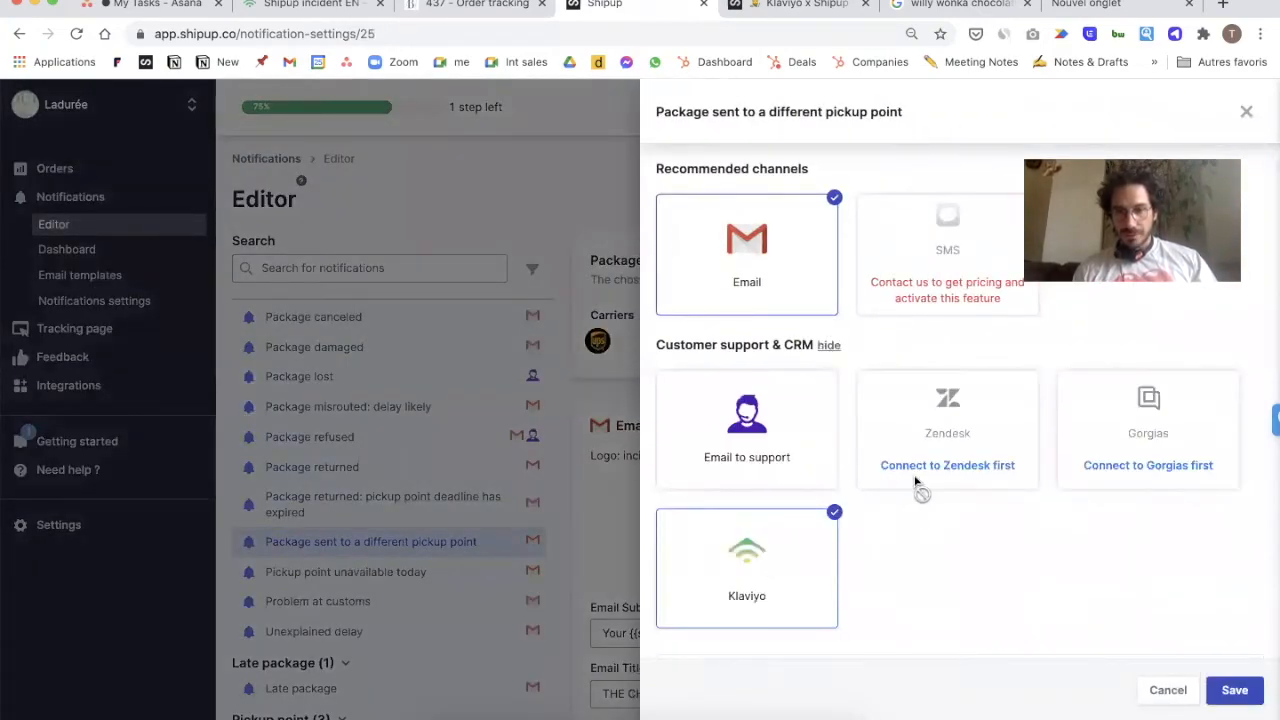
left_click(1236, 690)
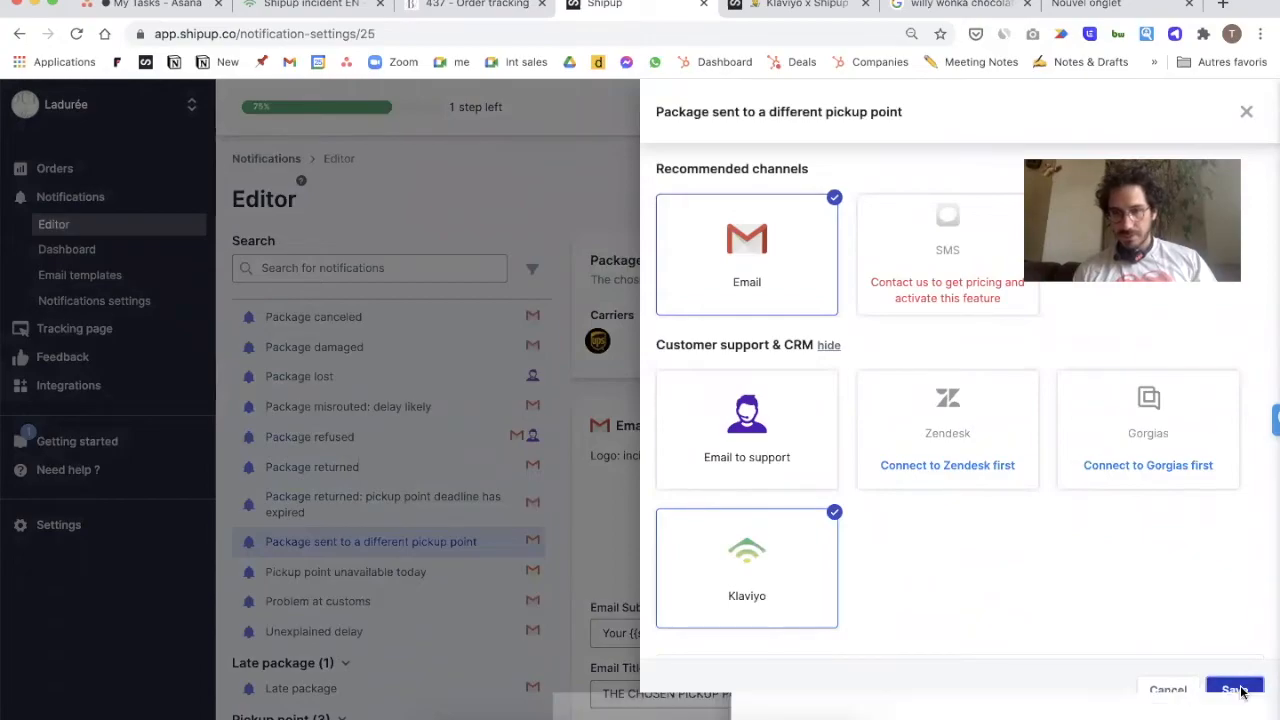
Step: Update the notification's Klaviyo settings to use the Klaviyo EN app and create a test event
scroll(897, 468, "down", 7)
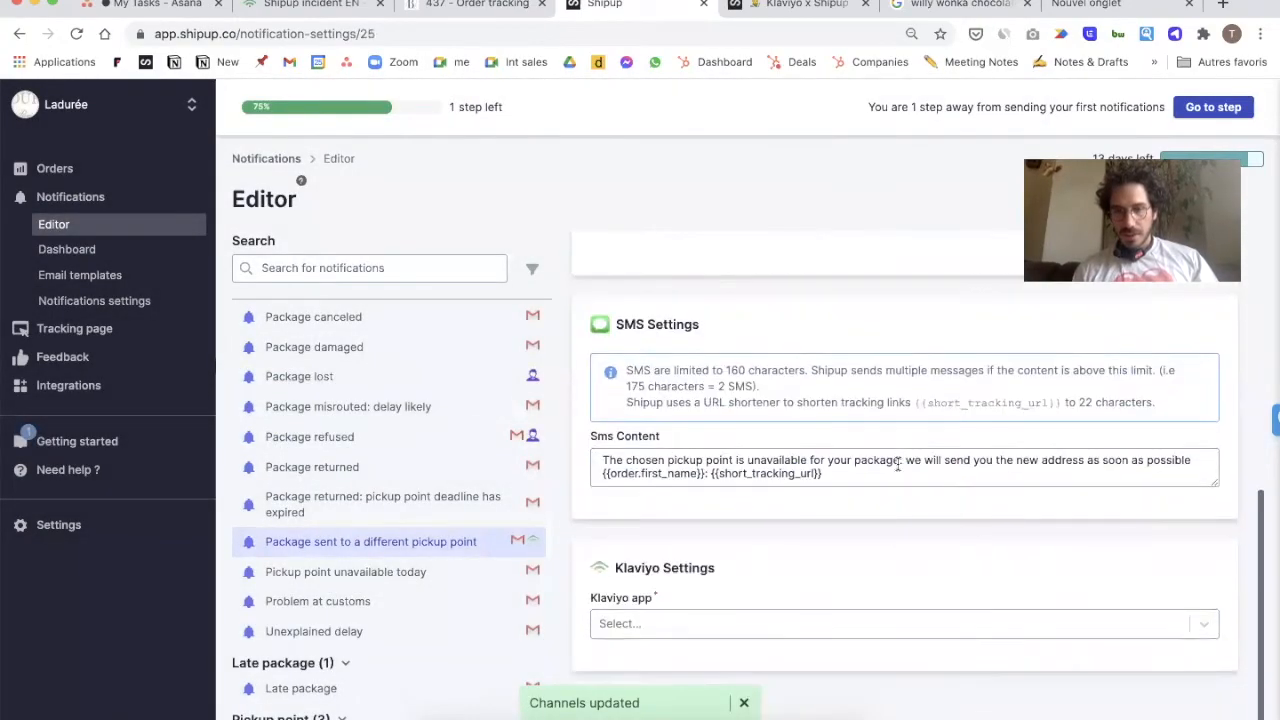
left_click(740, 628)
left_click(710, 663)
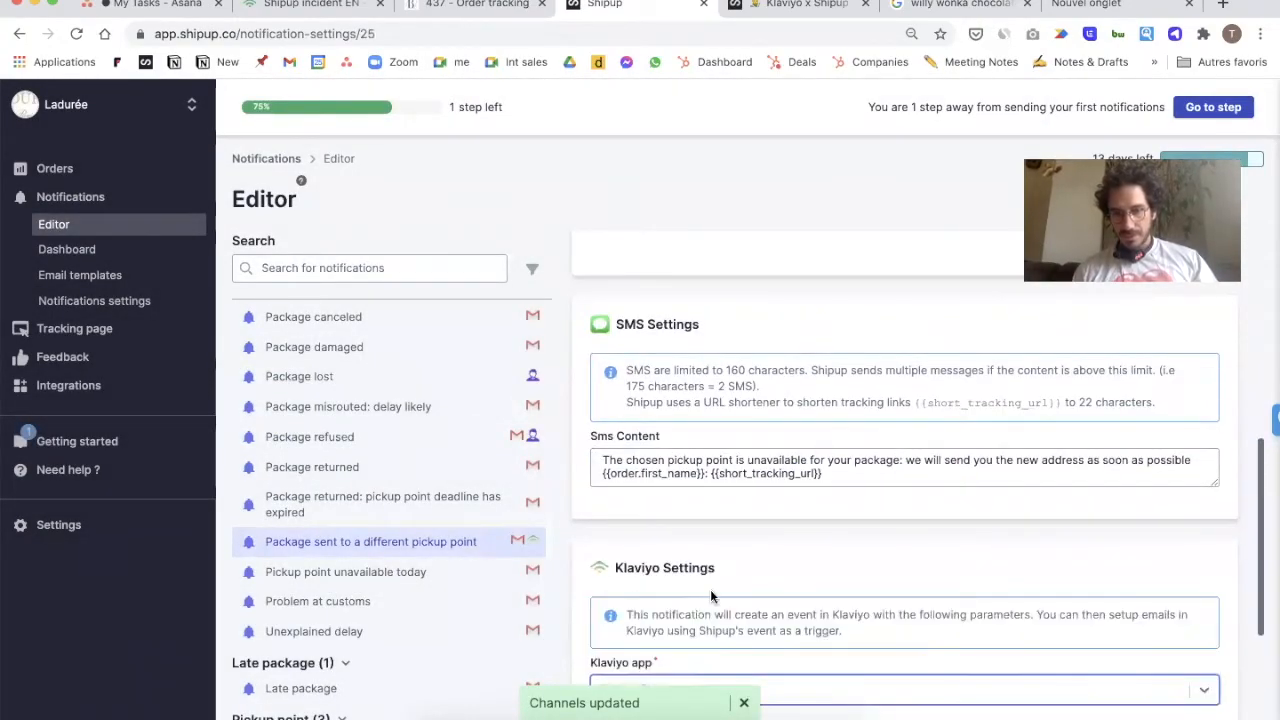
scroll(719, 488, "down", 3)
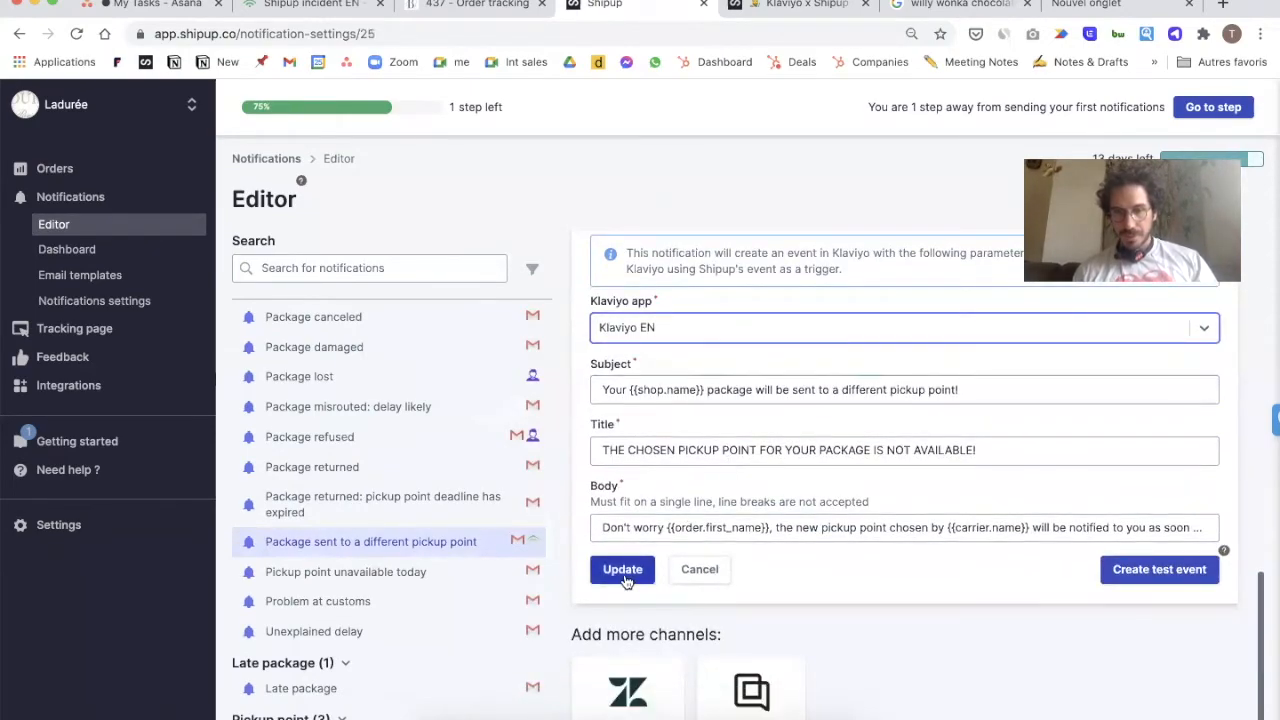
left_click(620, 572)
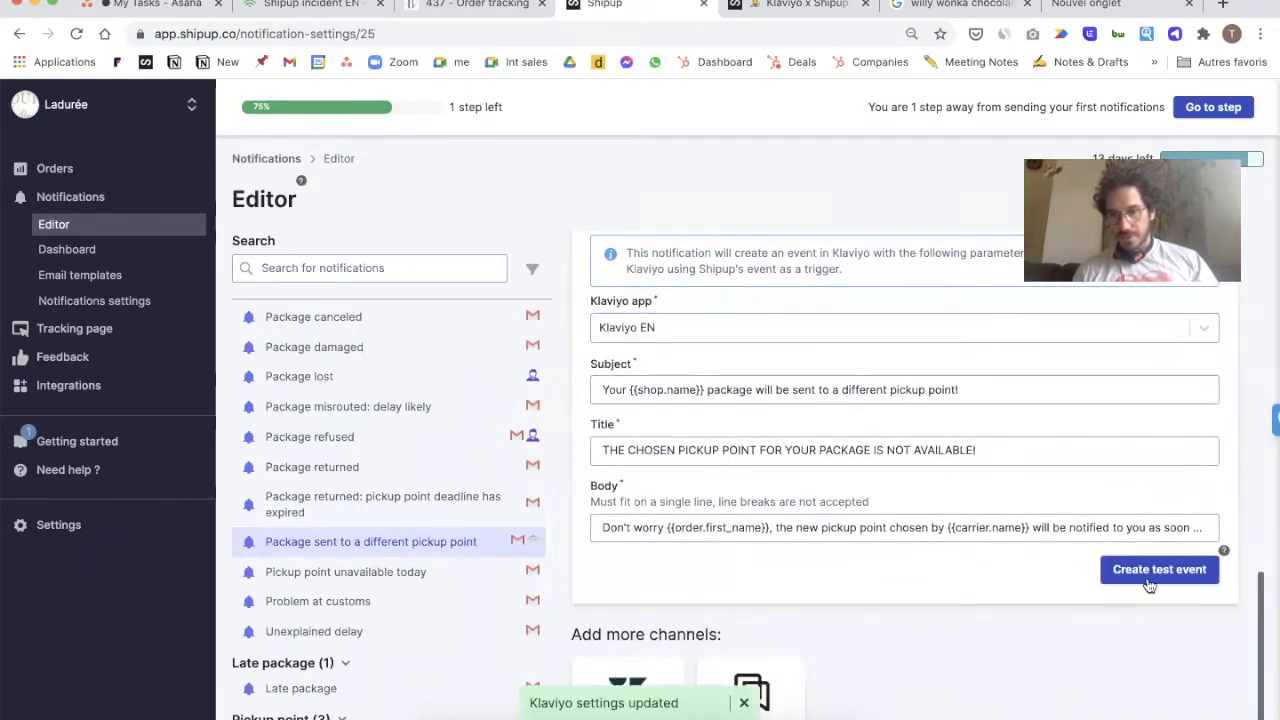
left_click(1151, 583)
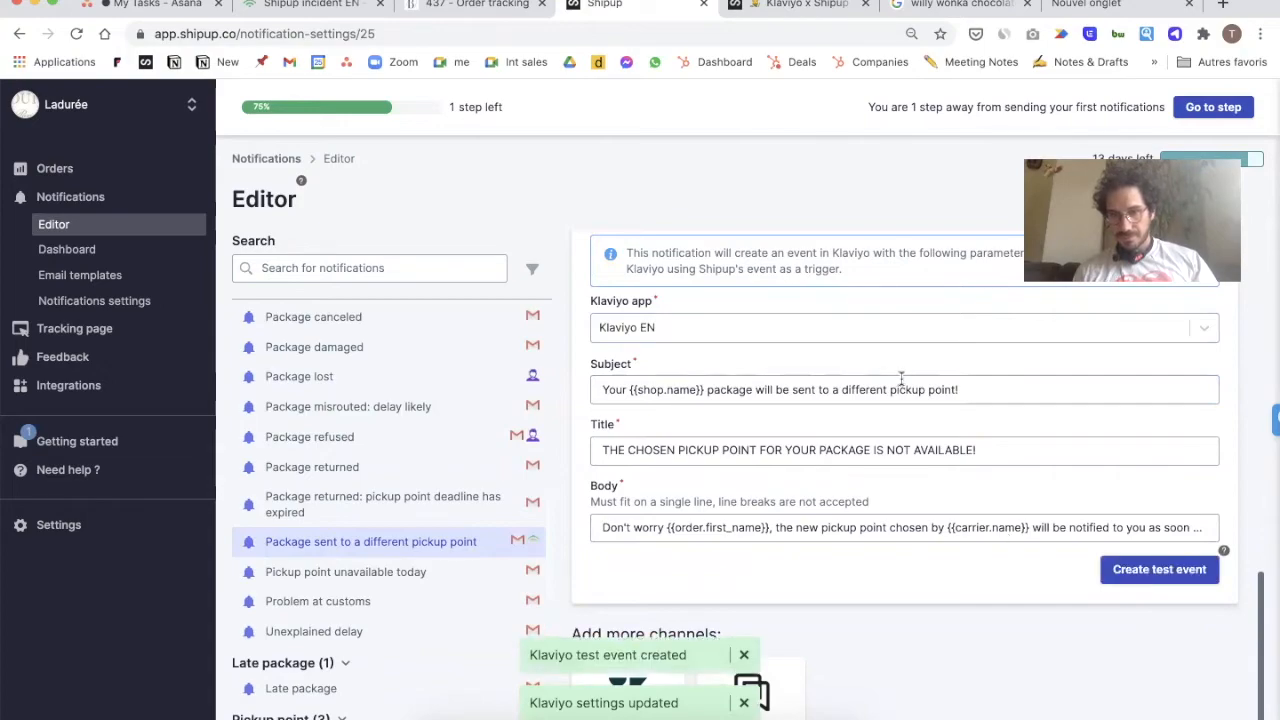
Step: Back in Klaviyo, check the slug values offered for the split and save the trigger split with late_package
left_click(305, 5)
left_click(193, 562)
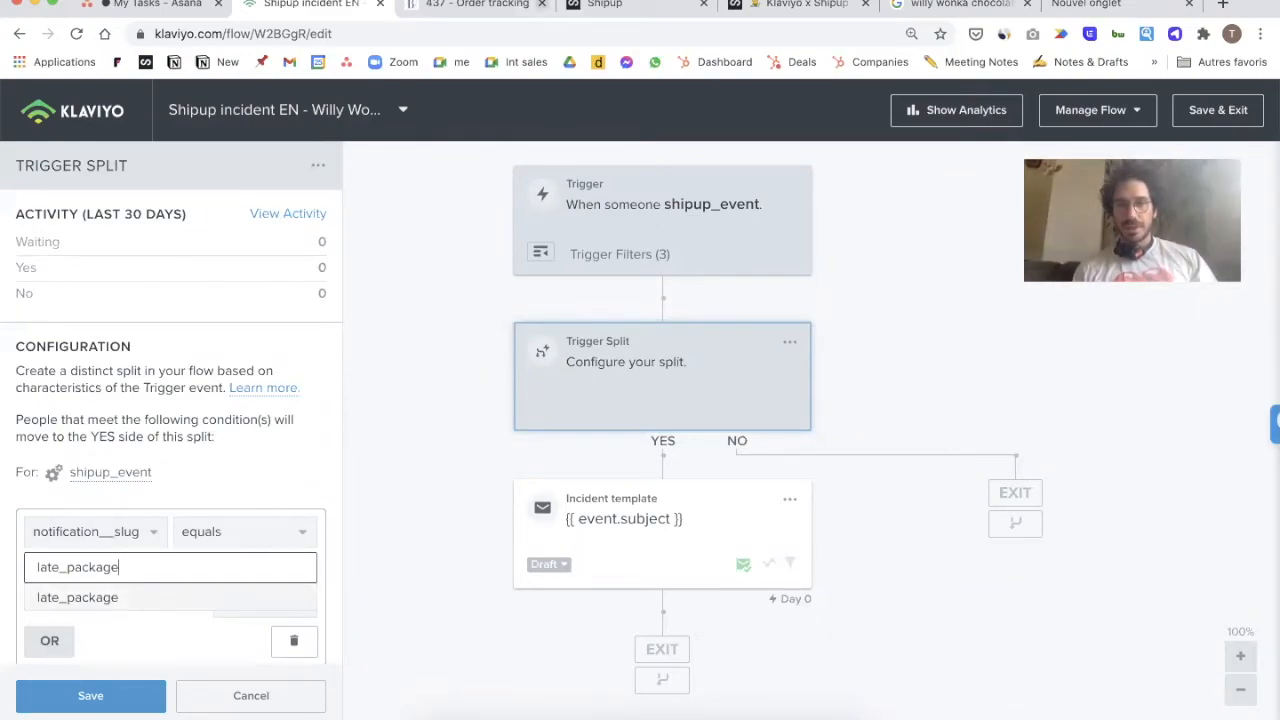
left_click(605, 5)
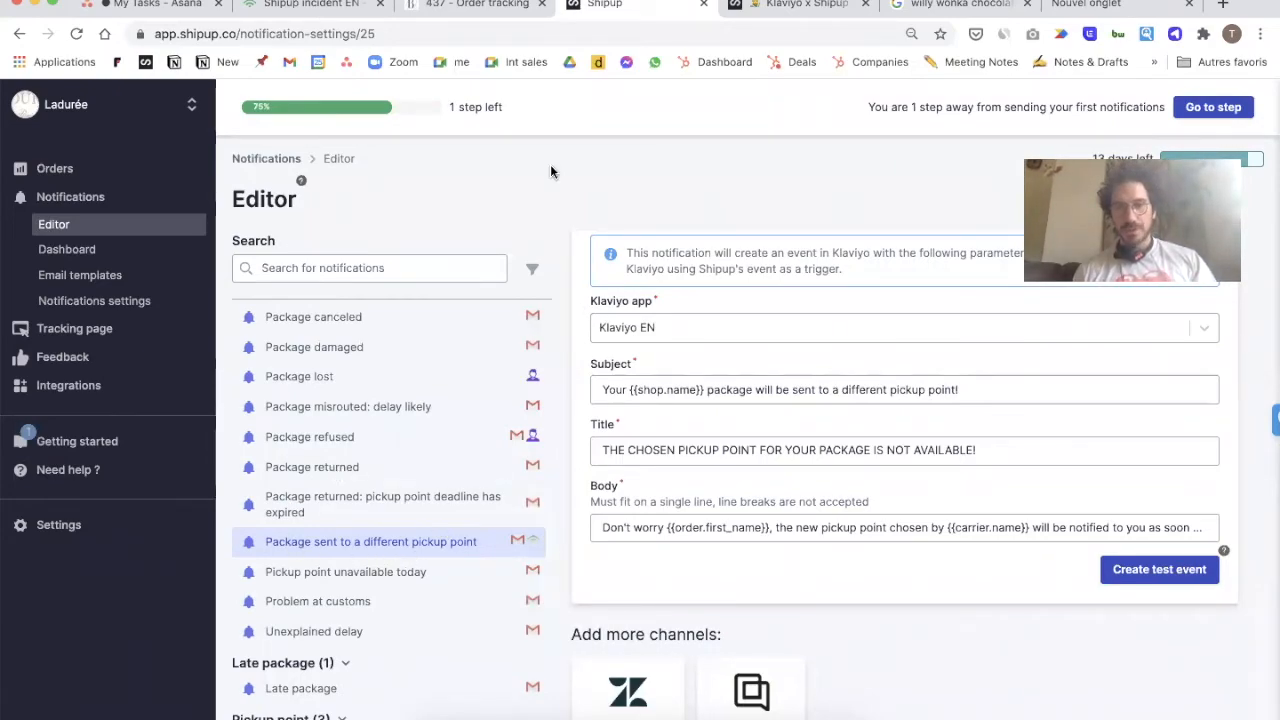
left_click(300, 8)
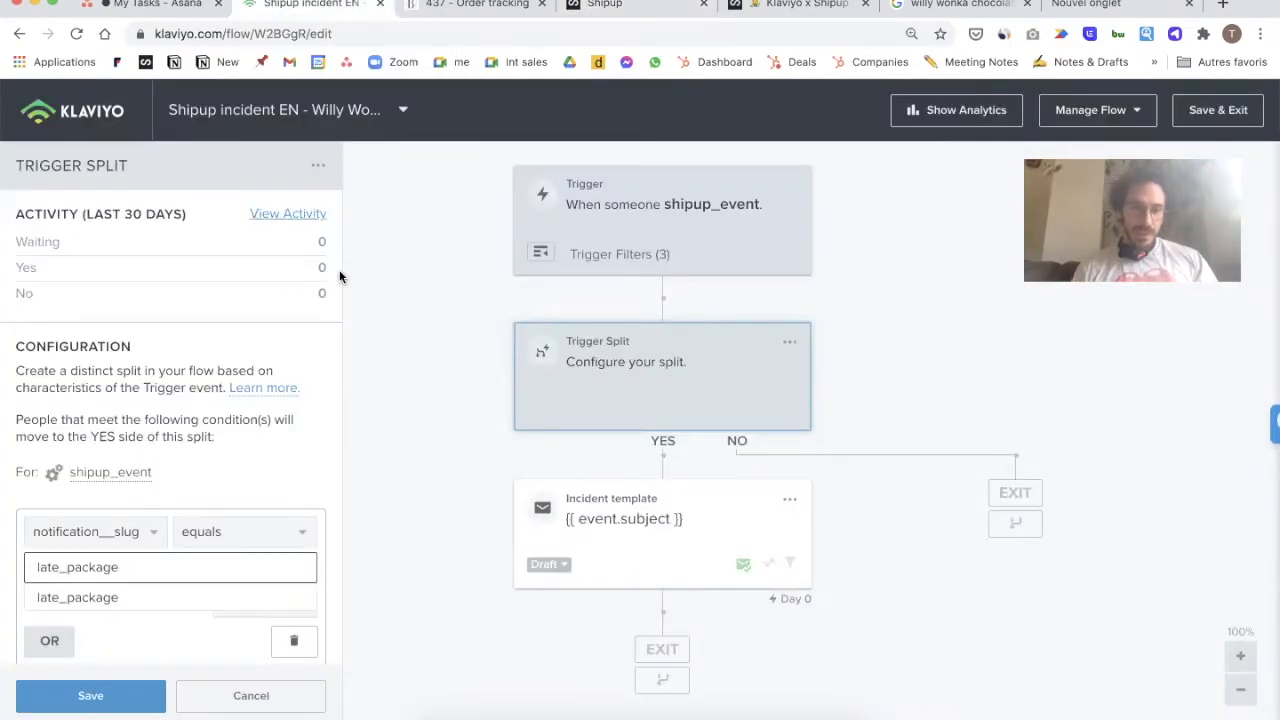
left_click(88, 690)
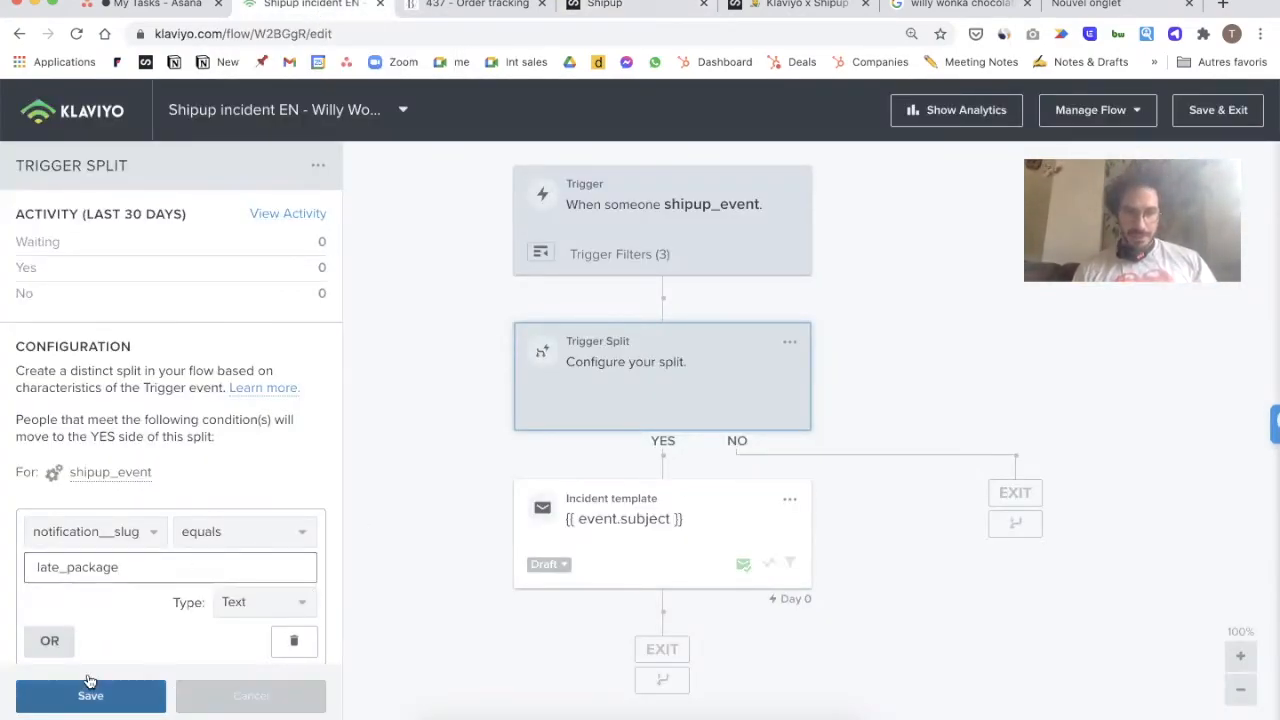
scroll(171, 569, "down", 3)
left_click(123, 697)
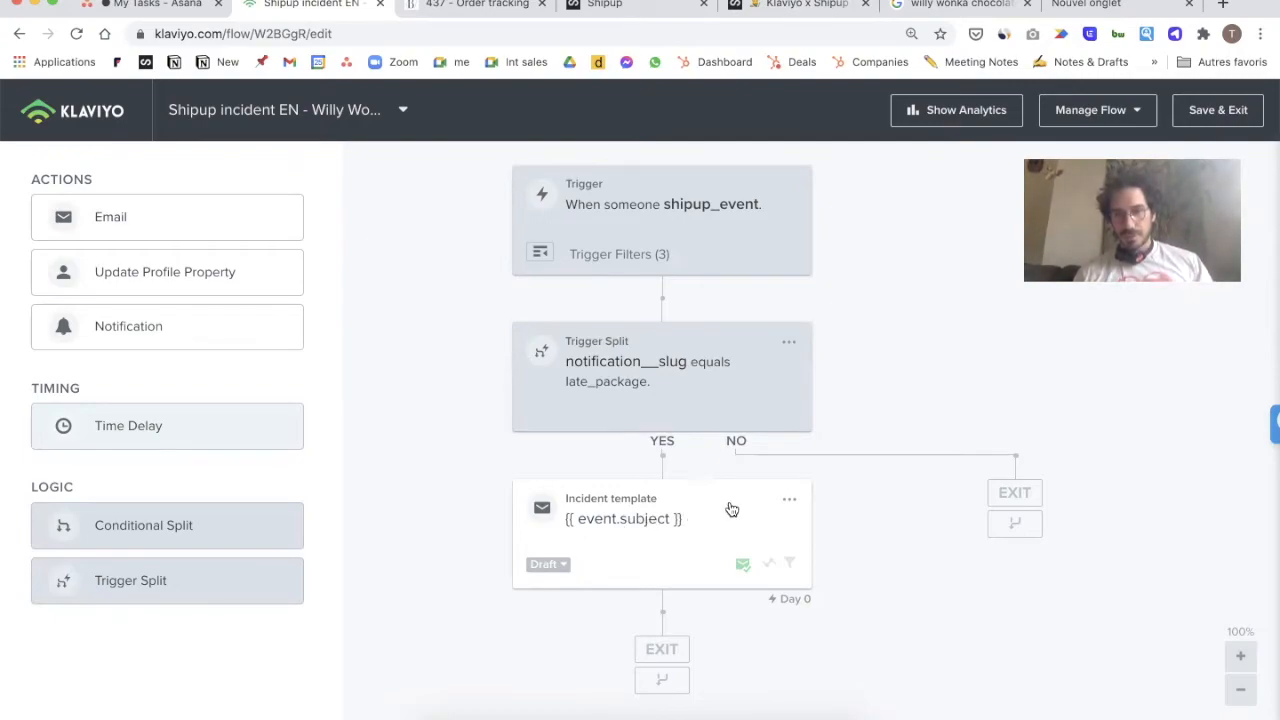
Step: Move the Incident template email to the split's NO branch and add a new email to the YES branch
left_click_drag(673, 511, 1040, 464)
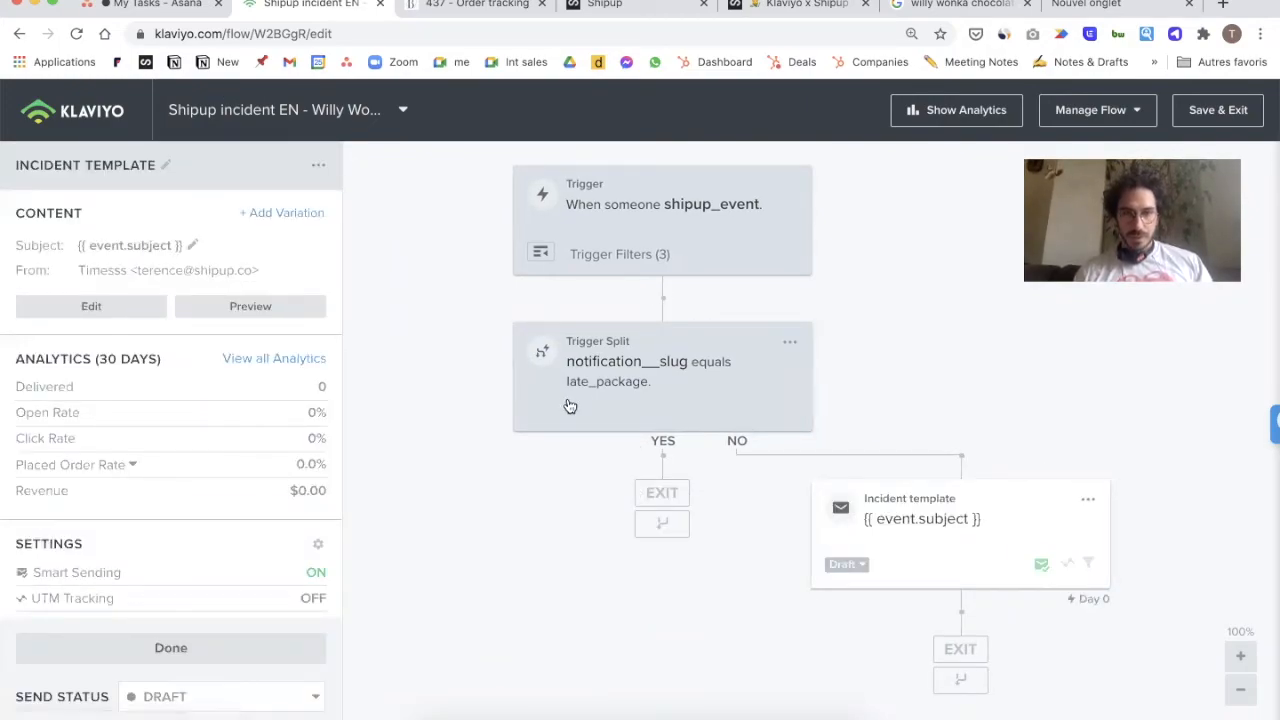
left_click(206, 648)
left_click_drag(195, 220, 666, 504)
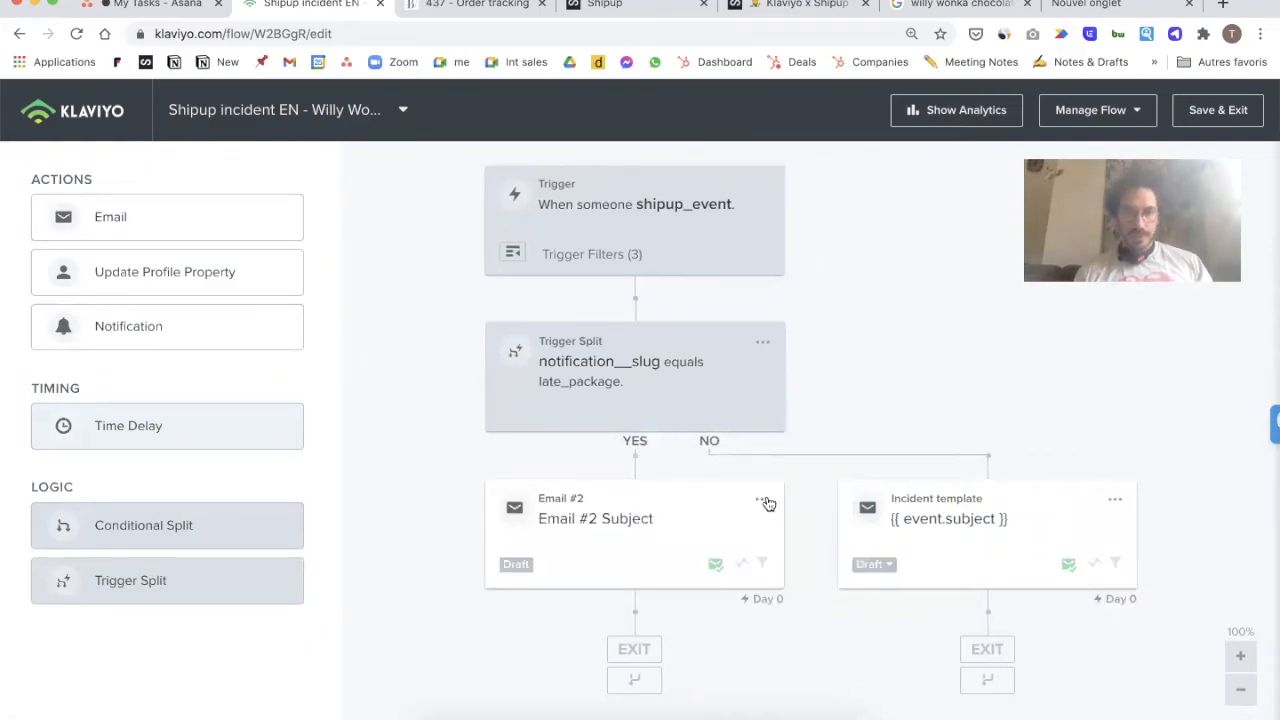
Step: Open the content configuration of Email #2 on the YES branch at the email design options
left_click(745, 503)
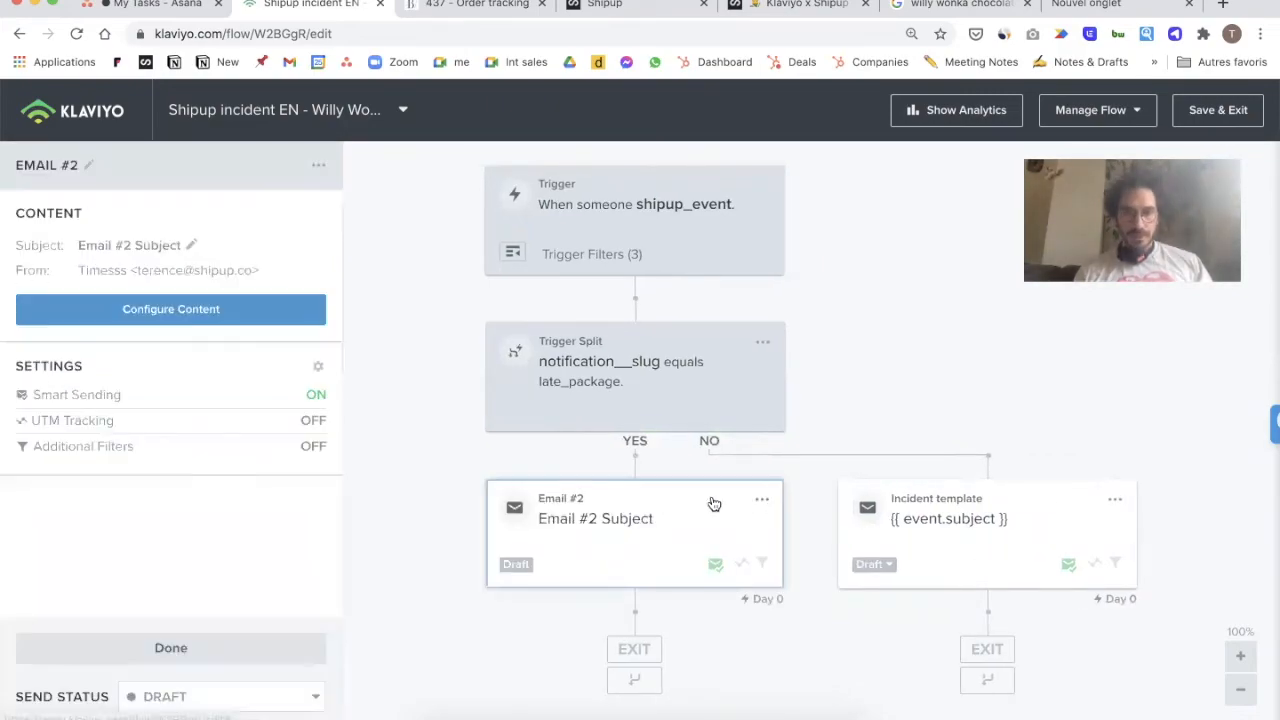
left_click(207, 314)
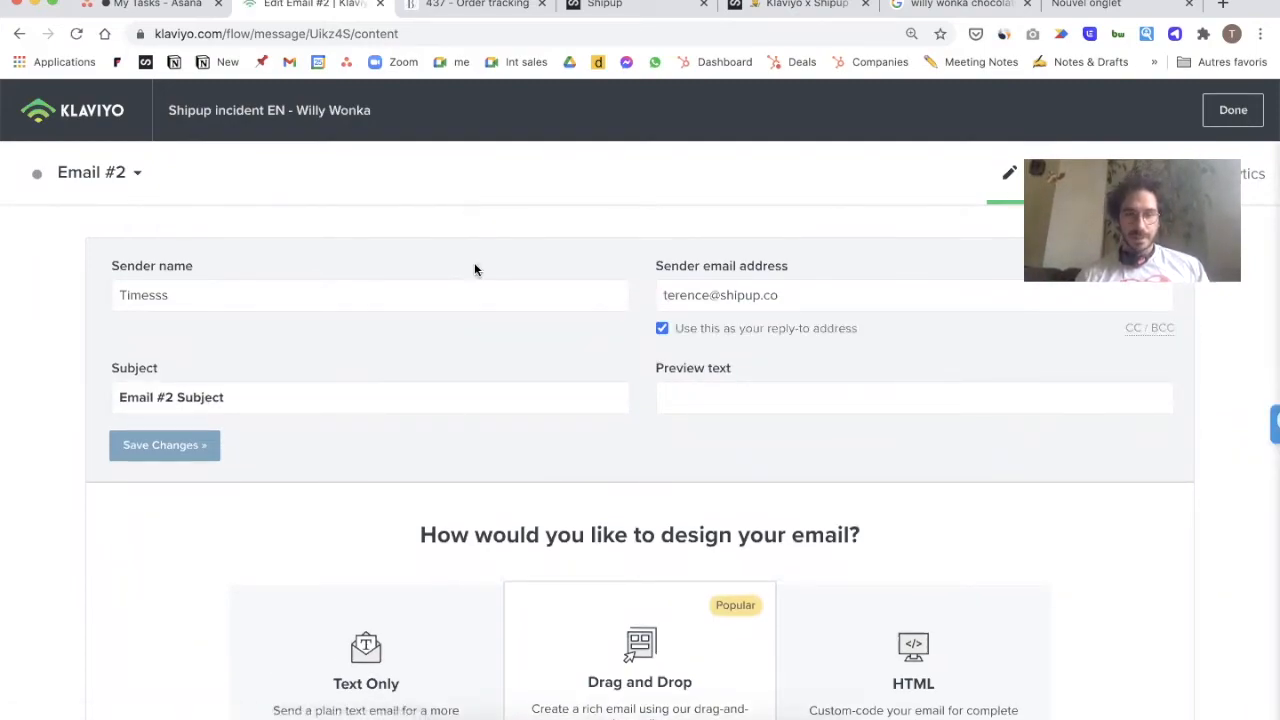
scroll(560, 420, "down", 3)
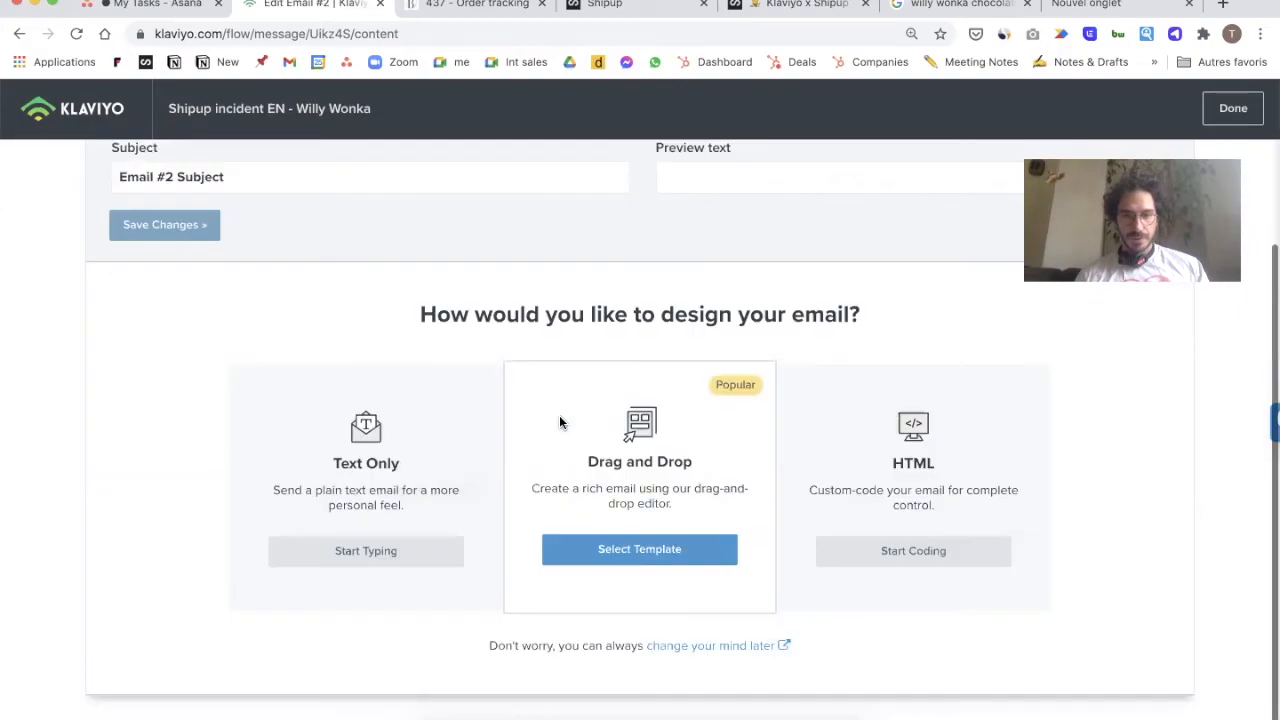
Step: Design Email #2 with the drag-and-drop Willy Wonka template from the saved templates and save its content
left_click(623, 553)
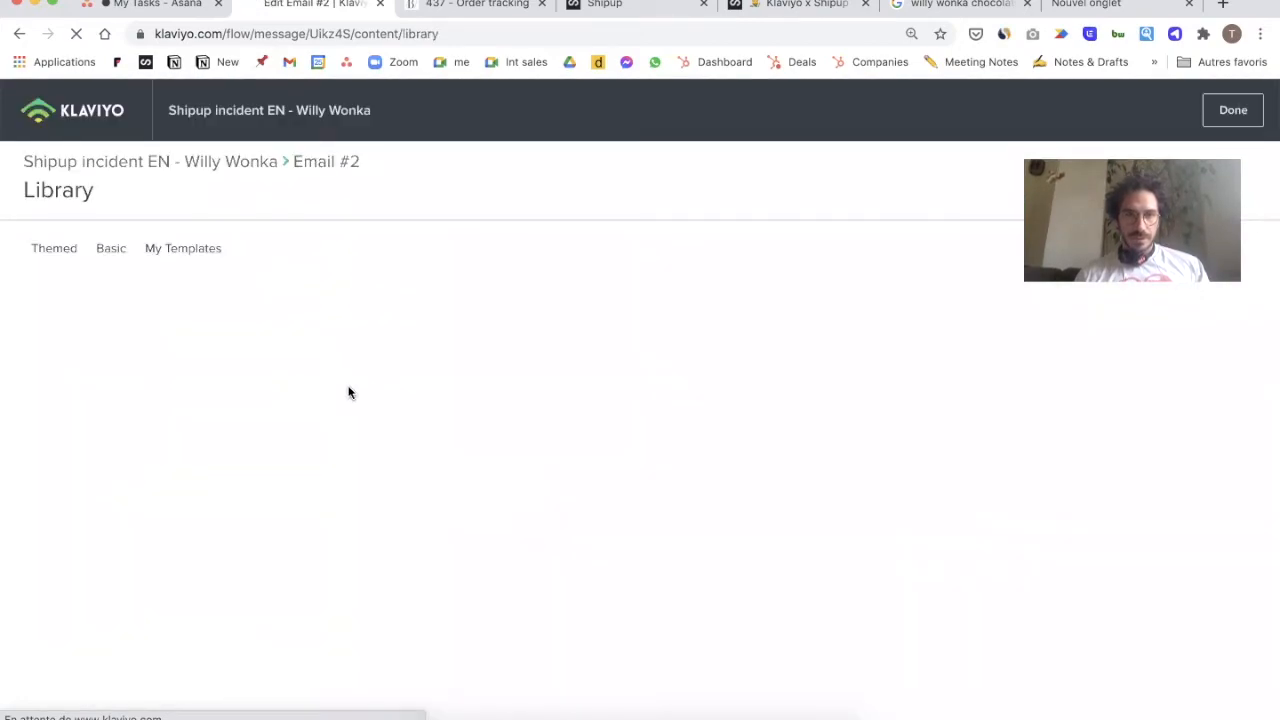
left_click(176, 250)
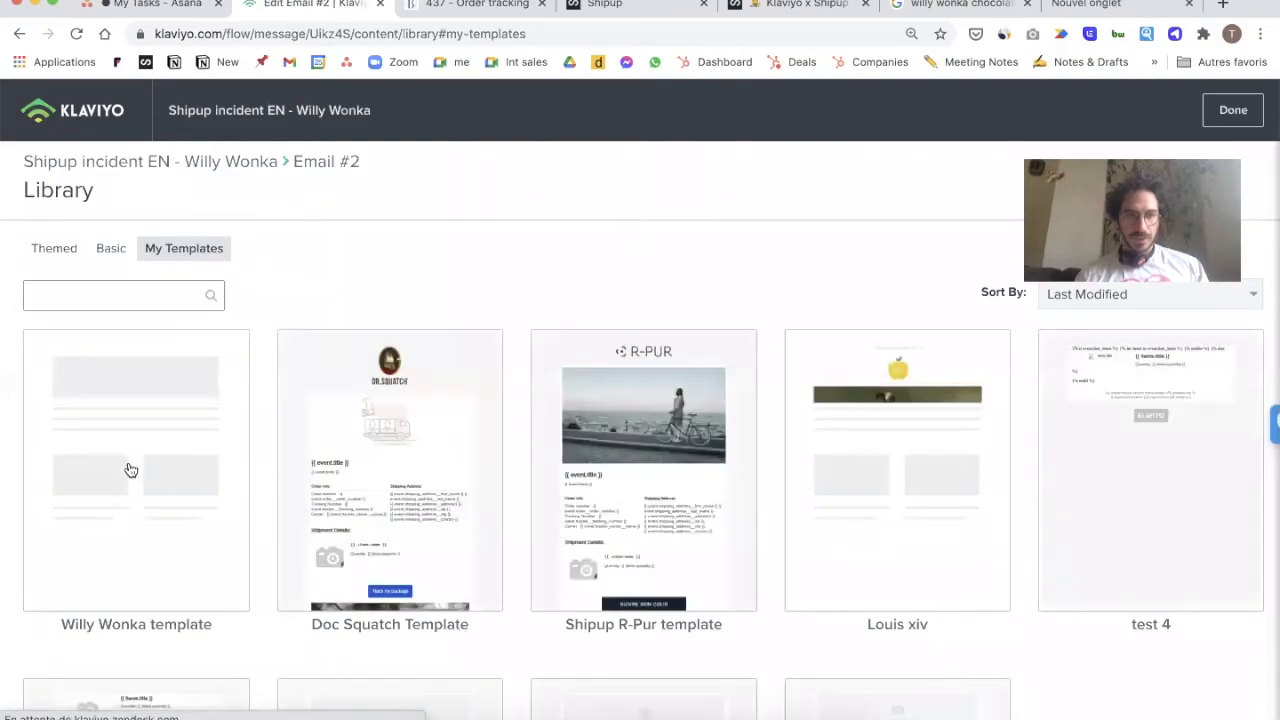
left_click(176, 421)
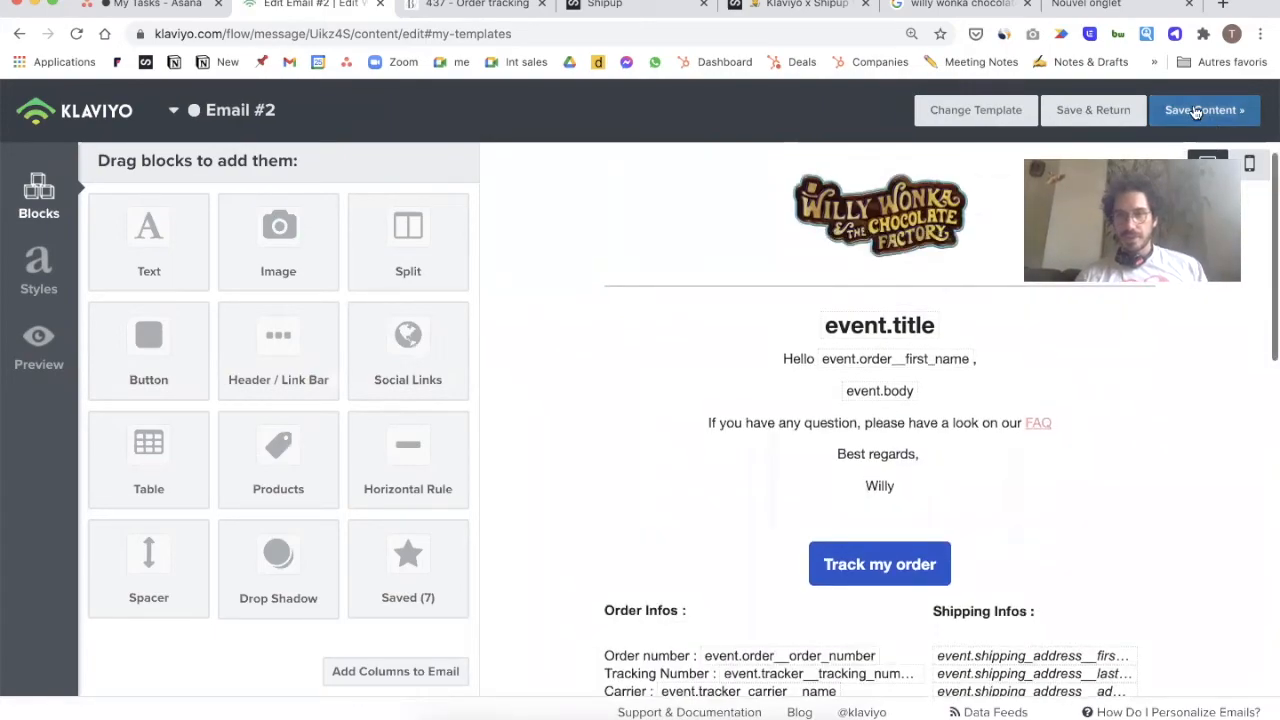
left_click(1193, 113)
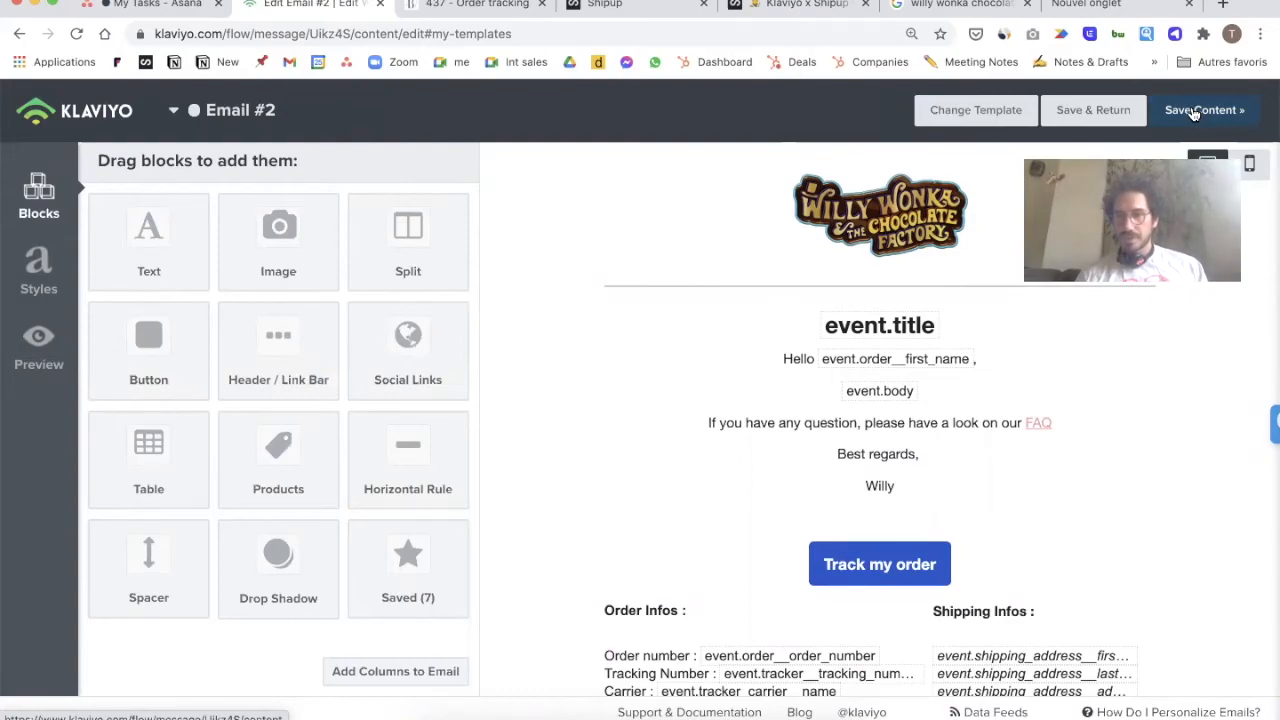
left_click(1196, 112)
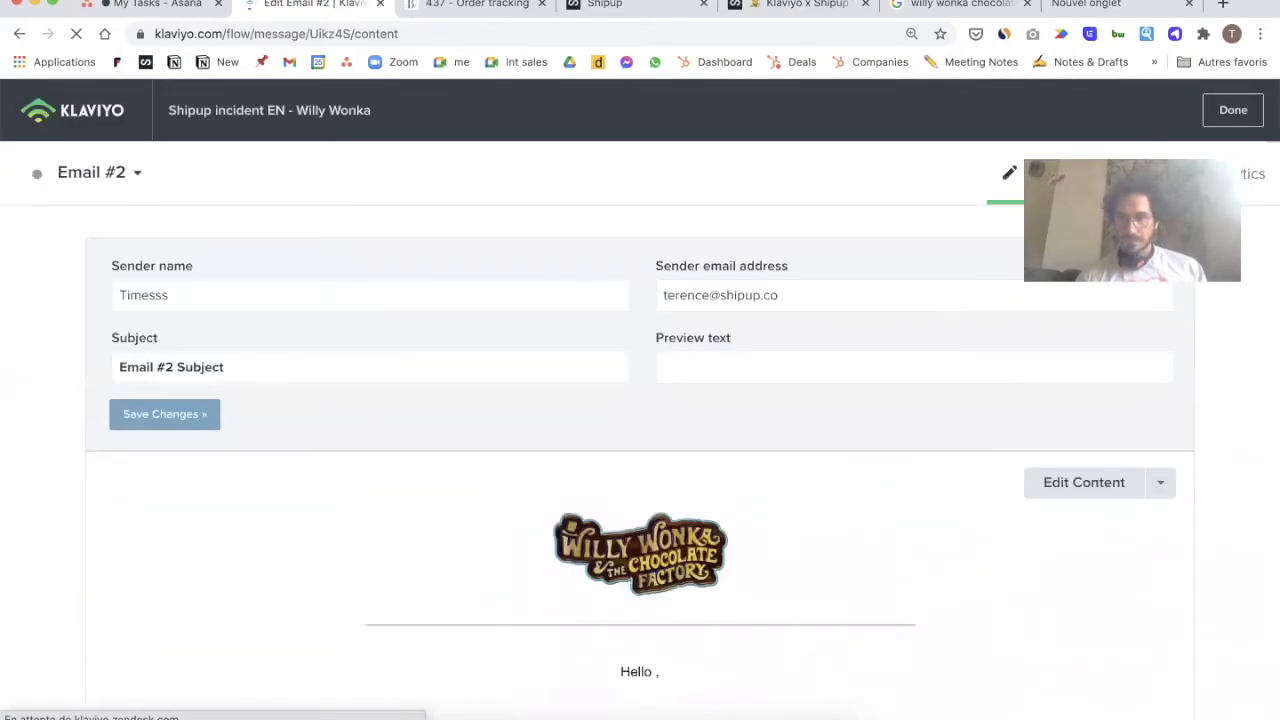
Step: Set the email's subject to {{ event.subject }} and preview text to {{ event.title }}, save the changes and return to the flow
triple_click(351, 396)
key("BackSpace")
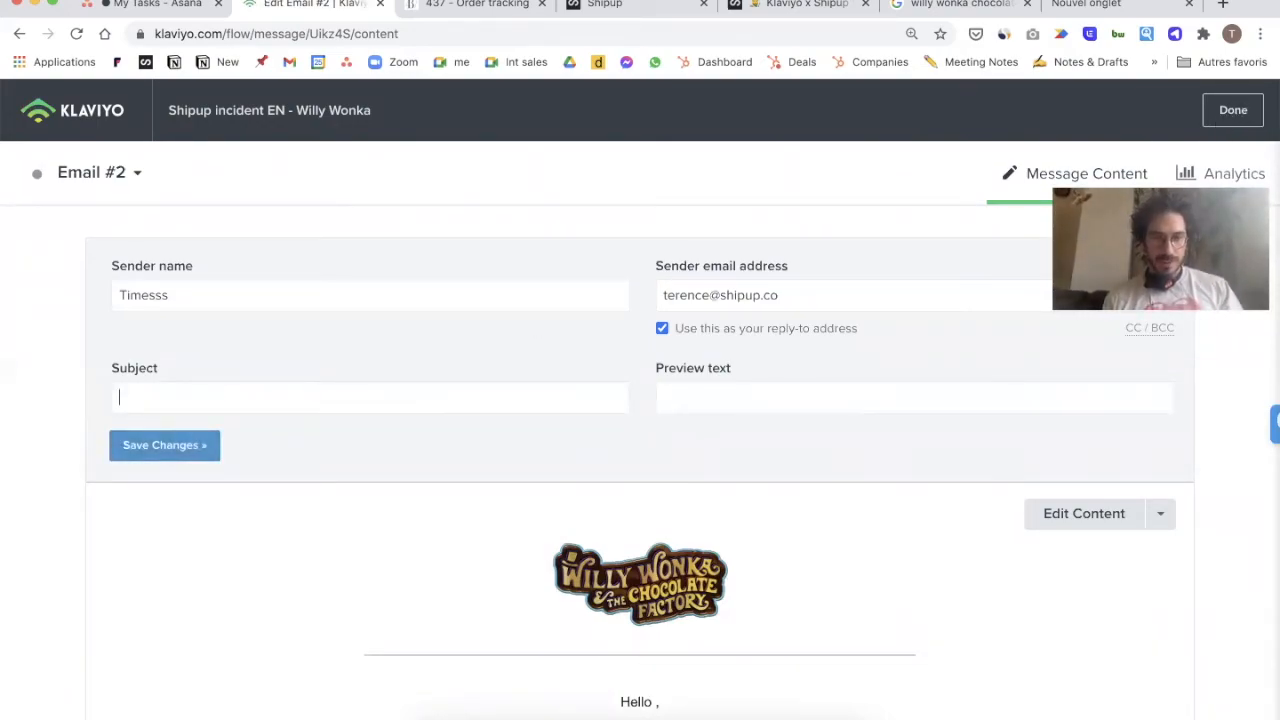
type("{{ event.subject }}")
left_click(808, 397)
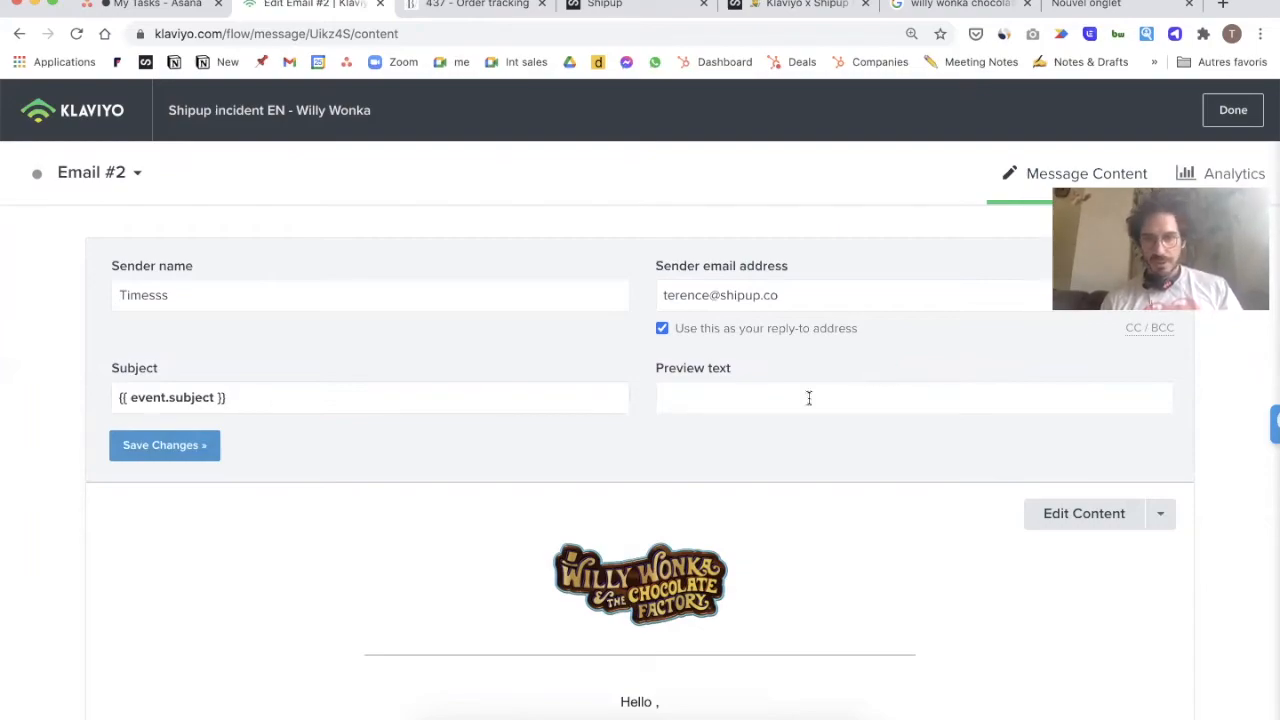
type("{{ event.subject }}")
double_click(735, 397)
key("BackSpace")
type("title")
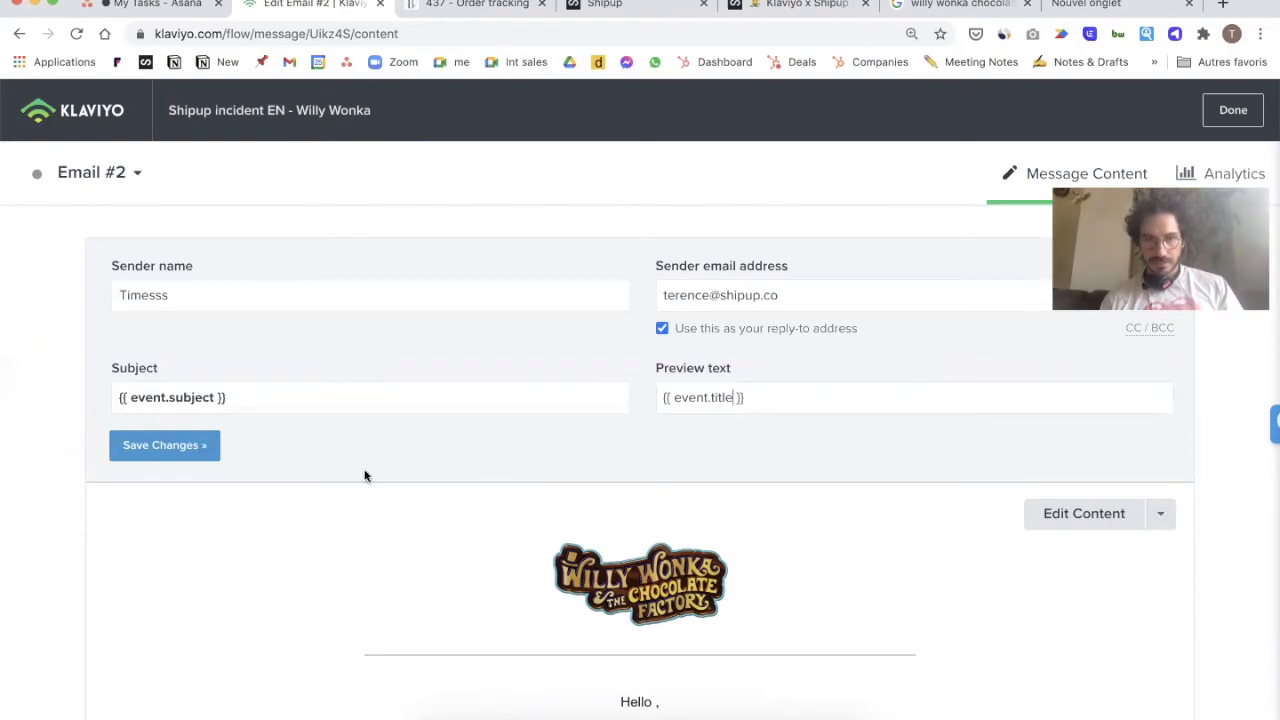
left_click(156, 446)
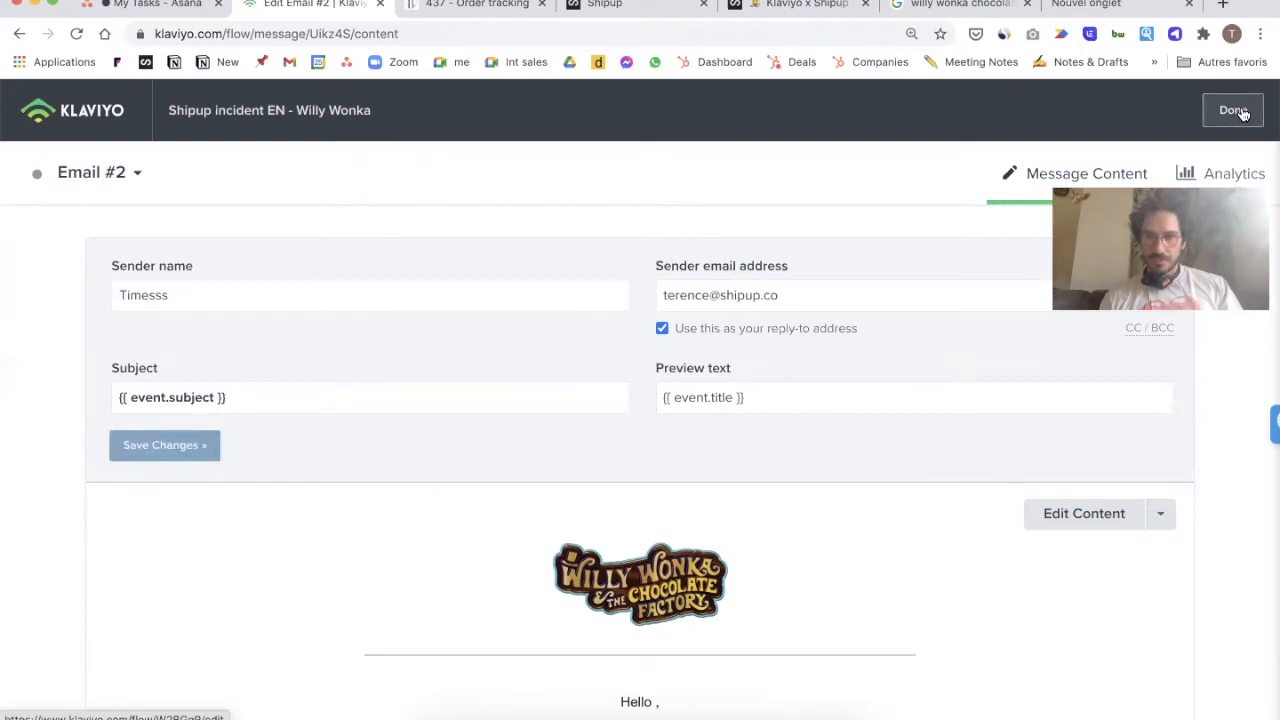
left_click(1233, 111)
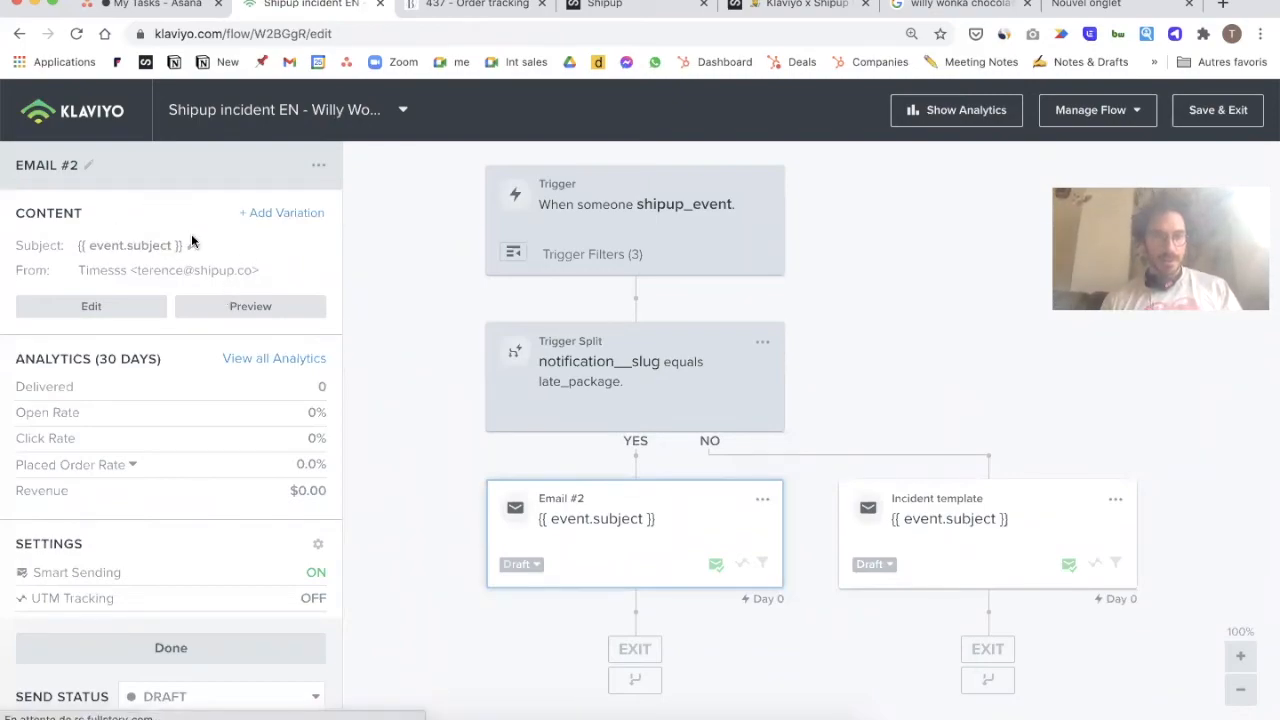
Step: Rename Email #2 on the YES branch as Late package notification and finish editing it
left_click(87, 164)
triple_click(84, 175)
type("Late package n")
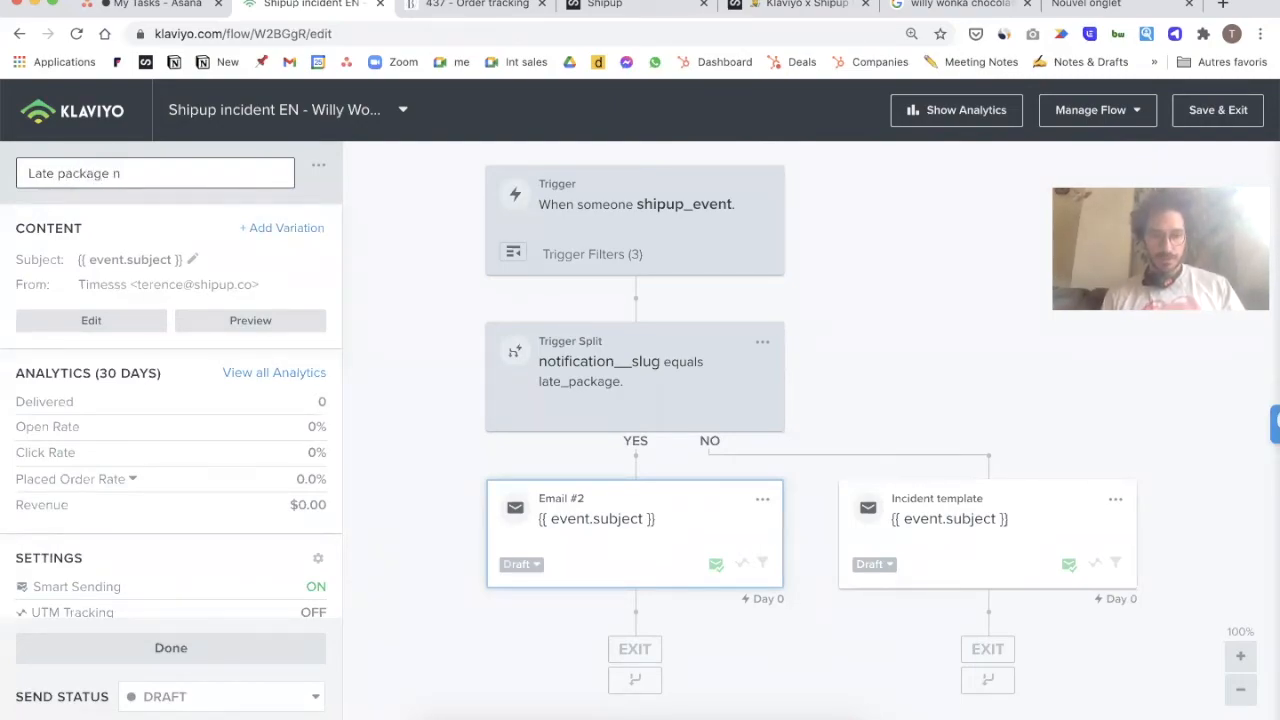
type("otification")
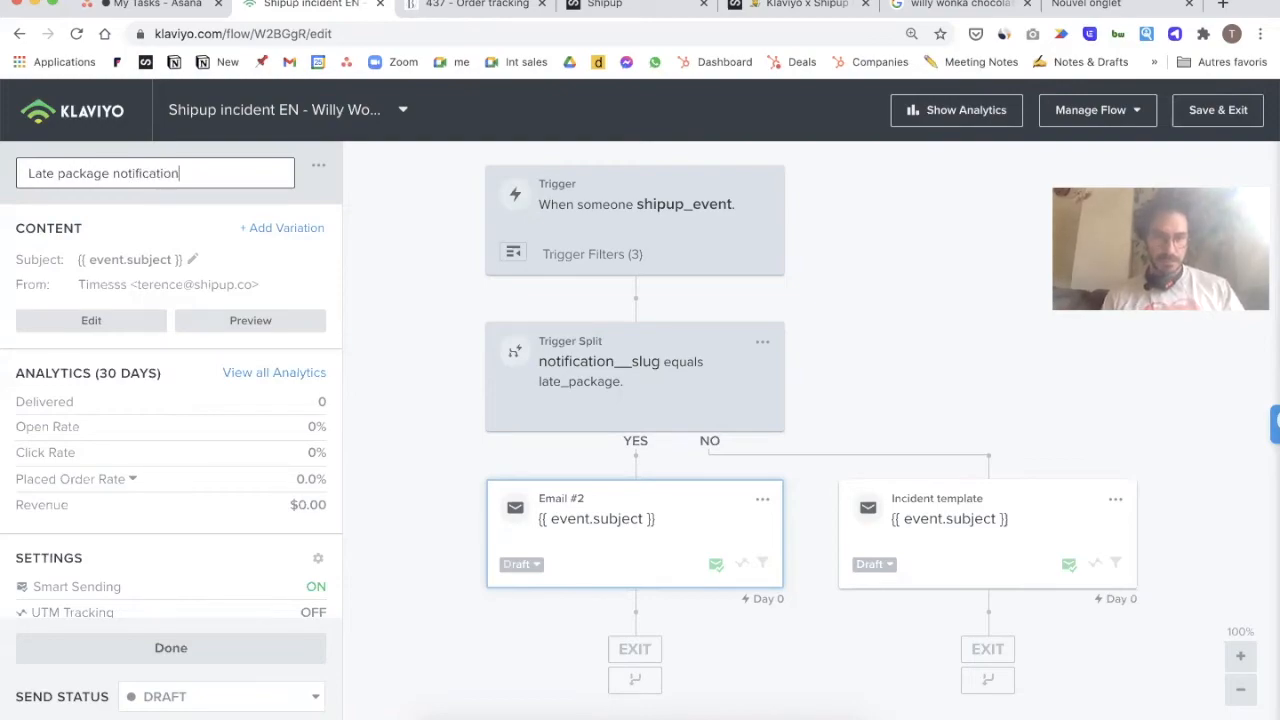
key("Return")
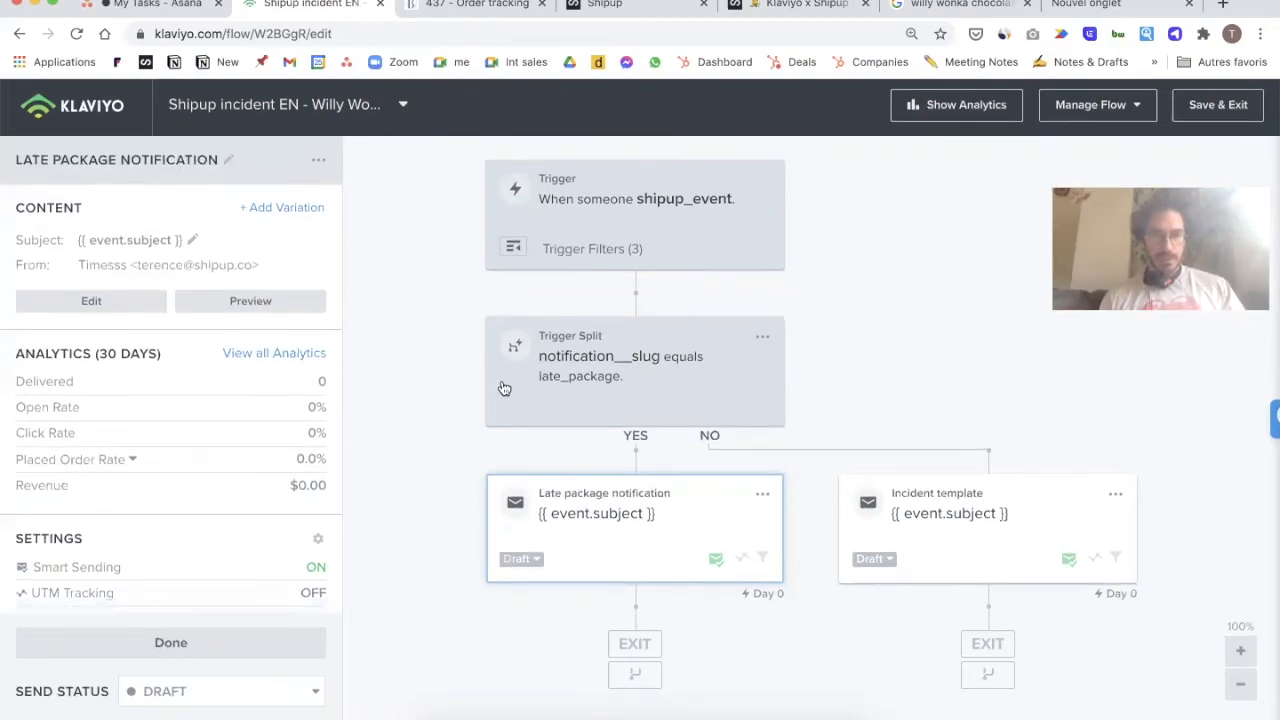
left_click(112, 648)
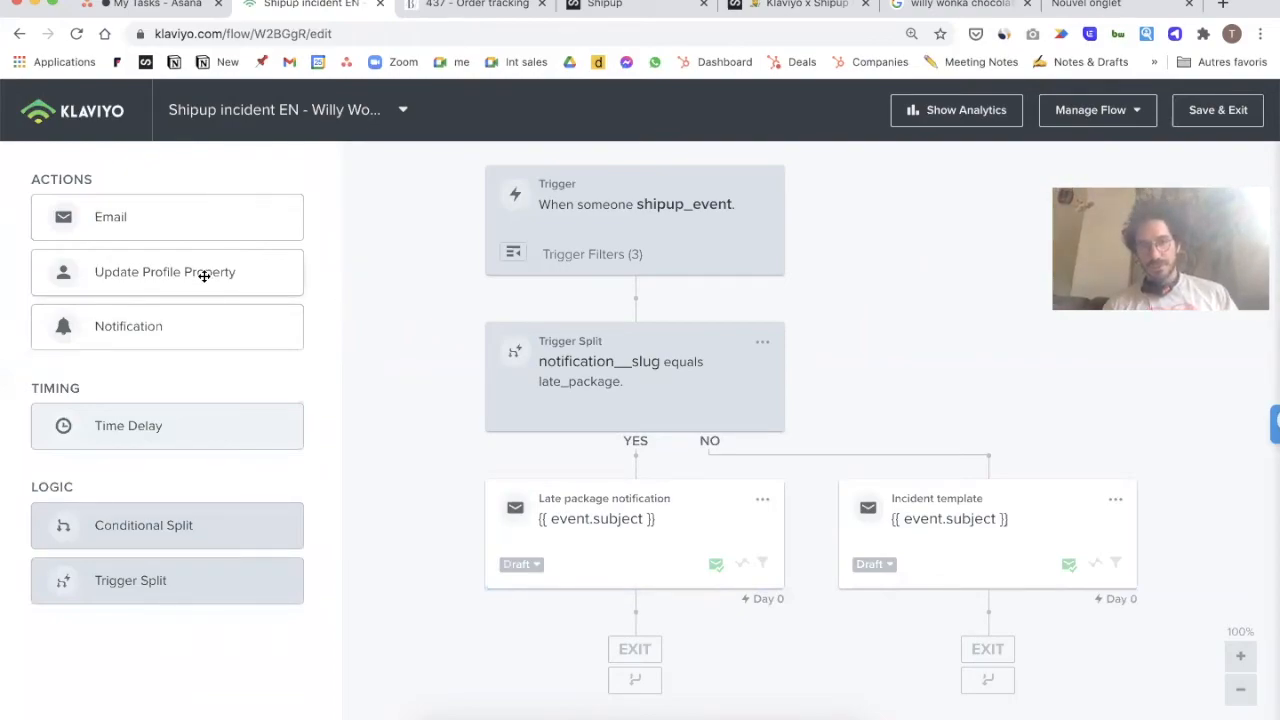
Step: Add an Update Profile Property action below the Late package notification email that creates a new property labelled Late_package
left_click_drag(204, 276, 662, 630)
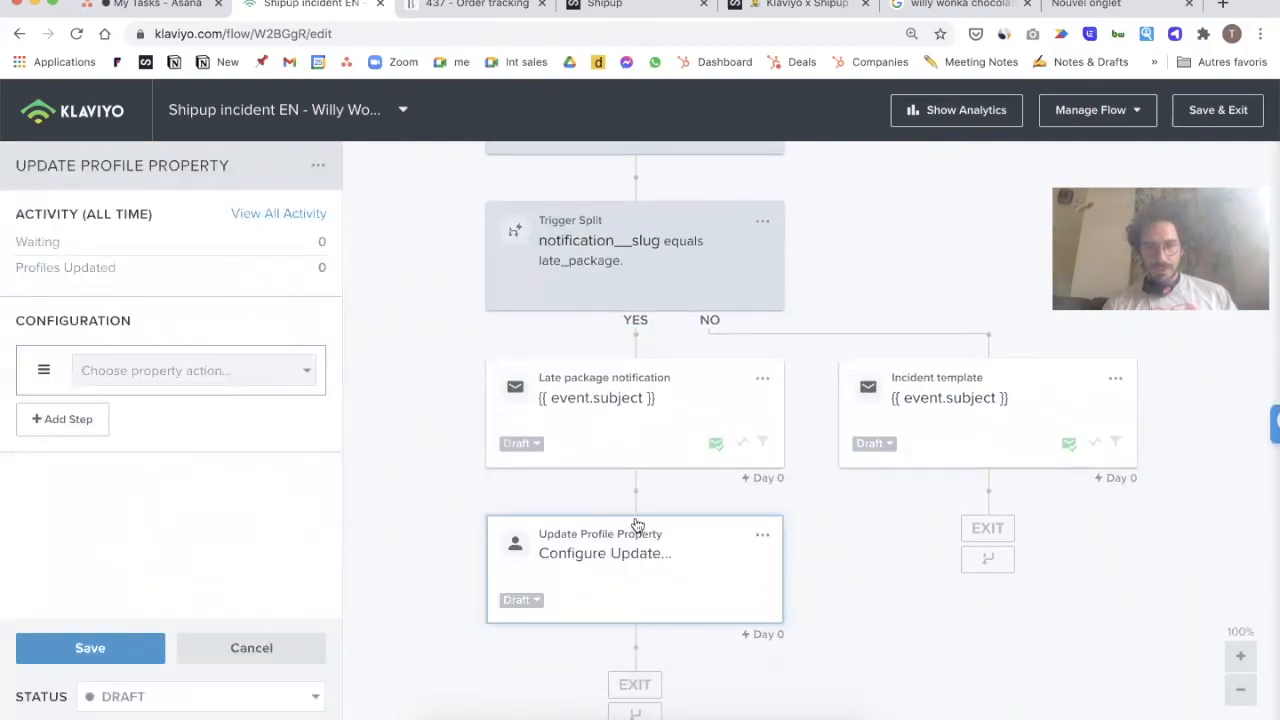
left_click(149, 370)
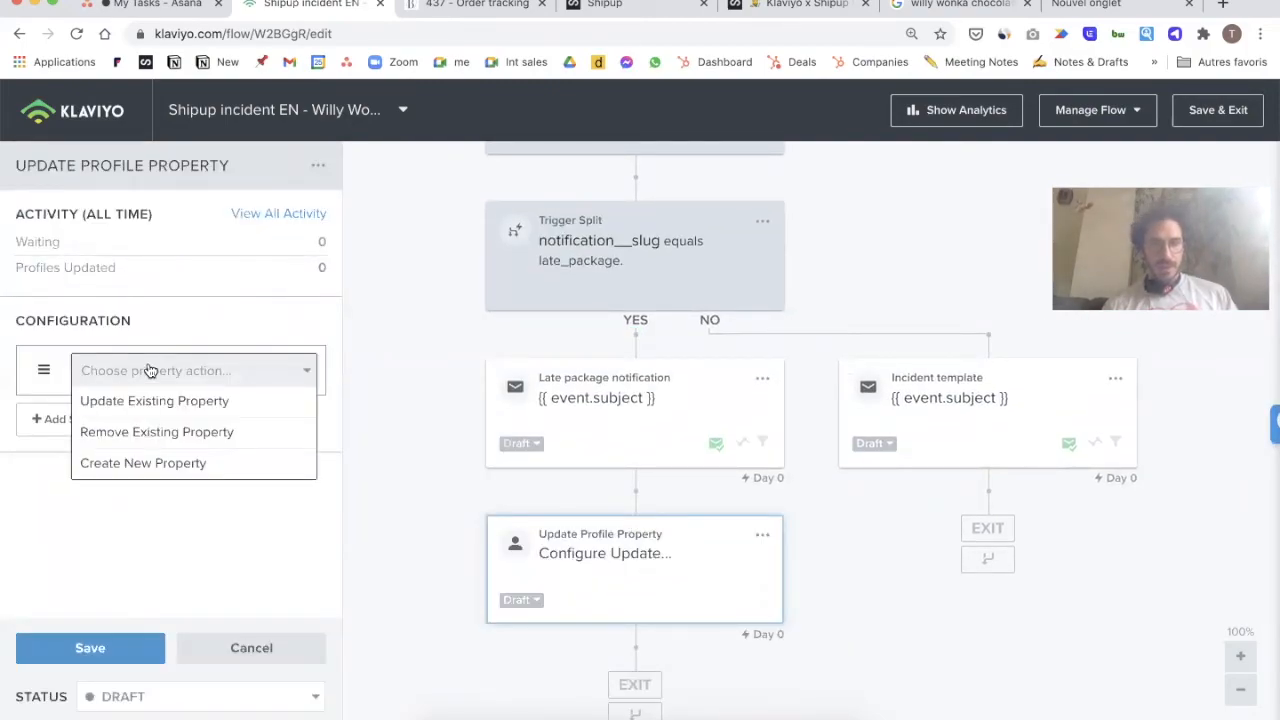
left_click(143, 464)
left_click(101, 405)
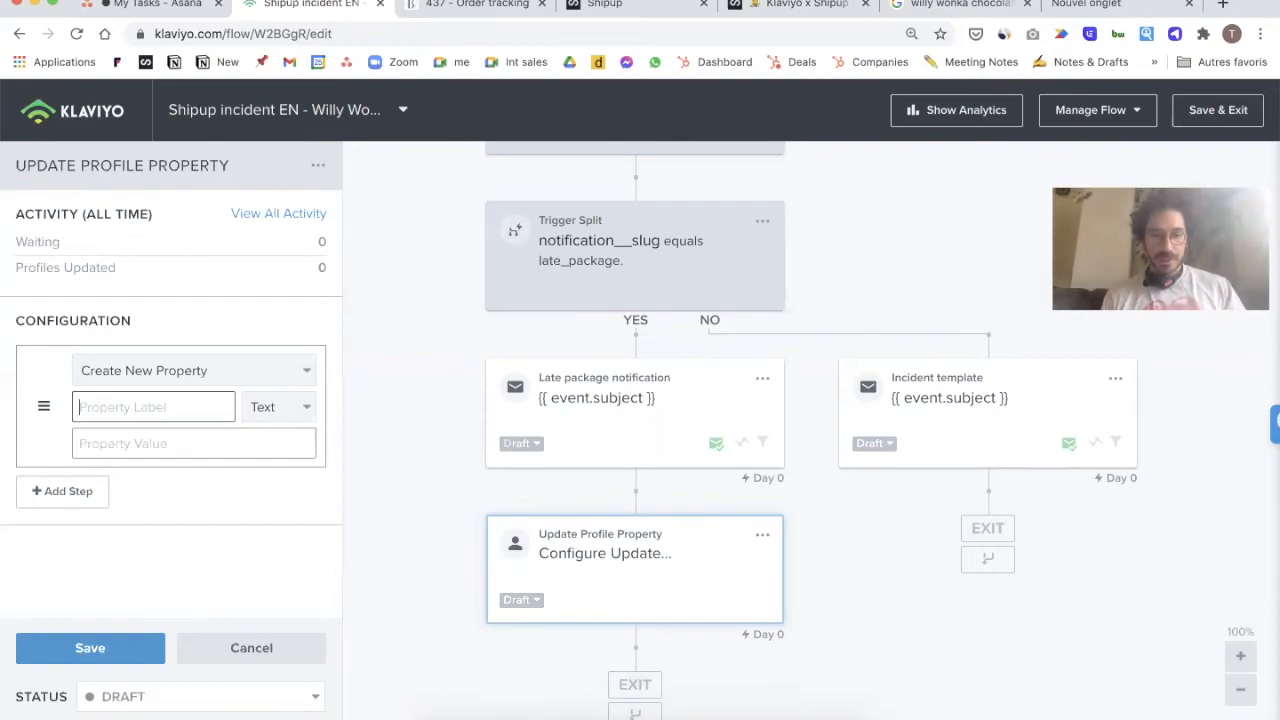
type("Late")
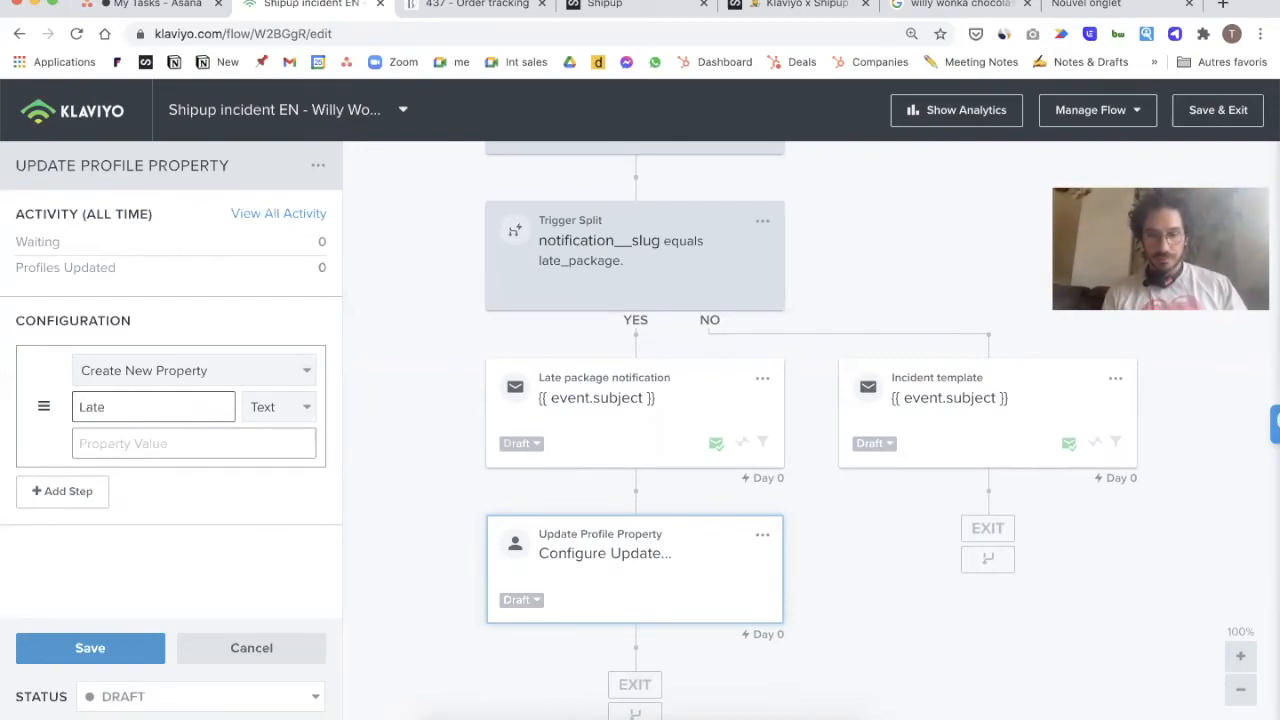
type("_oapacak")
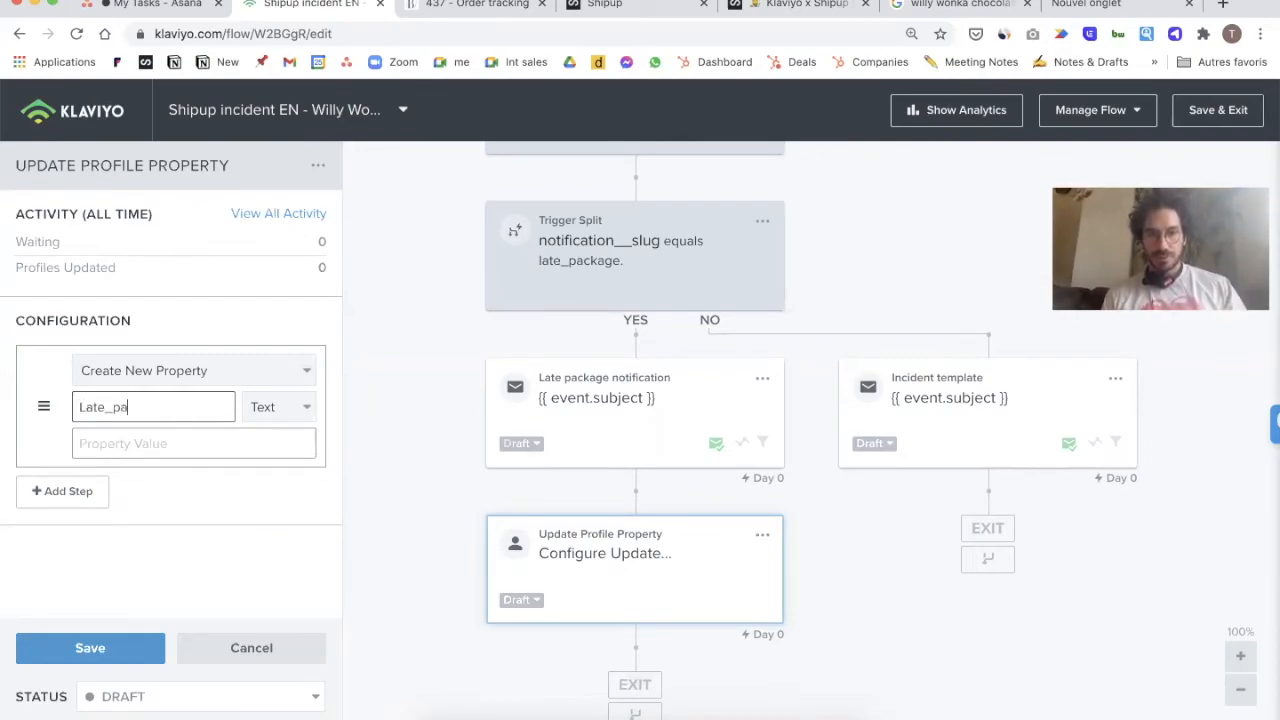
key("BackSpace")
key("BackSpace")
type("kage")
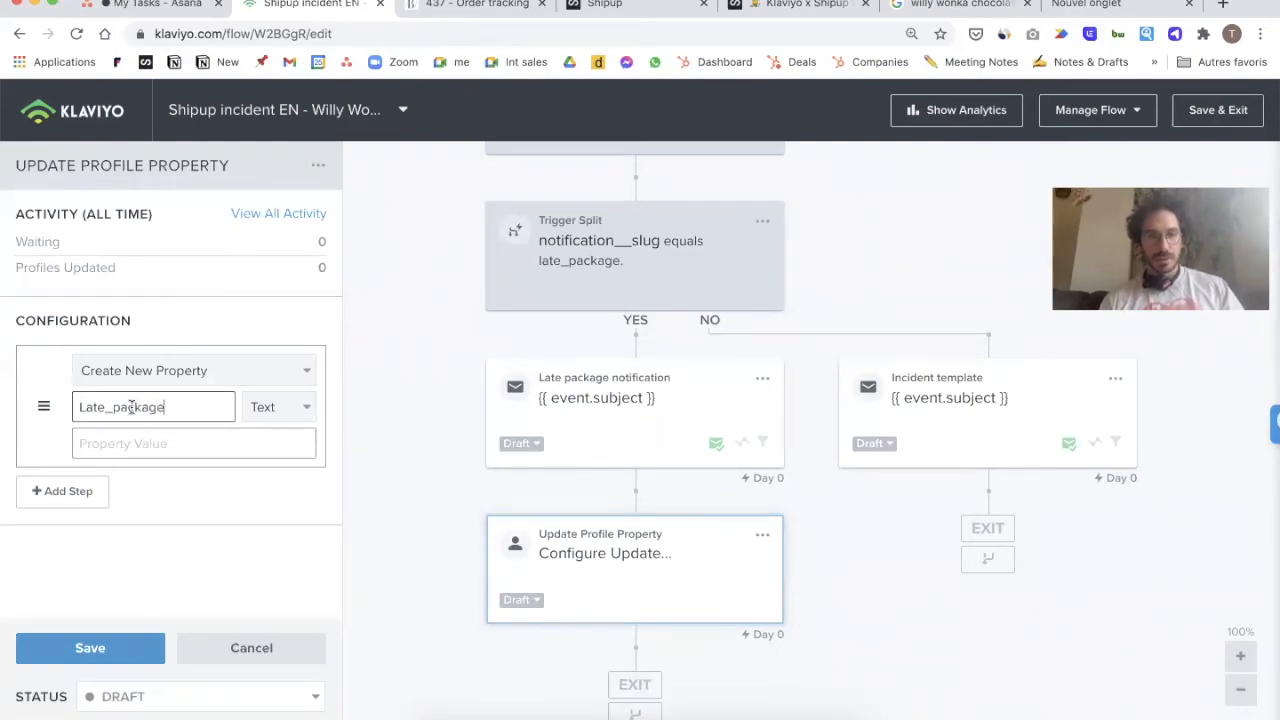
Step: Make the Late_package property a Boolean set to True, save the action, and save and exit the flow
left_click(278, 410)
left_click(270, 562)
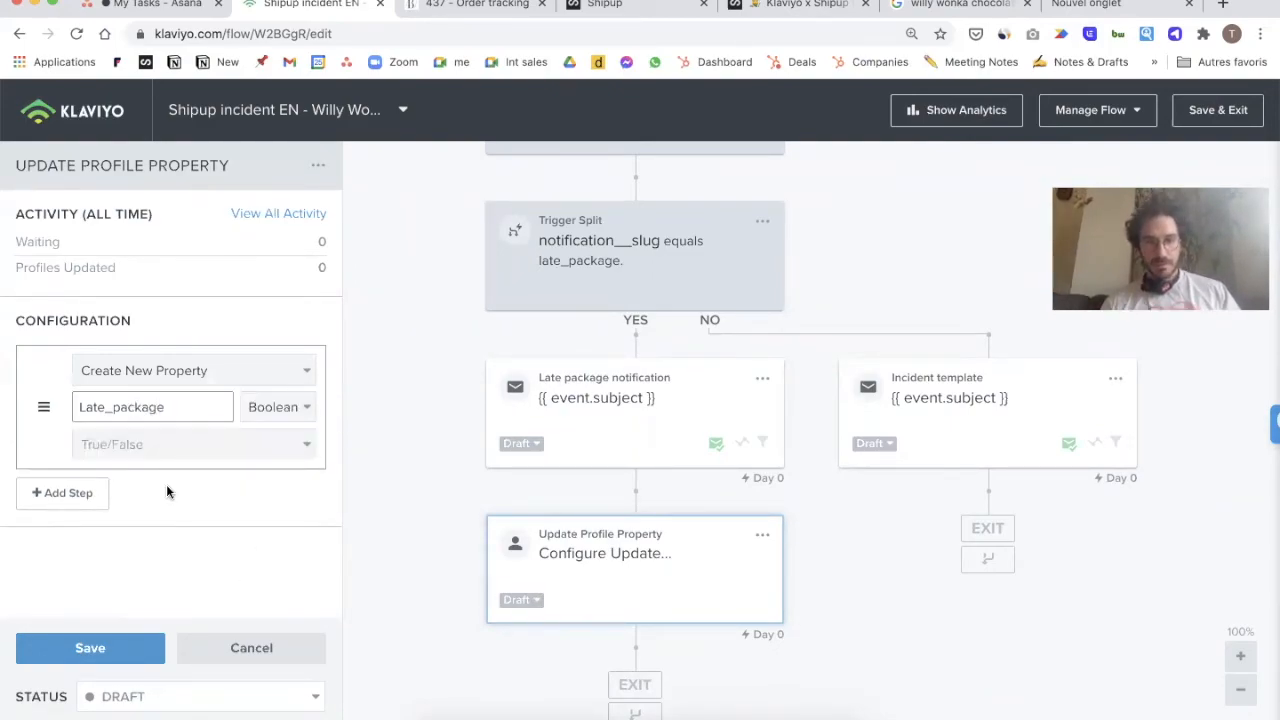
left_click(168, 454)
left_click(95, 475)
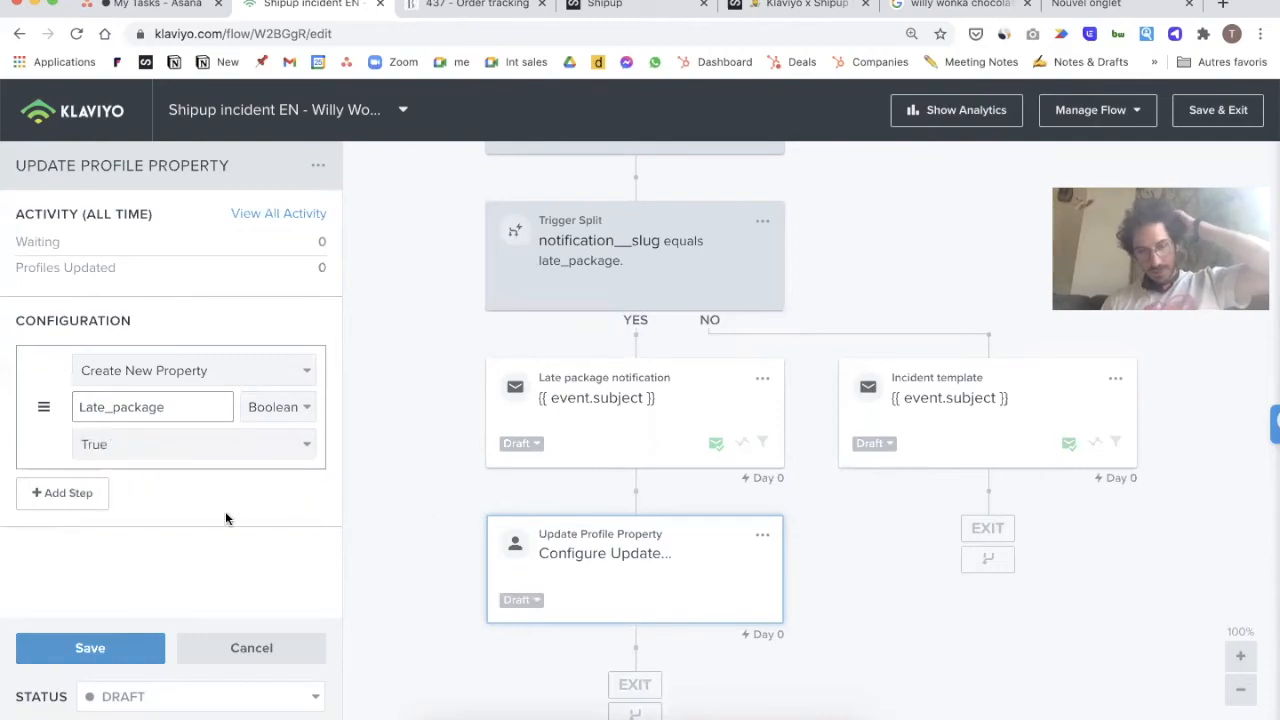
left_click(92, 648)
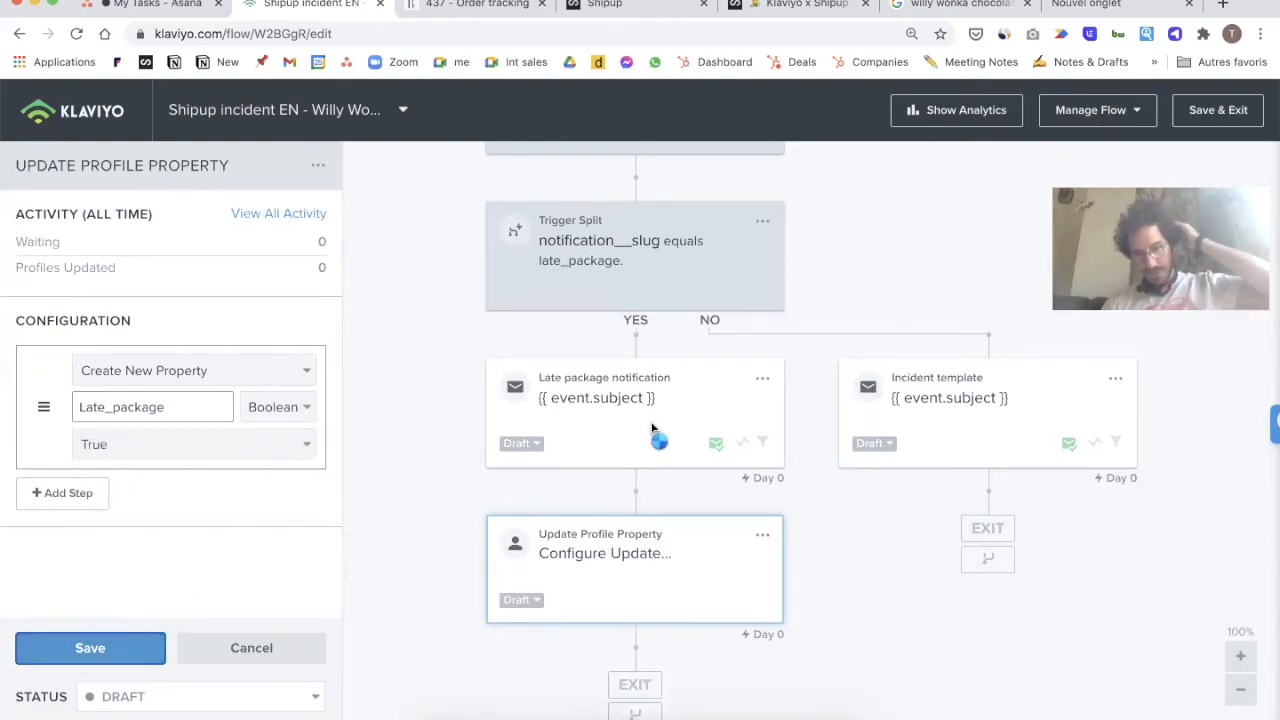
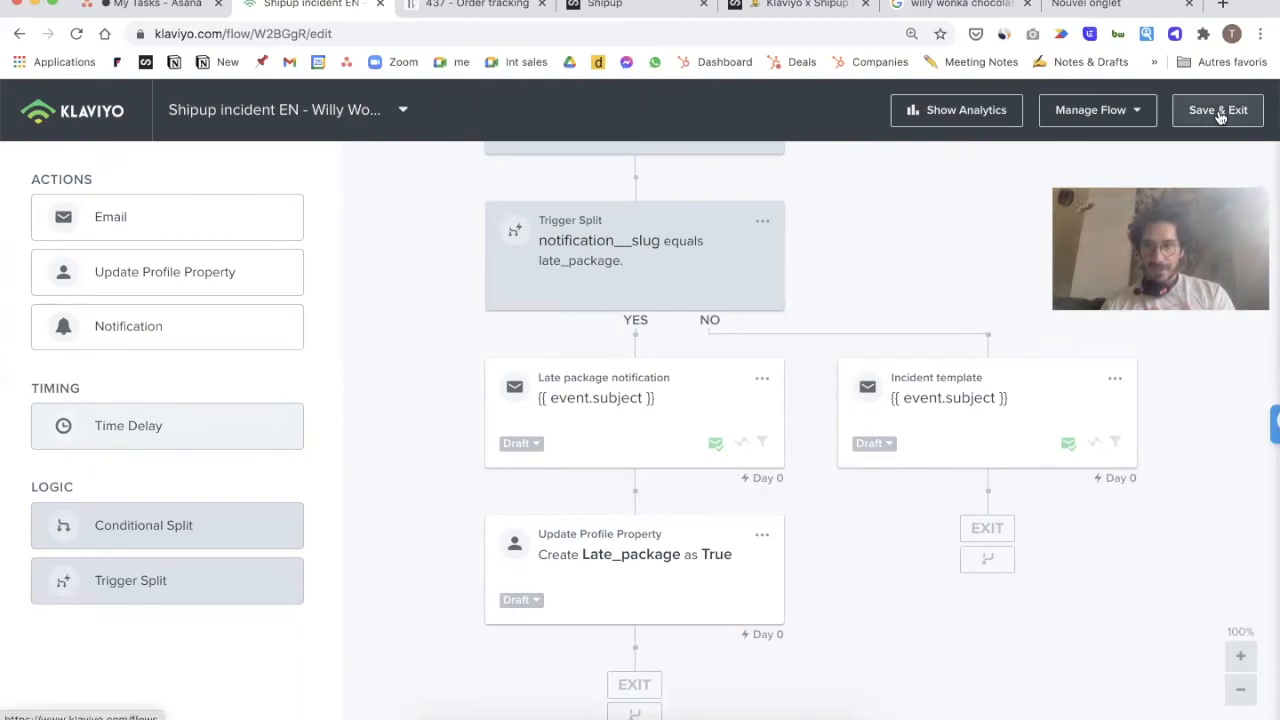
left_click(1219, 117)
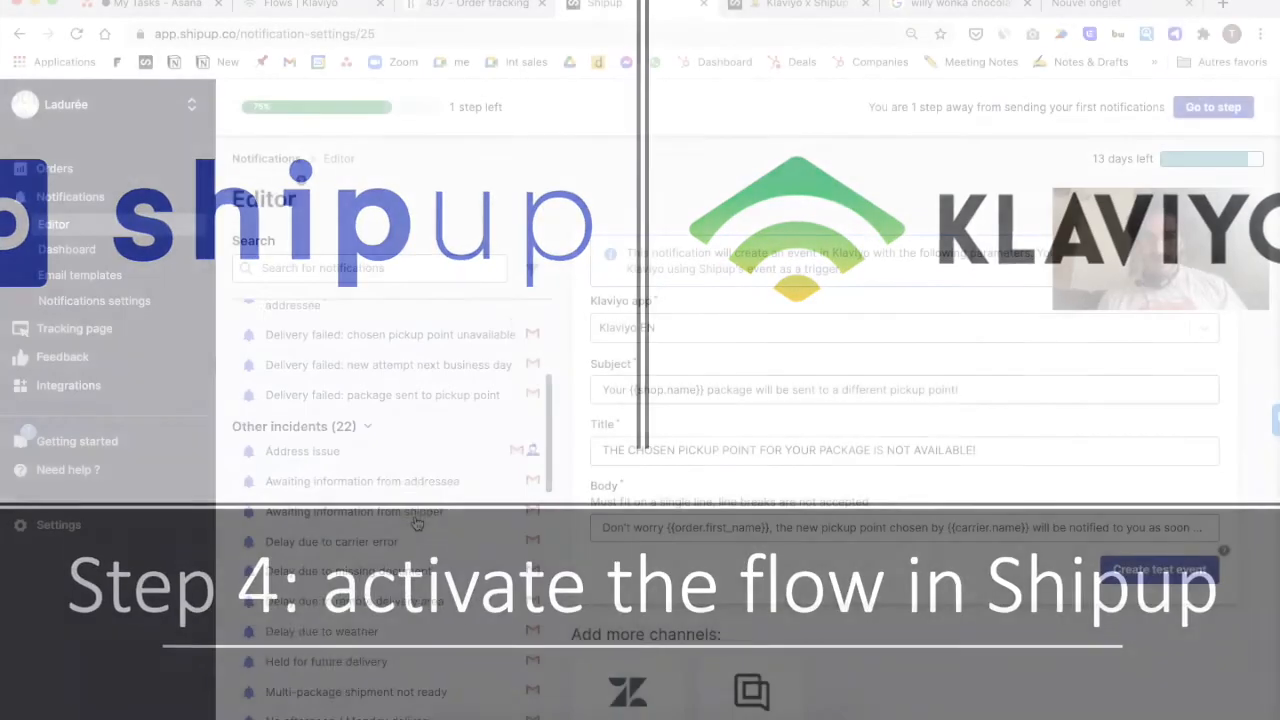
Step: In Shipup, open the notification channel migration tool from the channel settings of the Package handed to shipping carrier notification
scroll(417, 524, "up", 5)
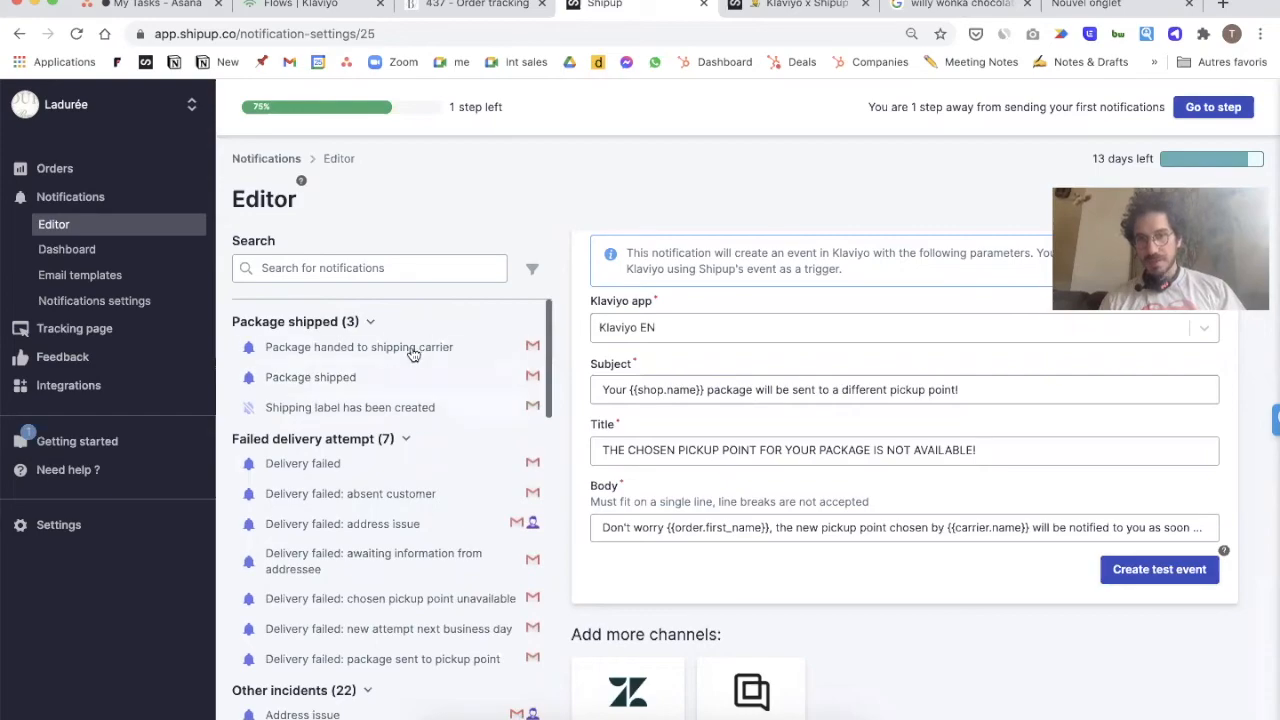
left_click(470, 347)
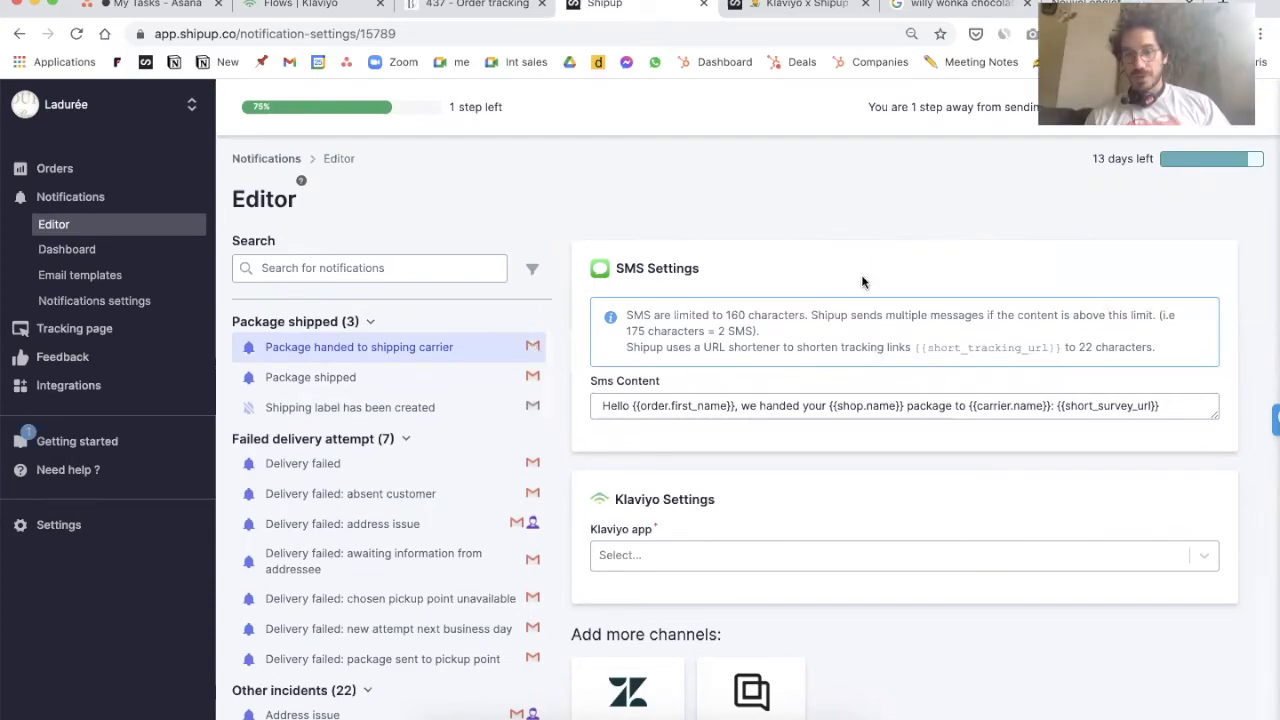
scroll(830, 268, "down", 1)
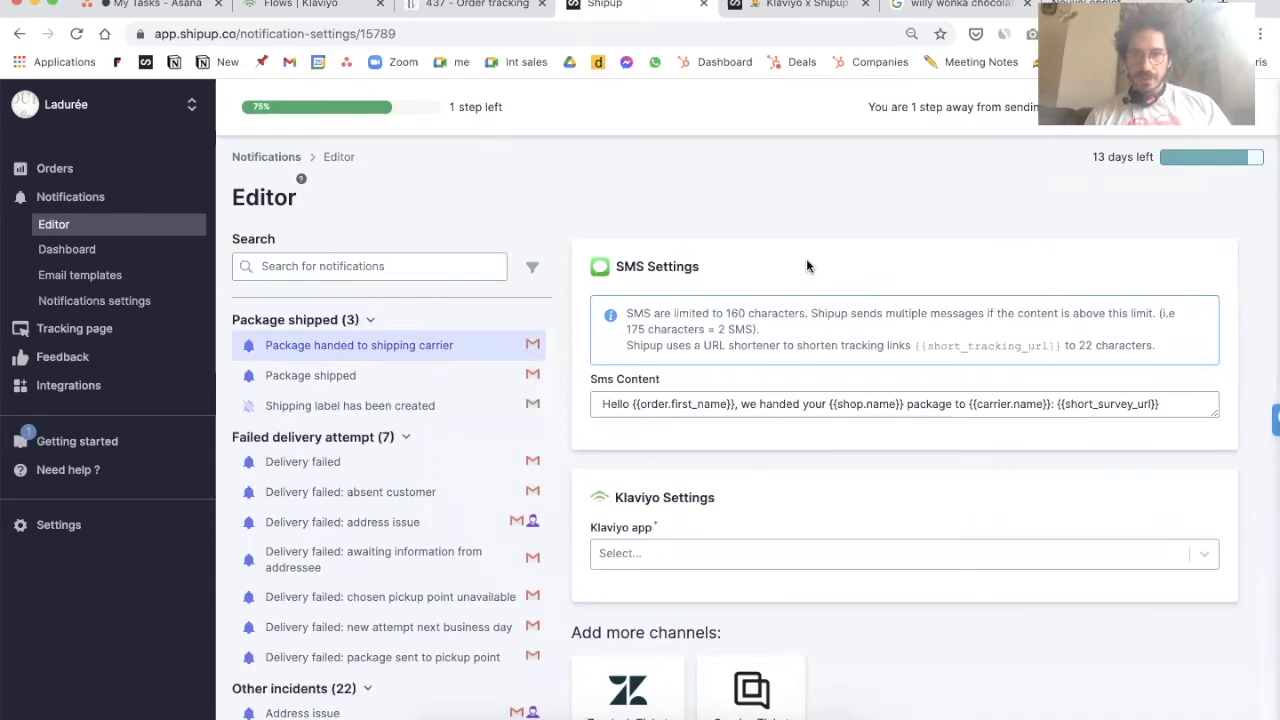
scroll(809, 266, "down", 1)
scroll(809, 266, "up", 10)
scroll(808, 264, "up", 1)
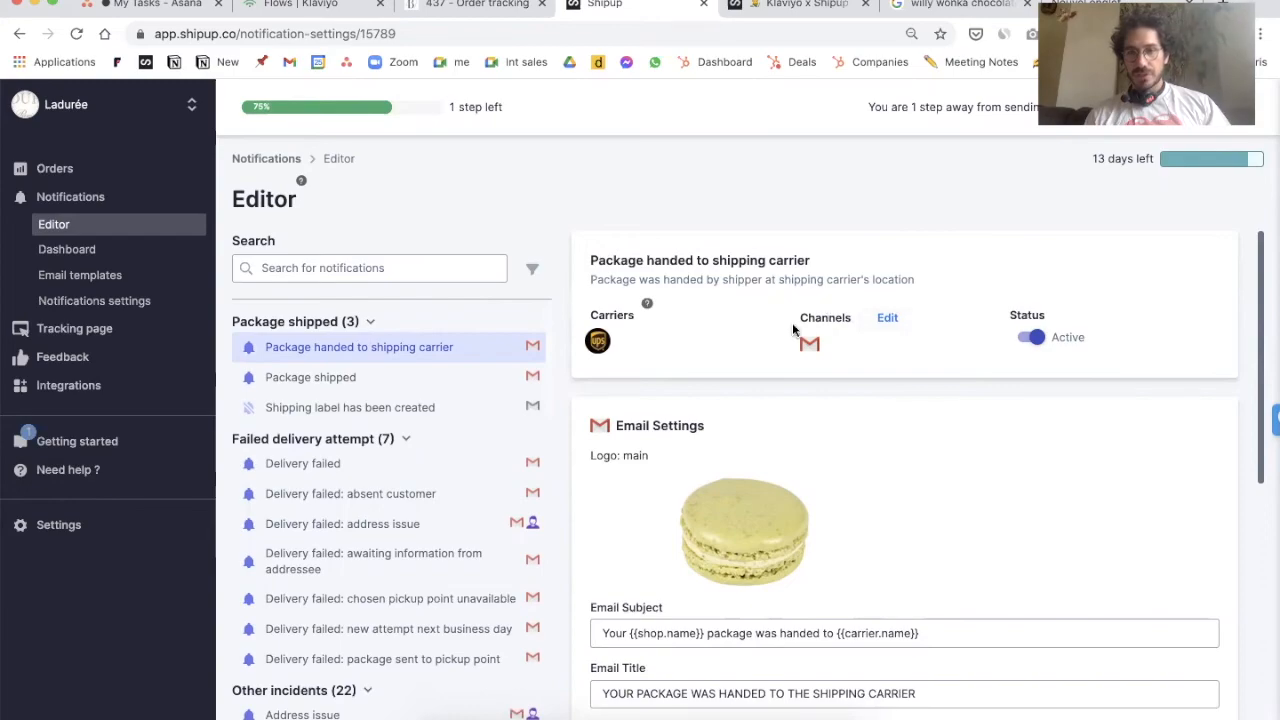
left_click(890, 318)
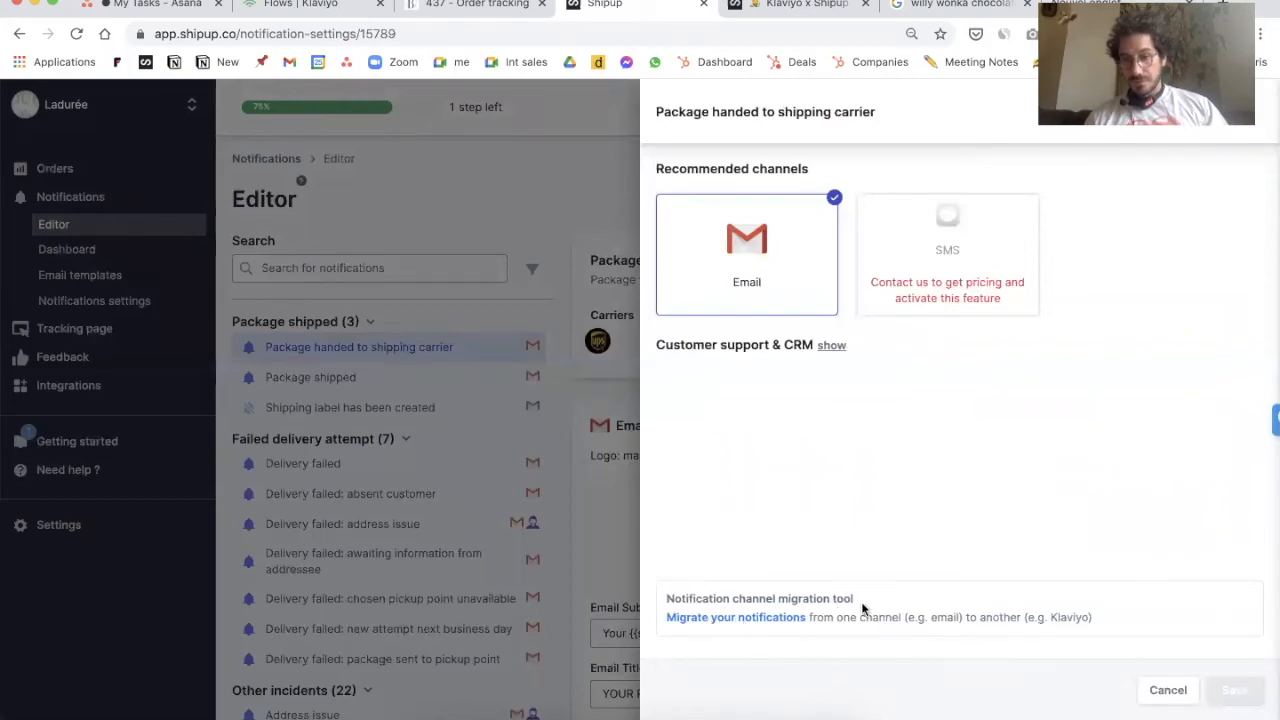
left_click(772, 618)
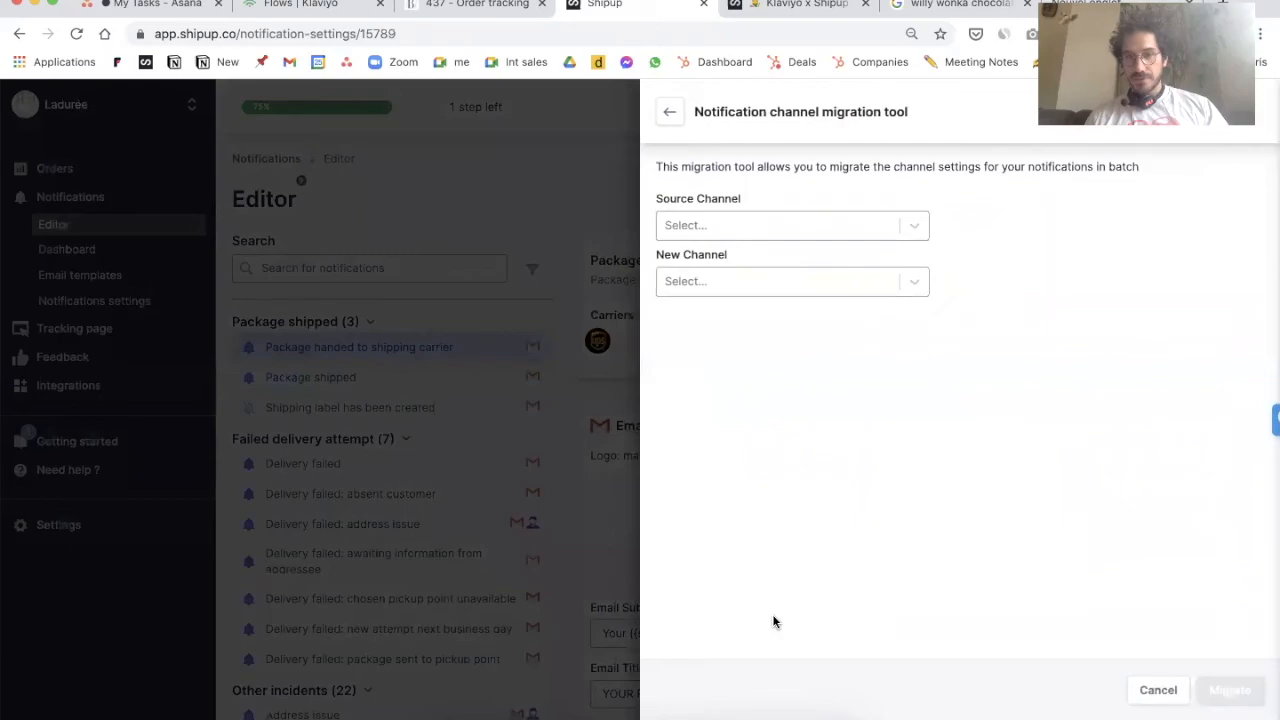
Step: Set the migration's source channel to Email and its new channel to Klaviyo - Klaviyo EN
left_click(791, 230)
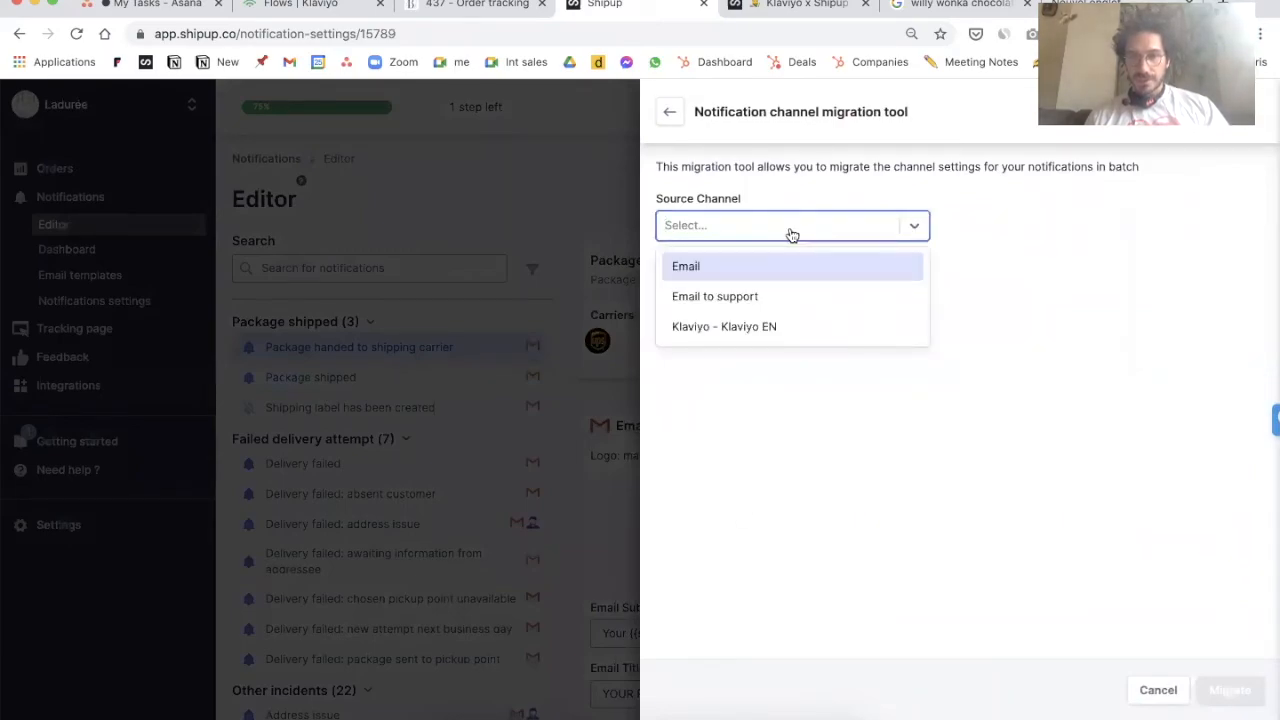
left_click(705, 274)
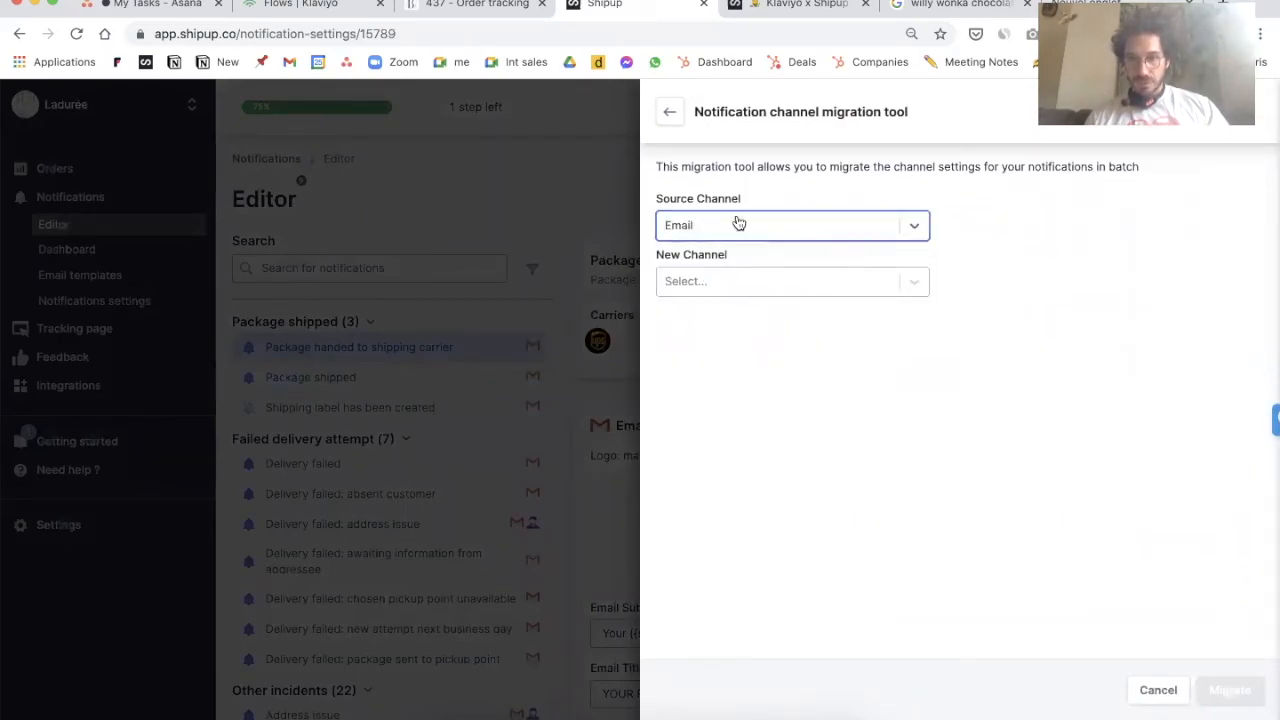
left_click(738, 282)
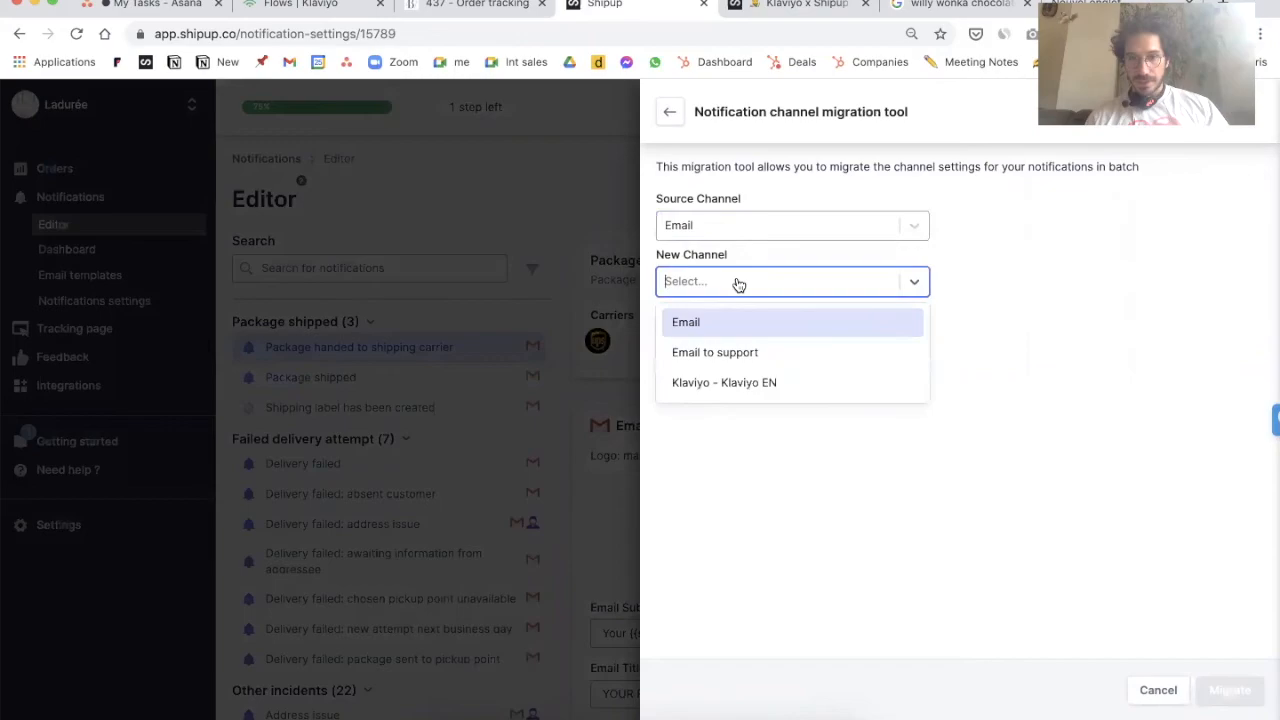
left_click(714, 385)
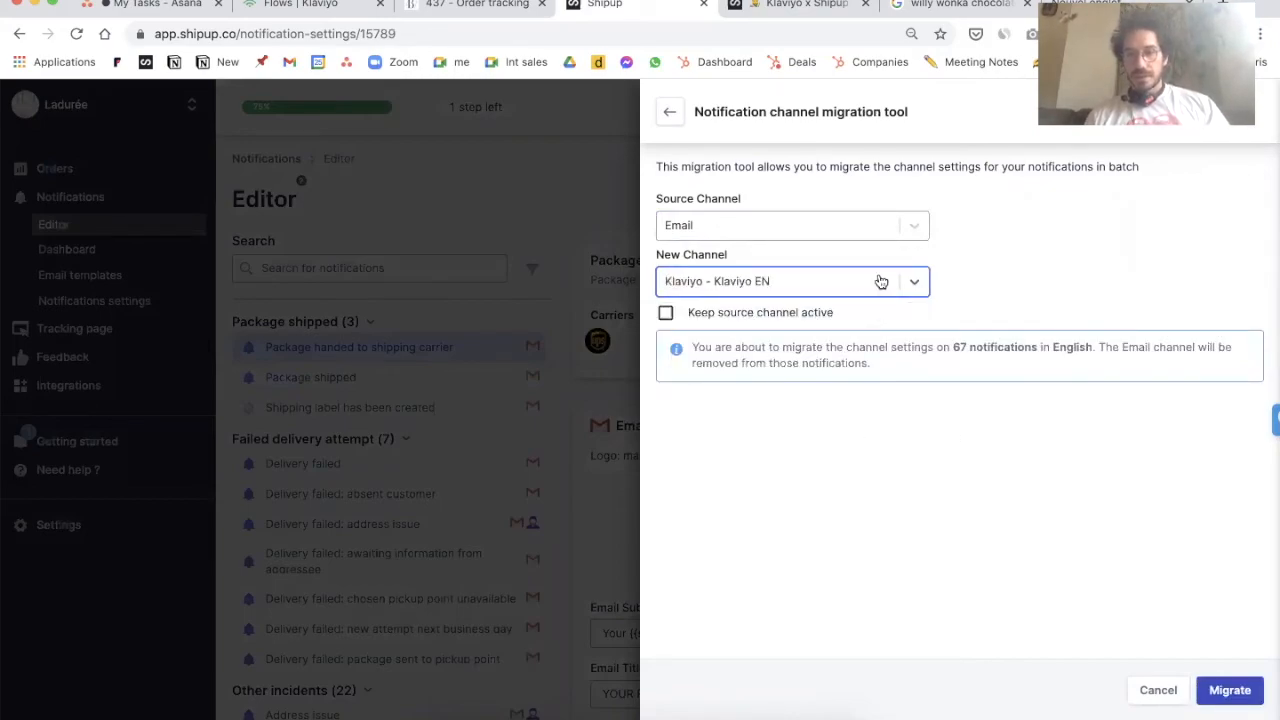
Step: Run the batch migration of the English notifications from Email to Klaviyo EN without keeping the source channel active
left_click_drag(950, 347, 1092, 347)
left_click(1083, 591)
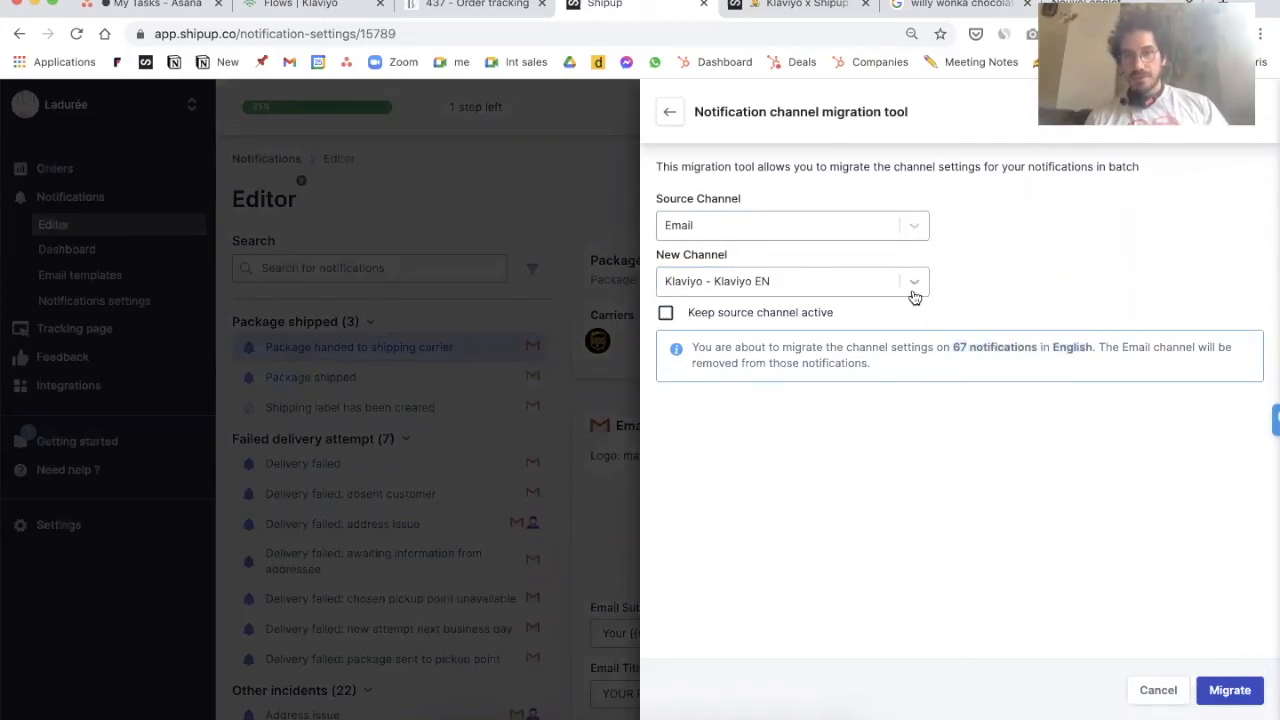
left_click(1238, 690)
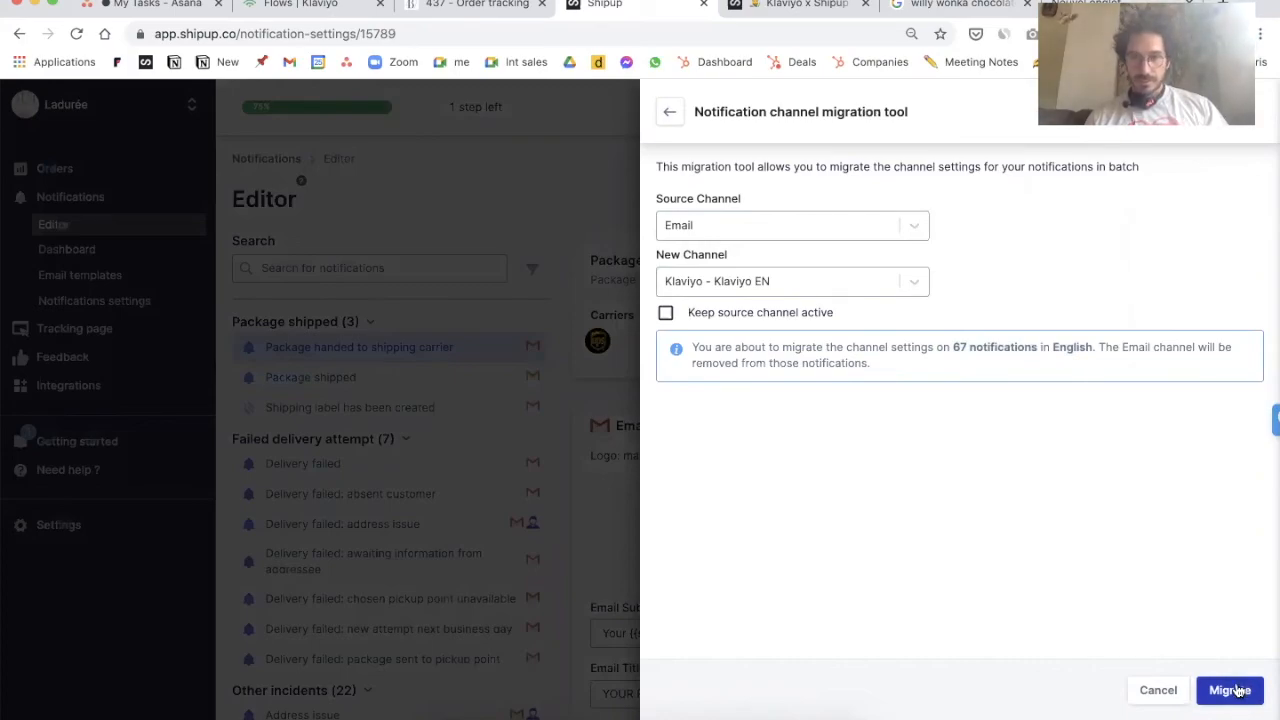
left_click(1238, 690)
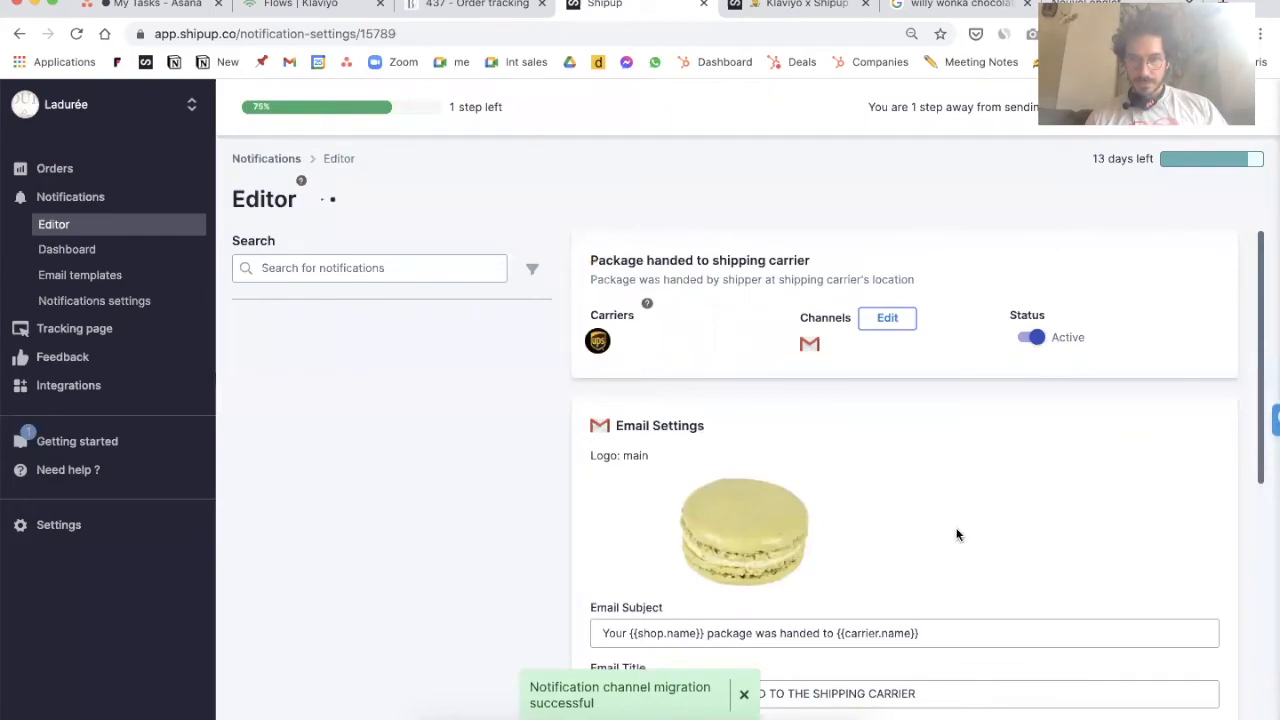
Step: Check the channels across the notification list and review the Klaviyo settings of the Pickup point unavailable today notification
scroll(580, 467, "down", 1)
scroll(580, 467, "down", 1)
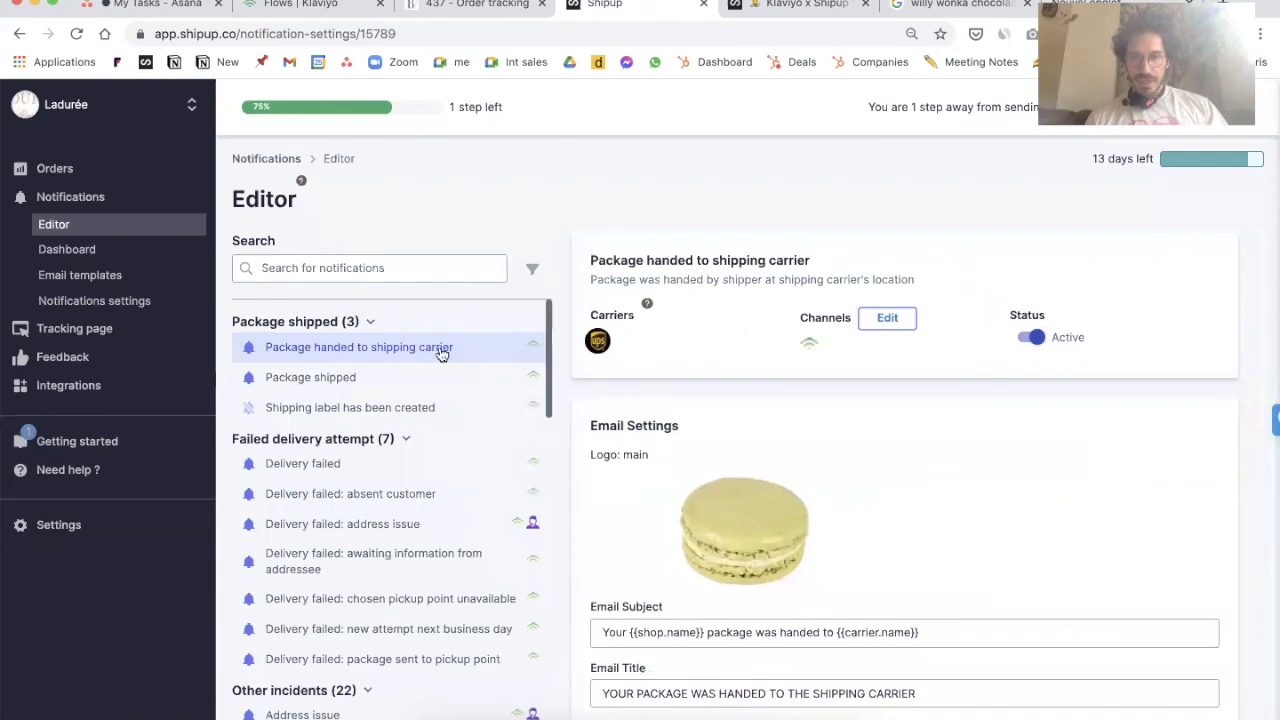
scroll(443, 354, "down", 5)
scroll(443, 354, "down", 10)
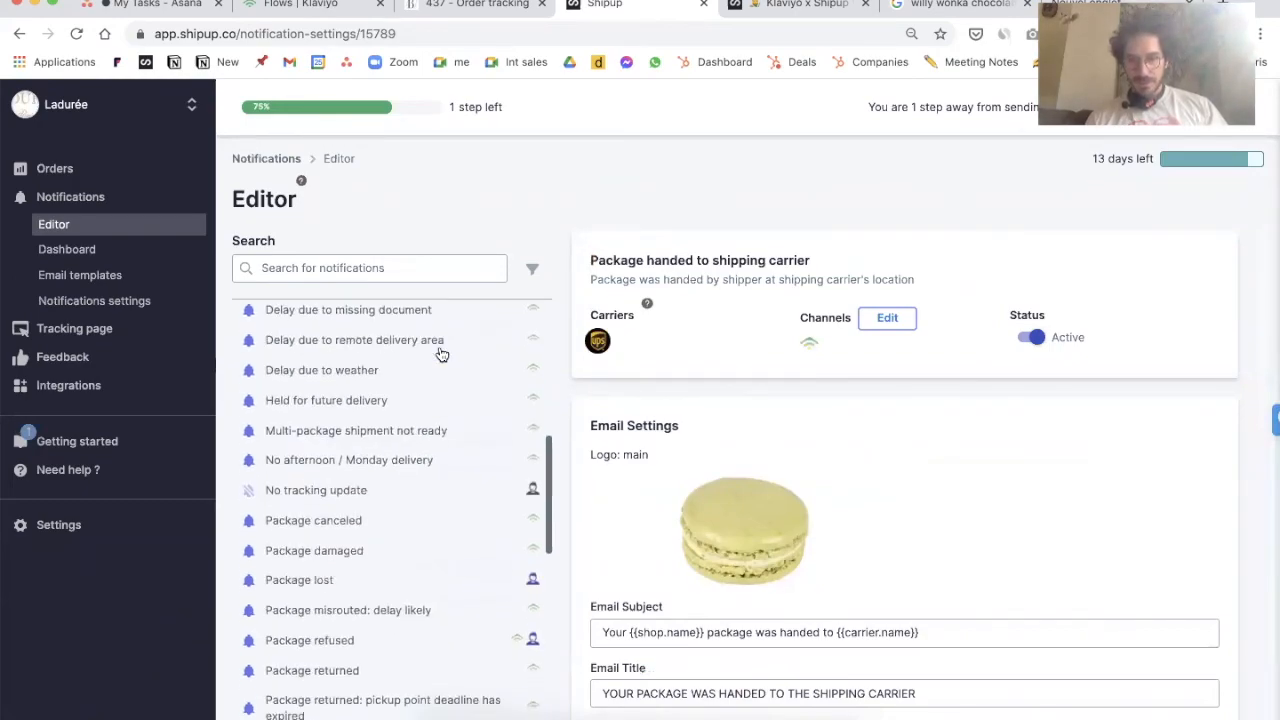
scroll(443, 377, "down", 7)
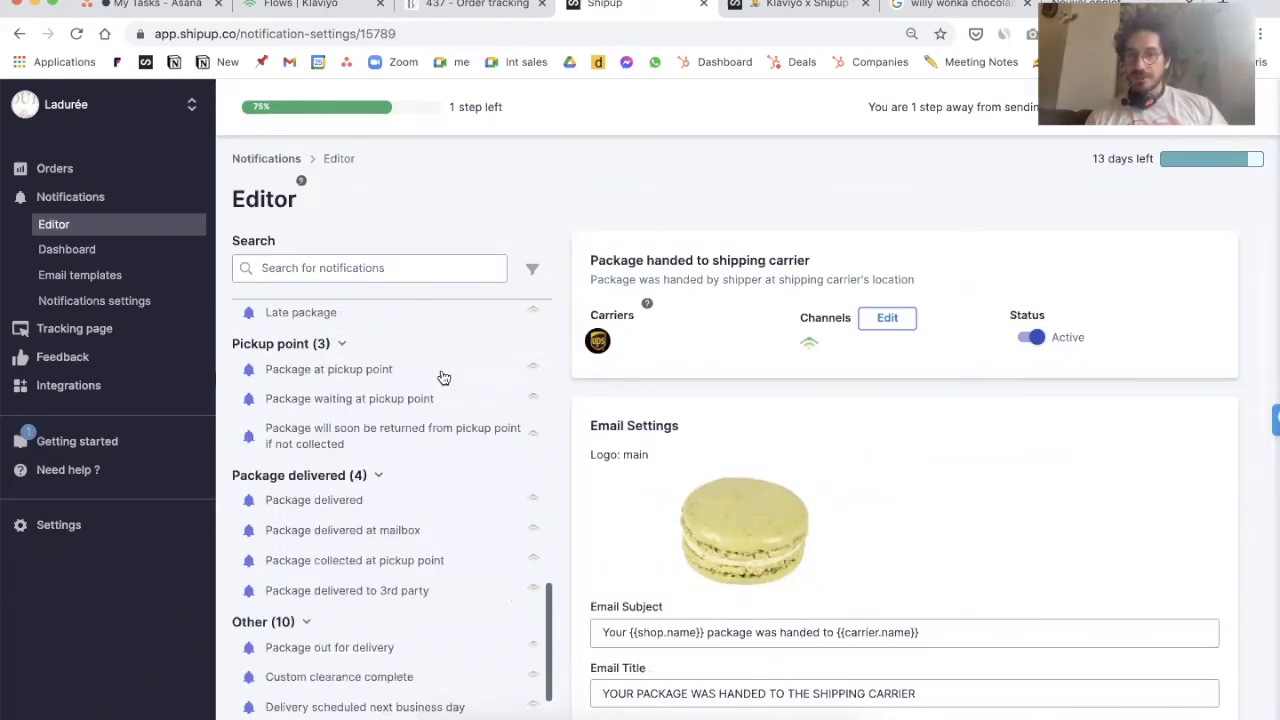
scroll(380, 540, "up", 8)
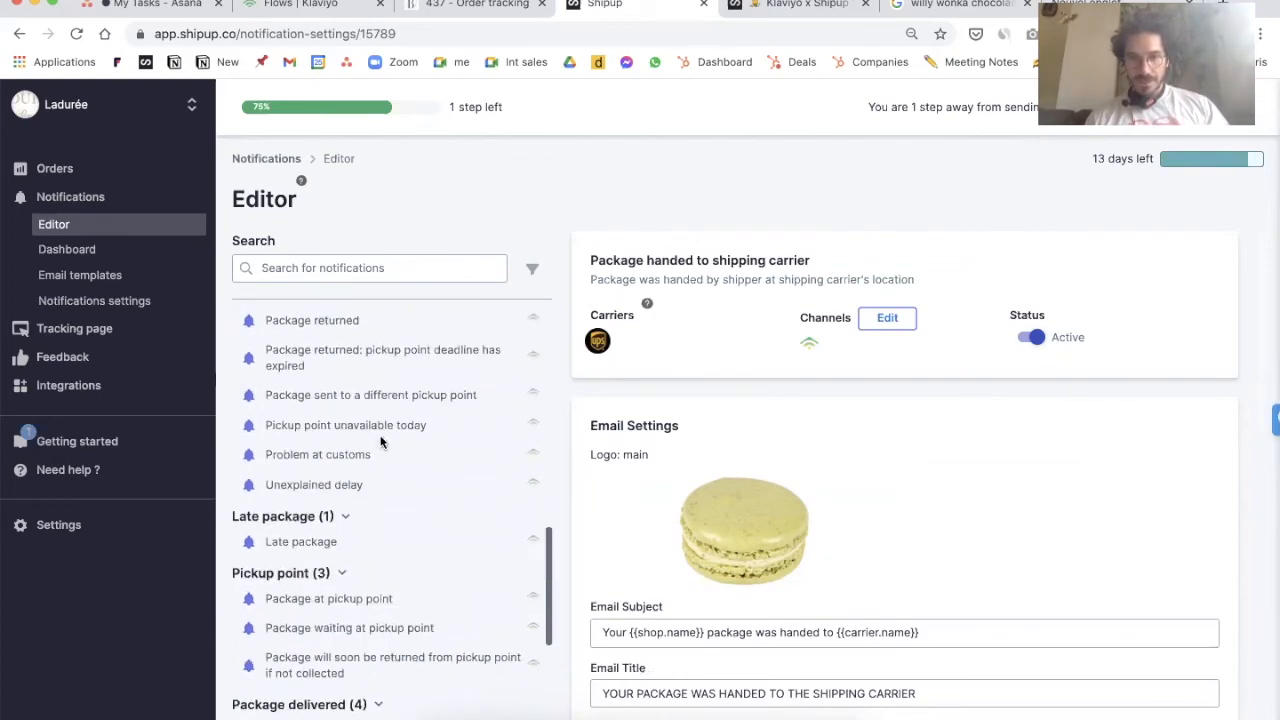
left_click(376, 435)
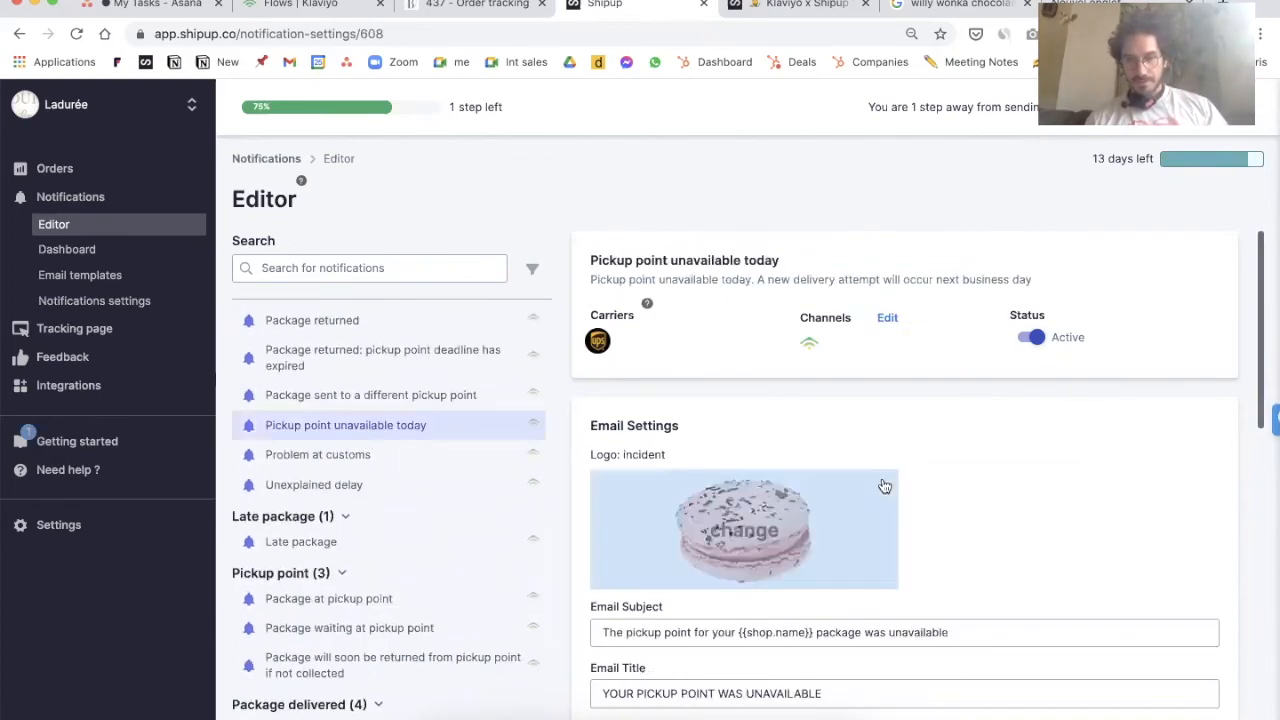
scroll(881, 480, "down", 10)
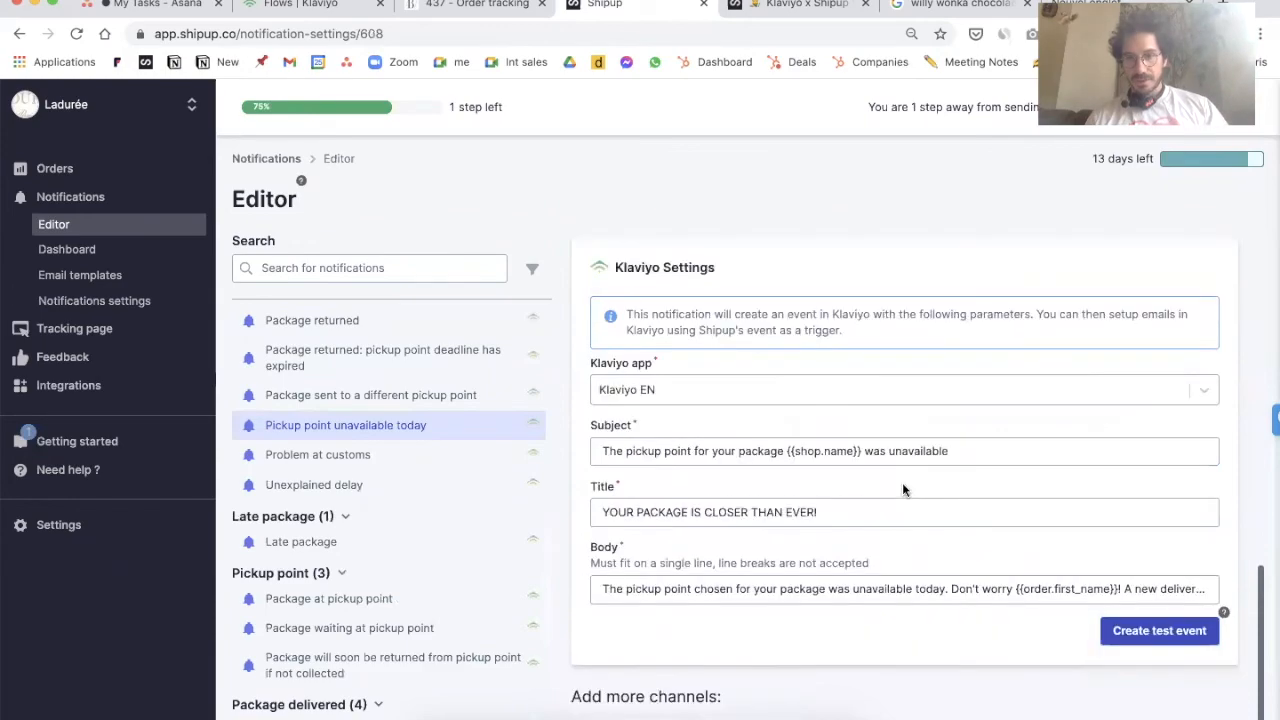
scroll(902, 485, "up", 2)
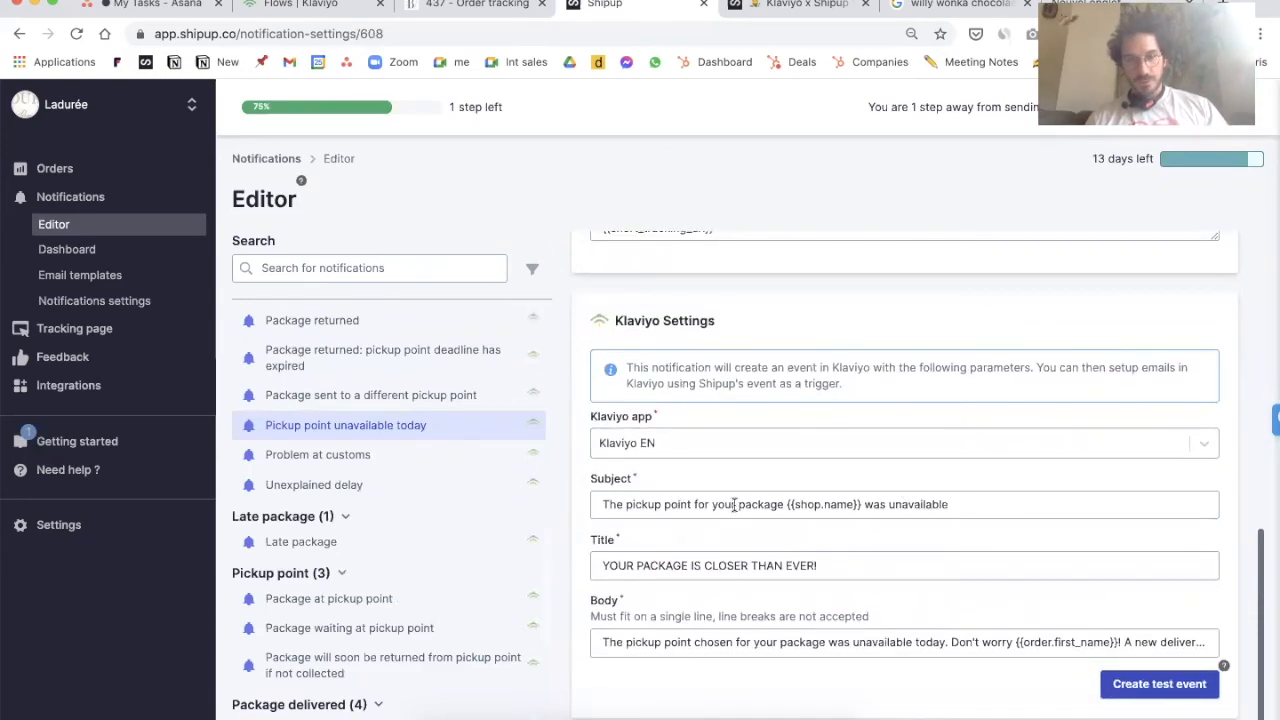
scroll(801, 541, "down", 2)
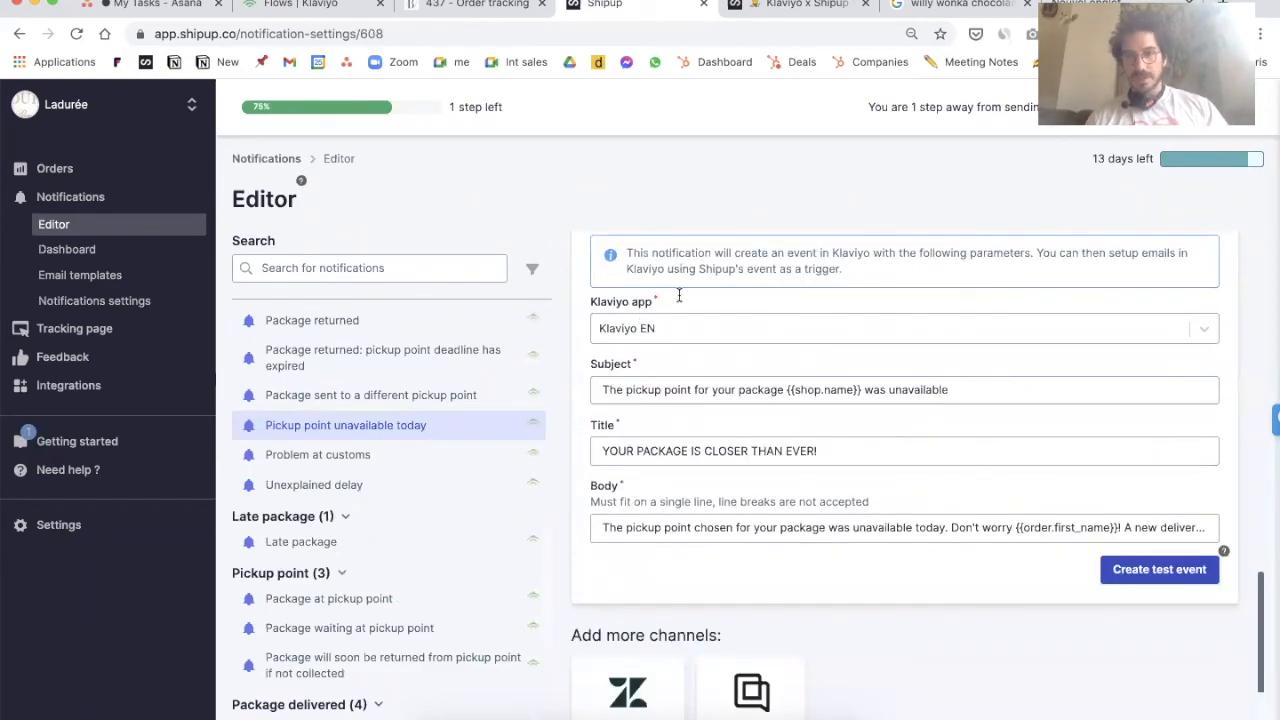
Step: Open the Package delivered at mailbox notification and review its email subject, title and body
scroll(420, 400, "down", 5)
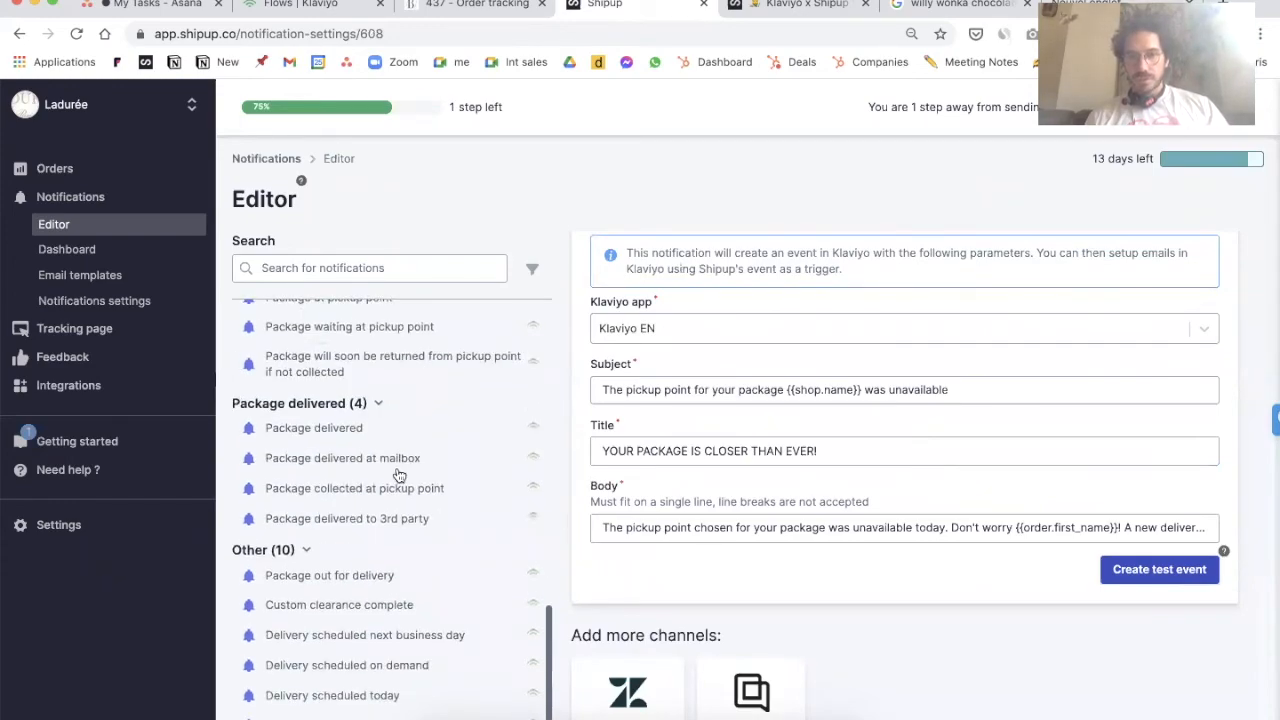
left_click(400, 466)
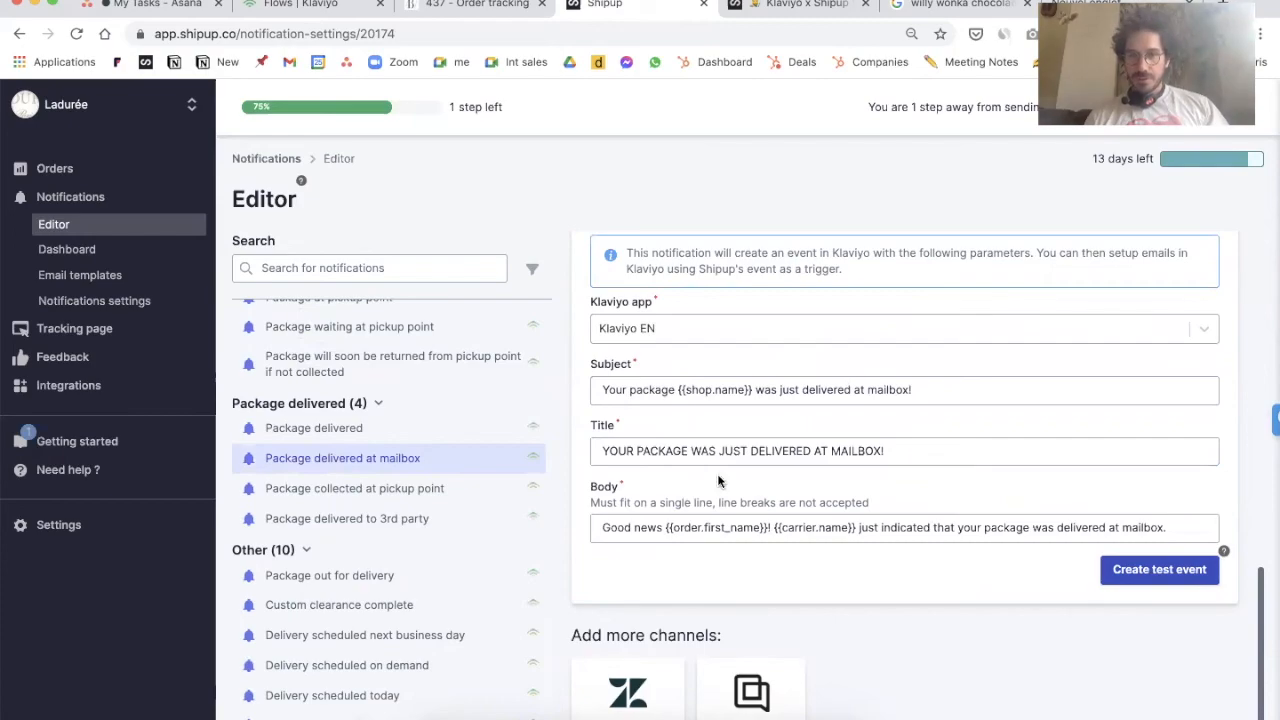
scroll(718, 481, "up", 7)
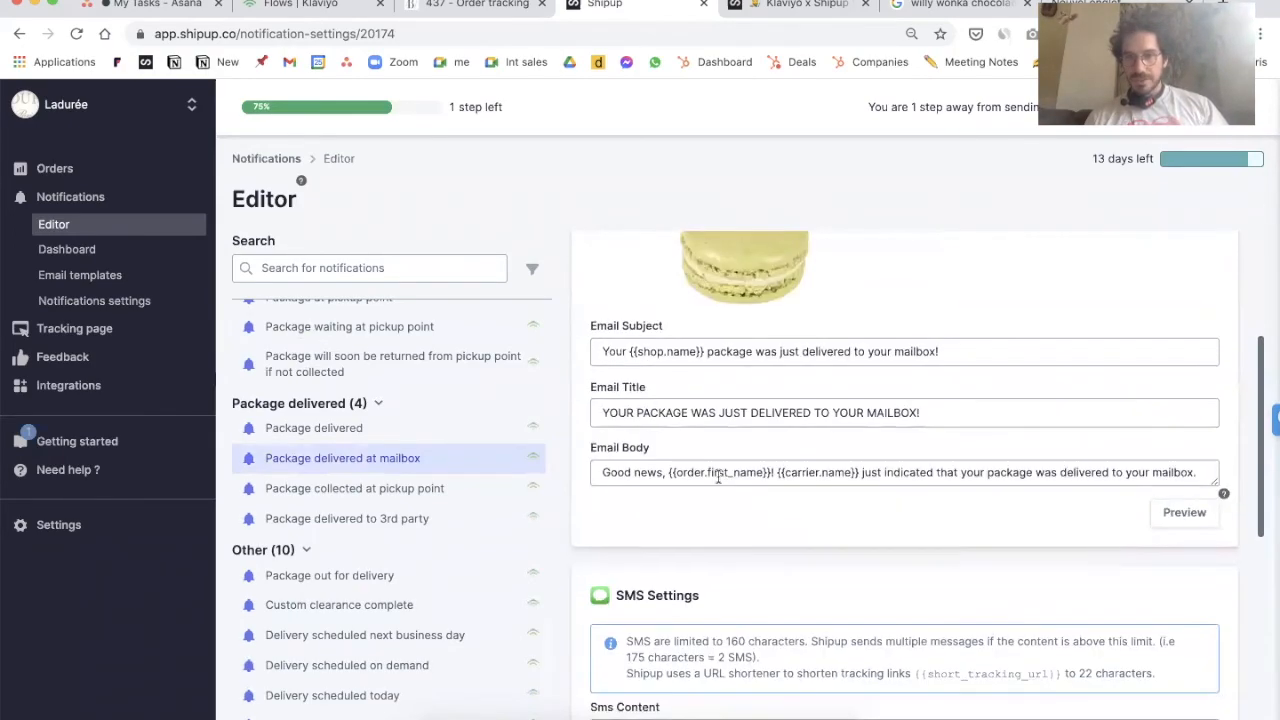
scroll(775, 347, "up", 1)
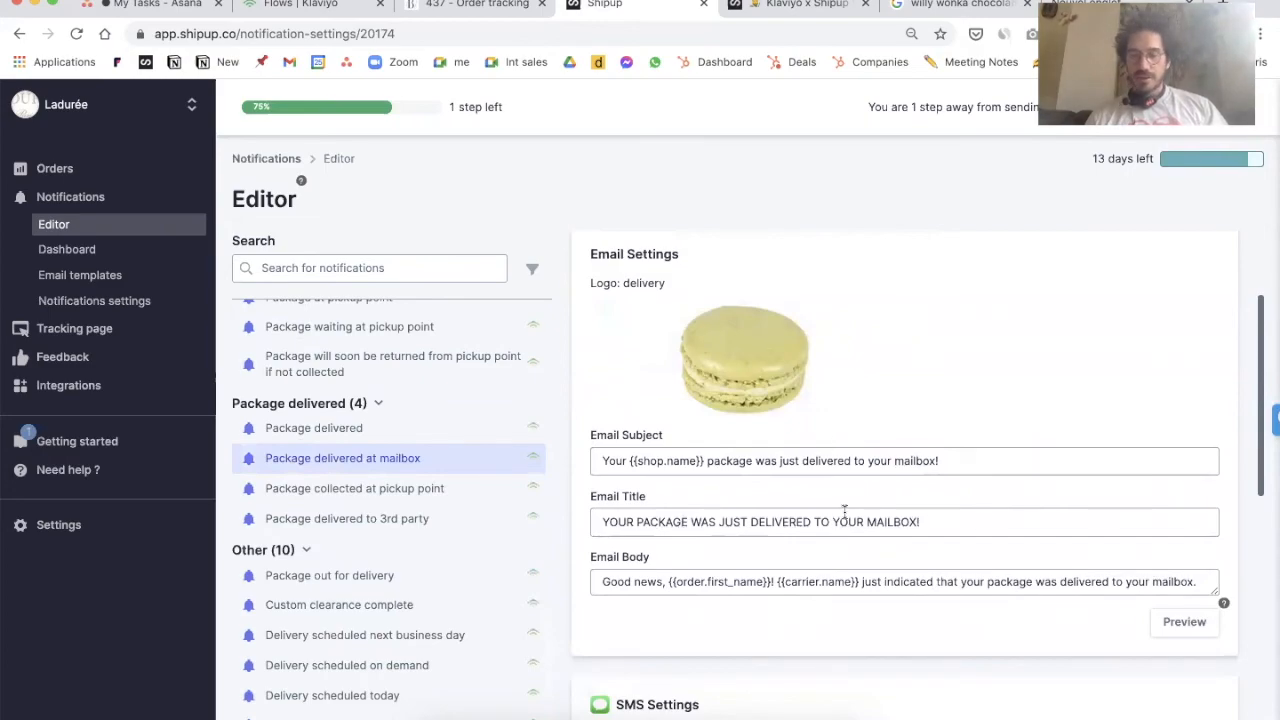
scroll(770, 520, "down", 3)
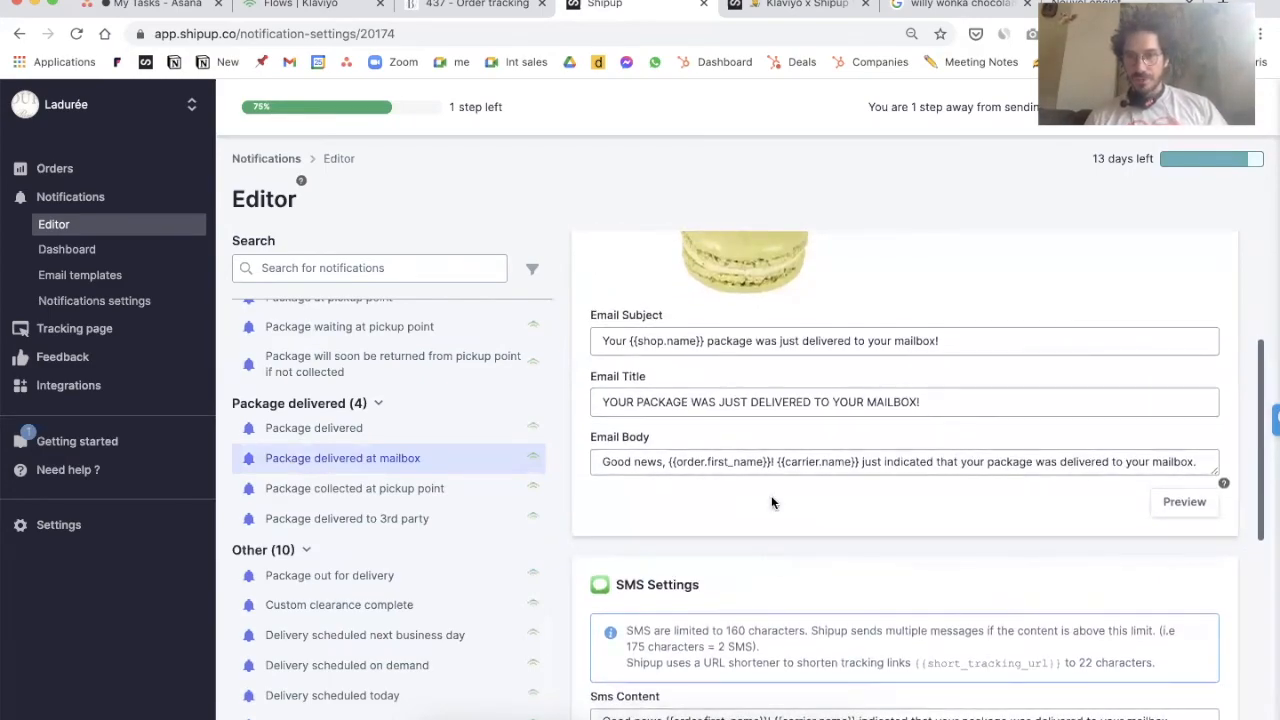
scroll(771, 502, "up", 3)
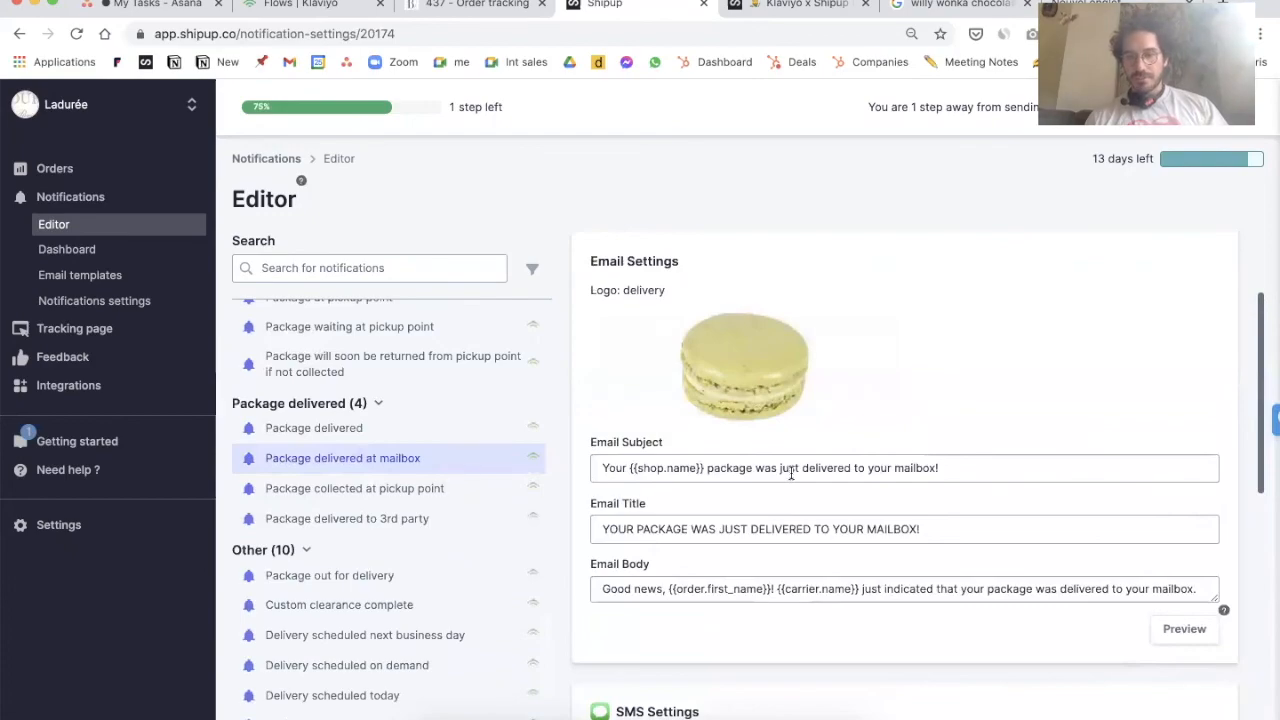
Step: Examine the dynamic variables in the Klaviyo body of the Package delivered at mailbox notification, including {{carrier.name}}
scroll(790, 474, "down", 15)
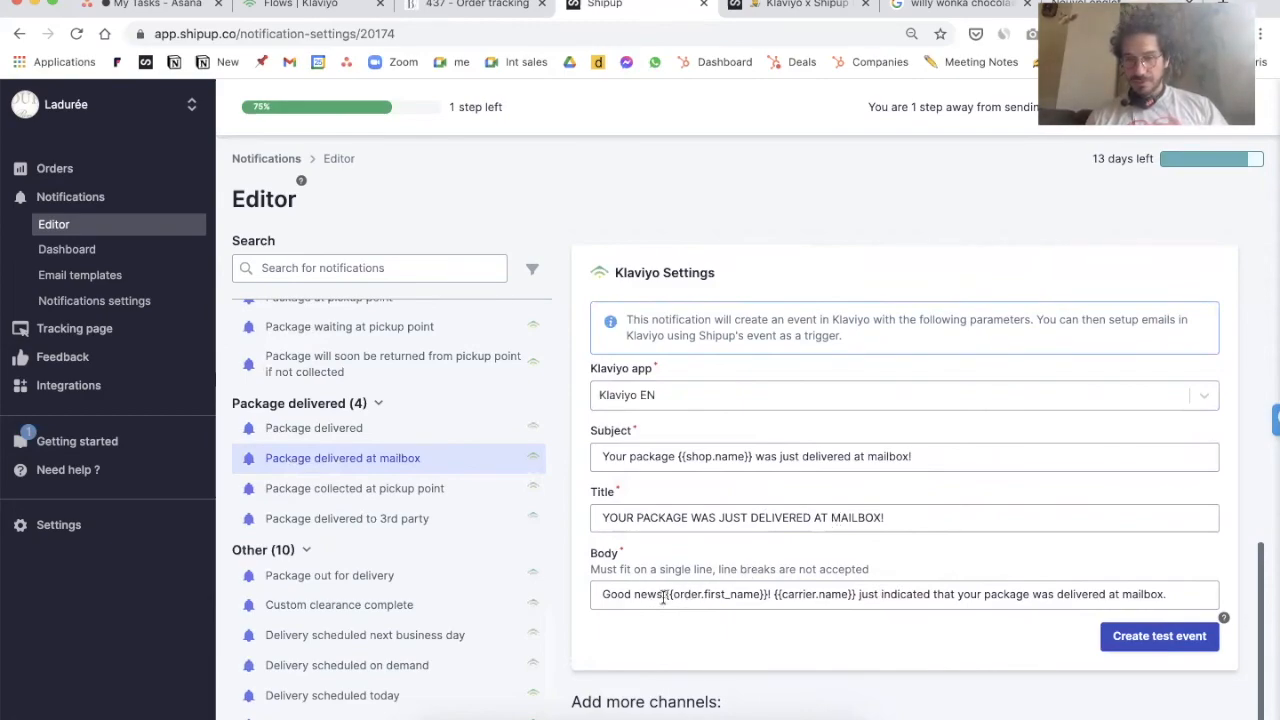
left_click_drag(665, 594, 866, 592)
left_click(781, 594)
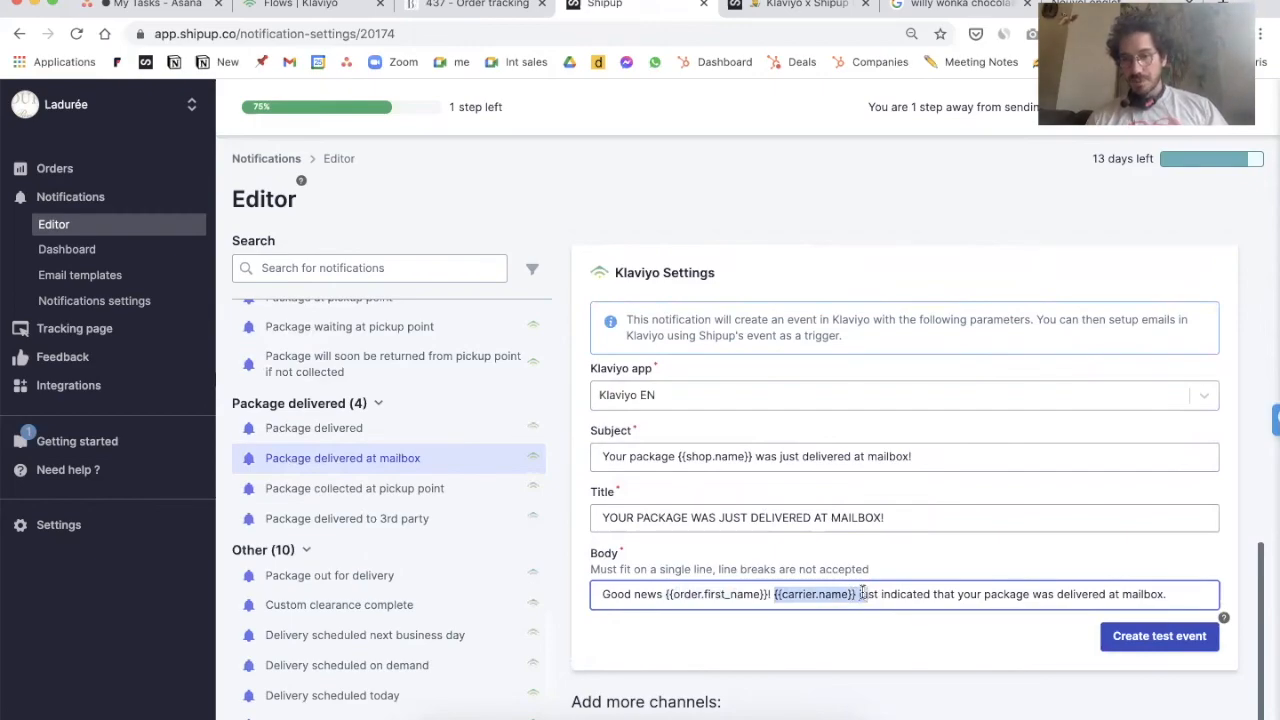
left_click(862, 594)
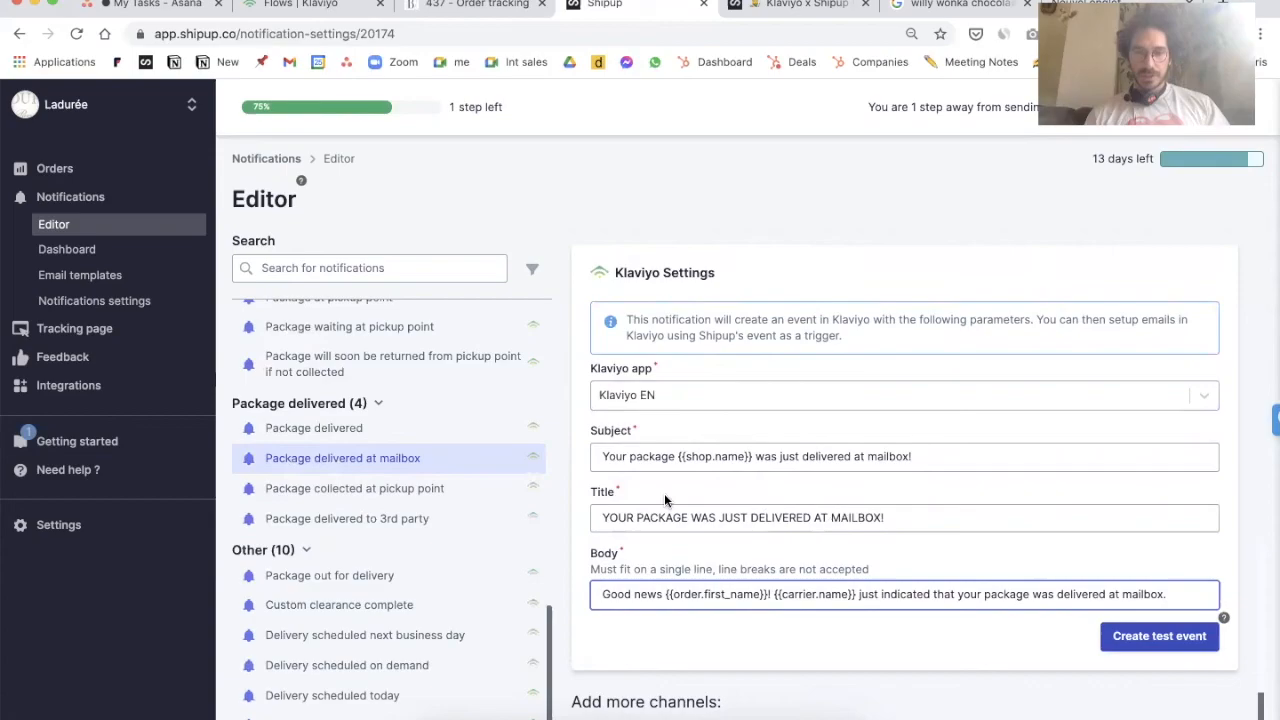
scroll(722, 388, "down", 1)
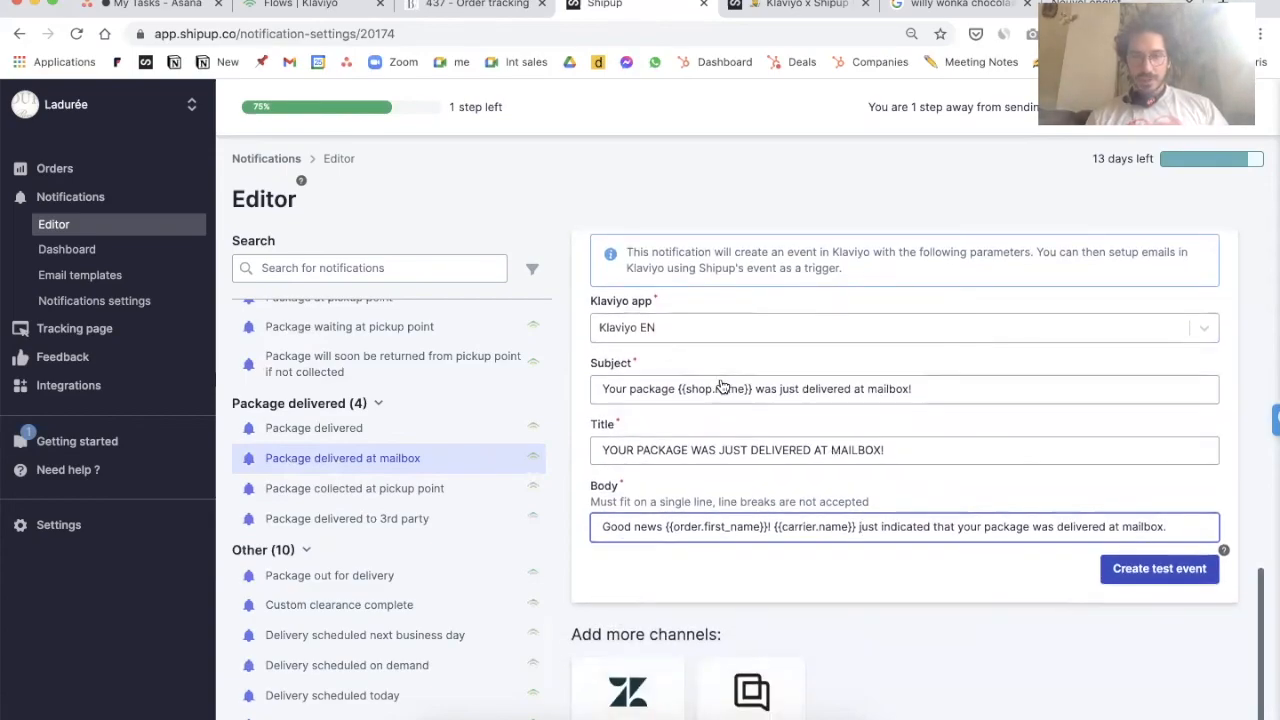
scroll(722, 388, "up", 3)
scroll(457, 371, "up", 6)
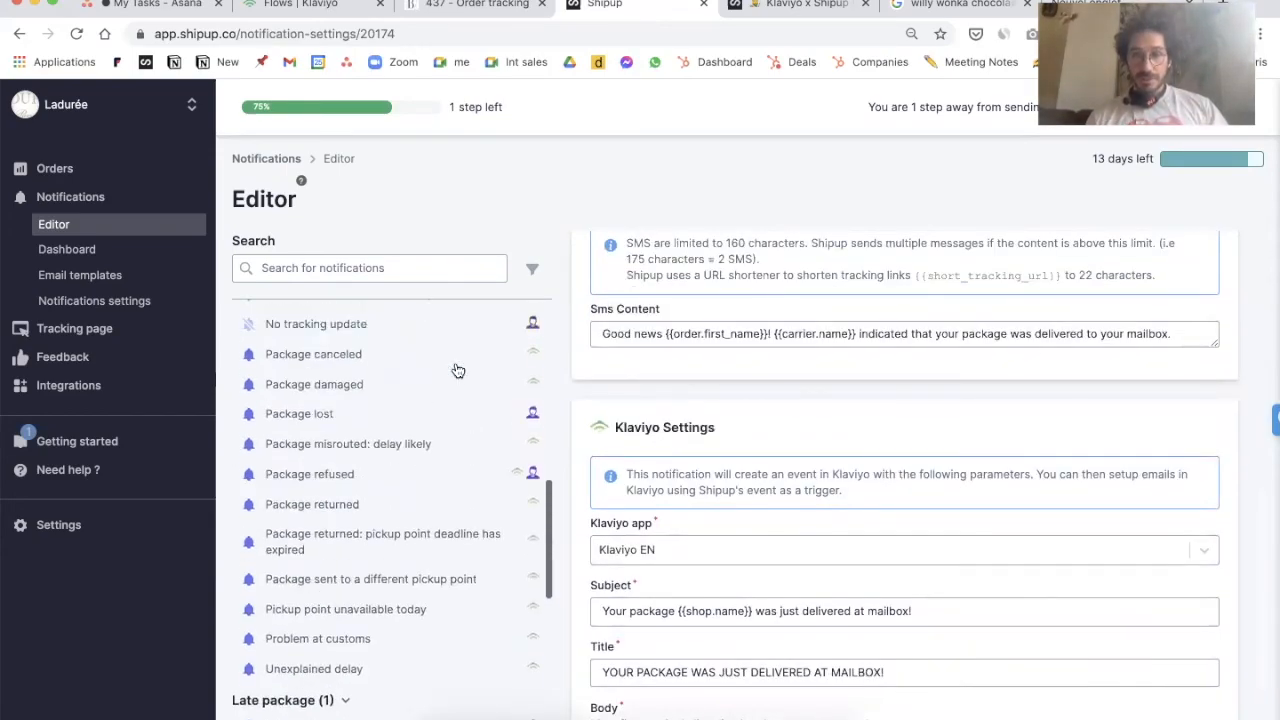
scroll(457, 371, "up", 8)
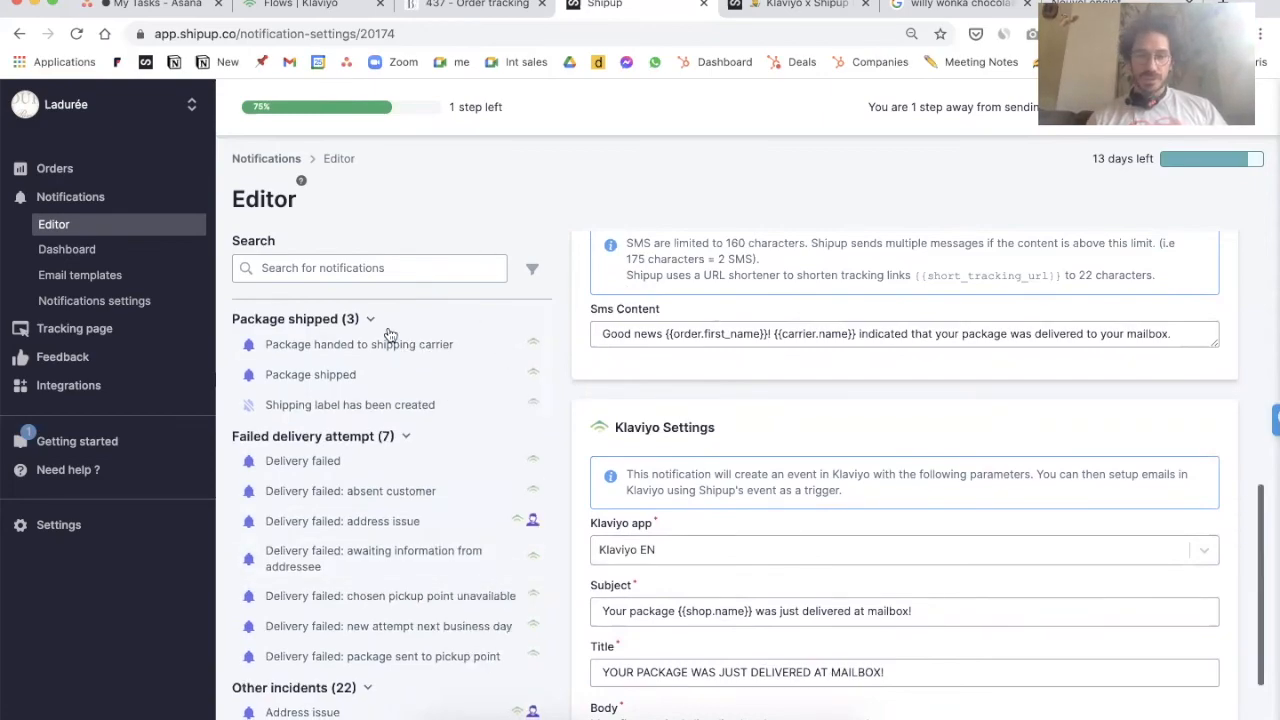
Step: In the notification settings, change the emails' from name to Willy Wonka and turn on sending notifications
left_click(88, 300)
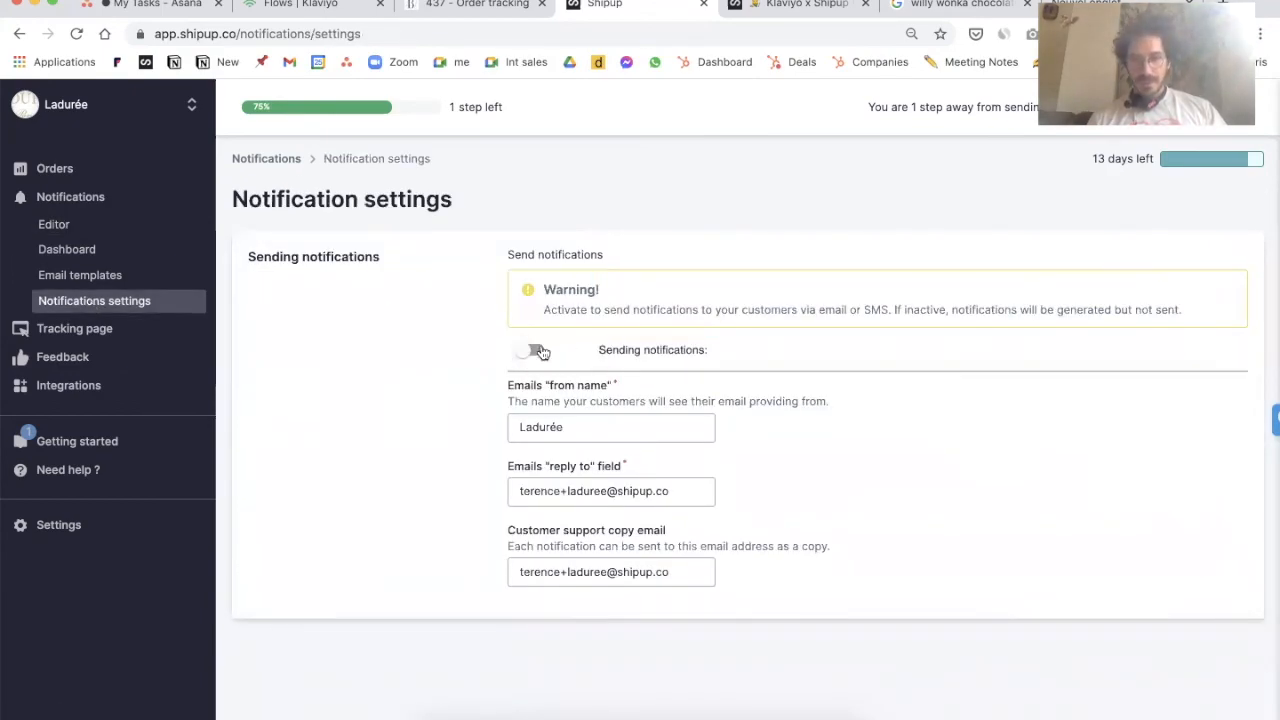
double_click(579, 420)
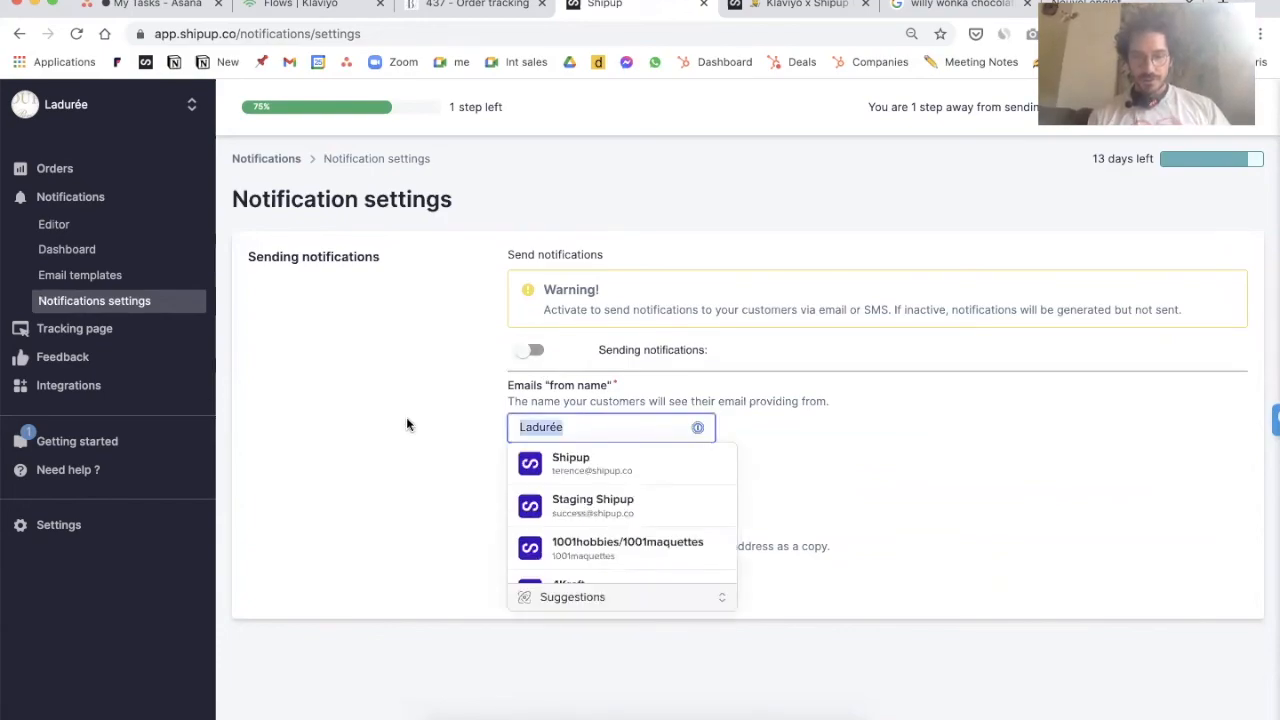
type("Willy WO")
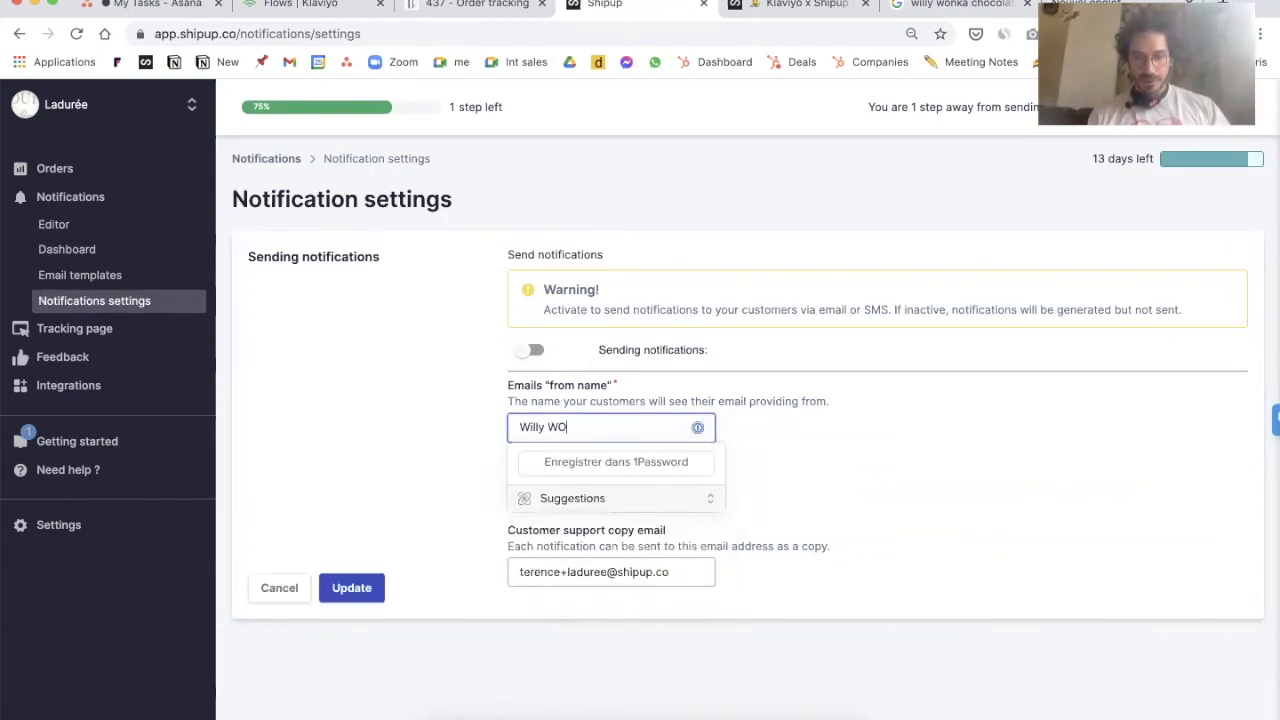
key("BackSpace")
key("BackSpace")
key("BackSpace")
type("onk")
left_click(437, 387)
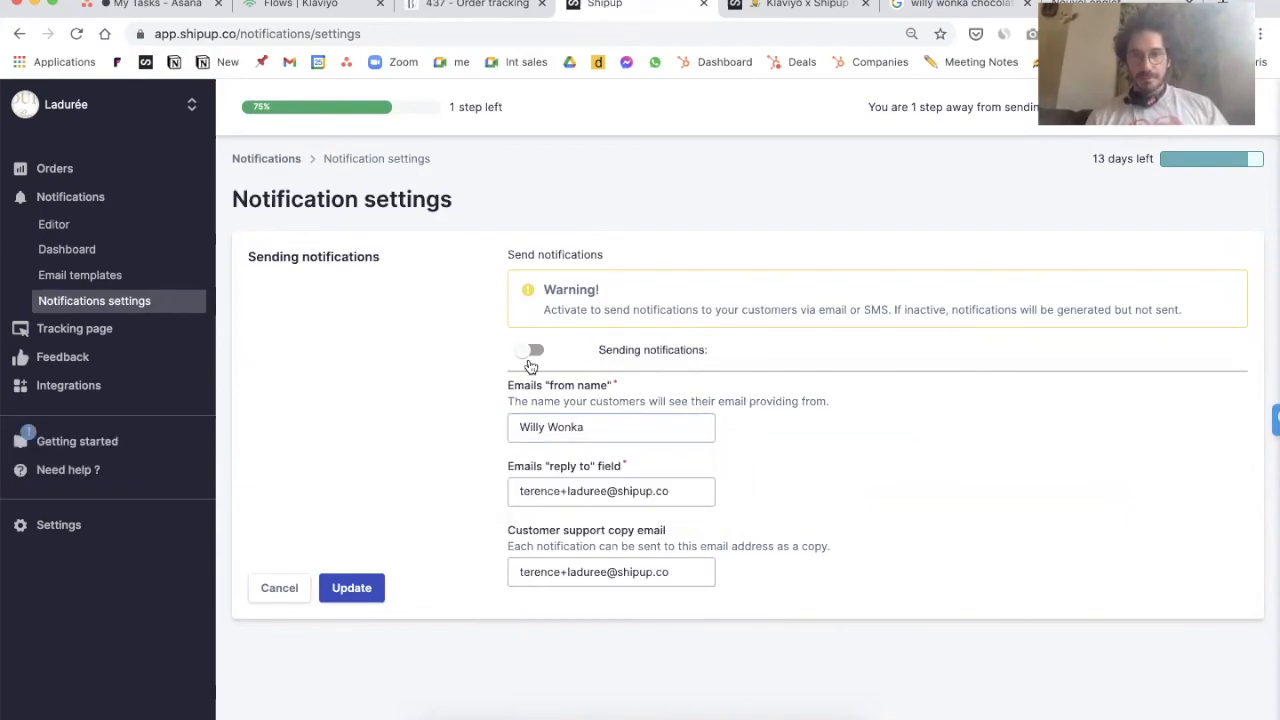
left_click(535, 352)
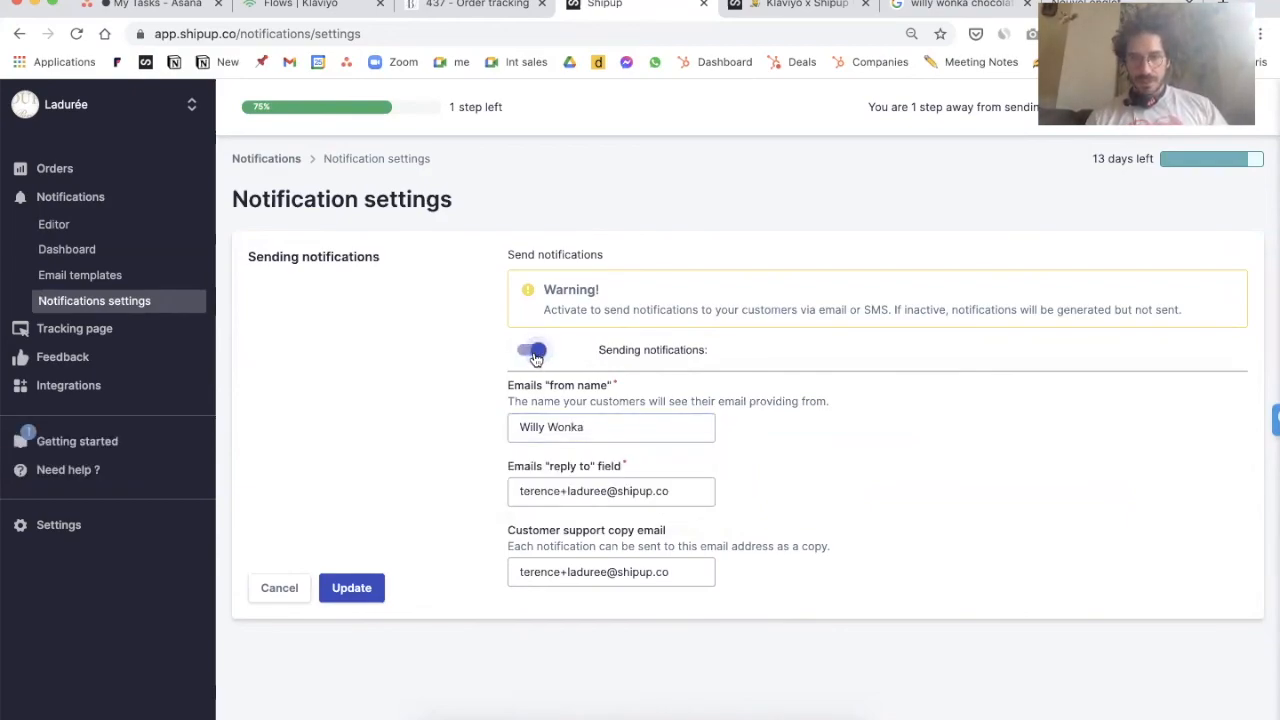
left_click(563, 491)
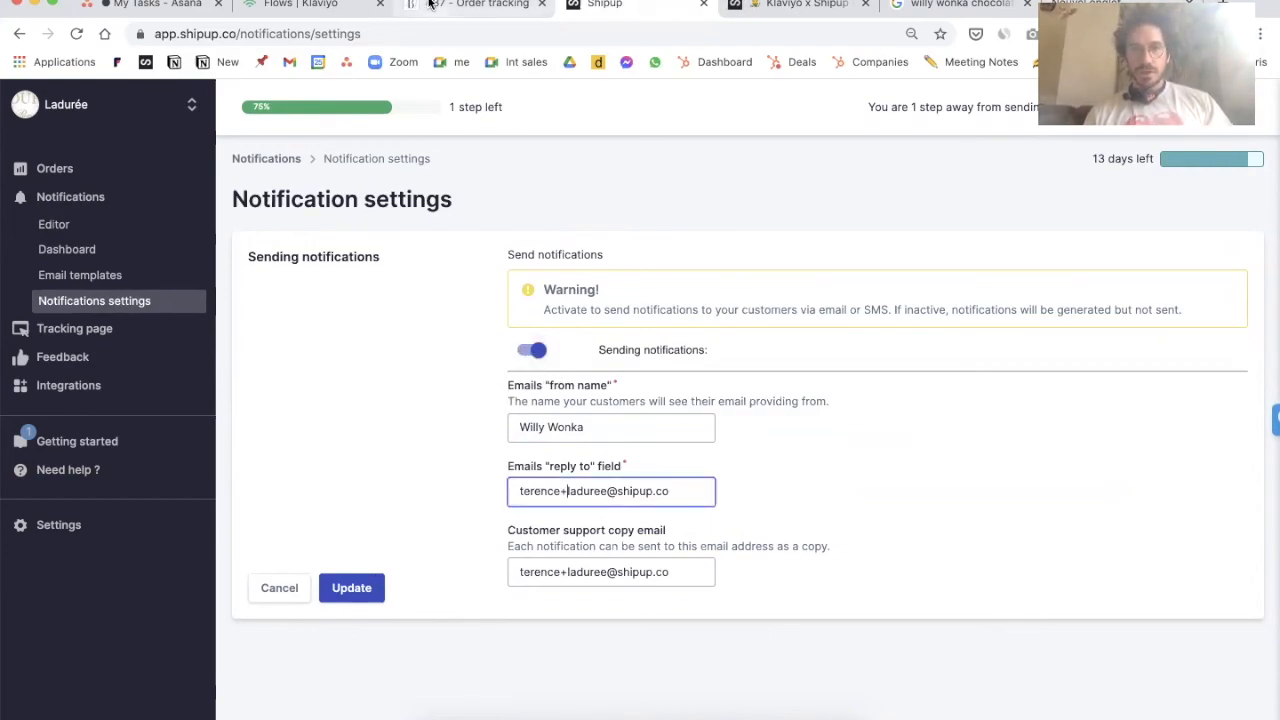
Step: In Klaviyo, update all action statuses of the Shipup incident EN - Willy Wonka flow to Live
left_click(286, 10)
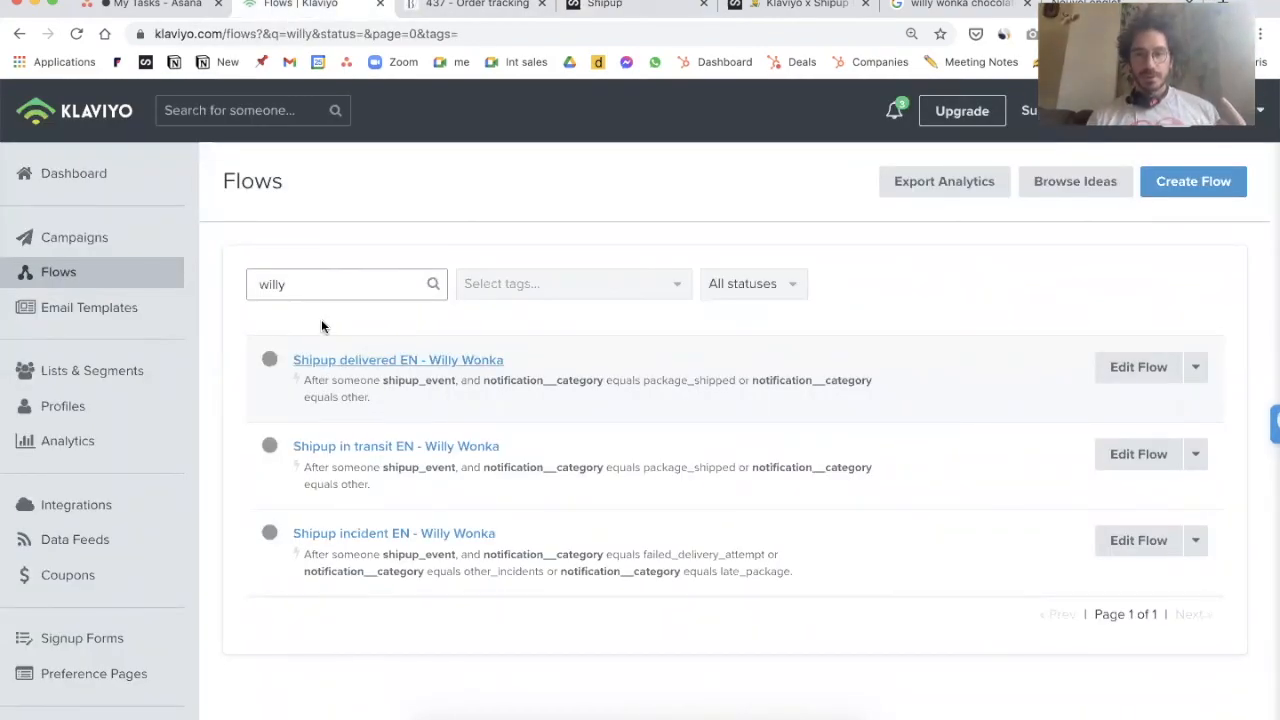
left_click(398, 361)
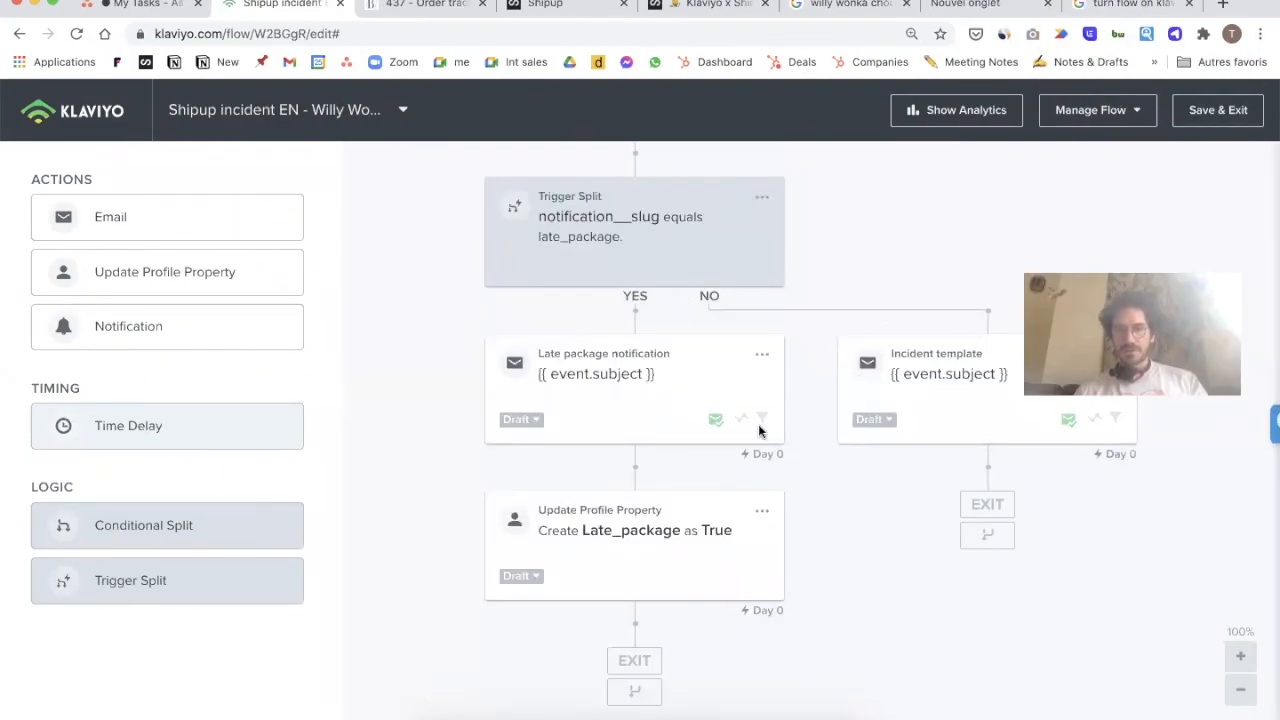
scroll(677, 443, "up", 1)
scroll(923, 489, "up", 2)
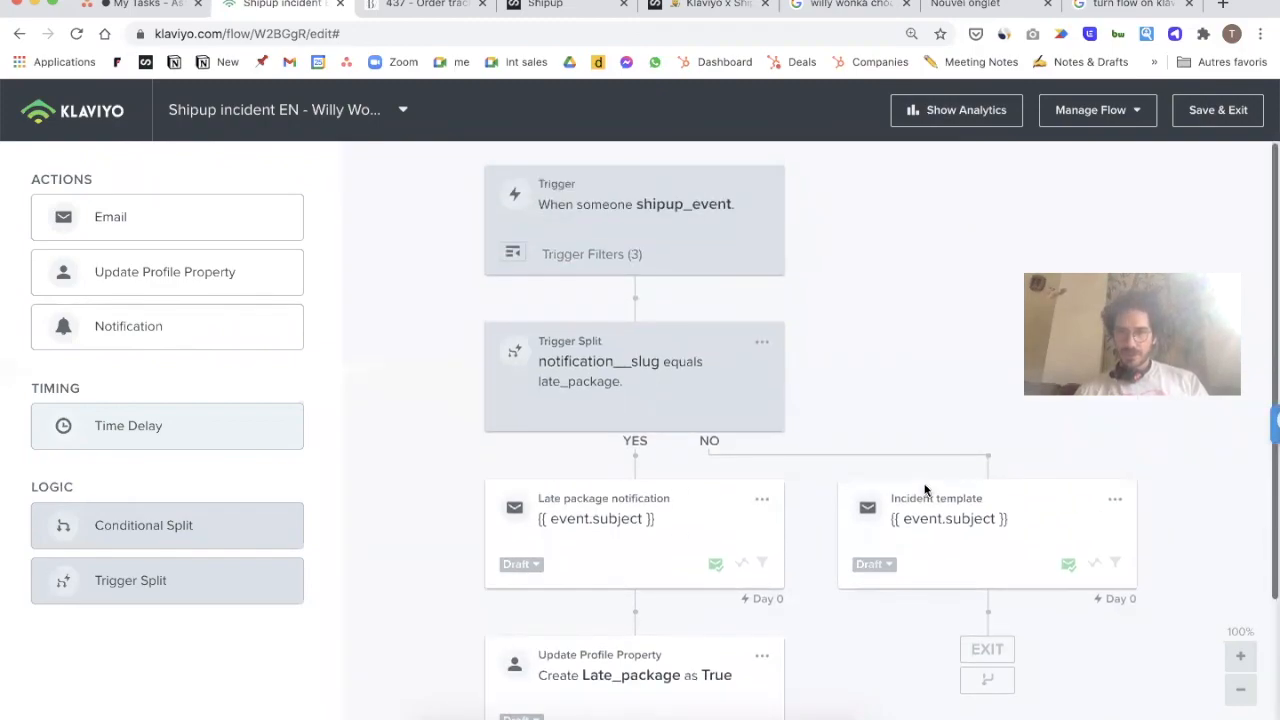
left_click(1117, 118)
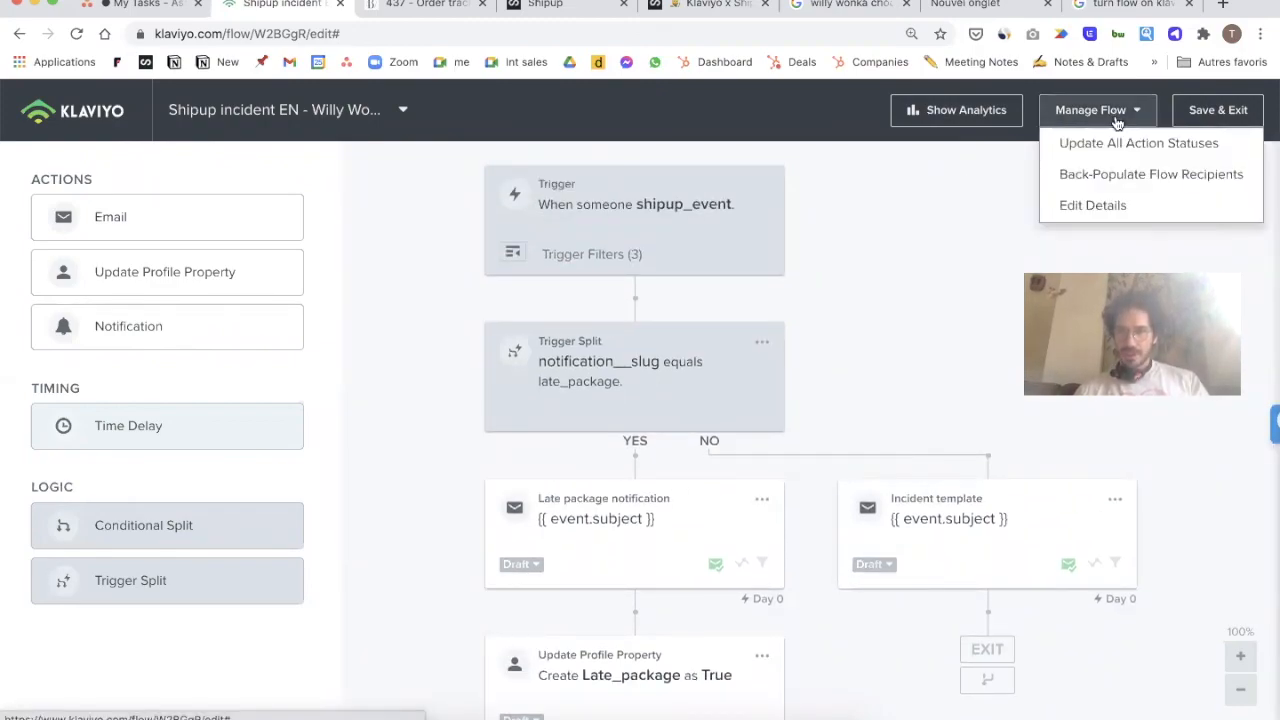
left_click(1107, 146)
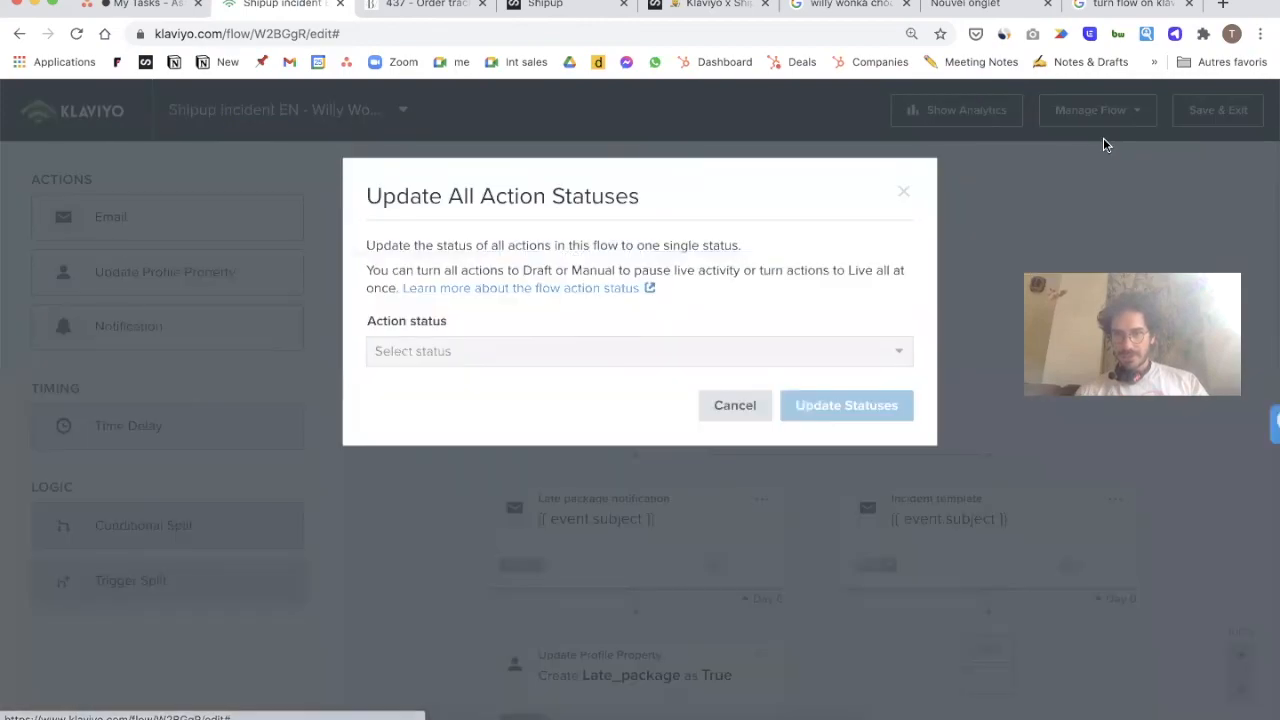
left_click(488, 365)
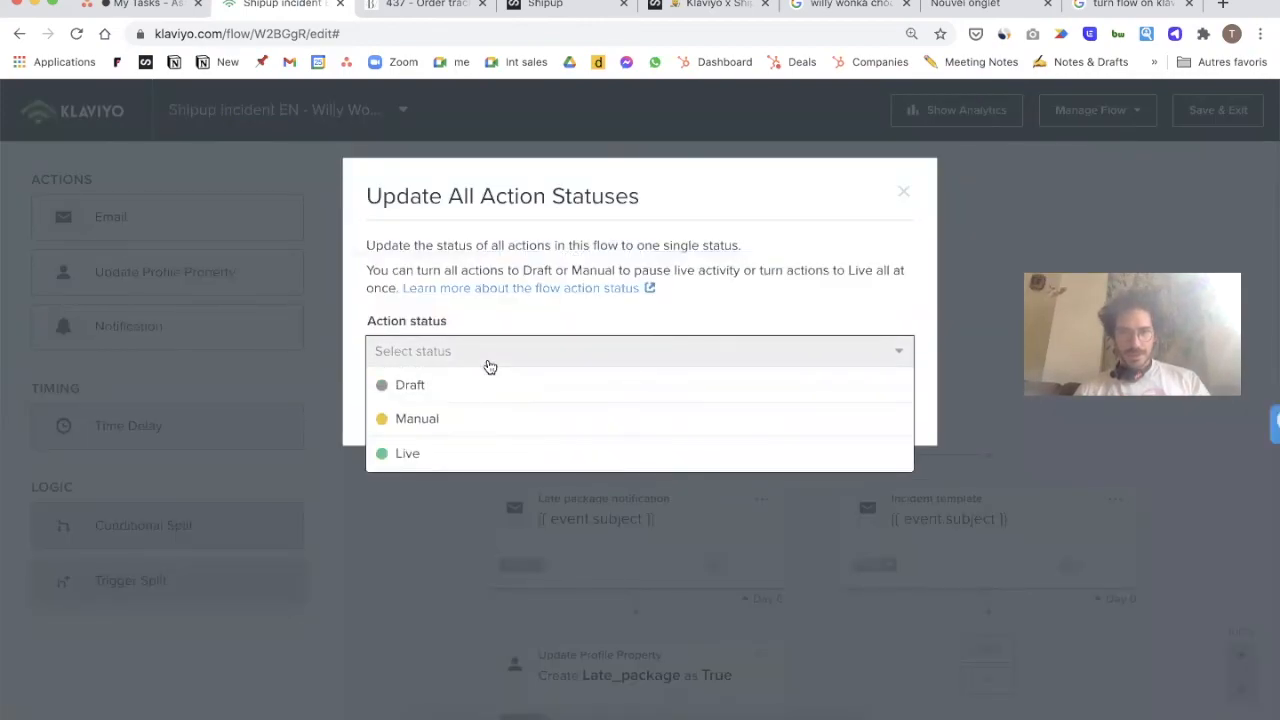
left_click(424, 455)
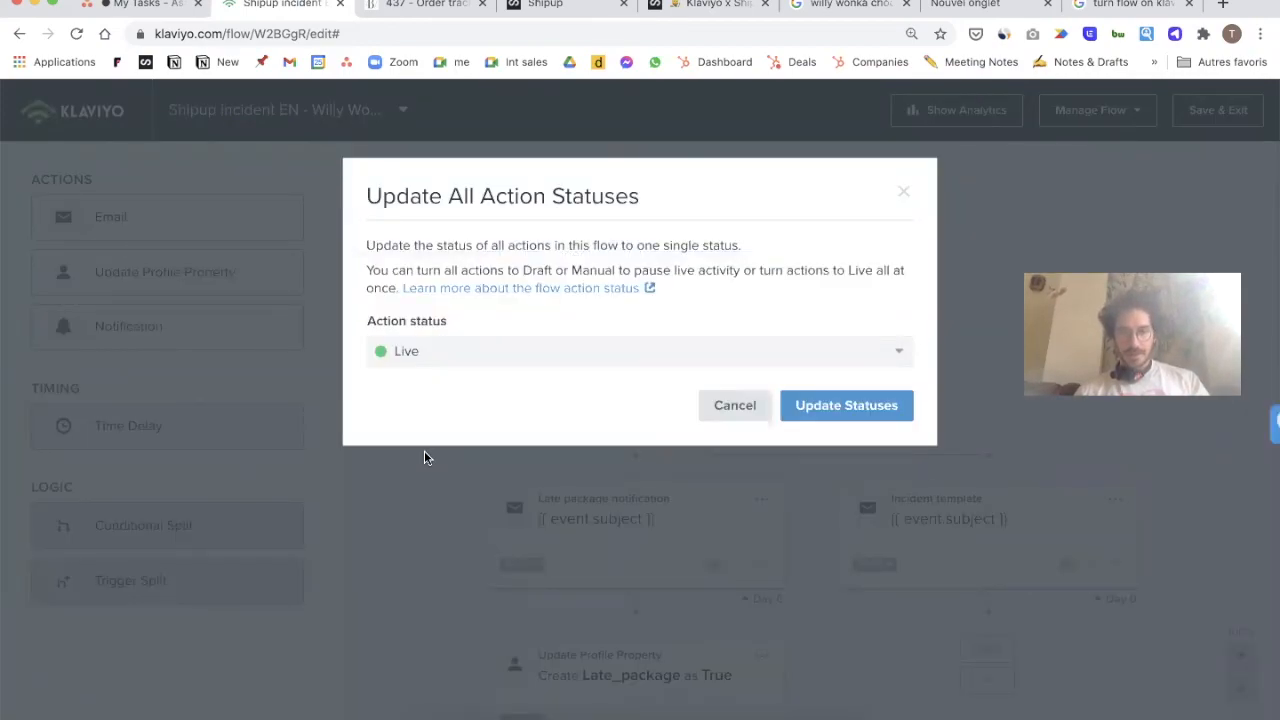
left_click(833, 413)
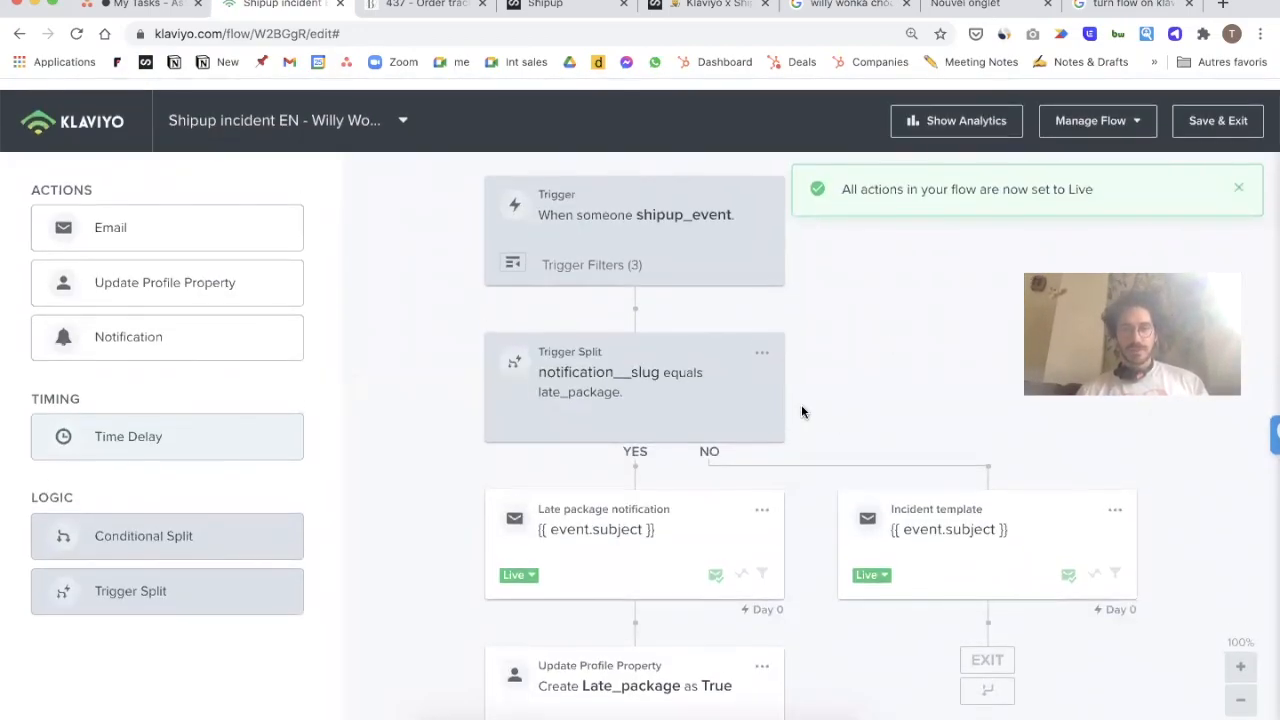
scroll(871, 355, "down", 3)
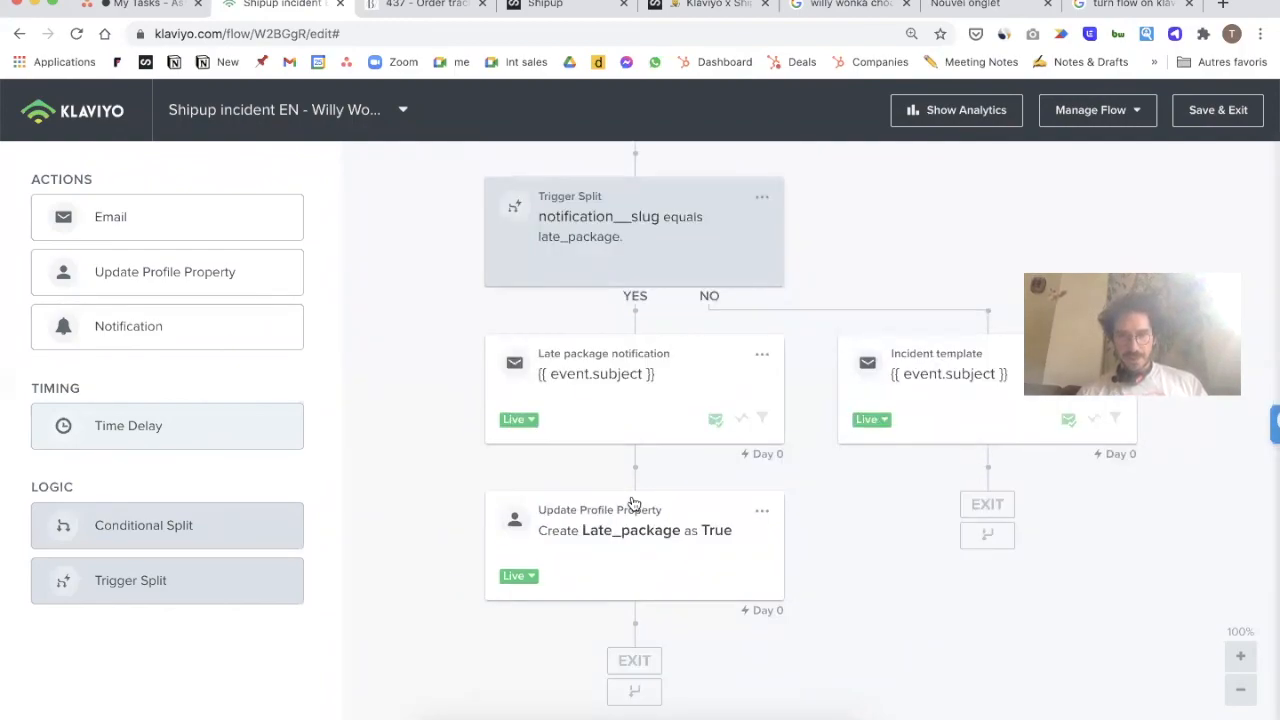
scroll(743, 271, "up", 3)
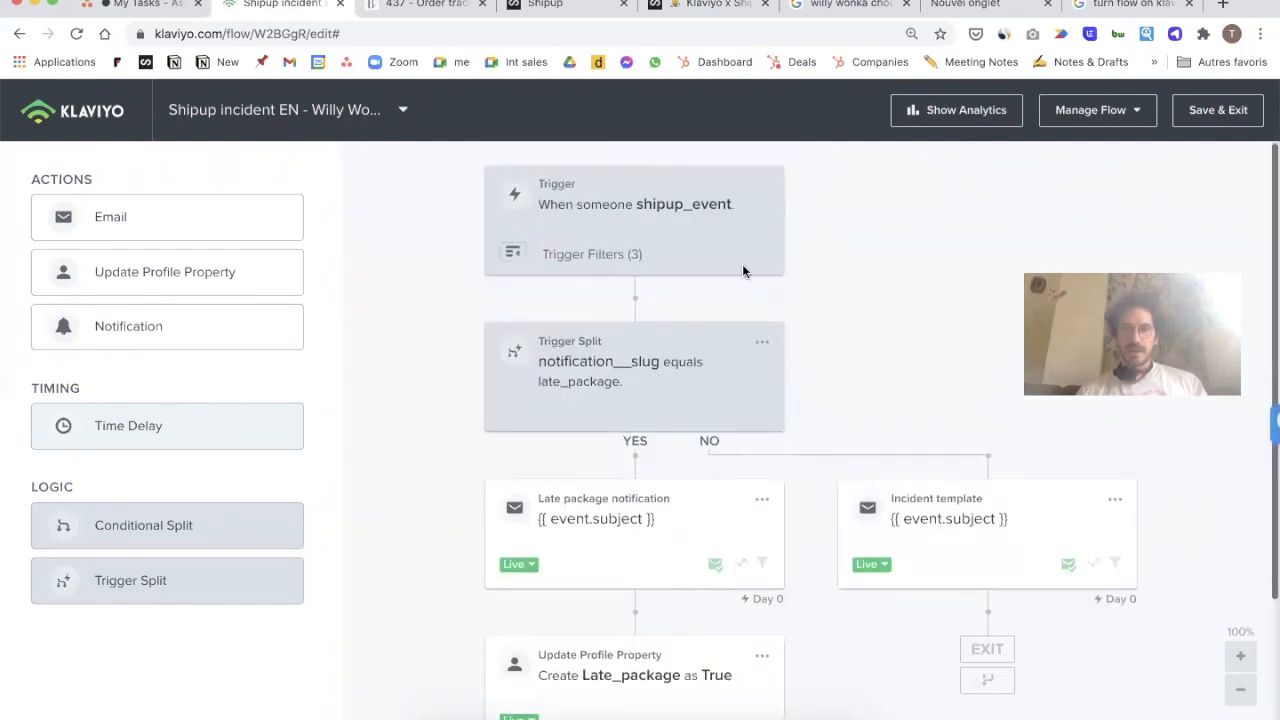
Step: Switch back to the notification settings in Shipup
left_click(560, 8)
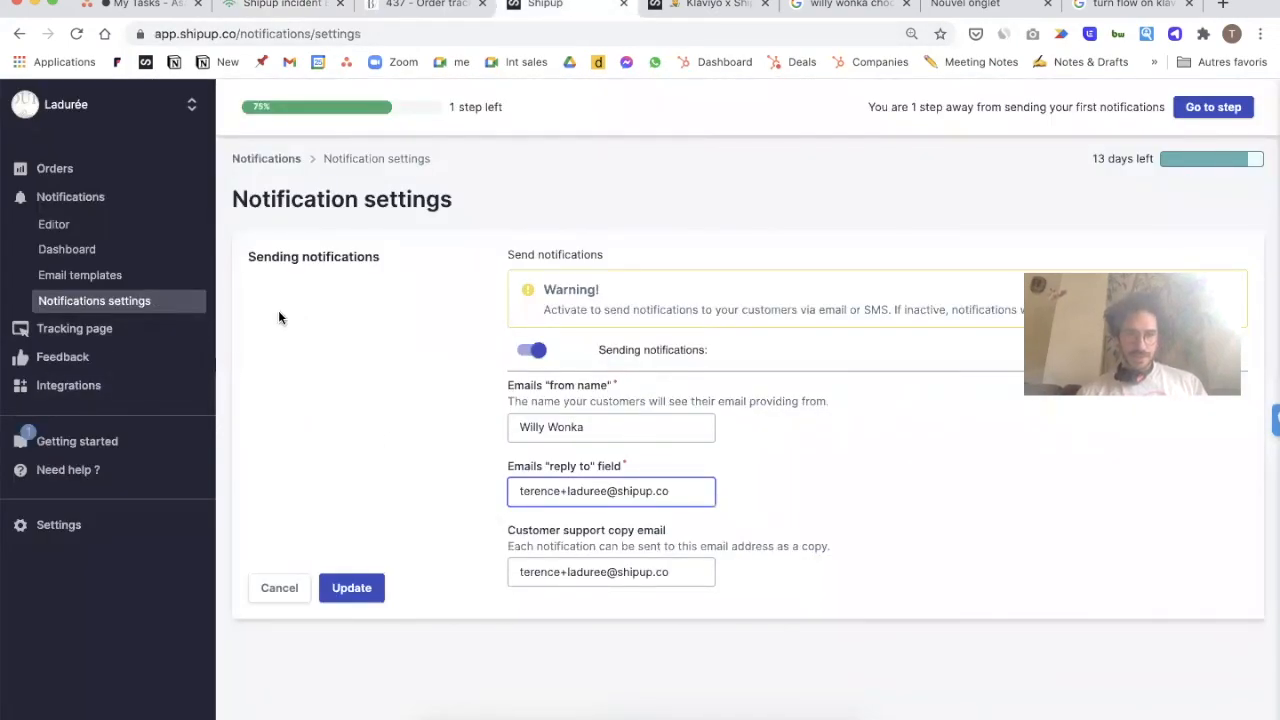